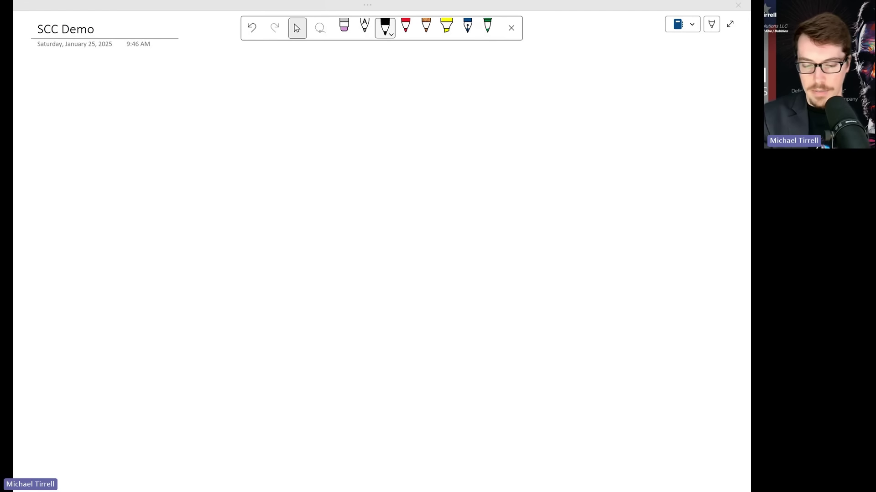
Handwrite the word "Input" in black pen beneath the page title.
left_click(384, 26)
left_click_drag(96, 117, 130, 111)
left_click_drag(113, 114, 109, 146)
mouse_move(95, 144)
left_mouse_down()
mouse_move(132, 128)
mouse_move(138, 142)
left_mouse_up()
mouse_move(137, 152)
left_mouse_down()
mouse_move(149, 130)
mouse_move(171, 126)
left_mouse_up()
mouse_move(181, 115)
left_mouse_down()
mouse_move(179, 141)
mouse_move(193, 123)
left_mouse_up()
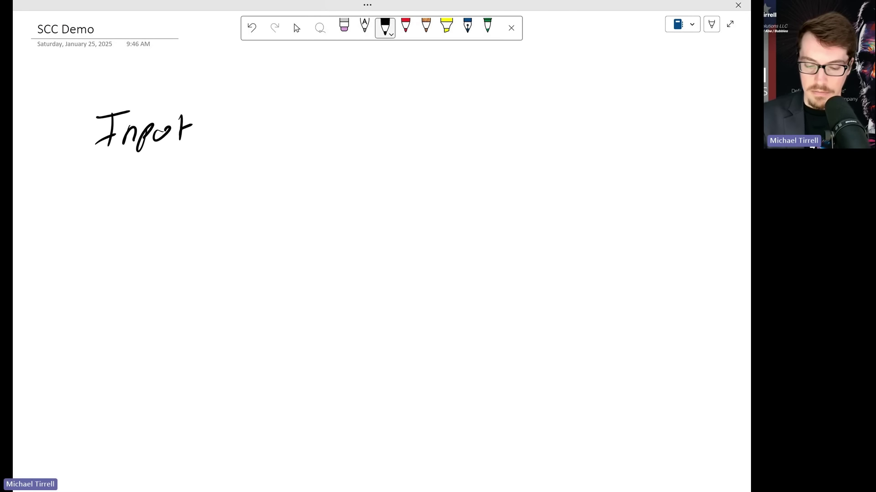
Handwrite "Output" to the right of "Input", level with it.
left_click_drag(360, 111, 364, 114)
mouse_move(369, 120)
left_mouse_down()
mouse_move(387, 120)
mouse_move(391, 134)
left_mouse_up()
left_click_drag(387, 125, 426, 126)
mouse_move(435, 117)
left_mouse_down()
mouse_move(433, 137)
mouse_move(440, 124)
left_mouse_up()
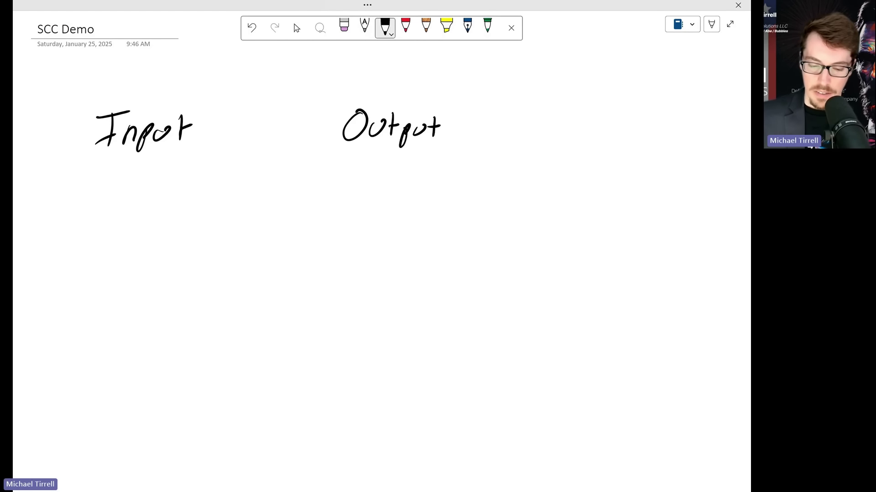
Draw an arrow leading down from "Input" and write "SCC Template" on two lines below it.
mouse_move(199, 135)
left_mouse_down()
mouse_move(223, 146)
mouse_move(213, 206)
left_mouse_up()
mouse_move(204, 190)
left_mouse_down()
mouse_move(208, 219)
mouse_move(226, 194)
left_mouse_up()
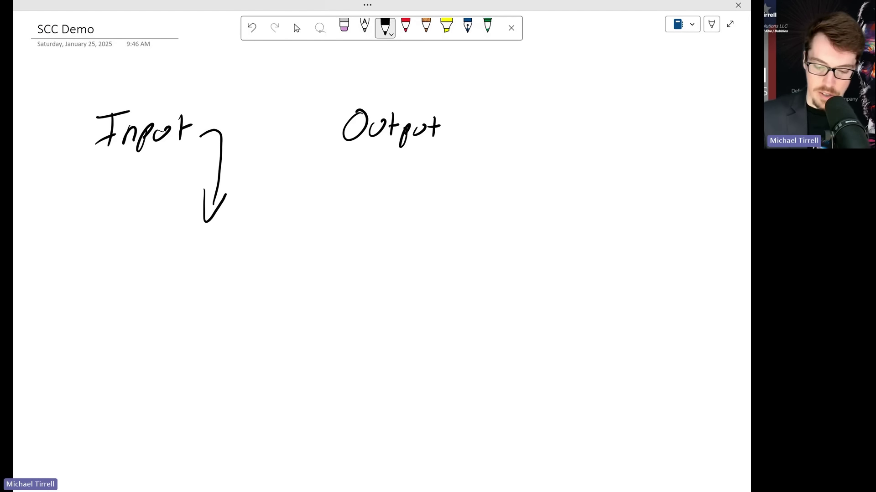
mouse_move(239, 244)
left_mouse_down()
mouse_move(218, 275)
mouse_move(258, 269)
left_mouse_up()
left_click_drag(287, 240, 285, 265)
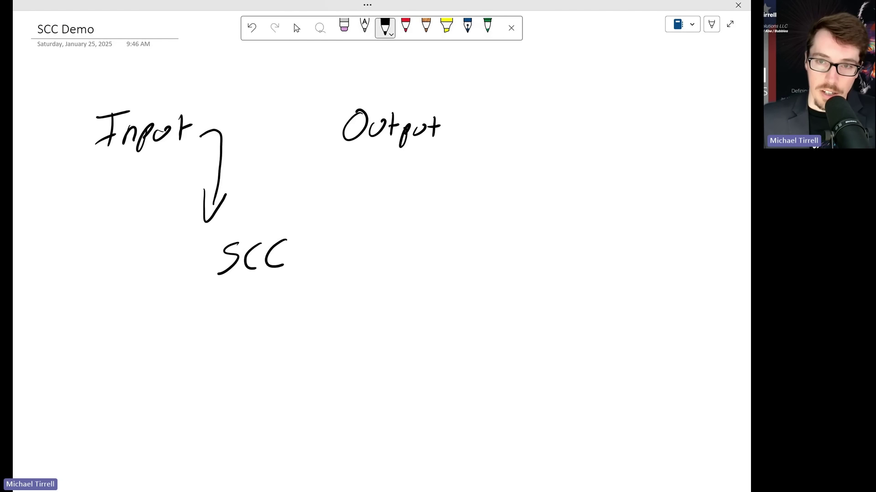
mouse_move(203, 295)
left_mouse_down()
mouse_move(229, 287)
mouse_move(215, 314)
mouse_move(239, 312)
mouse_move(239, 301)
mouse_move(256, 313)
mouse_move(270, 304)
mouse_move(290, 312)
left_mouse_up()
mouse_move(297, 288)
left_mouse_down()
mouse_move(295, 312)
mouse_move(304, 296)
left_mouse_up()
left_click_drag(315, 295, 316, 311)
Enclose "SCC Template" in a diamond and draw a curved arrow from it up to "Output".
left_click_drag(275, 188, 186, 275)
mouse_move(185, 267)
left_mouse_down()
mouse_move(204, 311)
mouse_move(253, 366)
left_mouse_up()
mouse_move(273, 191)
left_mouse_down()
mouse_move(338, 265)
mouse_move(323, 293)
mouse_move(254, 370)
left_mouse_up()
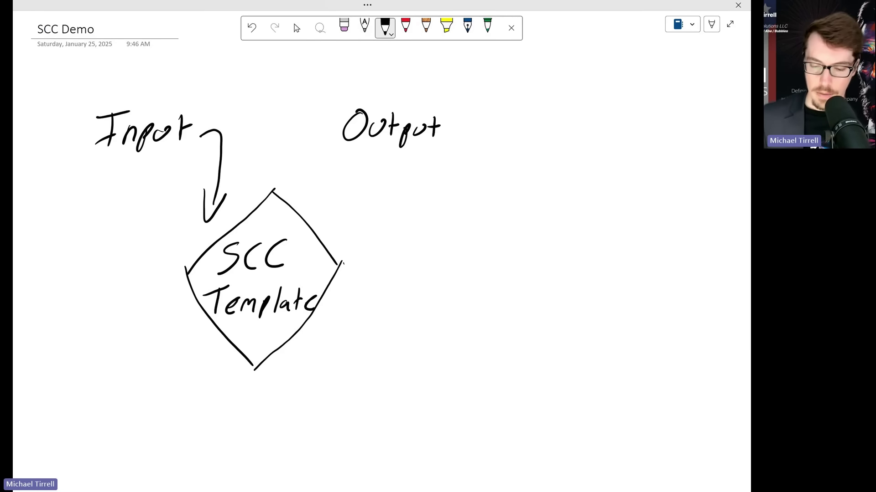
mouse_move(310, 224)
left_mouse_down()
mouse_move(294, 176)
mouse_move(333, 115)
left_mouse_up()
left_click_drag(311, 118, 313, 147)
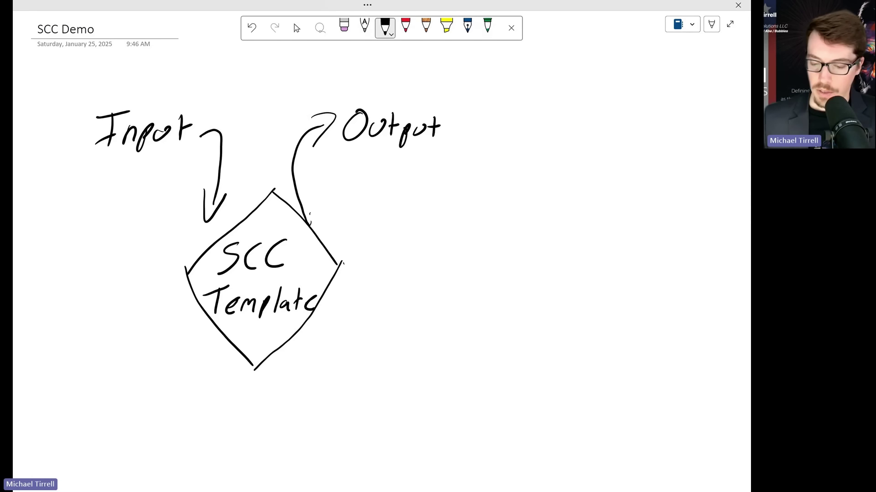
Sketch a smaller I-to-O flow with dipping arrows beside the diamond, plus a V-shaped curve with a left-pointing arrowhead below.
mouse_move(434, 197)
left_mouse_down()
mouse_move(456, 192)
mouse_move(443, 216)
left_mouse_up()
mouse_move(429, 219)
left_mouse_down()
mouse_move(488, 215)
mouse_move(479, 248)
mouse_move(534, 196)
mouse_move(525, 215)
left_mouse_up()
left_click_drag(576, 190, 595, 185)
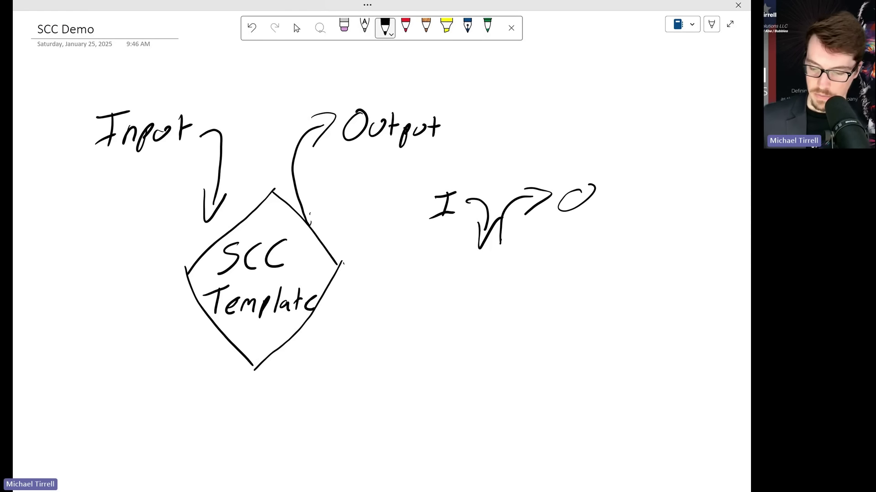
mouse_move(391, 302)
left_mouse_down()
mouse_move(432, 323)
mouse_move(514, 279)
left_mouse_up()
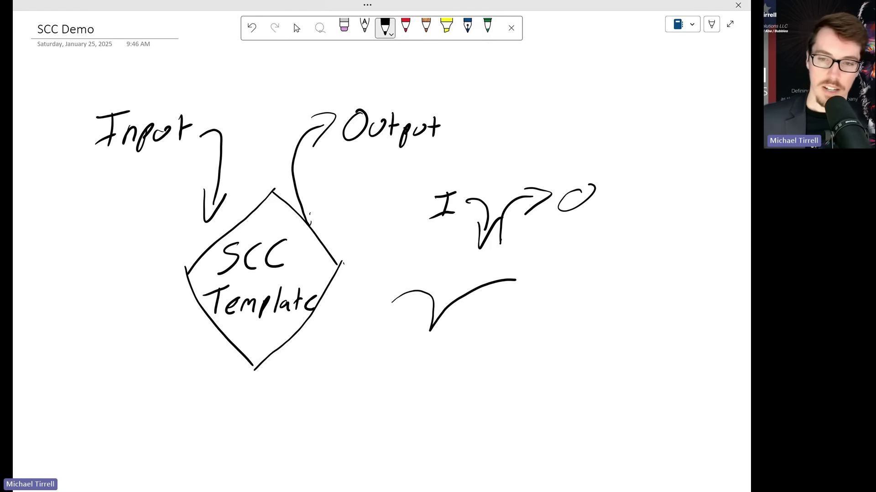
left_click_drag(394, 290, 395, 306)
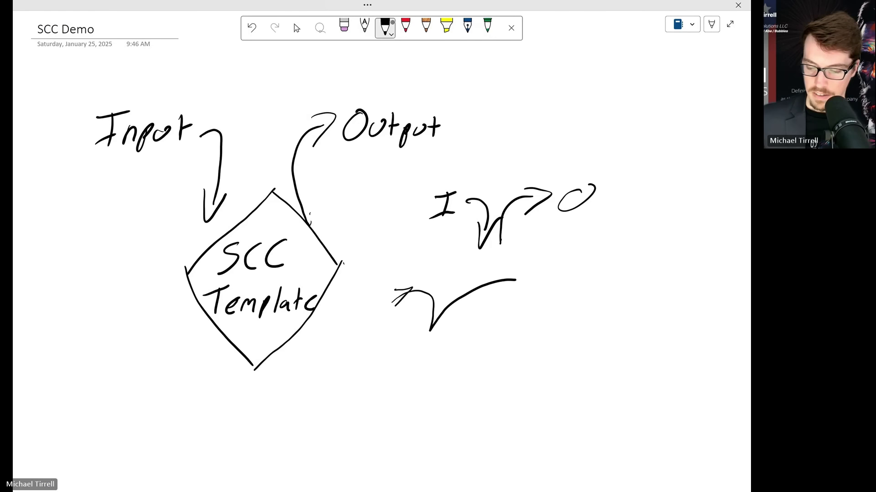
Erase all the handwriting and shapes so that only the page title and date remain.
mouse_move(460, 287)
left_mouse_down()
mouse_move(479, 294)
mouse_move(404, 295)
left_mouse_up()
left_click(344, 27)
left_click_drag(484, 228, 506, 208)
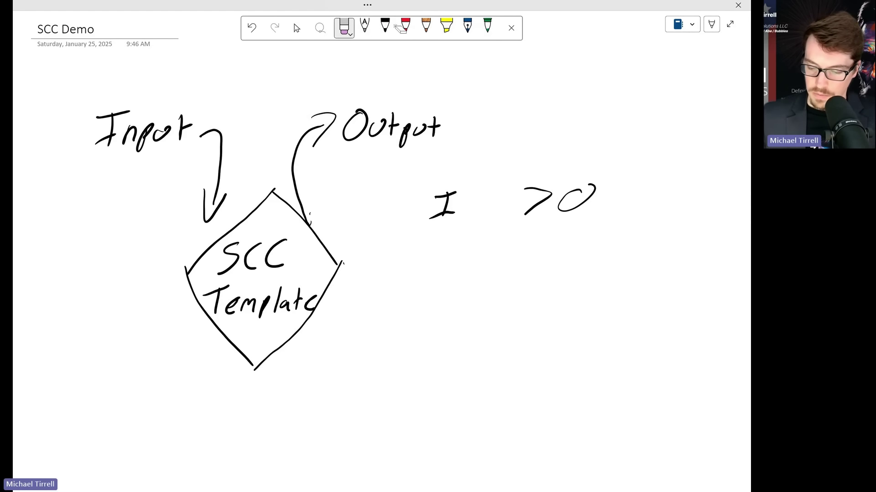
left_click_drag(442, 206, 576, 199)
mouse_move(407, 139)
left_mouse_down()
mouse_move(323, 130)
mouse_move(436, 127)
left_mouse_up()
mouse_move(278, 301)
left_mouse_down()
mouse_move(296, 299)
mouse_move(262, 311)
mouse_move(213, 299)
left_mouse_up()
left_click_drag(280, 253, 224, 259)
left_click_drag(310, 214, 344, 263)
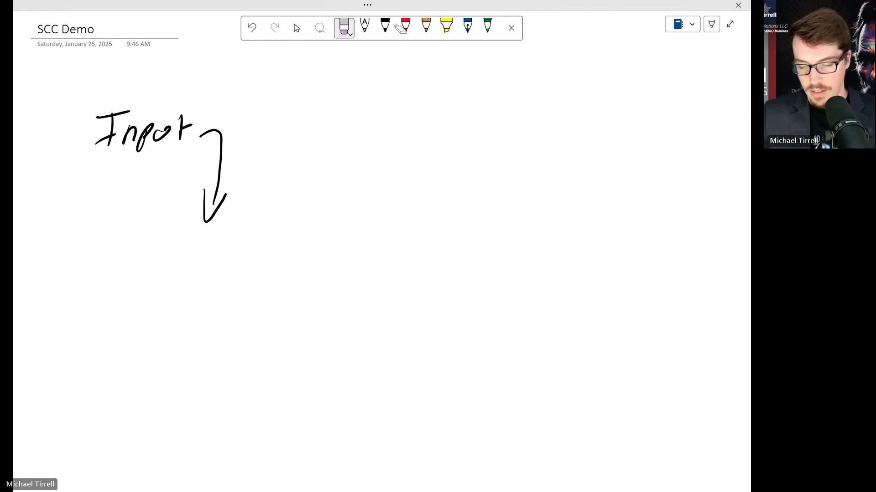
mouse_move(223, 142)
left_mouse_down()
mouse_move(109, 134)
mouse_move(187, 130)
left_mouse_up()
left_click_drag(204, 200, 226, 203)
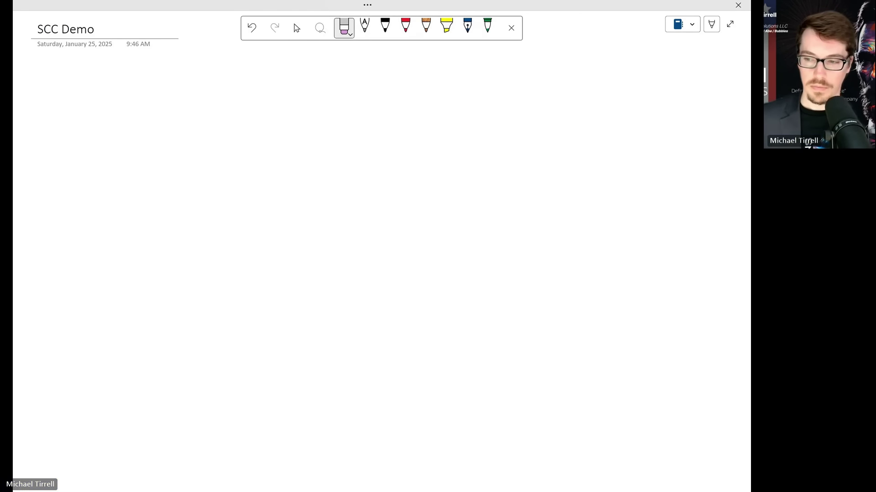
Draw a black box labelled "Form" near the page title, with an arrow leading right from it.
left_click(385, 26)
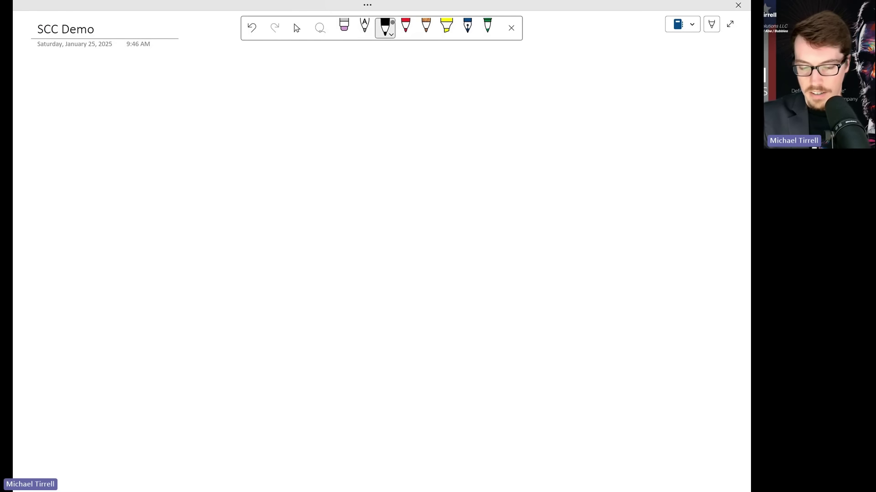
mouse_move(102, 123)
left_mouse_down()
mouse_move(129, 180)
mouse_move(222, 102)
mouse_move(94, 123)
left_mouse_up()
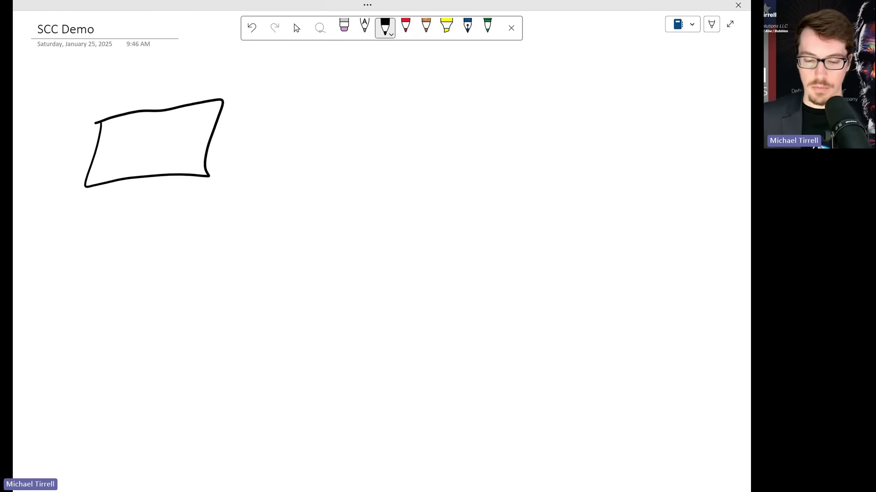
mouse_move(122, 135)
left_mouse_down()
mouse_move(112, 169)
mouse_move(134, 127)
mouse_move(136, 146)
mouse_move(154, 141)
mouse_move(174, 155)
left_mouse_up()
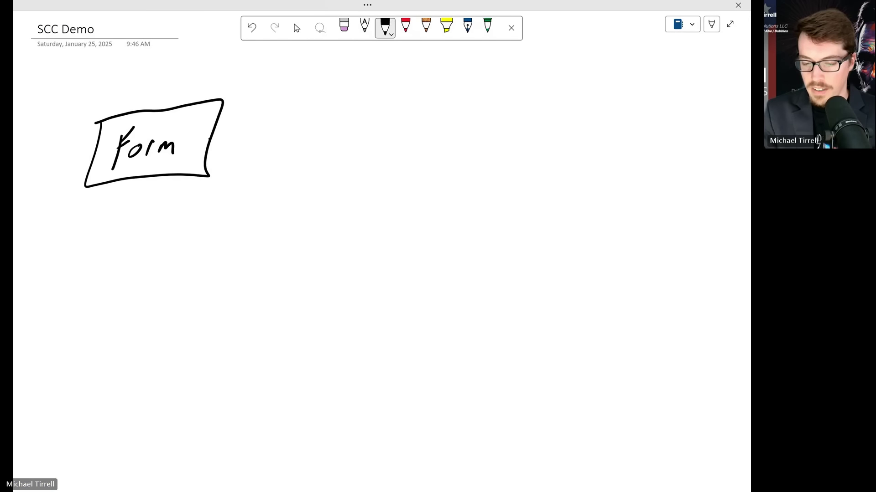
left_click_drag(211, 139, 267, 132)
left_click_drag(259, 122, 257, 146)
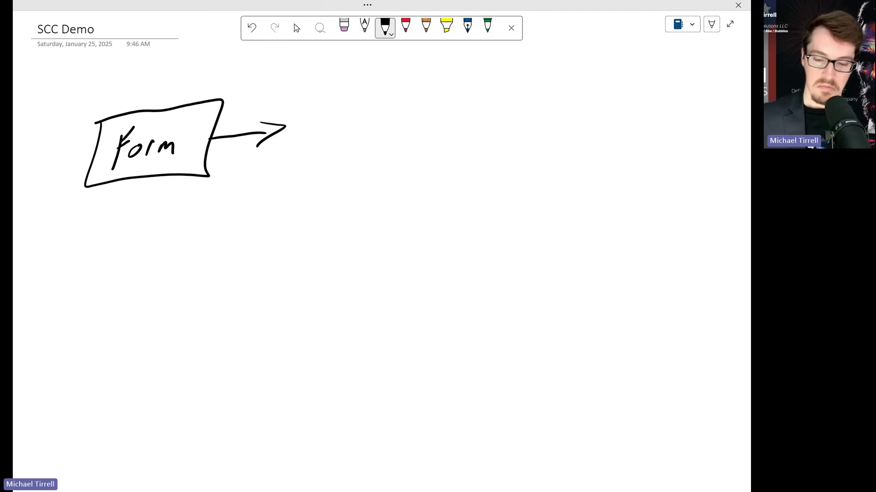
Write "Review/Approval" at the end of the arrow from "Form" and enclose it in a box.
mouse_move(323, 102)
left_mouse_down()
mouse_move(320, 129)
mouse_move(336, 125)
left_mouse_up()
mouse_move(350, 115)
left_mouse_down()
mouse_move(349, 124)
mouse_move(366, 110)
mouse_move(369, 124)
left_mouse_up()
left_click(372, 109)
mouse_move(384, 112)
left_mouse_down()
mouse_move(384, 122)
mouse_move(421, 107)
mouse_move(389, 139)
left_mouse_up()
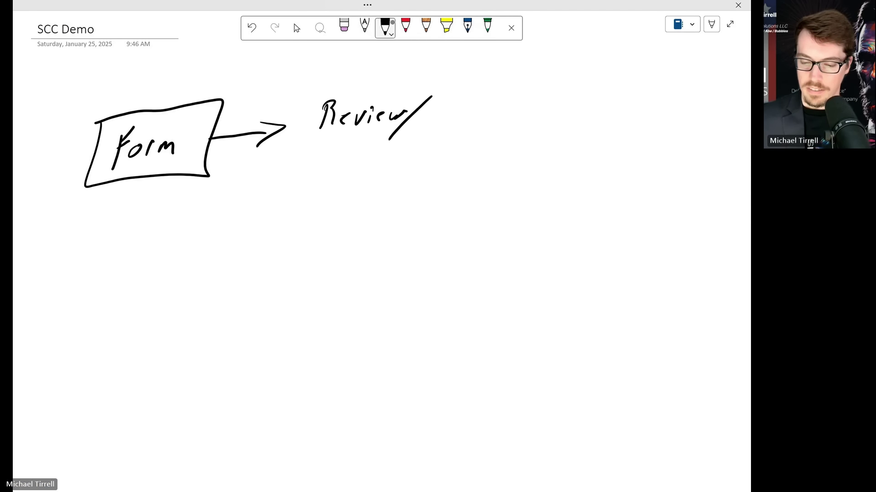
mouse_move(441, 105)
left_mouse_down()
mouse_move(429, 133)
mouse_move(445, 131)
left_mouse_up()
left_click_drag(436, 119, 471, 119)
left_click_drag(476, 122, 492, 113)
left_click_drag(499, 115, 508, 110)
left_click_drag(517, 113, 518, 122)
left_click_drag(527, 95, 525, 124)
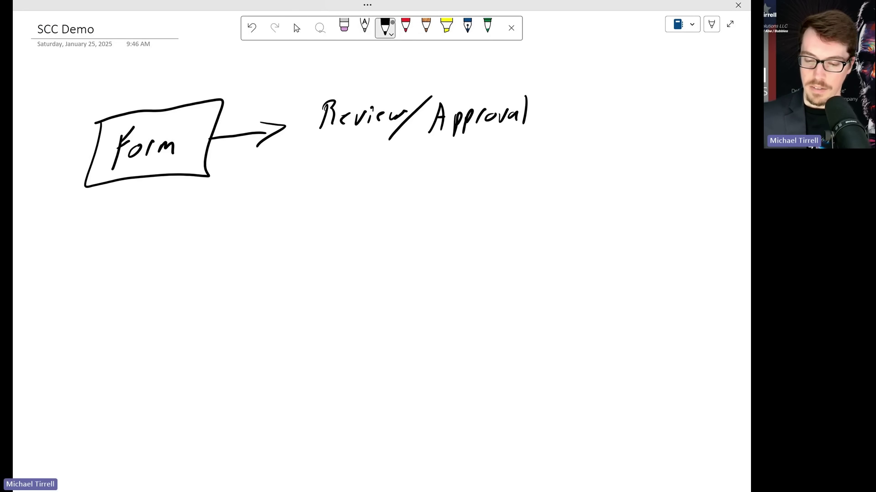
mouse_move(312, 80)
left_mouse_down()
mouse_move(313, 164)
mouse_move(581, 75)
mouse_move(313, 84)
left_mouse_up()
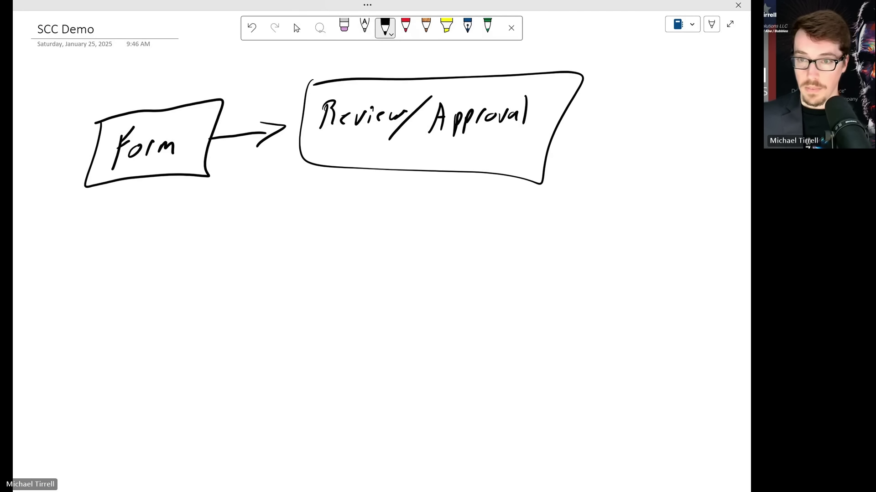
Draw a long curved arrow from the Review/Approval box to a new row and write "Project Starts" there.
mouse_move(555, 124)
left_mouse_down()
mouse_move(244, 192)
mouse_move(127, 284)
mouse_move(131, 300)
left_mouse_up()
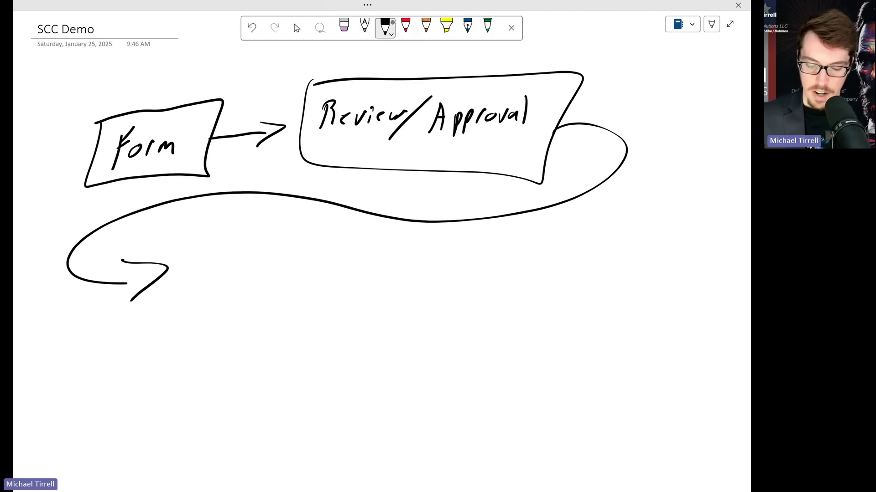
left_click_drag(209, 255, 208, 303)
mouse_move(208, 250)
left_mouse_down()
mouse_move(209, 267)
mouse_move(245, 279)
left_mouse_up()
mouse_move(260, 283)
left_mouse_down()
mouse_move(253, 300)
mouse_move(296, 293)
left_mouse_up()
mouse_move(304, 268)
left_mouse_down()
mouse_move(303, 288)
mouse_move(312, 279)
left_mouse_up()
left_click_drag(325, 276, 317, 297)
left_click(343, 26)
left_click(384, 26)
mouse_move(354, 267)
left_mouse_down()
mouse_move(355, 280)
mouse_move(331, 301)
mouse_move(363, 292)
left_mouse_up()
mouse_move(382, 279)
left_mouse_down()
mouse_move(382, 290)
mouse_move(396, 279)
left_mouse_up()
mouse_move(405, 264)
left_mouse_down()
mouse_move(401, 290)
mouse_move(416, 271)
left_mouse_up()
left_click_drag(420, 273, 403, 300)
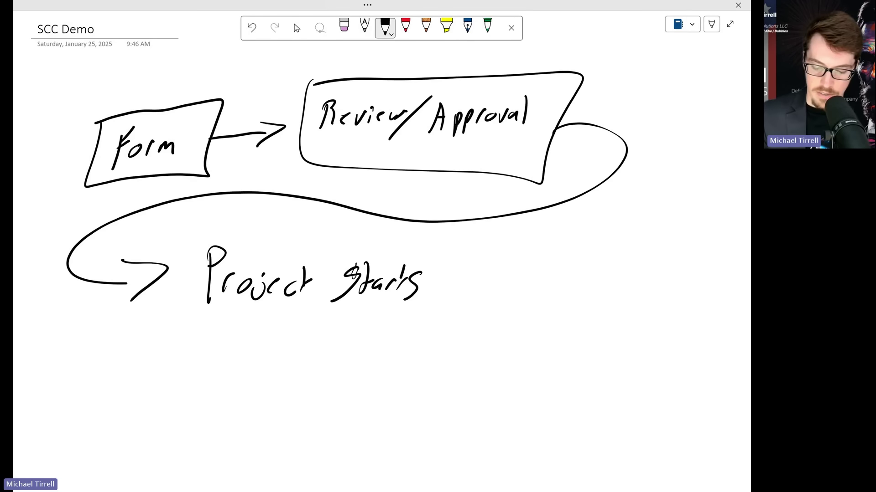
Write the bullet "Team Assignments / RA" beneath "Project Starts".
mouse_move(293, 326)
left_mouse_down()
mouse_move(331, 313)
mouse_move(319, 329)
left_mouse_up()
left_click_drag(330, 325, 348, 328)
left_click_drag(351, 328, 381, 332)
left_click_drag(389, 315, 397, 332)
mouse_move(420, 315)
left_mouse_down()
mouse_move(411, 330)
mouse_move(423, 330)
left_mouse_up()
left_click_drag(435, 318, 432, 331)
left_click_drag(439, 327, 494, 315)
mouse_move(492, 320)
left_mouse_down()
mouse_move(505, 312)
mouse_move(490, 328)
left_mouse_up()
mouse_move(532, 299)
left_mouse_down()
mouse_move(497, 354)
mouse_move(535, 332)
mouse_move(550, 335)
left_mouse_up()
mouse_move(556, 304)
left_mouse_down()
mouse_move(562, 333)
mouse_move(570, 314)
left_mouse_up()
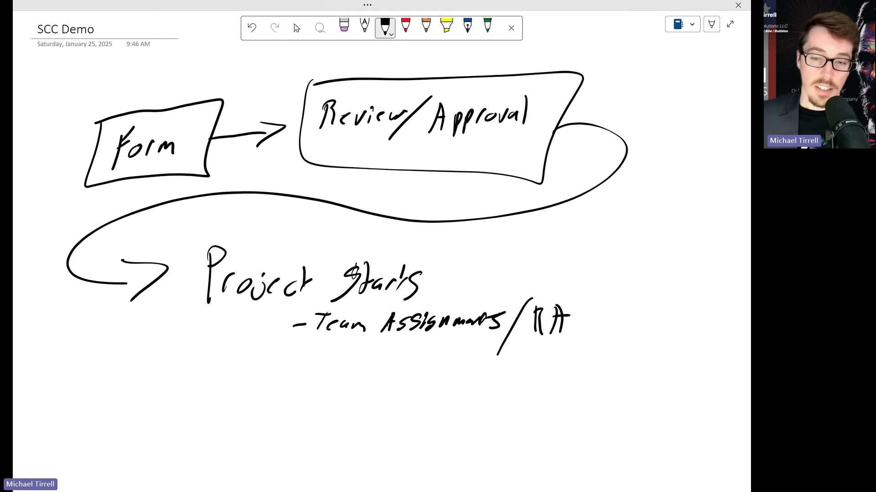
Write a second bullet, "Budgets Allocated", beneath the team assignments bullet.
mouse_move(285, 367)
left_mouse_down()
mouse_move(300, 364)
mouse_move(312, 376)
left_mouse_up()
mouse_move(313, 357)
left_mouse_down()
mouse_move(313, 373)
mouse_move(342, 367)
mouse_move(350, 376)
left_mouse_up()
left_click_drag(356, 370, 370, 377)
left_click_drag(364, 367, 375, 364)
mouse_move(387, 363)
left_mouse_down()
mouse_move(378, 379)
mouse_move(422, 372)
left_mouse_up()
mouse_move(432, 352)
left_mouse_down()
mouse_move(428, 373)
mouse_move(439, 364)
left_mouse_up()
mouse_move(452, 361)
left_mouse_down()
mouse_move(449, 370)
mouse_move(462, 369)
left_mouse_up()
left_click_drag(468, 351, 469, 364)
left_click_drag(475, 360, 483, 365)
left_click_drag(488, 346, 483, 369)
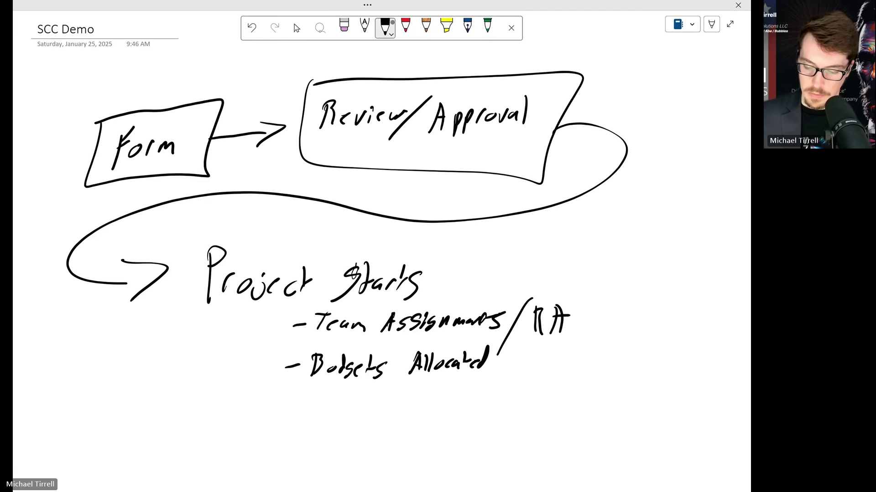
Start a third bullet beneath the budgets bullet with the letters "As".
left_click_drag(283, 402, 305, 398)
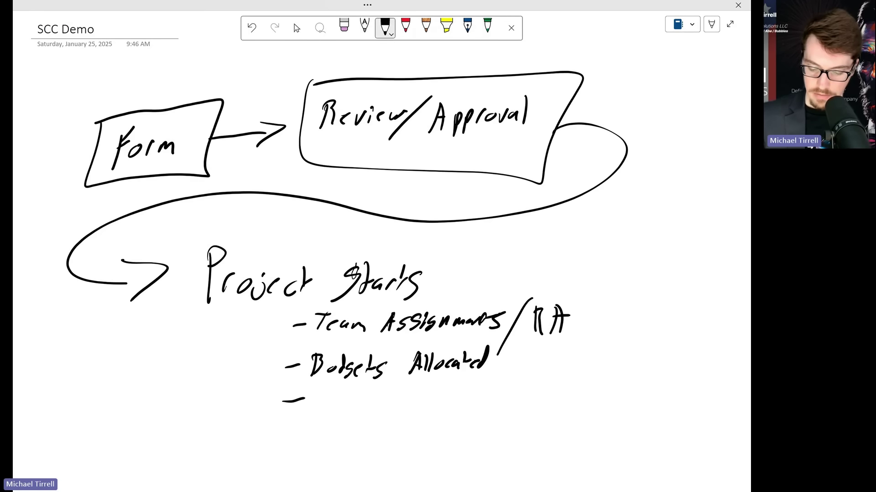
mouse_move(318, 391)
left_mouse_down()
mouse_move(315, 415)
mouse_move(325, 402)
left_mouse_up()
left_click_drag(336, 405, 331, 413)
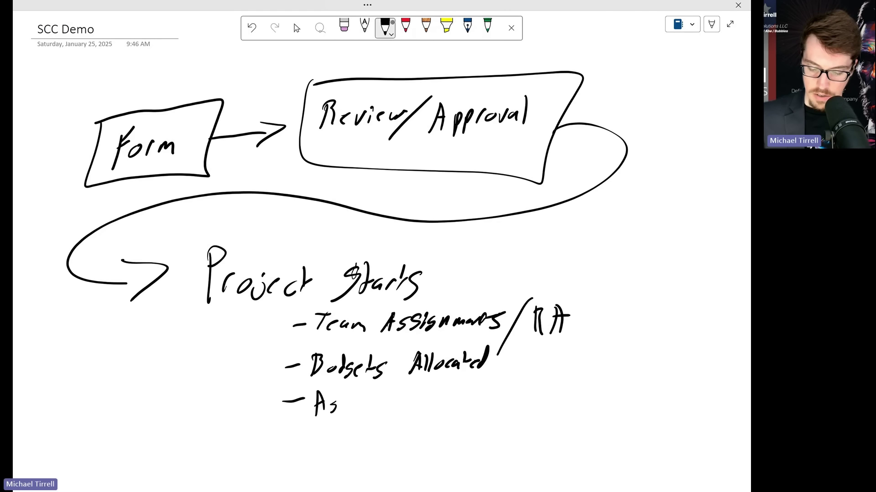
Erase "Project Starts", its bullets and the long curved arrow leading to it.
mouse_move(347, 365)
left_mouse_down()
mouse_move(314, 365)
mouse_move(428, 324)
mouse_move(561, 324)
mouse_move(474, 364)
mouse_move(473, 321)
mouse_move(409, 286)
mouse_move(459, 322)
left_mouse_up()
left_click_drag(301, 282, 406, 271)
left_click_drag(209, 292, 219, 253)
mouse_move(251, 294)
left_mouse_down()
mouse_move(279, 281)
mouse_move(264, 275)
left_mouse_up()
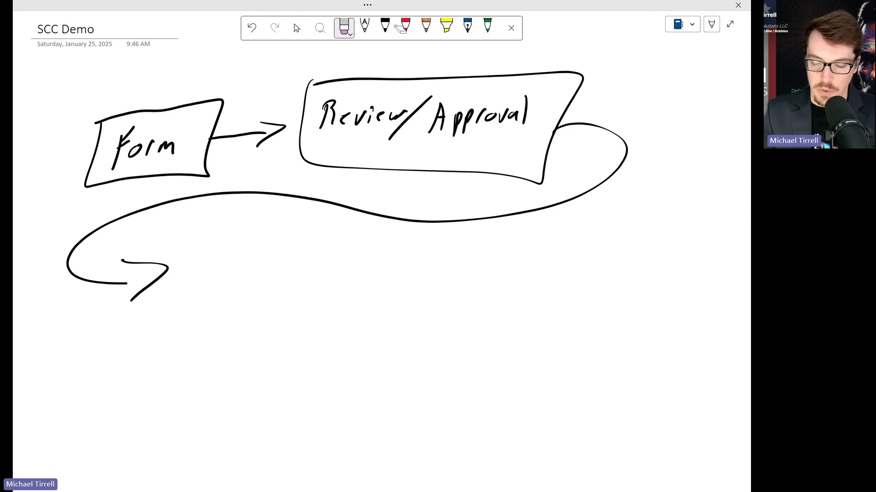
left_click_drag(114, 290, 151, 274)
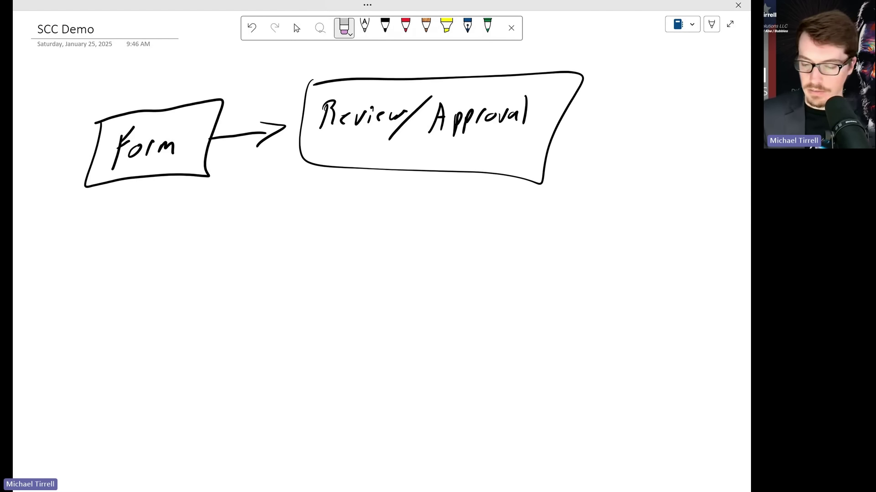
Erase the Review/Approval box, its text and the arrowhead in front of it, keeping the Form box and connector line.
left_click_drag(454, 119, 497, 114)
left_click_drag(274, 130, 329, 114)
left_click_drag(328, 114, 437, 119)
left_click_drag(525, 107, 508, 116)
left_click_drag(376, 108, 370, 110)
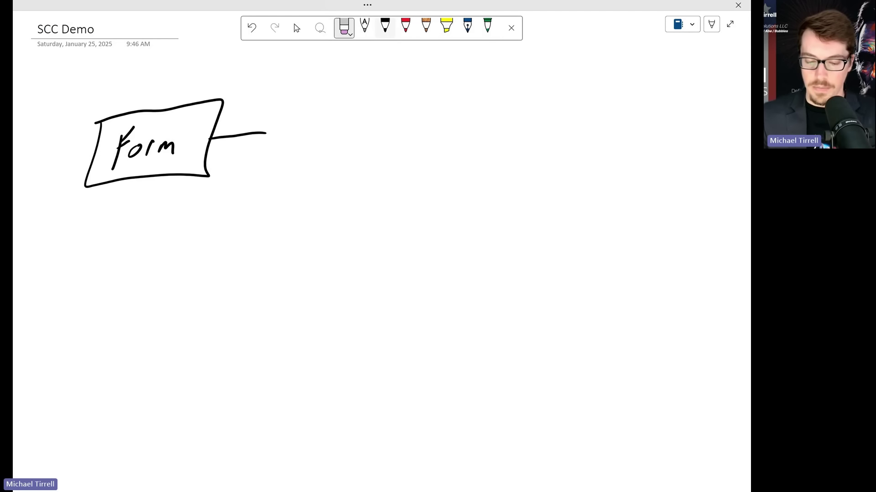
Write "Web" above "Form" inside the box and add an arrowhead to the connector line.
left_click(385, 26)
left_click_drag(142, 117, 165, 128)
left_click_drag(170, 114, 173, 127)
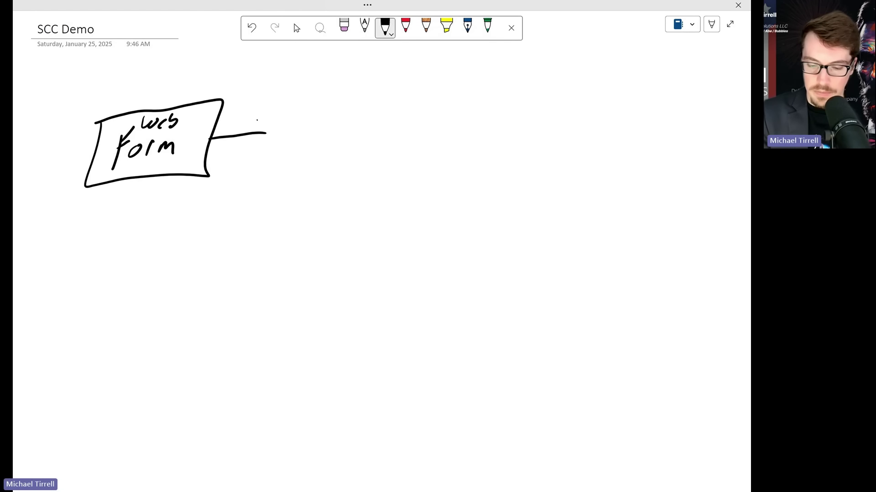
left_click_drag(257, 119, 259, 146)
Write "Intake Sheet" on two lines at the end of the Web Form arrow and enclose it in a box.
mouse_move(342, 114)
left_mouse_down()
mouse_move(310, 145)
mouse_move(390, 131)
left_mouse_up()
left_click_drag(387, 120, 402, 113)
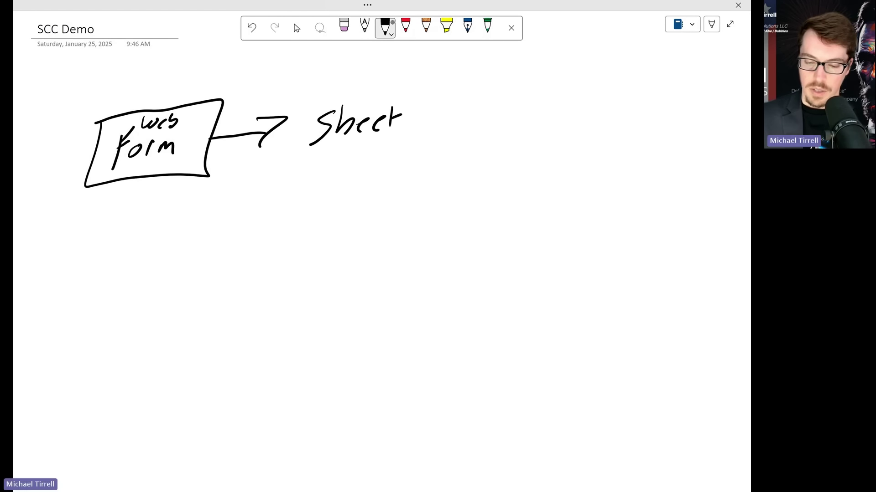
left_click_drag(321, 79, 340, 72)
mouse_move(331, 72)
left_mouse_down()
mouse_move(327, 91)
mouse_move(334, 89)
left_mouse_up()
left_click_drag(335, 90, 350, 91)
mouse_move(361, 80)
left_mouse_down()
mouse_move(356, 90)
mouse_move(365, 91)
left_mouse_up()
mouse_move(369, 70)
left_mouse_down()
mouse_move(380, 93)
mouse_move(392, 92)
left_mouse_up()
mouse_move(297, 67)
left_mouse_down()
mouse_move(295, 171)
mouse_move(290, 69)
left_mouse_up()
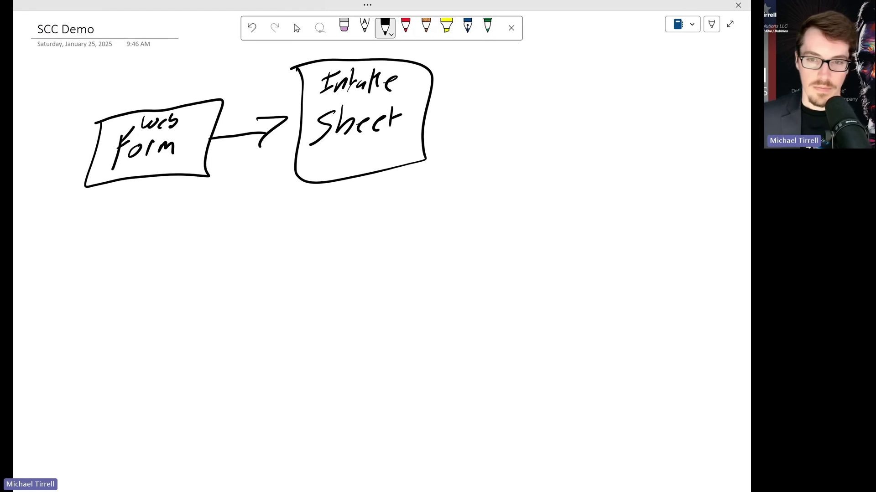
Add an "R/A" diamond after the Intake Sheet box, with one arrow leading into it and another curving back to a new row.
left_click_drag(434, 114, 470, 107)
left_click_drag(464, 99, 460, 123)
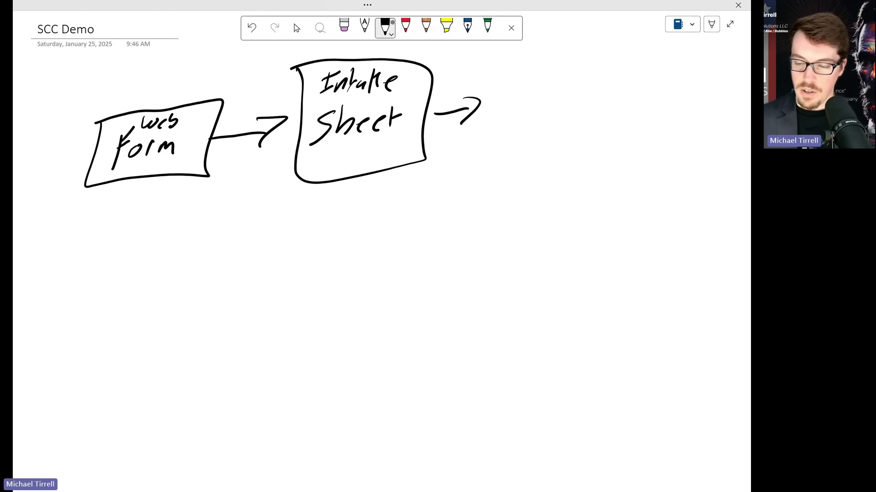
left_click_drag(511, 79, 509, 106)
mouse_move(511, 80)
left_mouse_down()
mouse_move(527, 96)
mouse_move(524, 110)
mouse_move(553, 77)
left_mouse_up()
mouse_move(554, 78)
left_mouse_down()
mouse_move(555, 104)
mouse_move(562, 89)
left_mouse_up()
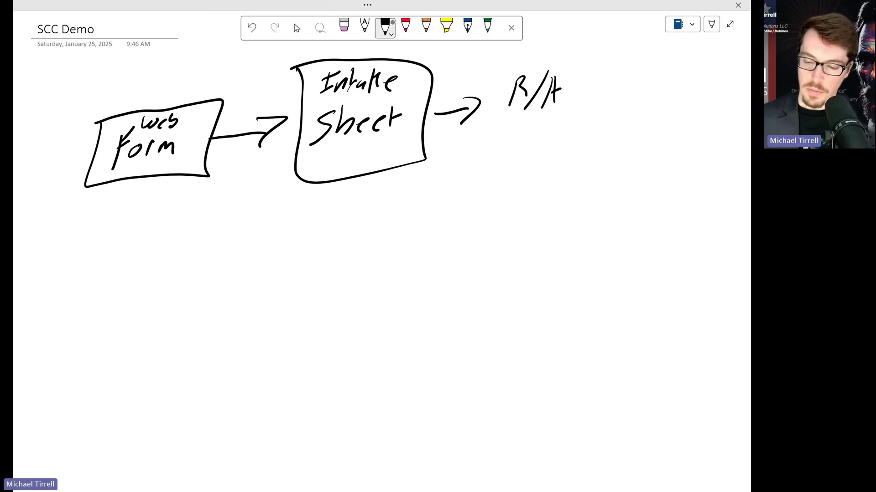
mouse_move(534, 45)
left_mouse_down()
mouse_move(501, 76)
mouse_move(527, 144)
mouse_move(574, 77)
mouse_move(542, 129)
left_mouse_up()
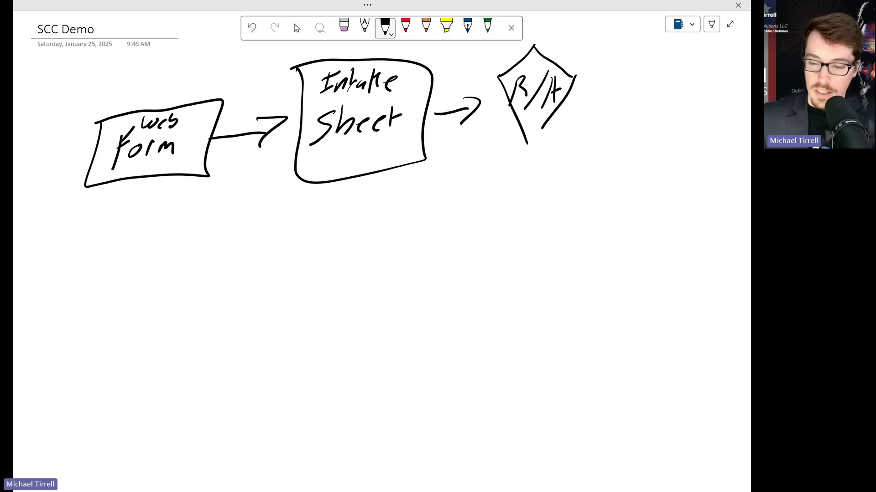
mouse_move(570, 90)
left_mouse_down()
mouse_move(352, 221)
mouse_move(96, 289)
mouse_move(126, 301)
left_mouse_up()
left_click_drag(127, 280, 118, 325)
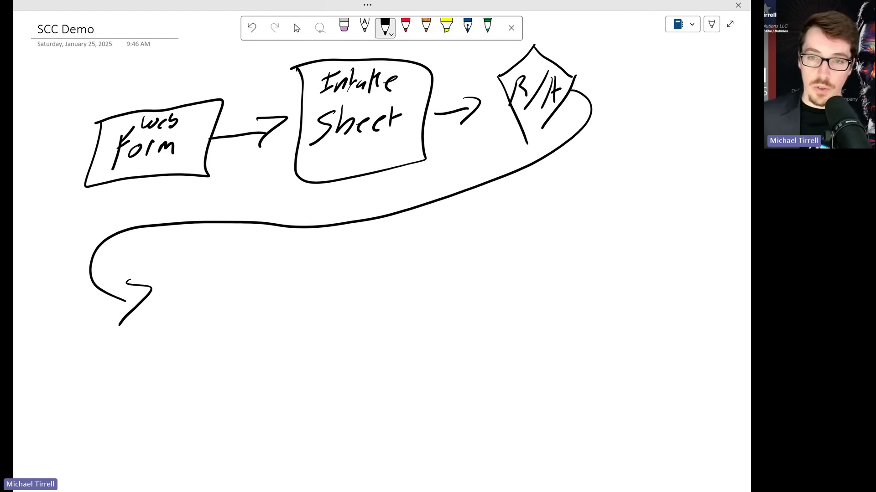
Write "SCC" at the end of the curved arrow and enclose it in a diamond.
mouse_move(206, 266)
left_mouse_down()
mouse_move(186, 296)
mouse_move(219, 290)
left_mouse_up()
left_click_drag(237, 270, 236, 289)
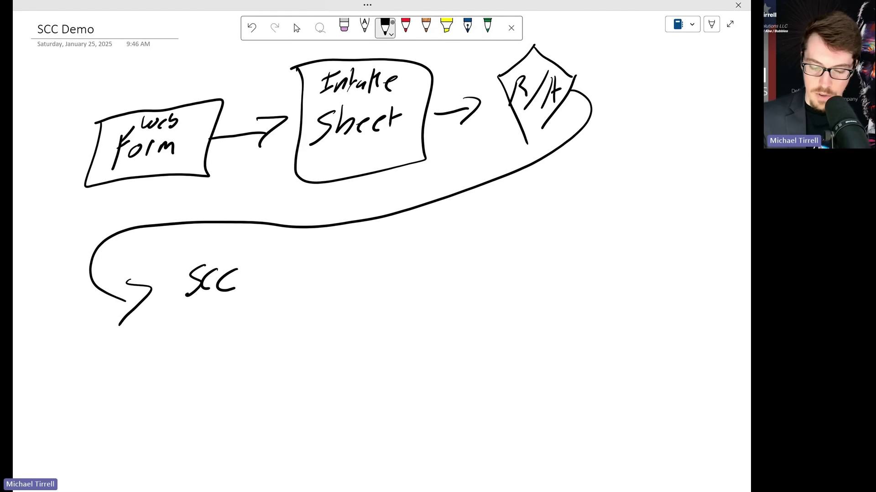
mouse_move(209, 245)
left_mouse_down()
mouse_move(170, 275)
mouse_move(192, 327)
mouse_move(246, 272)
mouse_move(183, 330)
left_mouse_up()
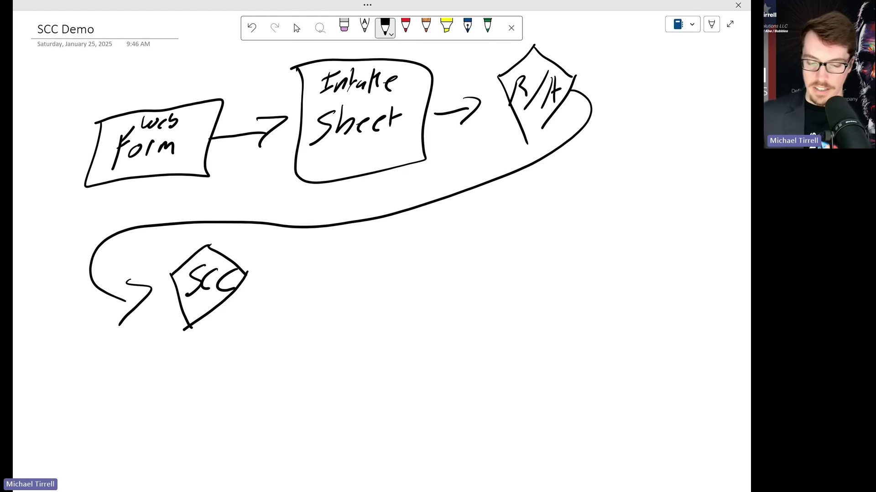
Write "Schedule" in blue below the SCC diamond.
left_click(297, 27)
scroll(566, 148, "down", 4)
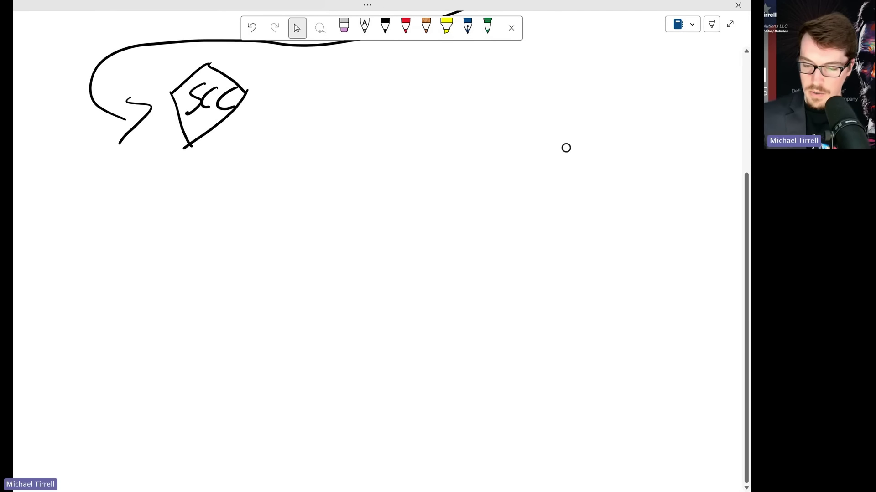
left_click(405, 26)
left_click(405, 26)
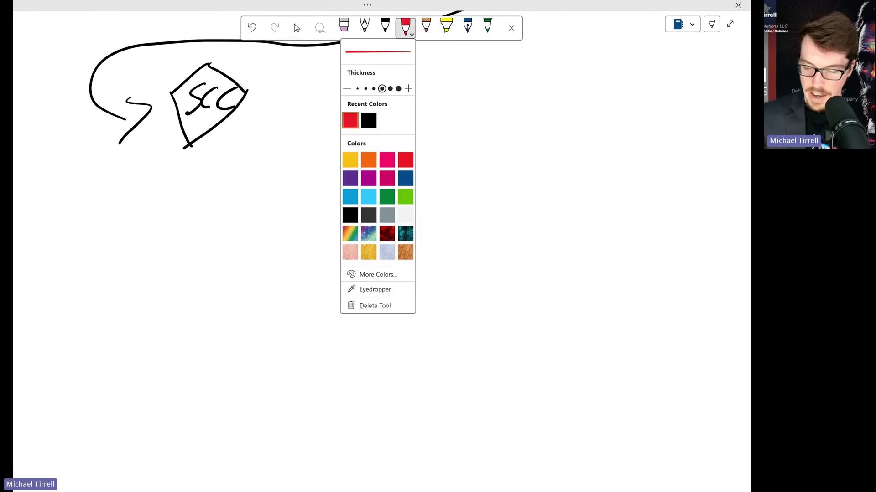
left_click(350, 196)
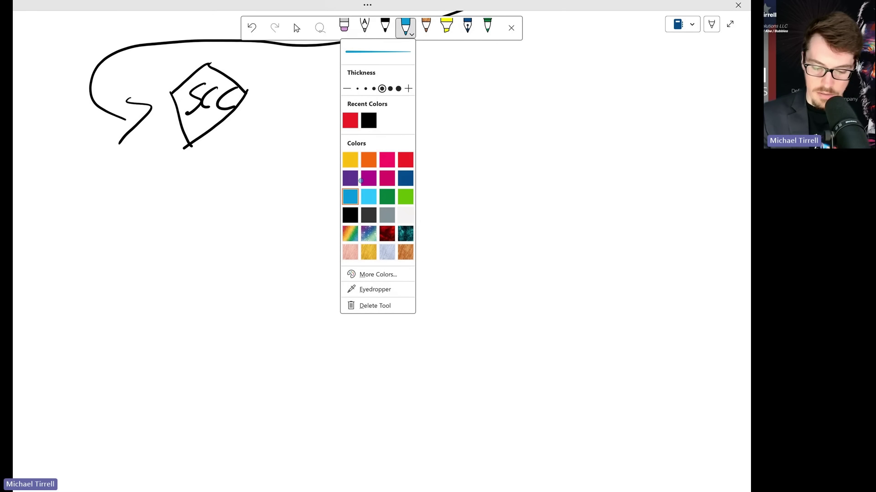
left_click_drag(131, 182, 108, 206)
mouse_move(140, 194)
left_mouse_down()
mouse_move(139, 205)
mouse_move(152, 206)
mouse_move(175, 179)
left_mouse_up()
left_click_drag(180, 194, 192, 203)
left_click_drag(195, 194, 209, 191)
Write "Budget Log" and "RAID" in blue on separate lines under "Schedule".
left_click_drag(117, 218, 117, 237)
left_click_drag(136, 227, 148, 243)
left_click_drag(160, 231, 169, 234)
left_click_drag(176, 230, 176, 233)
mouse_move(182, 218)
left_mouse_down()
mouse_move(204, 233)
mouse_move(215, 227)
left_mouse_up()
left_click_drag(225, 222, 221, 239)
mouse_move(122, 256)
left_mouse_down()
mouse_move(117, 274)
mouse_move(145, 253)
left_mouse_up()
left_click_drag(143, 263, 157, 270)
left_click_drag(167, 253, 169, 269)
Write "Reports" in yellow to the right of "Schedule".
left_click(405, 27)
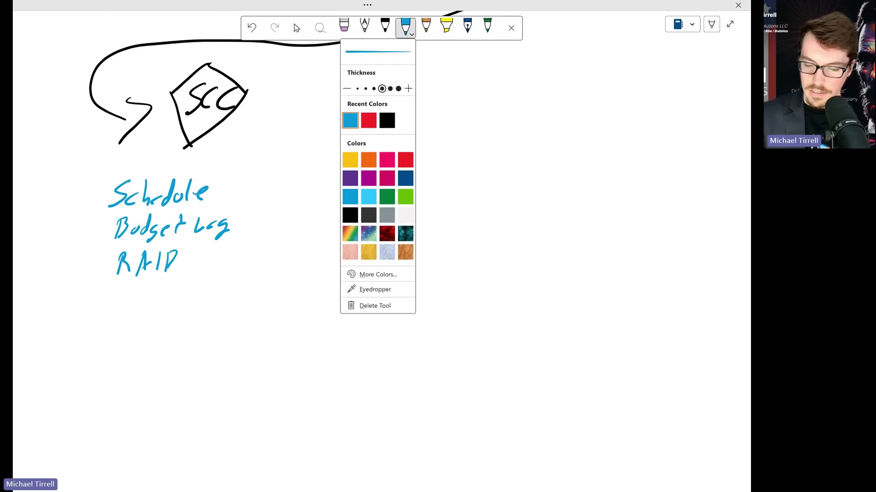
left_click(349, 159)
left_click_drag(253, 180, 250, 204)
mouse_move(252, 181)
left_mouse_down()
mouse_move(266, 201)
mouse_move(276, 193)
left_mouse_up()
mouse_move(287, 188)
left_mouse_down()
mouse_move(283, 208)
mouse_move(301, 196)
left_mouse_up()
left_click_drag(305, 196, 318, 200)
left_click_drag(314, 189, 326, 185)
left_click_drag(339, 182, 323, 205)
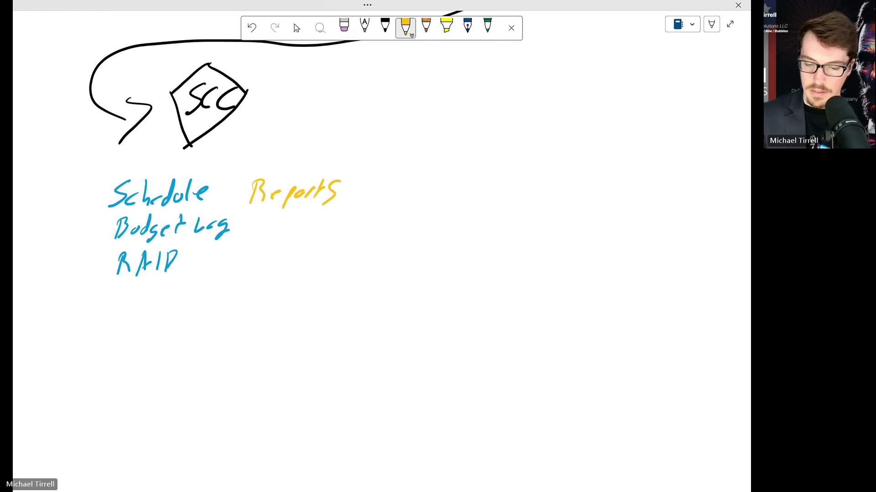
Write "Dashboard" in light green below "Reports".
left_click(411, 33)
left_click(397, 195)
left_click_drag(253, 227, 250, 259)
left_click_drag(274, 248, 279, 262)
mouse_move(297, 232)
left_mouse_down()
mouse_move(302, 261)
mouse_move(314, 256)
left_mouse_up()
mouse_move(325, 246)
left_mouse_down()
mouse_move(330, 257)
mouse_move(361, 244)
left_mouse_up()
left_click_drag(365, 225, 364, 251)
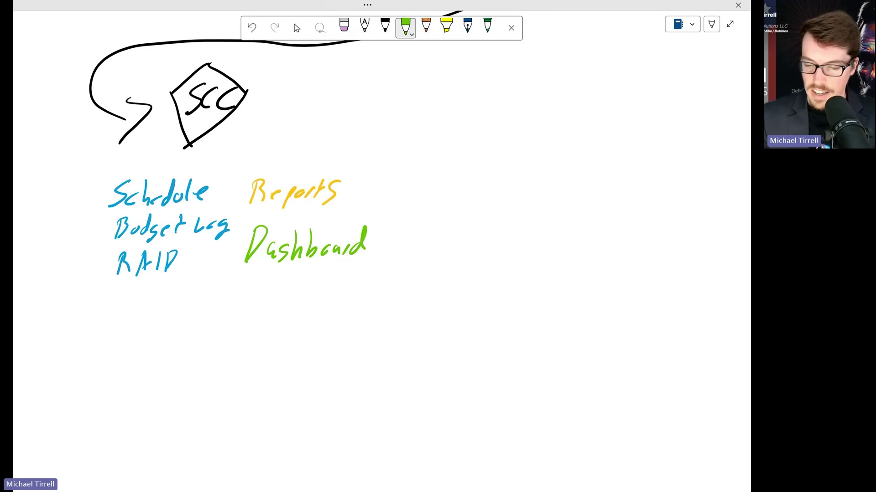
Enclose the five colored items in a dashed black oval and draw a black arrow leading right from the SCC diamond.
left_click(384, 28)
left_click_drag(197, 161, 188, 160)
left_click_drag(113, 174, 99, 177)
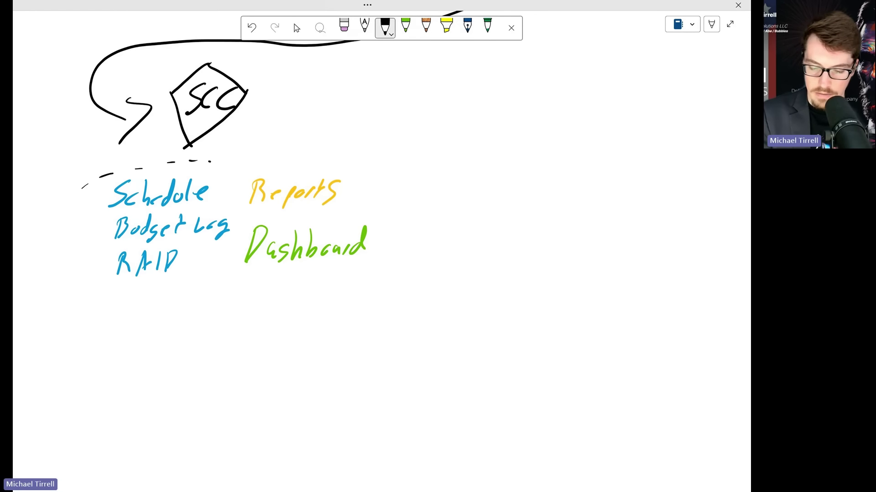
left_click_drag(66, 243, 72, 262)
left_click_drag(90, 295, 155, 321)
left_click_drag(242, 323, 269, 321)
left_click_drag(393, 247, 391, 225)
left_click_drag(349, 177, 327, 167)
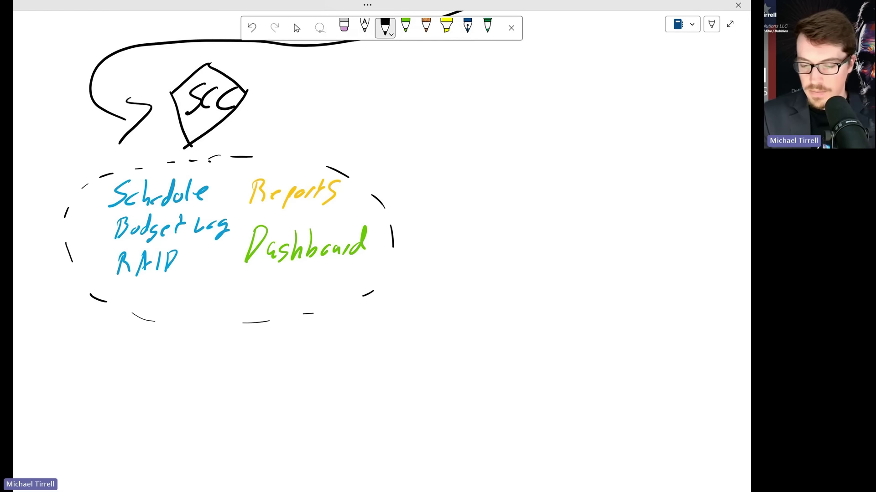
left_click_drag(254, 96, 380, 92)
mouse_move(359, 77)
left_mouse_down()
mouse_move(411, 103)
mouse_move(378, 121)
left_mouse_up()
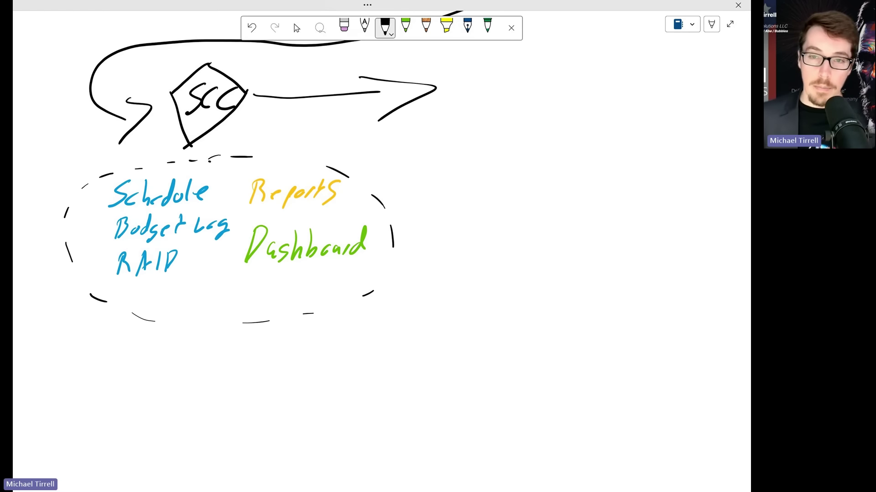
Draw an arrow in the dark red textured ink from the Intake Sheet box diagonally down to the right, past the SCC arrow.
scroll(381, 251, "up", 3)
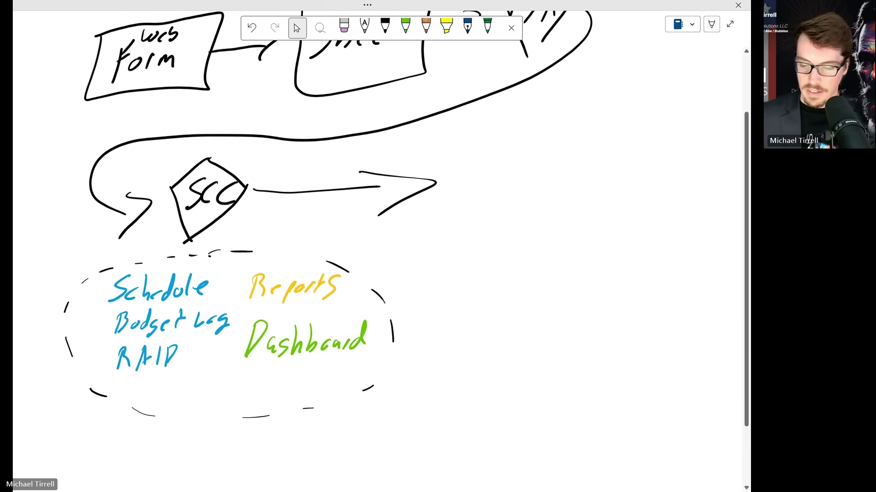
scroll(397, 228, "down", 1)
left_click(397, 211)
scroll(397, 237, "up", 2)
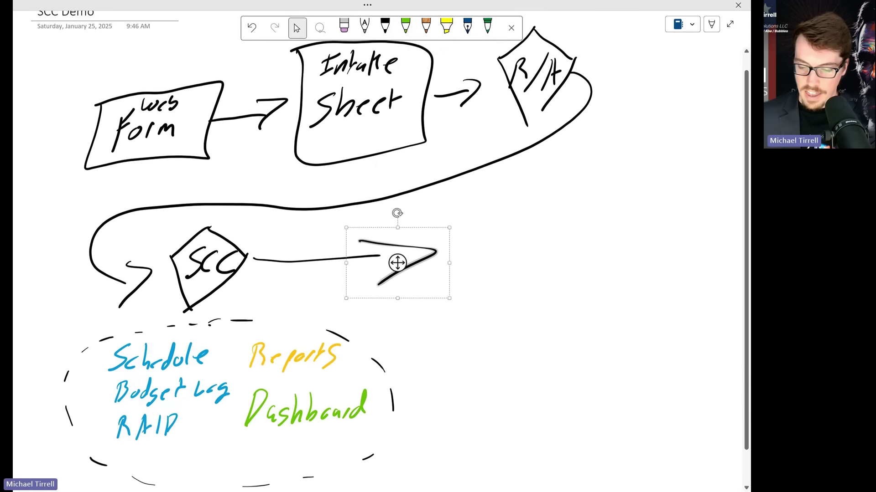
left_click(406, 27)
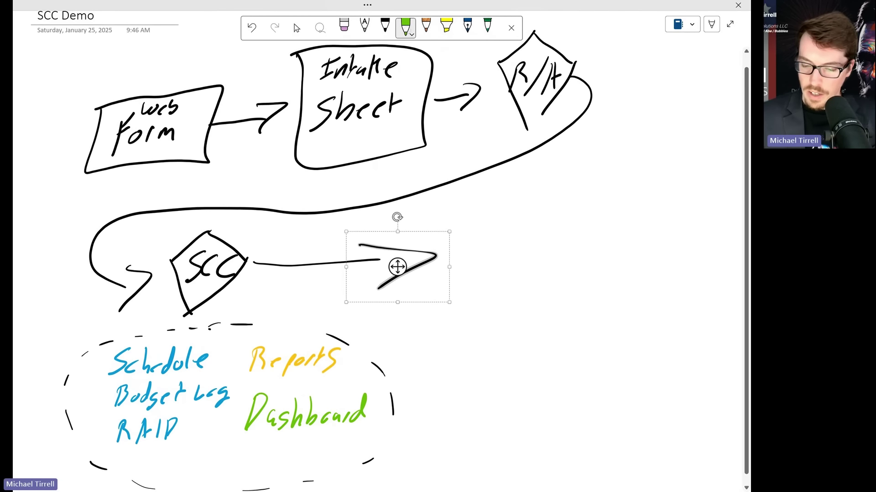
left_click(396, 201)
left_click(406, 26)
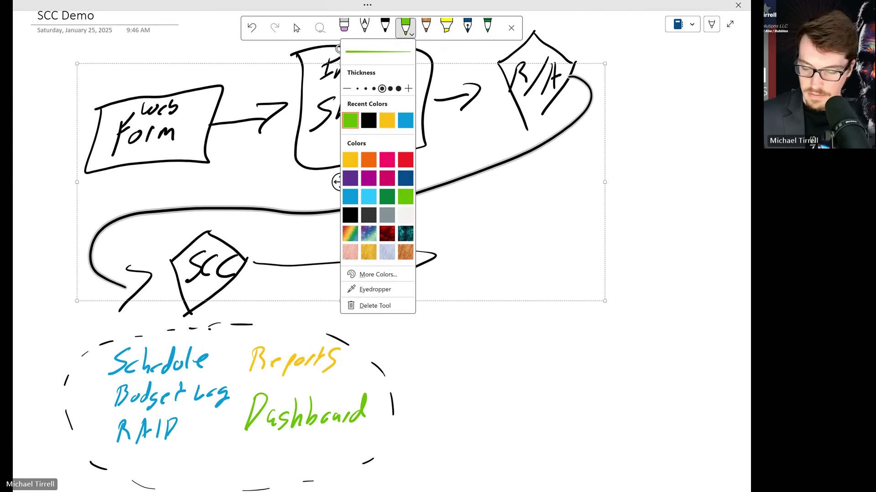
left_click(387, 234)
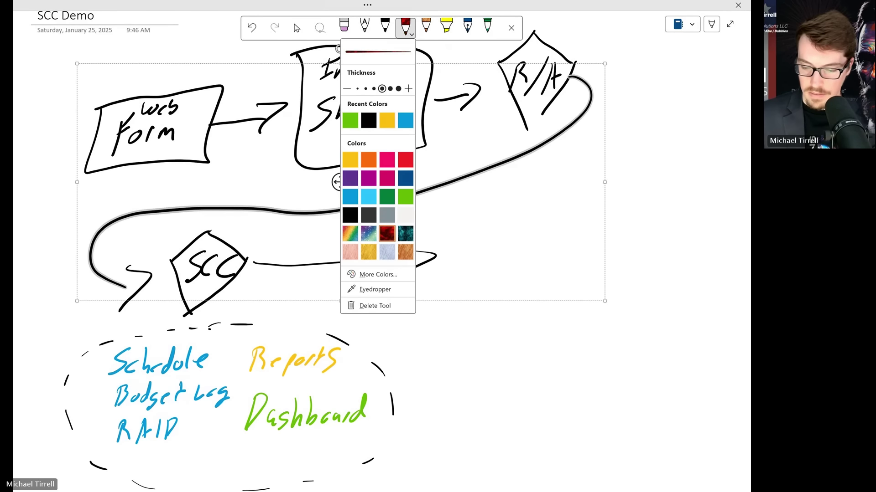
key("Escape")
key("ctrl+a")
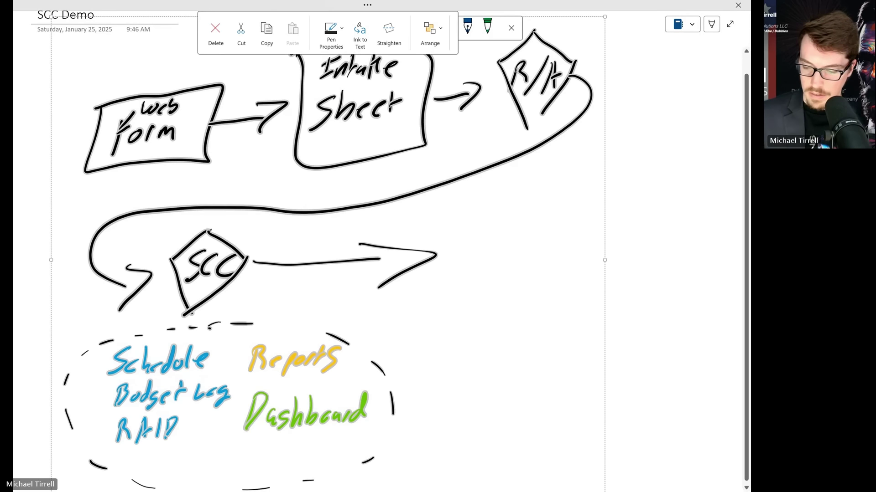
key("Escape")
left_click_drag(399, 122, 505, 216)
left_click_drag(491, 180, 480, 236)
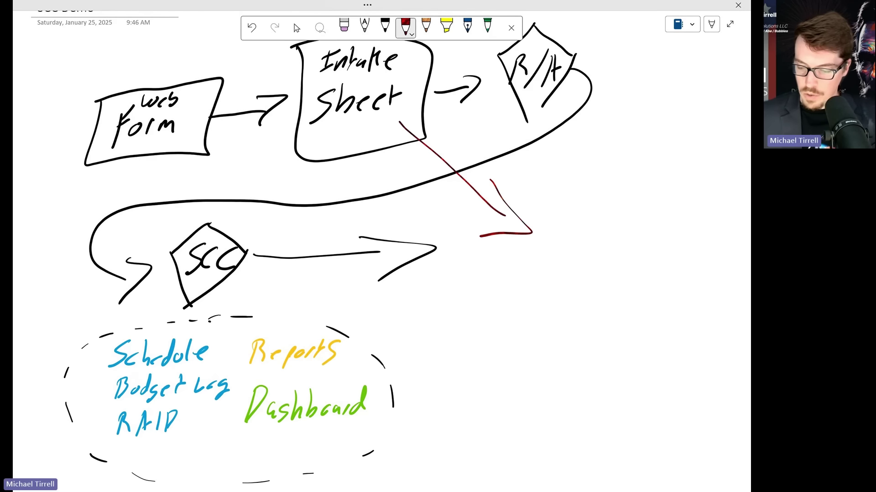
Write "New Project" on two lines at the tip of the dark red arrow and enclose it in a box.
mouse_move(525, 275)
left_mouse_down()
mouse_move(534, 249)
mouse_move(547, 249)
mouse_move(562, 269)
mouse_move(586, 261)
left_mouse_up()
left_click_drag(524, 294, 526, 318)
left_click_drag(520, 292, 545, 296)
left_click_drag(554, 299, 565, 313)
mouse_move(571, 293)
left_mouse_down()
mouse_move(577, 286)
mouse_move(590, 304)
left_mouse_up()
mouse_move(601, 294)
left_mouse_down()
mouse_move(594, 302)
mouse_move(611, 304)
left_mouse_up()
left_click_drag(603, 294, 622, 287)
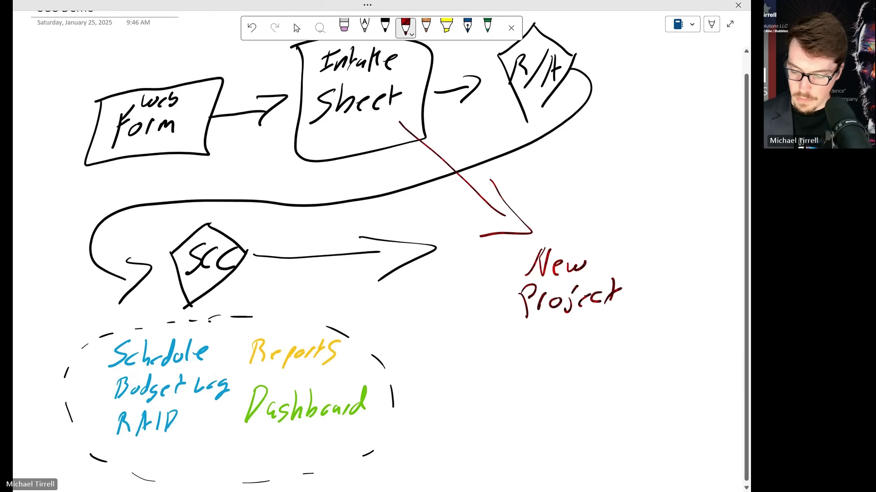
mouse_move(504, 251)
left_mouse_down()
mouse_move(492, 324)
mouse_move(663, 239)
mouse_move(493, 258)
left_mouse_up()
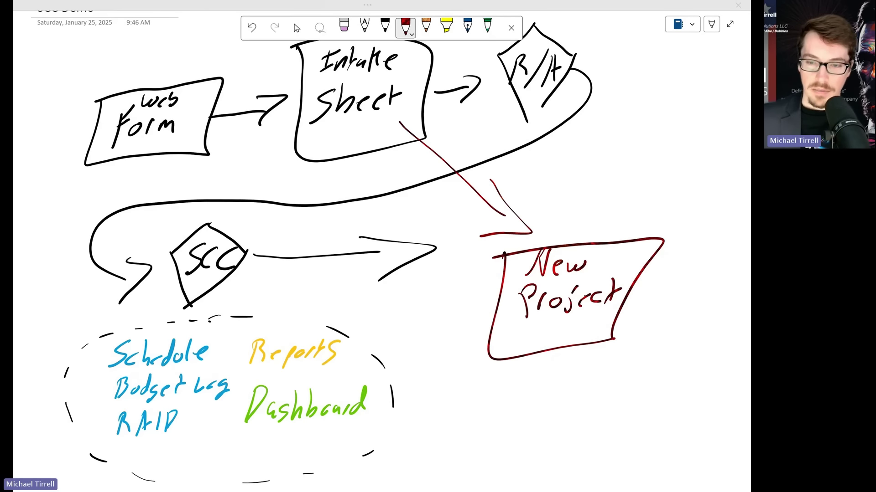
Draw a dark blue stick figure with a face to the right of the New Project box.
scroll(382, 246, "down", 2)
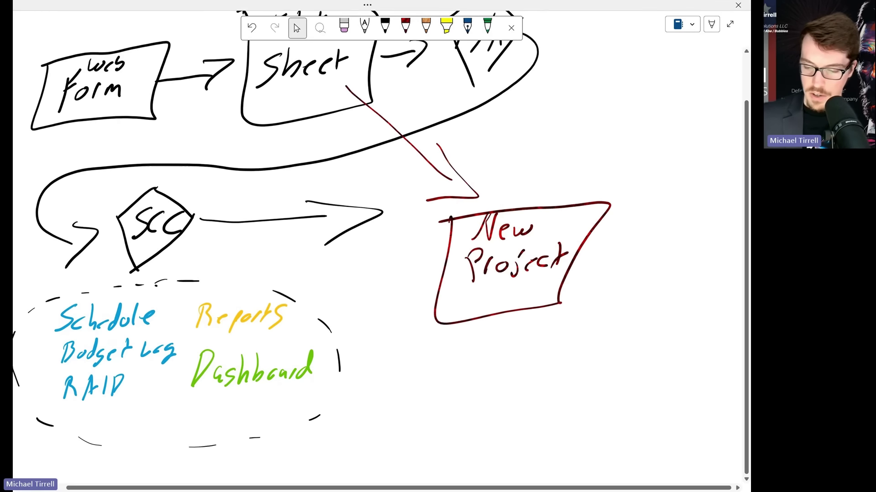
left_click(405, 27)
left_click(408, 30)
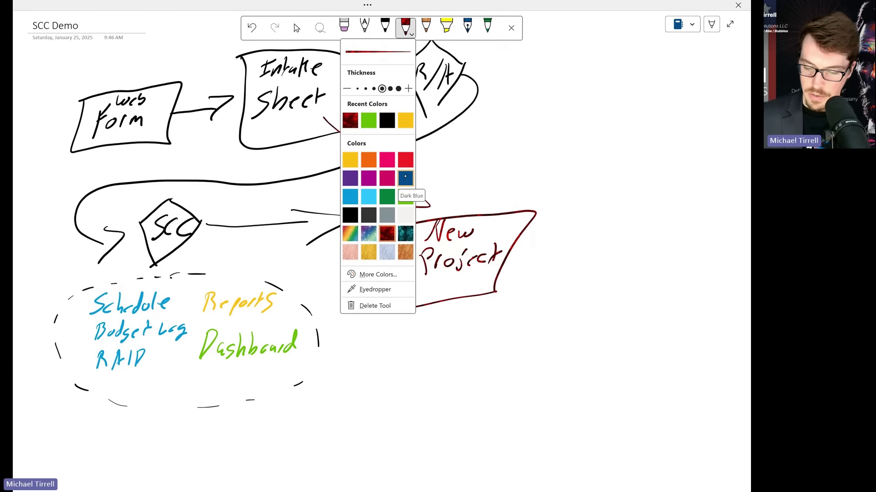
left_click(405, 179)
mouse_move(663, 219)
left_mouse_down()
mouse_move(646, 254)
mouse_move(661, 218)
left_mouse_up()
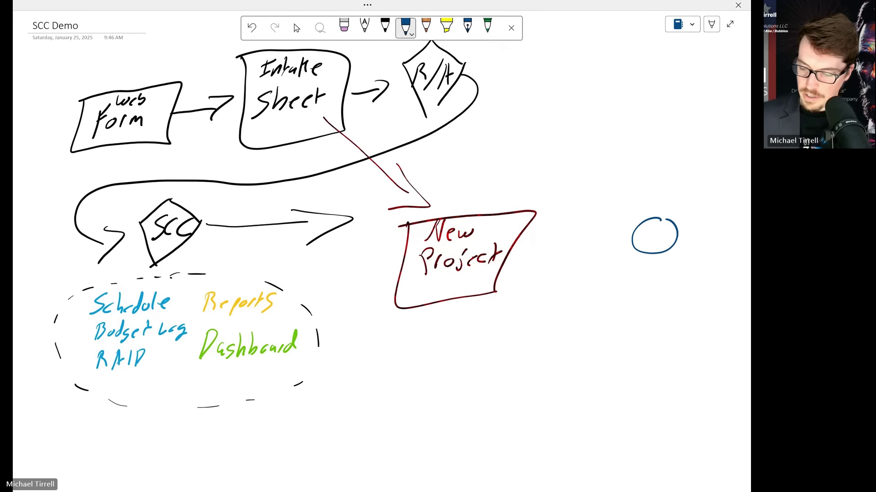
mouse_move(650, 254)
left_mouse_down()
mouse_move(644, 287)
mouse_move(625, 312)
left_mouse_up()
left_click_drag(646, 283, 656, 310)
mouse_move(629, 259)
left_mouse_down()
mouse_move(664, 266)
mouse_move(661, 241)
left_mouse_up()
left_click(650, 232)
left_click(666, 232)
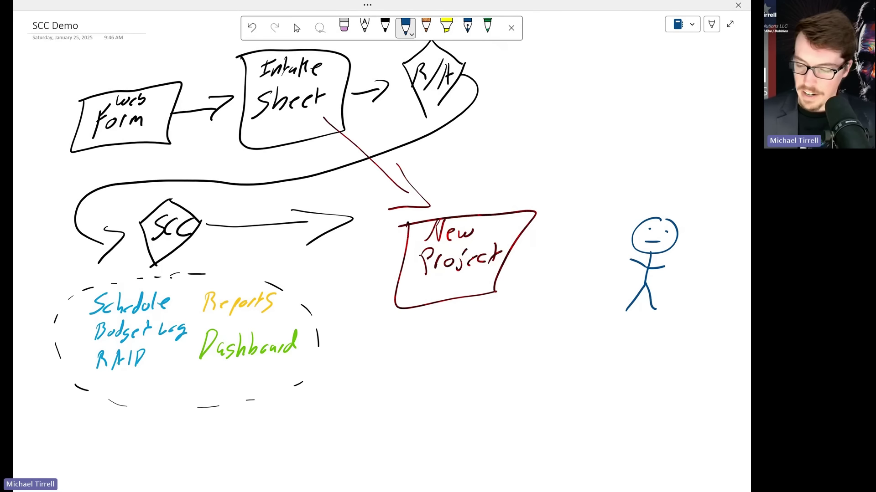
Draw dark blue arrows from the stick figure to New Project, from New Project back to Intake Sheet, and from New Project up to the right.
mouse_move(623, 232)
left_mouse_down()
mouse_move(546, 229)
mouse_move(532, 237)
mouse_move(560, 235)
left_mouse_up()
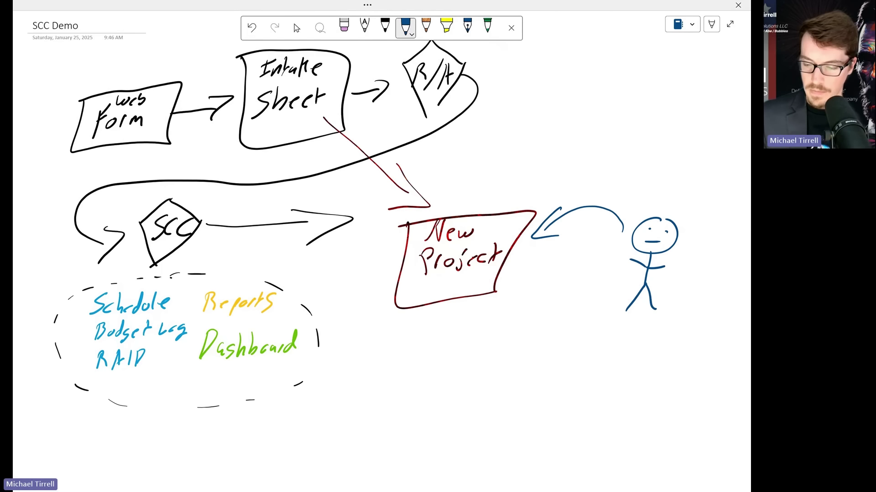
mouse_move(458, 216)
left_mouse_down()
mouse_move(346, 121)
mouse_move(342, 129)
mouse_move(378, 125)
left_mouse_up()
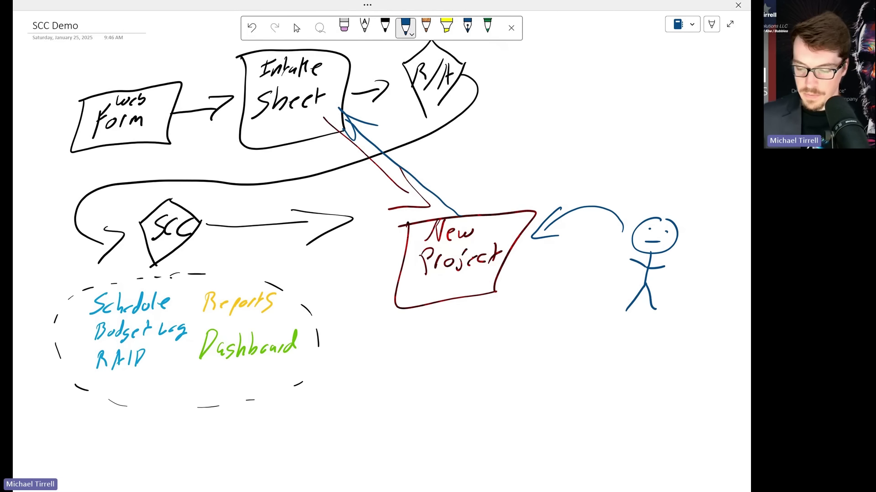
mouse_move(485, 218)
left_mouse_down()
mouse_move(486, 181)
mouse_move(552, 113)
mouse_move(543, 140)
left_mouse_up()
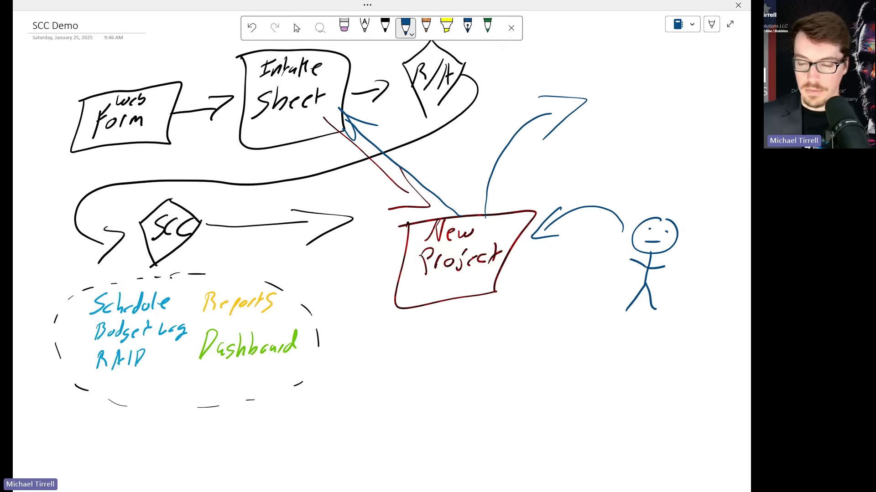
Write "Portfolio Dashboard" in light green on two lines at the tip of the blue arrow curving up from New Project.
left_click(405, 28)
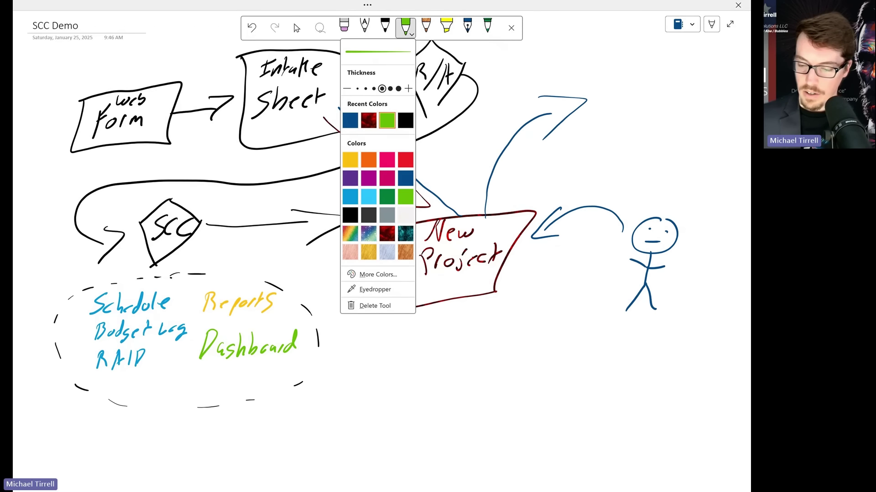
left_click(406, 117)
left_click_drag(612, 56, 605, 89)
left_click_drag(608, 57, 627, 71)
left_click_drag(631, 70, 640, 83)
mouse_move(638, 71)
left_mouse_down()
mouse_move(650, 68)
mouse_move(652, 79)
left_mouse_up()
left_click_drag(655, 71, 679, 75)
left_click_drag(684, 67, 694, 69)
mouse_move(616, 92)
left_mouse_down()
mouse_move(616, 116)
mouse_move(633, 107)
left_mouse_up()
mouse_move(647, 97)
left_mouse_down()
mouse_move(640, 110)
mouse_move(683, 95)
left_mouse_up()
left_click_drag(684, 101, 714, 76)
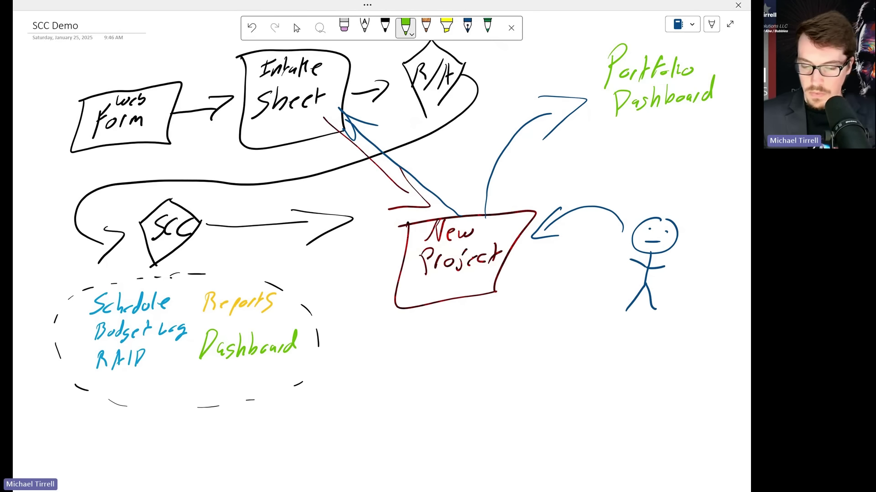
Highlight "Form", "Sheet", the "A" of "R/A", "Schedule", "Budget Log", "RAID" and the "Dashboard" inside the oval in yellow.
left_click(447, 26)
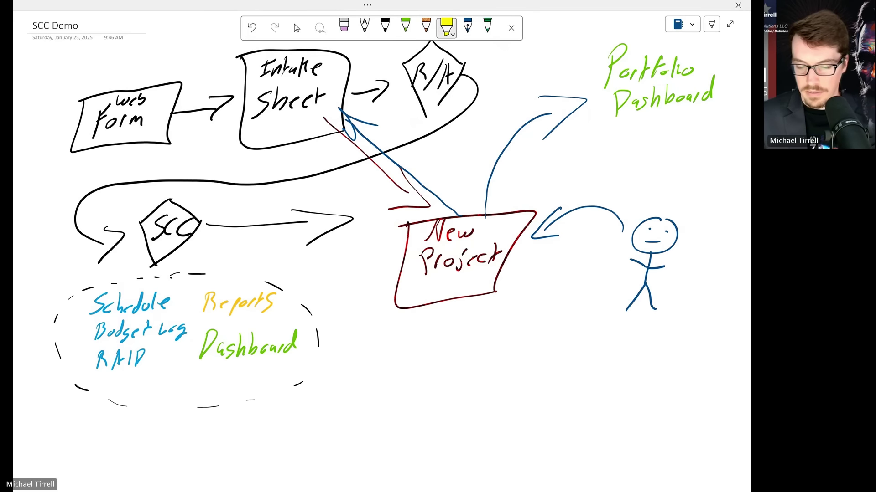
left_click_drag(88, 118, 158, 118)
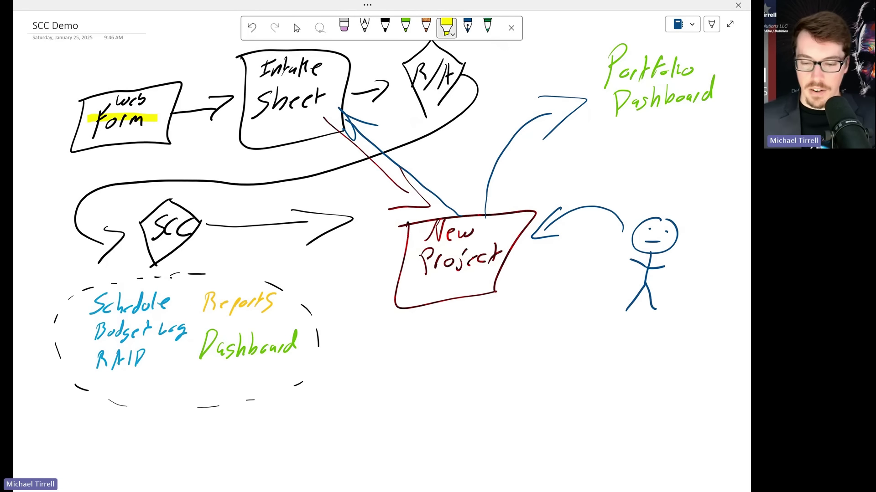
left_click_drag(242, 104, 337, 94)
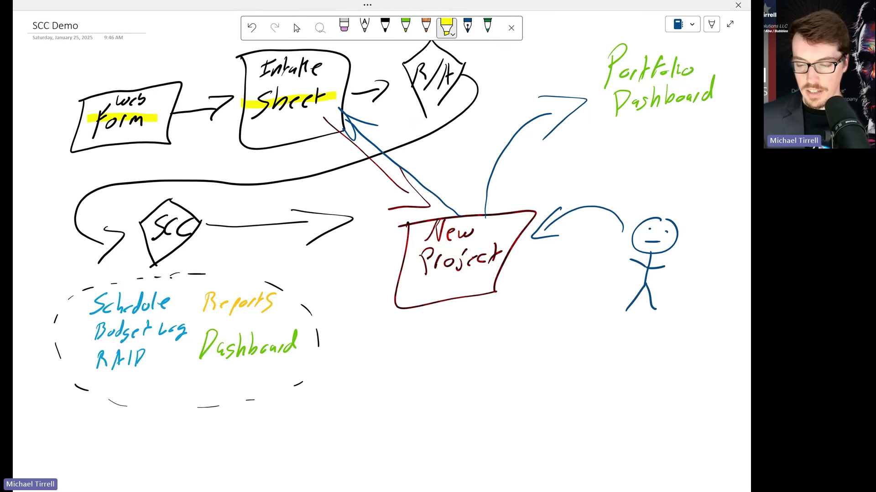
left_click_drag(435, 85, 458, 73)
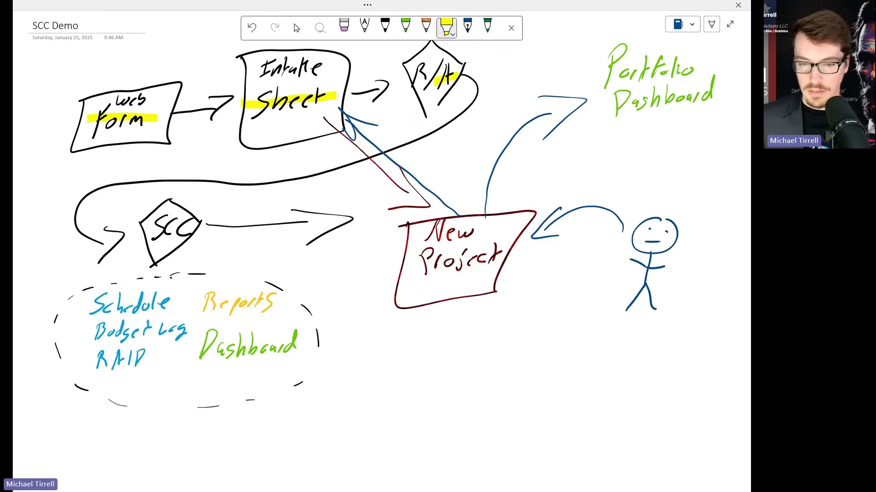
left_click_drag(90, 311, 176, 296)
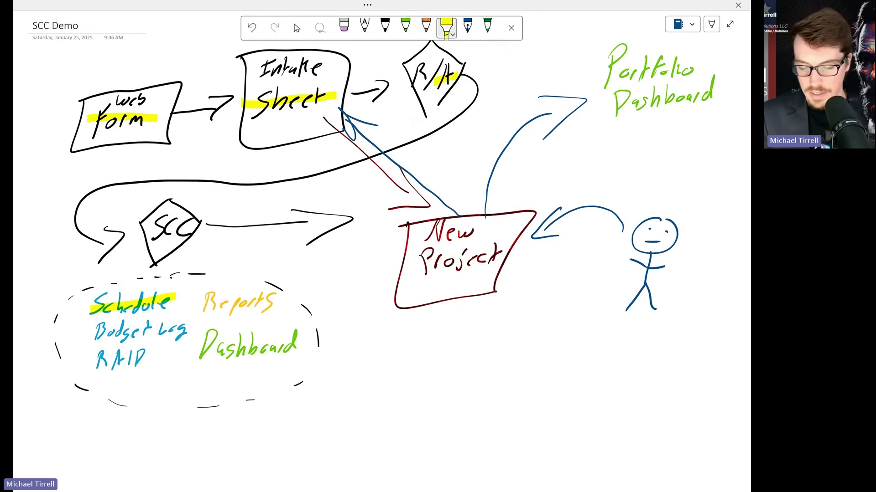
left_click_drag(97, 337, 168, 327)
left_click_drag(93, 365, 299, 345)
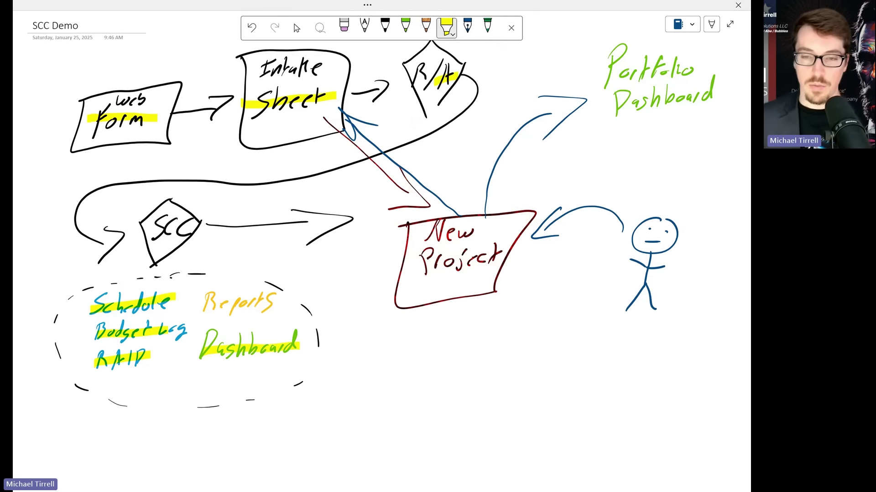
Highlight "Reports", "New Project", the blue arrow from the stick figure, the arrow curving up from New Project, and "Portfolio" in yellow.
left_click_drag(199, 310, 274, 299)
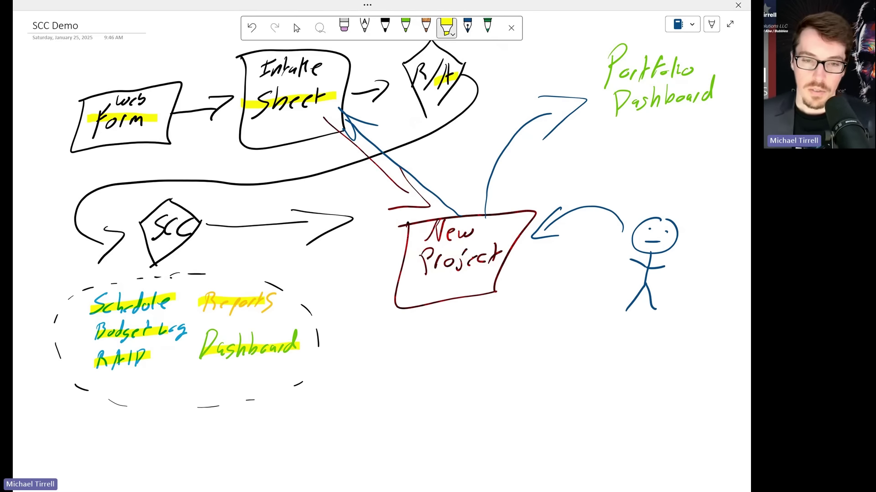
left_click_drag(426, 232, 479, 230)
left_click_drag(422, 264, 501, 254)
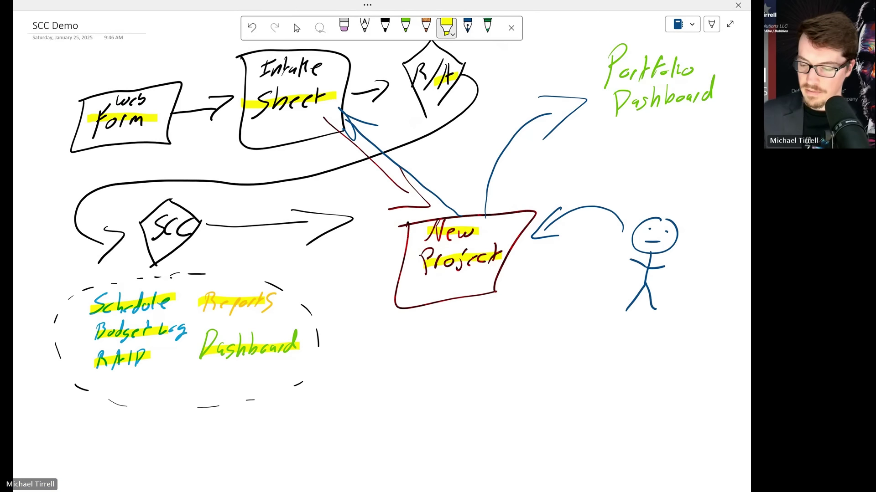
mouse_move(626, 222)
left_mouse_down()
mouse_move(617, 214)
mouse_move(533, 240)
left_mouse_up()
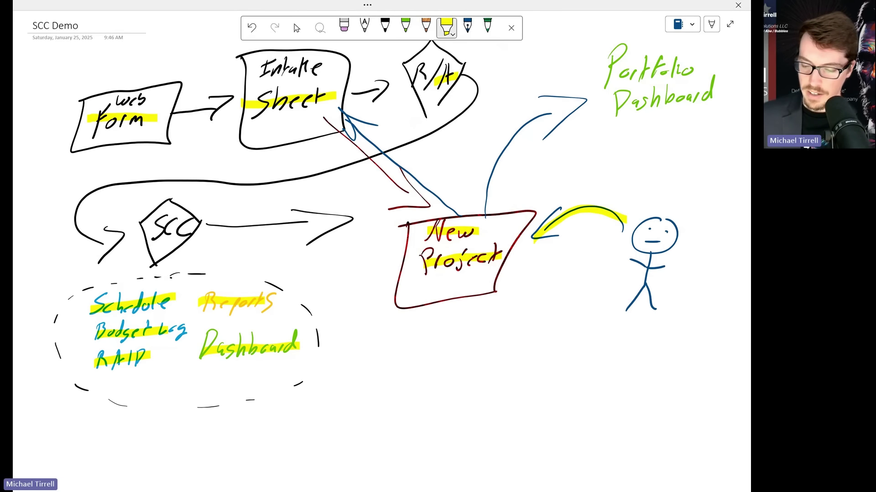
mouse_move(482, 214)
left_mouse_down()
mouse_move(483, 187)
mouse_move(592, 92)
mouse_move(542, 136)
left_mouse_up()
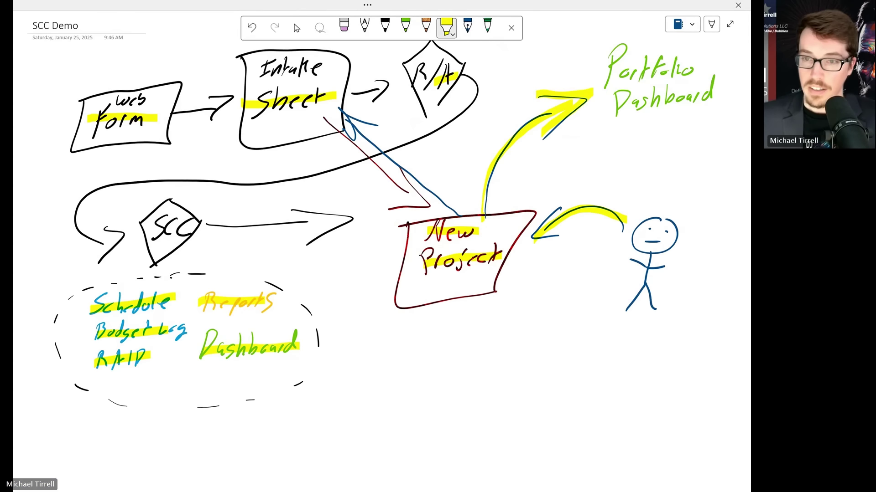
left_click_drag(600, 78, 693, 69)
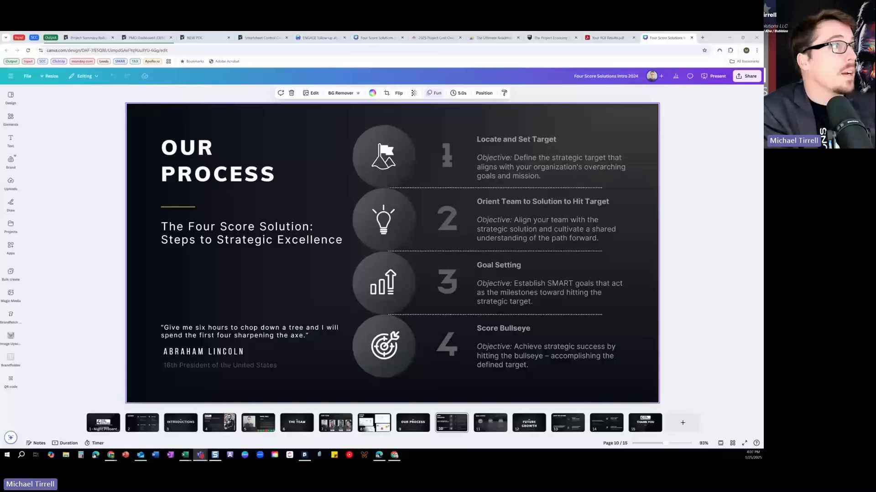
Switch to Smartsheet's PMO Dashboard, open its New Project Form, and enter the contact's email and the description "Super Cool Project".
left_click(132, 37)
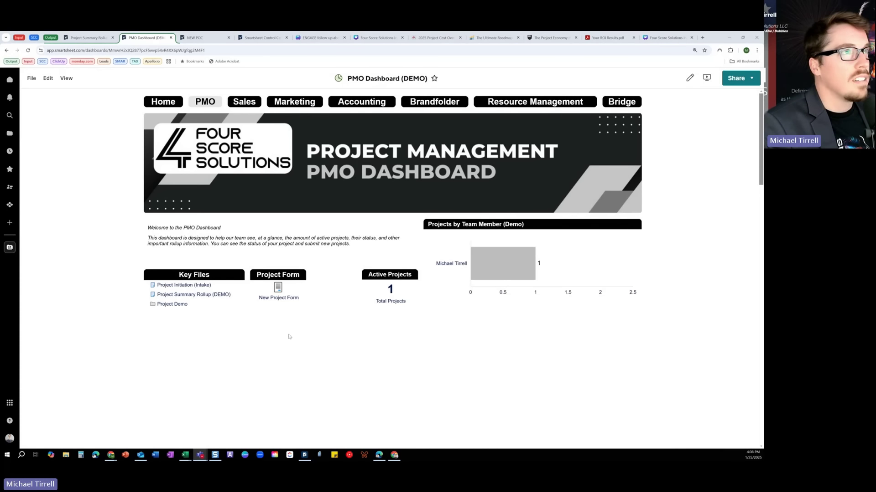
left_click(282, 295)
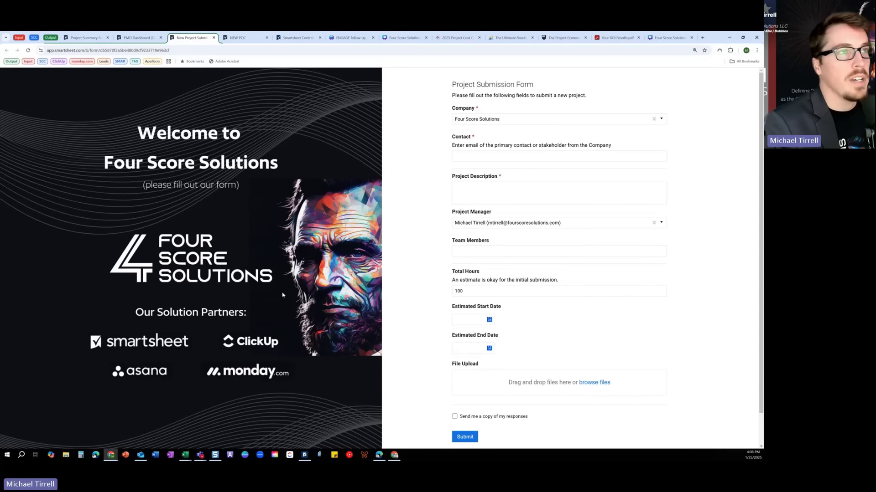
left_click(482, 158)
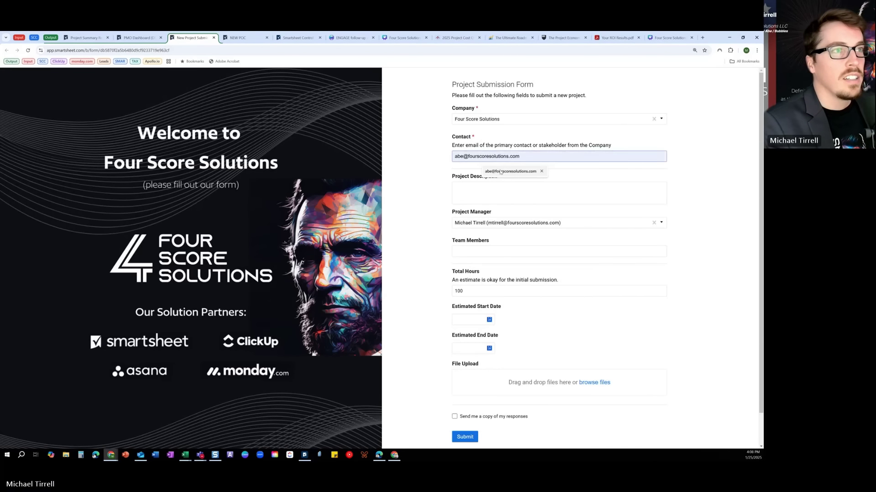
left_click(506, 173)
left_click(485, 187)
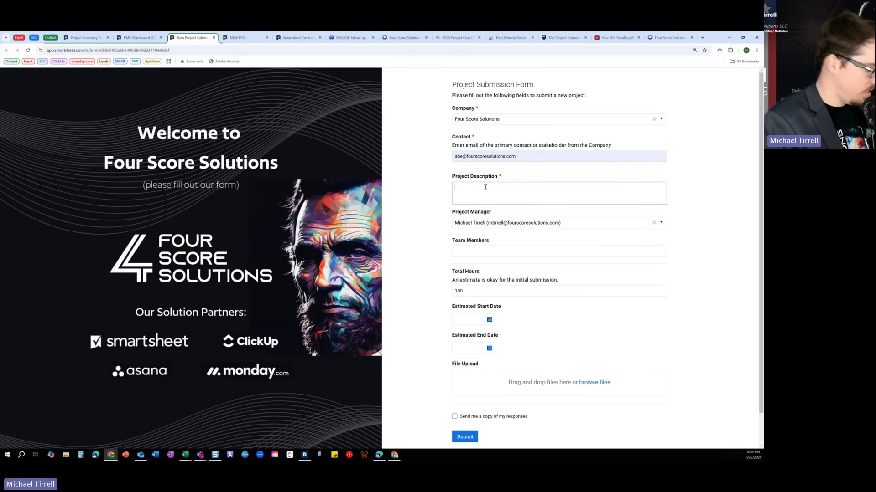
type("Super C")
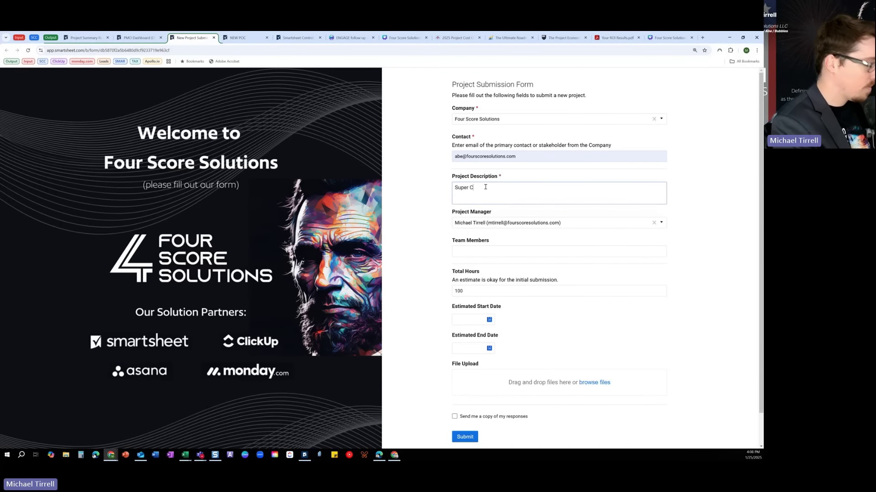
type("ool Project")
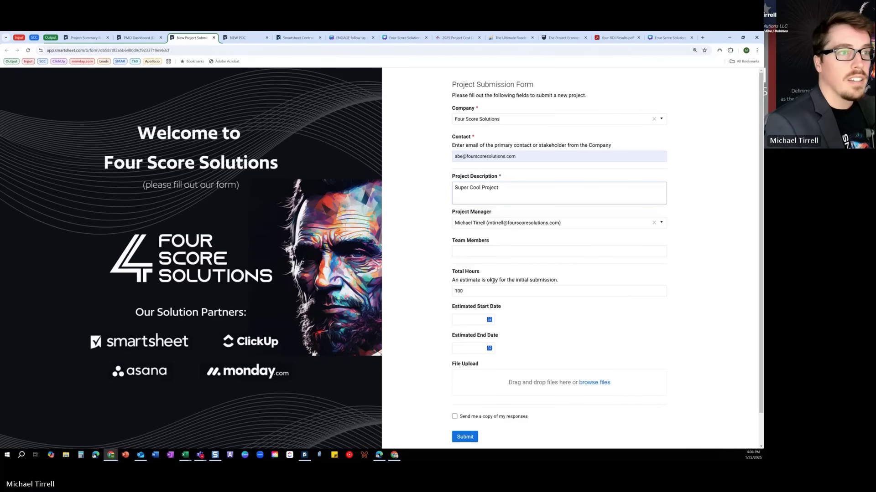
Set the estimated start date to 01/25/2025 and end date to 02/28/2025, submit the project form and close it.
left_click_drag(483, 290, 419, 289)
left_click(488, 320)
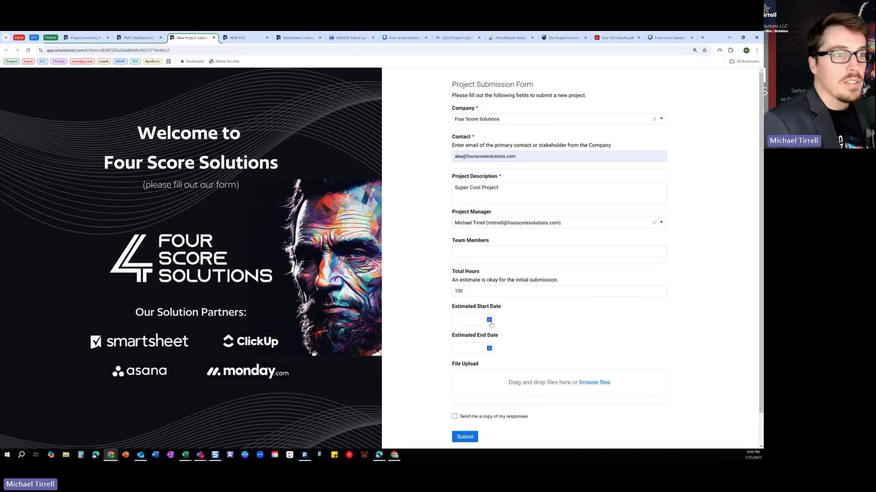
left_click(611, 392)
left_click(492, 348)
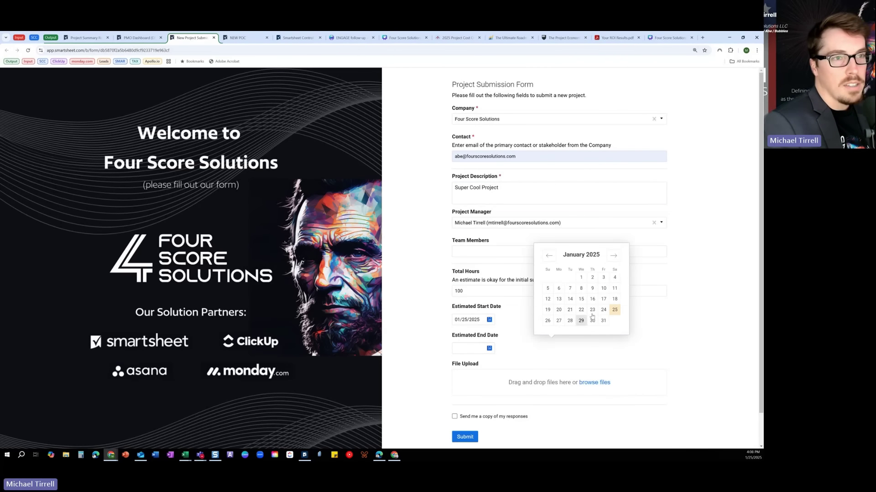
left_click(613, 256)
left_click(603, 320)
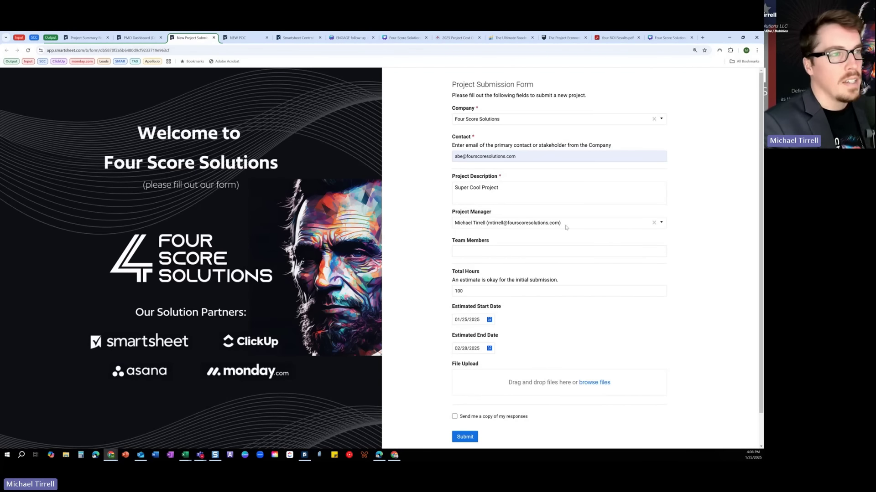
left_click(468, 439)
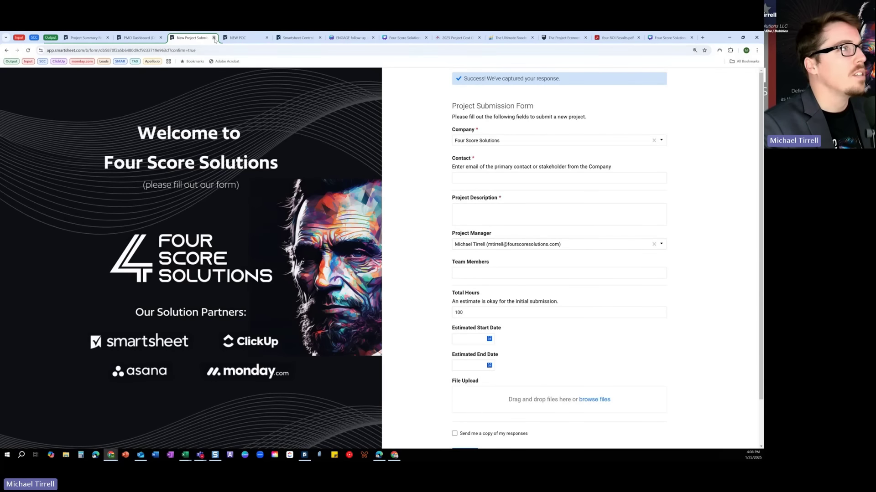
left_click(214, 38)
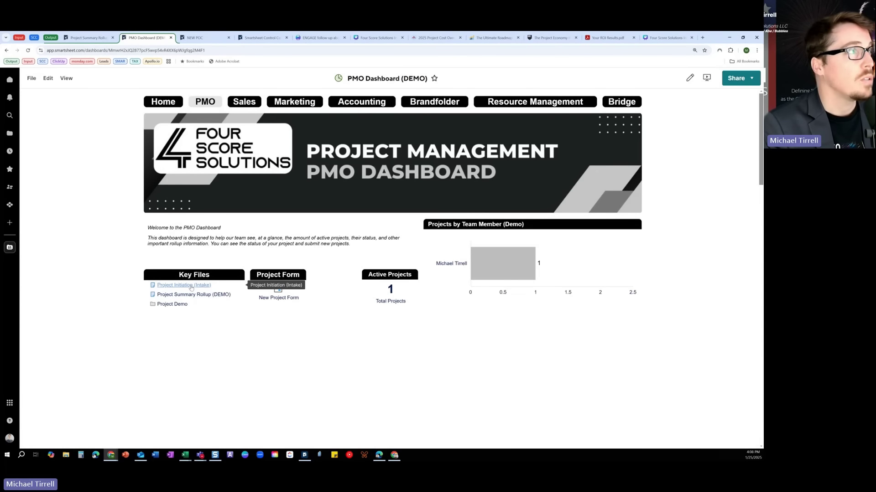
Open and refresh the Project Initiation (Intake) sheet, and widen its Project ID column to show the full IDs.
left_click(17, 39)
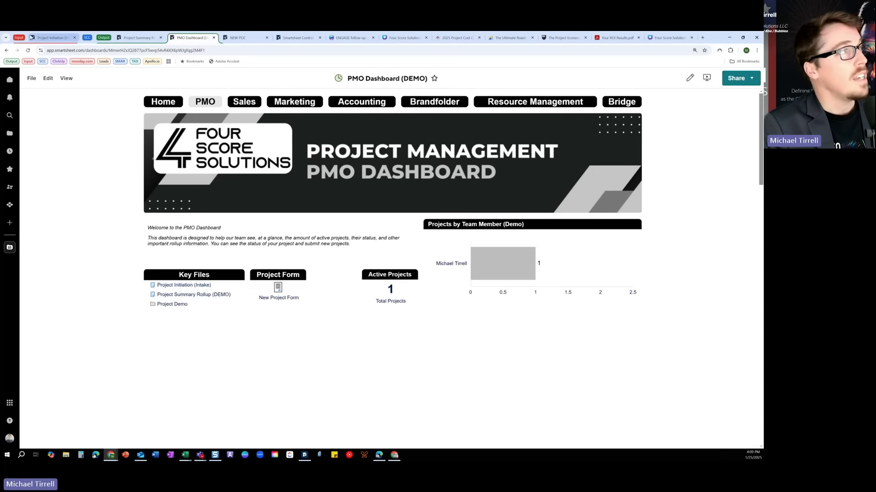
left_click(43, 39)
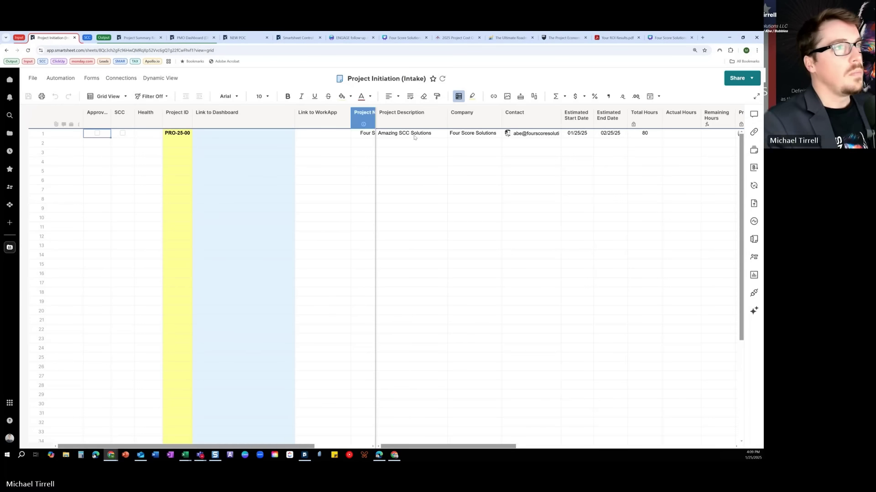
left_click(442, 78)
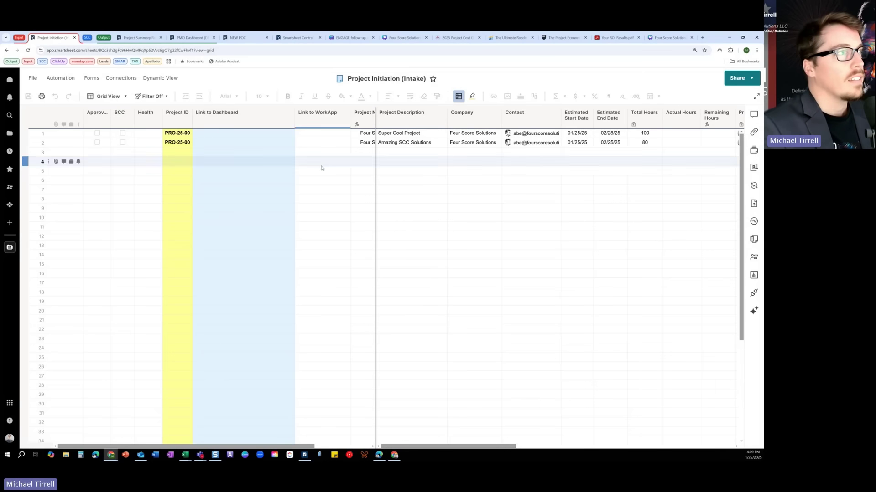
left_click(188, 120)
left_click_drag(192, 122, 196, 123)
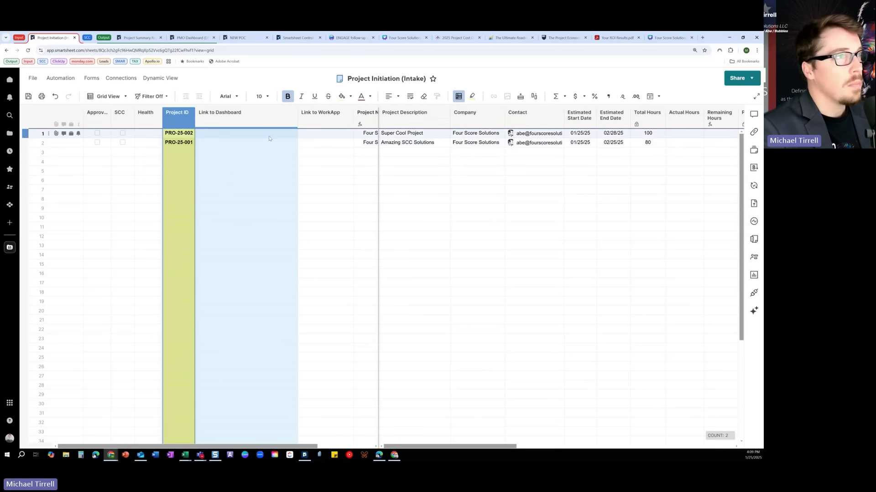
Examine the Super Cool Project row's name, description, company, dates, total hours, project manager and team columns.
scroll(337, 171, "right", 3)
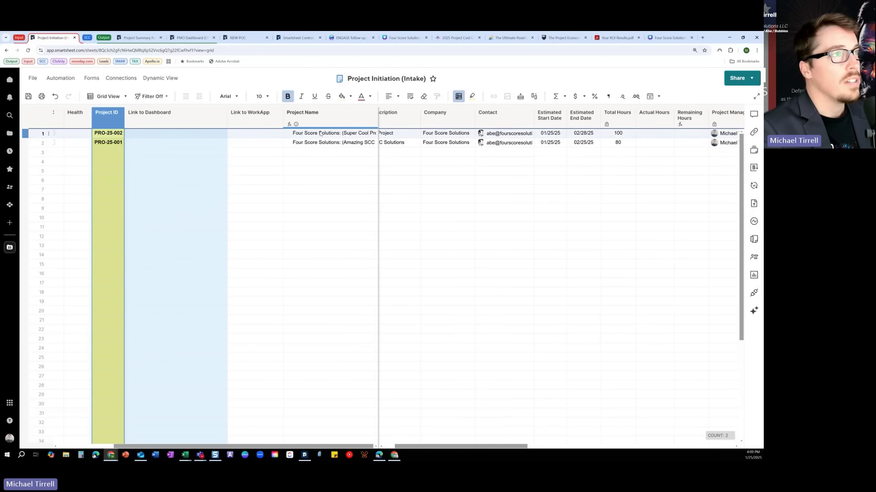
scroll(417, 138, "left", 1)
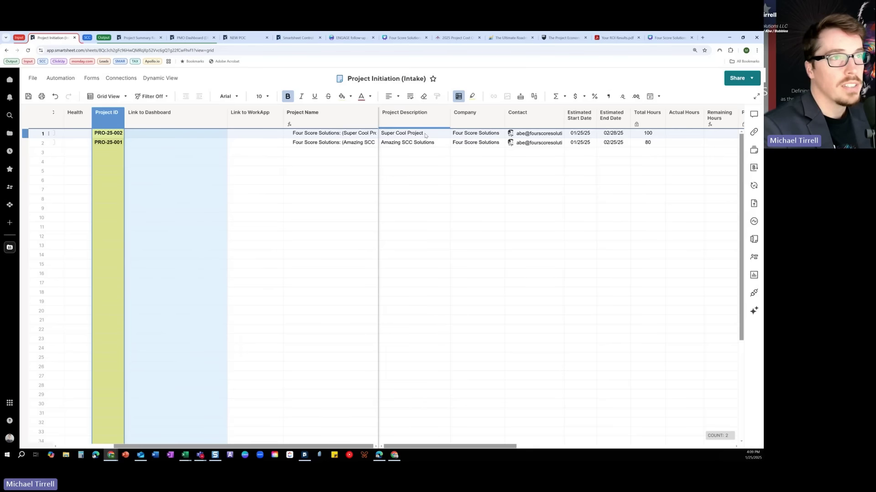
scroll(609, 159, "right", 3)
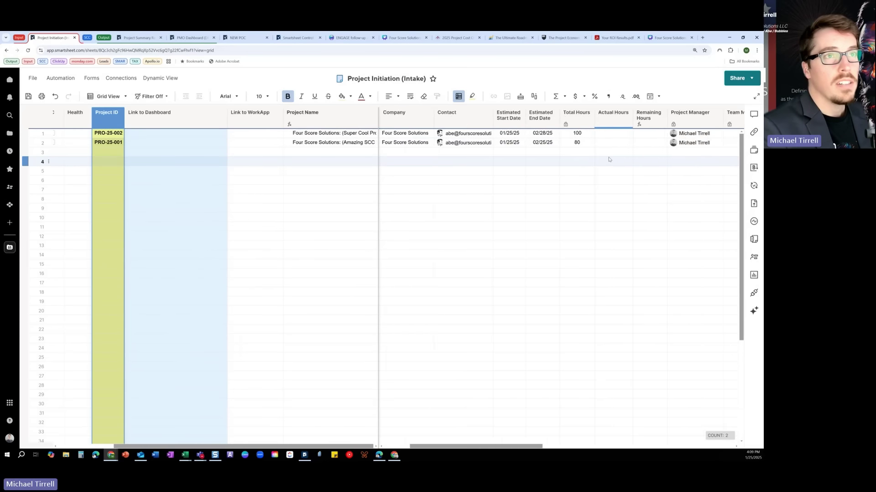
scroll(609, 160, "right", 5)
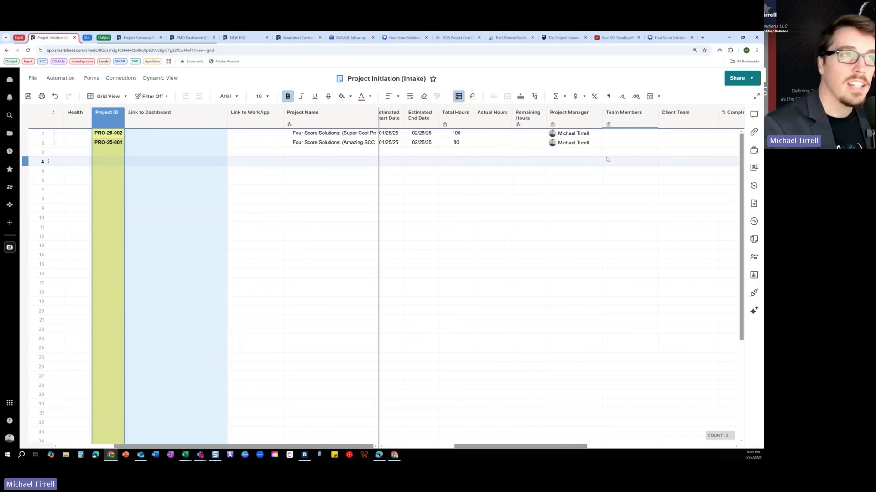
scroll(606, 159, "left", 8)
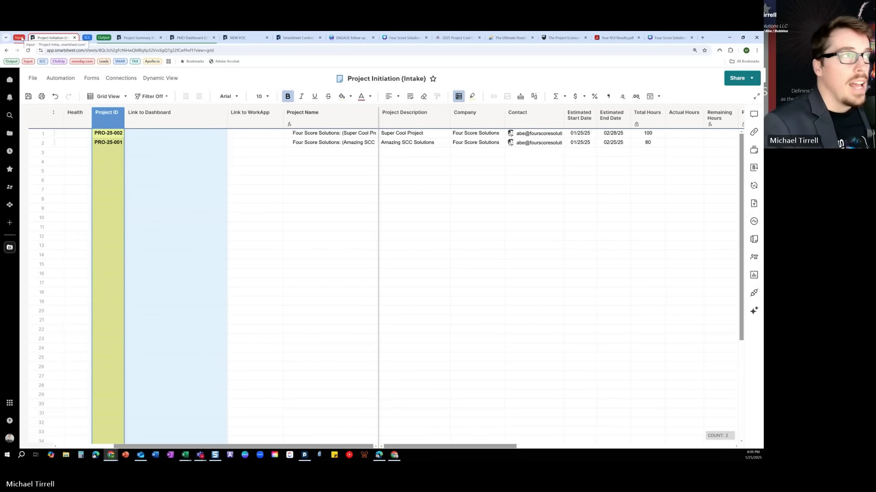
scroll(278, 201, "left", 3)
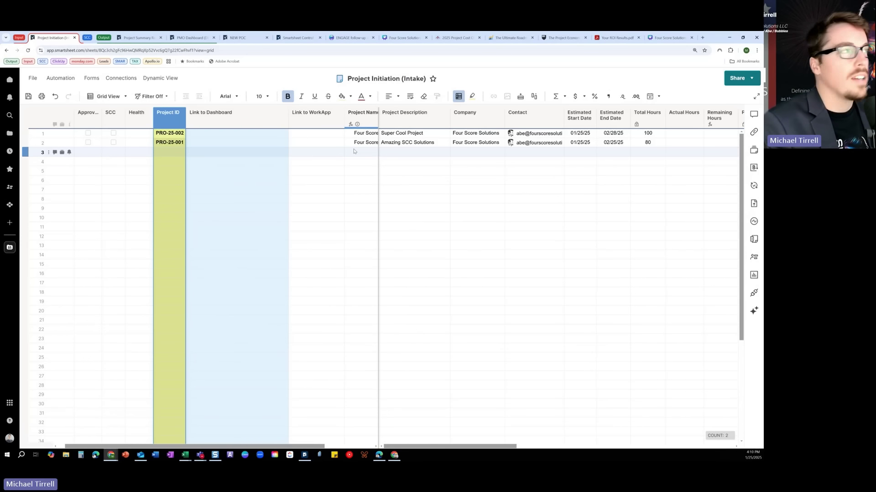
Open the Project Demo template folder in the SCC tab group and look through its Sheets and 2- Work Execution folders.
left_click(88, 38)
left_click(91, 40)
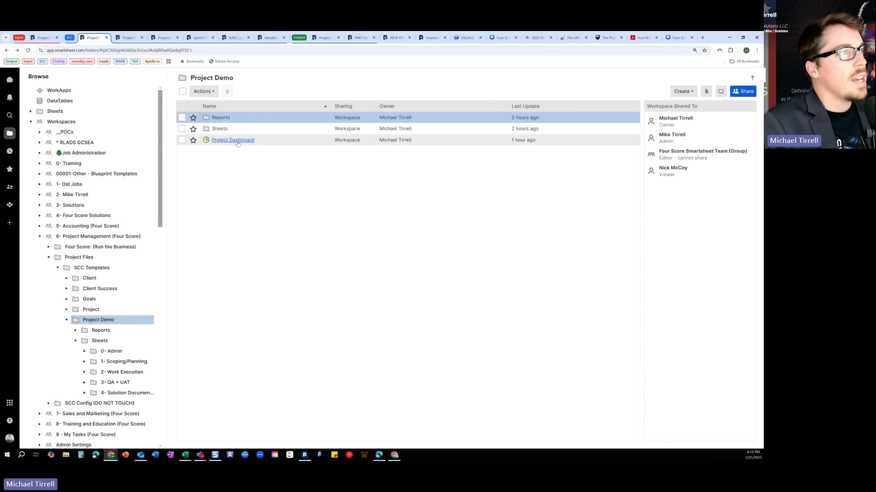
left_click(219, 129)
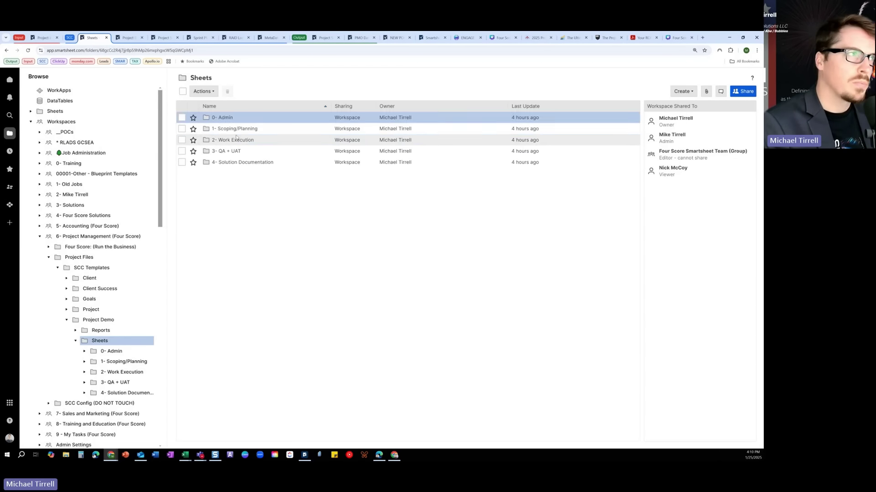
left_click(257, 119)
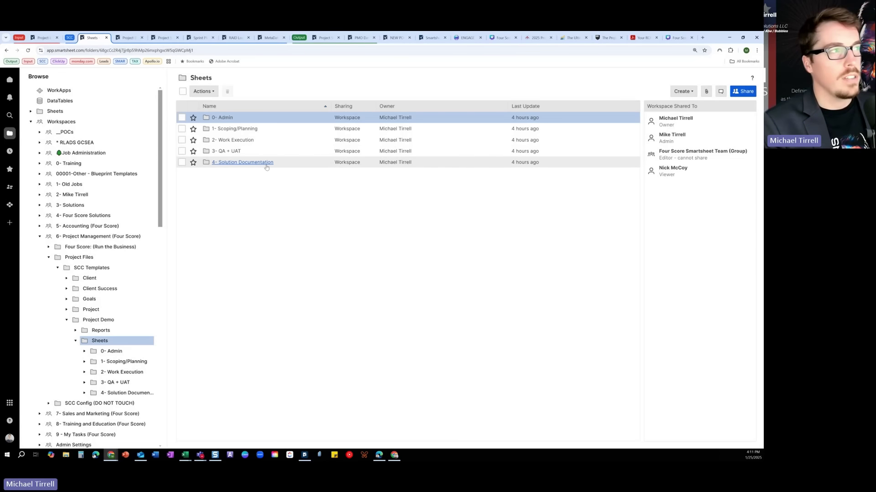
left_click(240, 140)
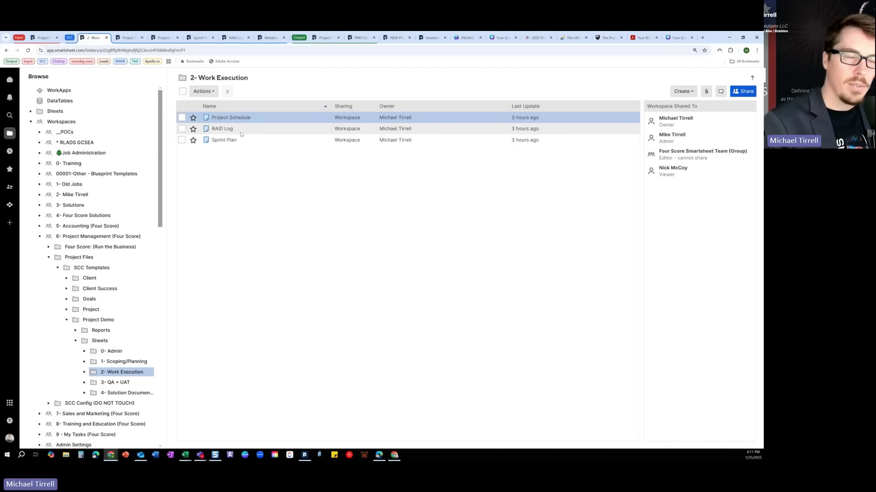
key("alt+Left")
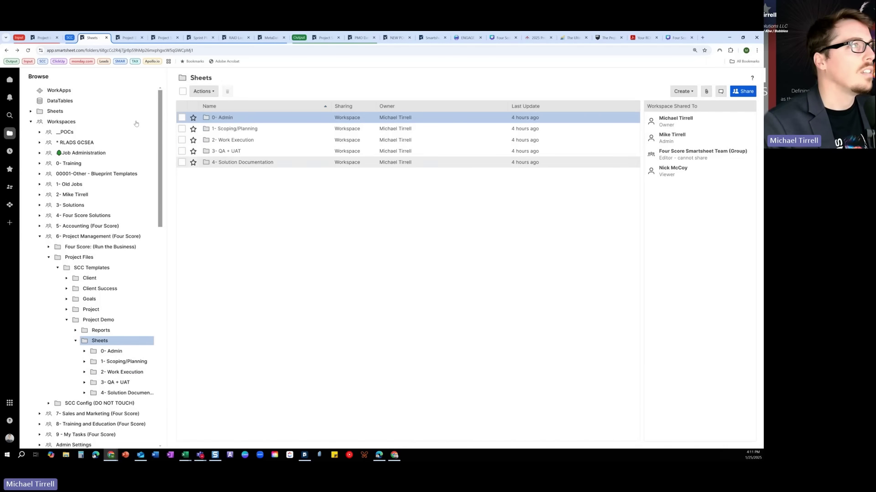
View the reports in the Project Demo template's Reports folder and return to the Project Demo folder.
key("alt+Left")
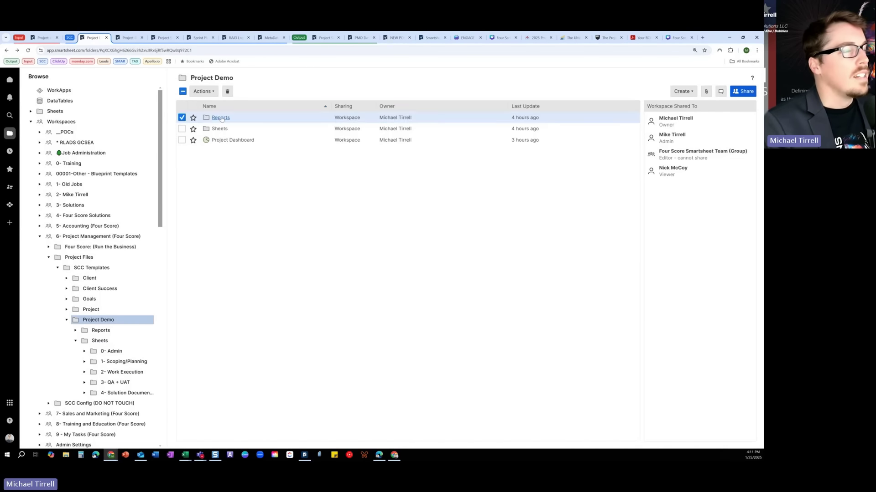
left_click(221, 117)
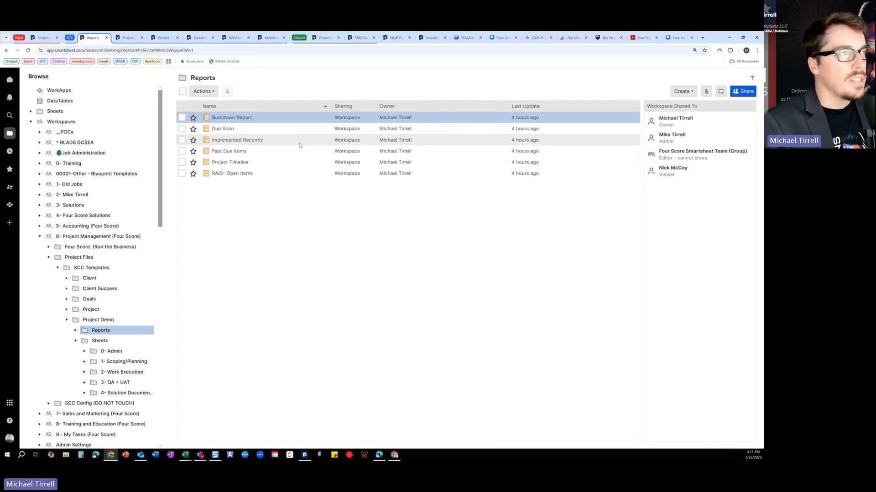
left_click(244, 122)
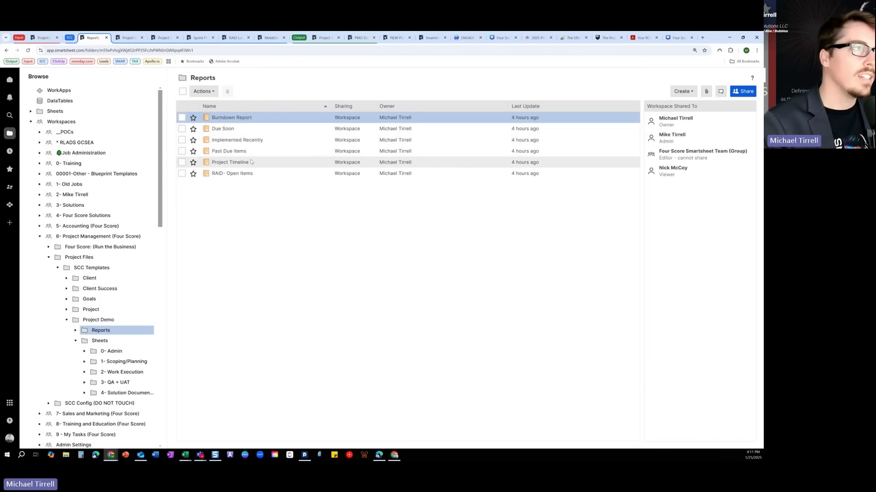
key("alt+Left")
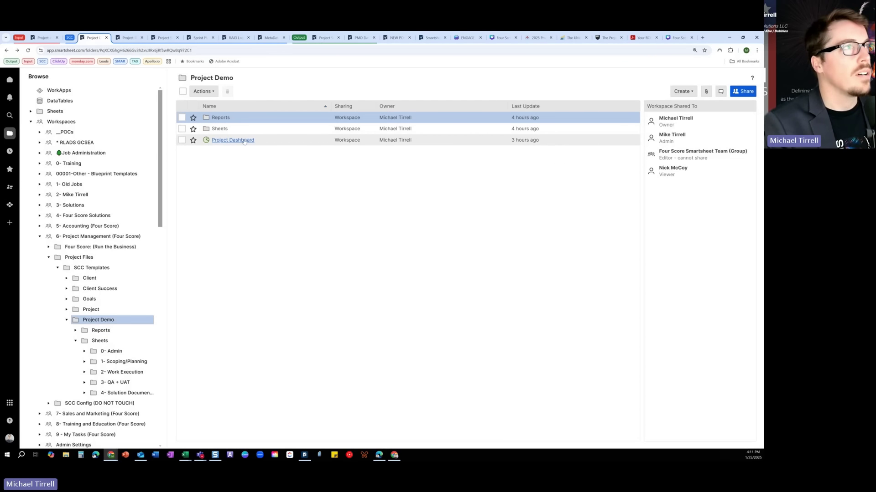
Open the Project Dashboard and review its status, RAID, Past Due, Due Soon, Implemented Recently, Project Timeline and Burndown Chart sections.
left_click(126, 38)
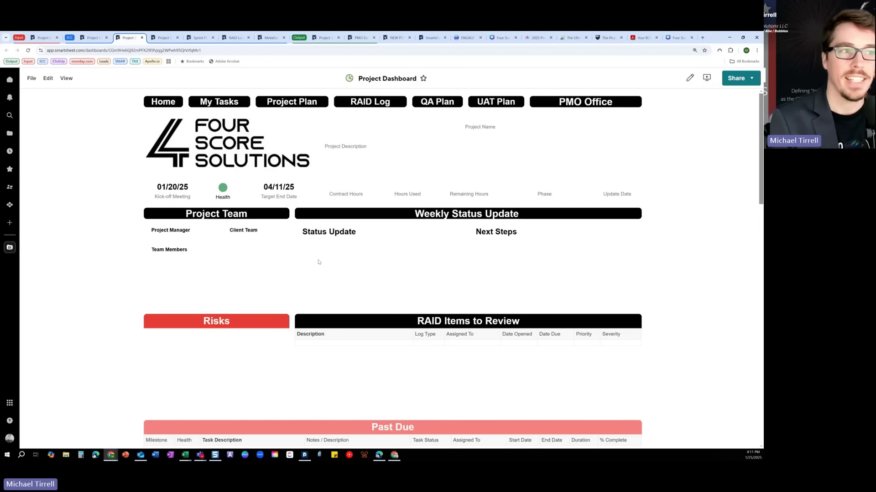
scroll(318, 262, "down", 3)
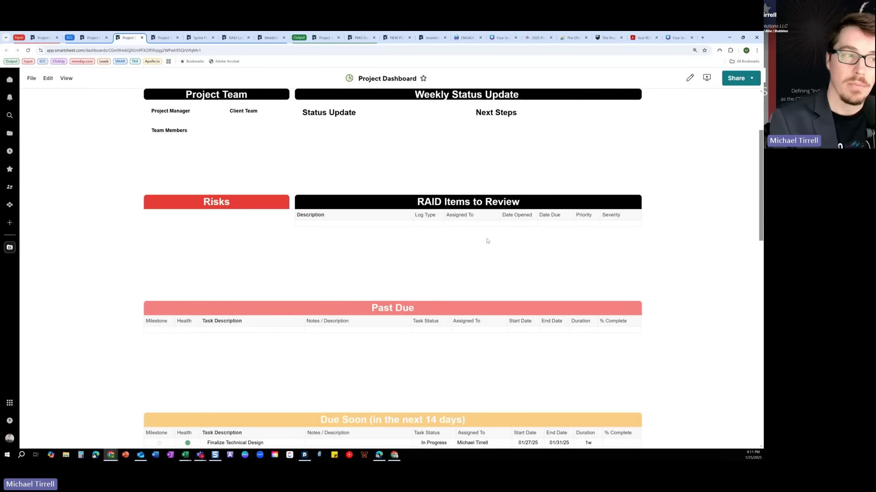
scroll(487, 240, "down", 4)
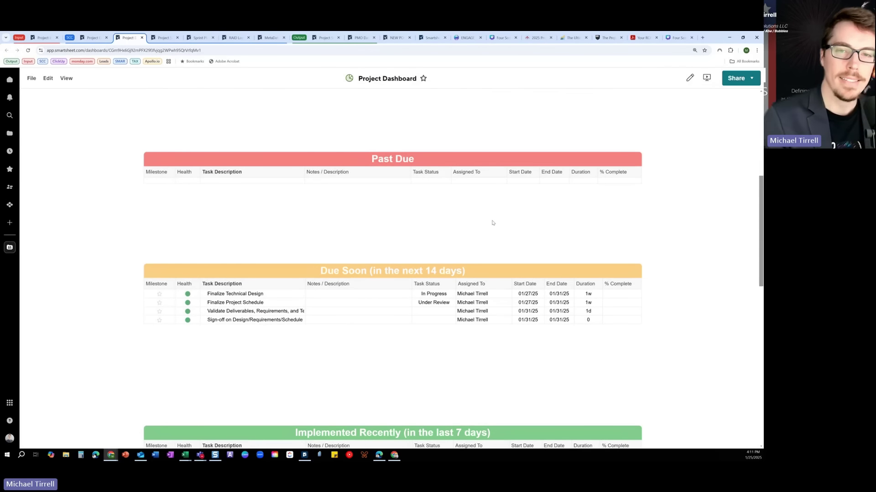
scroll(492, 223, "down", 1)
scroll(399, 288, "down", 3)
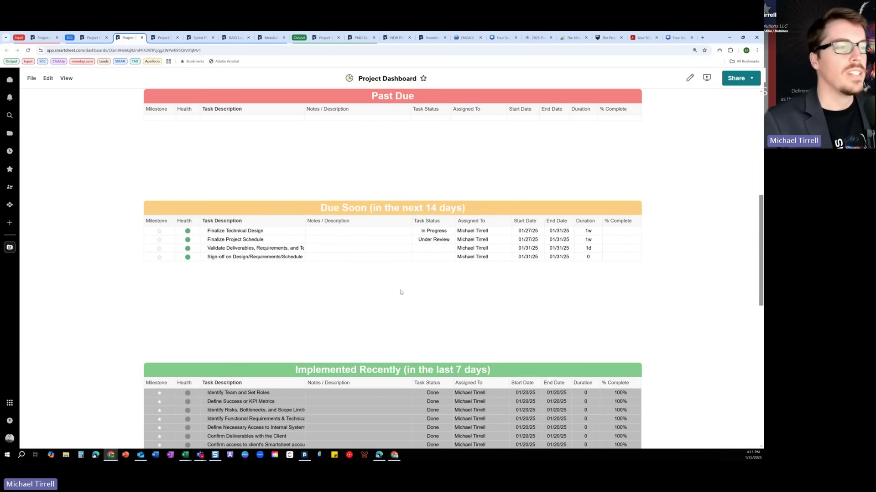
scroll(401, 292, "down", 2)
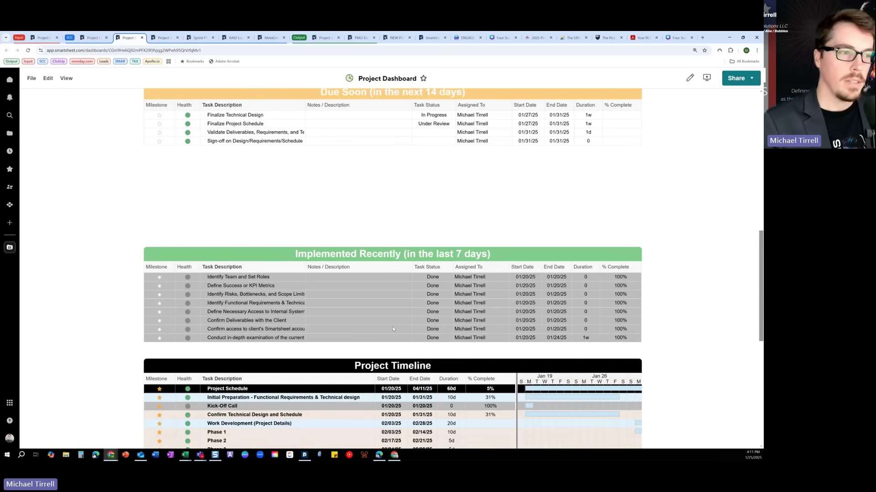
scroll(393, 329, "down", 4)
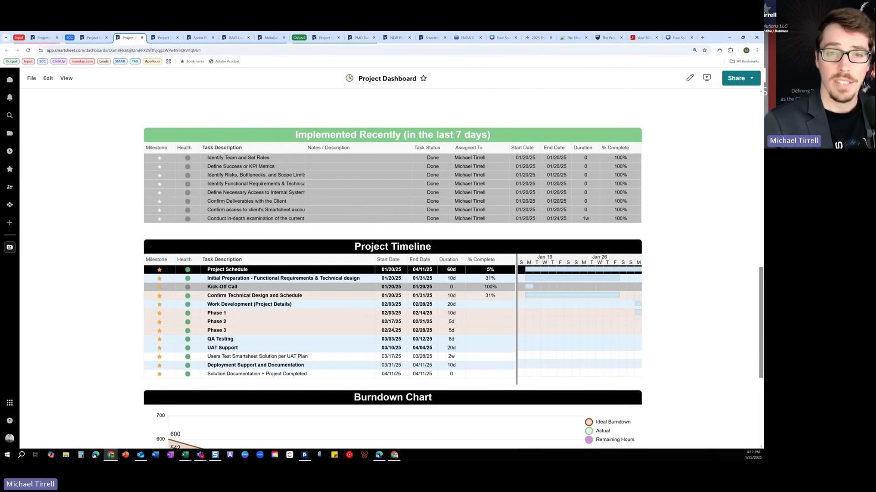
scroll(394, 328, "down", 7)
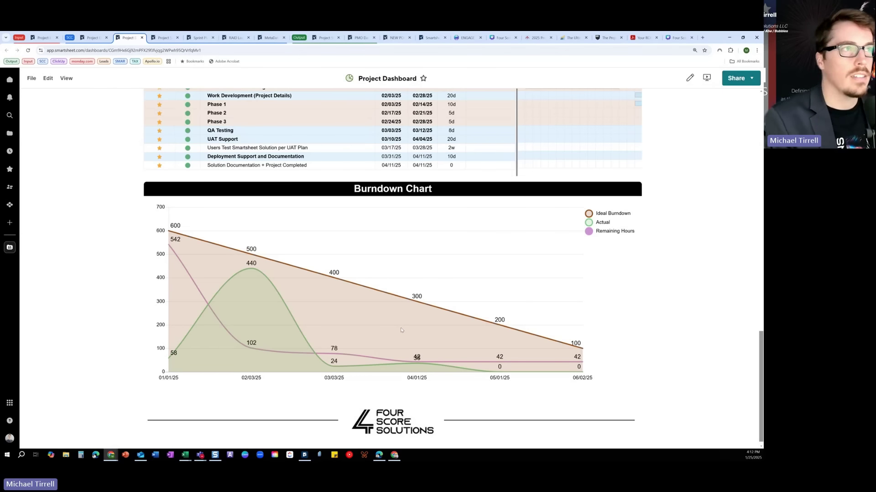
scroll(401, 330, "up", 15)
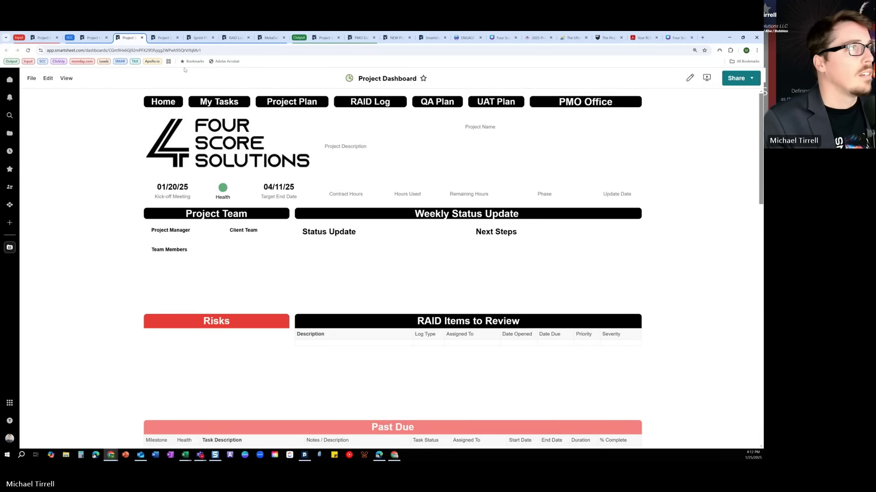
View the Project Schedule sheet's tasks and the Sprint Plan sheet's summary and sprint rows.
left_click(165, 37)
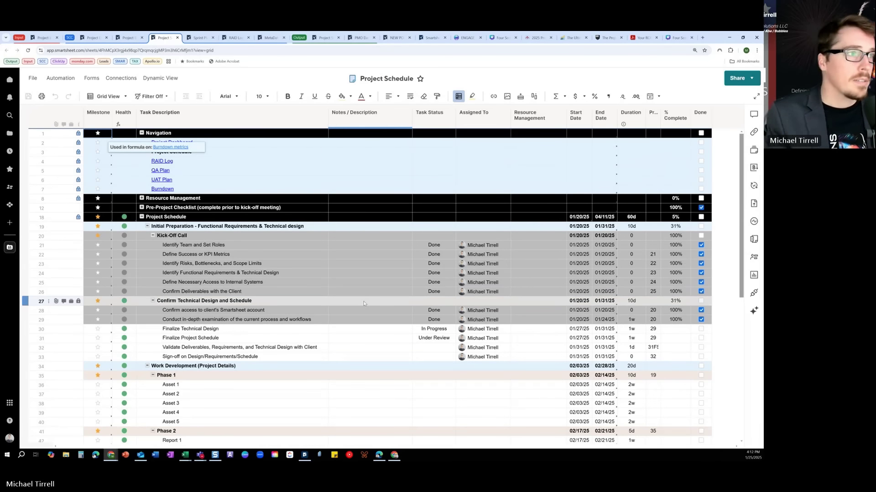
left_click(363, 283)
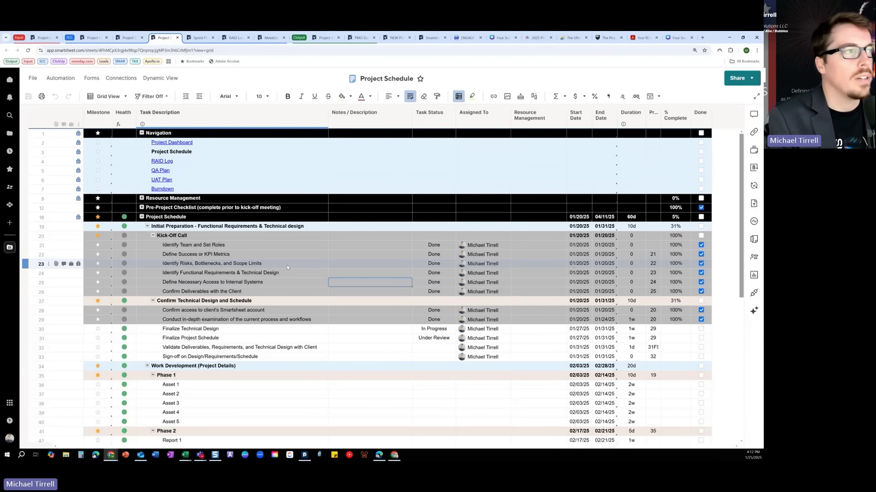
left_click(199, 38)
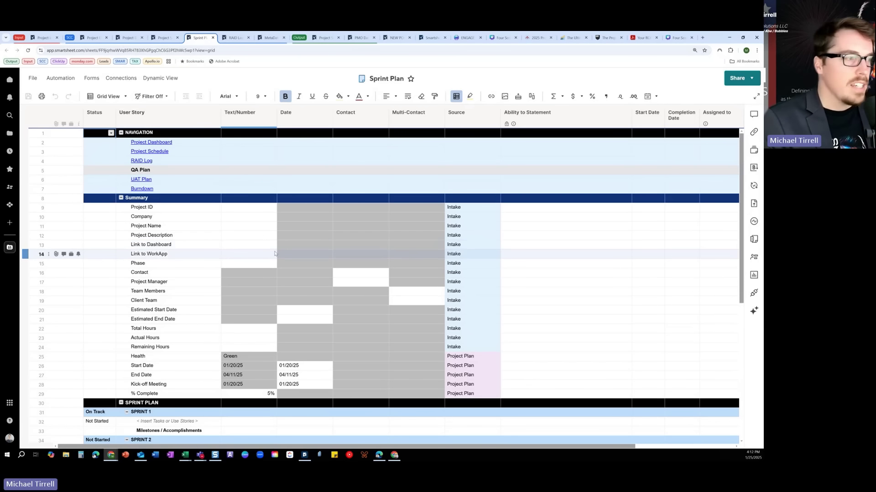
scroll(276, 253, "down", 2)
scroll(275, 253, "down", 2)
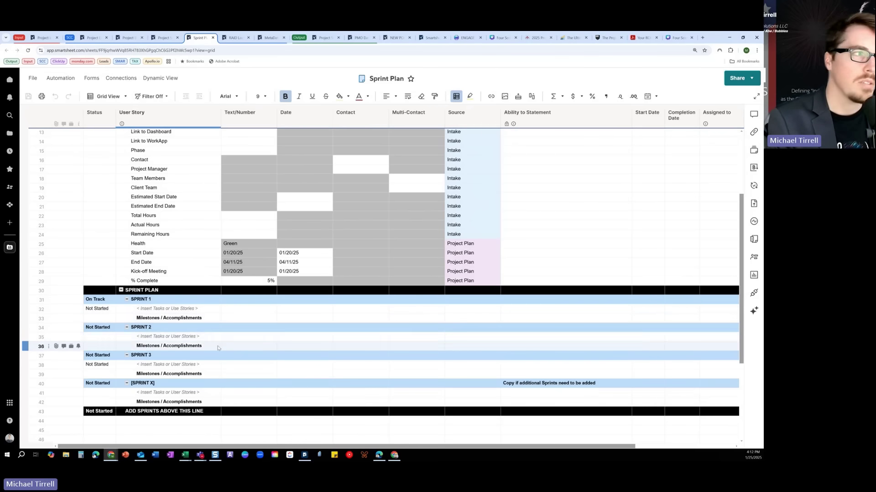
scroll(205, 335, "up", 3)
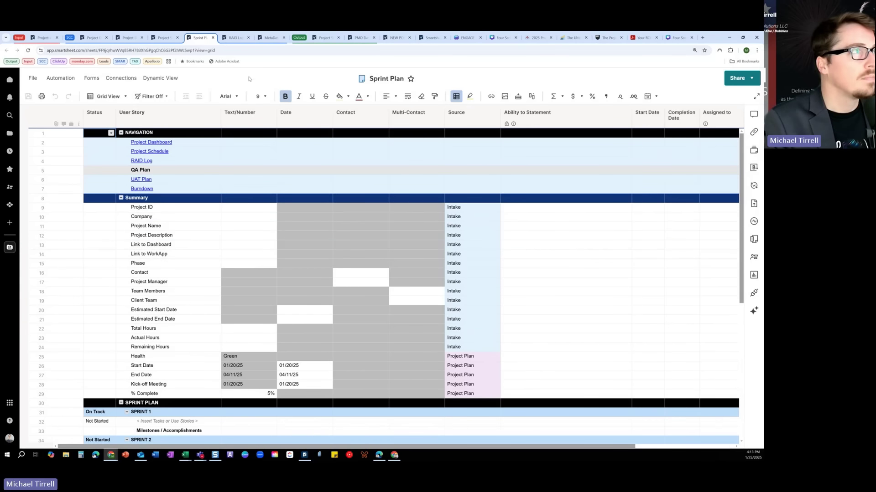
Open the RAID Log sheet and view the Log Type options for its first row.
left_click(235, 37)
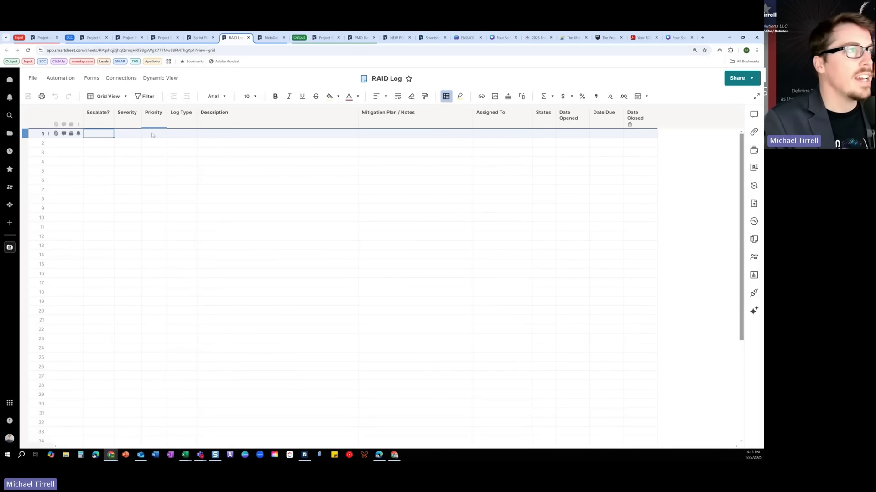
left_click(168, 136)
left_click(192, 133)
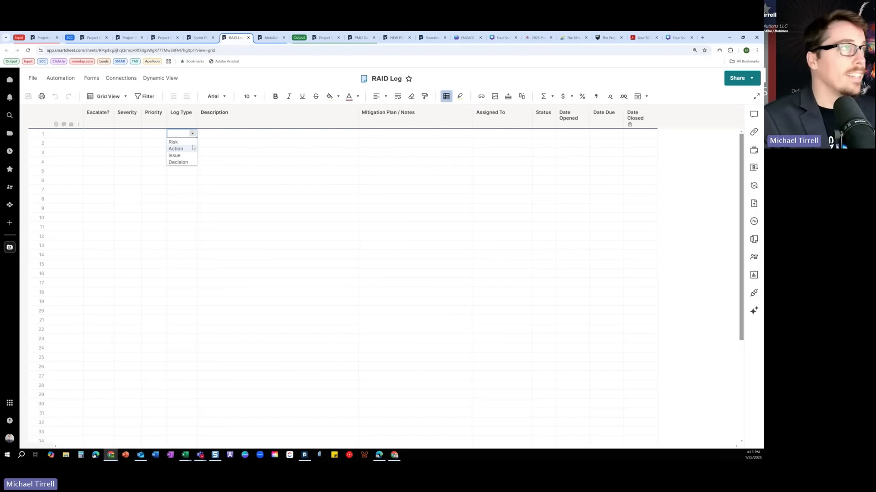
Close the Project Demo folder and review the Project Dashboard again, down to its Project Timeline and Burndown Chart.
left_click(93, 38)
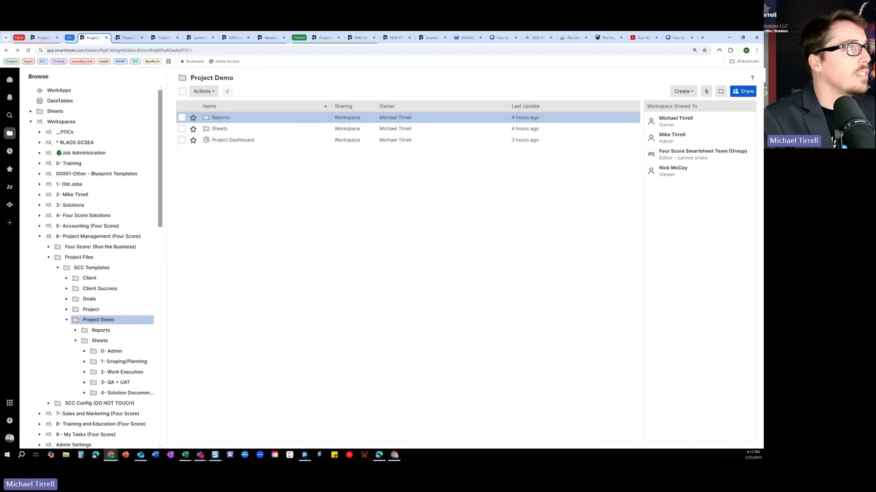
left_click(106, 38)
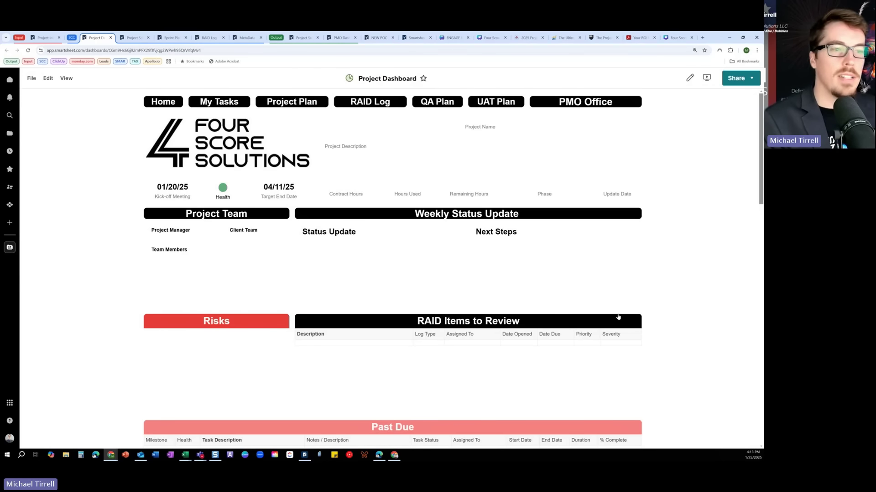
scroll(651, 332, "down", 8)
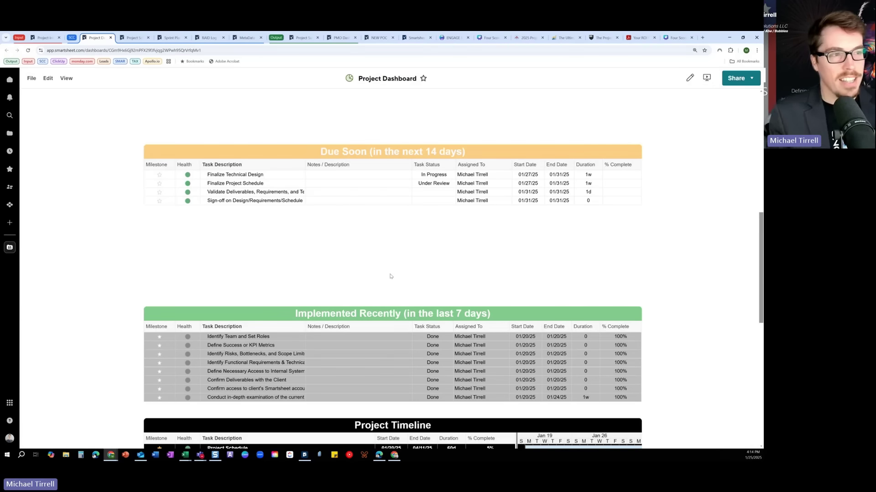
scroll(438, 319, "down", 3)
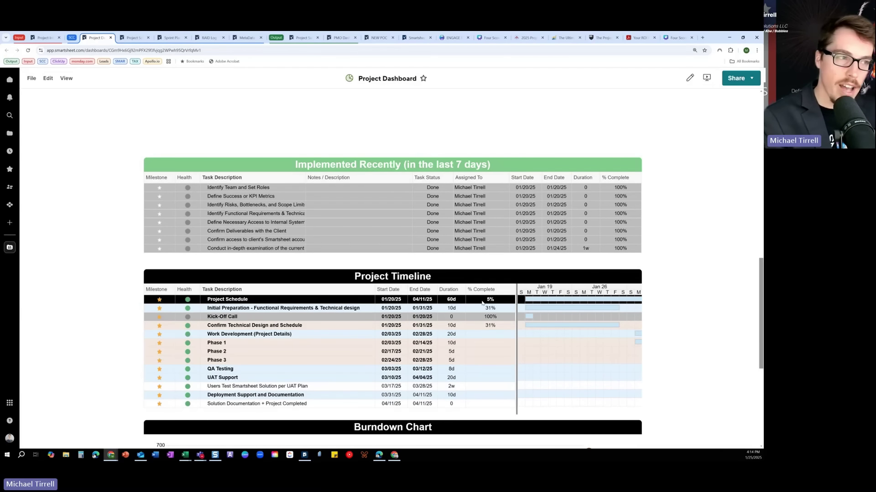
scroll(482, 303, "down", 5)
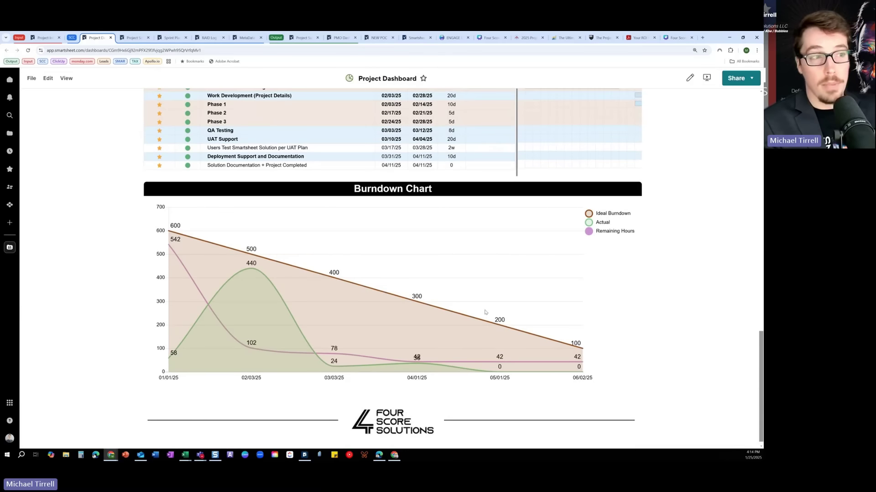
mouse_move(501, 363)
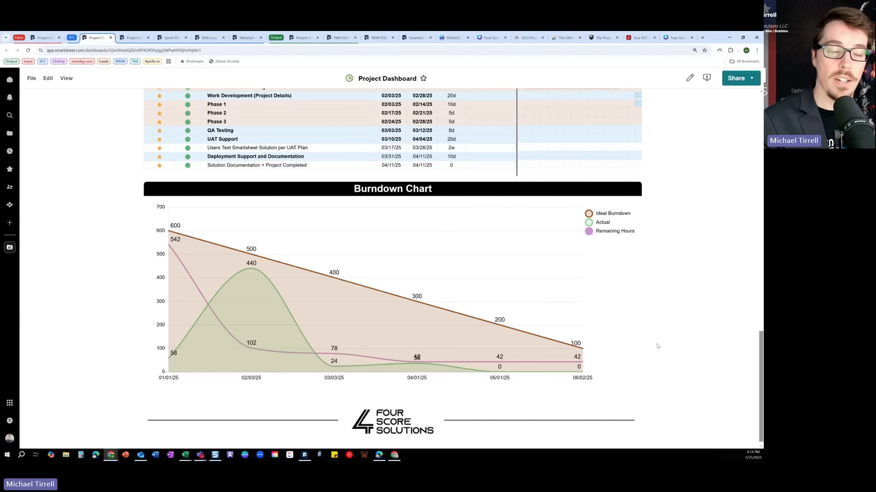
scroll(658, 349, "up", 15)
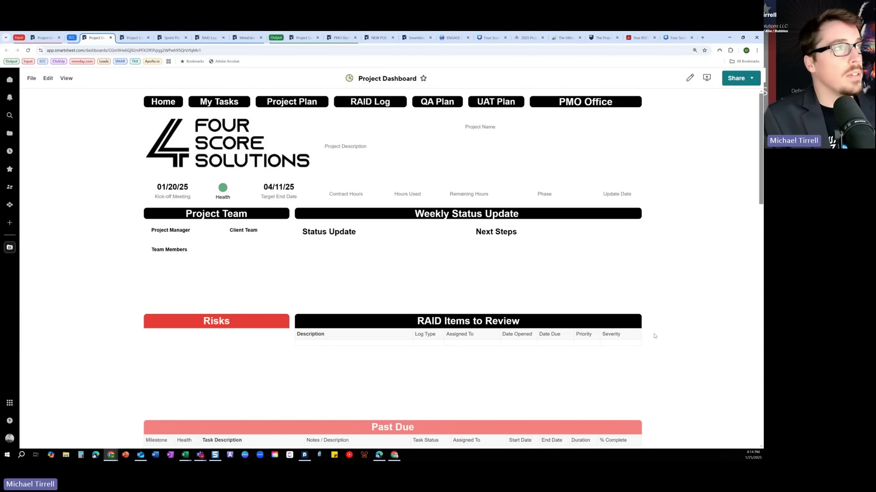
Open the MetaData sheet and examine its Summary fields in the Primary Column and the Intake entries in the Source column.
left_click(247, 37)
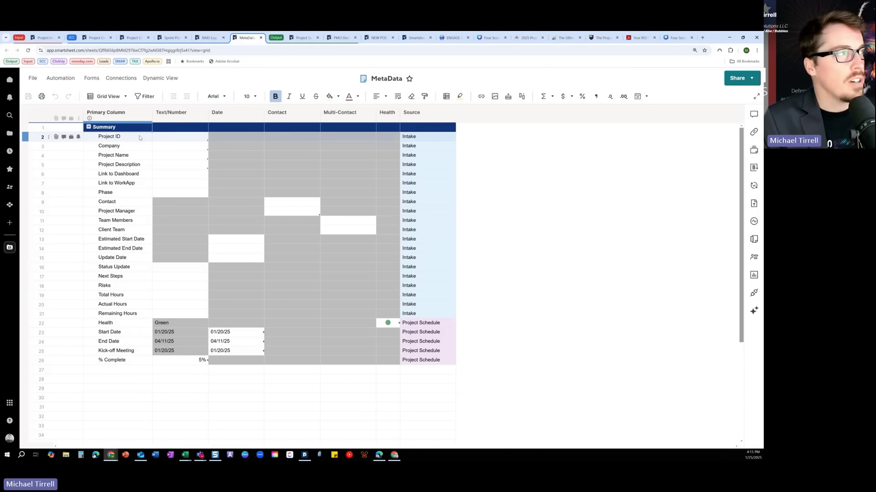
left_click_drag(141, 137, 126, 364)
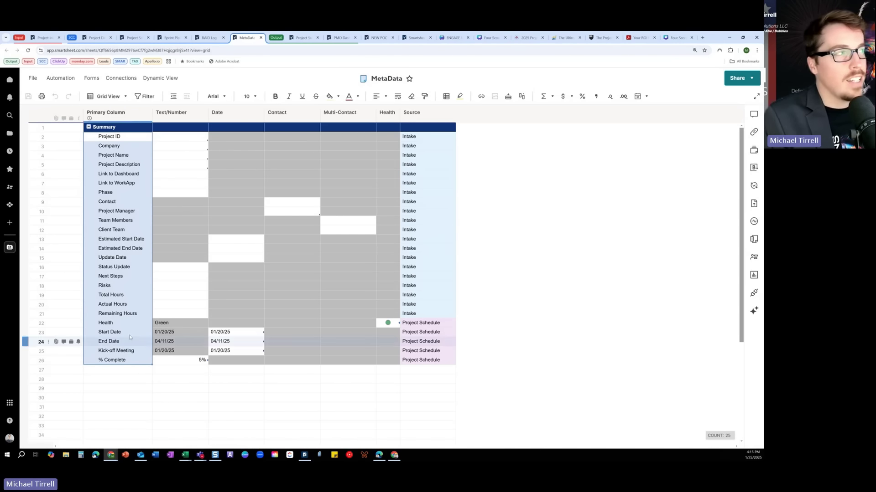
left_click(135, 139)
left_click_drag(136, 139, 130, 232)
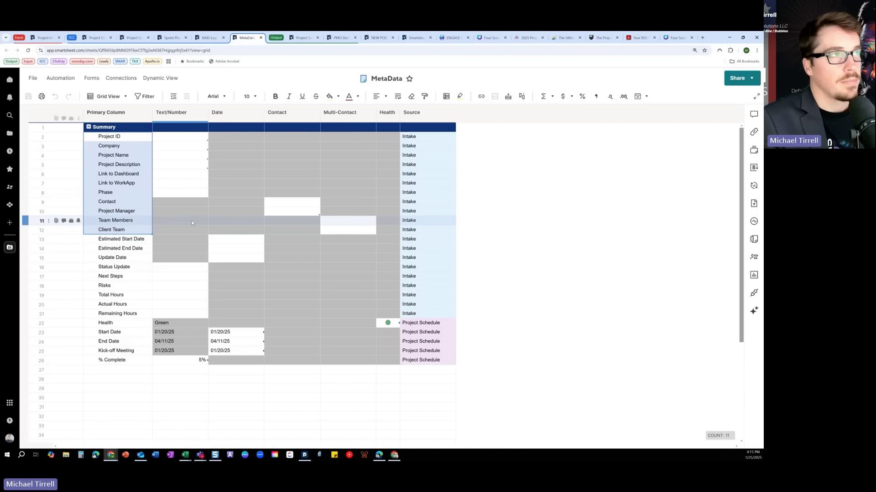
left_click(129, 137)
left_click(130, 147)
left_click(133, 156)
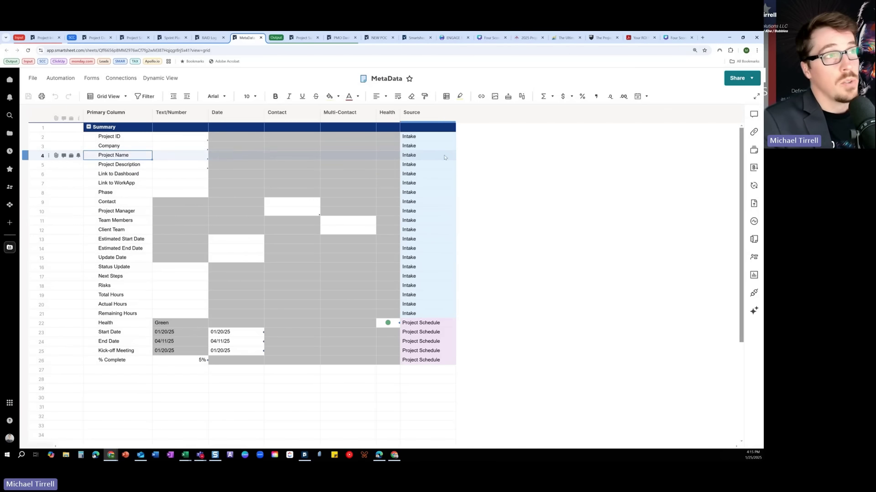
left_click_drag(410, 136, 424, 313)
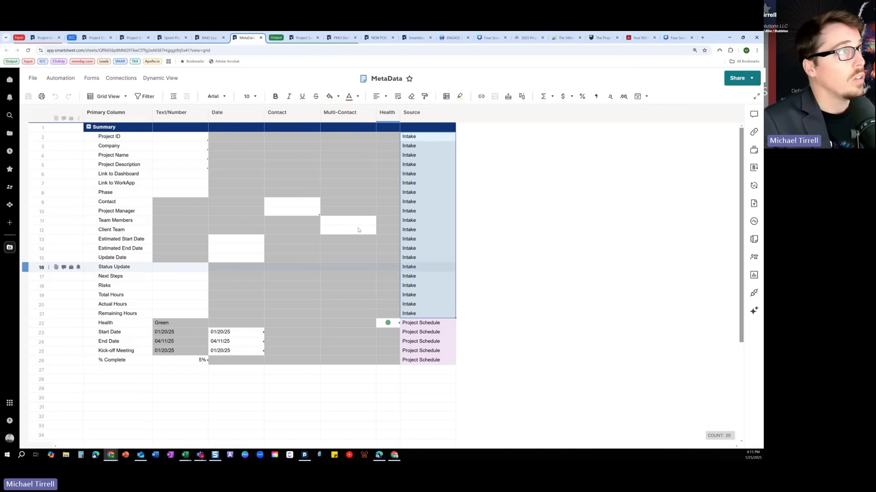
Check the Company column in the Project Initiation (Intake) sheet and return to the MetaData sheet.
left_click(45, 38)
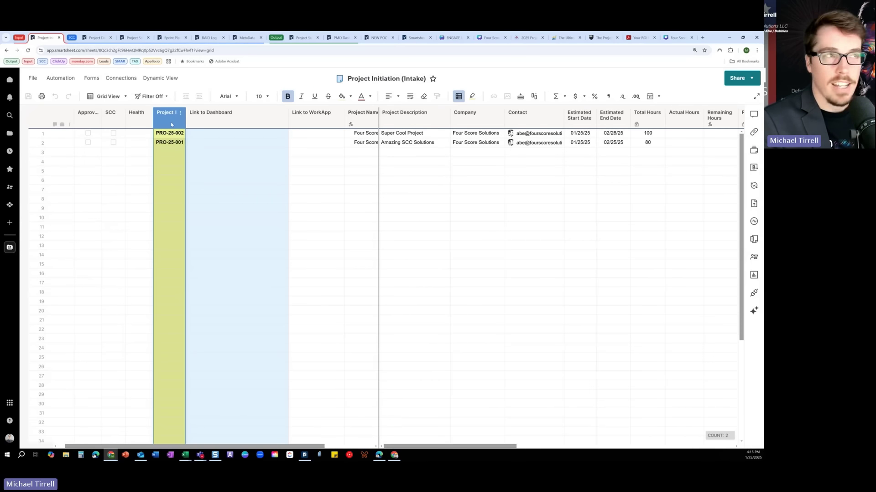
left_click(469, 115)
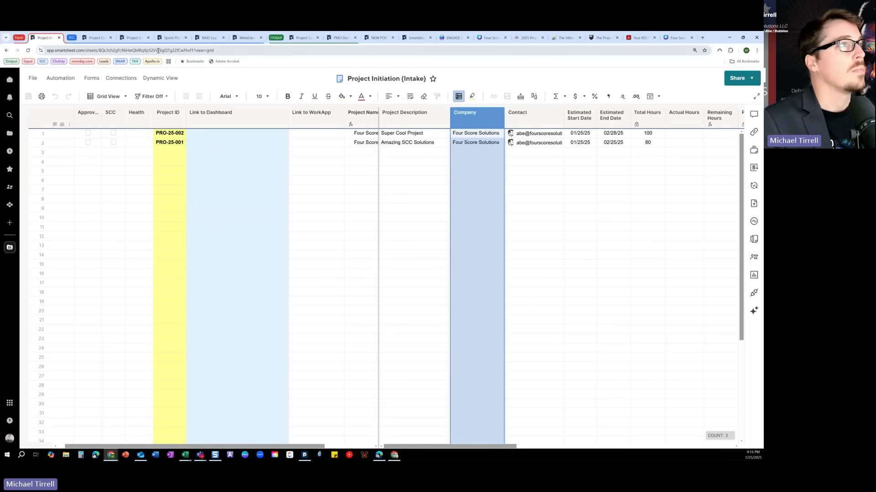
left_click(252, 40)
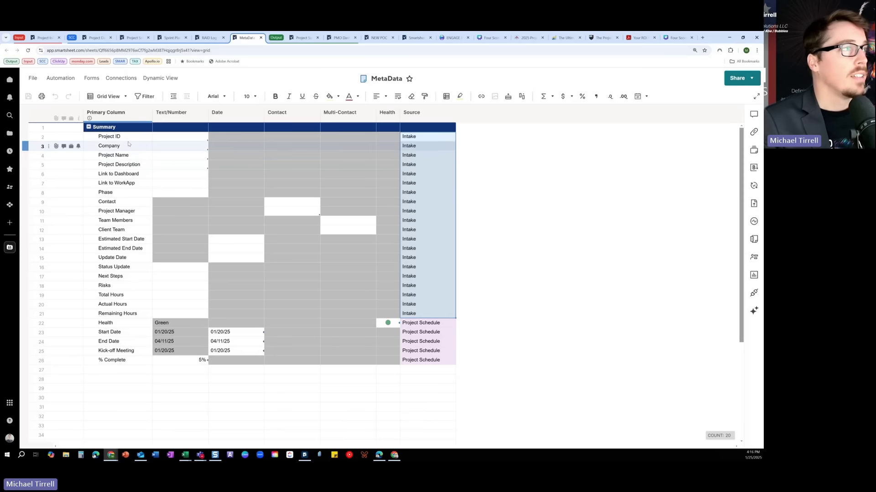
Examine the MetaData cells for Project ID, Company and Estimated Start Date, including the Company row's source.
left_click(182, 137)
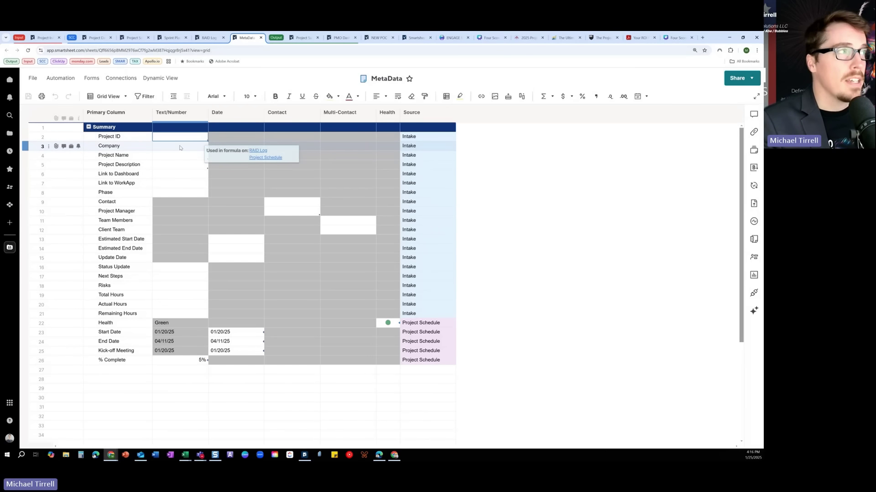
left_click(413, 146)
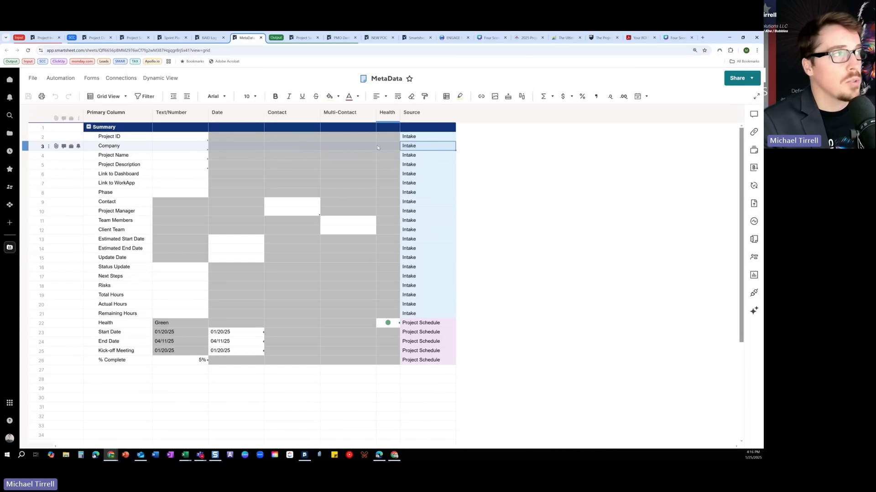
left_click(182, 148)
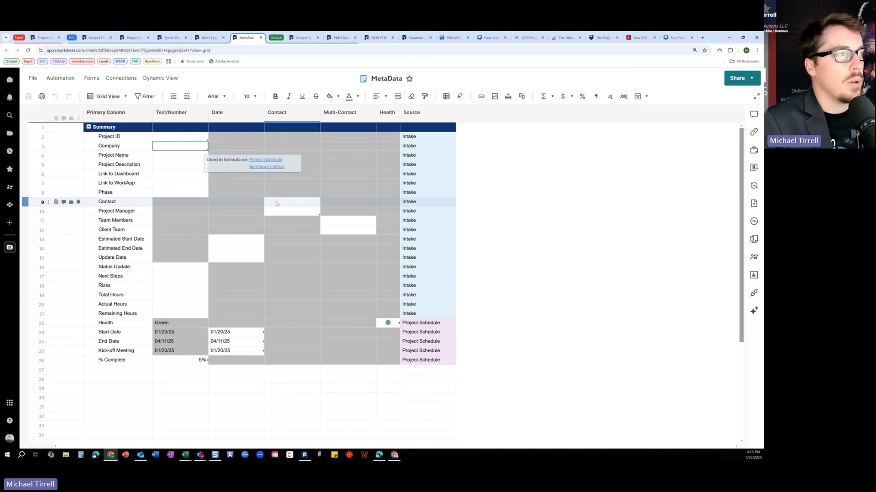
left_click(121, 239)
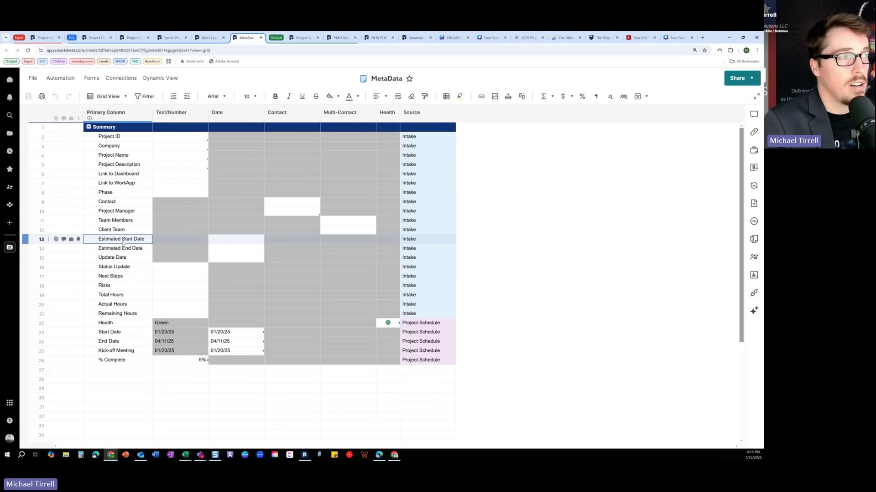
left_click(245, 240)
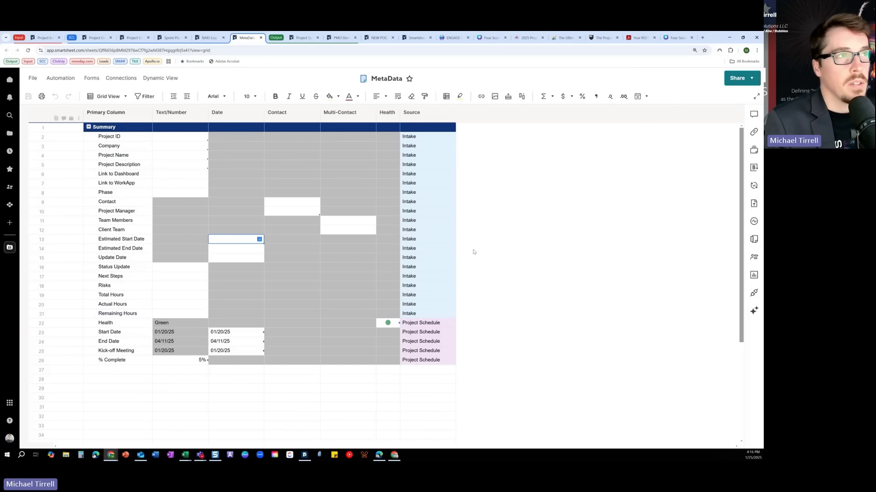
Examine the MetaData sheet's Intake source entries for the rows from Project ID to Remaining Hours.
left_click_drag(415, 136, 429, 316)
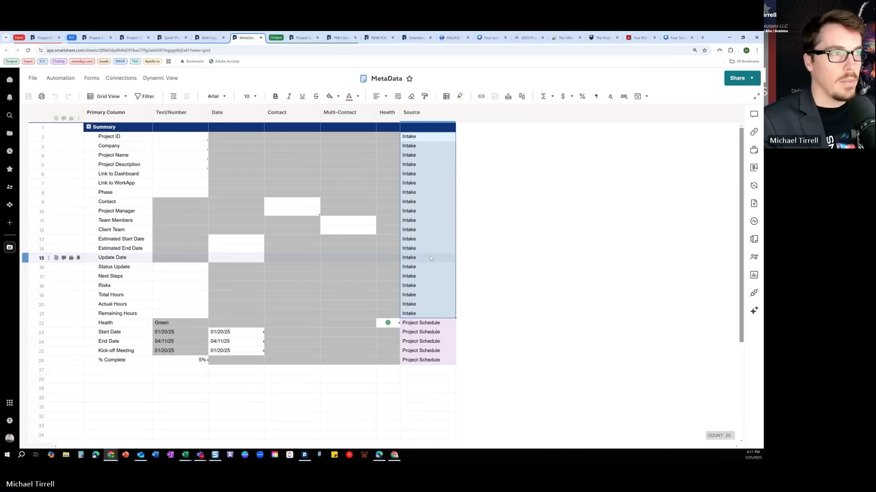
left_click(431, 232)
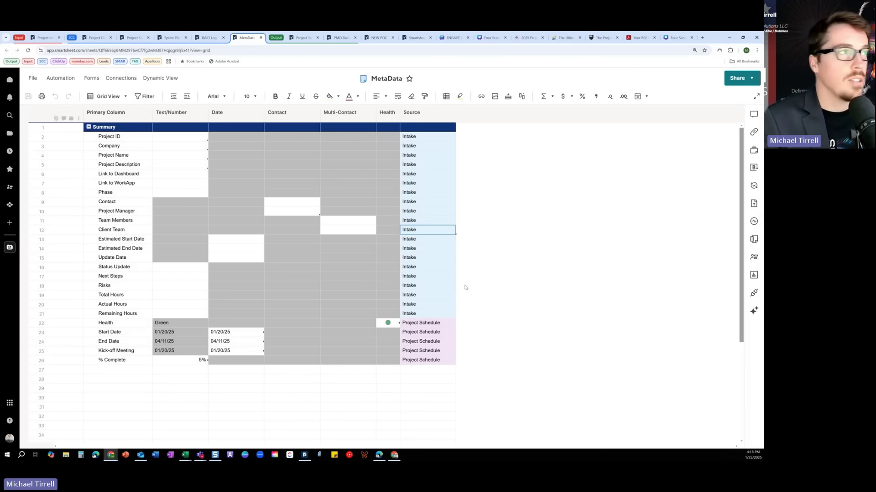
Collapse the Sprint Plan's Navigation section, examine the text and contact cells in its Summary, and check the Project Schedule sheet.
left_click(172, 38)
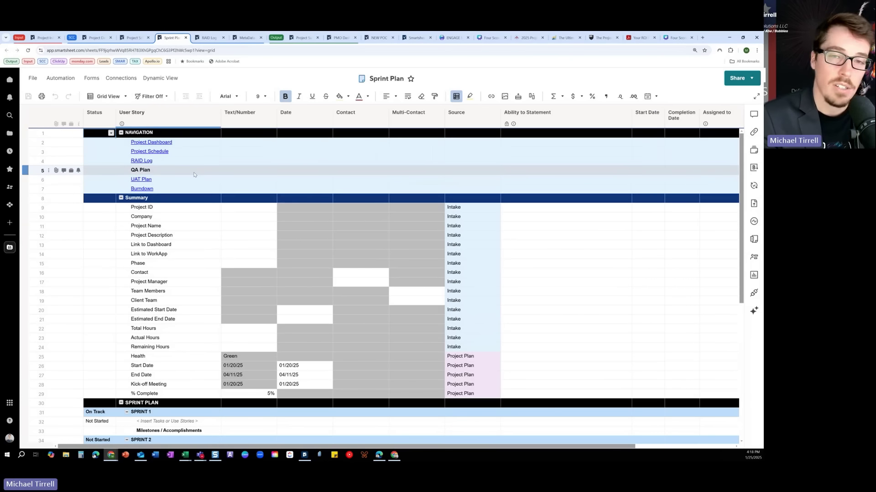
left_click(121, 133)
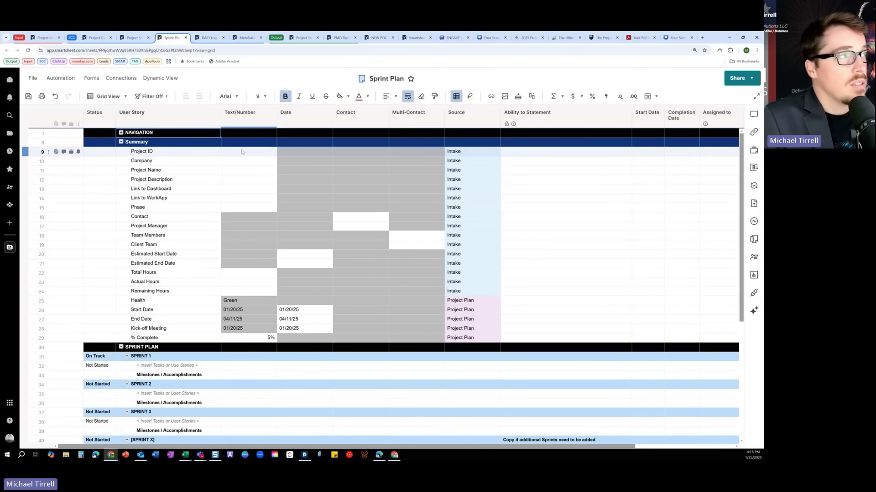
left_click_drag(242, 153, 256, 184)
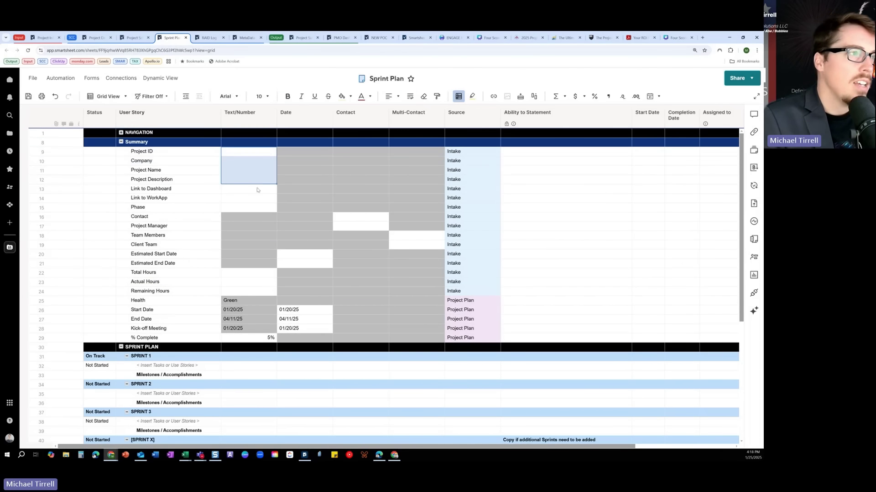
left_click(356, 219)
left_click_drag(405, 238, 406, 243)
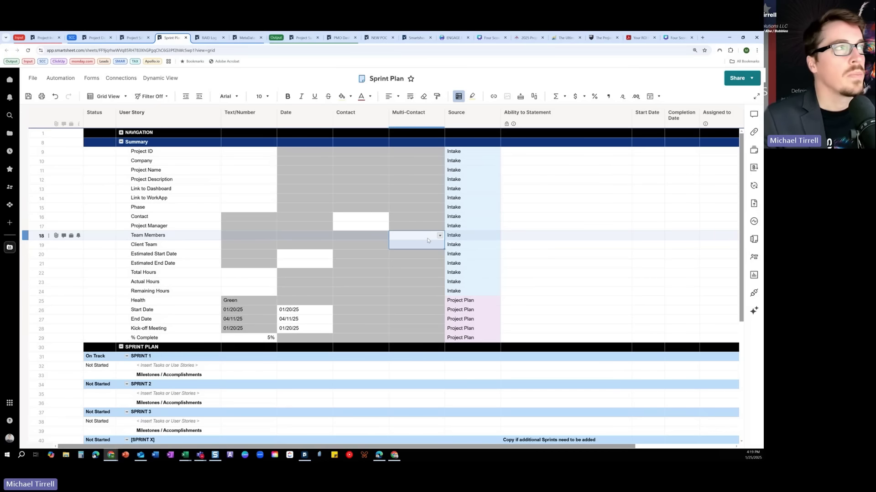
left_click(136, 40)
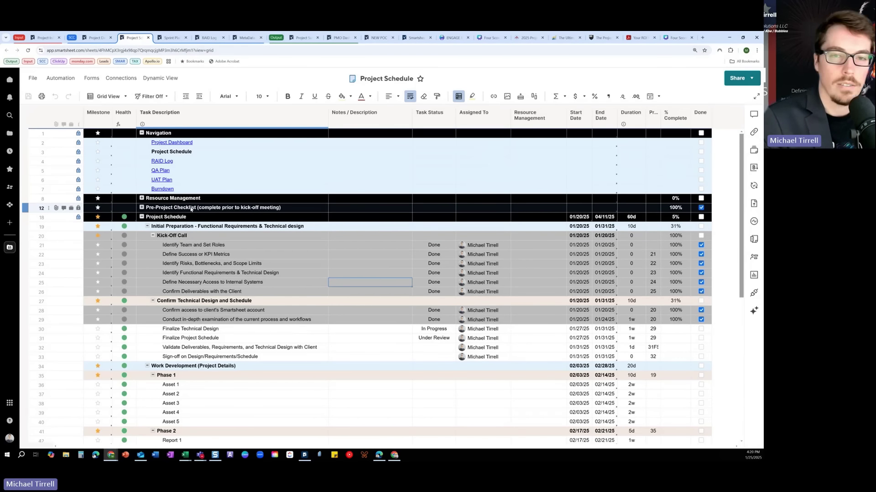
Open the RAID Log with its Sheet Summary and unhide the hidden columns, including Project ID, Project Name and Project Manager.
left_click(208, 37)
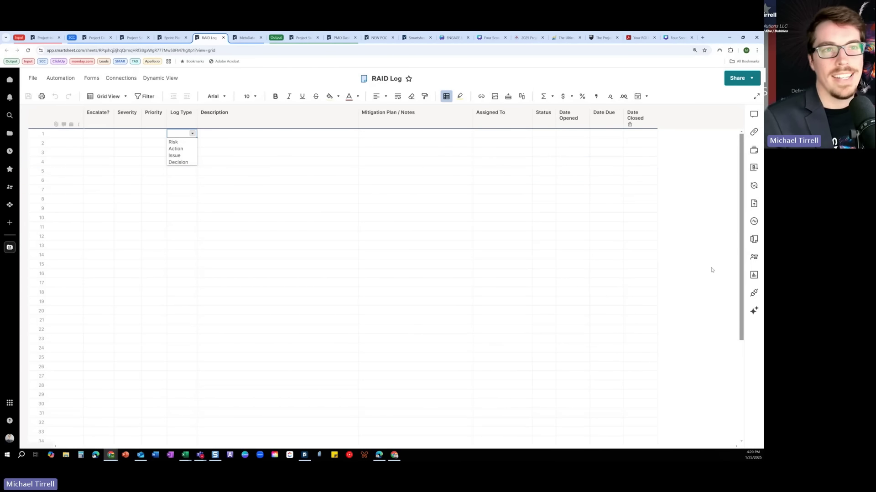
left_click(754, 239)
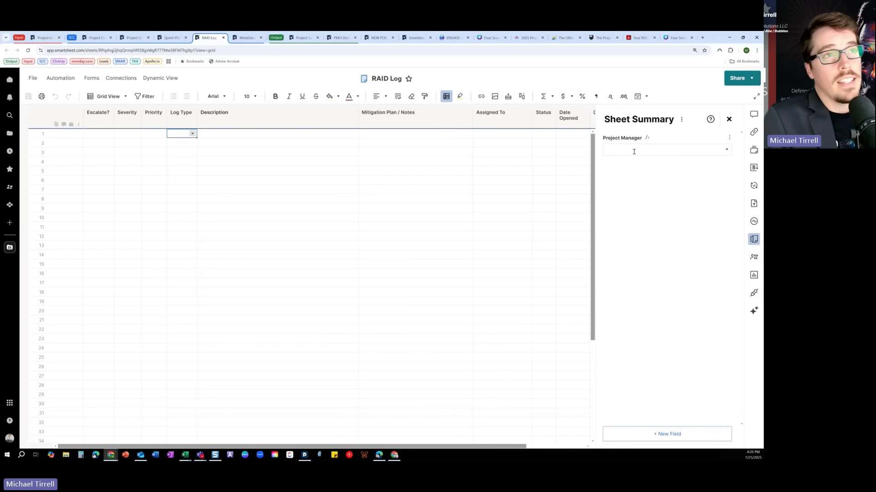
right_click(251, 118)
left_click(287, 255)
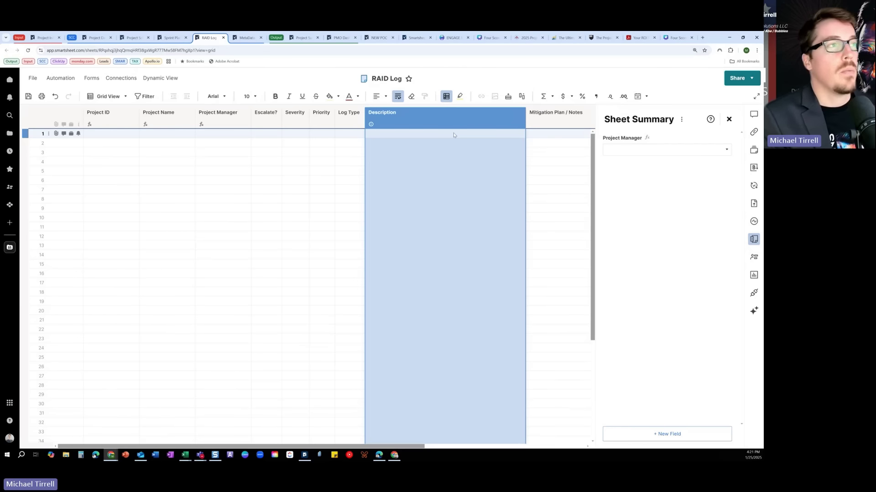
Examine the RAID Log's Project Name column and the options available for Log Type, without choosing one.
left_click(166, 124)
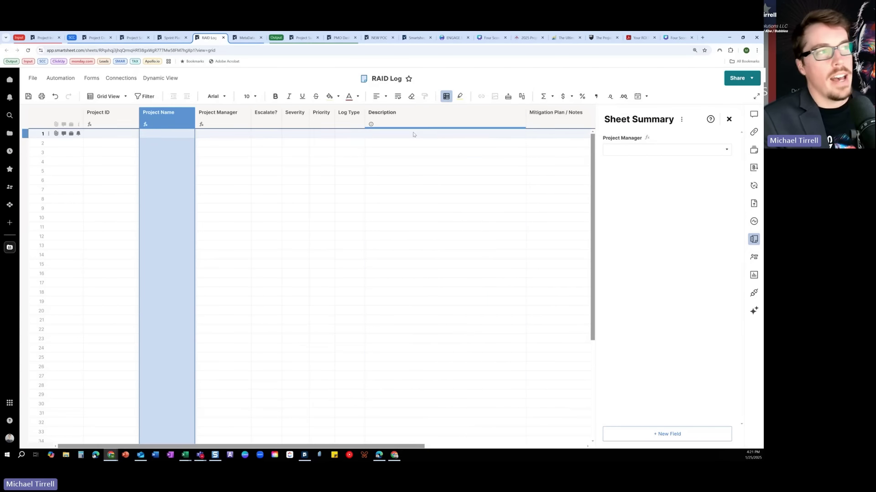
left_click(351, 133)
left_click(359, 133)
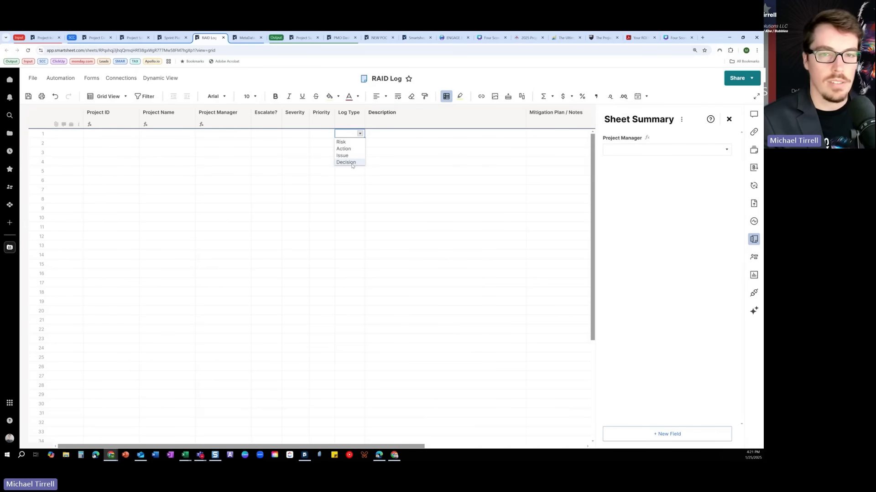
left_click(412, 168)
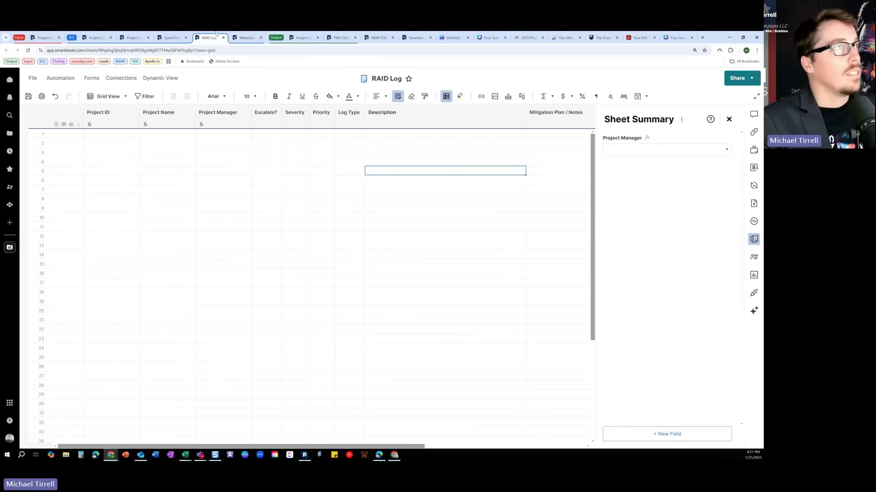
Check the Project Name cell in the Sprint Plan's Summary section and return to the RAID Log.
left_click(171, 37)
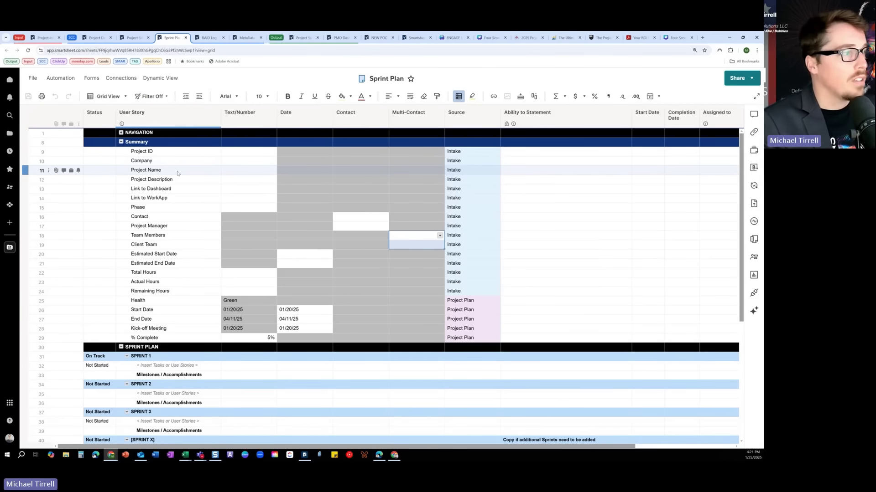
left_click(236, 174)
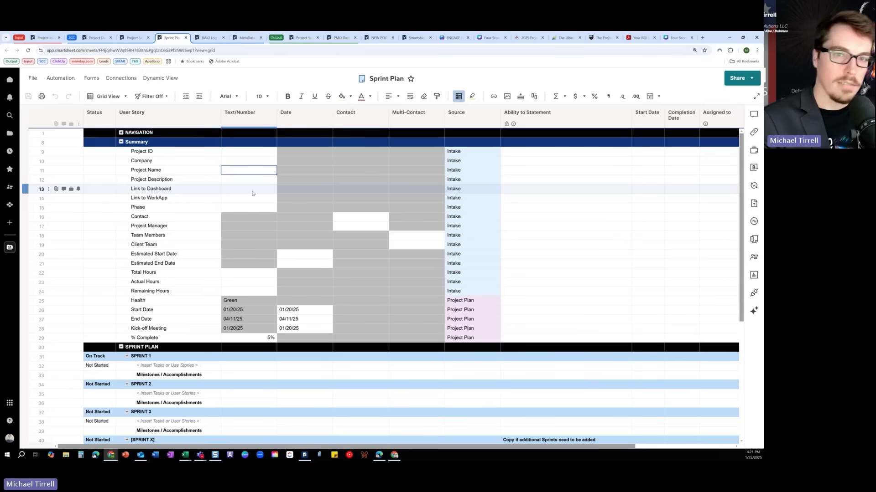
left_click(209, 38)
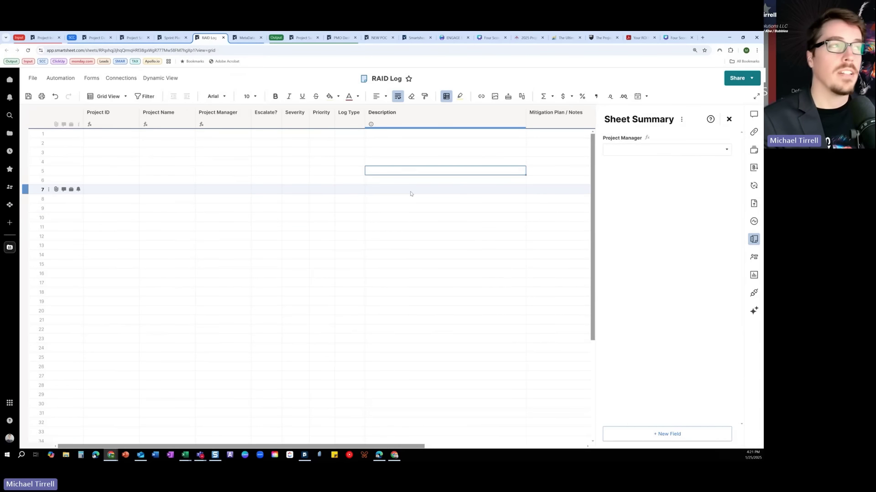
Examine the column formulas of Project ID, Project Name and Project Manager in the RAID Log.
left_click(112, 135)
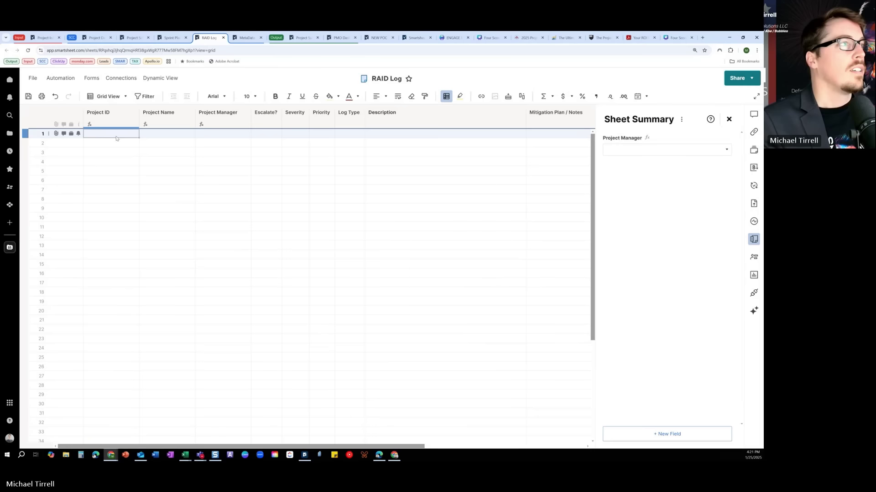
left_click(91, 126)
mouse_move(91, 126)
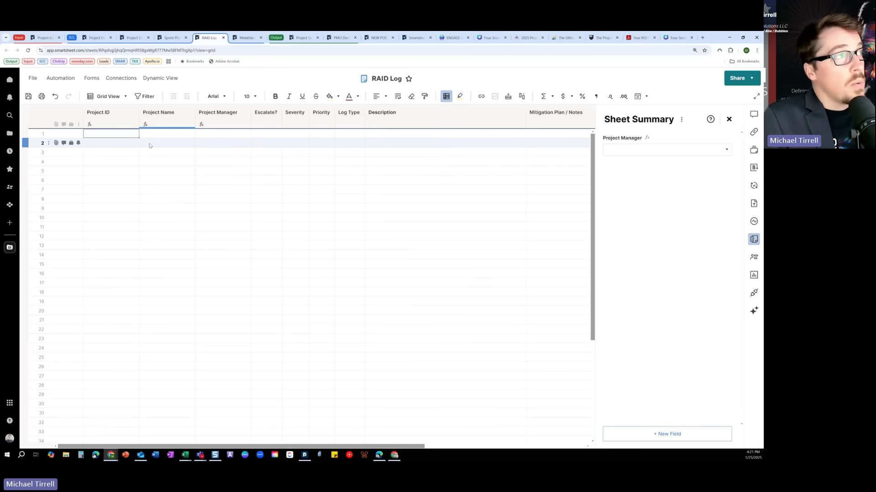
left_click(118, 135)
left_click(146, 126)
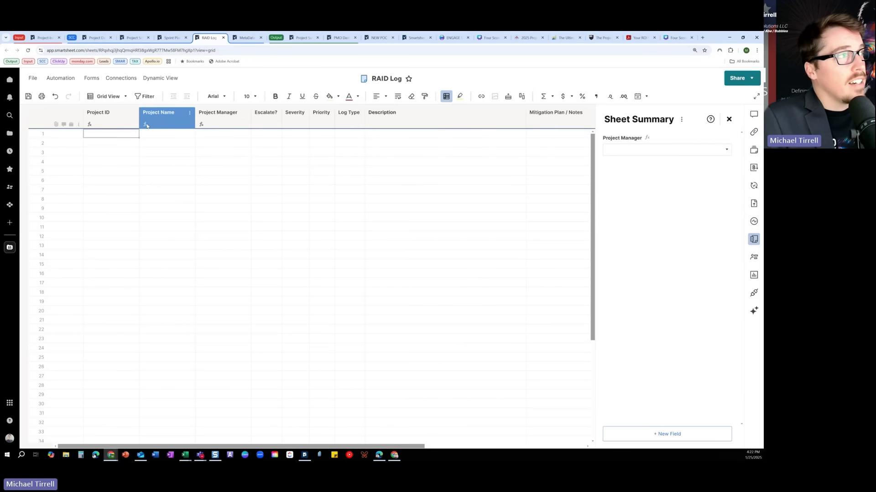
mouse_move(146, 126)
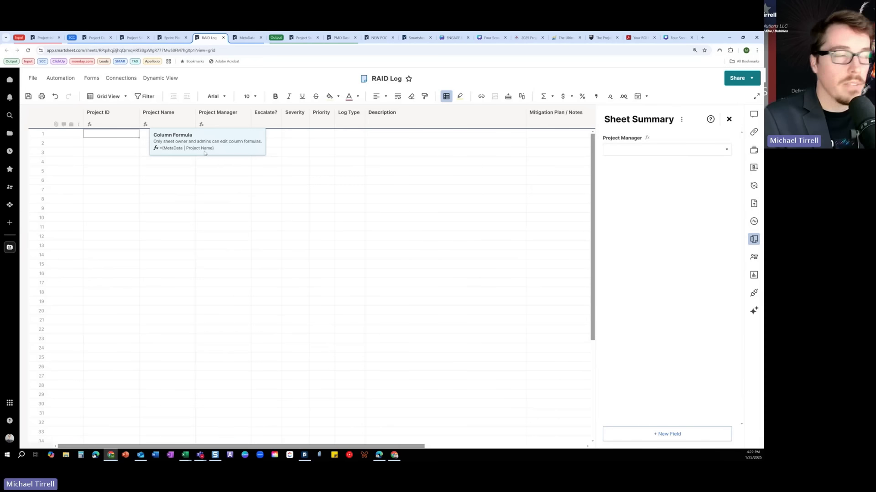
left_click(212, 120)
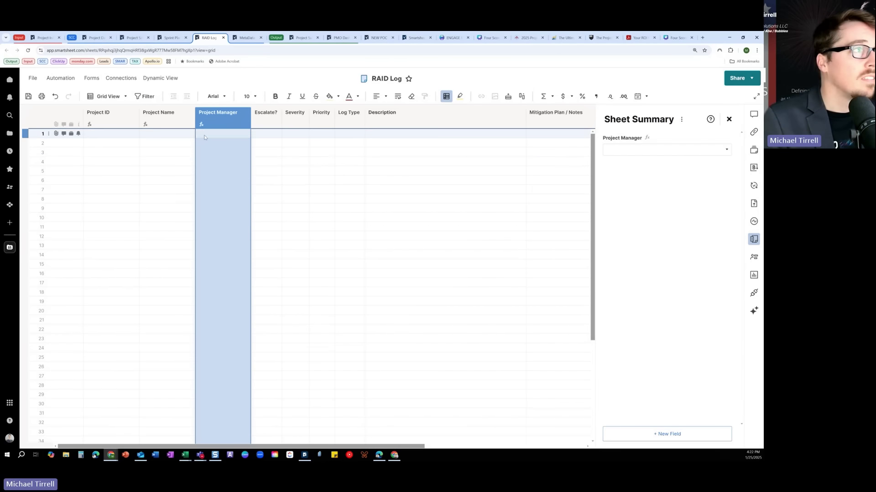
Inspect the formulas in the first Project Name and Project Manager cells without editing them, and close the Sheet Summary.
left_click(241, 134)
right_click(185, 136)
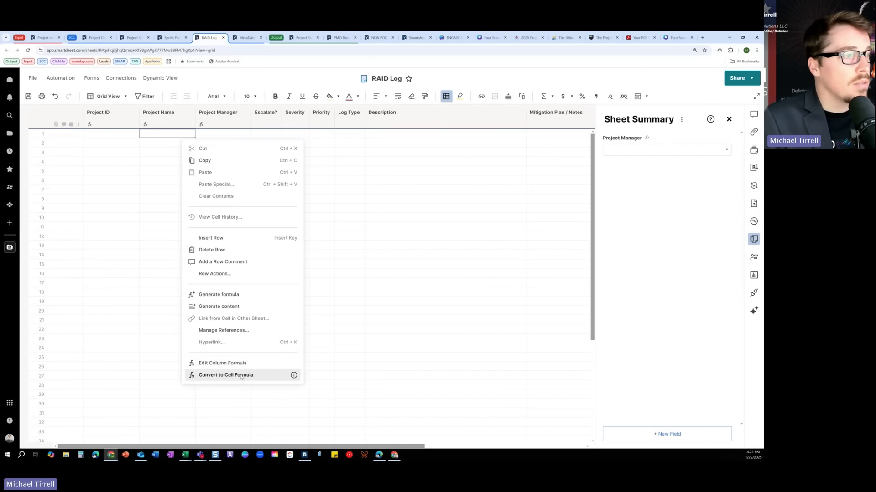
left_click(293, 374)
left_click(171, 134)
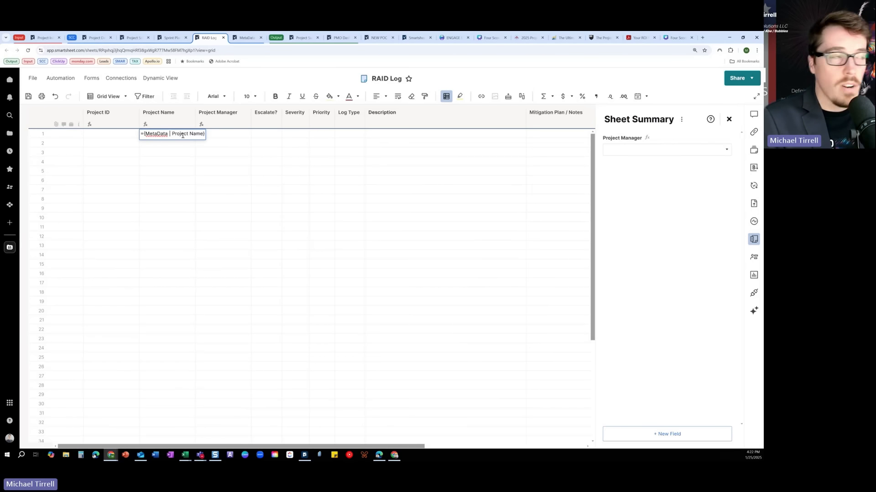
right_click(226, 134)
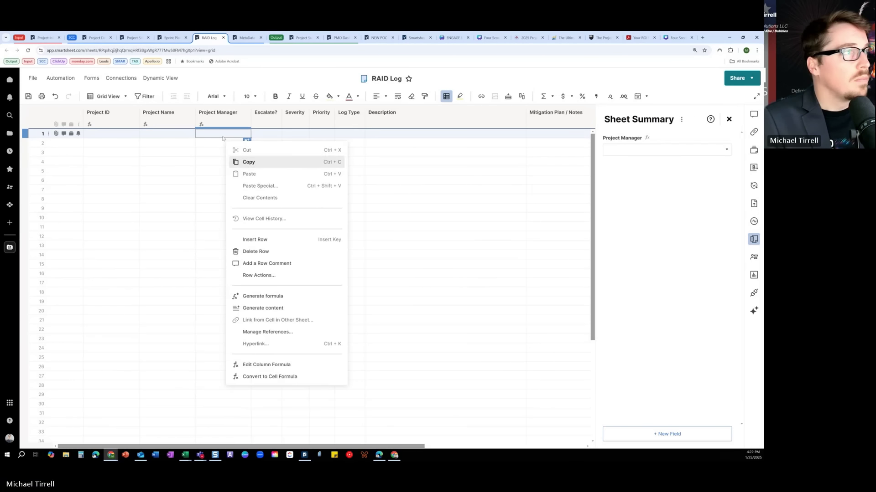
left_click(283, 377)
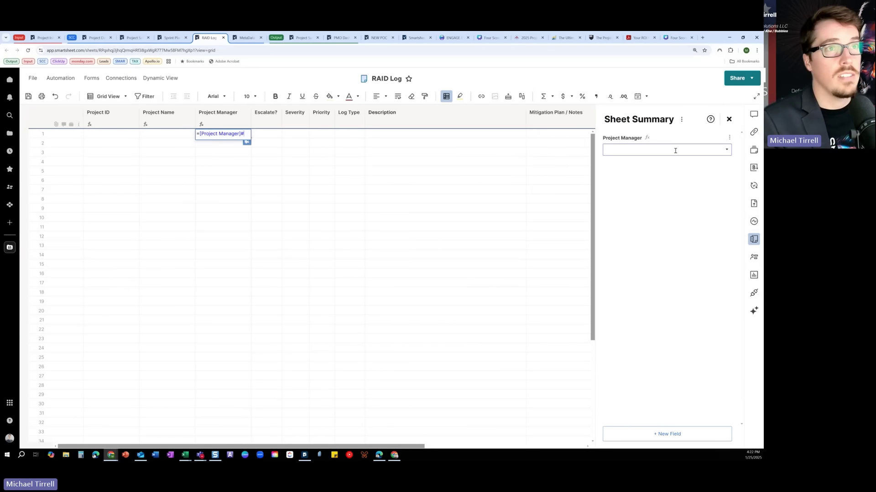
key("Escape")
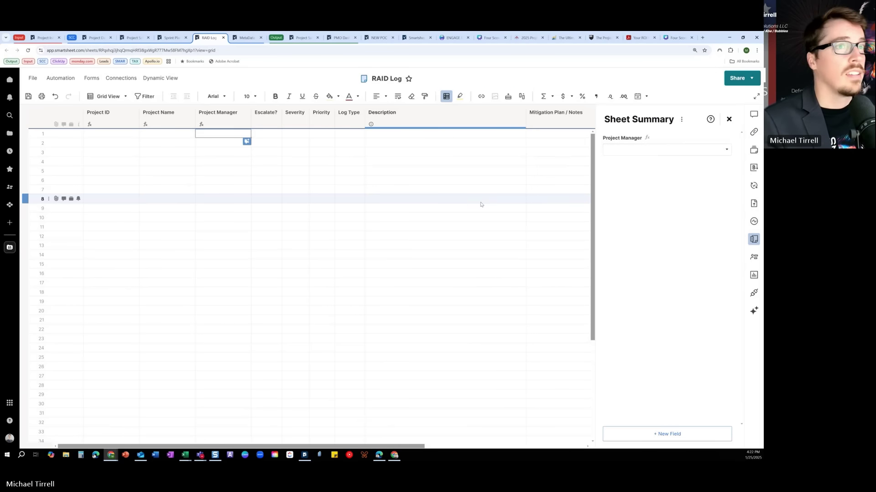
left_click(619, 154)
left_click(728, 119)
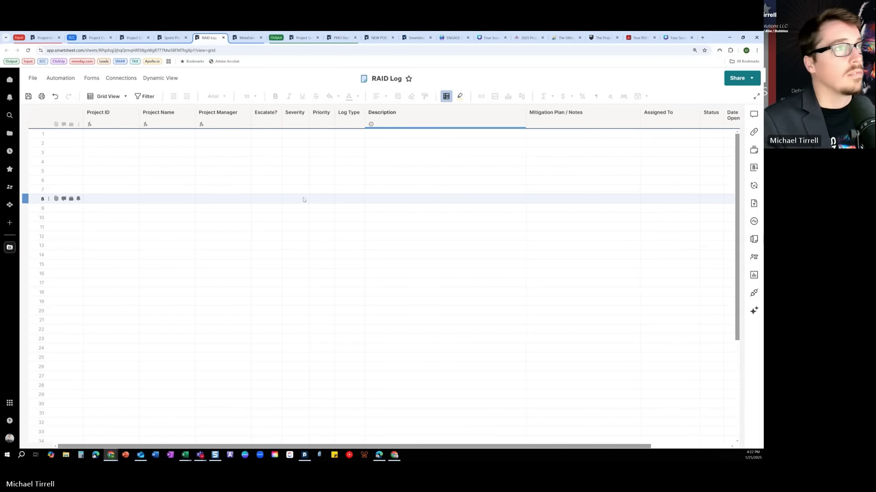
Revisit the MetaData sheet, then open Project Summary Rollup (DEMO) and review its columns through Update Date.
left_click(246, 38)
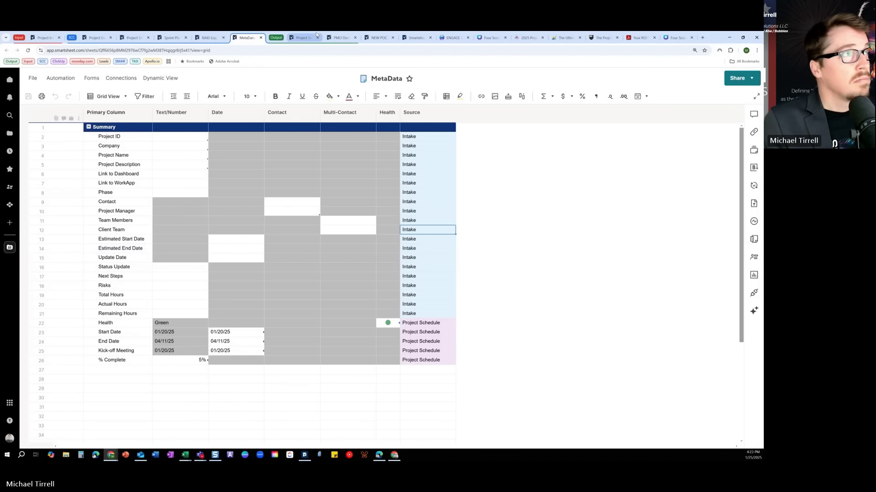
left_click(301, 37)
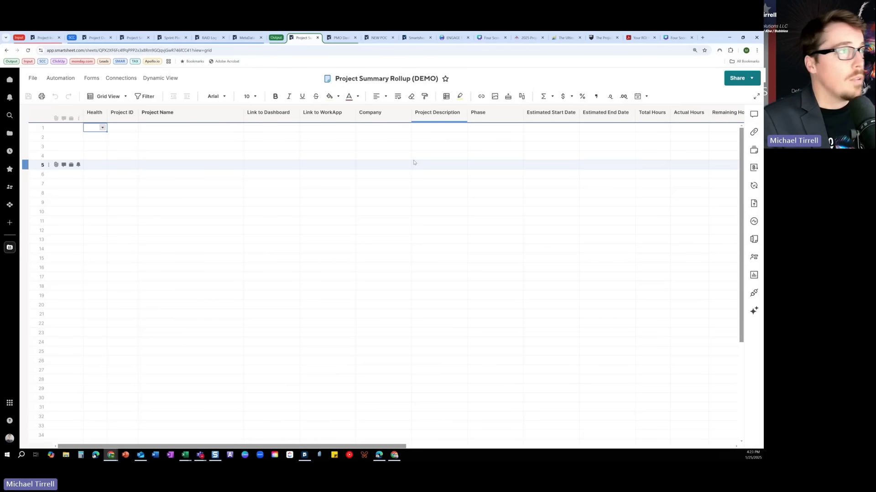
scroll(431, 164, "right", 4)
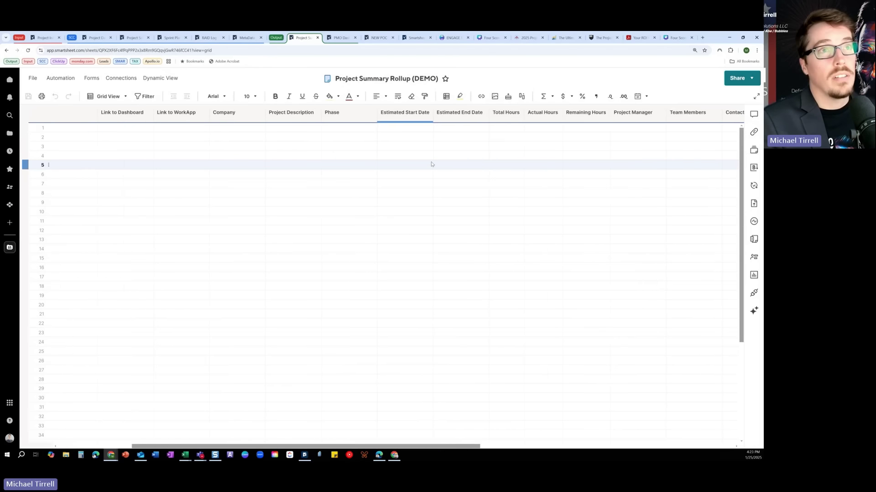
scroll(432, 164, "right", 5)
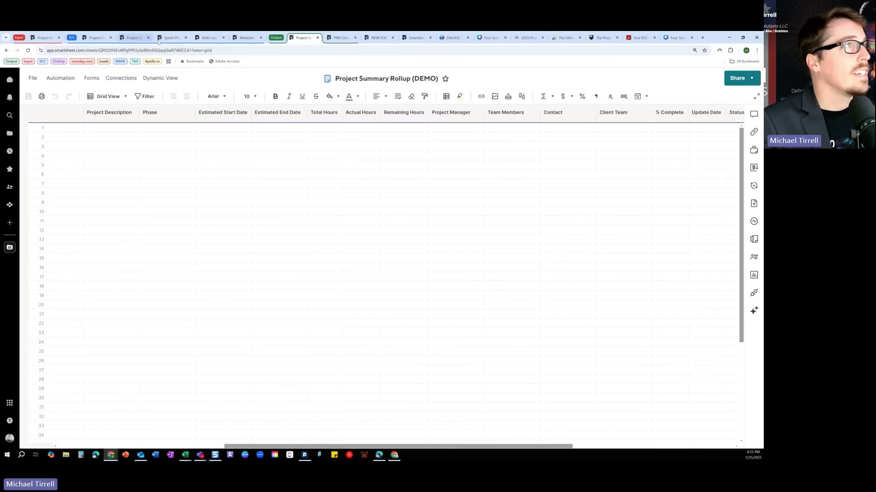
Return to the MetaData sheet and examine its Primary Column fields from Project ID to % Complete.
left_click(246, 37)
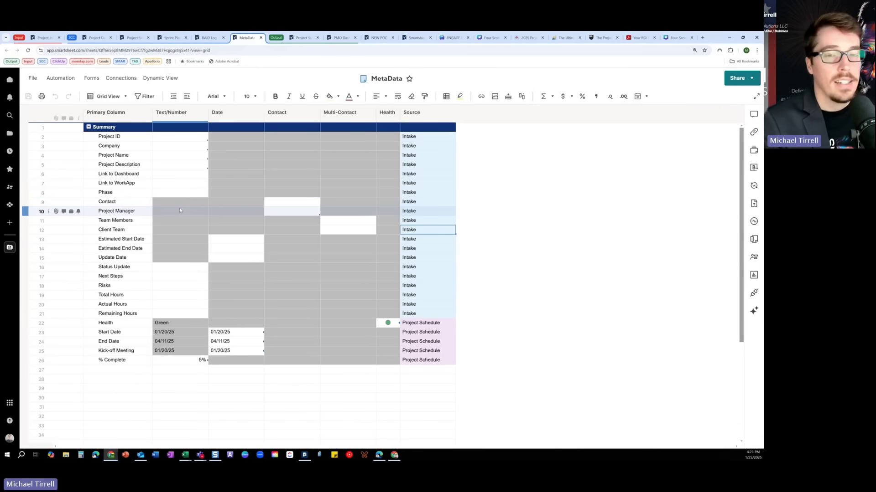
left_click(125, 137)
left_click_drag(127, 148, 133, 361)
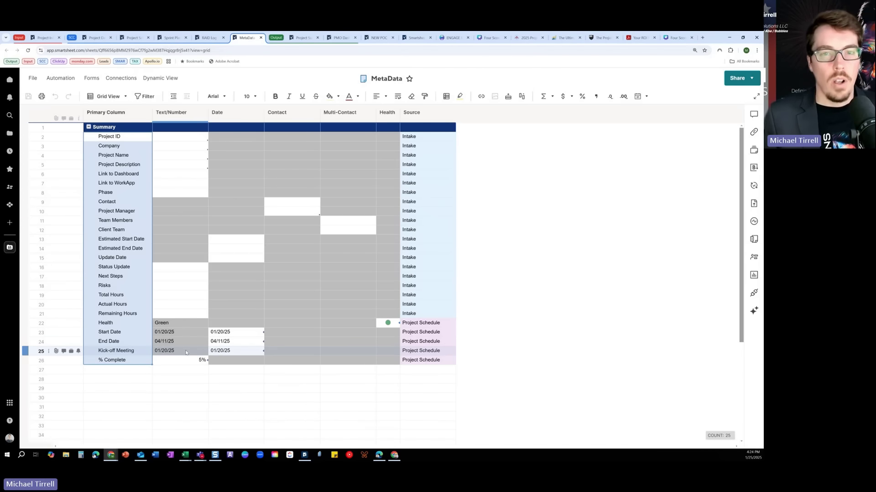
Look at Project Summary Rollup (DEMO) again and open the NEW POC program in Control Center.
left_click(295, 38)
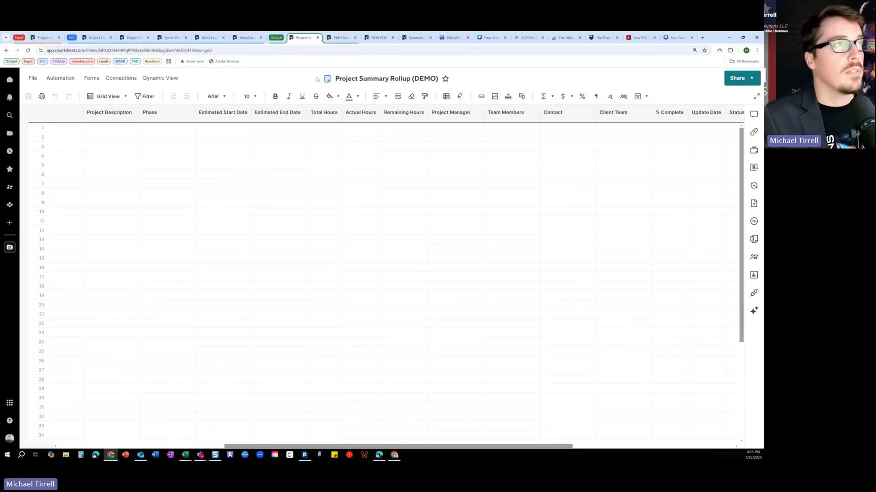
left_click(375, 38)
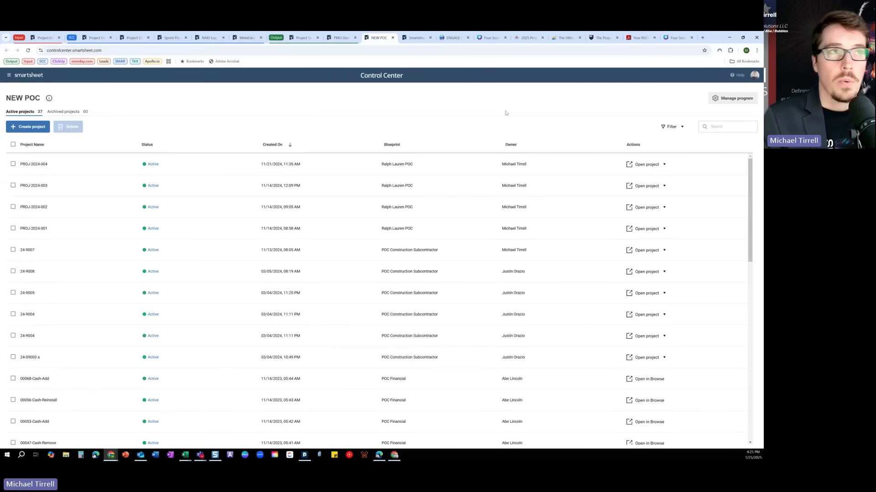
Show where Control Center is launched from the PMO Dashboard (DEMO), and return to the NEW POC program.
left_click(341, 37)
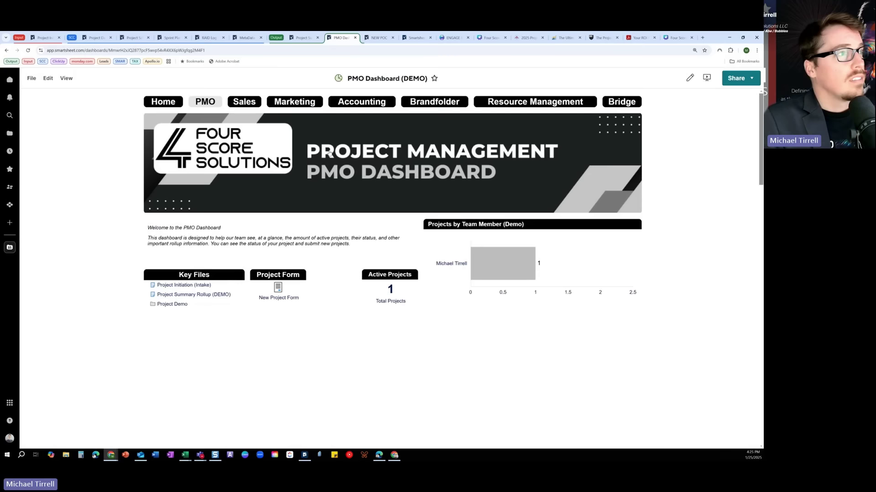
left_click(10, 403)
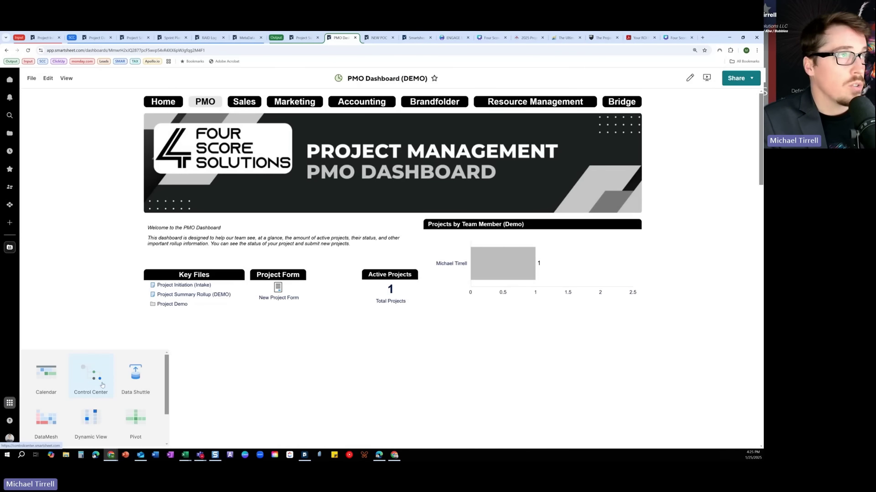
left_click(379, 38)
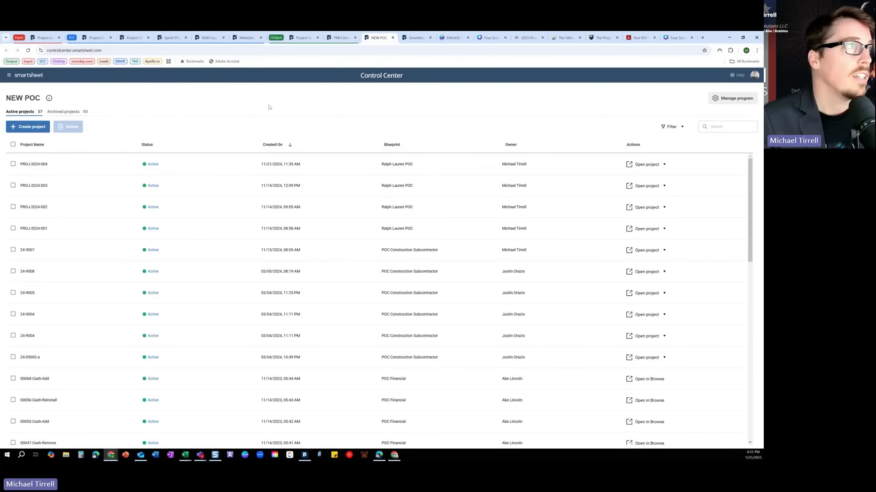
Start a new blueprint in the NEW POC program and name it "Abe's Amazing Blueprint".
left_click(722, 102)
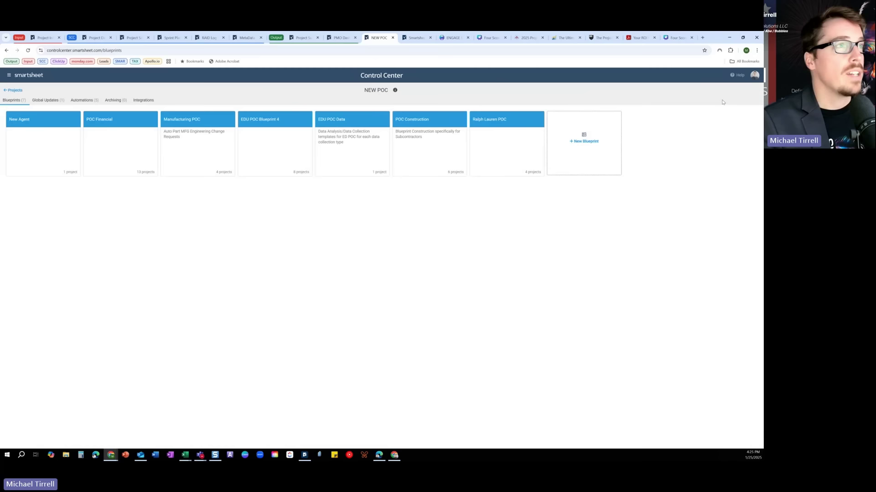
left_click(587, 142)
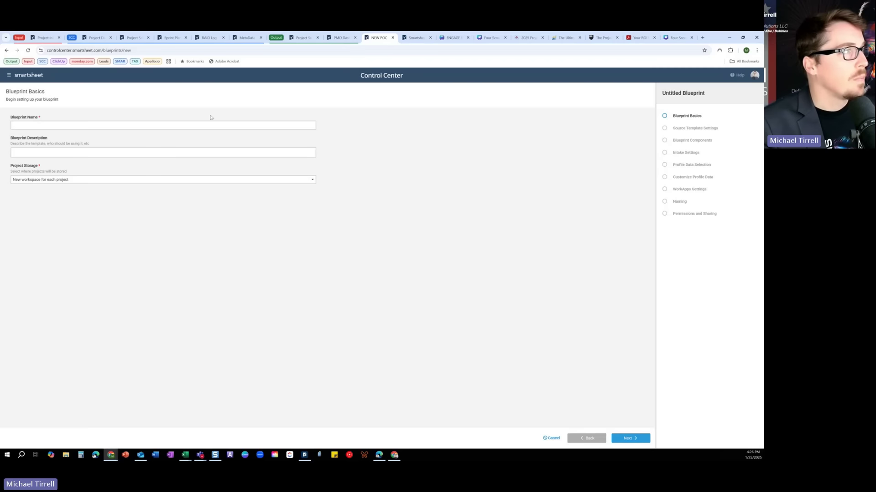
left_click(127, 128)
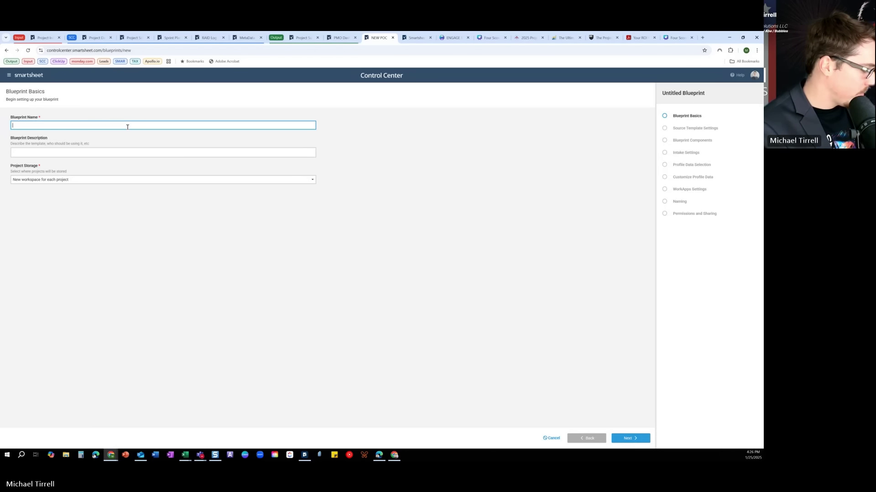
type("Mi")
key("BackSpace")
key("BackSpace")
type("A")
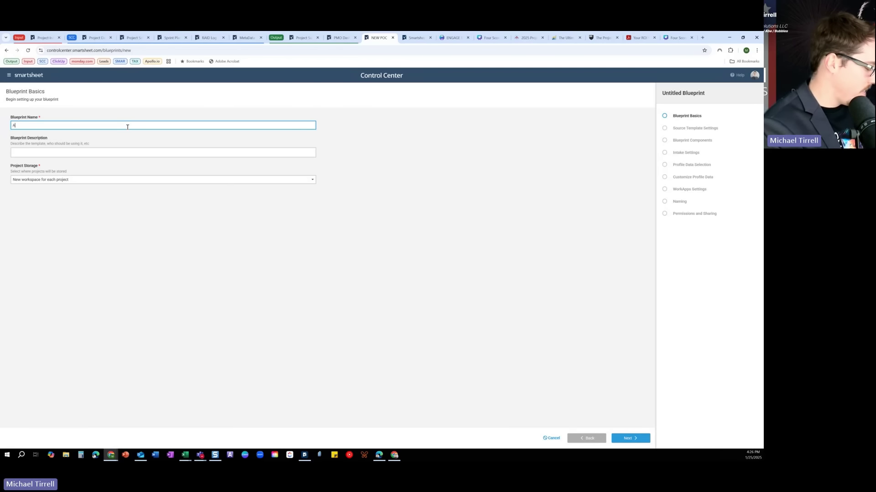
type("be's Amazing")
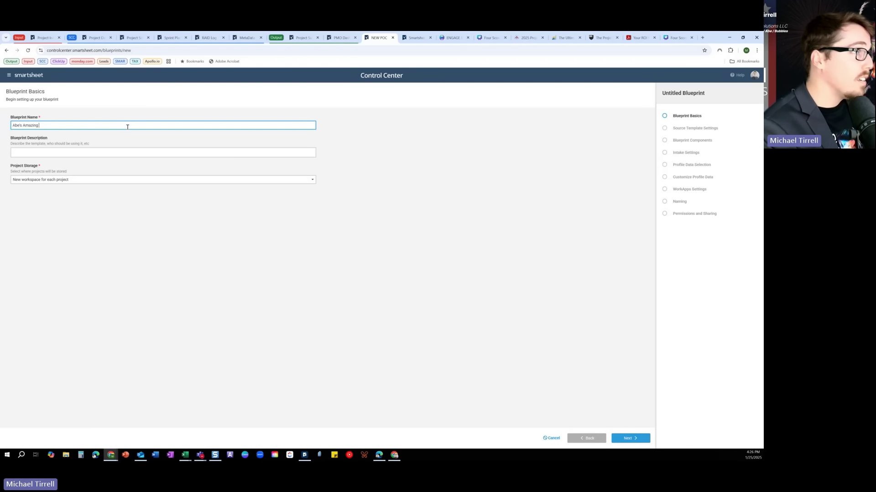
type(" Blueprint")
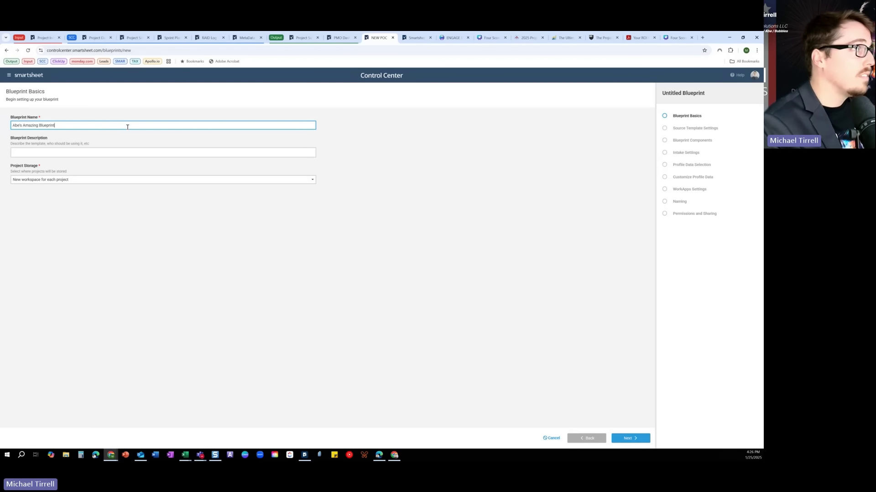
Add the blueprint description "01/25/2025 - Blueprint is Created.".
left_click(104, 155)
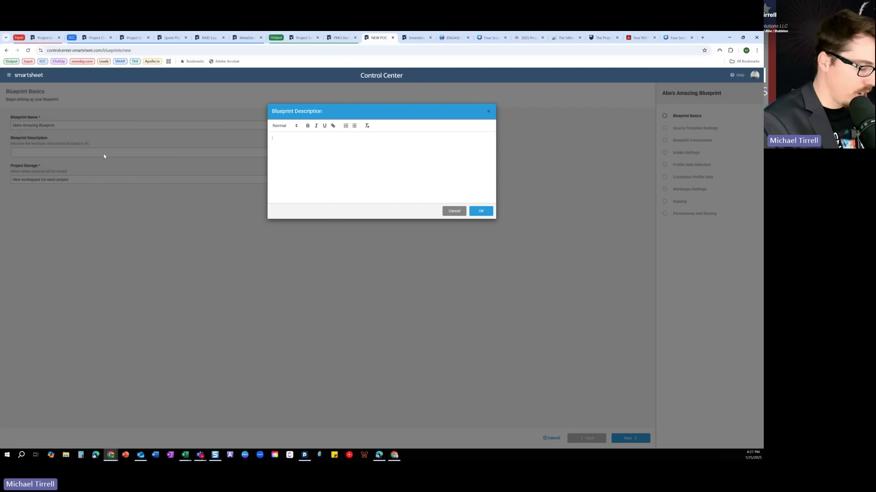
type("25/2025 - Blueprint i")
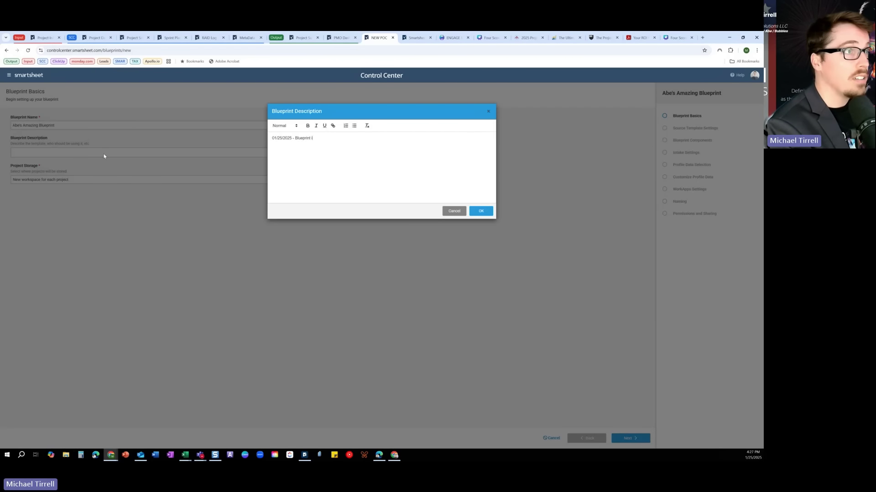
type("Created.")
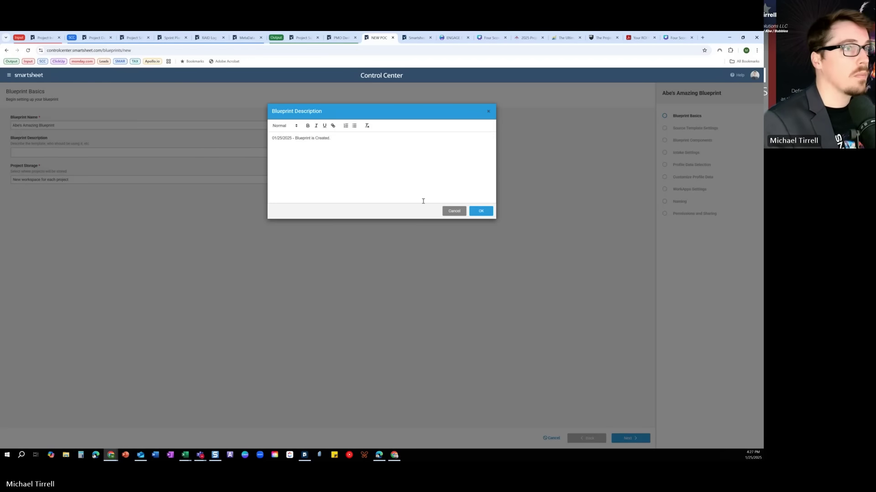
left_click(481, 210)
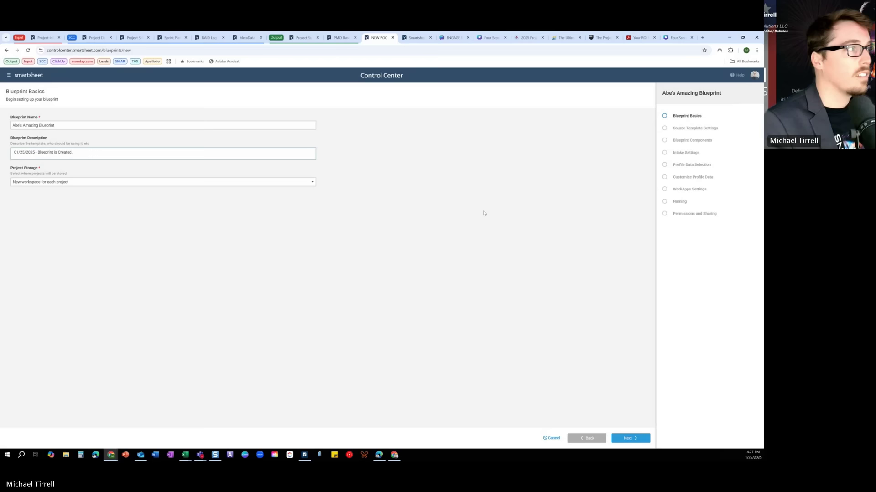
Set Project Storage to "Enable users to select or create workspace" and continue to Source Template Settings.
left_click(89, 185)
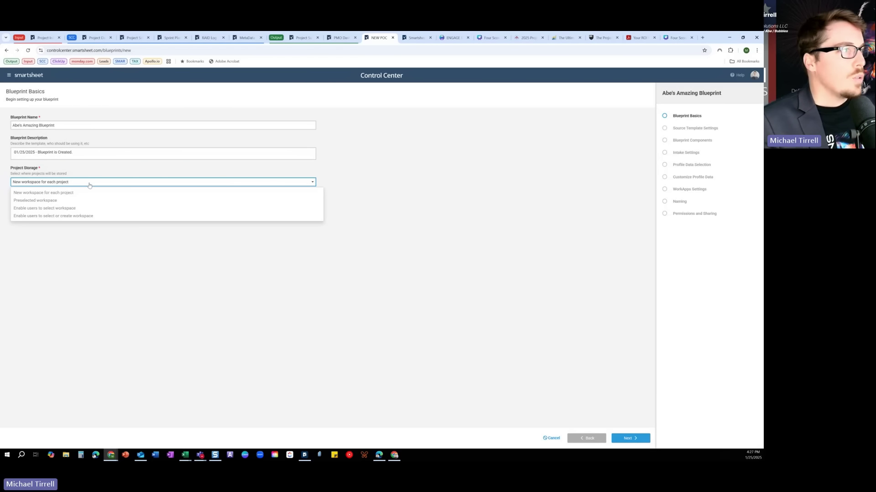
left_click(80, 216)
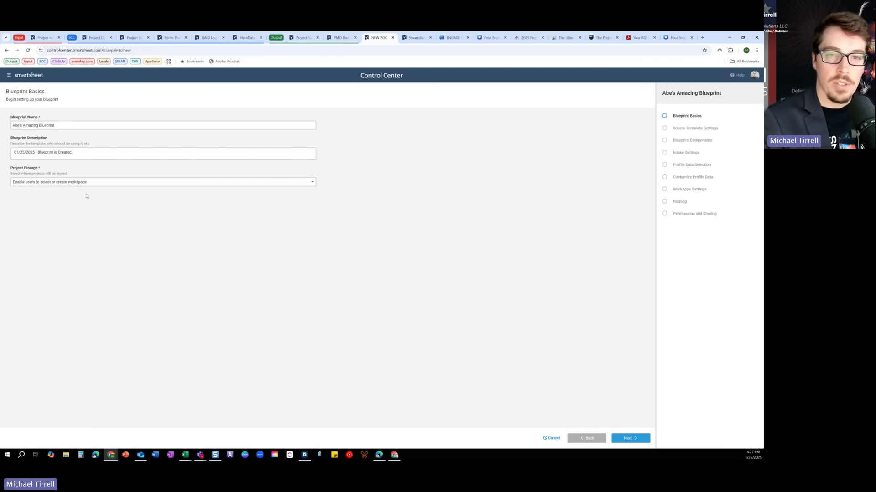
left_click(98, 184)
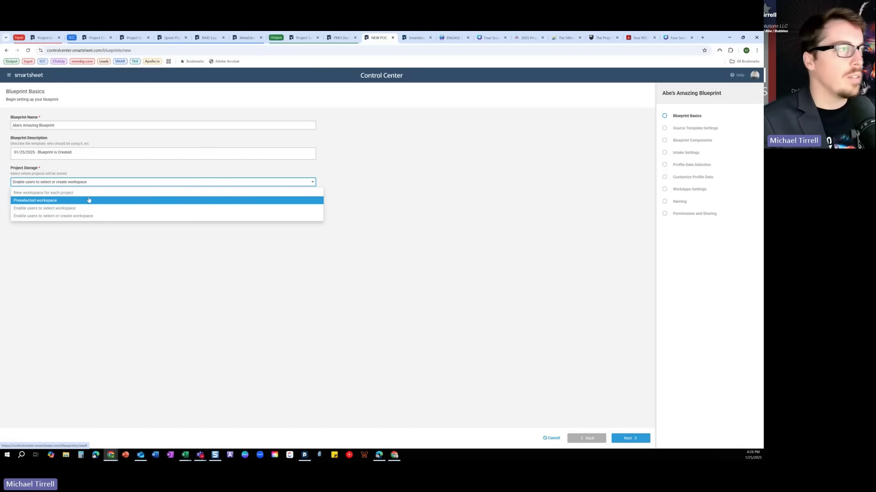
left_click(103, 216)
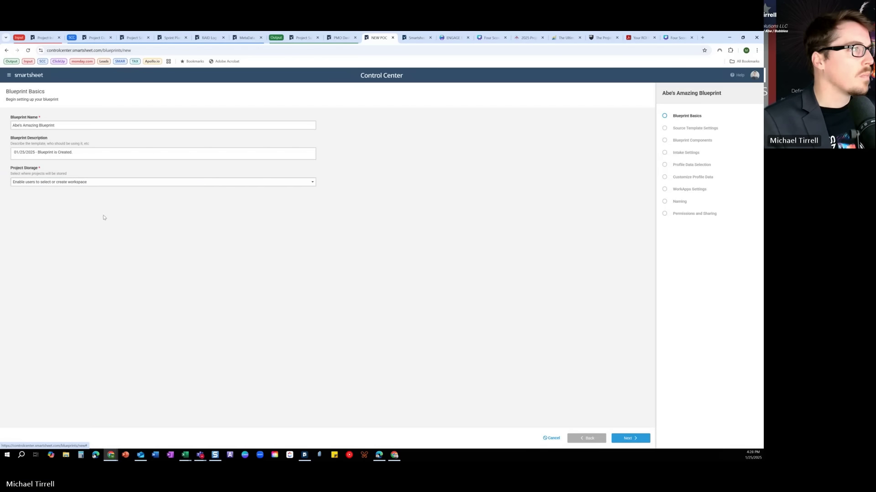
left_click(636, 436)
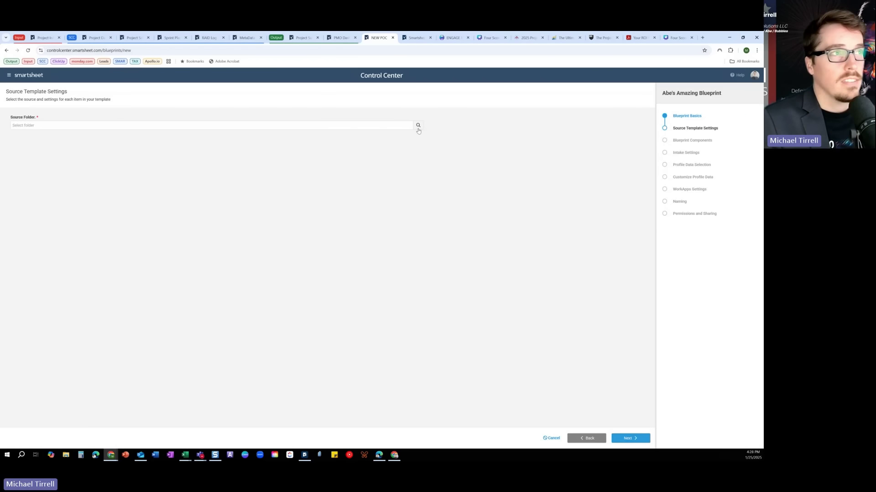
Choose the Project Demo folder from SCC Templates, under Project Files in 6- Project Management (Four Score), as the source folder.
left_click(418, 126)
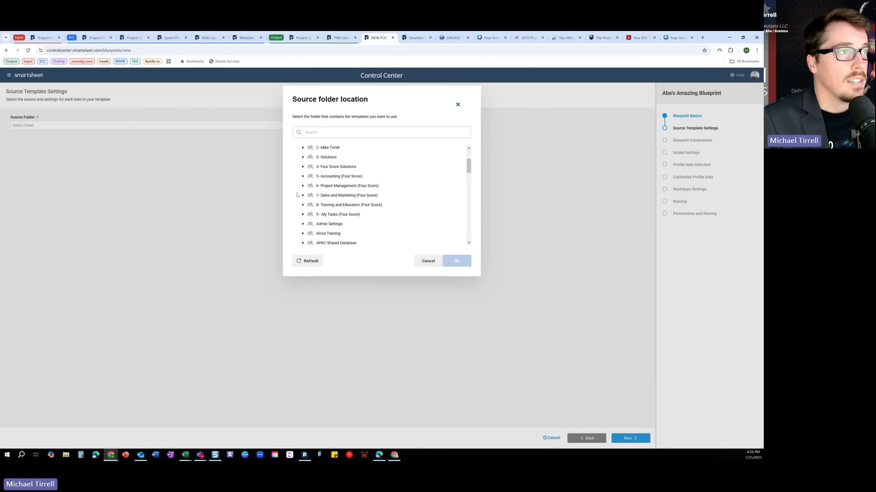
left_click(303, 186)
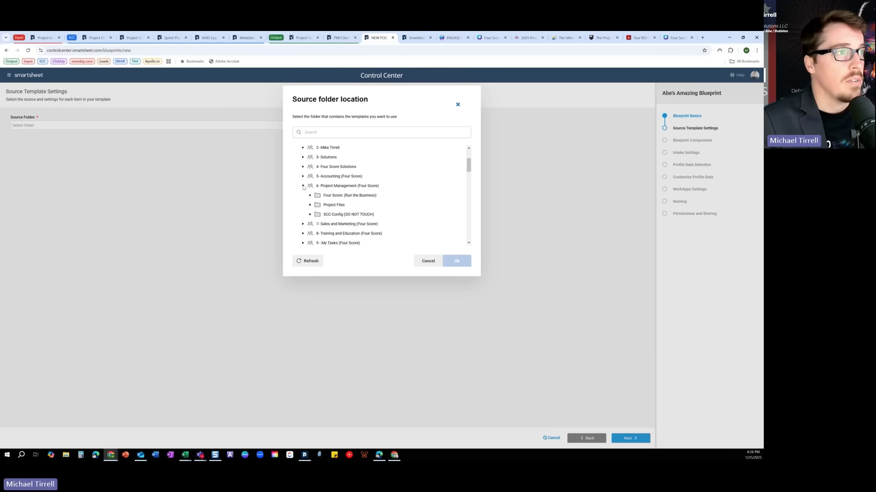
left_click(317, 215)
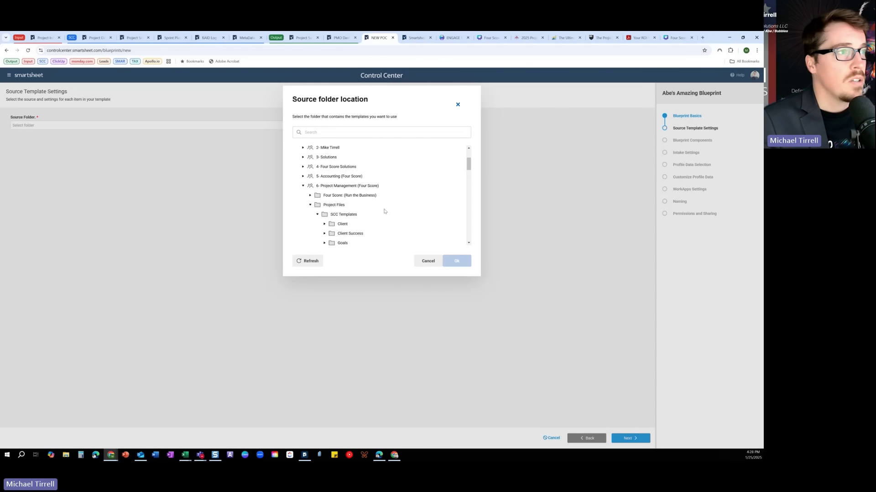
scroll(359, 202, "down", 1)
left_click(358, 202)
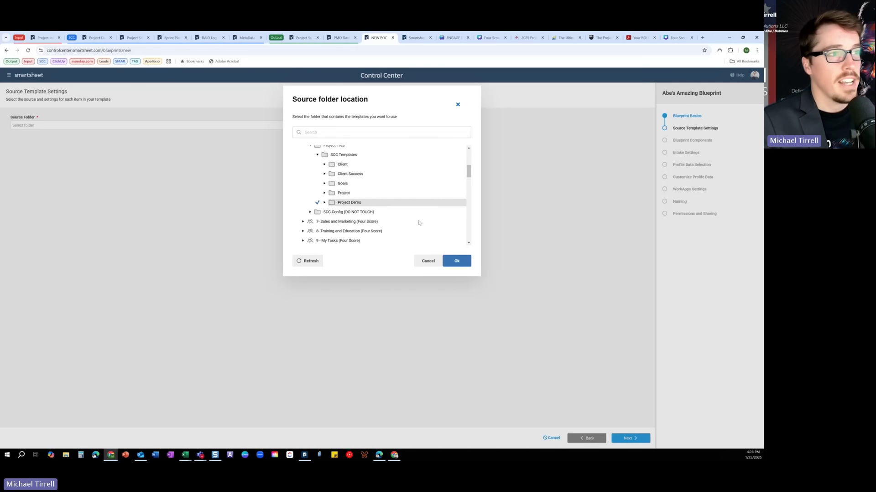
left_click(457, 261)
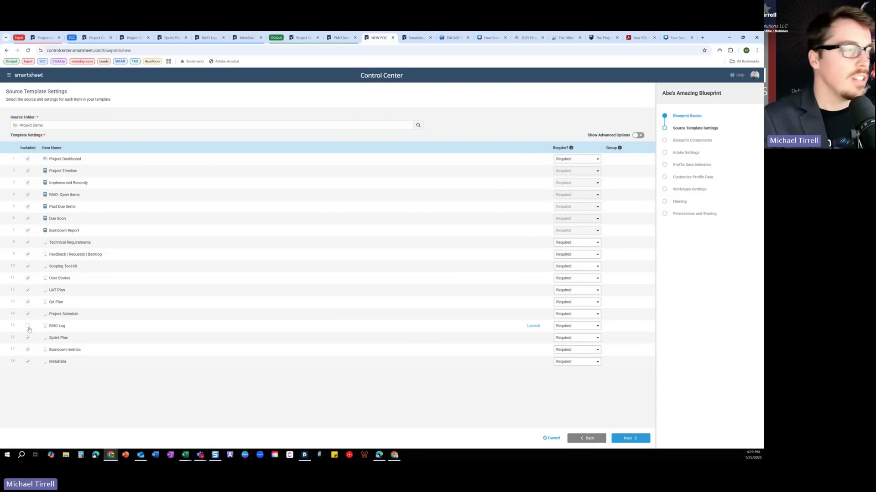
Include the RAID Log in the template, and set Sprint Plan, Feedback | Requests | Backlog and QA Plan to Optional - Unselected.
left_click(27, 327)
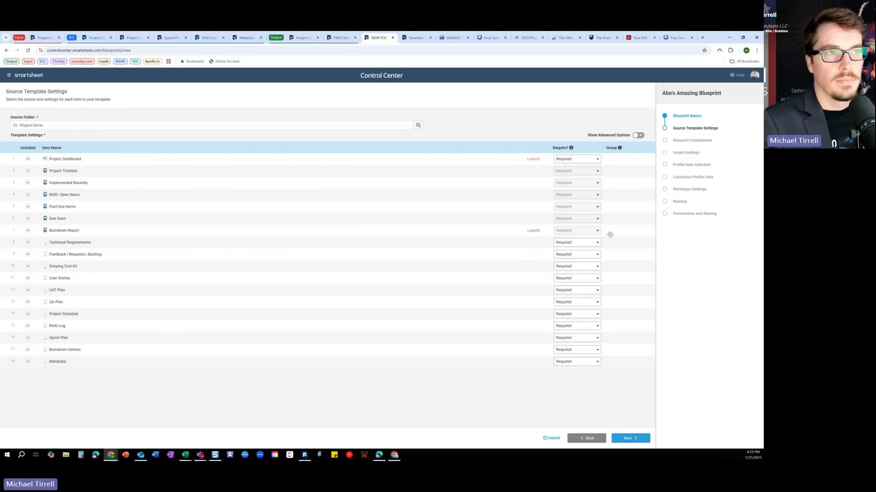
mouse_move(570, 147)
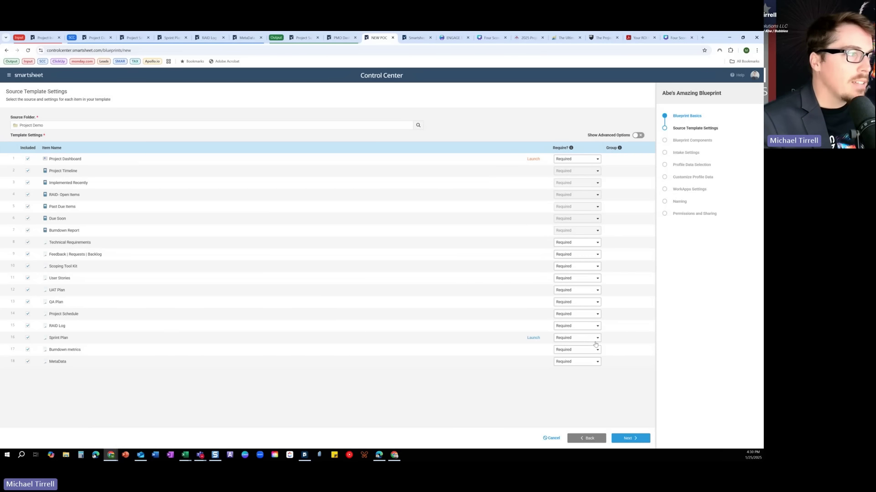
left_click(595, 341)
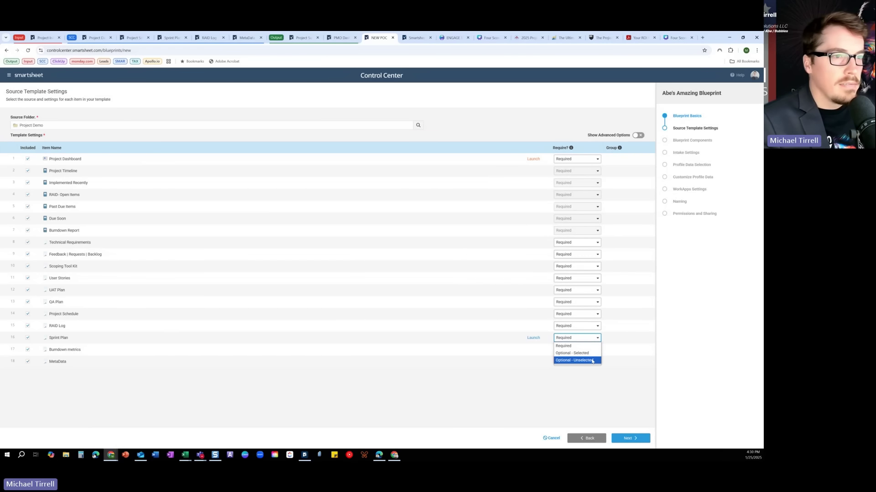
left_click(576, 358)
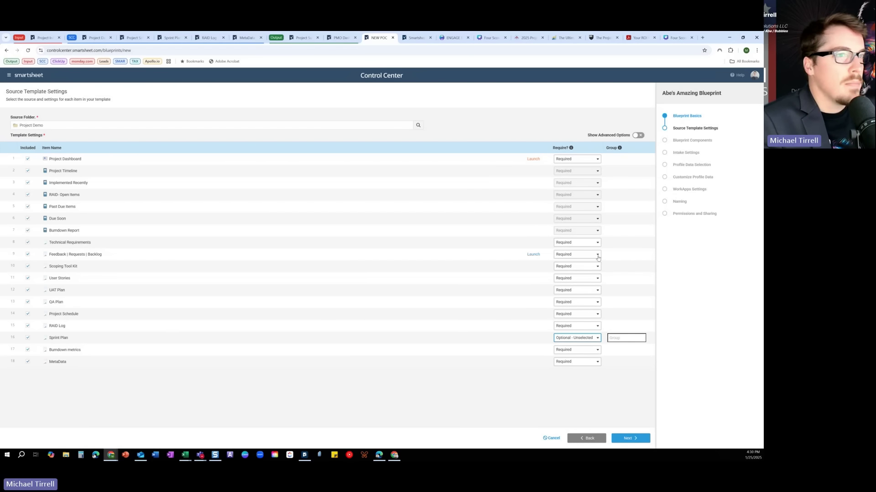
left_click(598, 257)
left_click(575, 277)
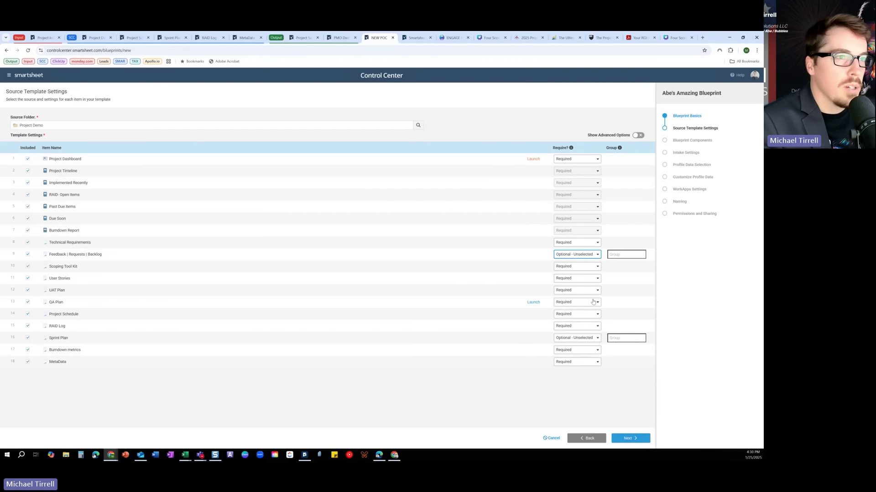
left_click(597, 302)
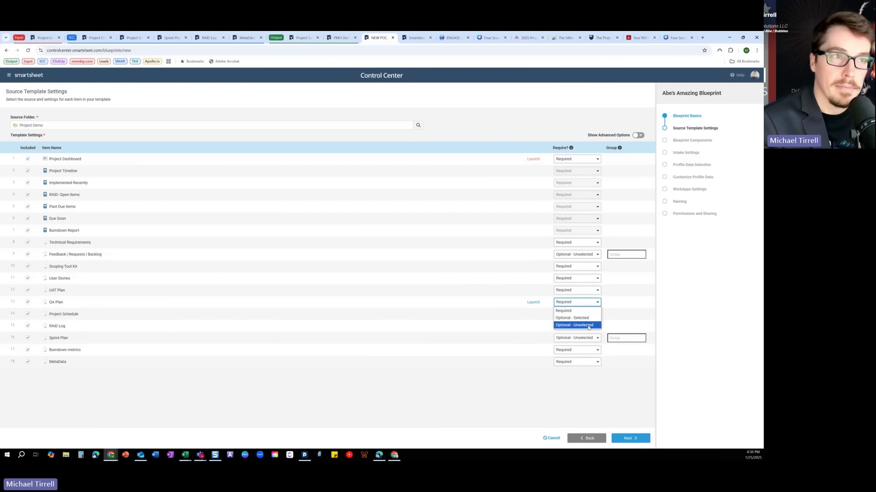
left_click(575, 325)
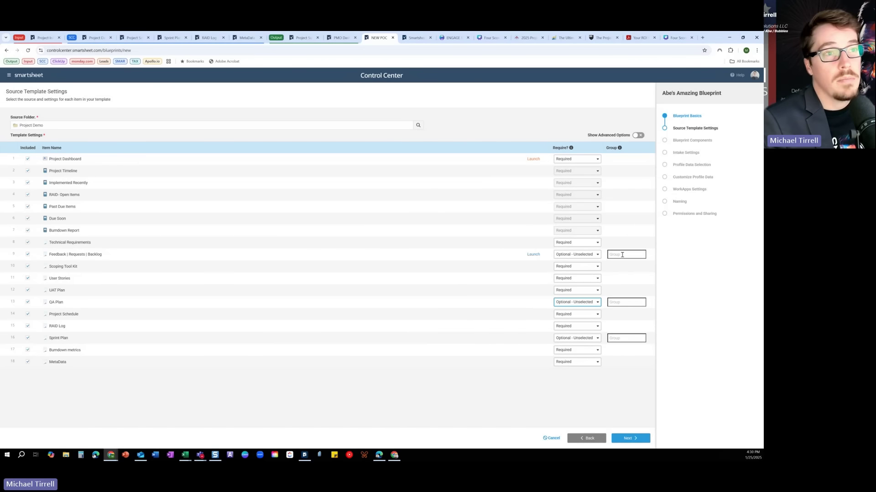
Assign Feedback | Requests | Backlog, QA Plan and Sprint Plan to a shared group named "Sprint Items".
left_click(622, 254)
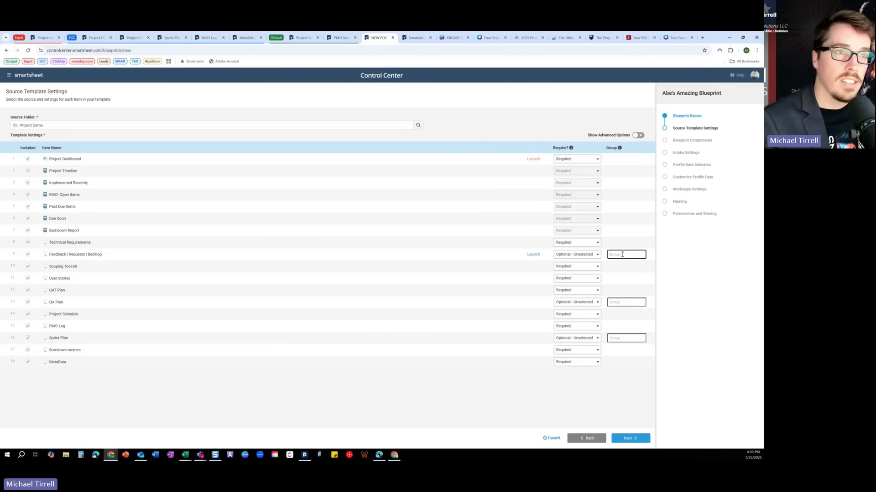
type("Spiin")
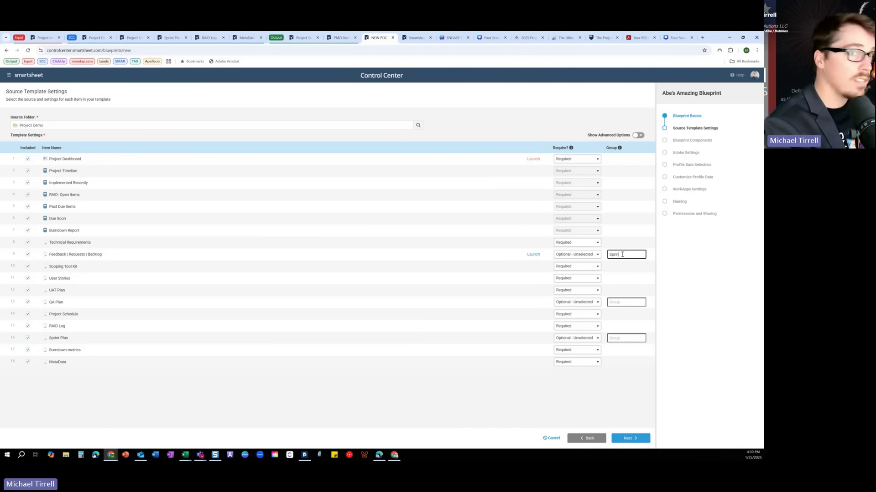
type("t Items")
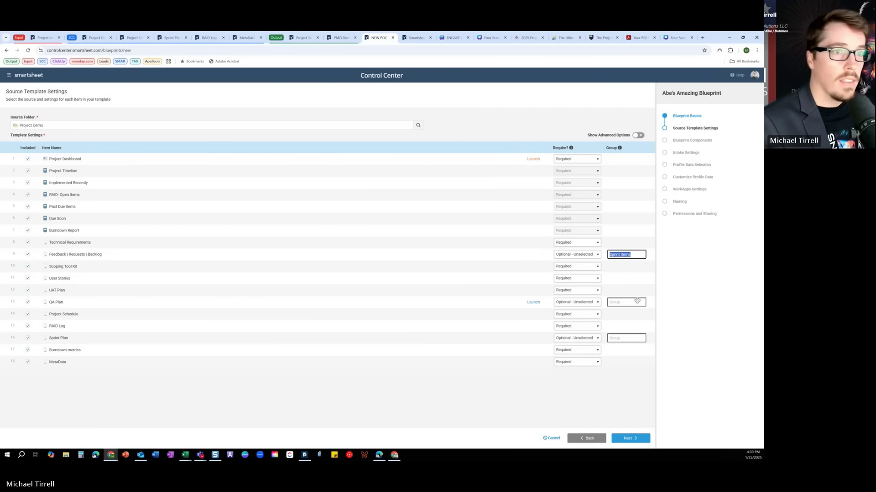
left_click(633, 301)
left_click(629, 313)
left_click(627, 338)
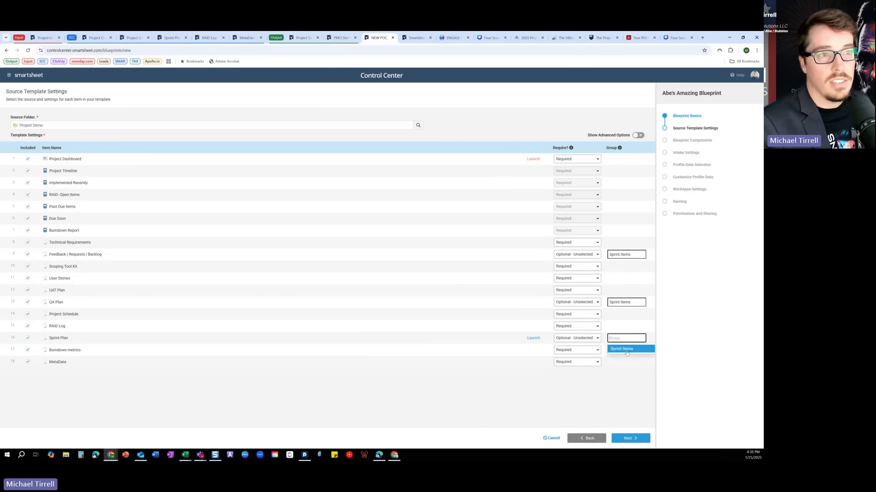
left_click(625, 349)
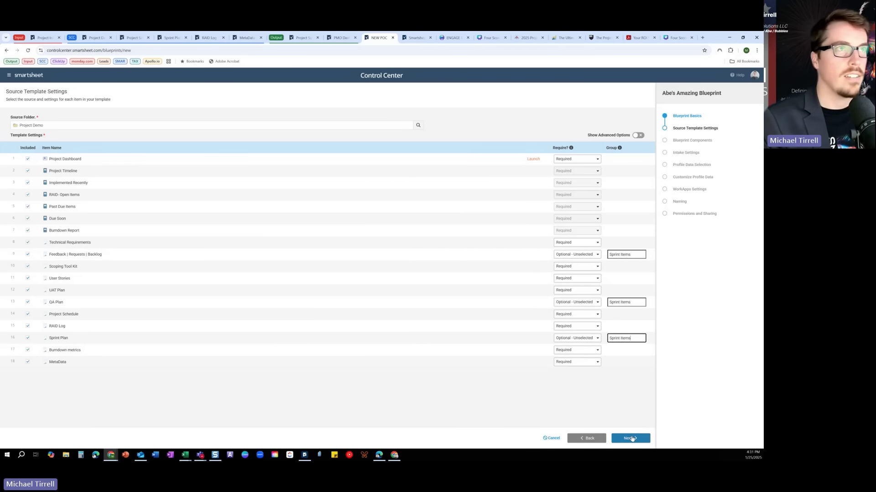
Continue to Blueprint Components, enable Summary rollup and Dynamic report scope, and proceed to Intake Settings.
left_click(630, 438)
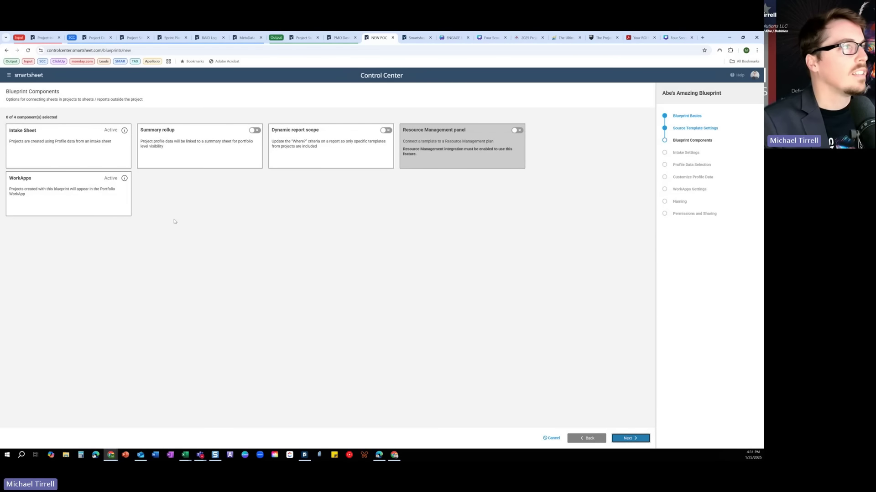
mouse_move(123, 134)
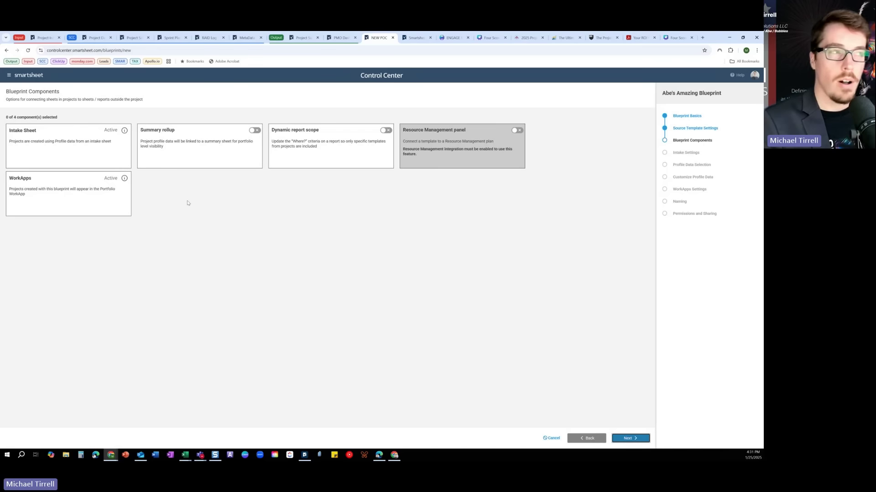
left_click(255, 130)
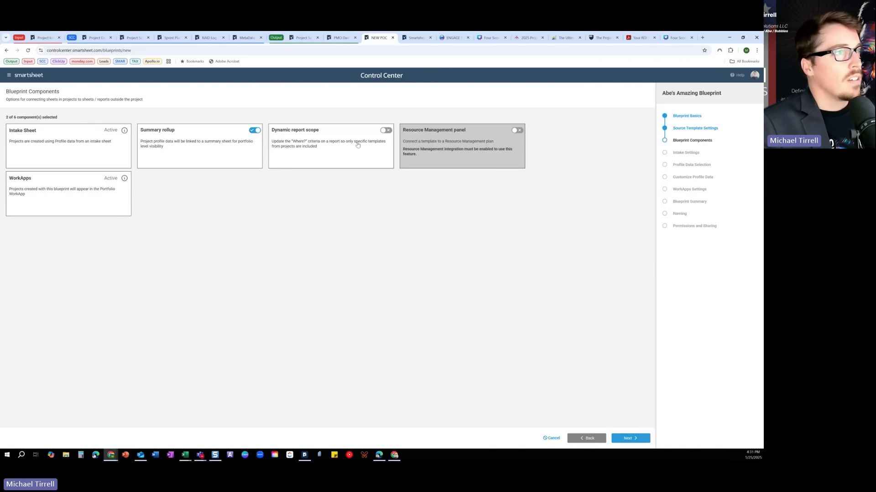
left_click(384, 130)
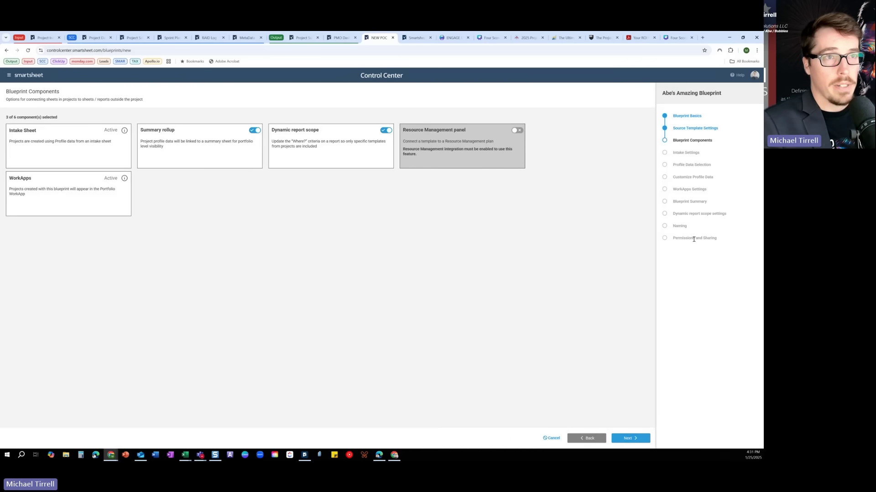
left_click(629, 438)
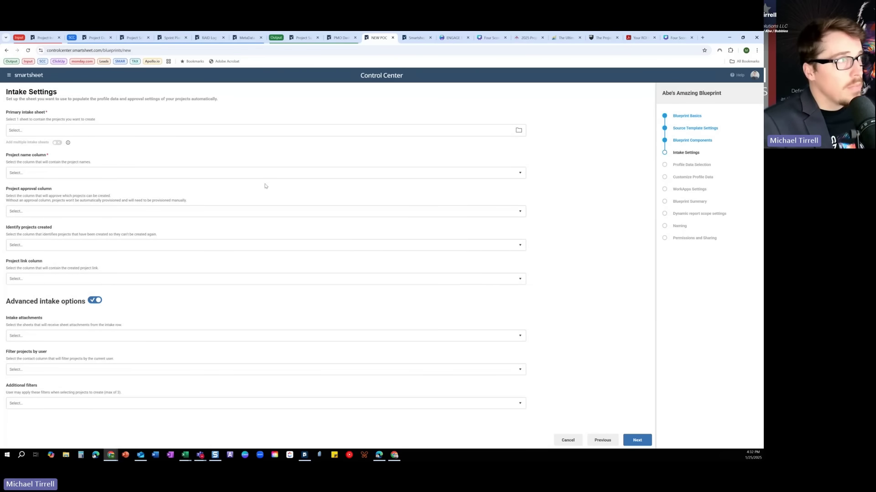
Search for "initi" and choose the Project Initiation (Intake) sheet as the primary intake sheet.
left_click(129, 132)
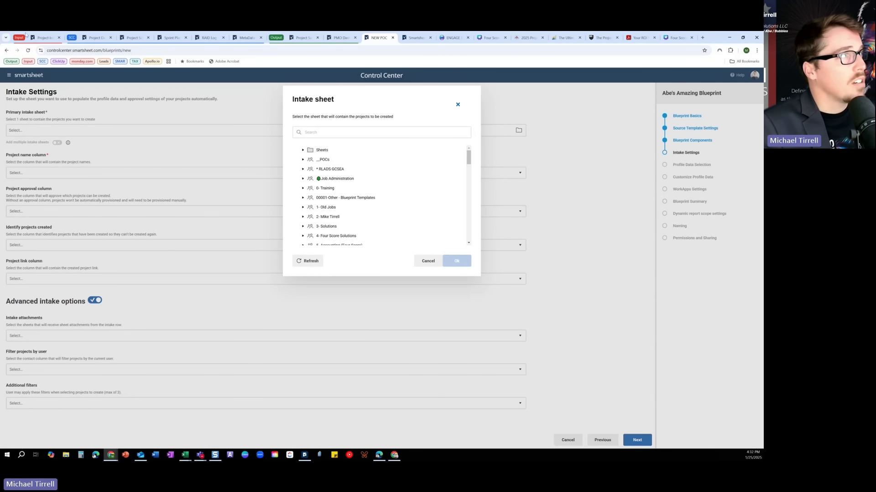
left_click(325, 134)
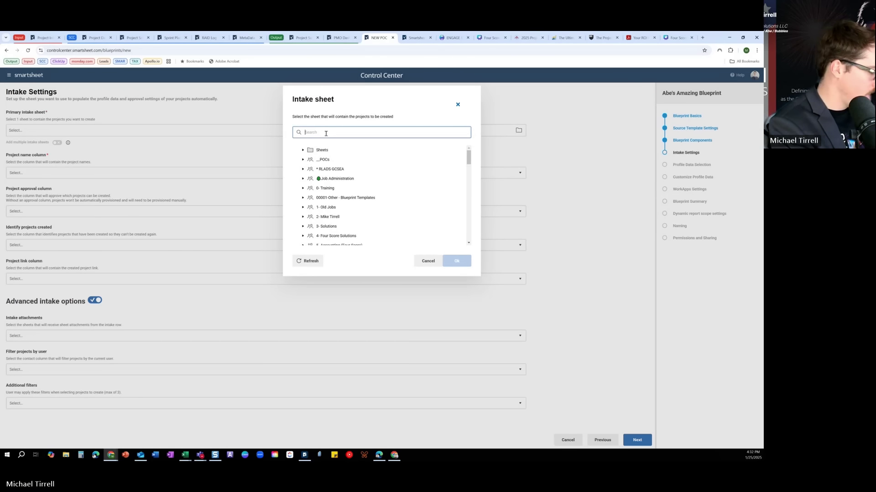
type("initi")
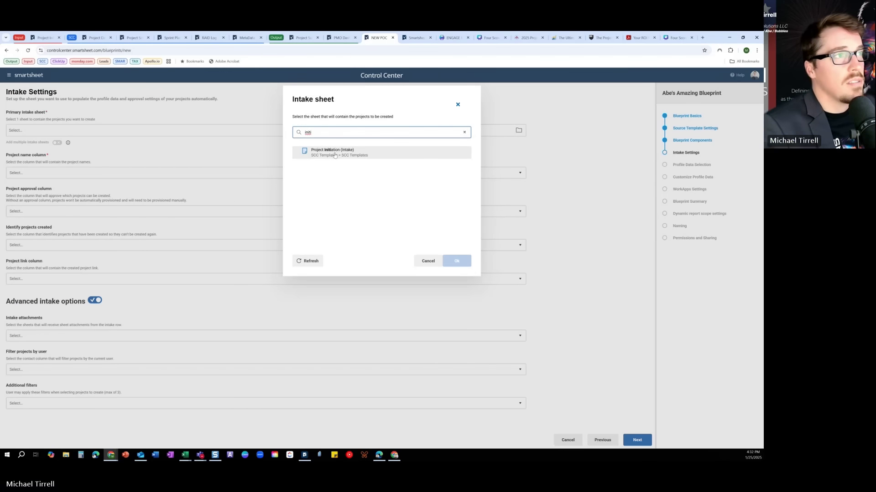
left_click(335, 153)
left_click(456, 260)
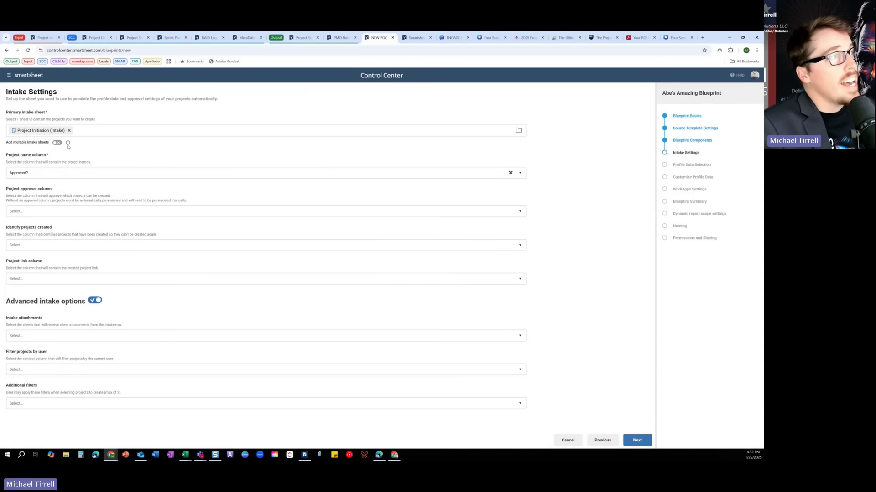
mouse_move(68, 143)
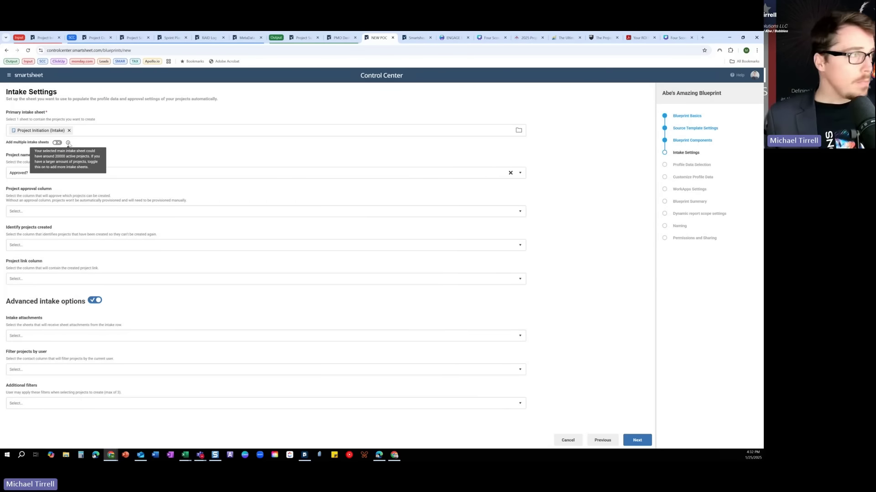
Set the project name column of the intake settings to Project Name.
left_click(125, 175)
scroll(56, 208, "down", 3)
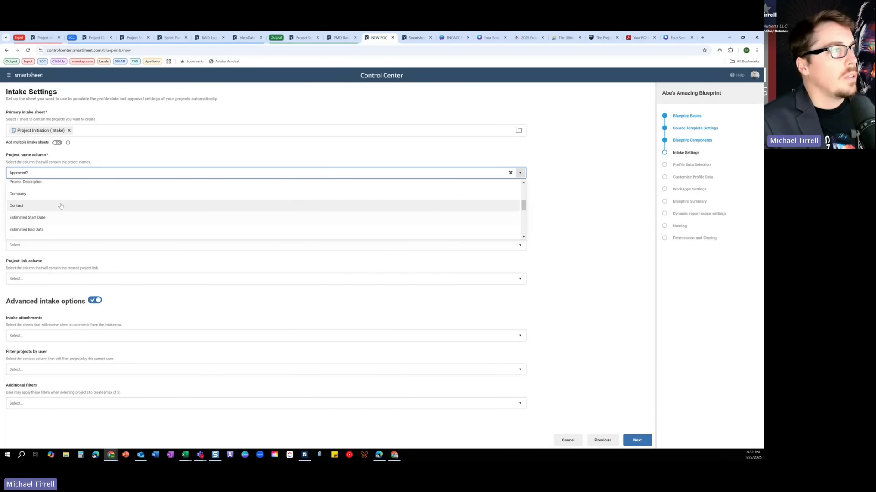
left_click(56, 200)
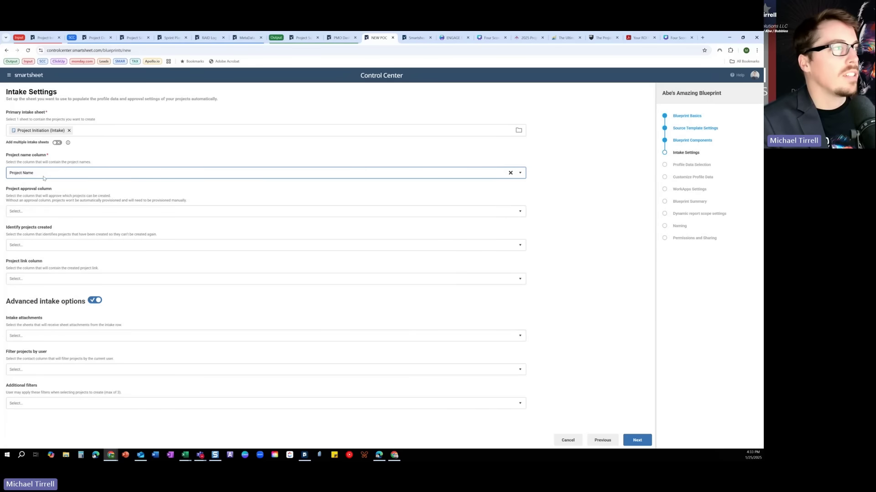
Set the project approval column to Approved? with approval value true, and check that column in the intake sheet.
left_click(48, 211)
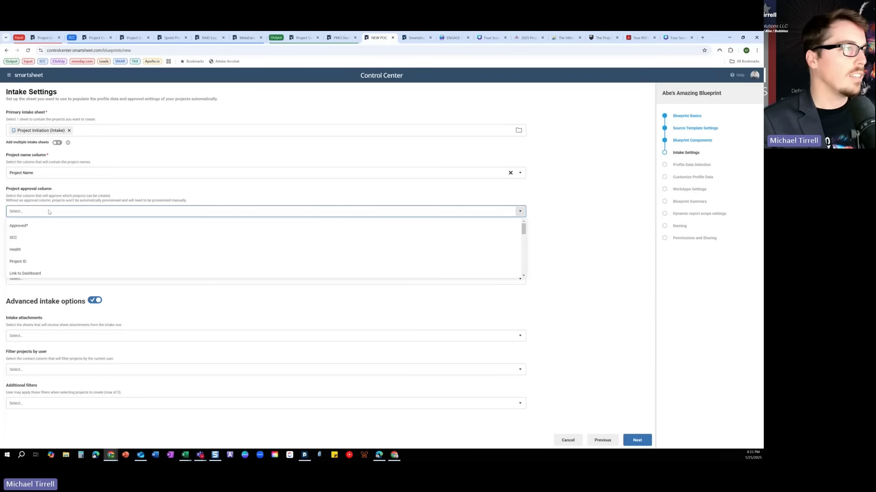
left_click(46, 226)
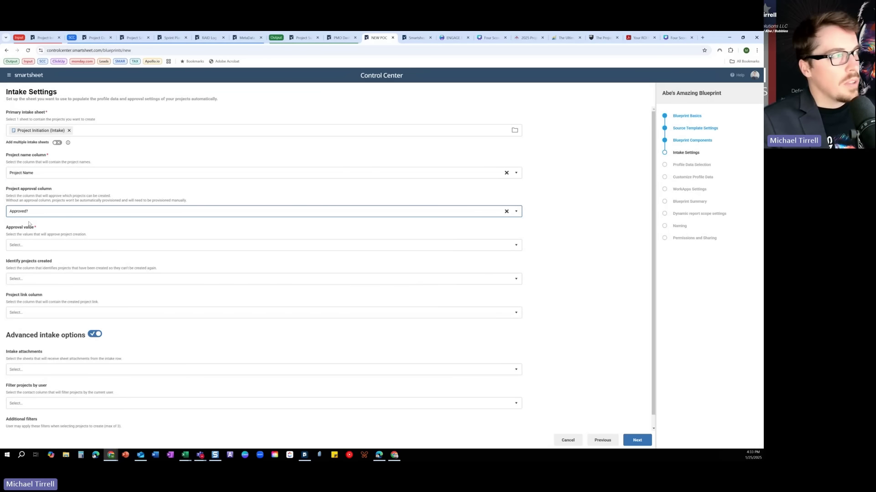
left_click(72, 246)
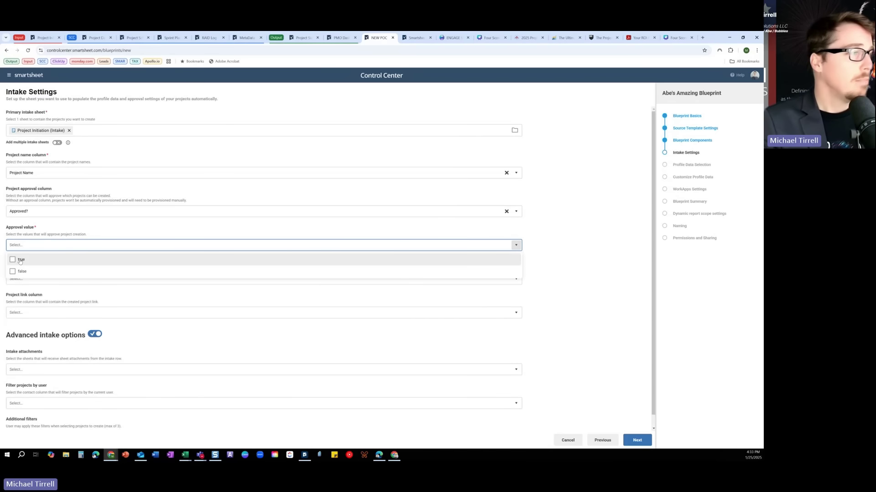
left_click(20, 261)
left_click(28, 248)
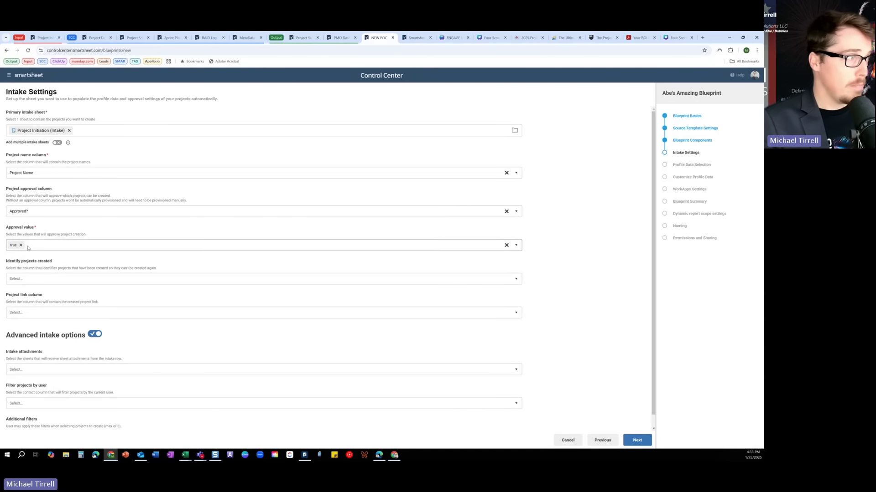
left_click(40, 35)
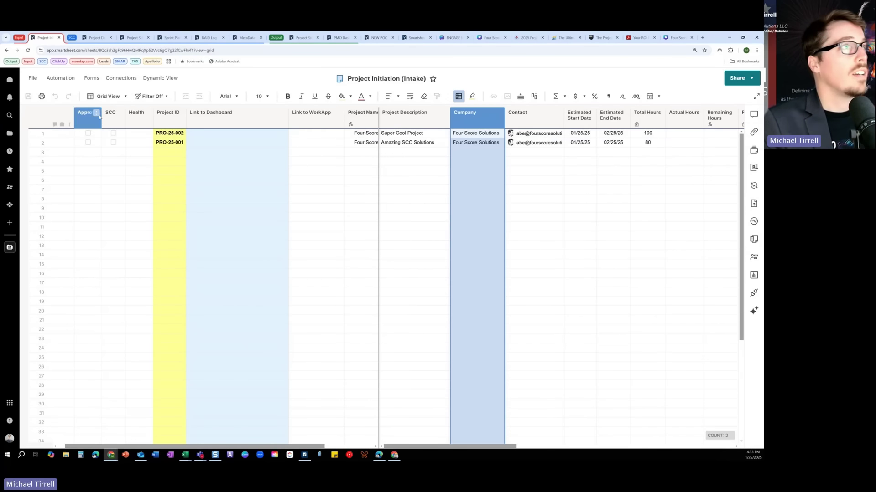
left_click(372, 37)
Identify created projects by the SCC column with created value true, and check that column in the intake sheet.
left_click(47, 279)
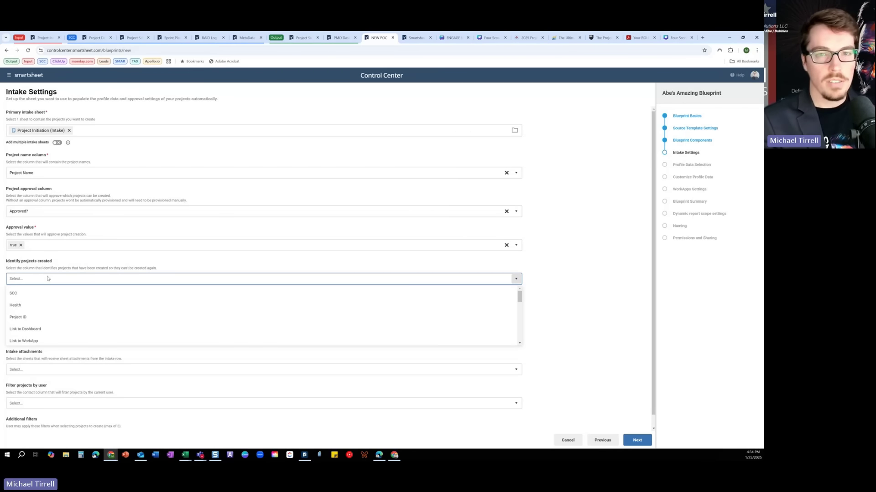
left_click(26, 293)
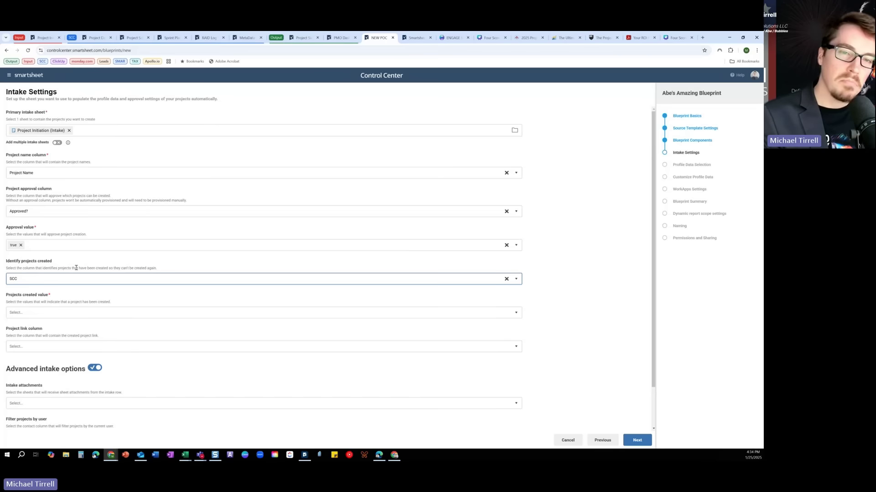
left_click(47, 315)
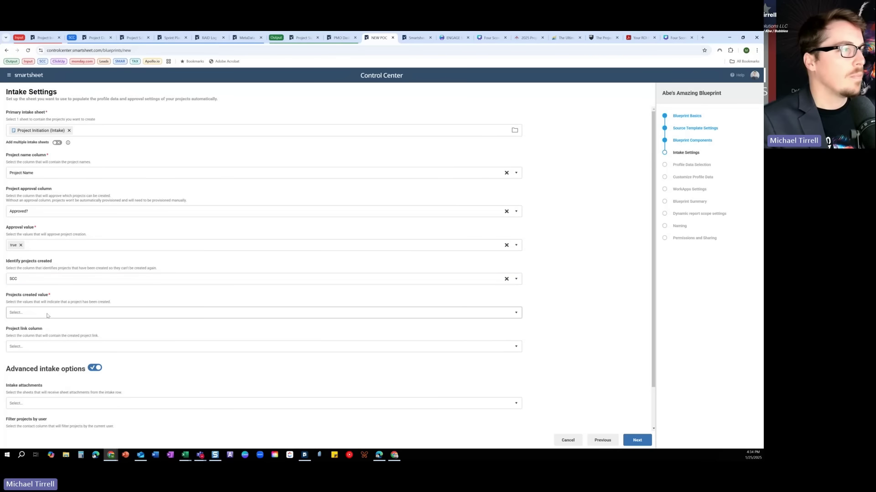
left_click(47, 316)
left_click(25, 327)
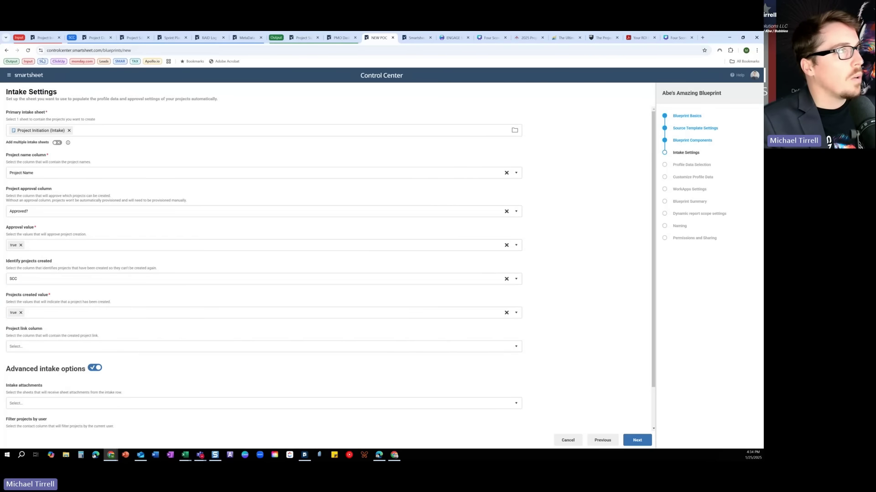
left_click(44, 38)
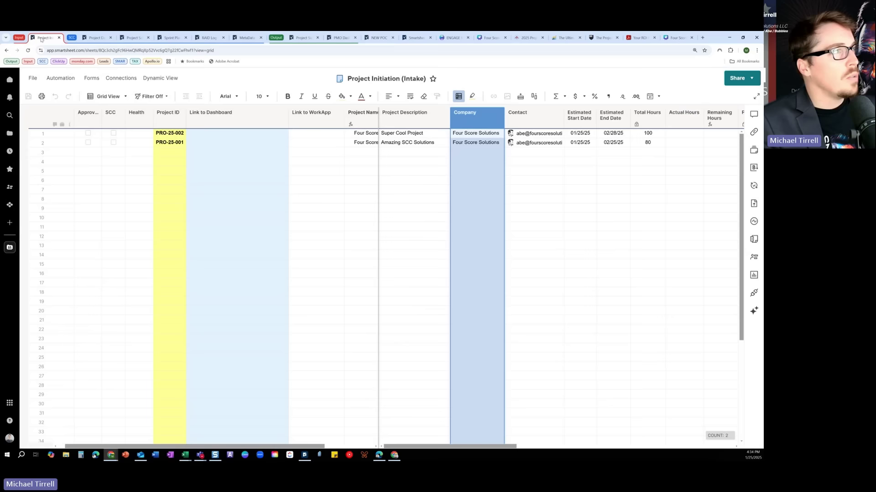
left_click(116, 134)
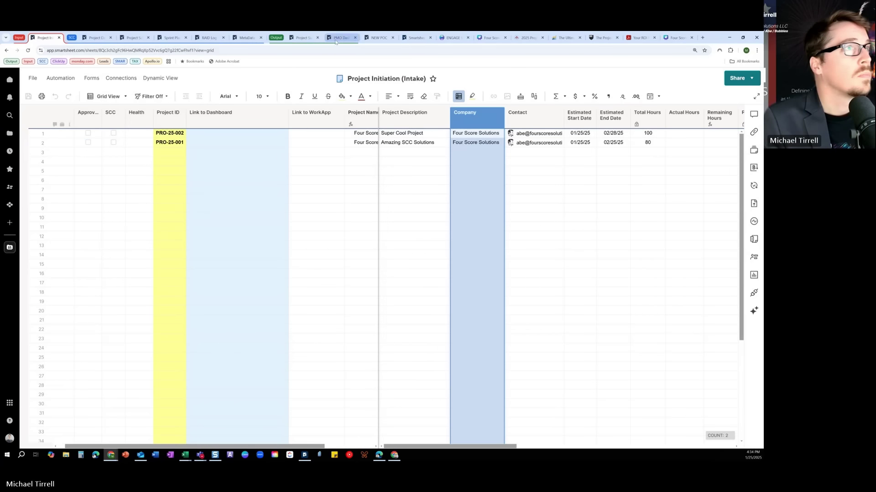
left_click(379, 38)
Set the project link column to Link to Dashboard and check that column in the intake sheet.
scroll(109, 306, "down", 2)
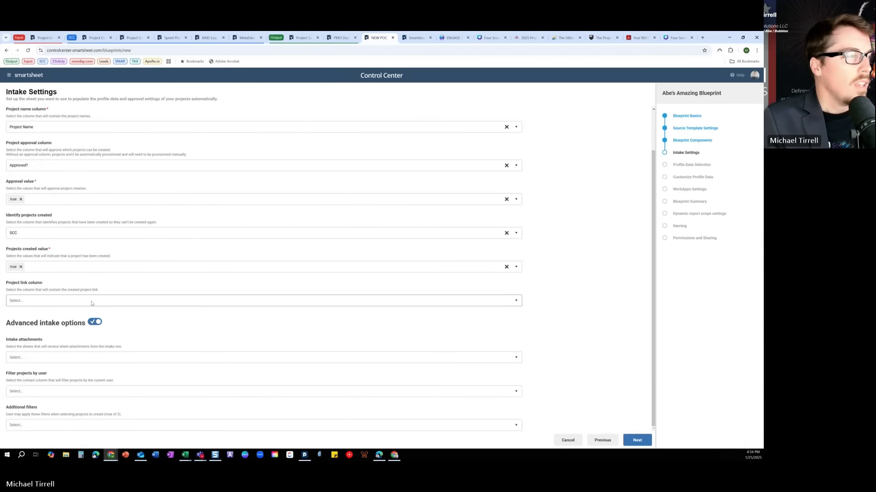
left_click(92, 304)
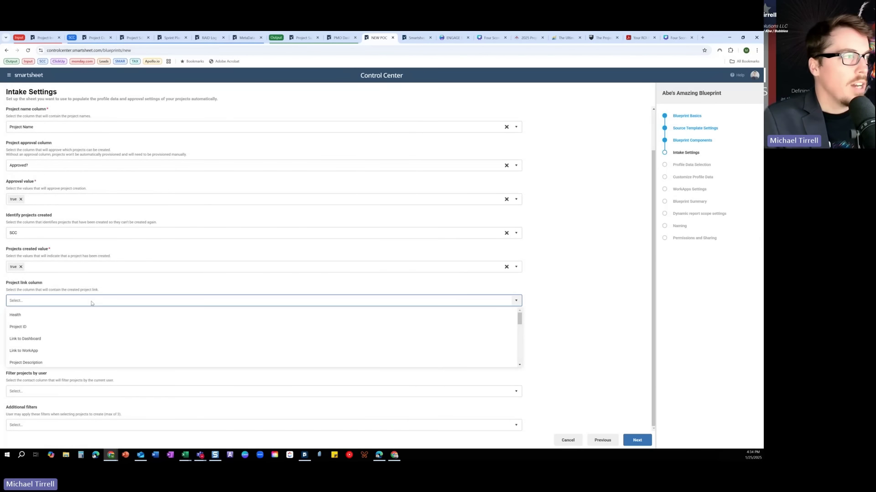
left_click(44, 340)
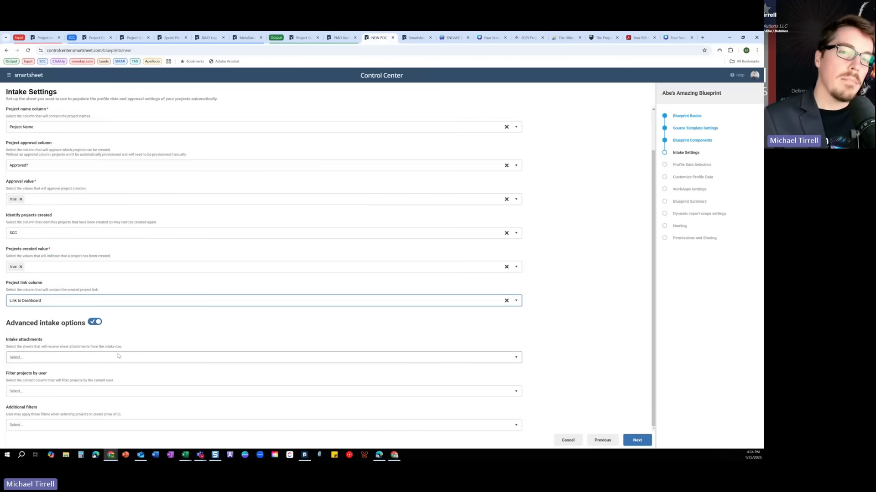
left_click(44, 37)
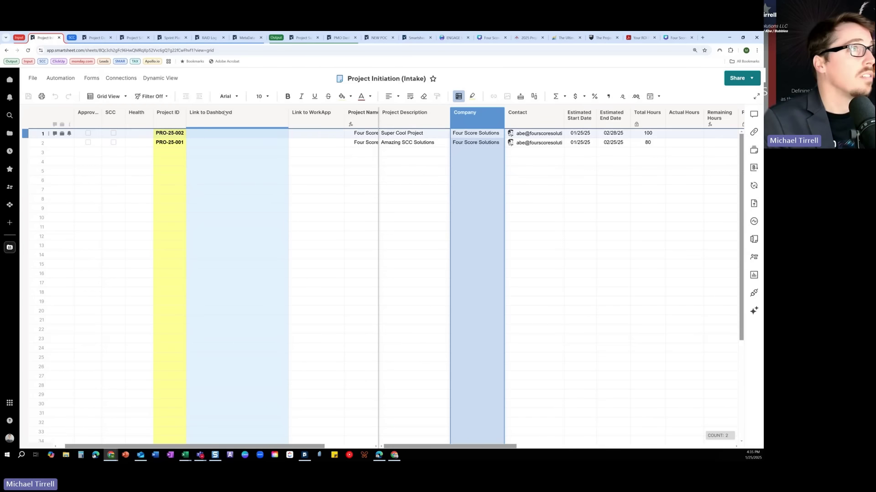
left_click(372, 38)
Choose Technical Requirements and Project Schedule as the sheets that receive intake attachments.
left_click(102, 358)
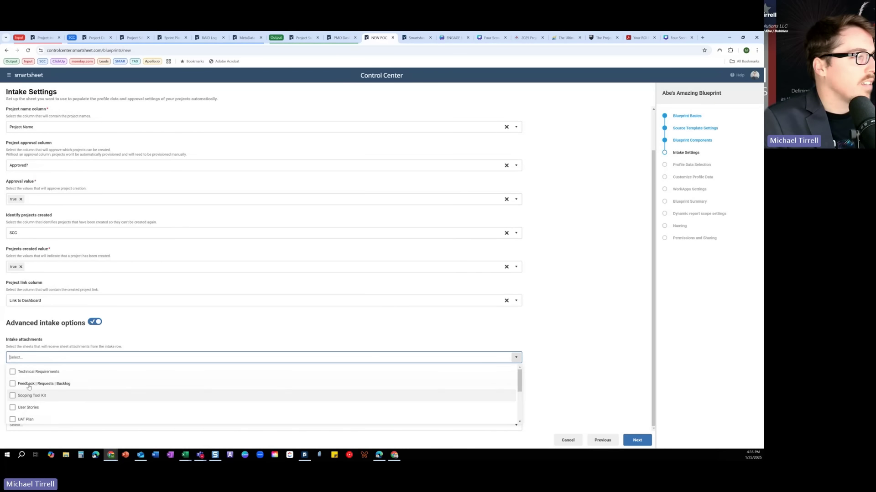
left_click(12, 373)
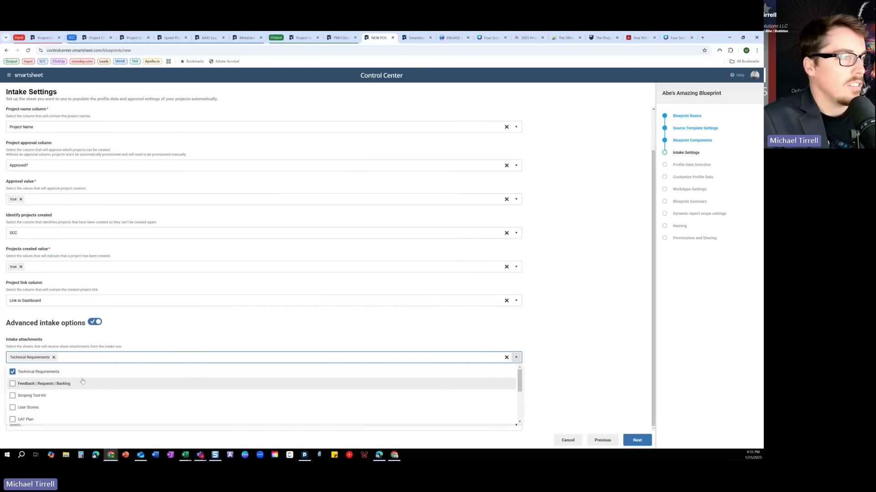
scroll(82, 381, "down", 1)
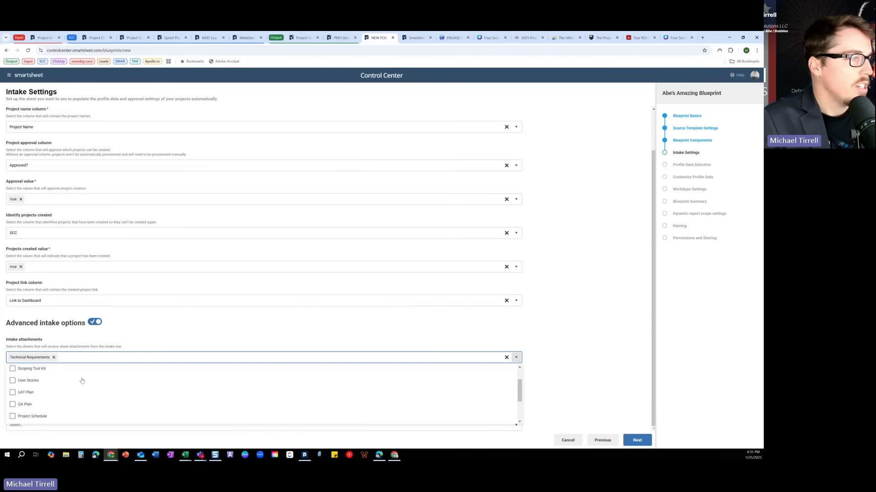
left_click(12, 414)
left_click(162, 334)
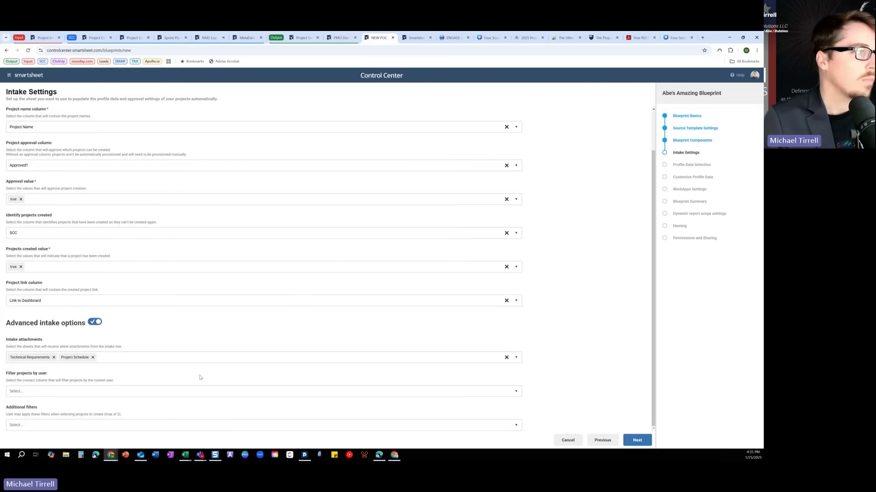
left_click(186, 391)
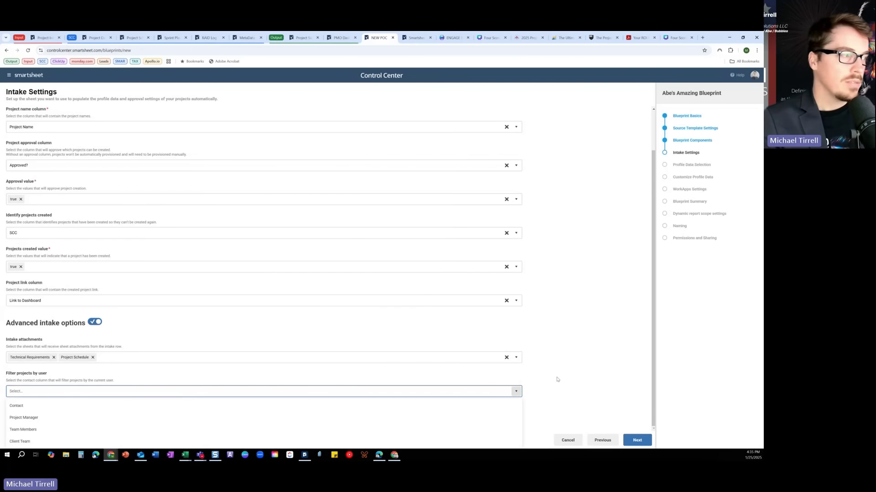
left_click(34, 418)
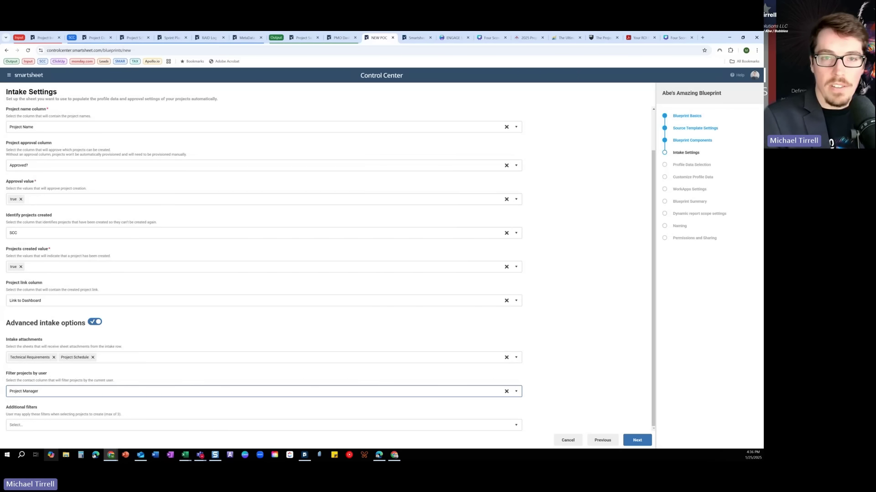
left_click(65, 391)
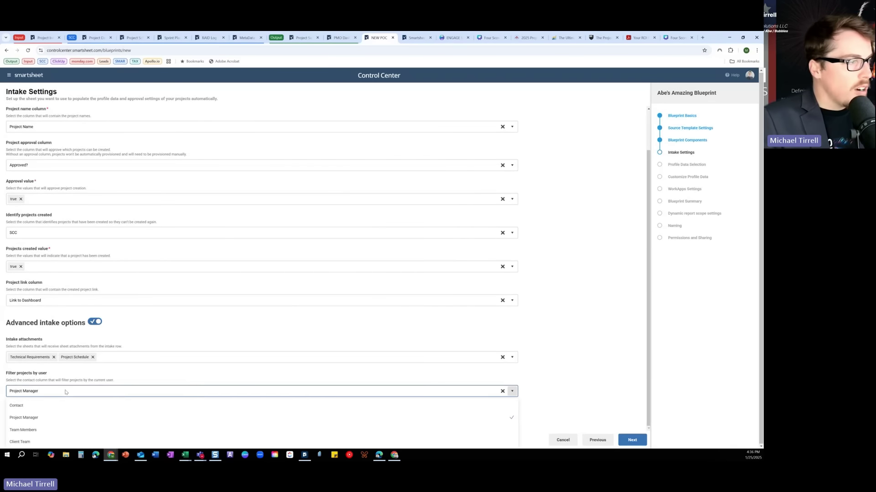
left_click(503, 393)
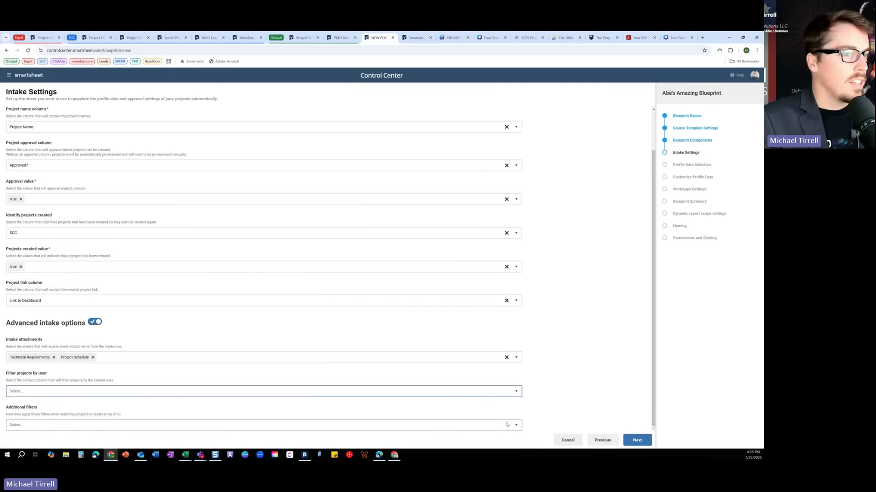
Add Company as an additional intake filter and continue to the profile data selection.
left_click(435, 425)
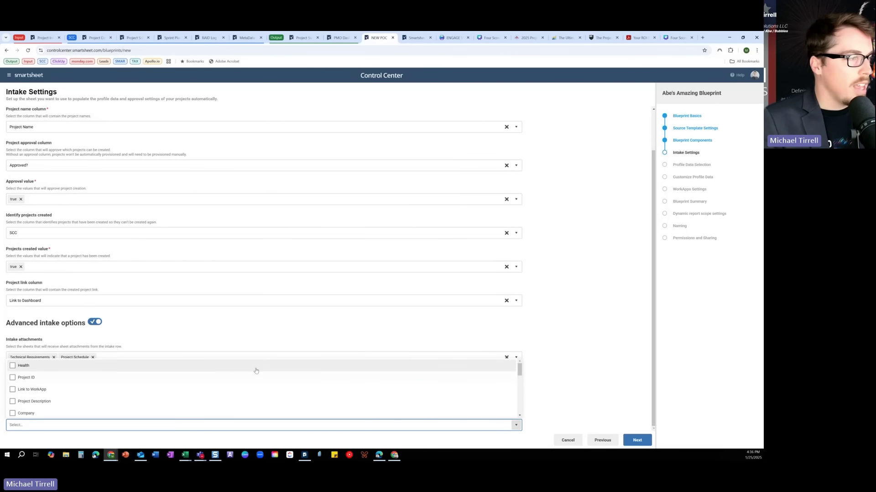
scroll(256, 371, "down", 5)
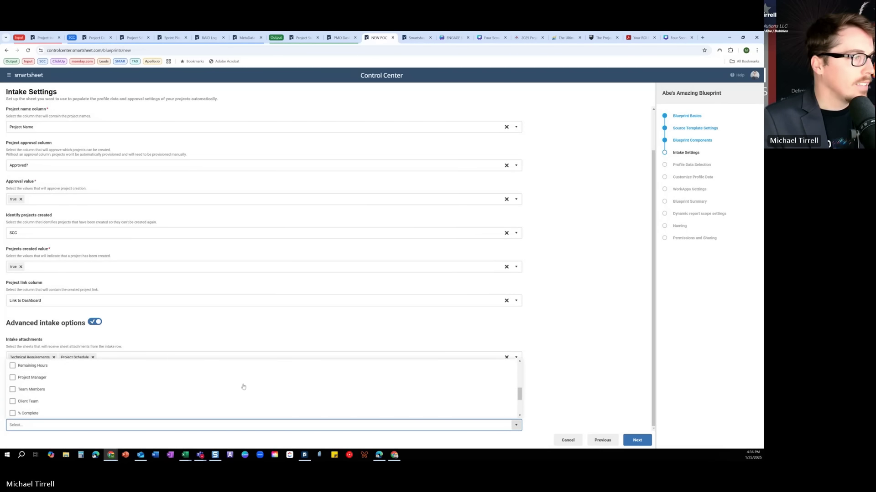
scroll(243, 387, "down", 3)
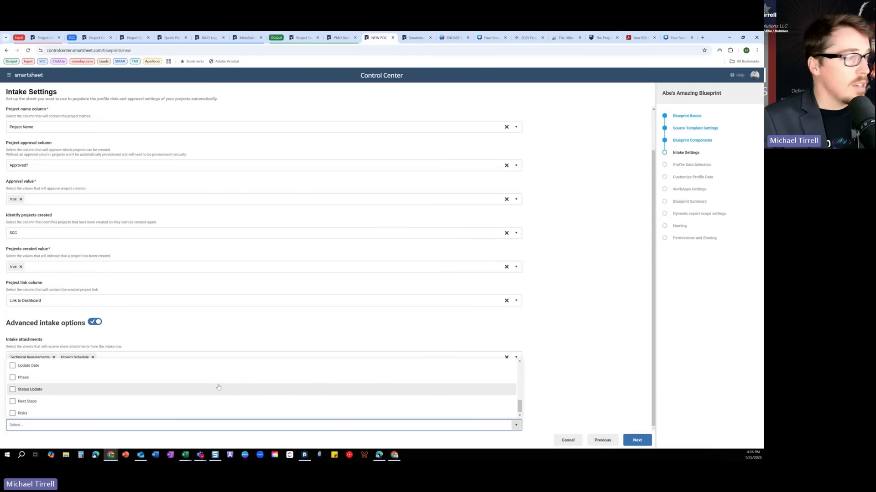
scroll(219, 385, "up", 3)
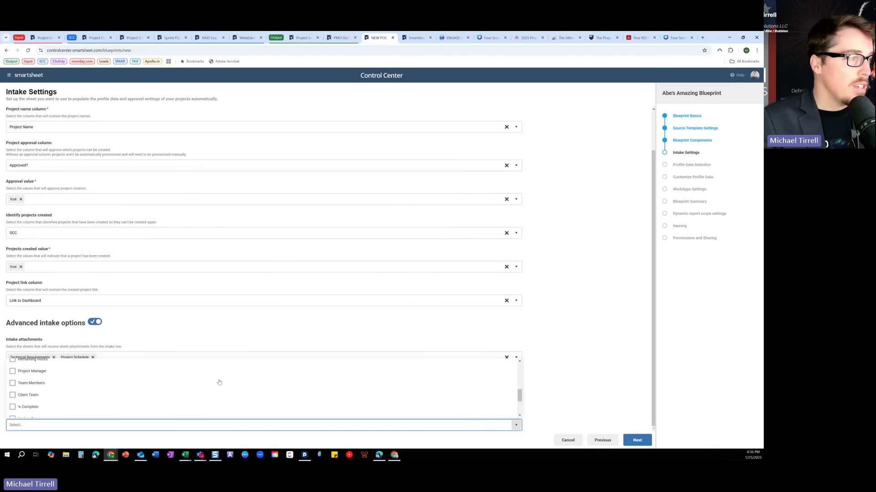
scroll(219, 382, "up", 1)
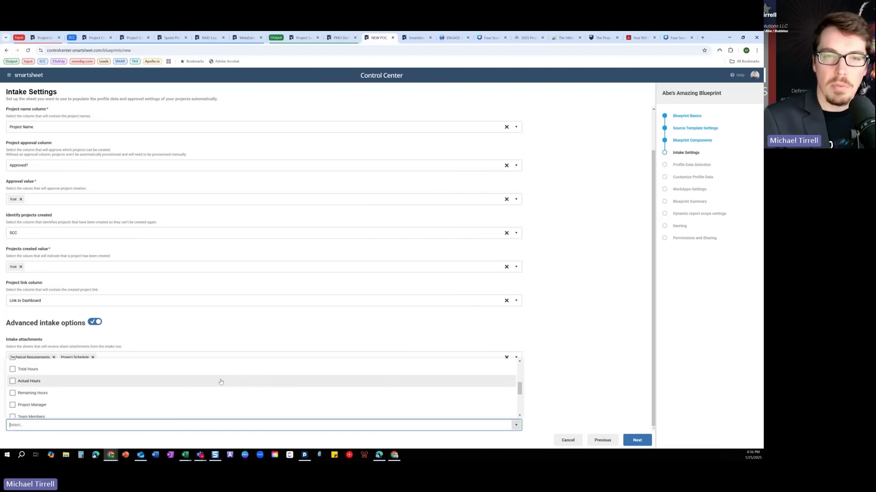
scroll(221, 382, "up", 5)
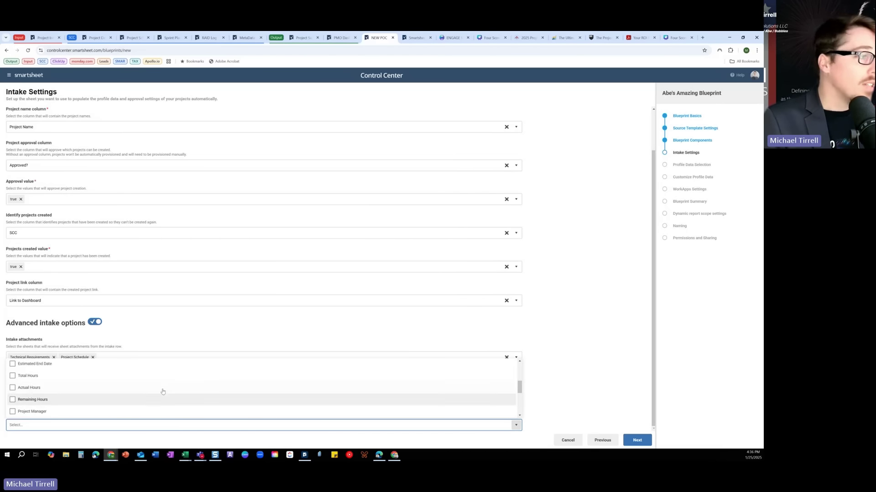
left_click(61, 413)
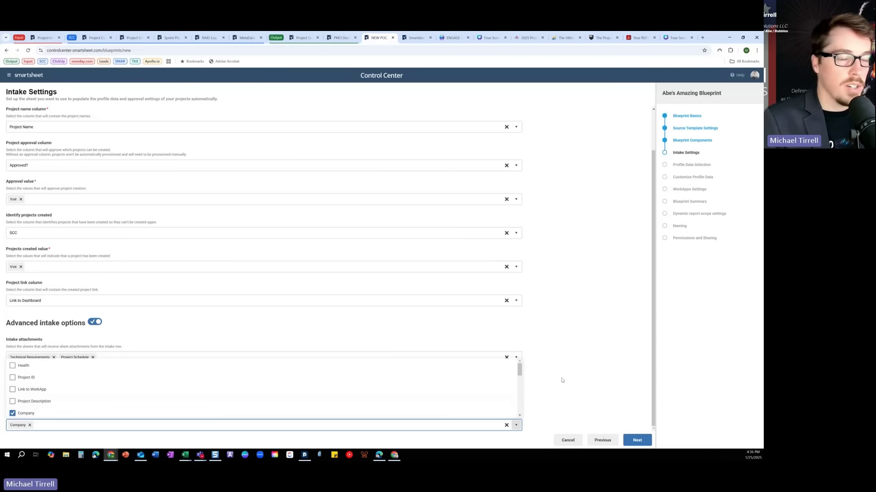
left_click(565, 374)
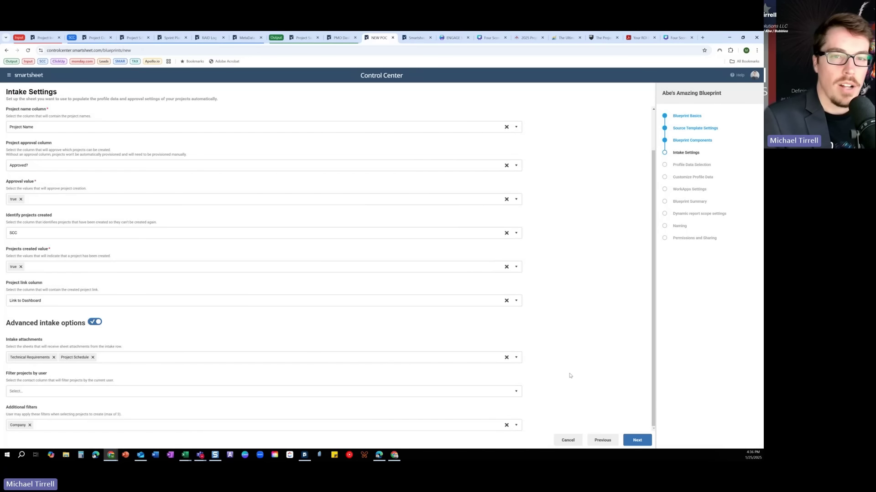
left_click(638, 441)
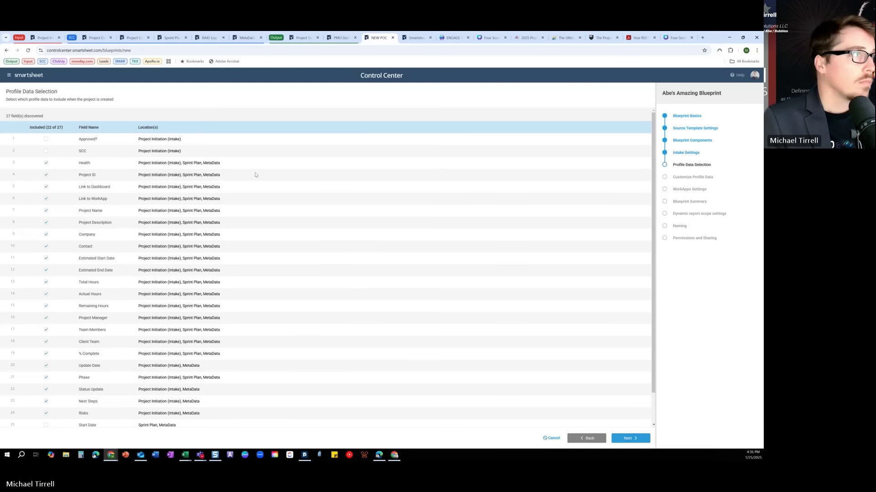
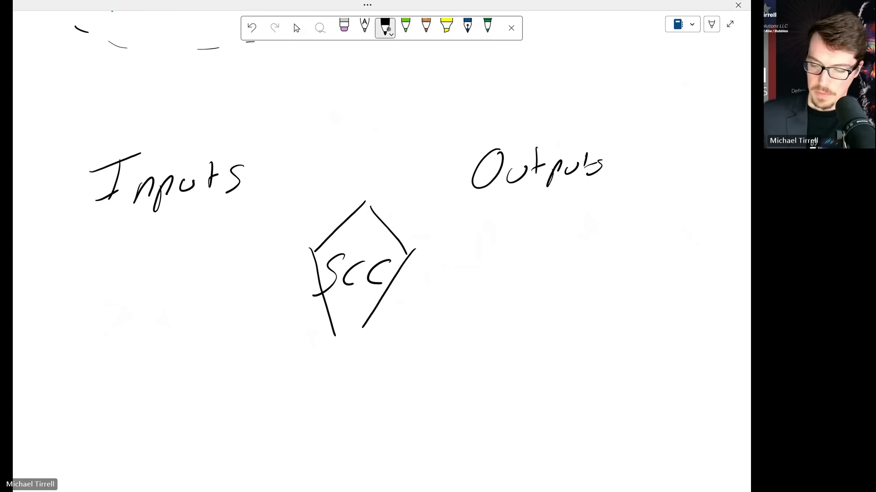
Draw a curved black arrow from Inputs to the SCC shape on the whiteboard.
mouse_move(267, 181)
left_mouse_down()
mouse_move(283, 172)
mouse_move(324, 224)
left_mouse_up()
left_click_drag(303, 205, 325, 225)
left_click_drag(323, 188, 326, 225)
Highlight the arrow, the word Inputs and the SCC label in yellow on the whiteboard.
left_click(446, 26)
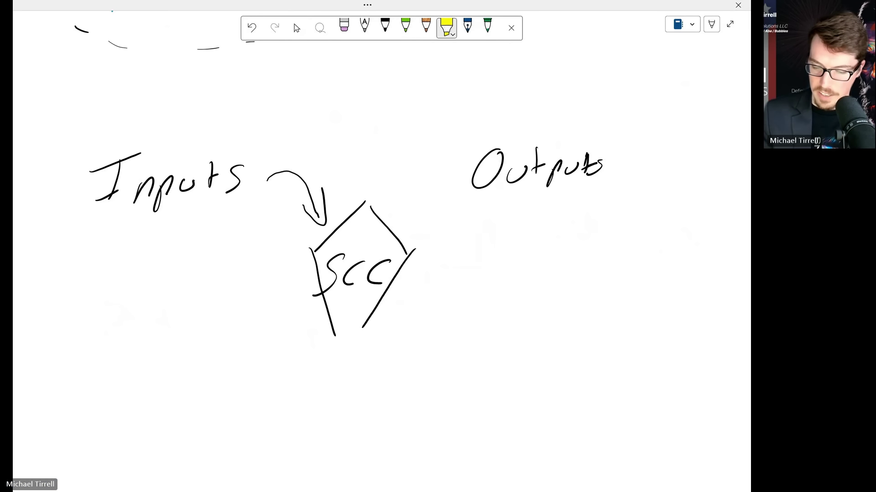
mouse_move(268, 174)
left_mouse_down()
mouse_move(287, 169)
mouse_move(319, 226)
mouse_move(327, 178)
left_mouse_up()
left_click_drag(292, 206, 320, 225)
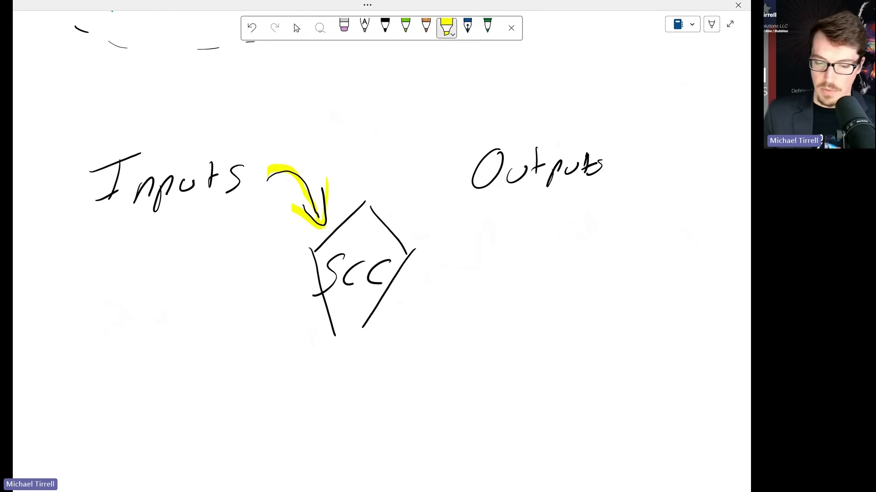
left_click_drag(92, 181, 221, 179)
left_click_drag(287, 274, 420, 273)
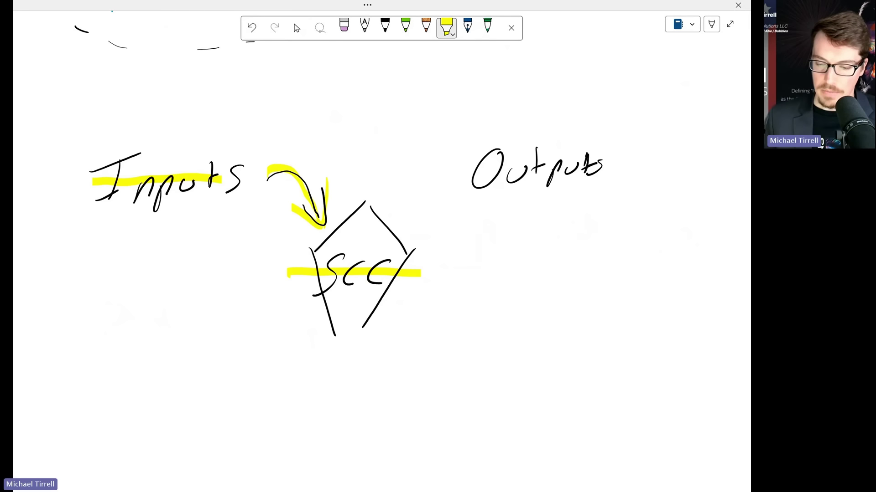
Draw a black line from the SCC shape towards Outputs on the whiteboard.
left_click(385, 26)
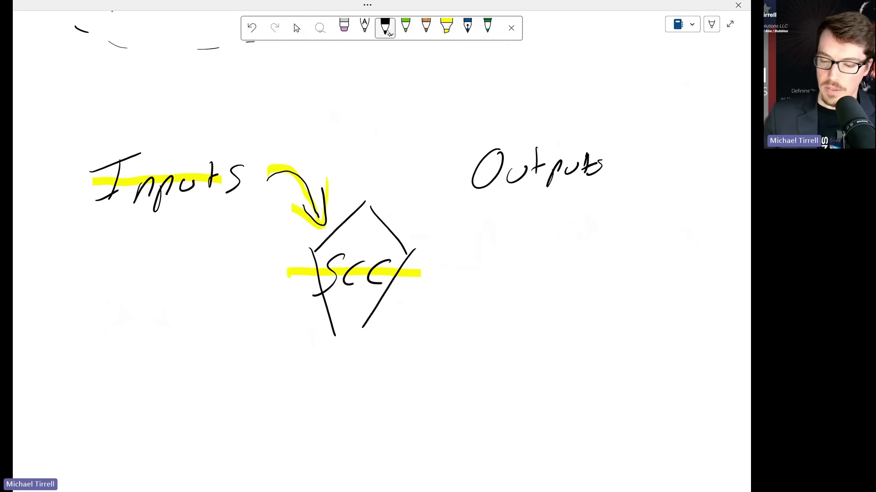
mouse_move(391, 230)
left_mouse_down()
mouse_move(454, 167)
mouse_move(451, 191)
left_mouse_up()
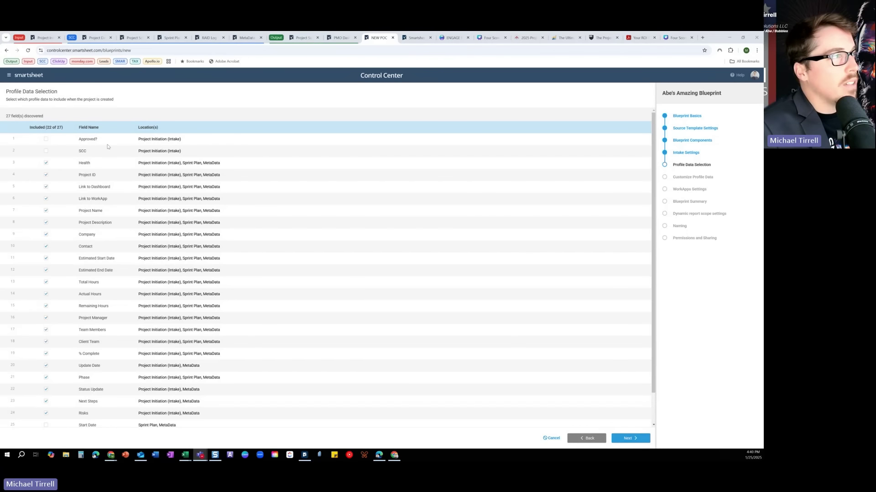
Return to Control Center and review the discovered profile data fields and their source locations.
scroll(107, 146, "down", 2)
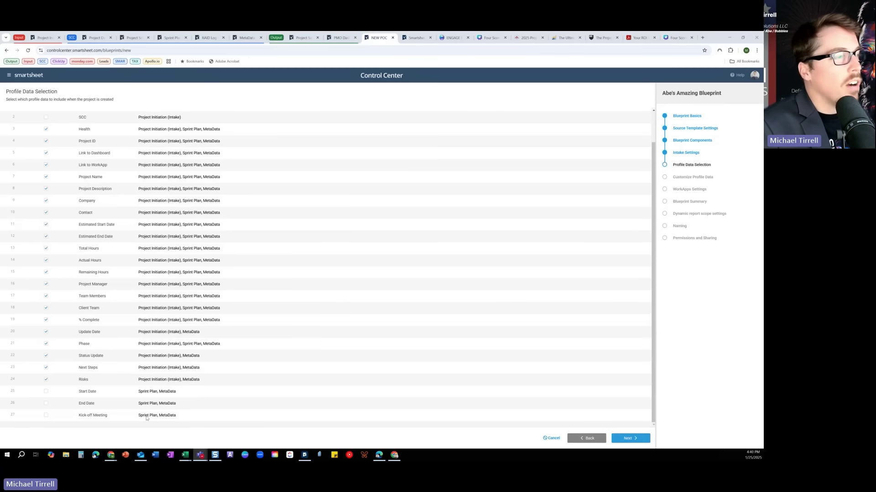
scroll(199, 143, "up", 2)
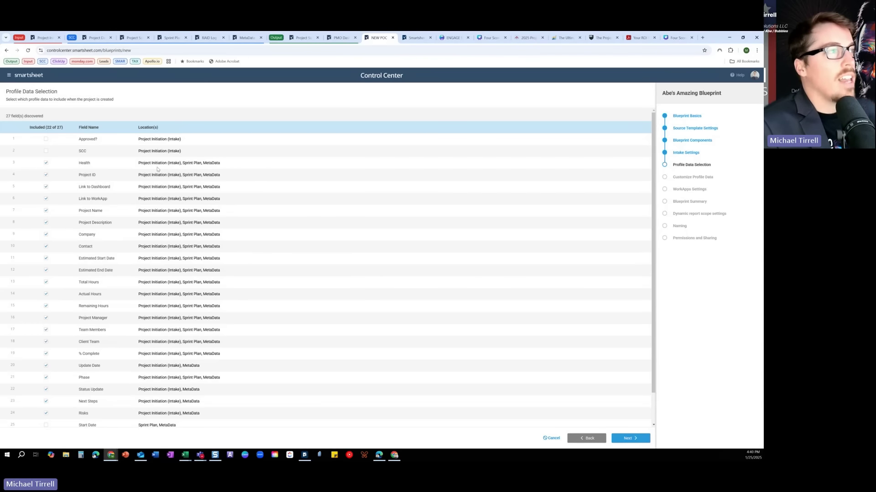
scroll(160, 157, "down", 2)
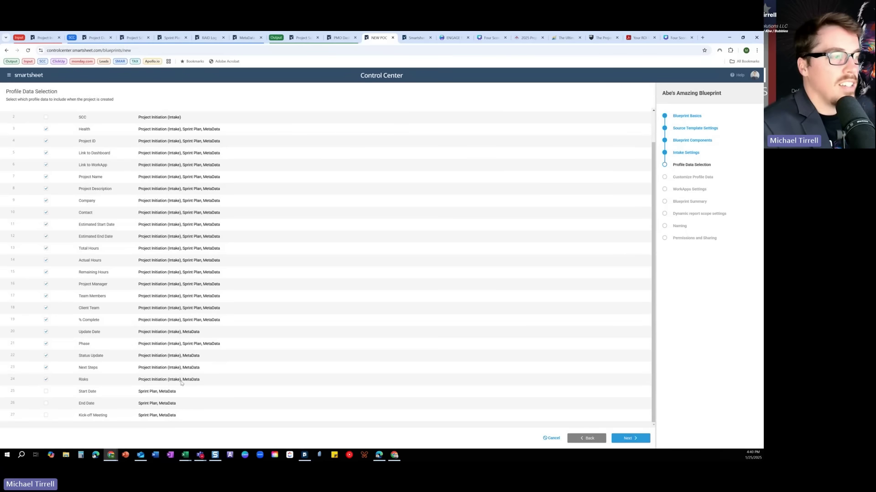
scroll(202, 286, "up", 2)
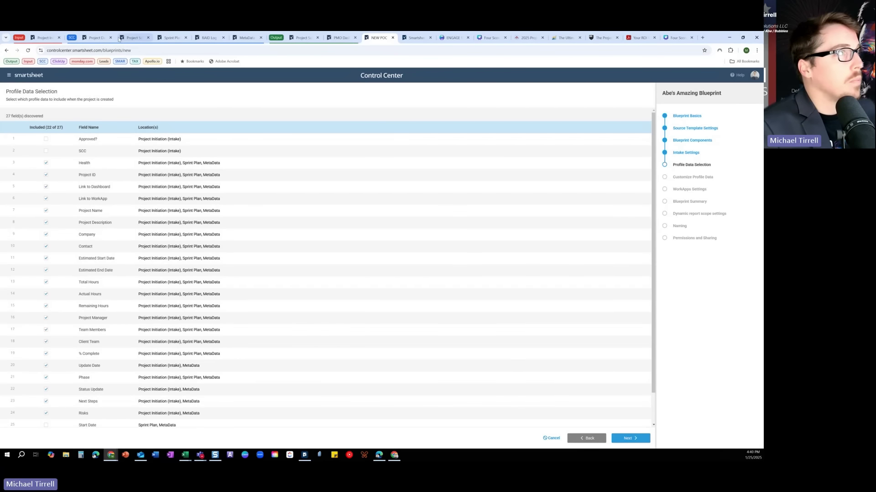
Examine the columns of the Project Initiation (Intake) sheet from Approved? through Risks.
left_click(44, 38)
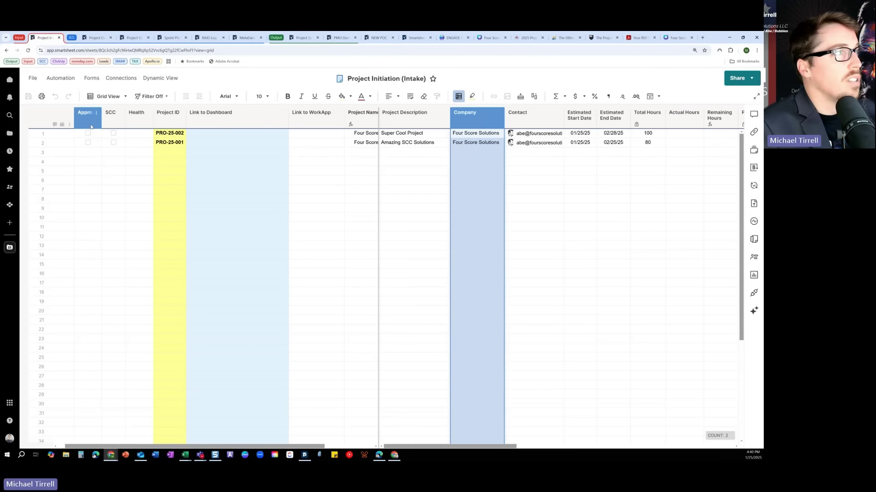
scroll(514, 182, "right", 3)
scroll(515, 183, "right", 3)
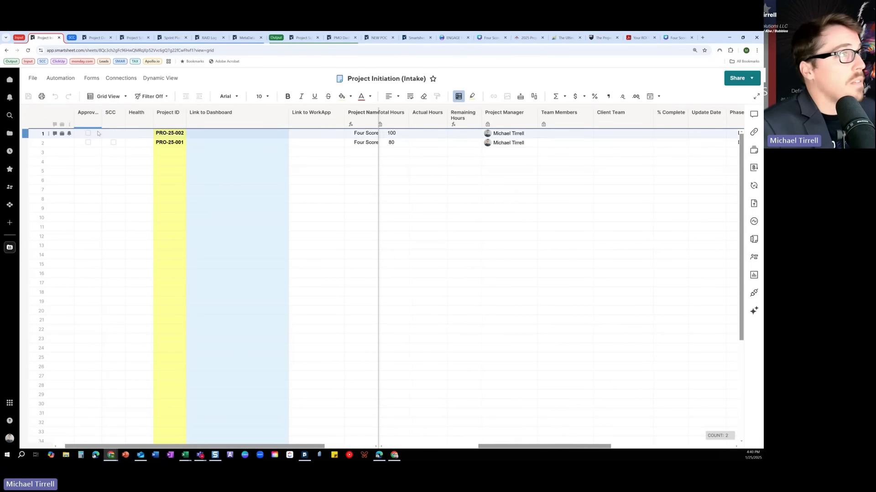
scroll(572, 227, "right", 3)
scroll(573, 227, "right", 3)
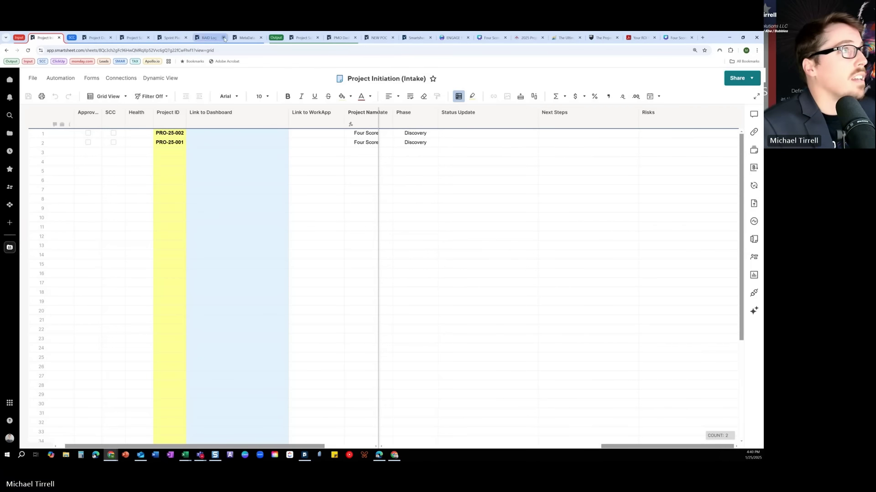
Compare the intake columns with the fields and locations listed in the blueprint's profile data selection.
left_click(378, 37)
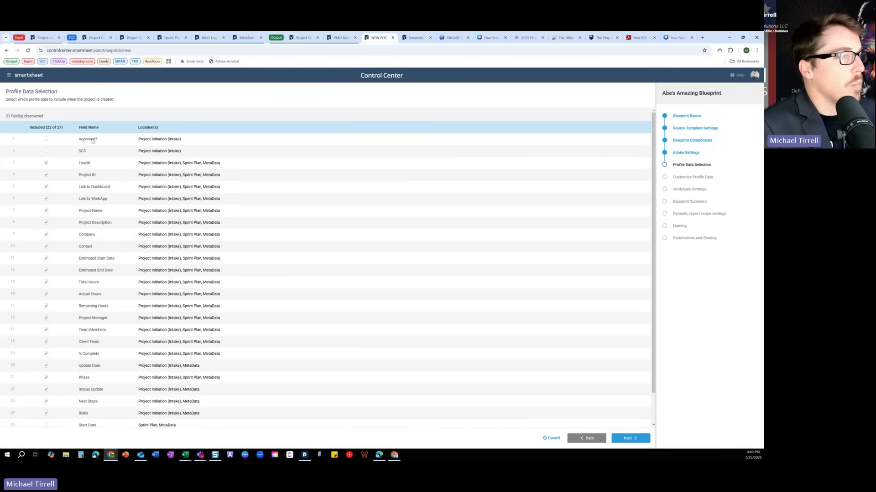
scroll(107, 207, "down", 2)
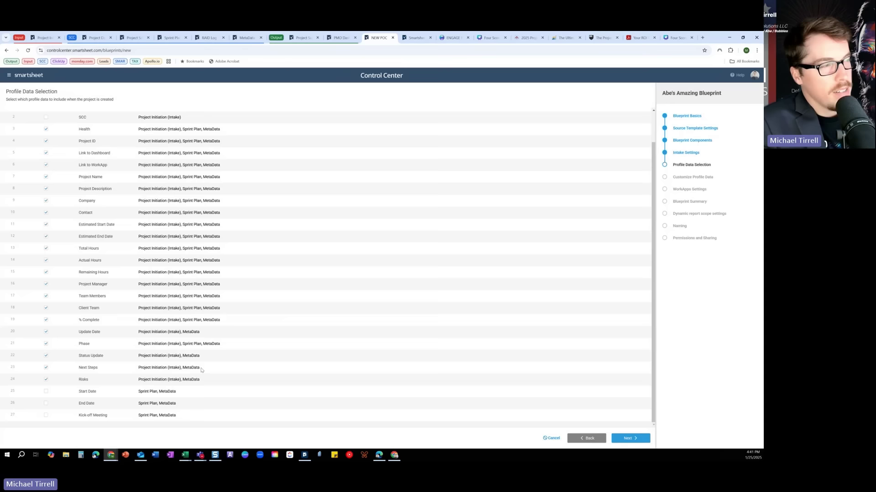
scroll(213, 184, "up", 2)
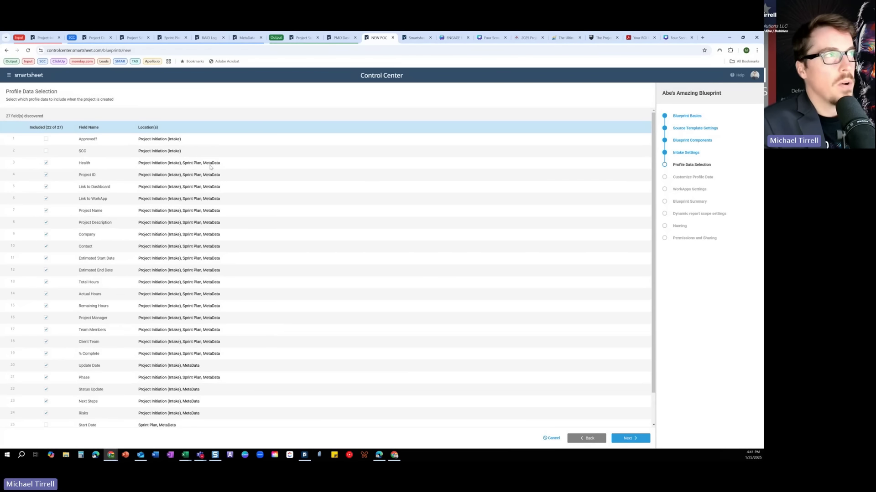
In the MetaData sheet, select the intake-sourced summary rows and the Project Schedule rows from Health to % Complete.
left_click(245, 39)
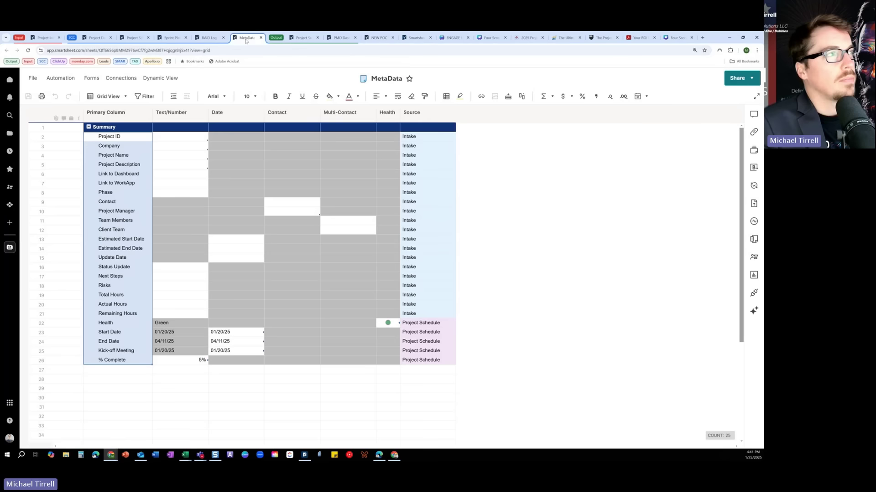
left_click(250, 236)
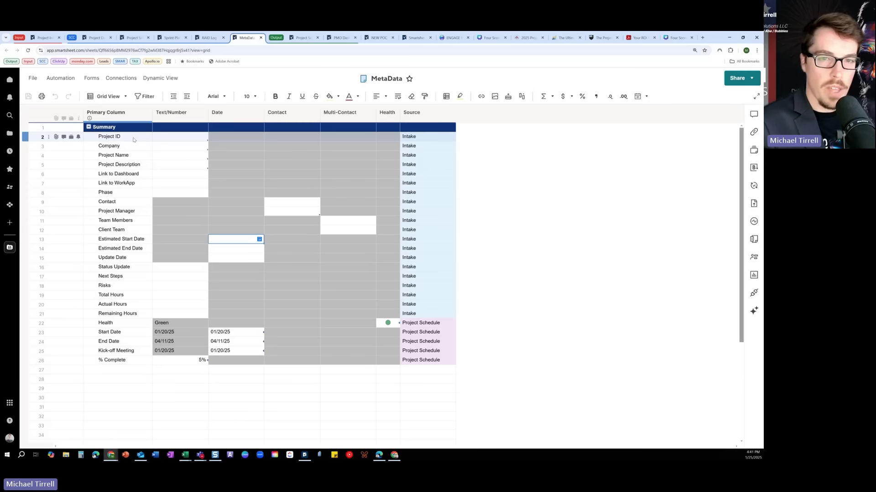
left_click_drag(134, 140, 430, 314)
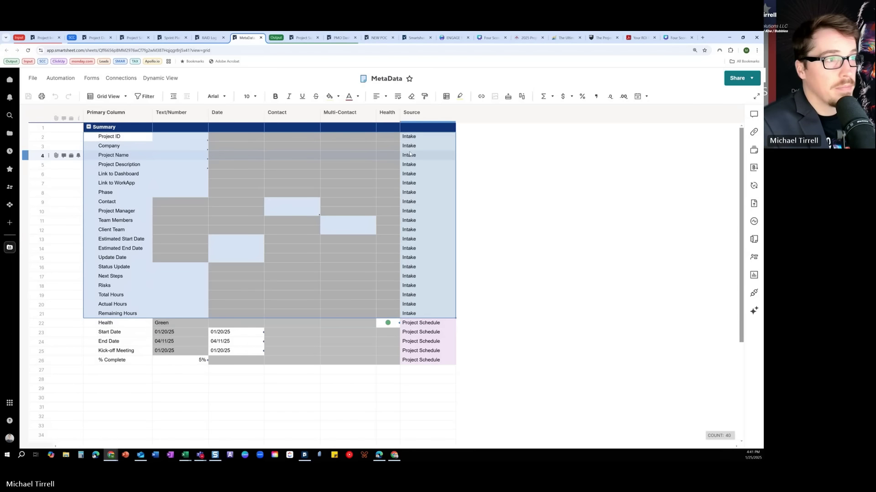
mouse_move(137, 324)
left_mouse_down()
mouse_move(134, 362)
mouse_move(427, 363)
left_mouse_up()
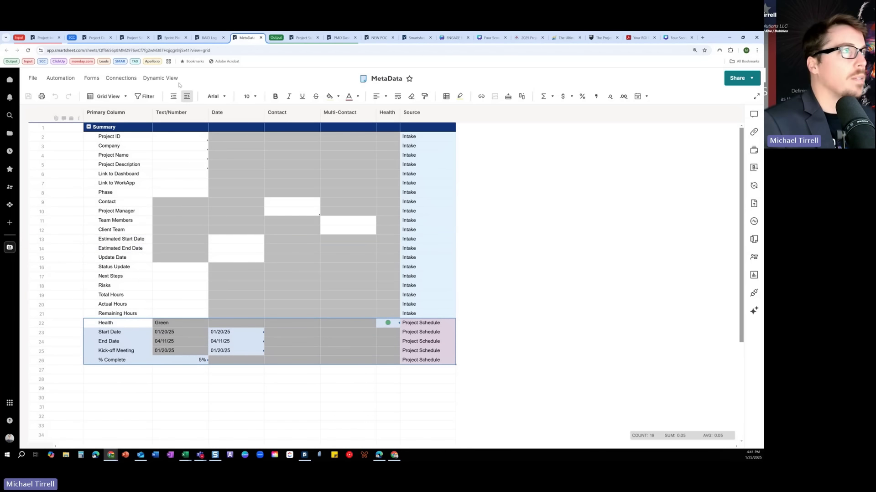
In the Sprint Plan sheet, select the intake-sourced summary fields and the Project Plan fields from Health to % Complete.
left_click(172, 38)
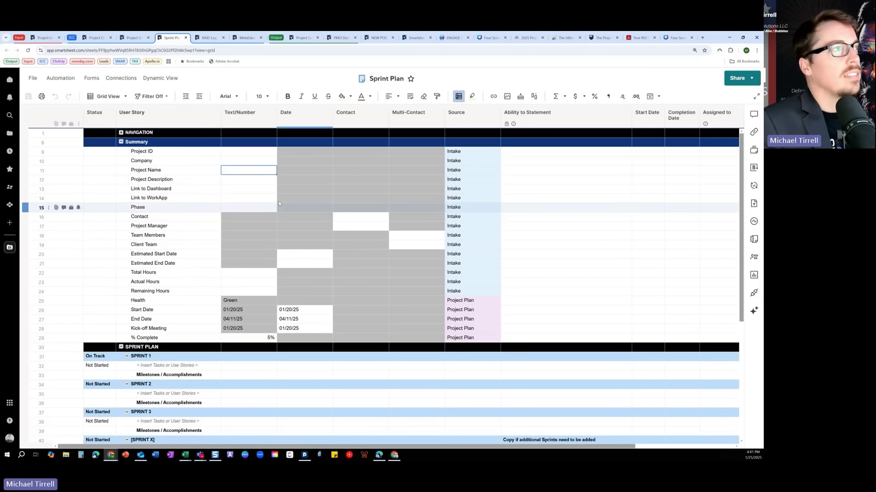
left_click(151, 152)
left_click_drag(150, 152, 174, 295)
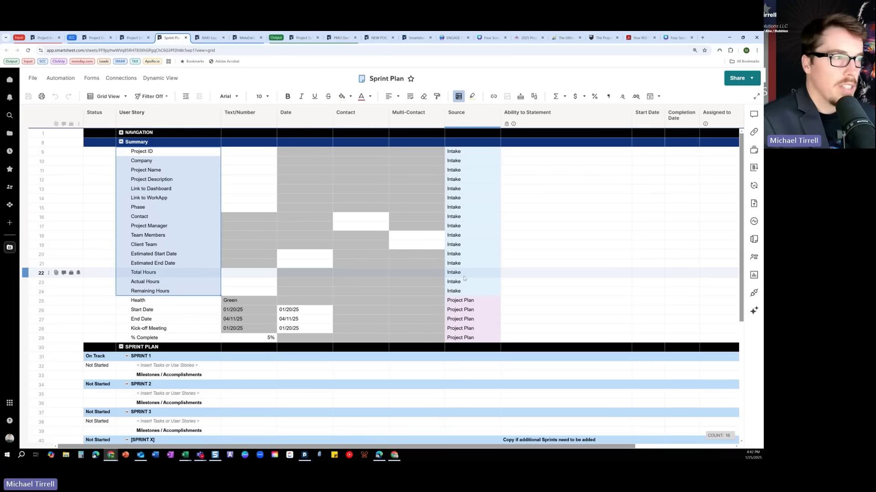
left_click_drag(151, 301, 168, 338)
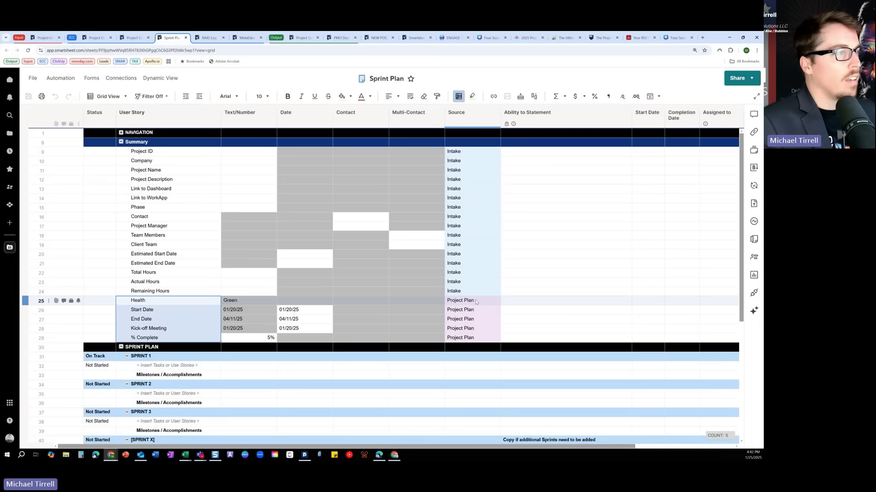
Trace the Project ID field across the Project Initiation (Intake), Sprint Plan and MetaData sheets, and return to the blueprint's profile data selection.
left_click(247, 37)
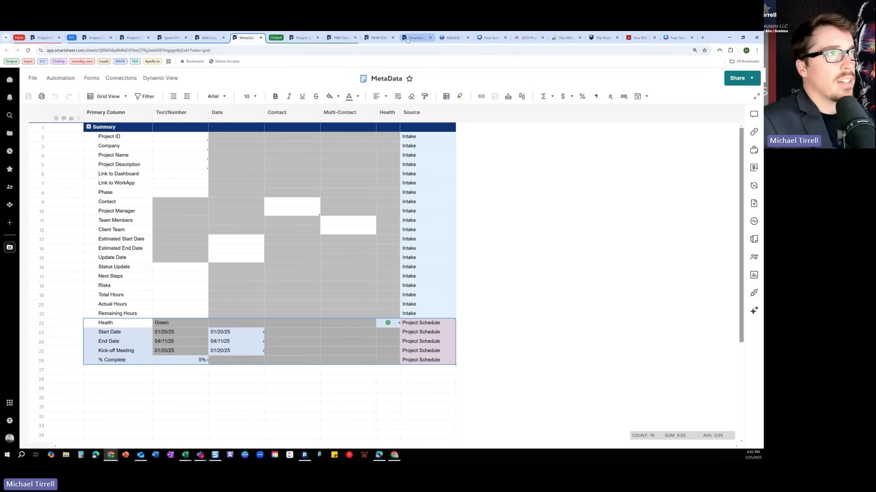
left_click(379, 38)
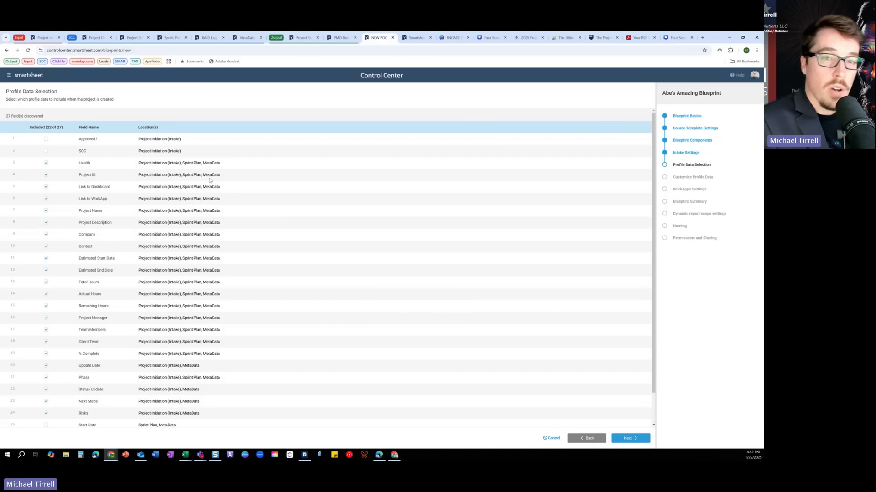
left_click(49, 39)
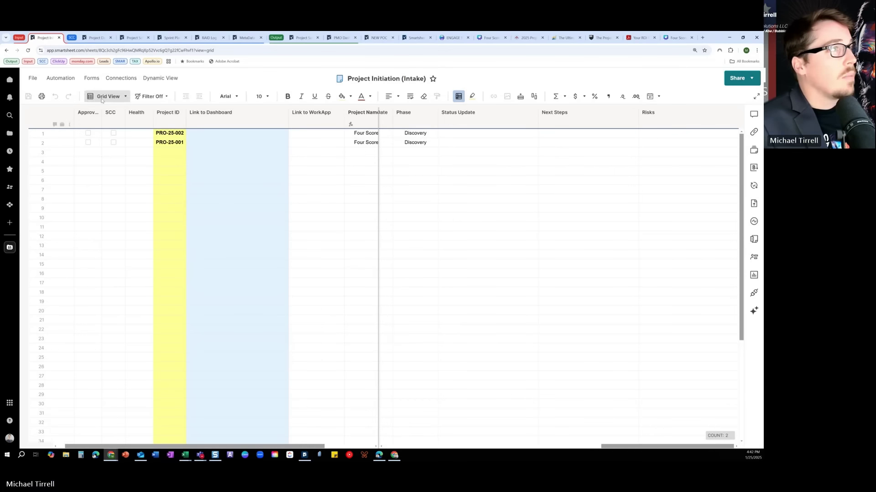
left_click(157, 119)
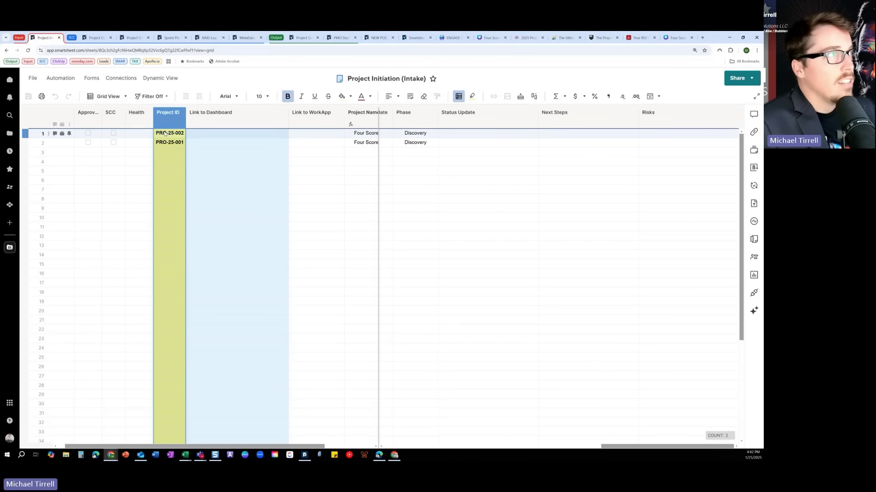
left_click(172, 38)
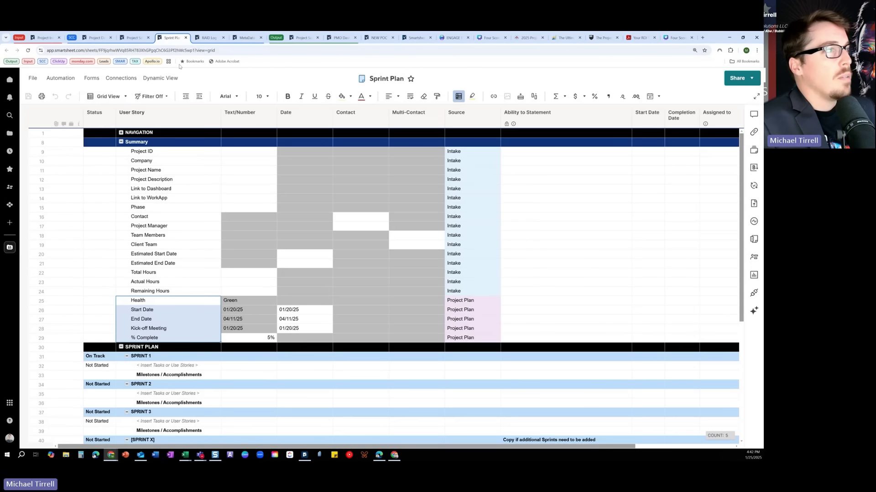
left_click(156, 153)
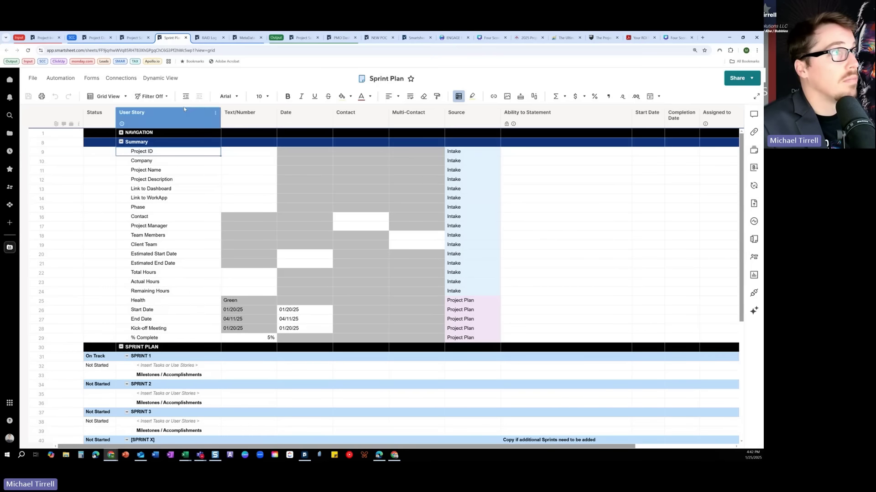
left_click(246, 37)
left_click(130, 139)
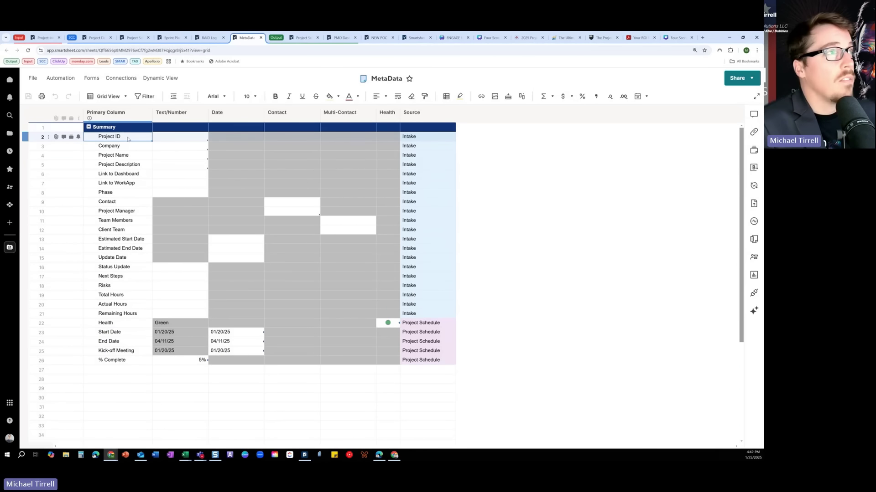
left_click(378, 38)
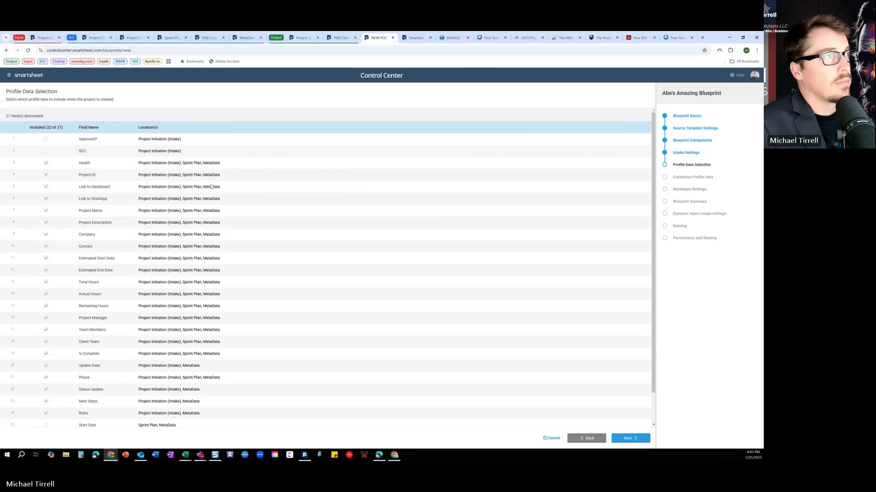
Review the blueprint's listed profile fields and their locations against the summary rows of the Sprint Plan sheet.
scroll(98, 408, "down", 2)
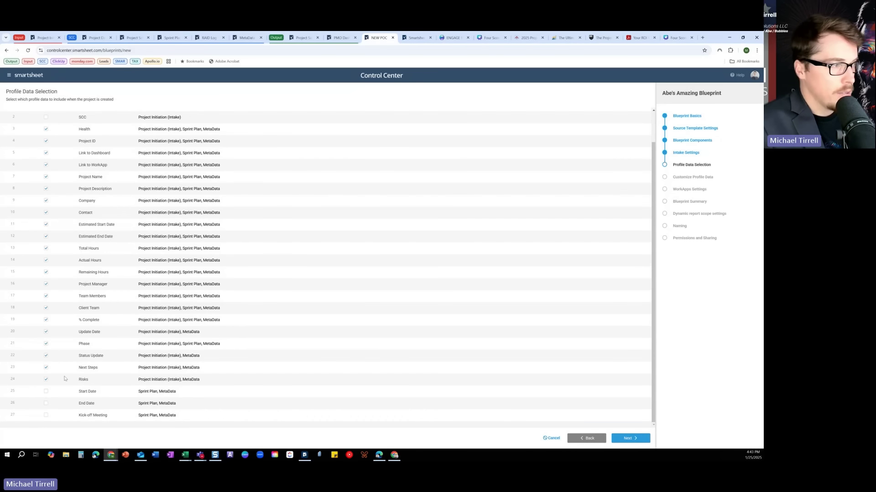
scroll(129, 289, "up", 2)
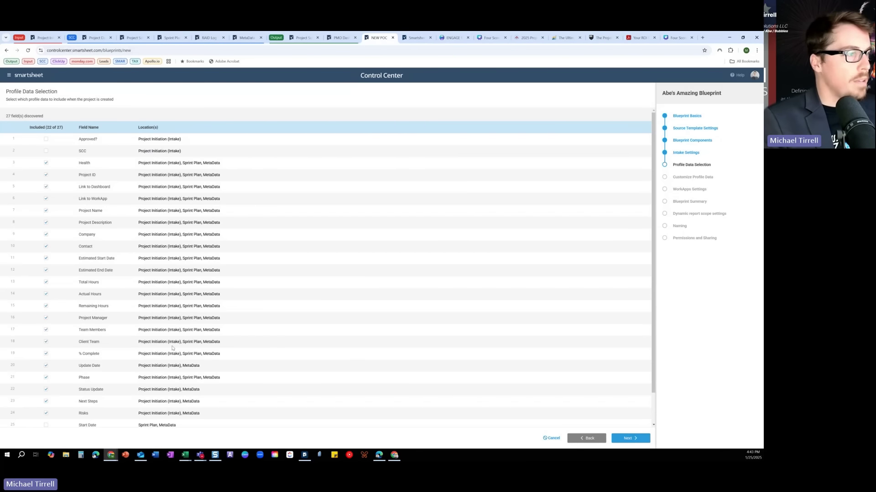
scroll(172, 347, "down", 2)
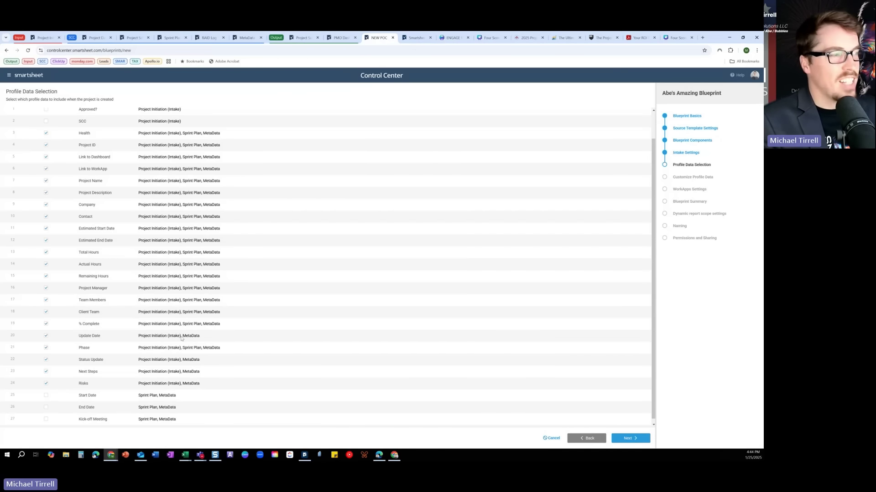
left_click(172, 37)
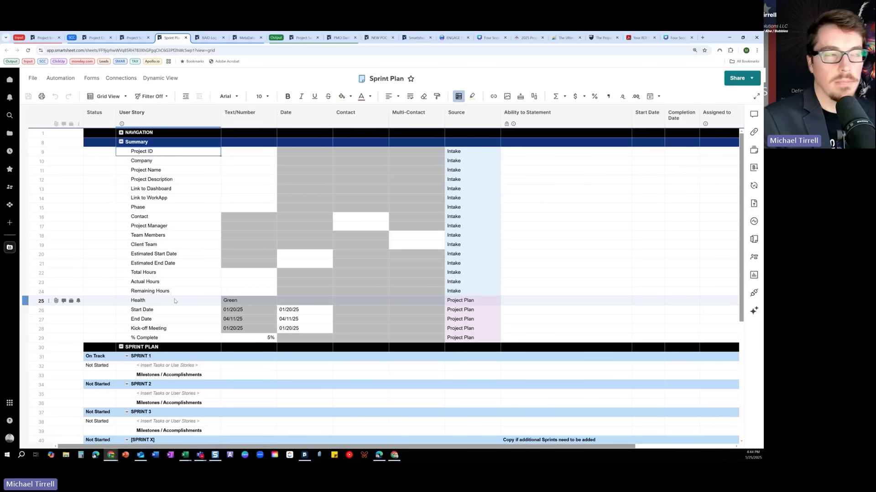
left_click(377, 38)
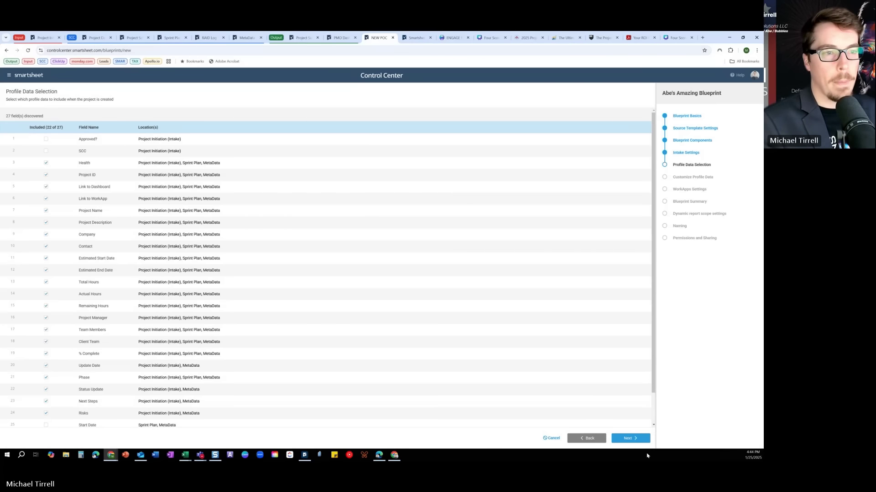
Accept the profile data selection and review how each field is populated in Customize Profile Data.
left_click(630, 438)
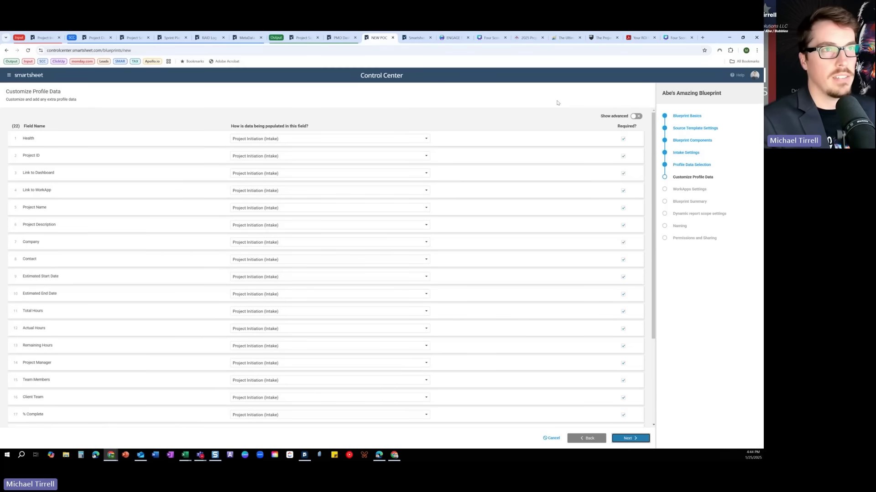
scroll(207, 184, "down", 3)
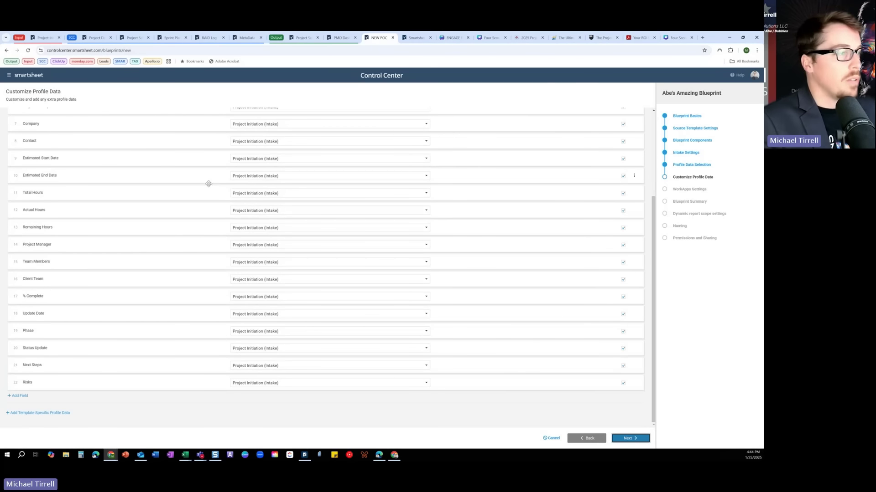
scroll(233, 233, "up", 3)
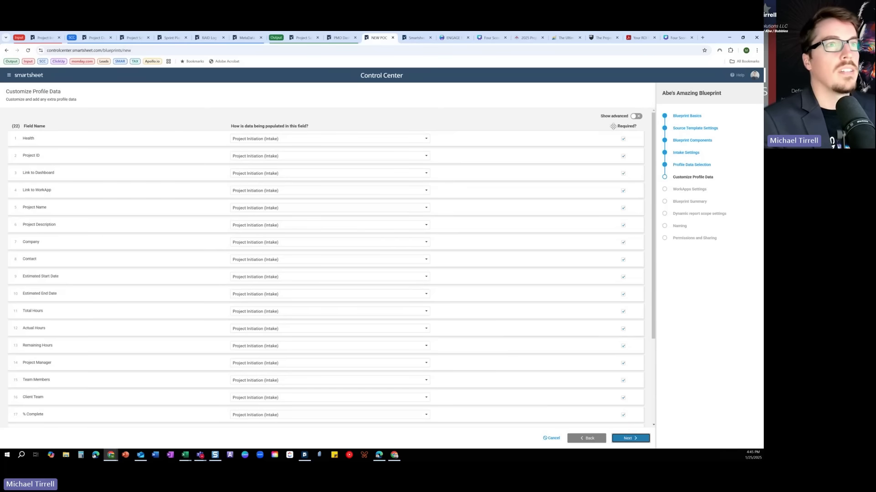
Show and hide the Health field's advanced settings, and view its data population options.
left_click(634, 139)
left_click(629, 155)
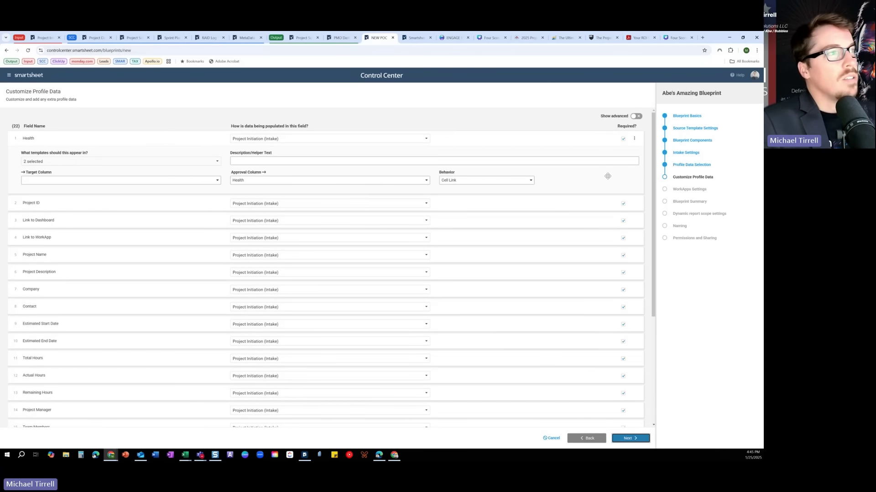
left_click(633, 138)
left_click(629, 155)
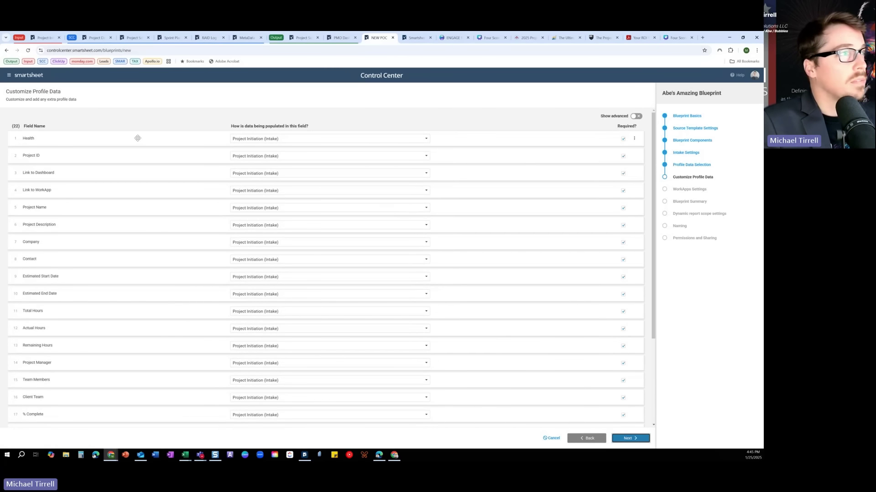
left_click(426, 139)
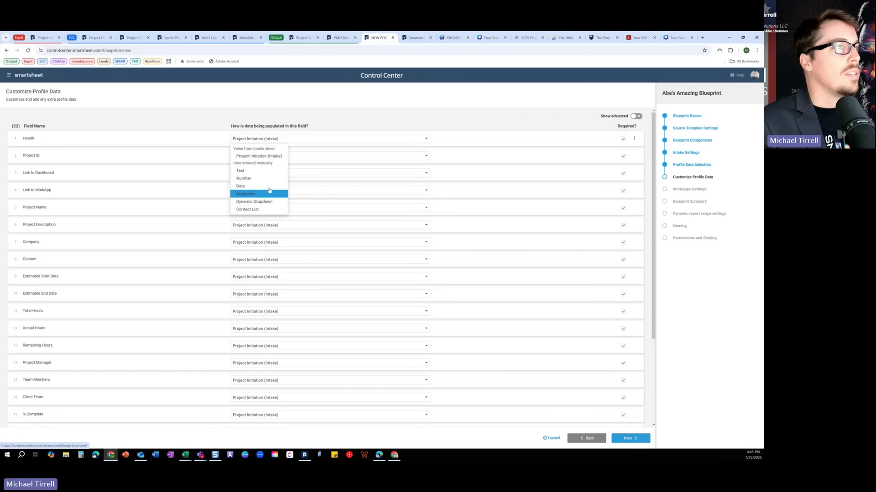
left_click(309, 125)
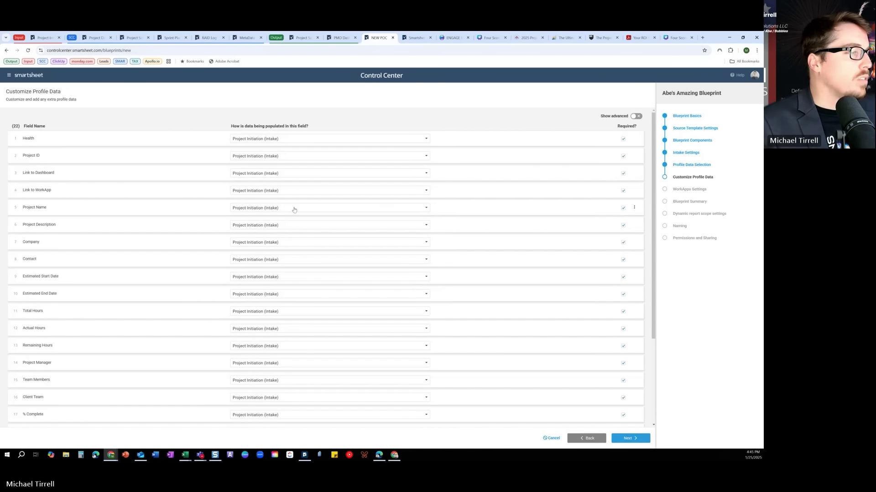
Set the Company field's data source to manually entered Text and the Project Manager field's to Contact List.
left_click(309, 244)
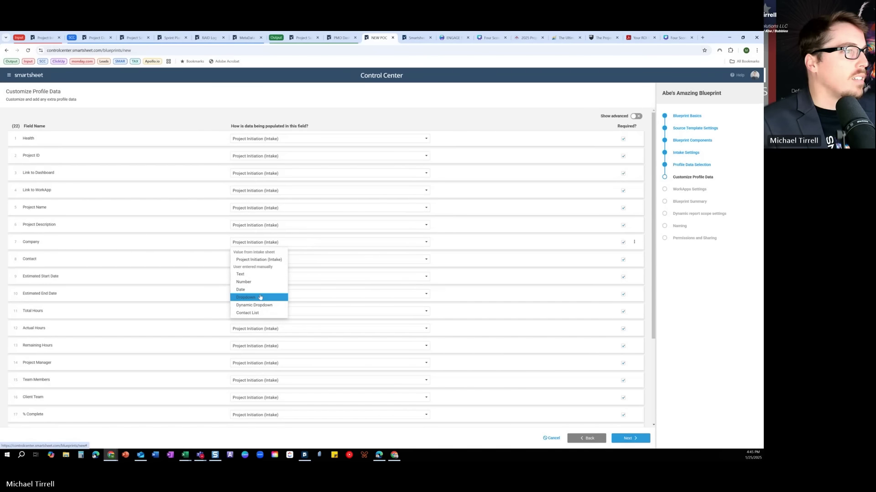
left_click(250, 274)
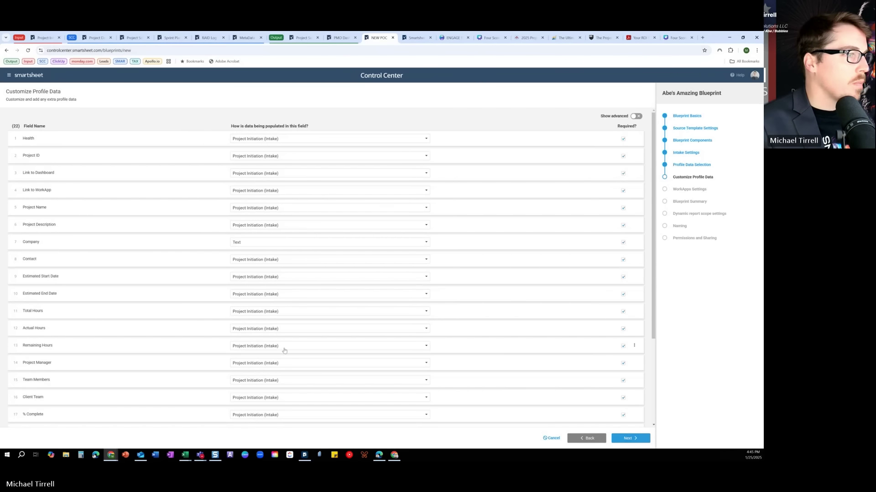
left_click(298, 363)
scroll(285, 374, "down", 2)
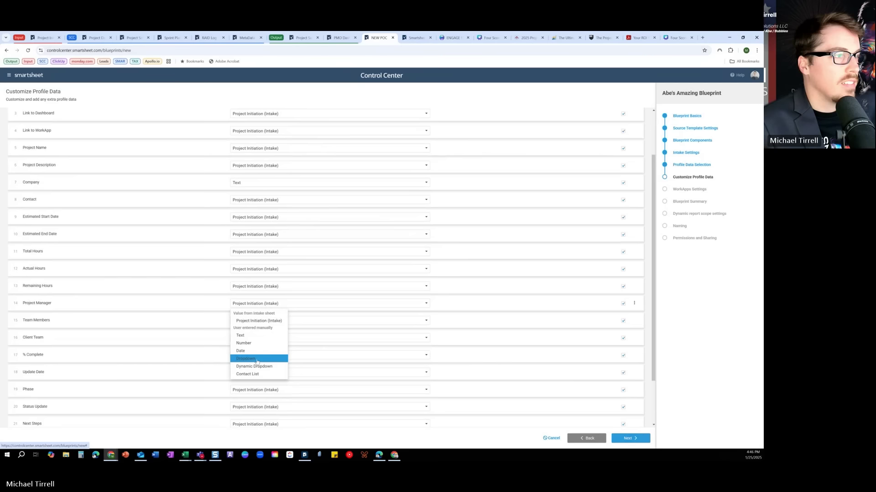
left_click(267, 374)
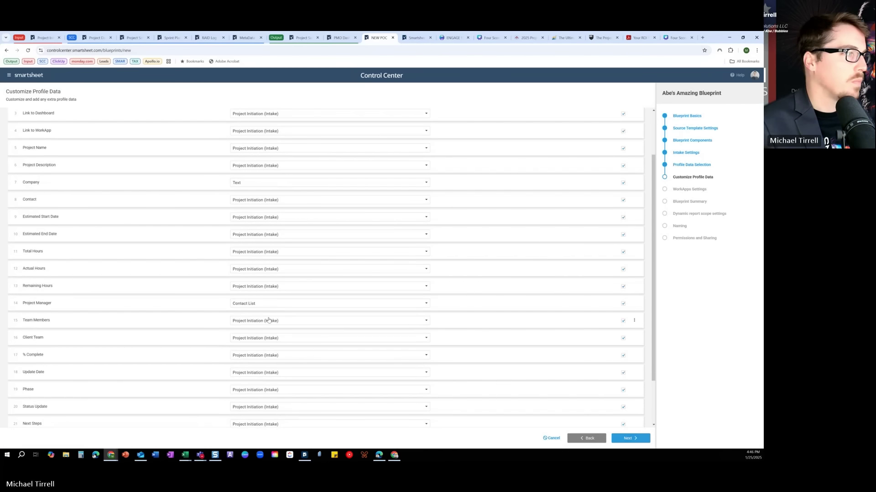
Set the Phase field's data source to a manually entered Dropdown.
scroll(269, 324, "down", 1)
left_click(267, 359)
scroll(265, 404, "down", 1)
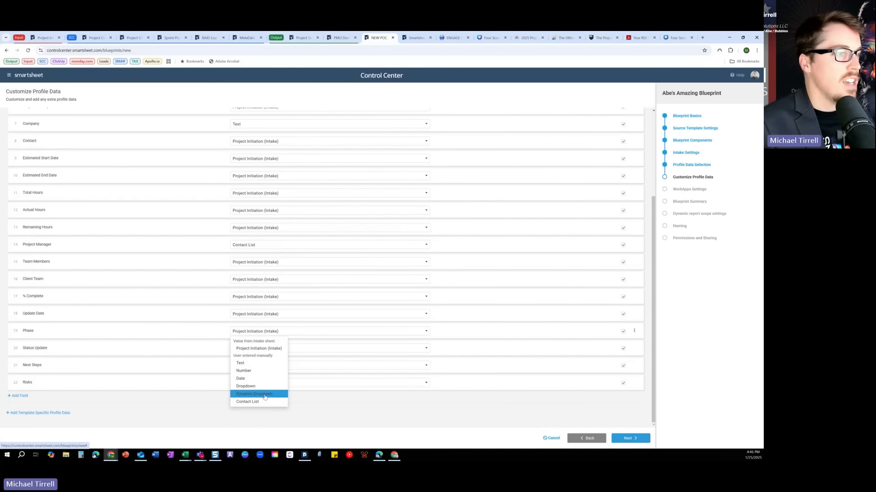
left_click(264, 387)
Enter Discovery, Design and Launch as the Phase field's dropdown values, each on its own line.
left_click(454, 332)
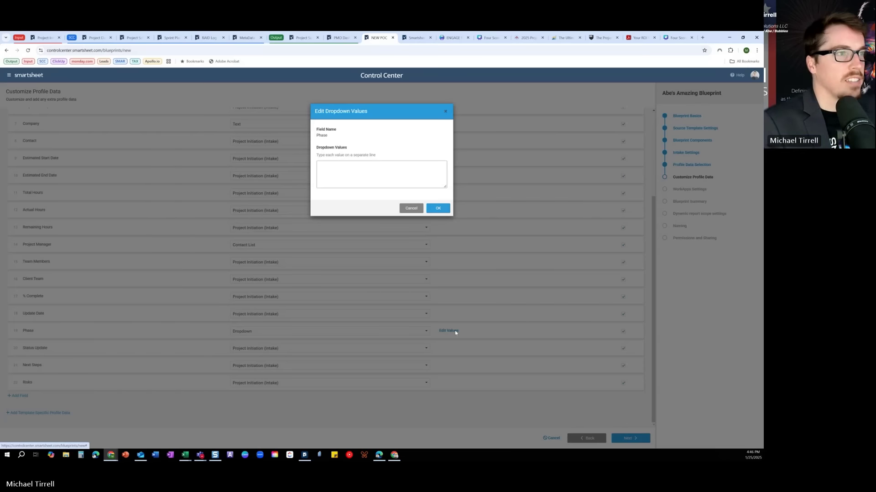
left_click(343, 165)
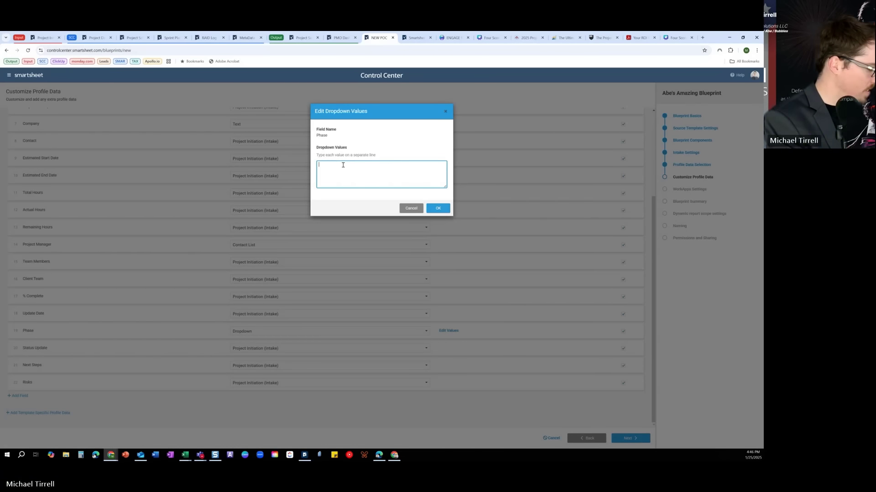
type("Dicovery")
key("BackSpace")
key("BackSpace")
key("BackSpace")
key("BackSpace")
key("BackSpace")
key("BackSpace")
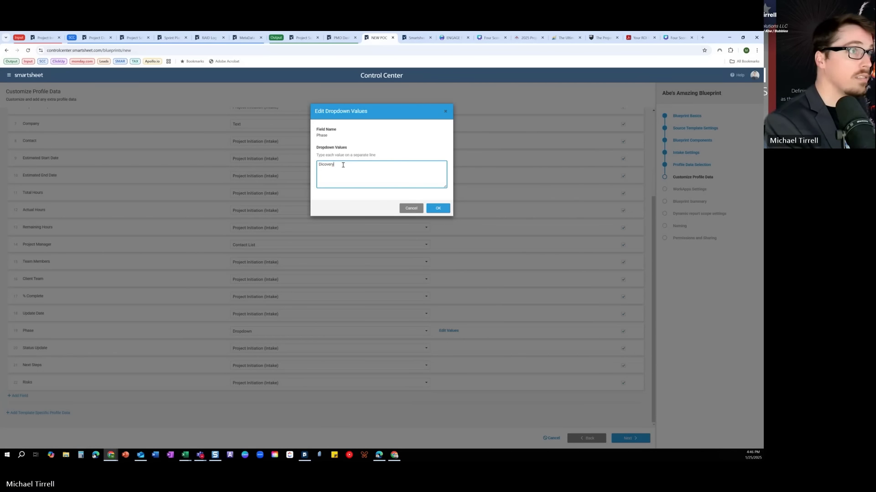
type("scover")
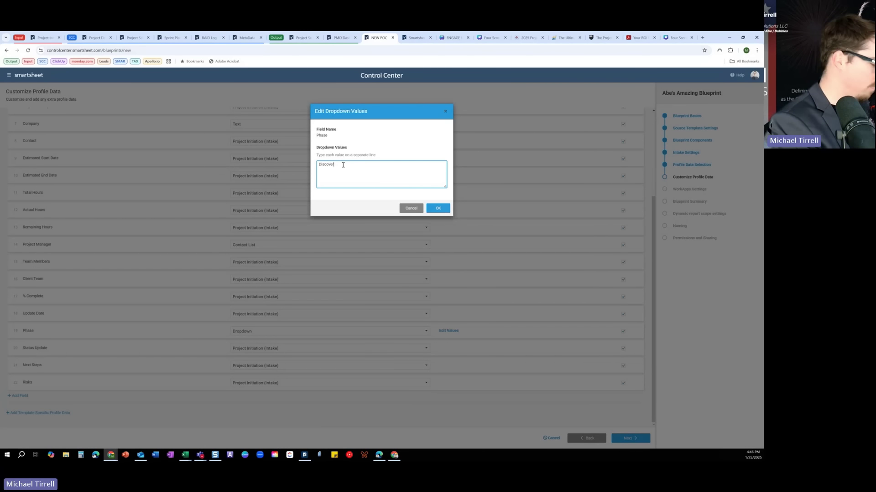
type("y")
key("Return")
type("Design")
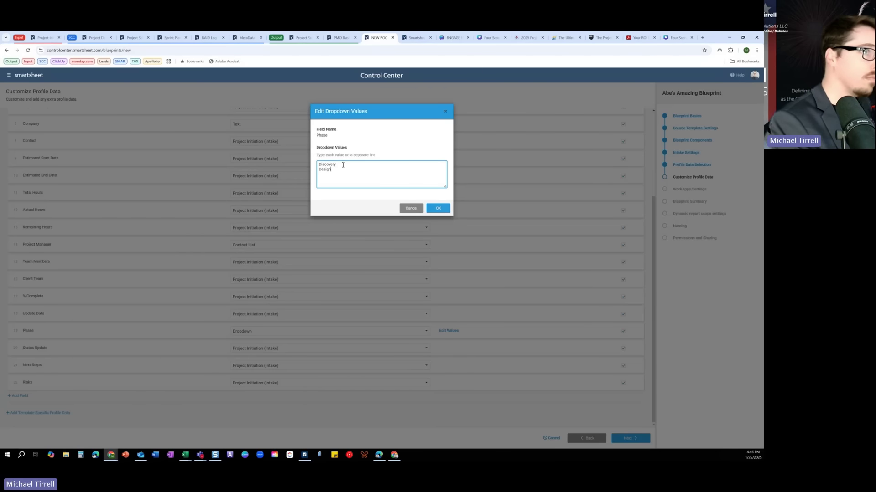
key("Return")
type("Launch")
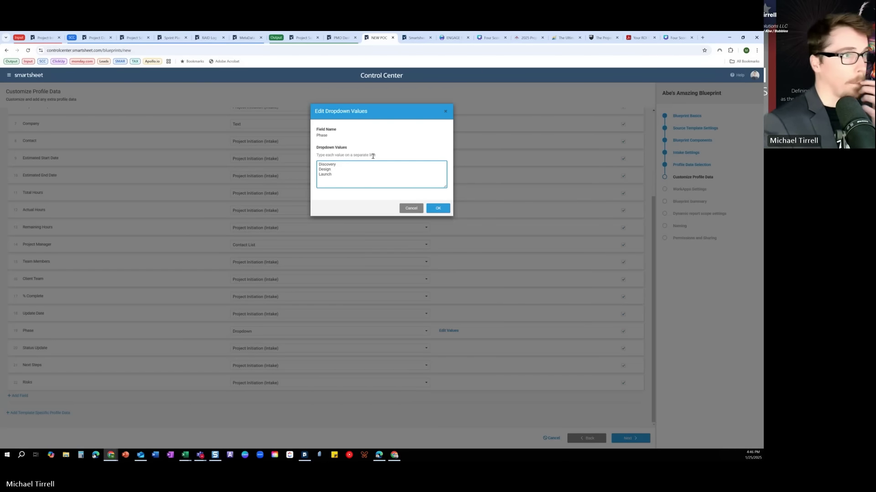
left_click(438, 208)
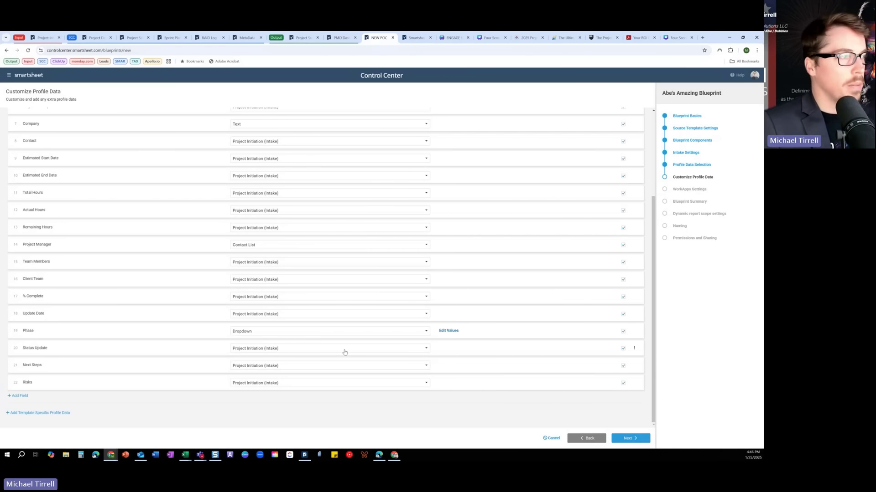
Keep the Health field populated from Project Initiation (Intake) and show its advanced settings.
scroll(372, 369, "up", 3)
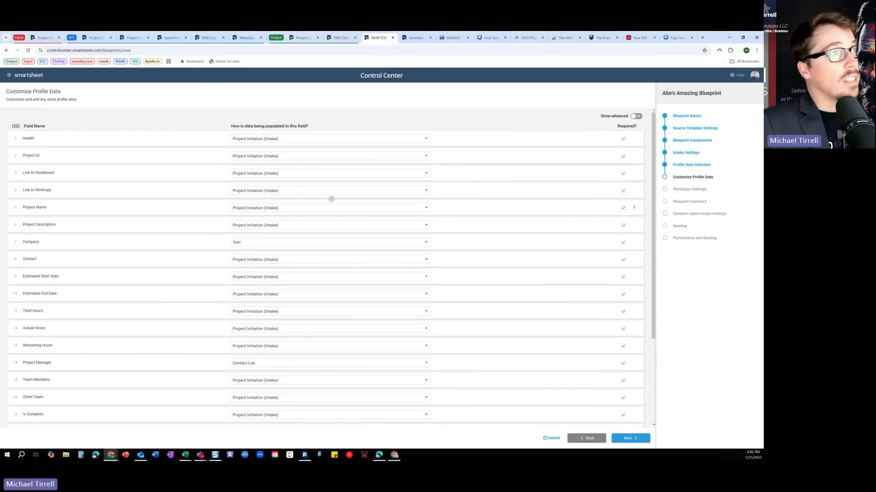
left_click(419, 142)
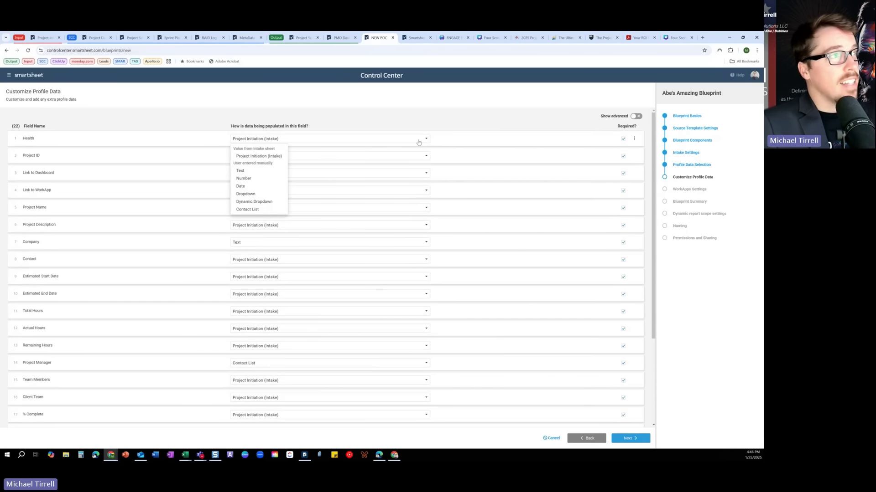
left_click(276, 156)
left_click(634, 138)
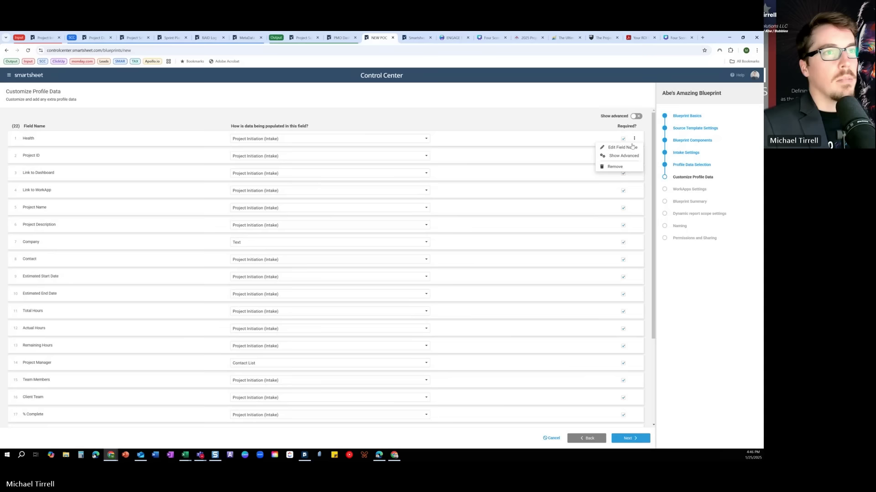
left_click(627, 156)
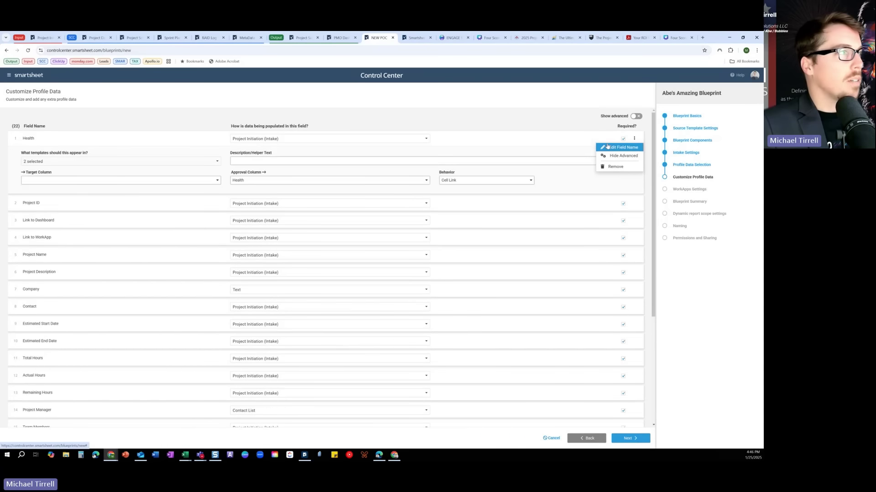
View which templates the Health field can appear in and the choices for its approval column.
left_click(189, 166)
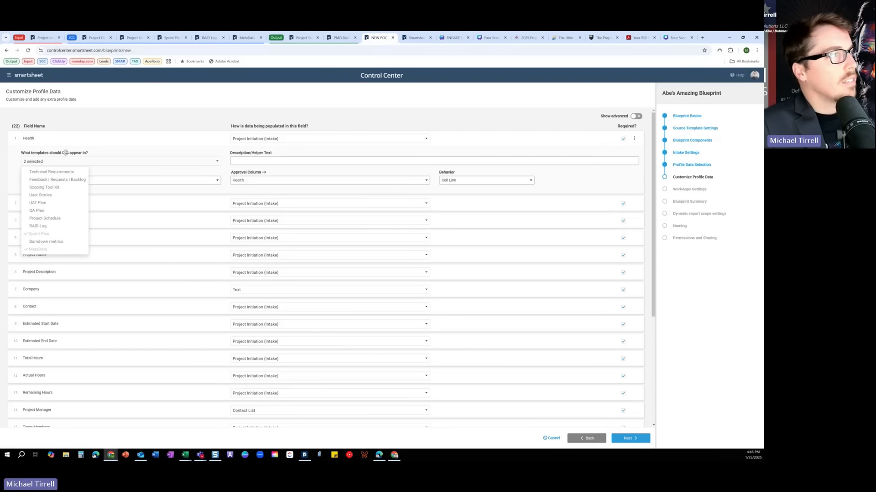
left_click(634, 139)
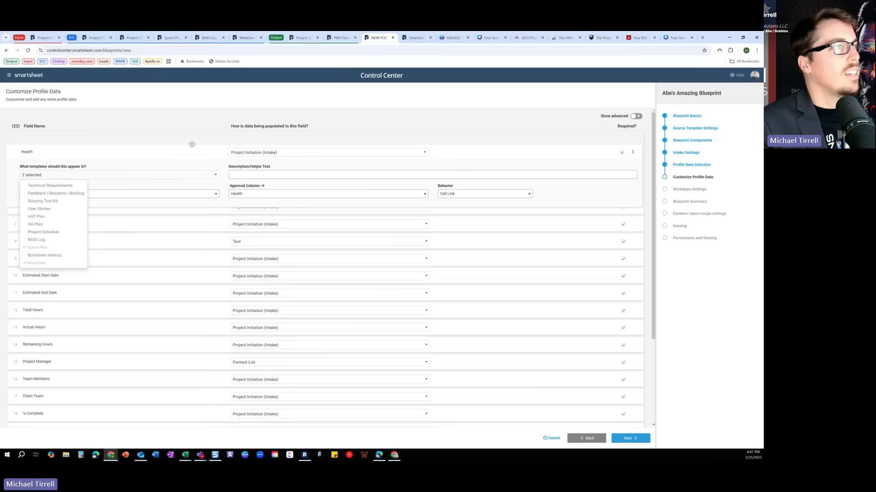
left_click(140, 155)
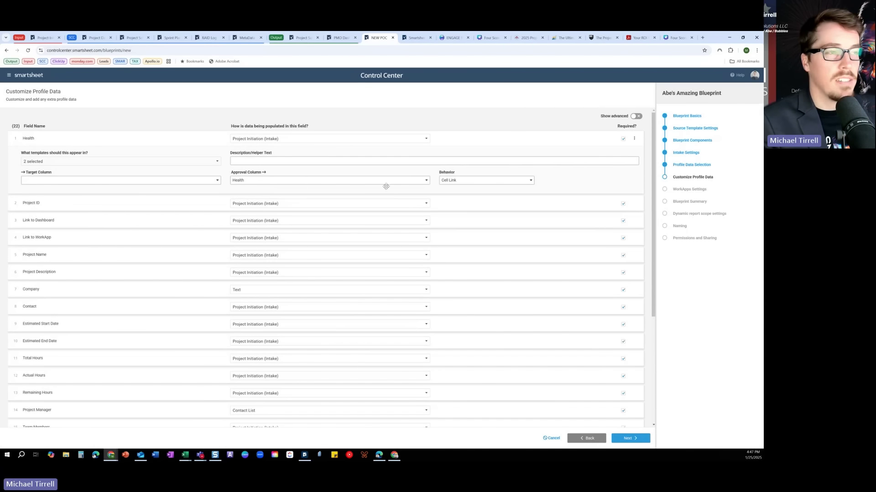
left_click(424, 185)
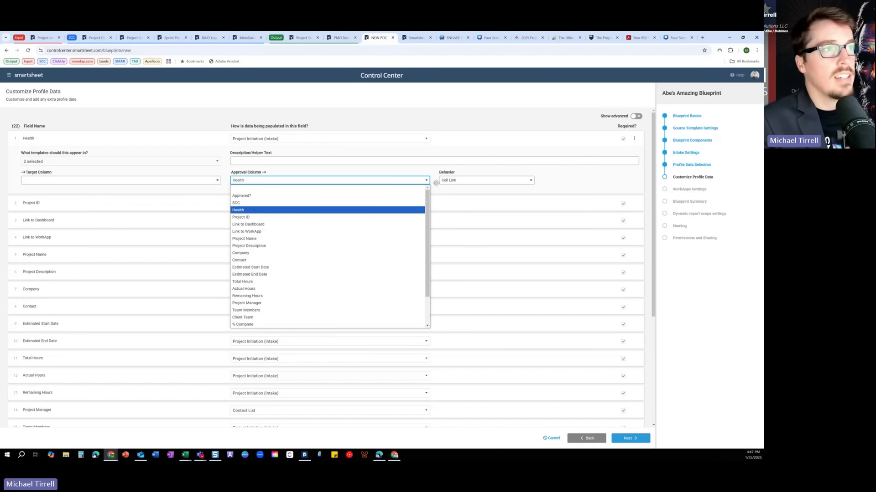
left_click_drag(436, 183, 434, 178)
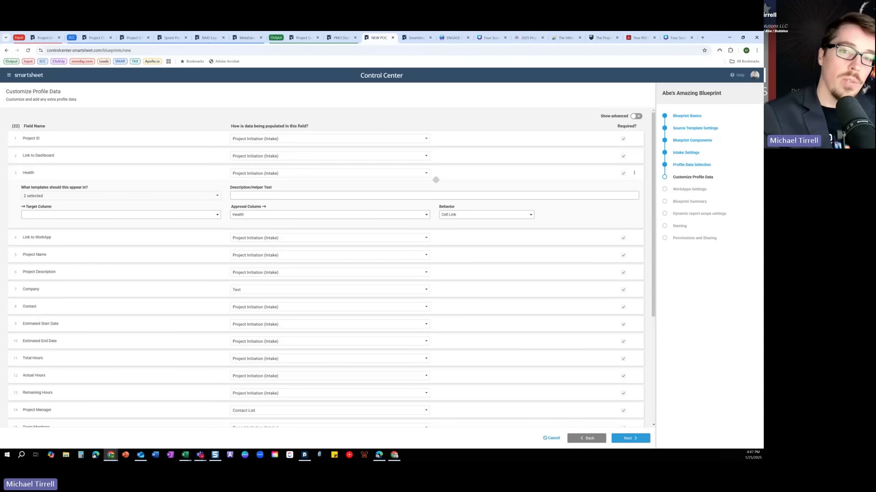
Try the Editable Value behavior on the Health field, restore Cell Link, and move the field back to the first row.
left_click(531, 216)
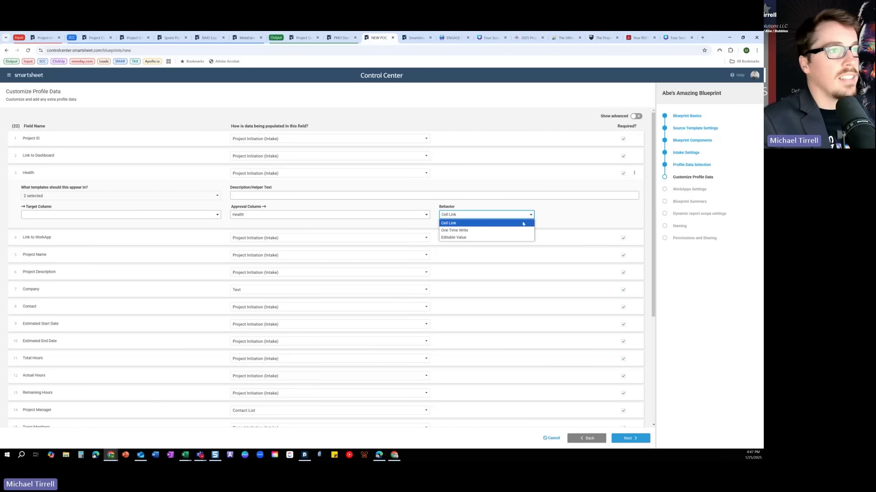
left_click(503, 238)
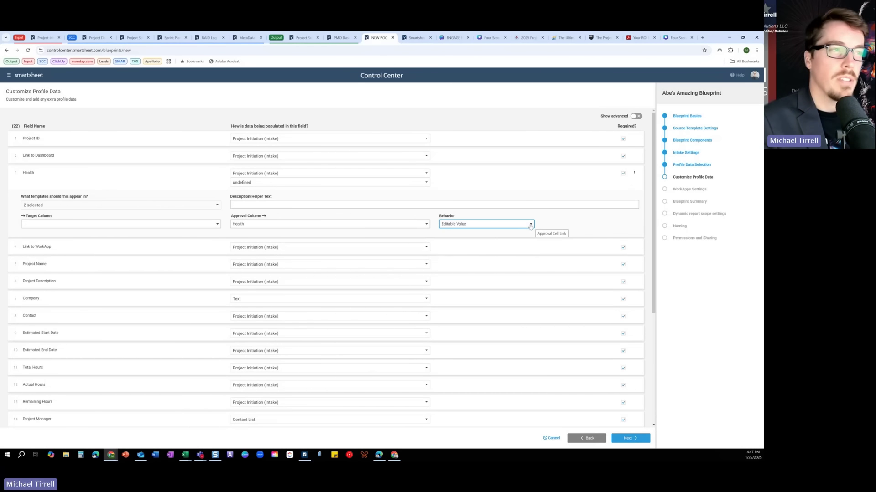
left_click(530, 225)
left_click(504, 232)
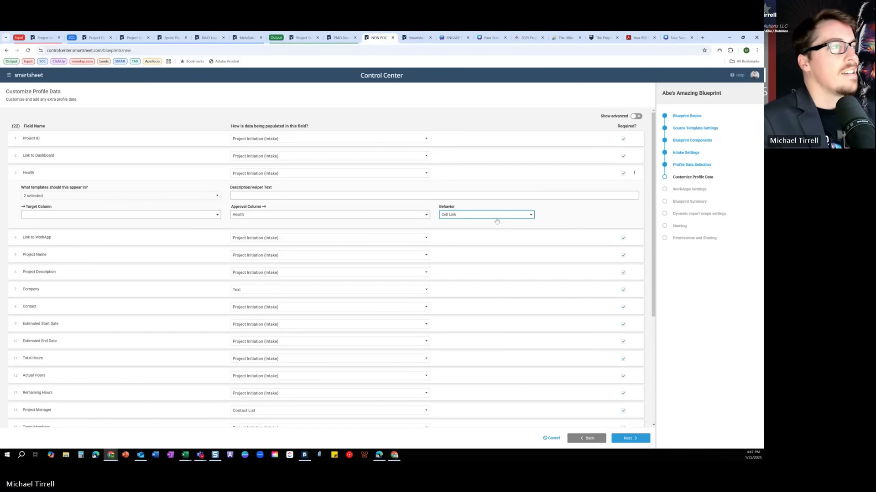
left_click_drag(49, 173, 54, 127)
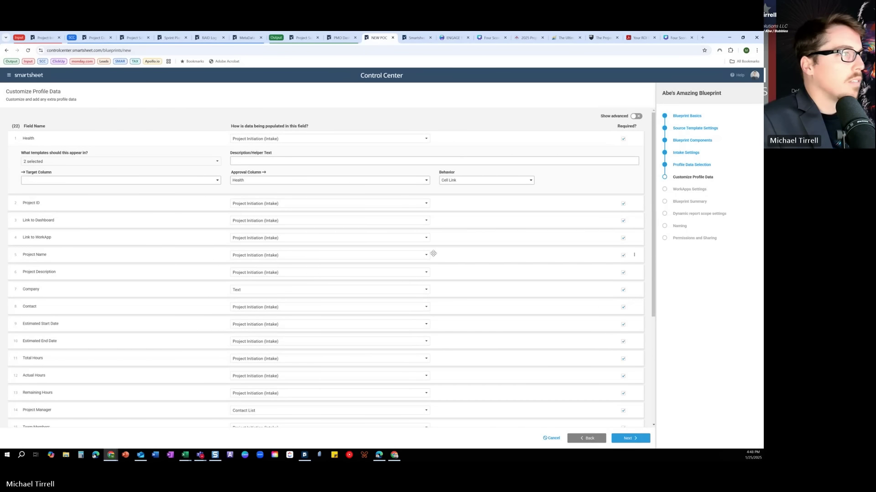
Set the Project Name field's behavior to Editable Value in its advanced settings, and hide those settings again.
left_click(634, 254)
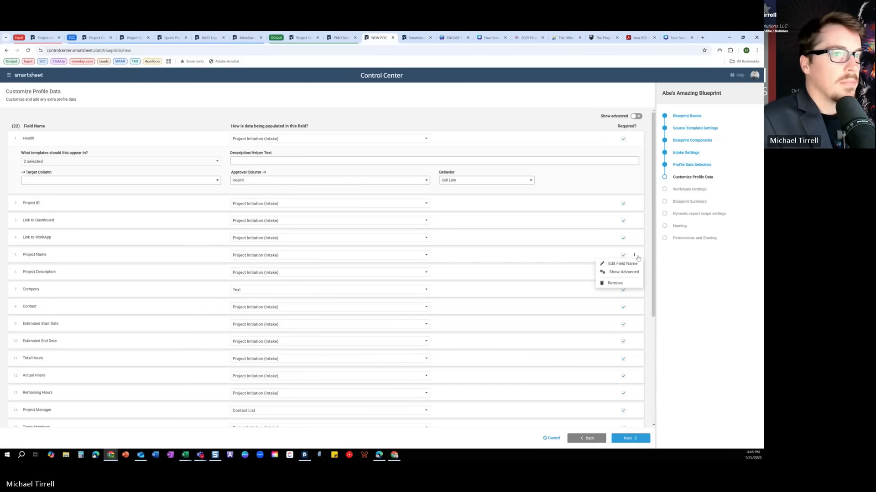
left_click(614, 272)
left_click(473, 297)
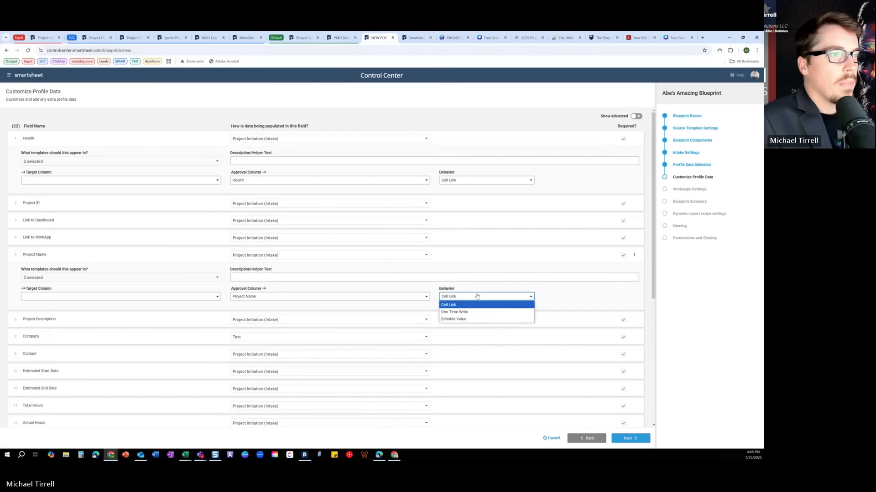
left_click(471, 319)
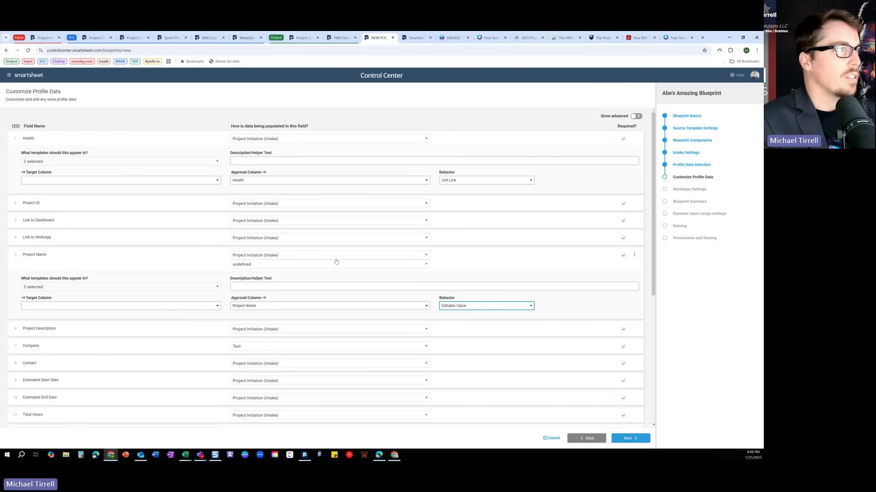
left_click(633, 255)
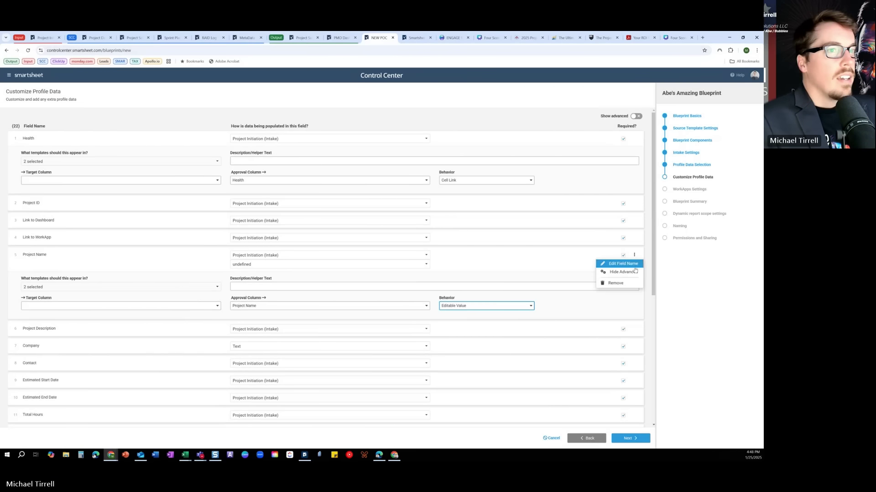
left_click(618, 260)
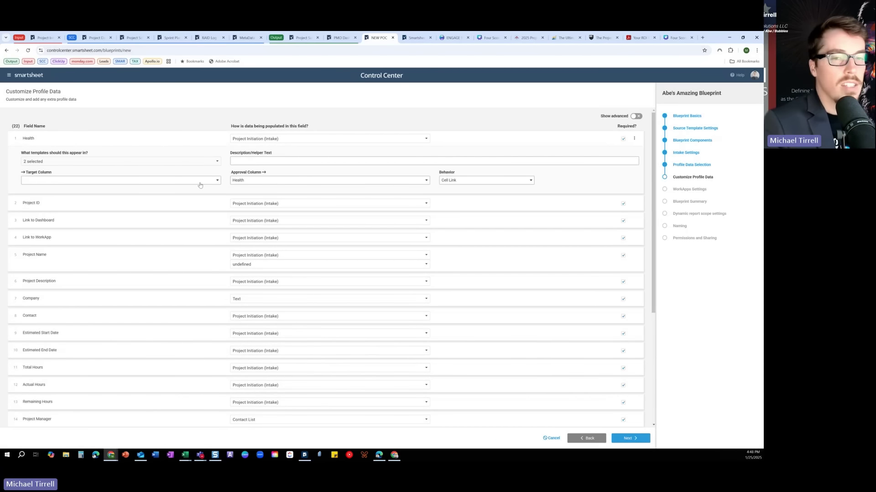
Examine the Text/Number column and its Project ID cell in the MetaData sheet.
left_click(247, 37)
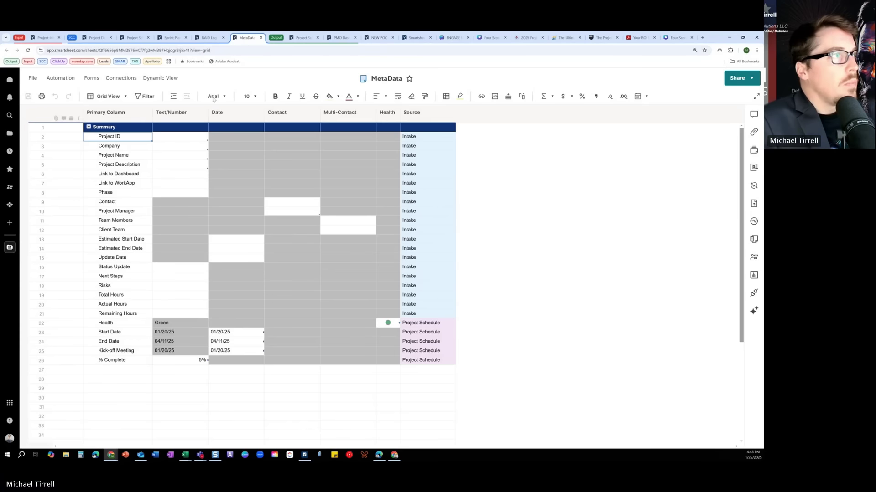
left_click(177, 114)
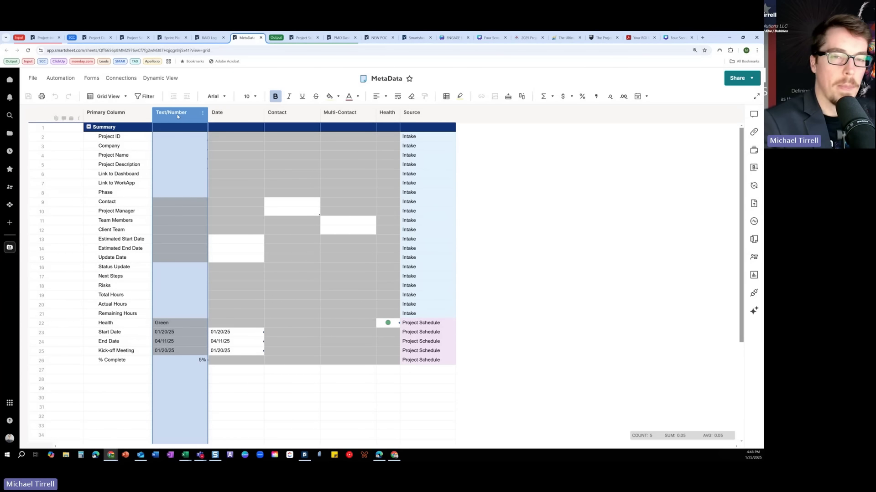
left_click(135, 138)
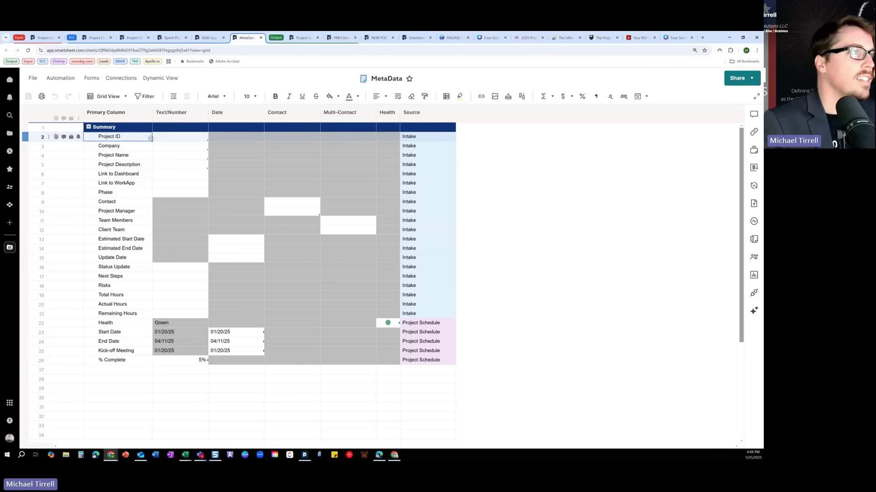
left_click(174, 114)
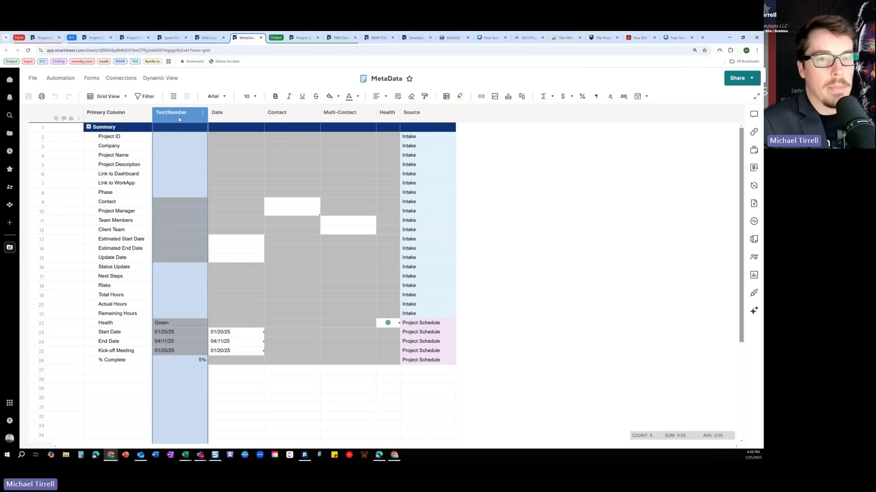
left_click(171, 138)
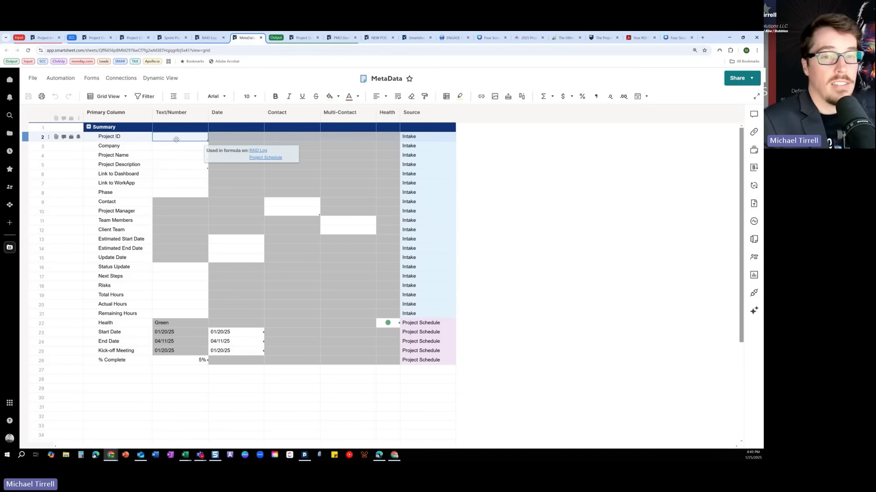
In the Sprint Plan sheet, move the Text/Number through Source columns to just after the Notes column.
left_click(171, 37)
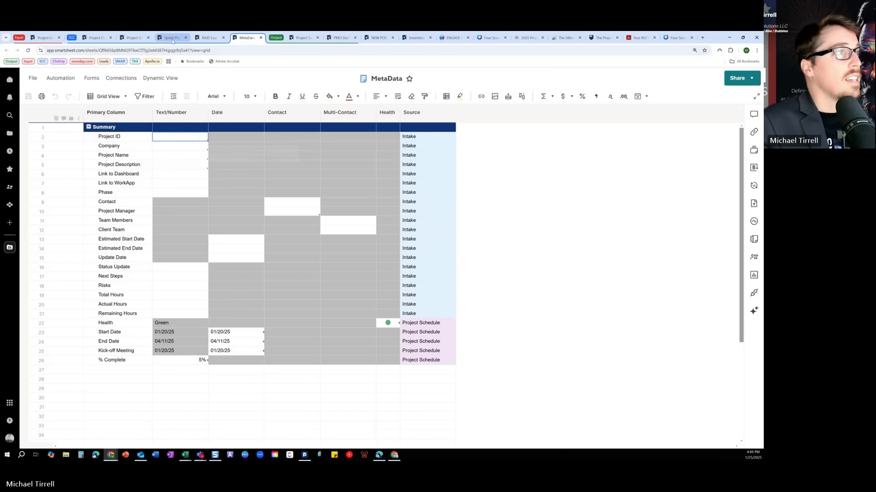
left_click(239, 153)
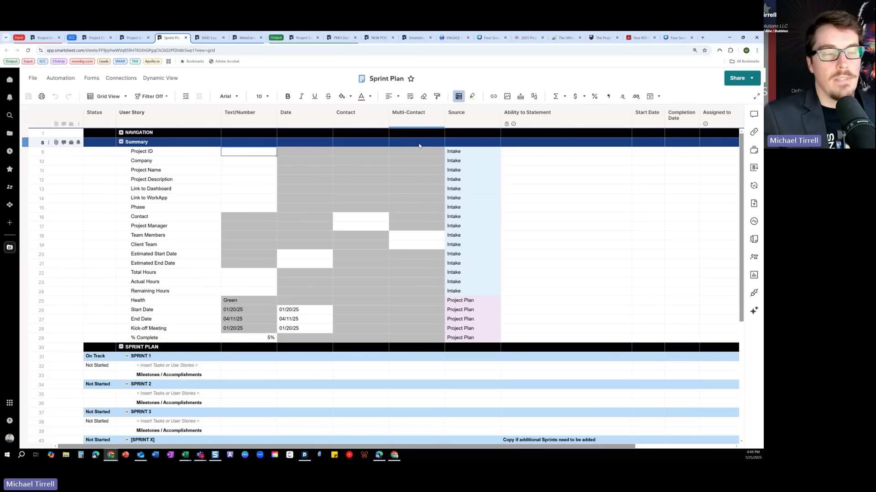
left_click(249, 117)
left_click(467, 122, "shift")
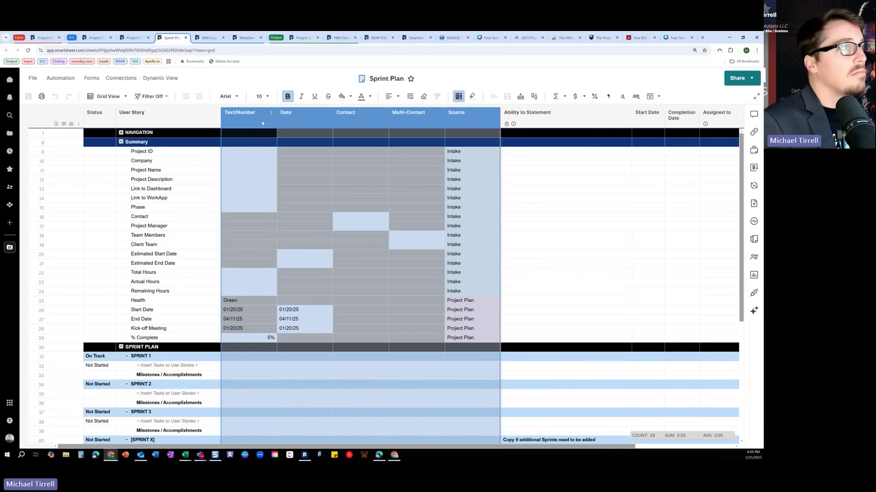
left_click_drag(261, 120, 702, 155)
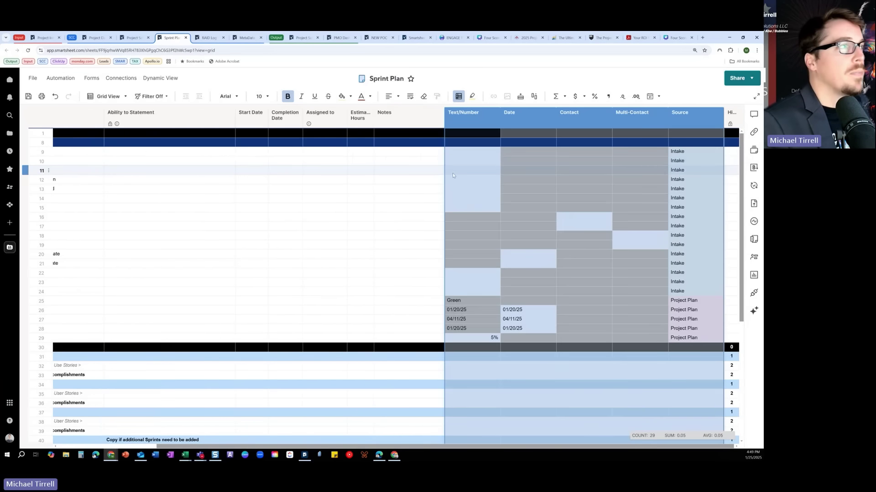
left_click(290, 169)
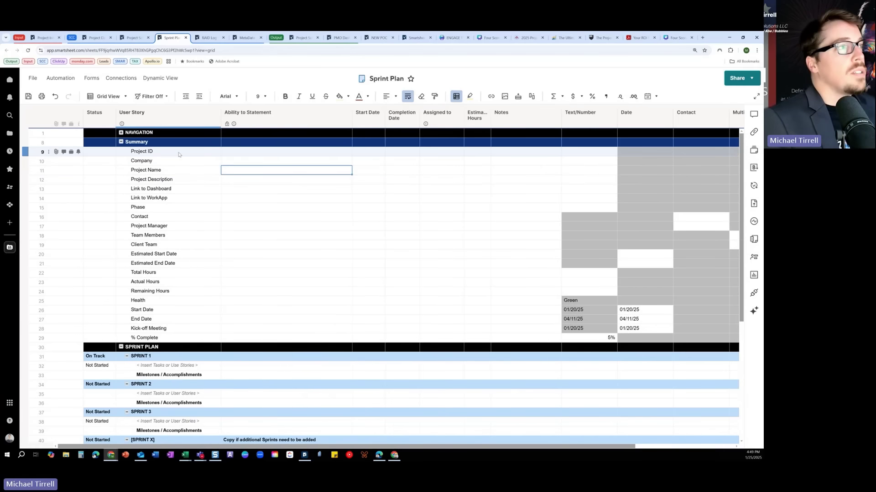
Undo the move of the Text/Number through Source columns in the Sprint Plan sheet.
left_click(275, 154)
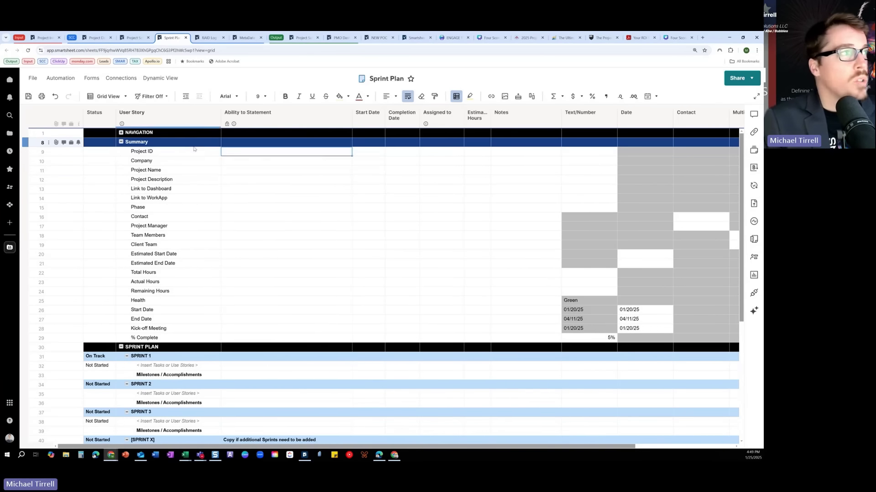
left_click(261, 118)
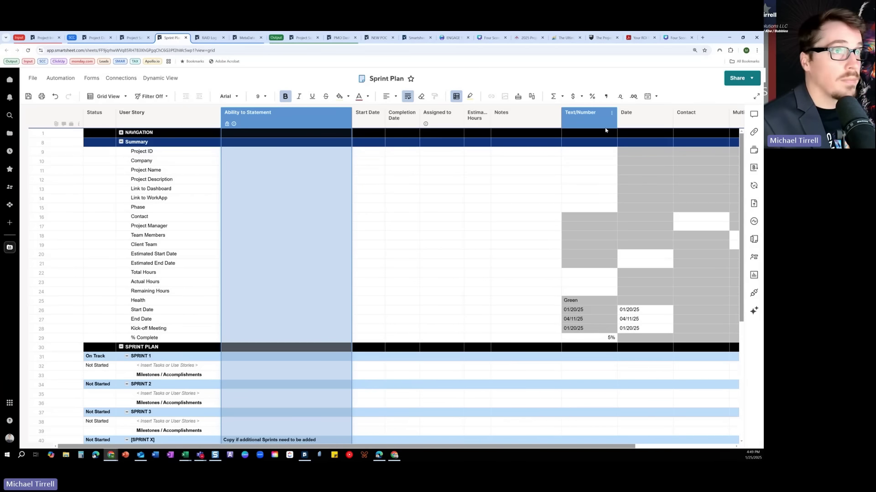
key("ctrl+z")
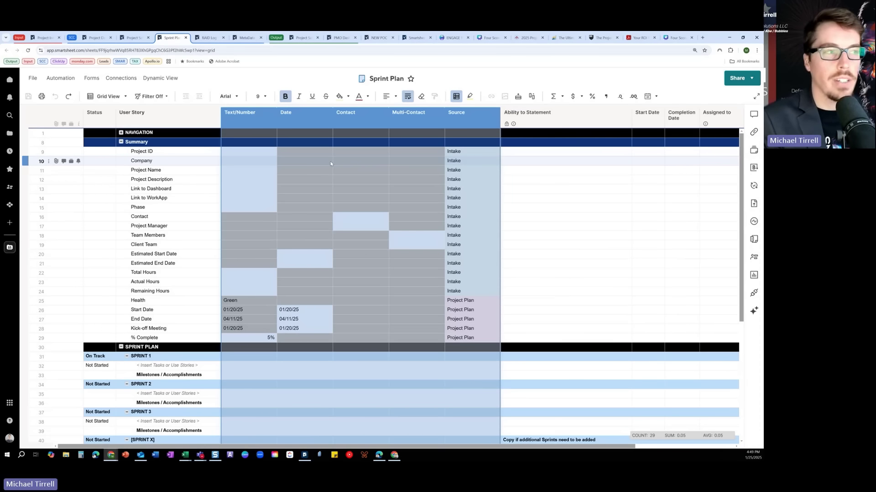
left_click(271, 161)
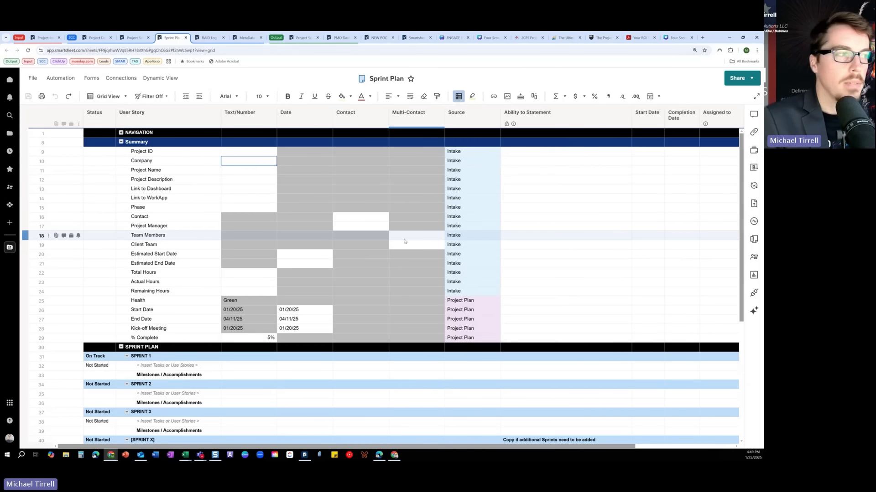
Return to the Control Center blueprint and set the Health field's target column to Health.
left_click(379, 37)
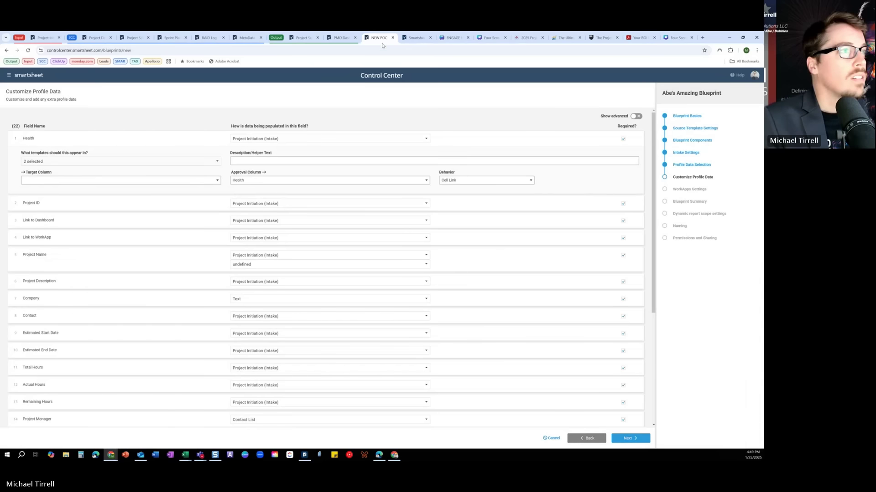
left_click(147, 180)
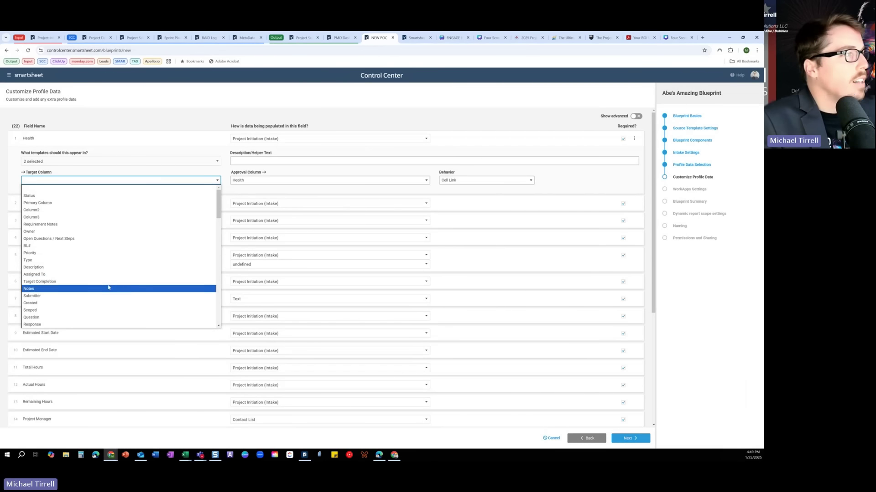
scroll(108, 287, "down", 3)
scroll(108, 287, "down", 2)
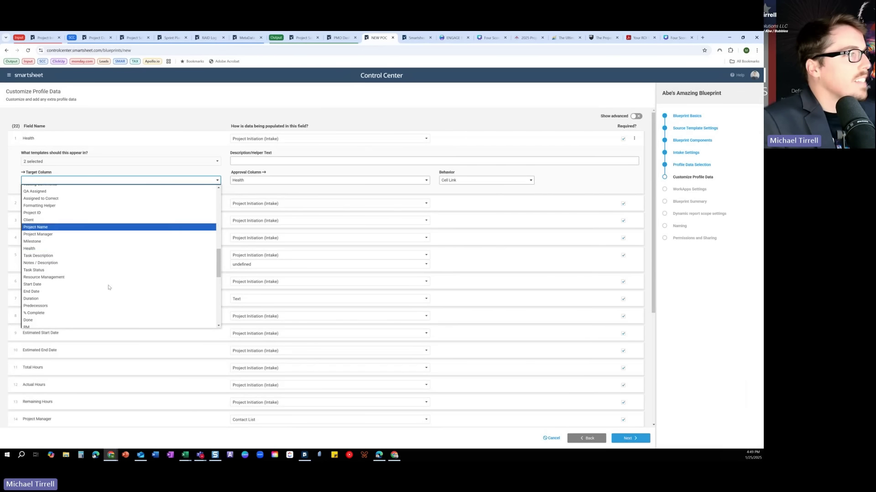
left_click(58, 249)
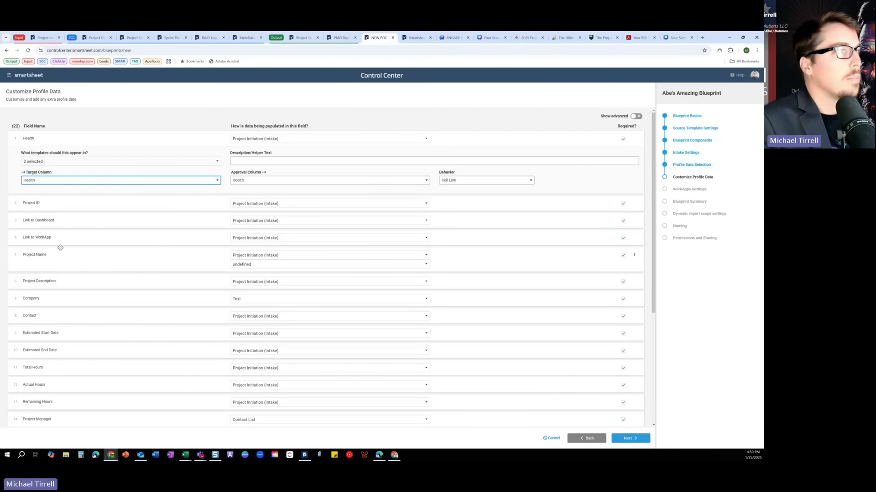
Show the advanced settings for all profile data fields at once.
scroll(152, 227, "down", 3)
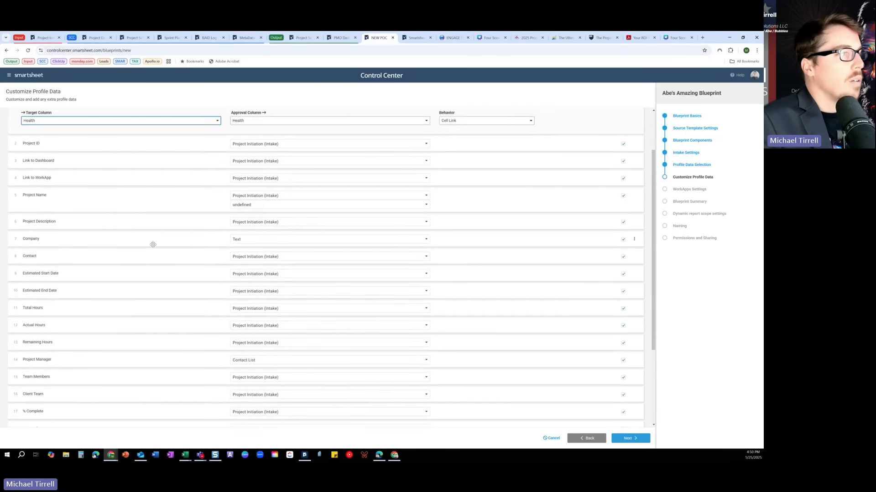
left_click(634, 227)
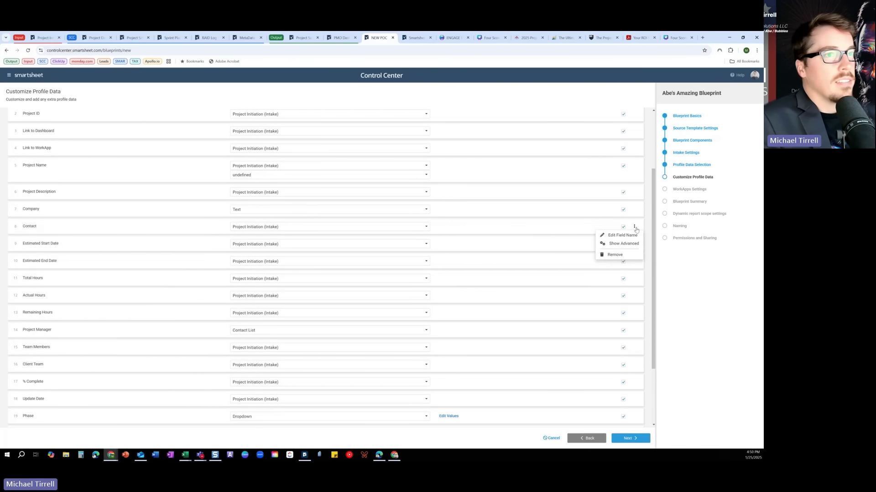
scroll(638, 154, "up", 3)
left_click(635, 117)
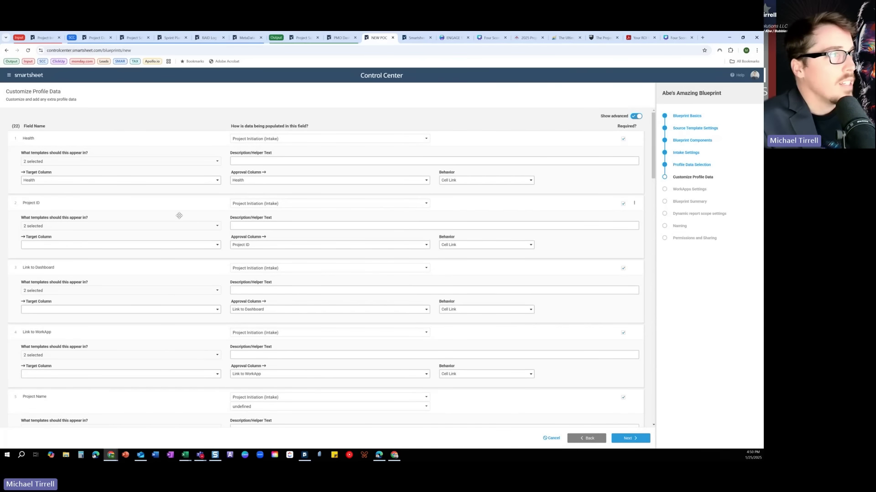
Set the Project ID field's target column to Text/Number.
left_click(69, 228)
left_click(109, 227)
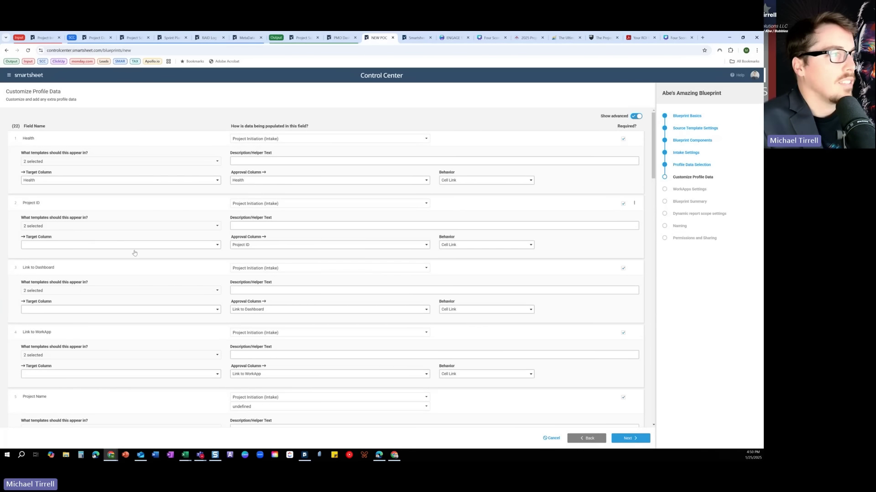
left_click(158, 250)
scroll(89, 321, "down", 5)
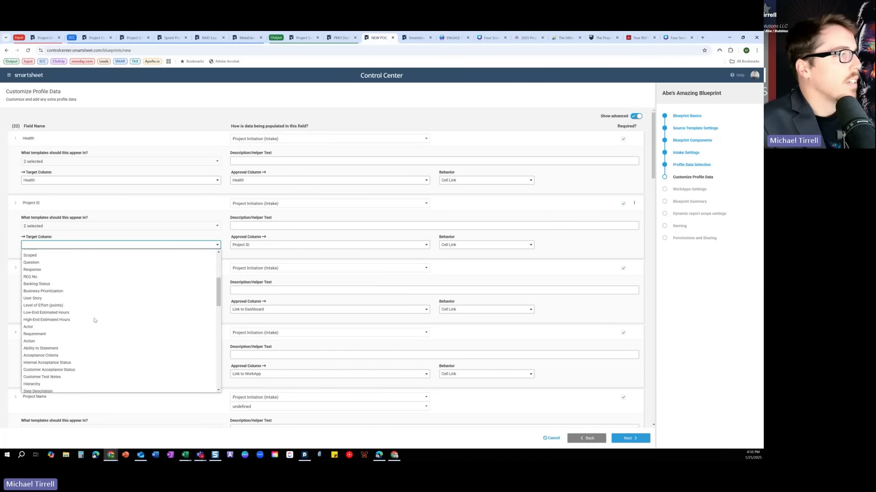
scroll(90, 321, "down", 3)
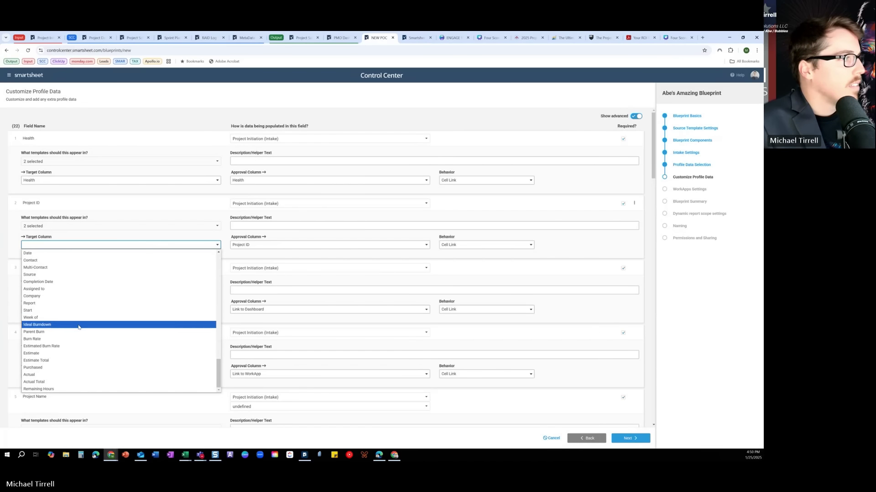
scroll(69, 337, "up", 8)
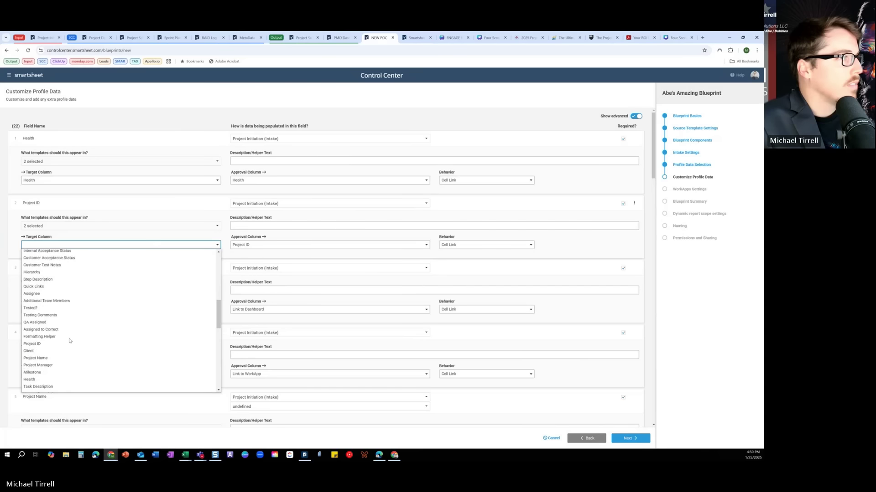
scroll(69, 331, "up", 3)
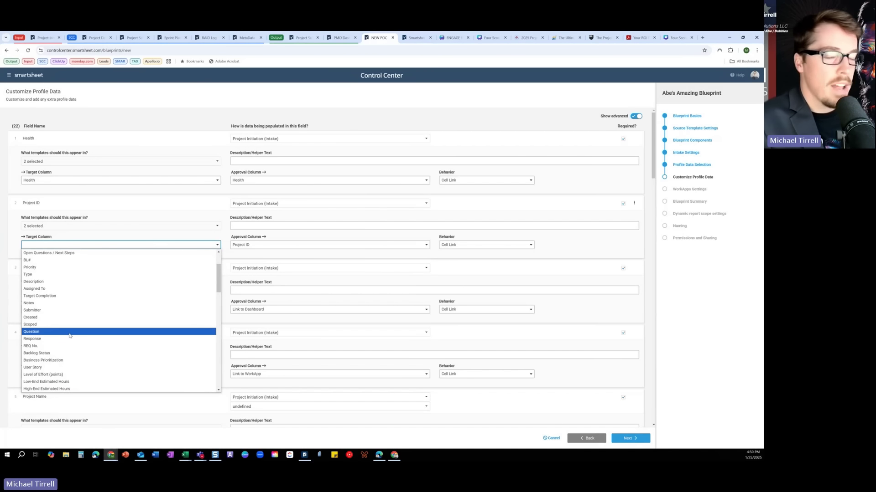
scroll(73, 342, "up", 2)
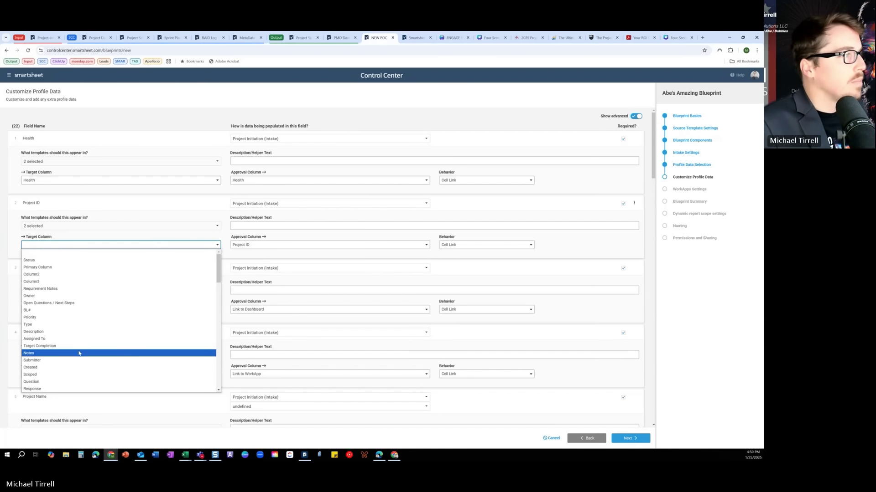
scroll(77, 311, "down", 10)
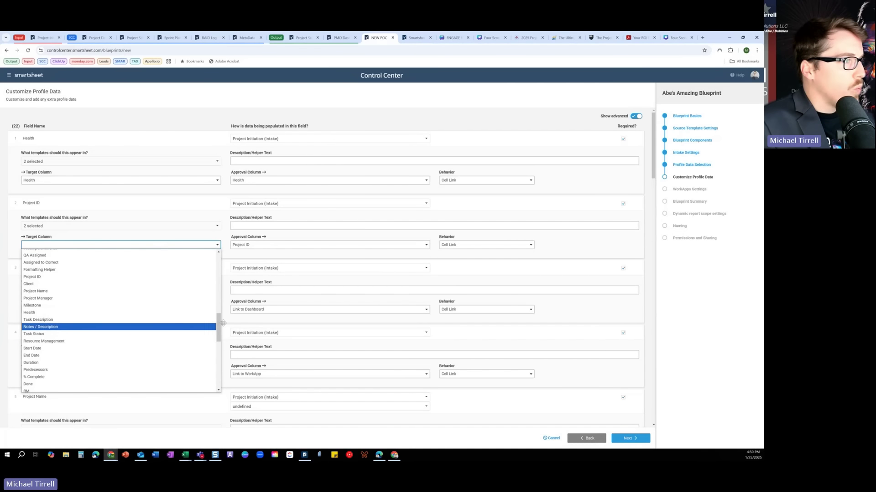
left_click_drag(220, 324, 220, 358)
left_click(69, 309)
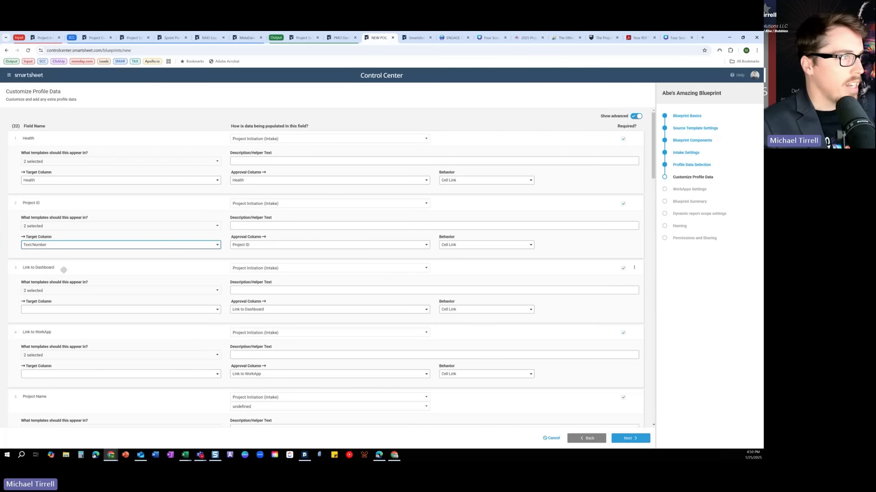
Set the Contact field's target column to Contact.
scroll(210, 327, "down", 2)
scroll(210, 328, "down", 5)
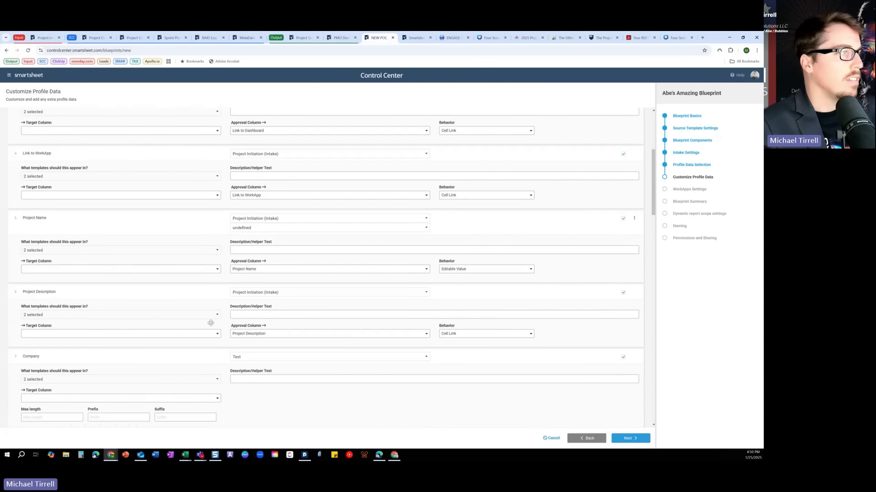
scroll(210, 325, "down", 2)
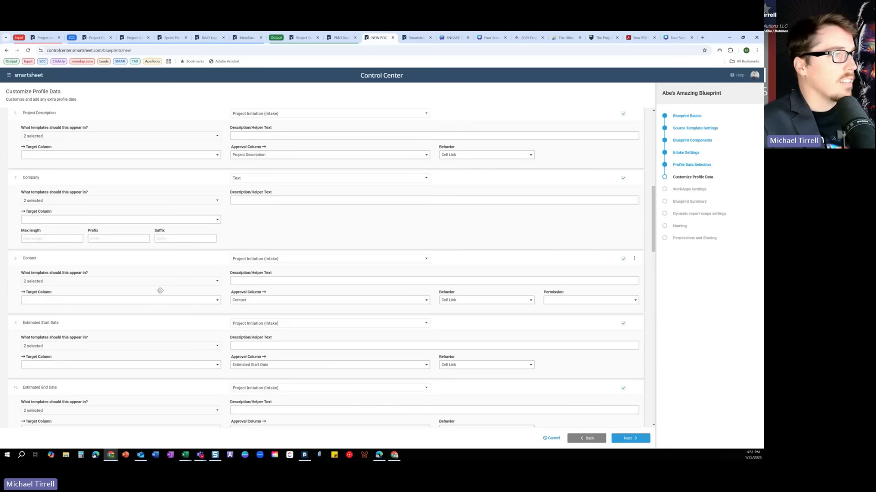
left_click(217, 300)
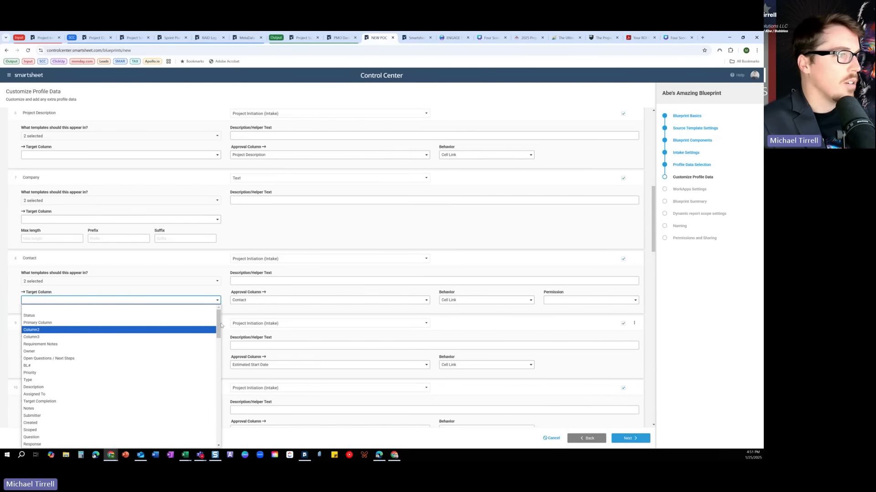
left_click_drag(219, 325, 217, 391)
scroll(217, 391, "down", 3)
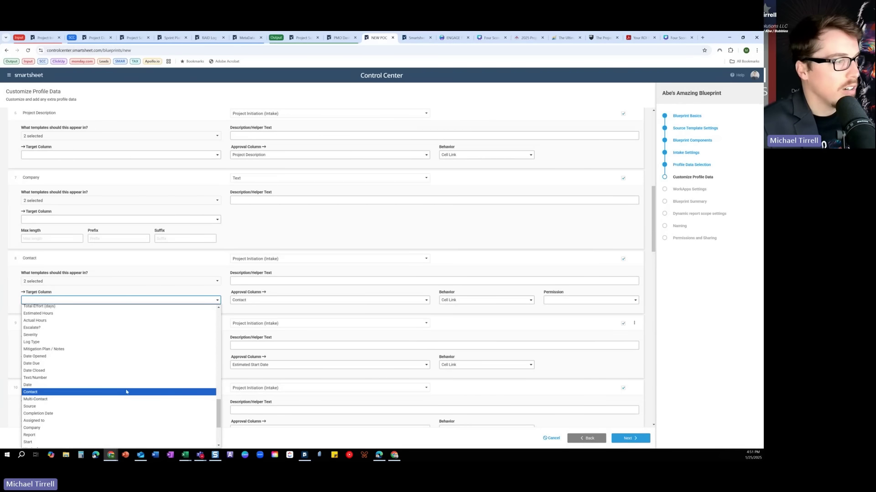
left_click(126, 392)
Set the target column to Date for both the Estimated Start Date and Estimated End Date fields.
scroll(147, 342, "down", 2)
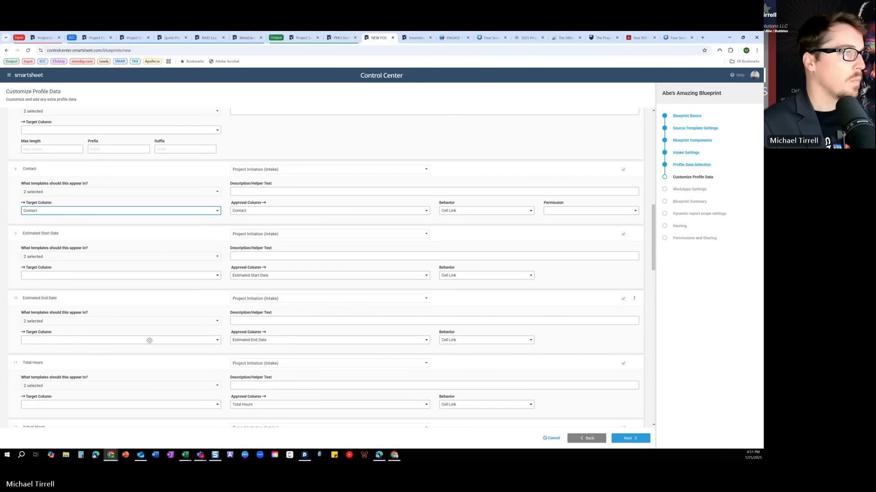
left_click(218, 276)
left_click_drag(218, 299, 215, 388)
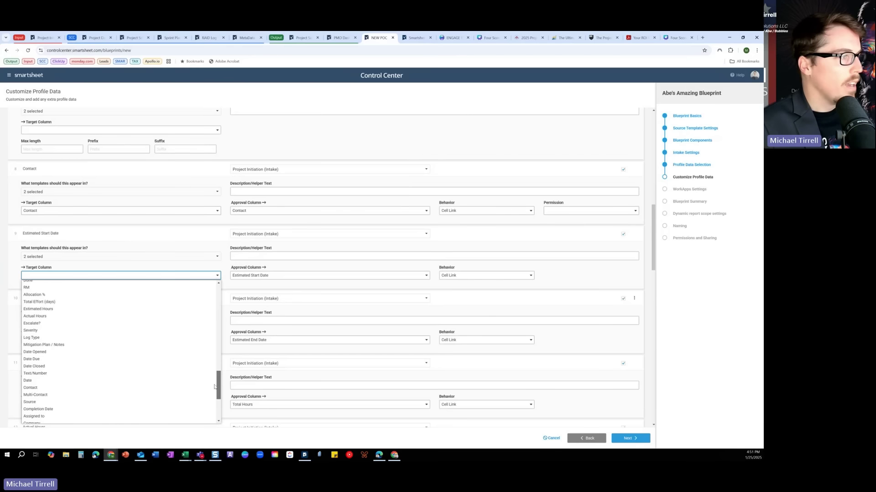
left_click(130, 381)
left_click(180, 342)
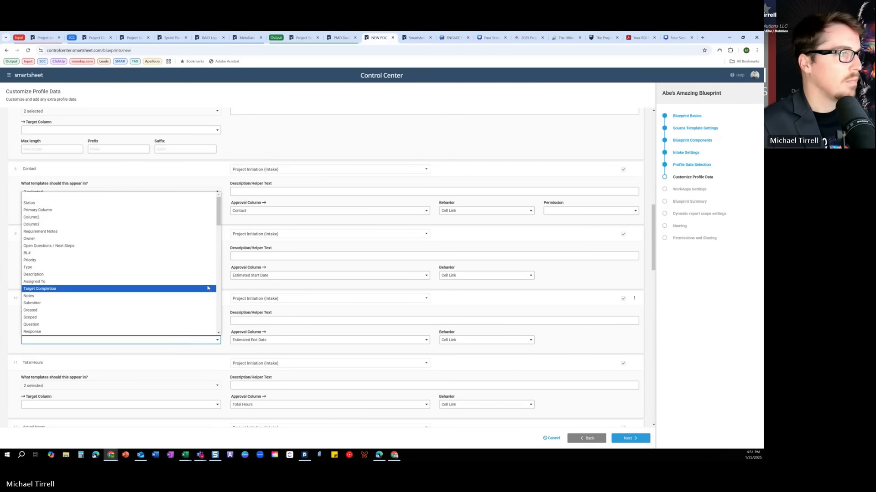
left_click_drag(219, 220, 219, 310)
left_click(98, 274)
Choose a contact-type target column for the Project Manager field.
scroll(136, 319, "down", 4)
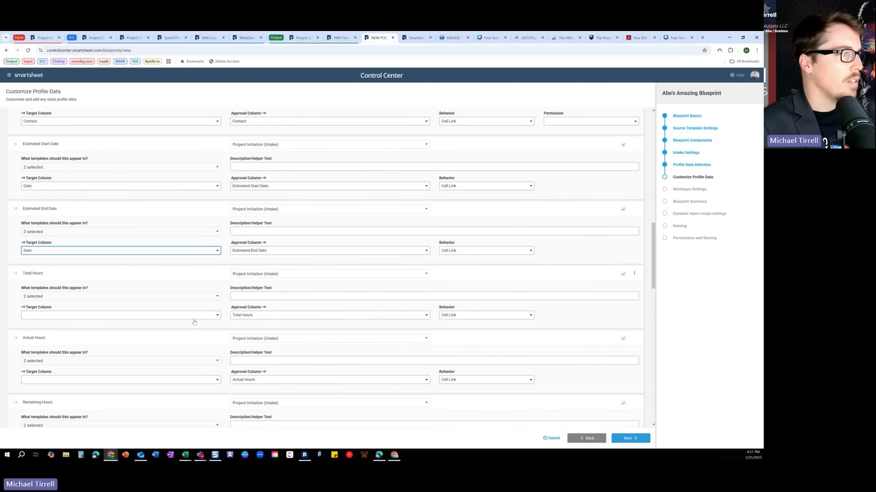
scroll(181, 278, "down", 4)
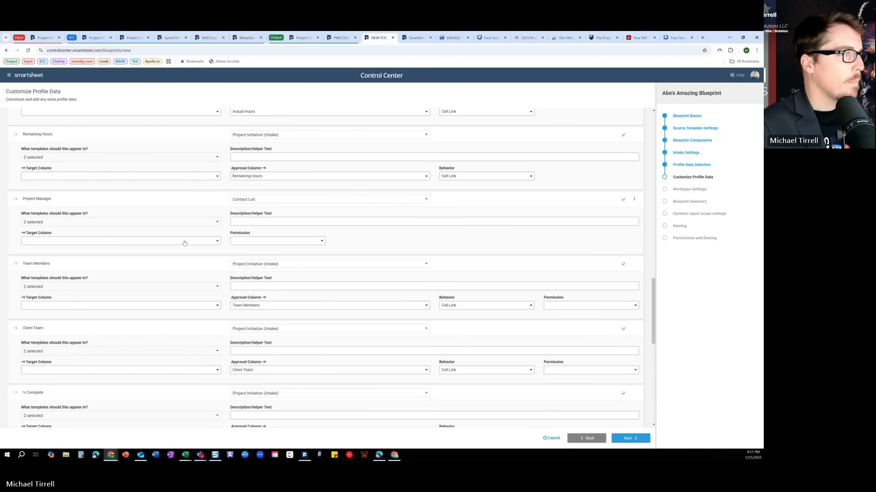
left_click(180, 242)
left_click_drag(218, 274, 218, 367)
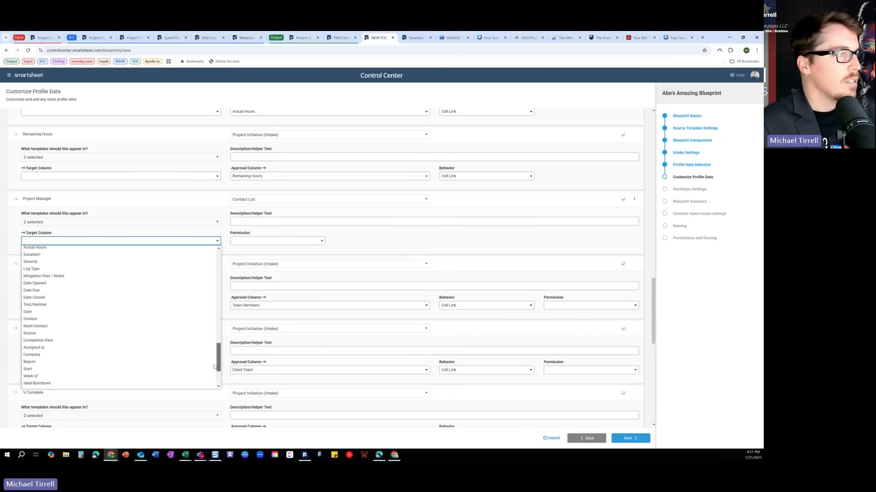
left_click(144, 327)
Set the target column to Multi-Contact for both the Team Members and Client Team fields.
left_click(217, 305)
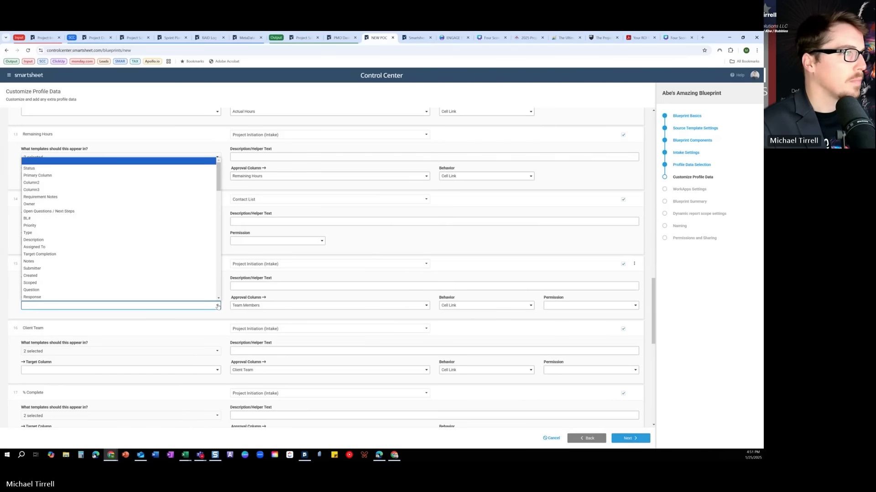
left_click_drag(217, 187, 218, 283)
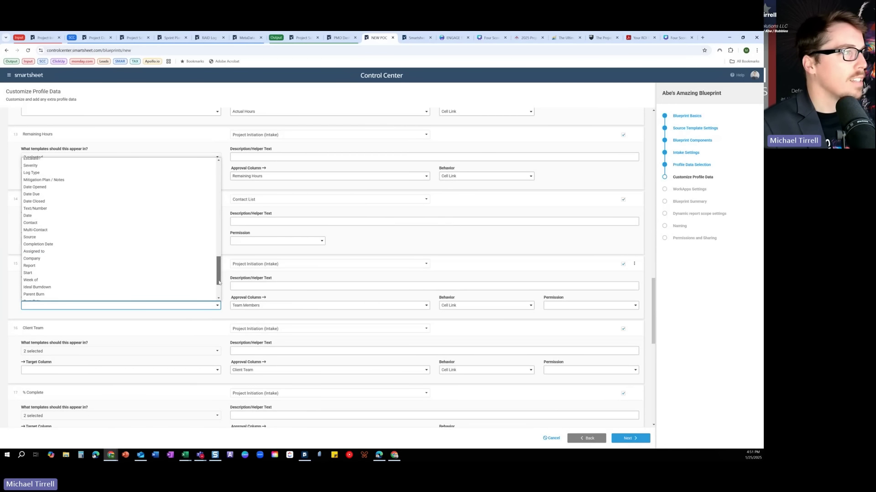
left_click(121, 231)
scroll(187, 309, "down", 4)
left_click(217, 223)
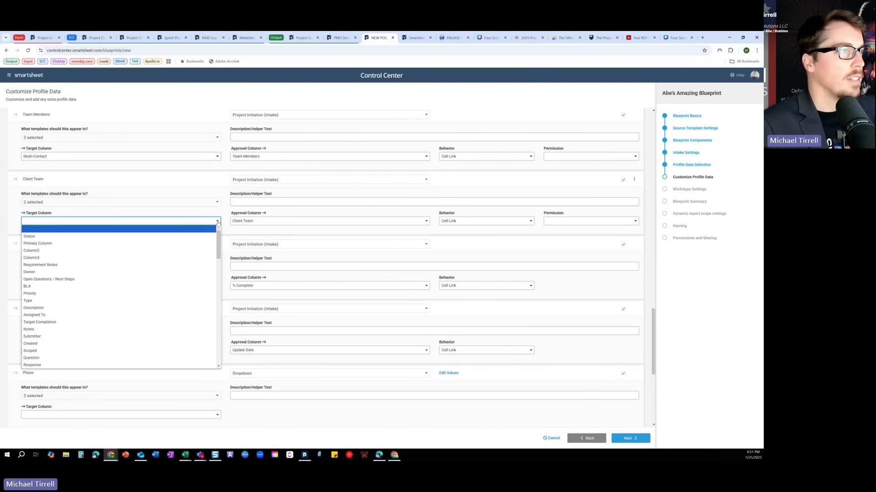
left_click_drag(218, 235, 216, 336)
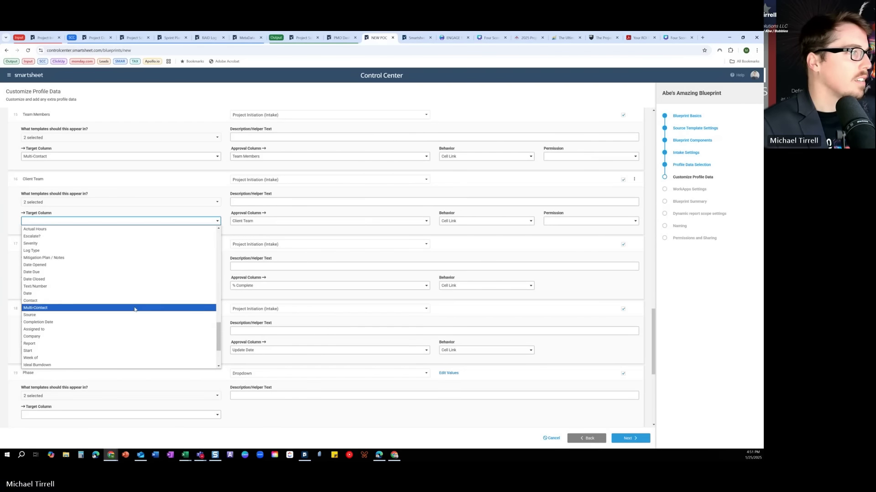
left_click(136, 299)
Set the Update Date field's target column to Date.
scroll(145, 296, "down", 2)
left_click(217, 261)
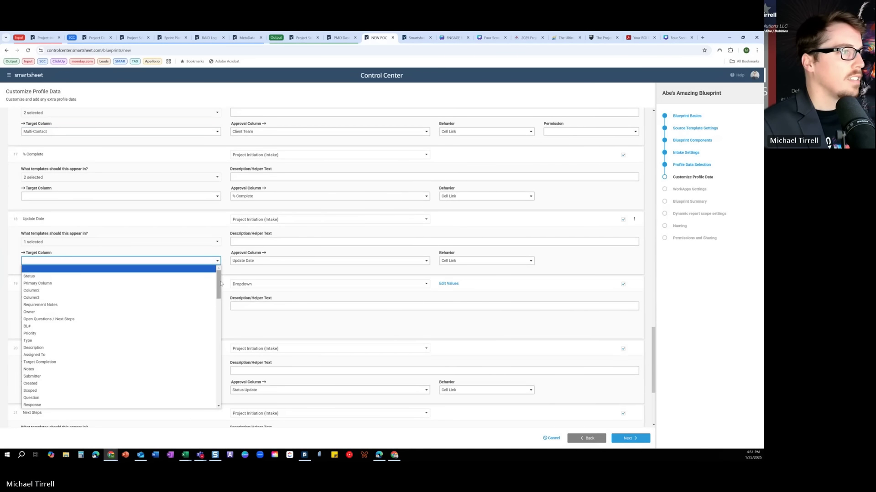
left_click_drag(218, 283, 217, 392)
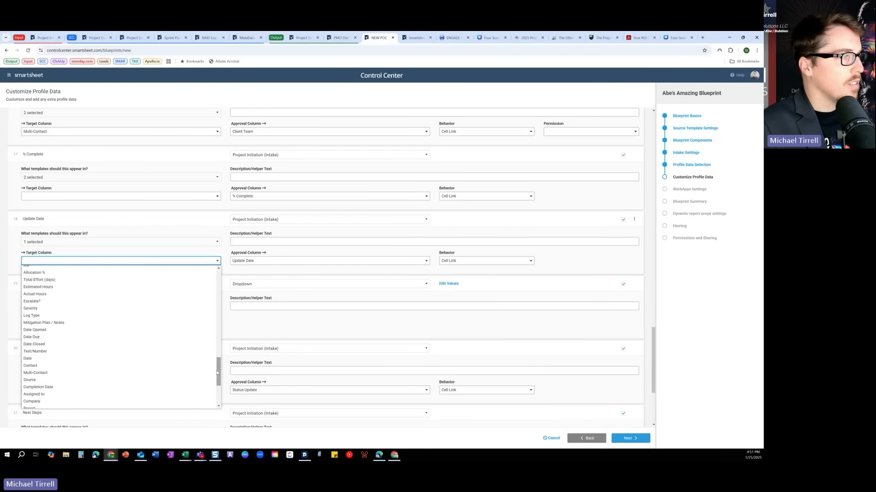
left_click(114, 357)
Review the remaining profile fields from Phase to Risks, compare them with the MetaData sheet's columns, and return to the blueprint.
scroll(141, 315, "down", 3)
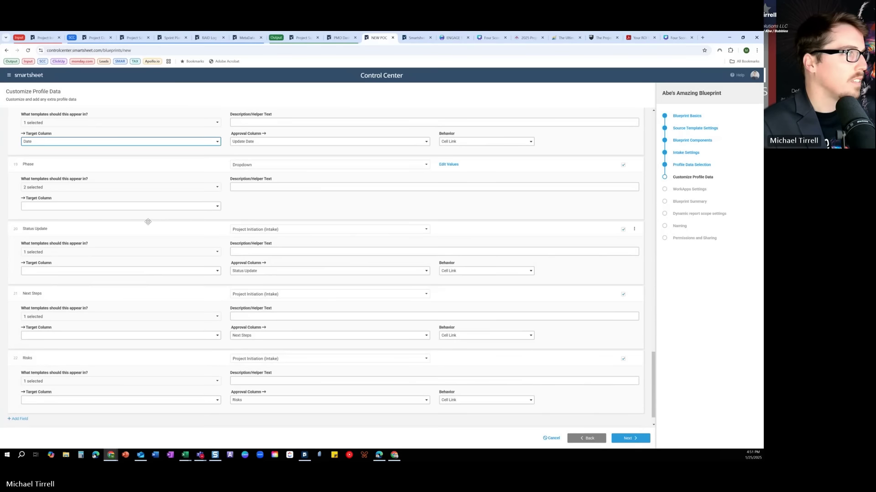
scroll(148, 221, "down", 1)
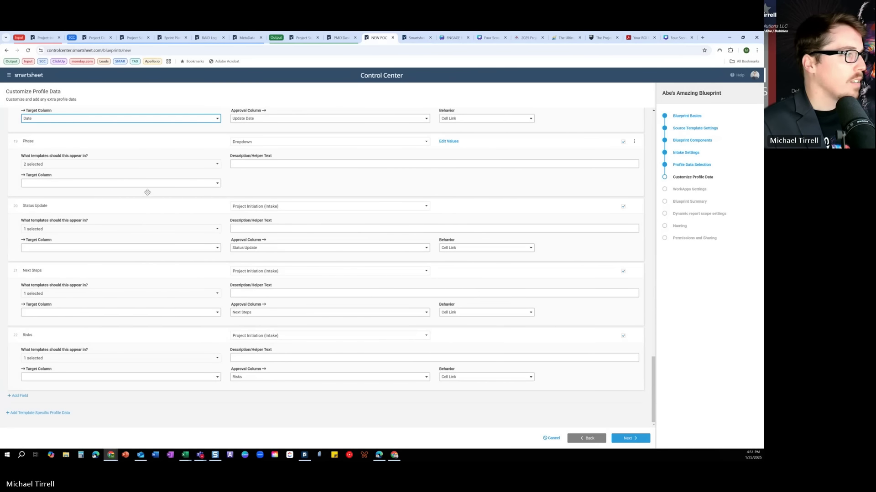
scroll(147, 256, "up", 1)
left_click(247, 37)
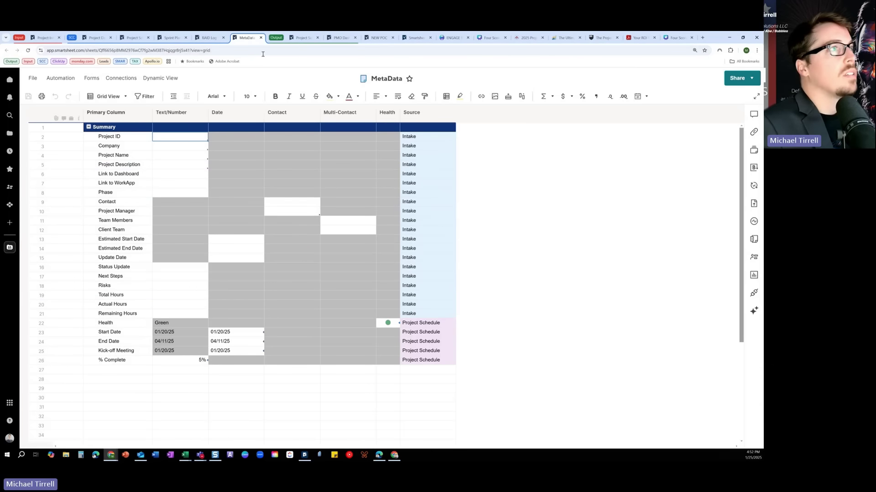
left_click(377, 38)
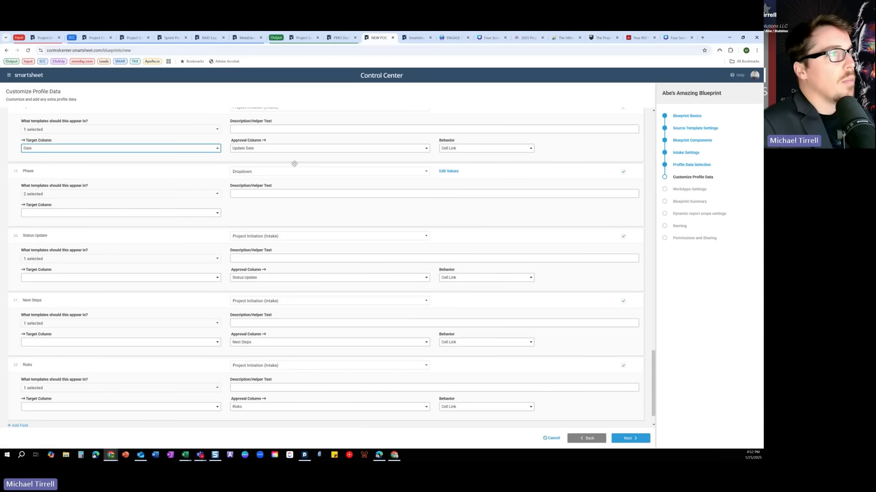
Review the data source options for the Status Update field and the intake-sourced rows in the MetaData sheet's Source column.
scroll(424, 240, "up", 1)
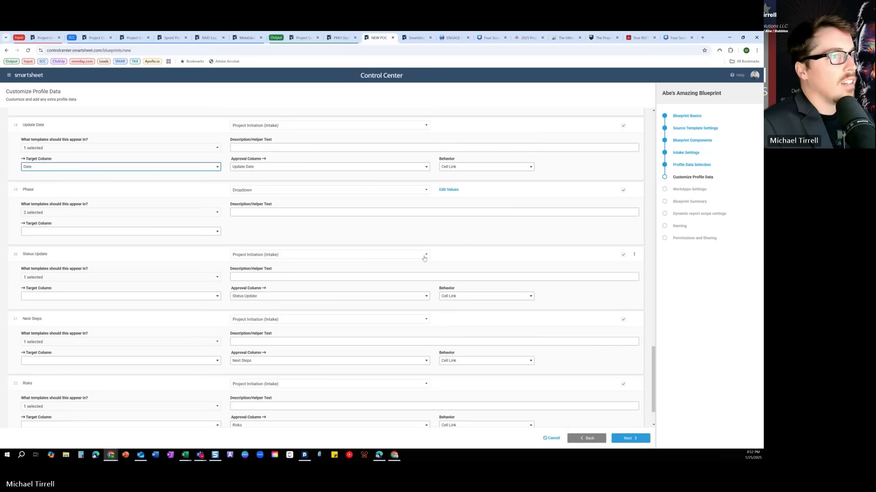
left_click(425, 255)
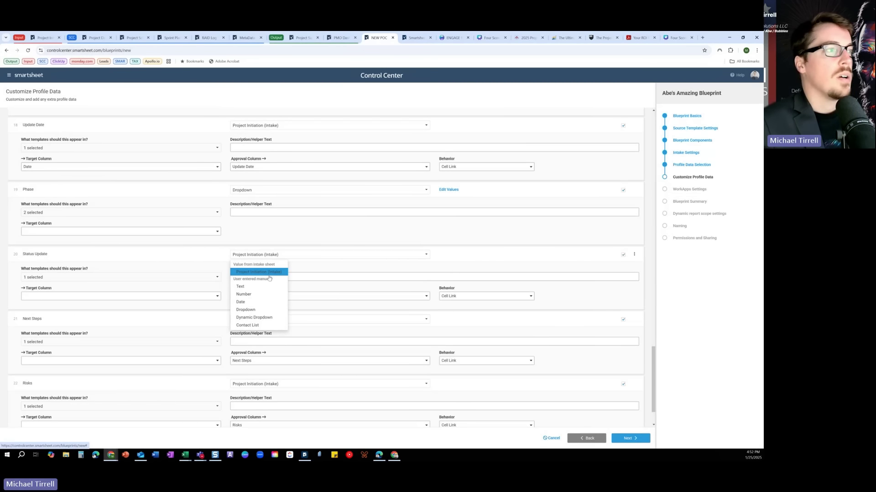
left_click(247, 37)
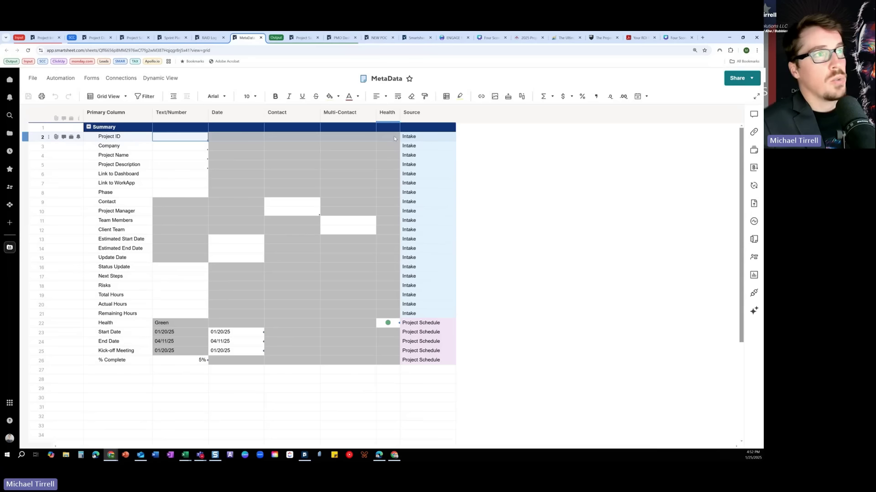
left_click_drag(427, 142, 448, 315)
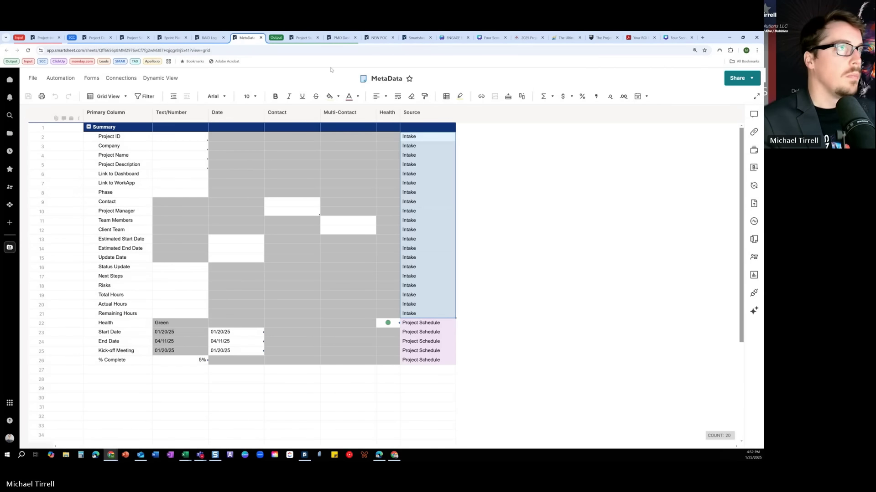
Return to the blueprint and hide the advanced options for the profile data fields.
left_click(375, 38)
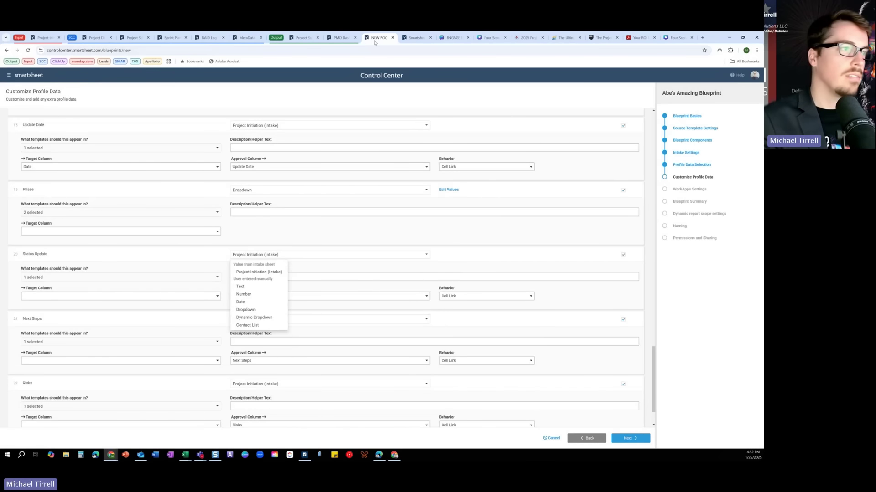
scroll(621, 153, "up", 20)
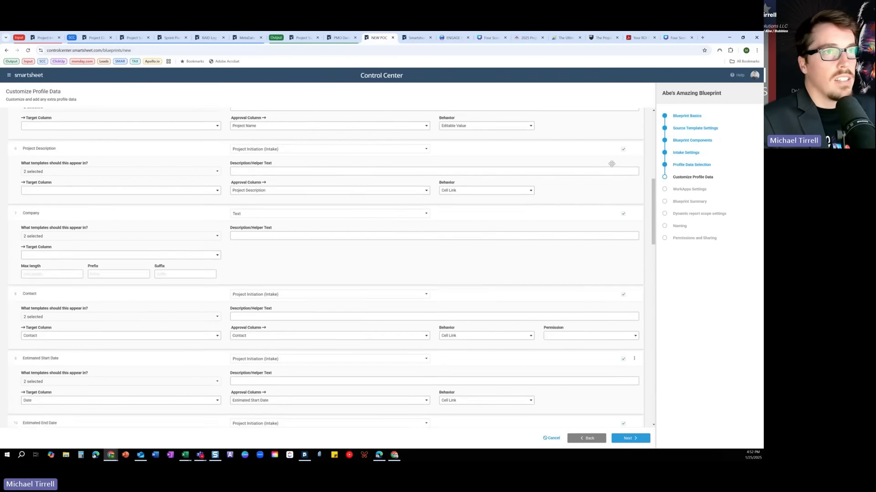
left_click(634, 117)
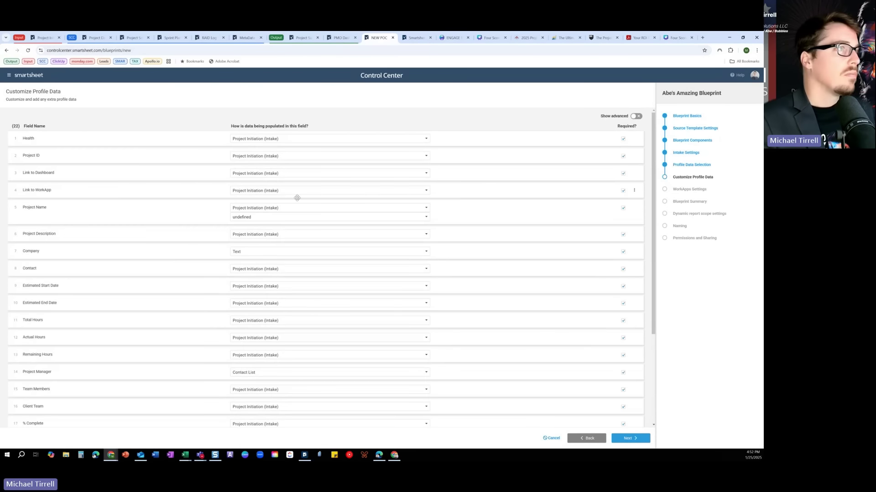
Add a template-specific profile data section for the MetaData sheet.
scroll(326, 203, "down", 5)
left_click(62, 413)
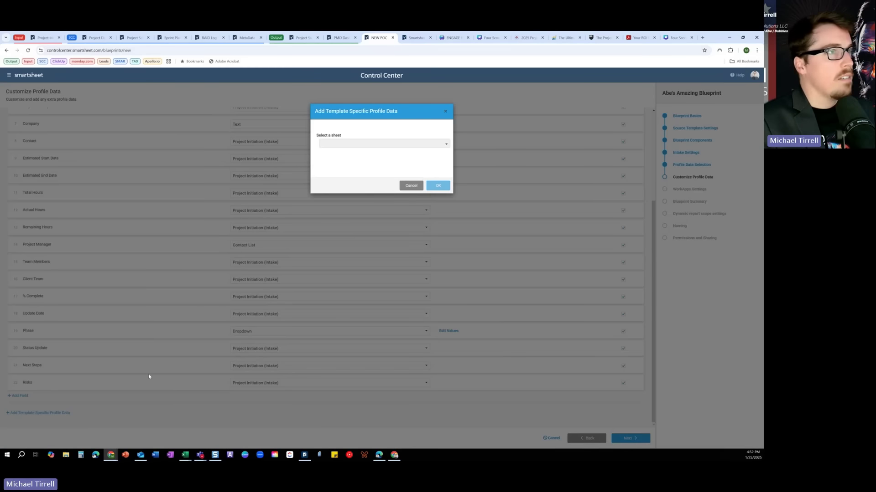
left_click(445, 144)
scroll(385, 155, "down", 3)
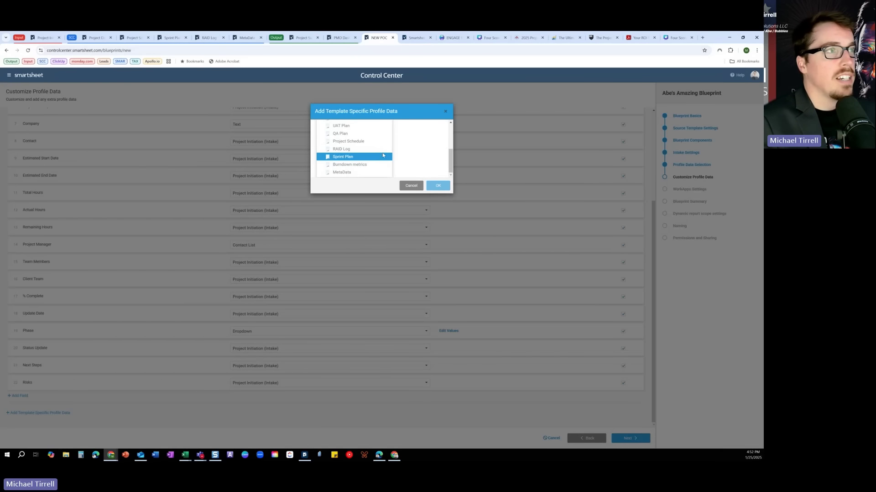
left_click(346, 172)
left_click(438, 186)
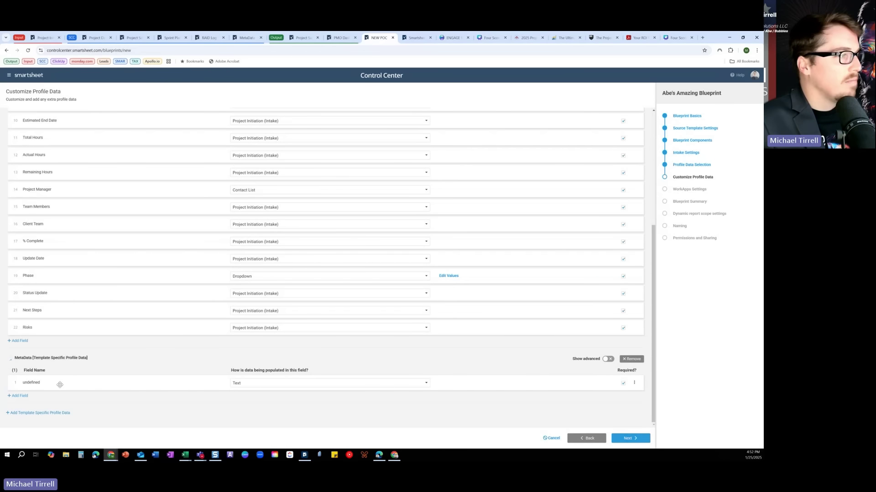
Show the MetaData section's advanced options and set its undefined field to be populated from Project Initiation (Intake).
left_click(608, 359)
scroll(399, 370, "down", 2)
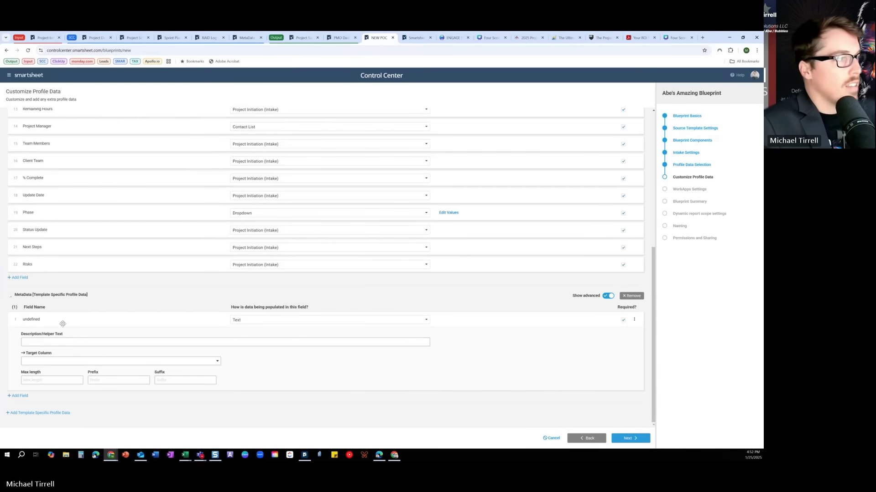
left_click(261, 322)
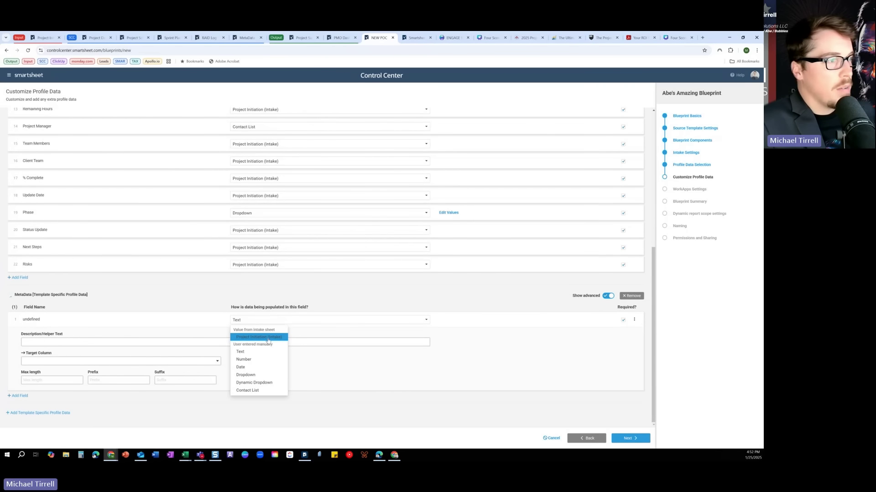
left_click(267, 339)
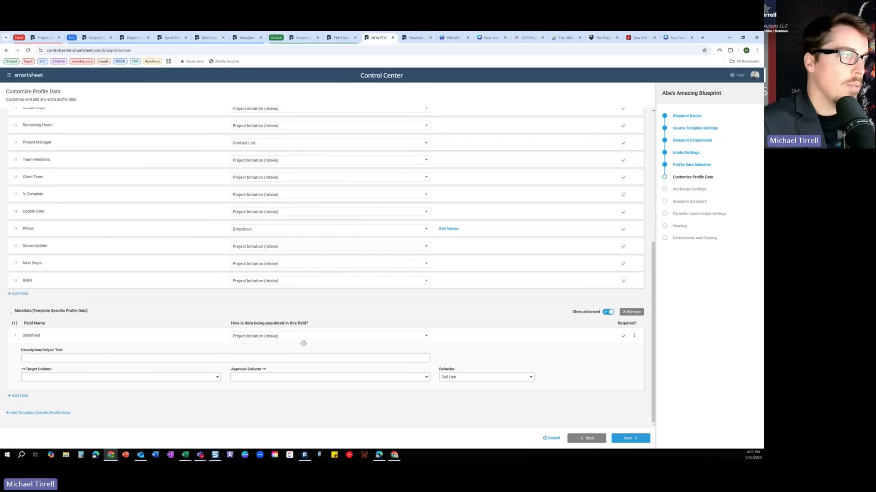
Remove the MetaData template-specific profile data section and proceed to WorkApps Settings.
left_click(632, 313)
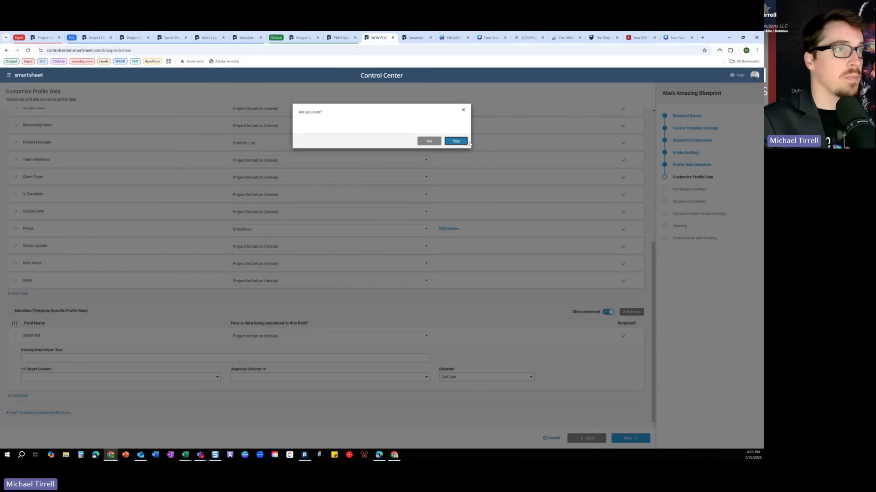
left_click(464, 141)
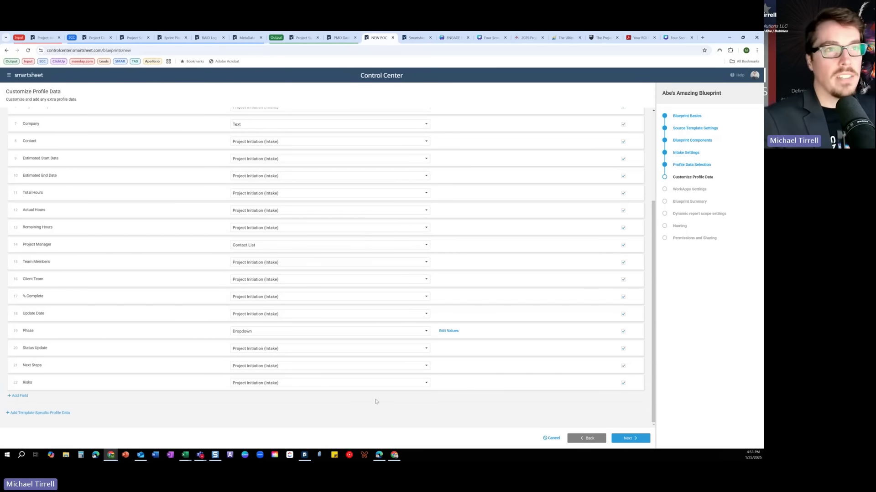
left_click(630, 438)
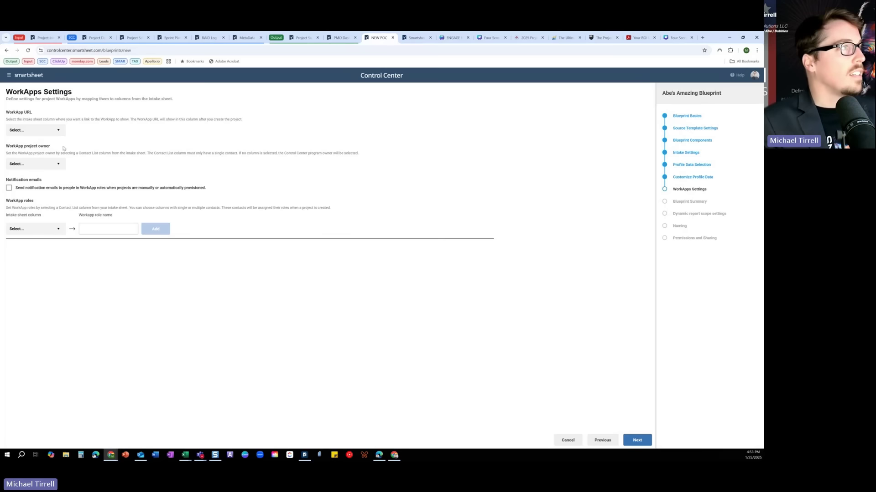
Map the WorkApp URL to the Link to WorkApp column and the WorkApp project owner to the Project Manager column.
left_click(49, 131)
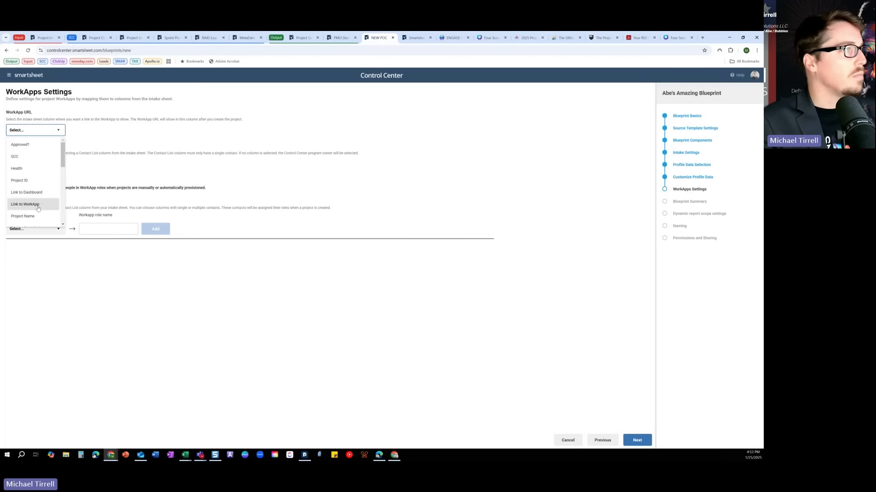
left_click(55, 204)
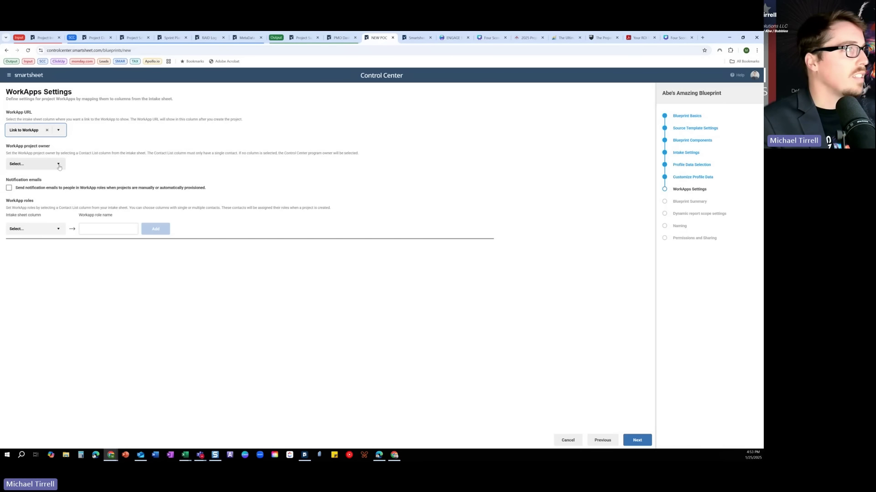
left_click(57, 165)
left_click(49, 191)
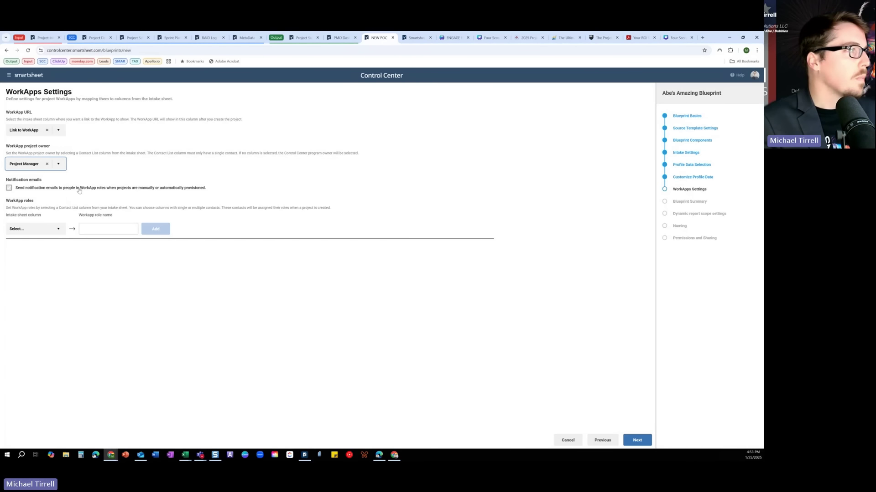
Add WorkApp roles for Team Members, Project Manager and Client Team under their default names, and continue to the Blueprint Summary.
left_click(59, 231)
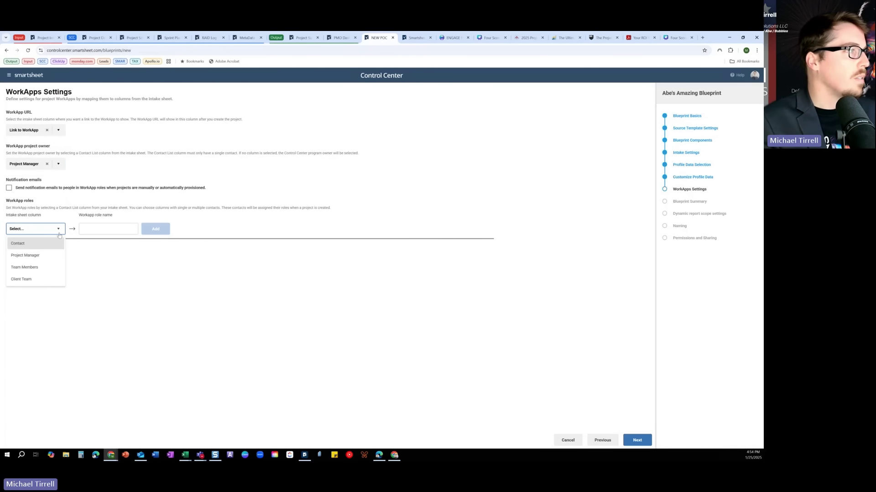
left_click(38, 267)
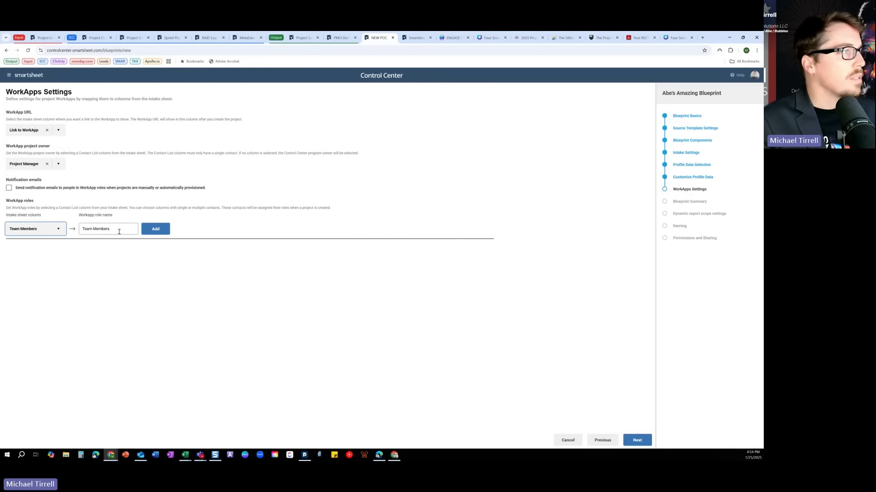
left_click(156, 230)
left_click(56, 233)
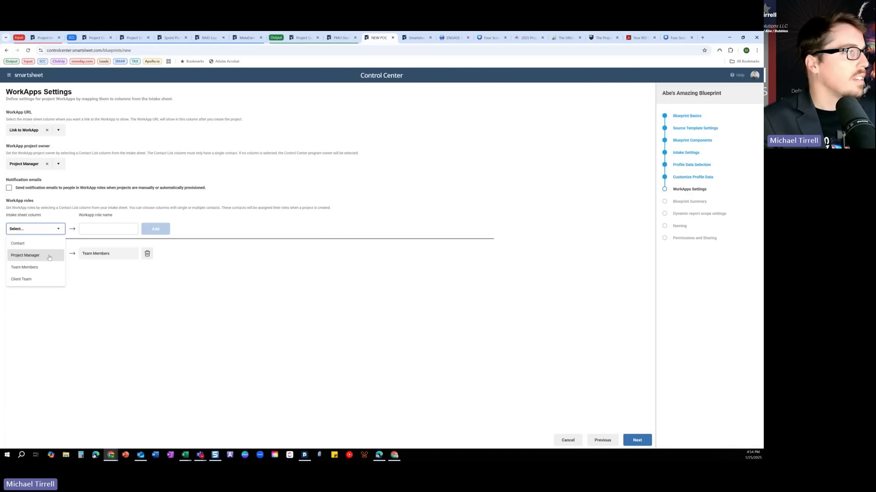
left_click(45, 255)
left_click(155, 229)
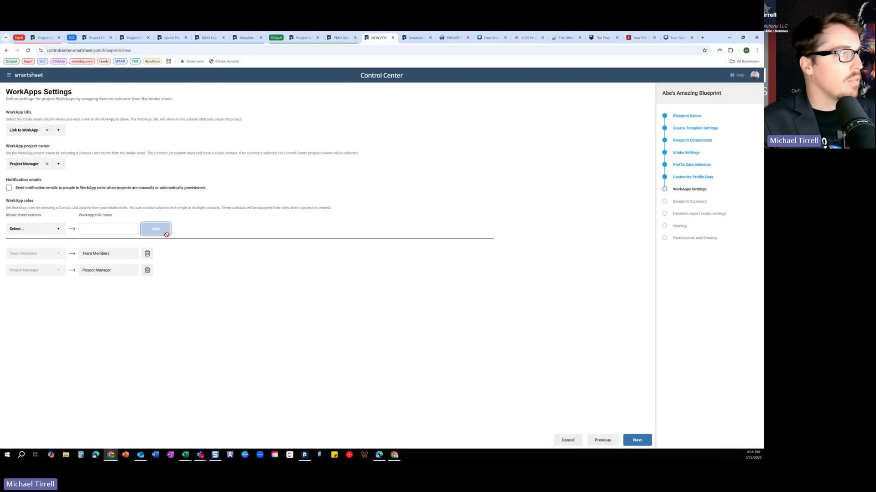
left_click(46, 231)
left_click(36, 279)
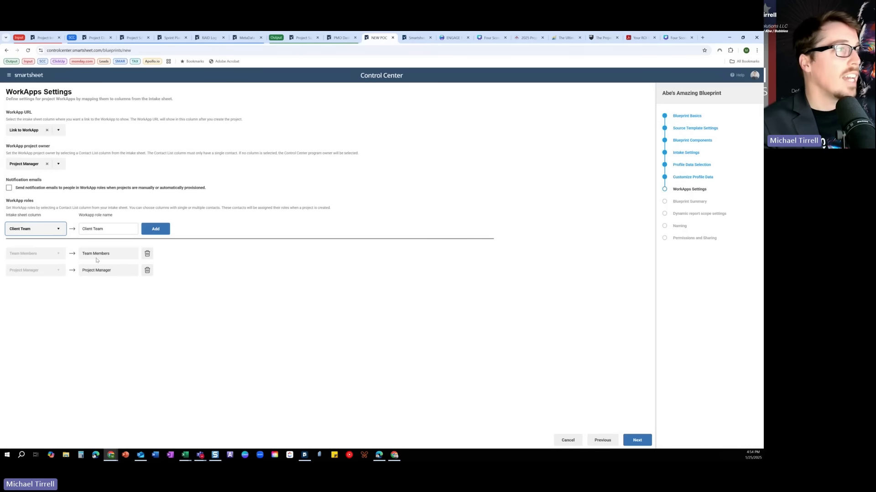
left_click(156, 229)
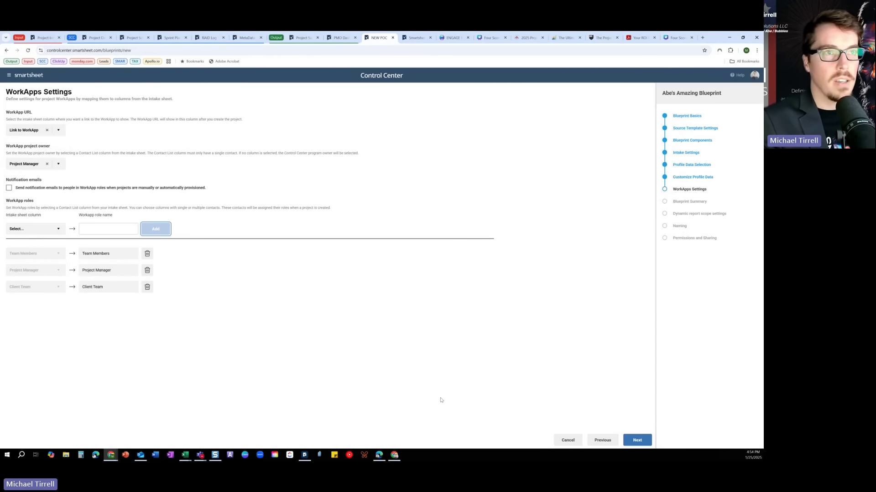
left_click(637, 441)
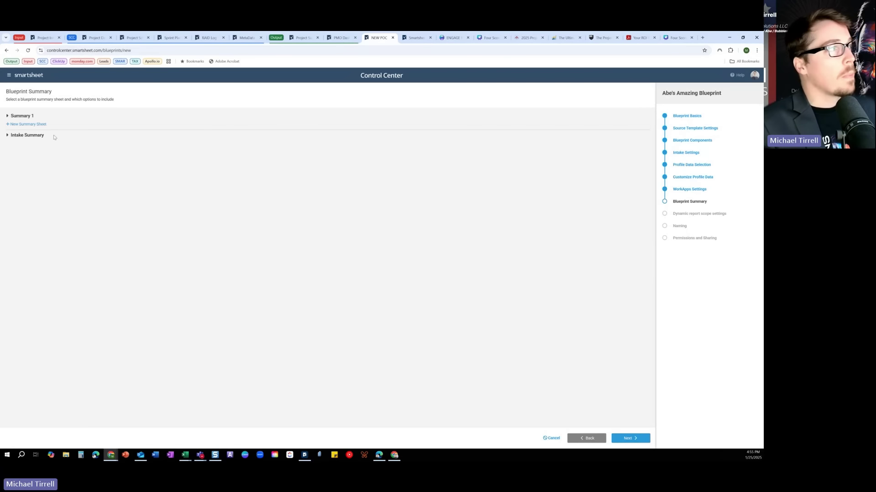
Search for "demo" and set Project Summary Rollup (DEMO) as the blueprint summary sheet for Summary 1.
left_click(20, 116)
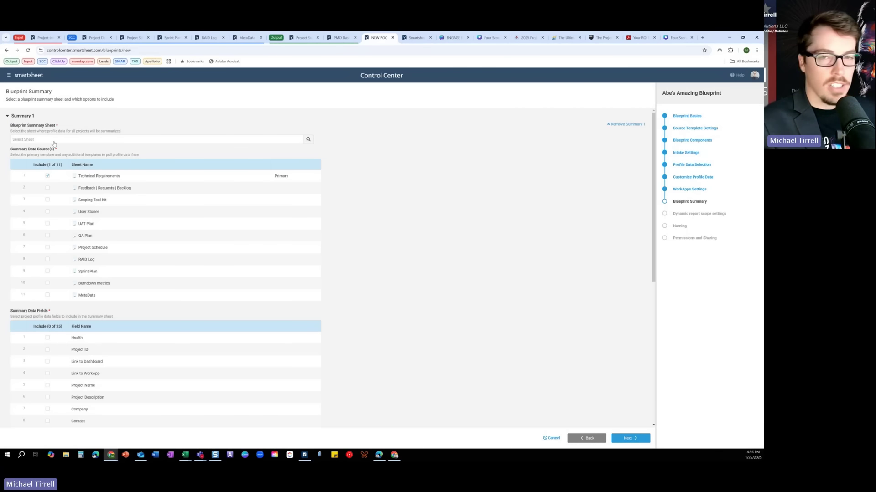
left_click(308, 139)
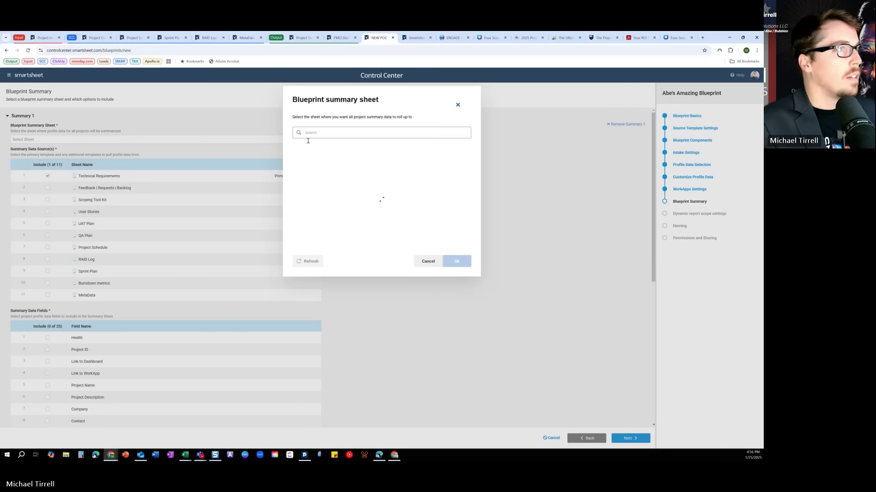
type("demo")
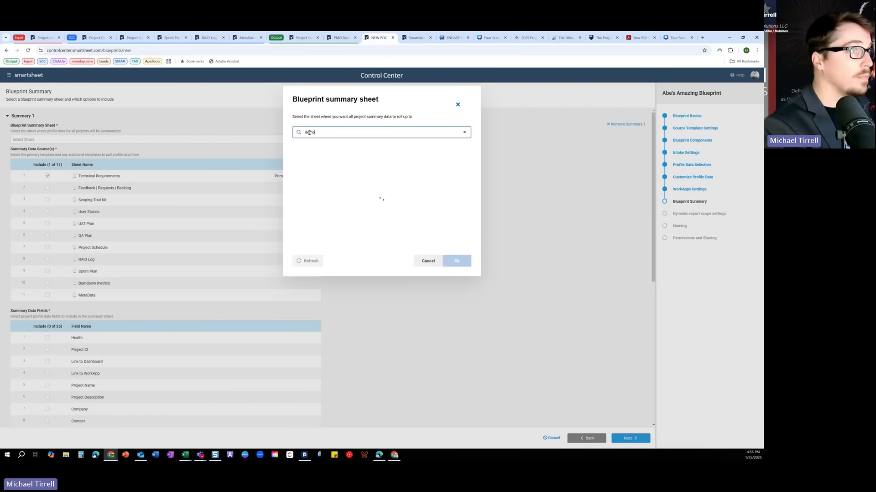
left_click(337, 152)
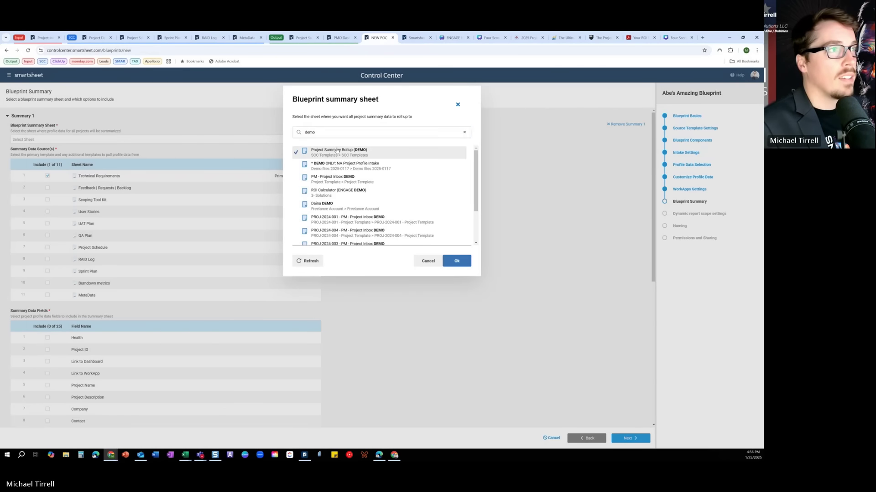
left_click(456, 261)
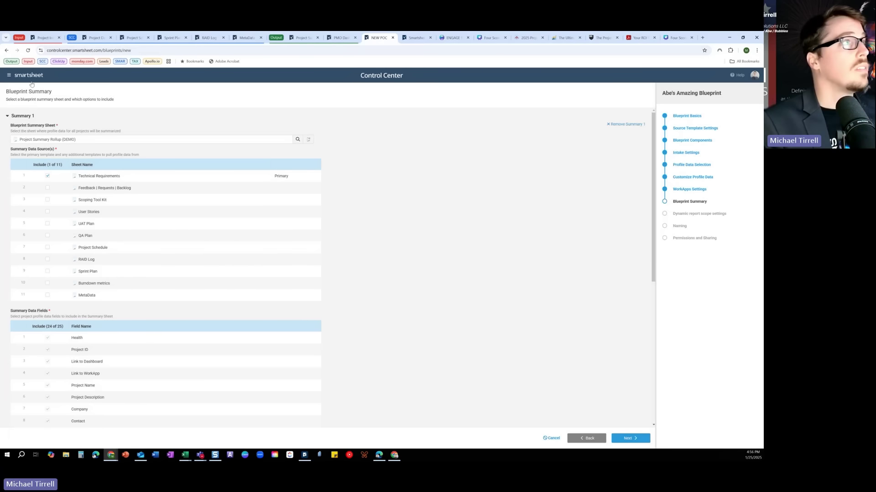
Examine the Sprint Plan sheet's Summary section, checking the profile fields and the rows sourced from the Project Plan.
left_click(173, 38)
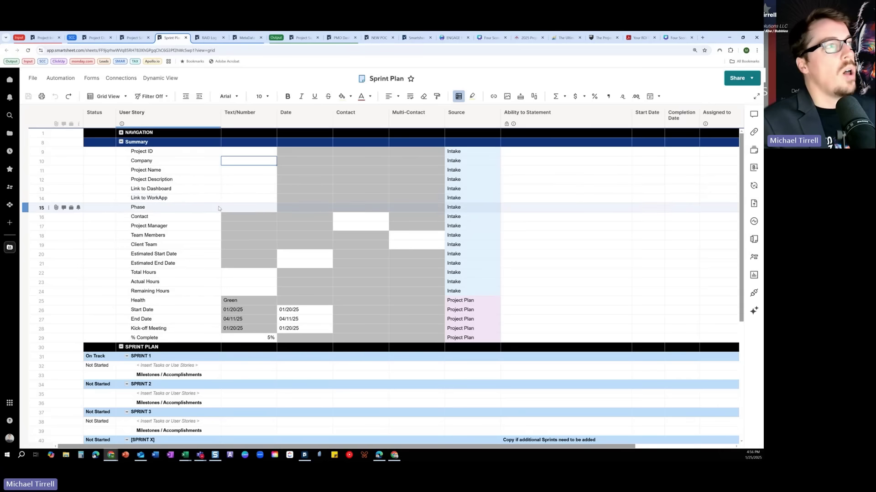
left_click_drag(161, 142, 162, 328)
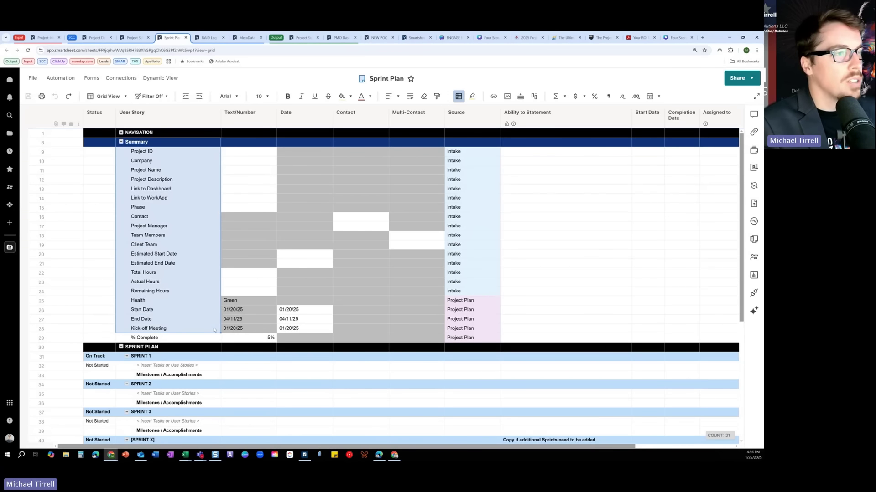
left_click_drag(475, 302, 483, 338)
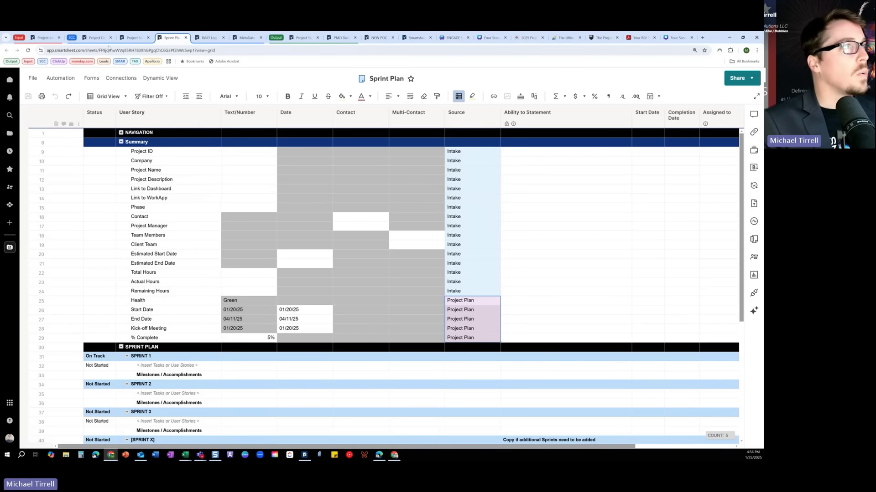
Include Project Schedule, Sprint Plan and MetaData as summary data sources in the blueprint, and exclude Technical Requirements.
left_click(376, 38)
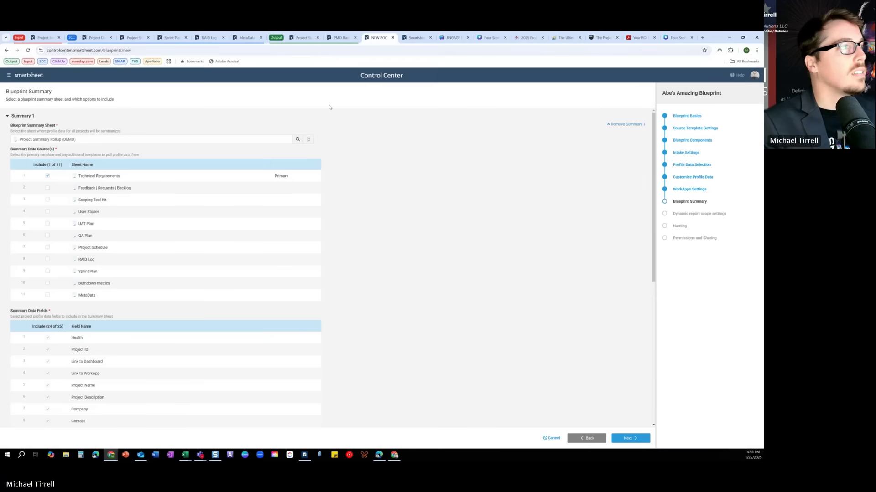
left_click(48, 271)
left_click(48, 296)
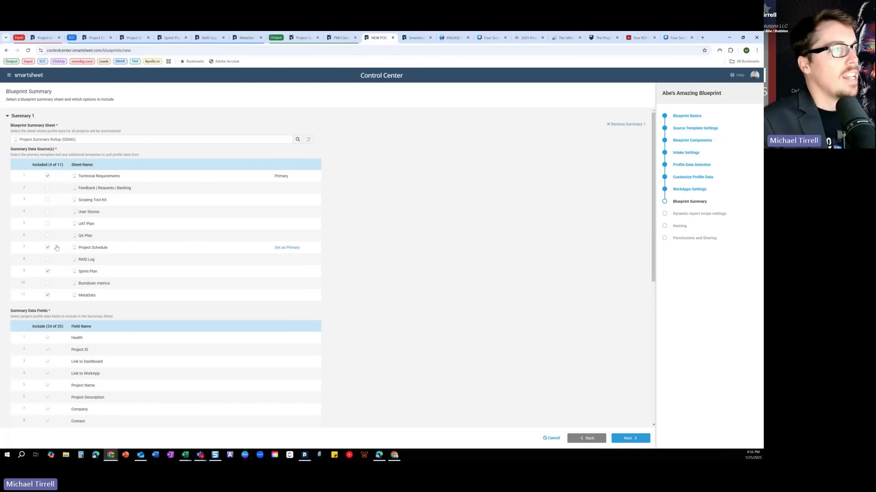
left_click(48, 177)
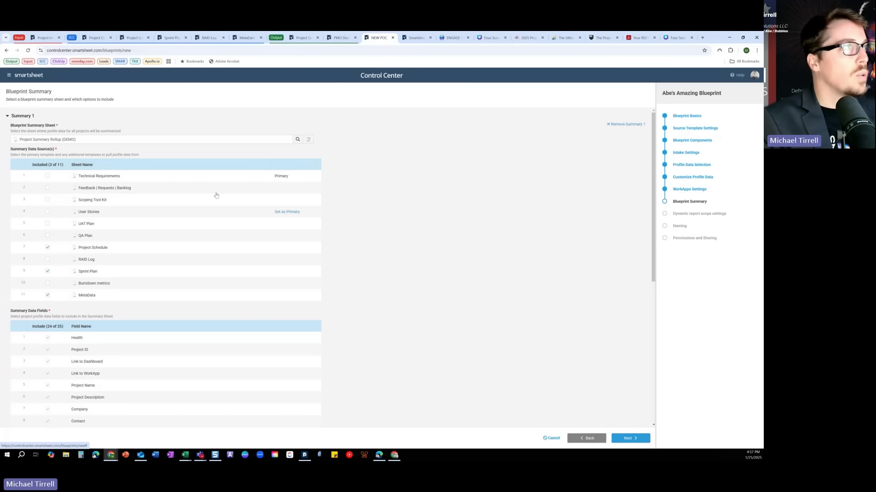
Compare the Project ID field across the Project Initiation (Intake), Sprint Plan and MetaData sheets.
left_click(45, 37)
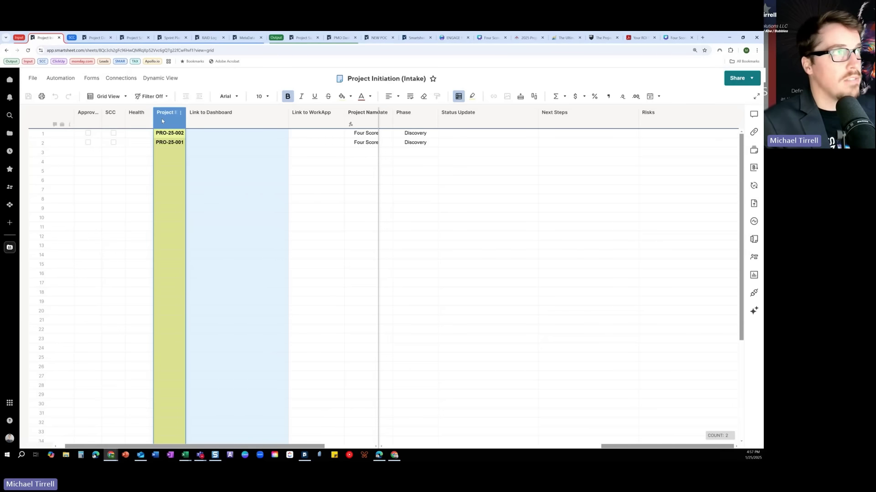
left_click(171, 37)
left_click(247, 152)
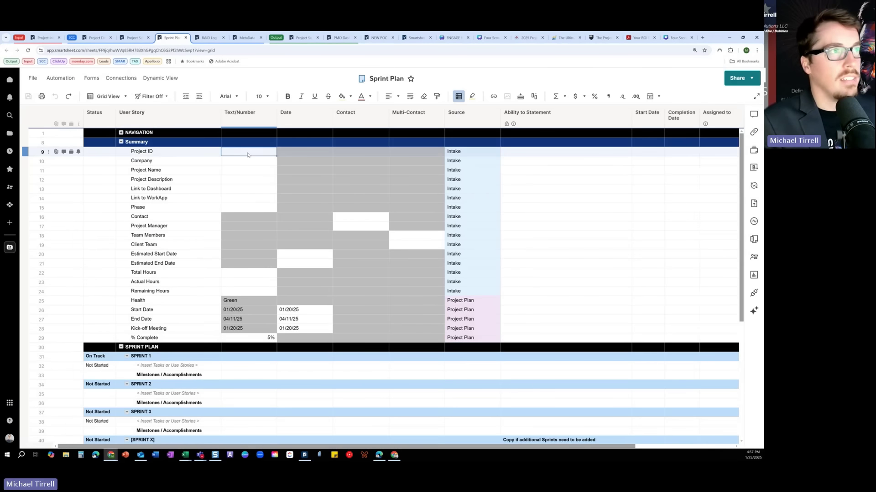
left_click(247, 37)
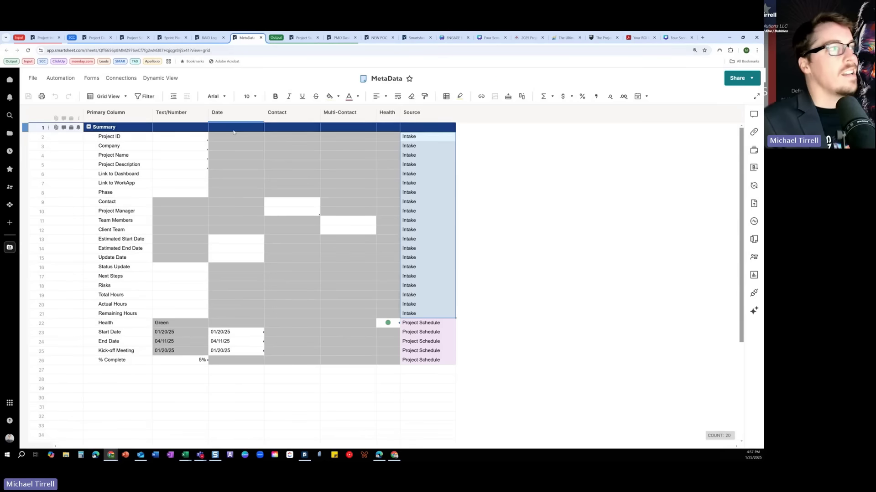
left_click(195, 137)
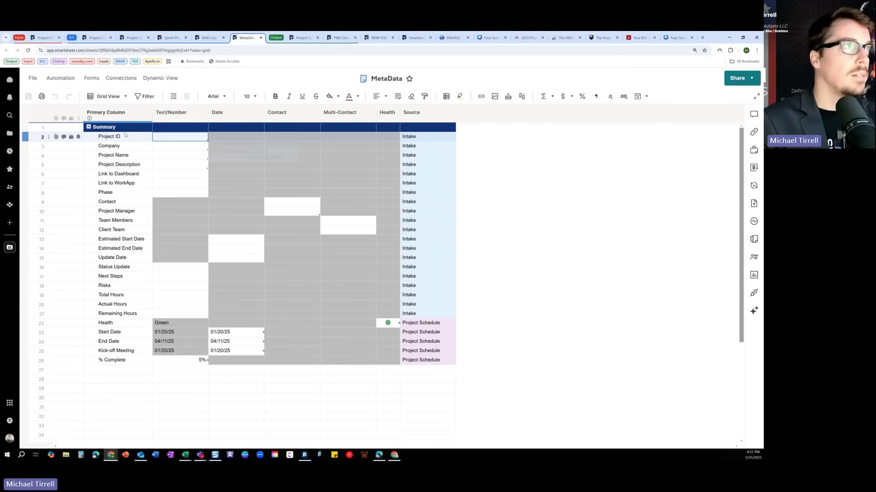
Return to the blueprint setup and set Sprint Plan as the primary summary data source.
left_click(377, 38)
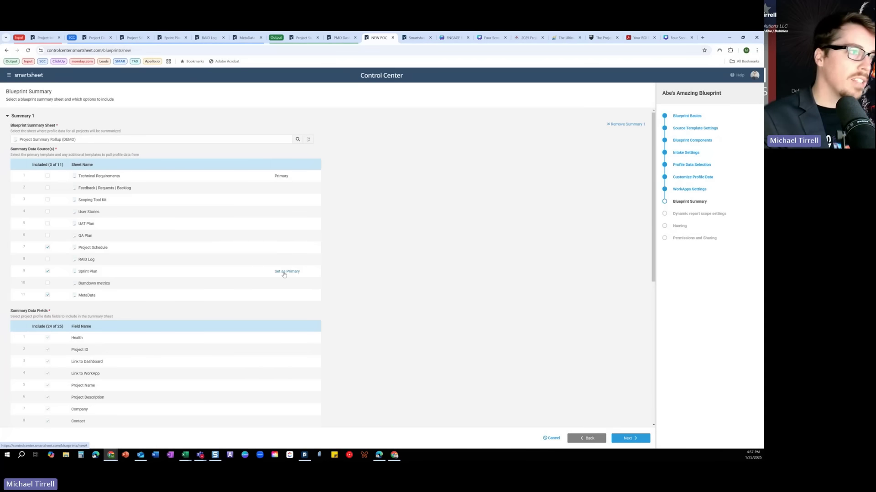
left_click(284, 272)
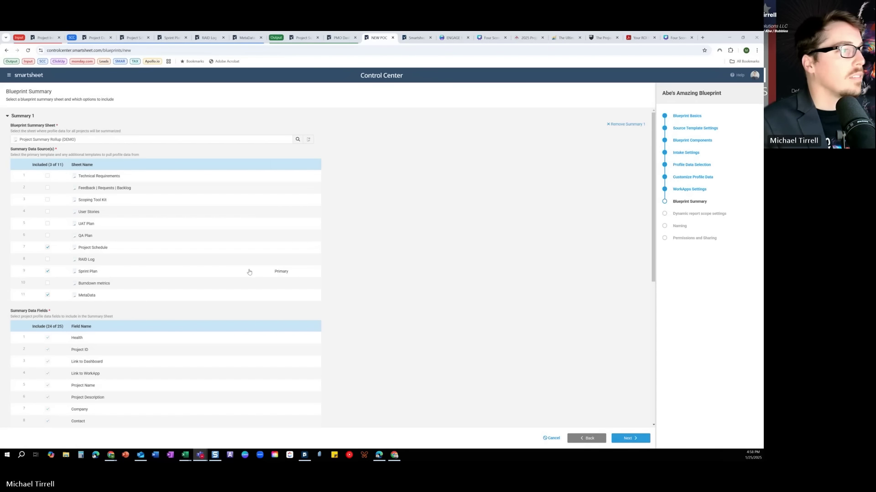
Exclude Project Schedule and Sprint Plan from the summary data sources and set MetaData as primary.
scroll(244, 279, "down", 2)
scroll(245, 280, "up", 1)
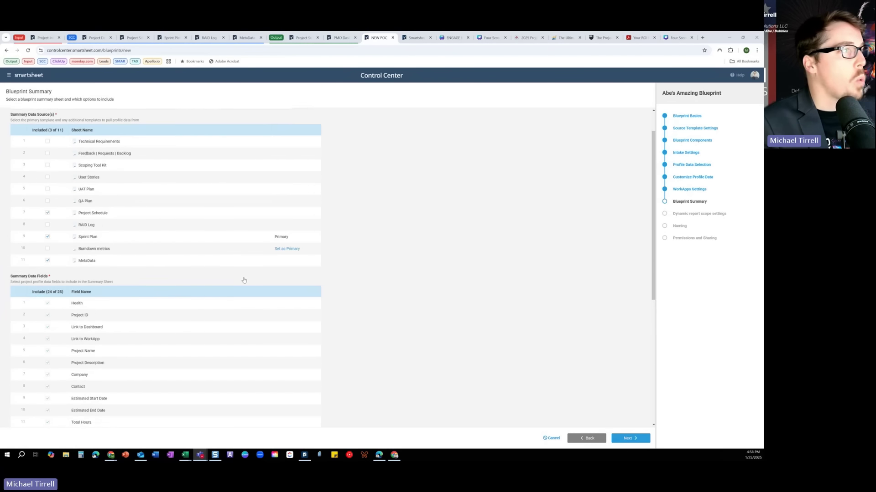
left_click(47, 217)
left_click(47, 241)
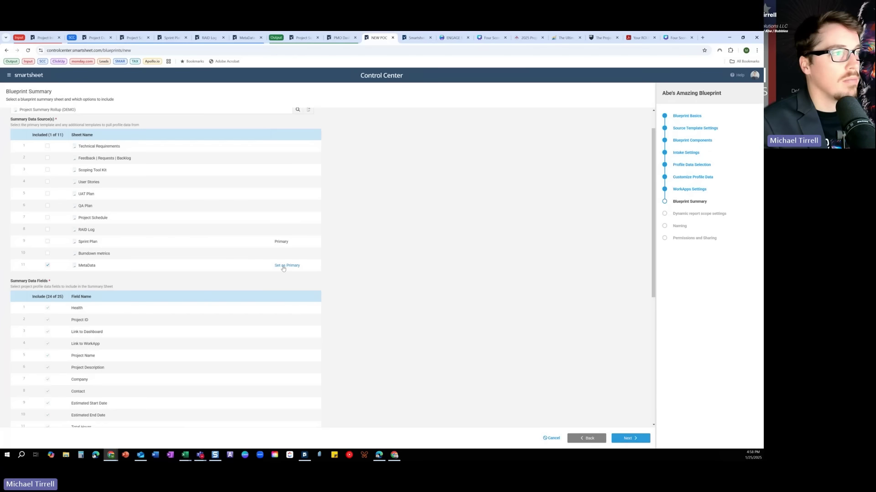
left_click(286, 266)
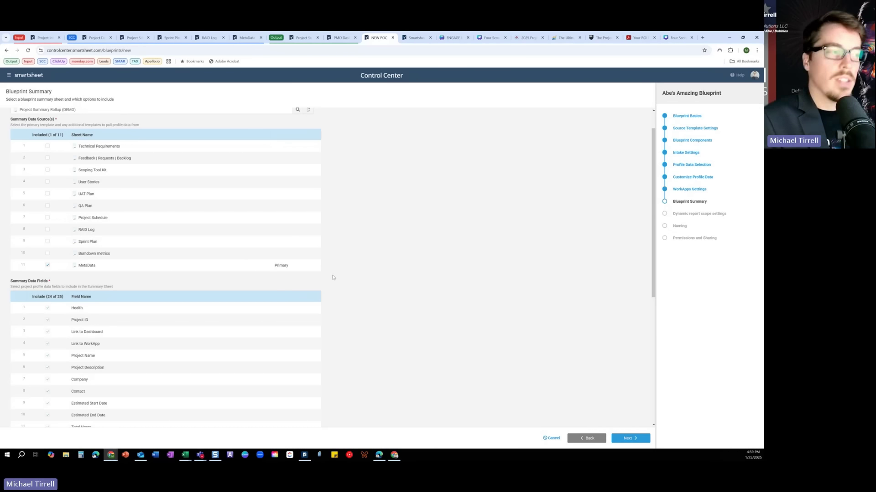
Review the summary data fields, include Kick-off Meeting, and exclude it again.
scroll(338, 279, "down", 3)
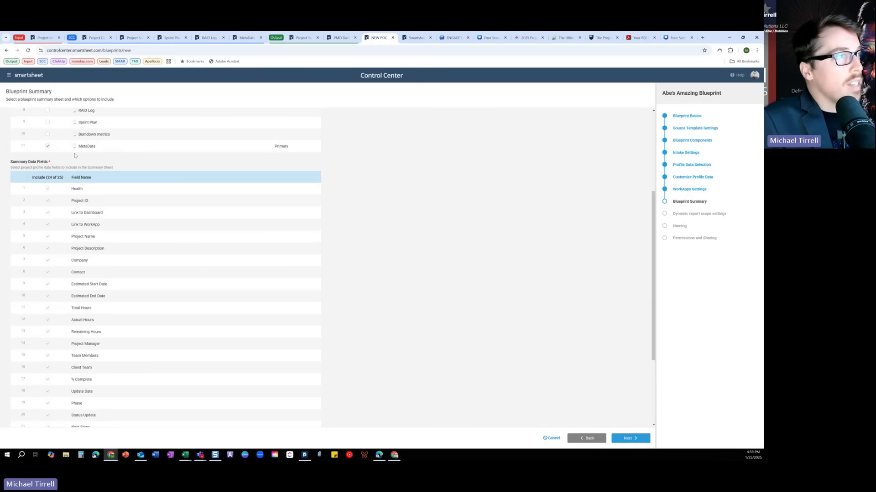
scroll(138, 218, "down", 2)
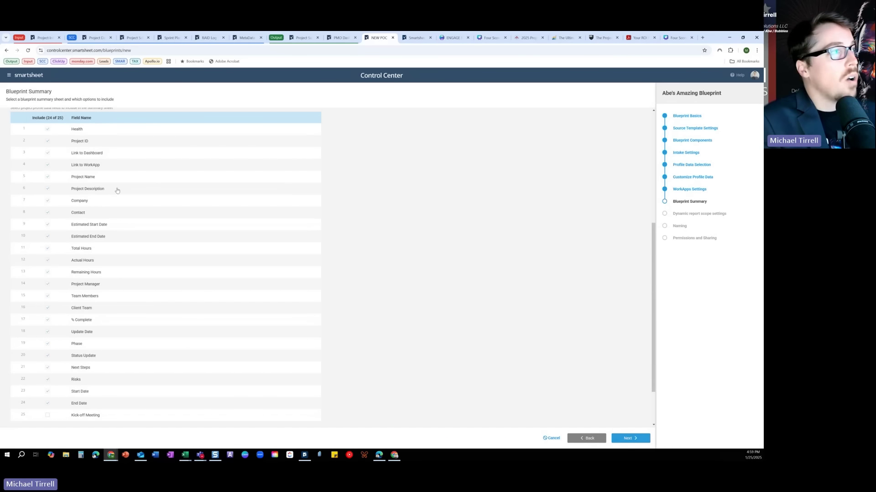
scroll(119, 186, "down", 2)
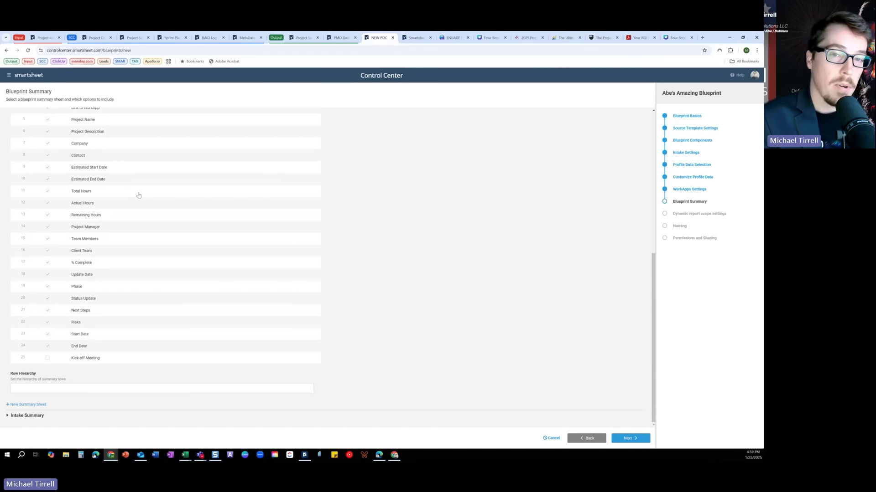
left_click(48, 360)
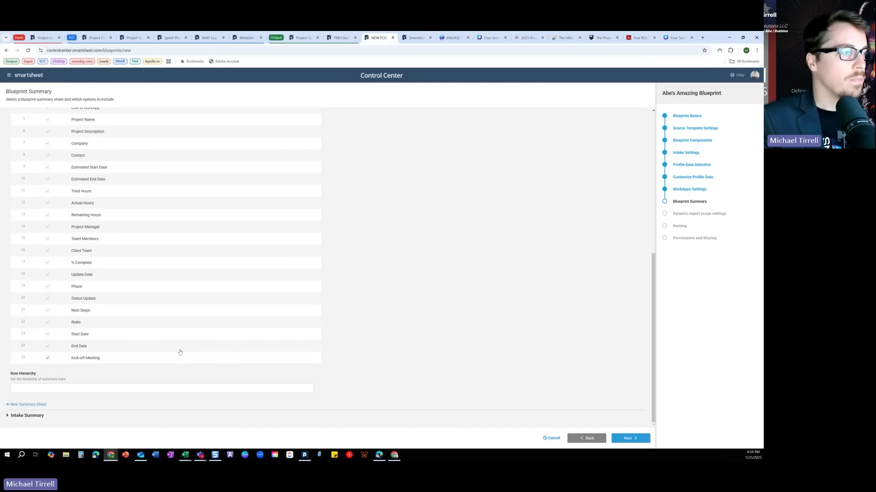
left_click(48, 358)
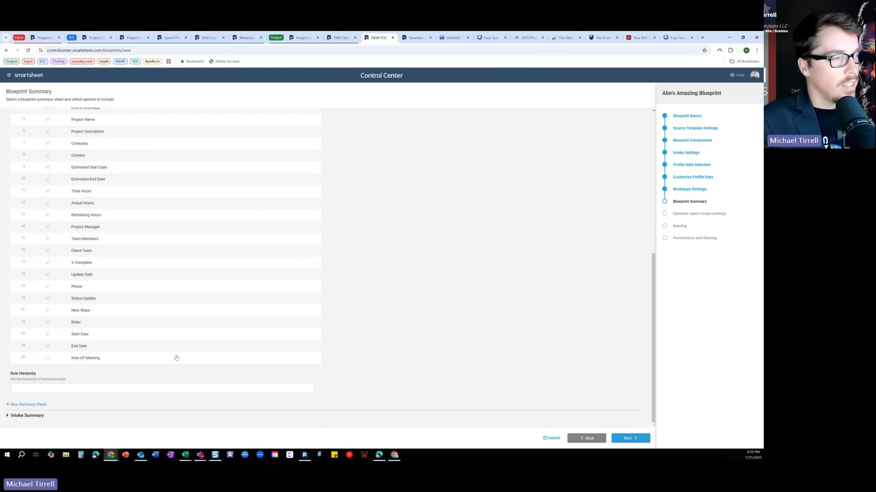
Try Company and Client Team as the summary sheet's row hierarchy and remove both fields again.
scroll(181, 353, "up", 3)
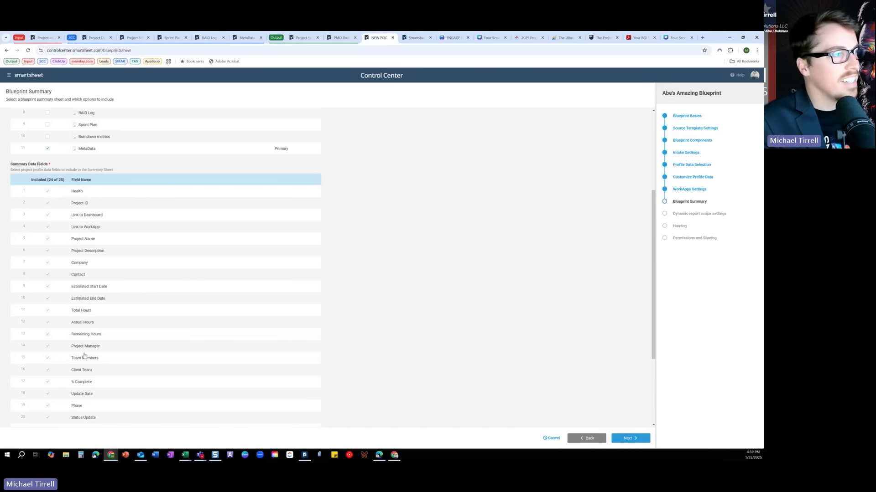
scroll(209, 345, "down", 1)
scroll(205, 350, "down", 1)
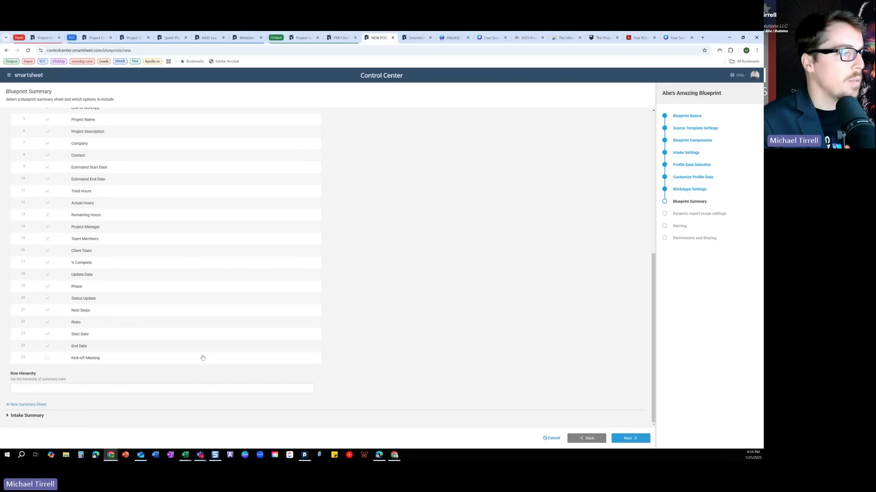
left_click(165, 390)
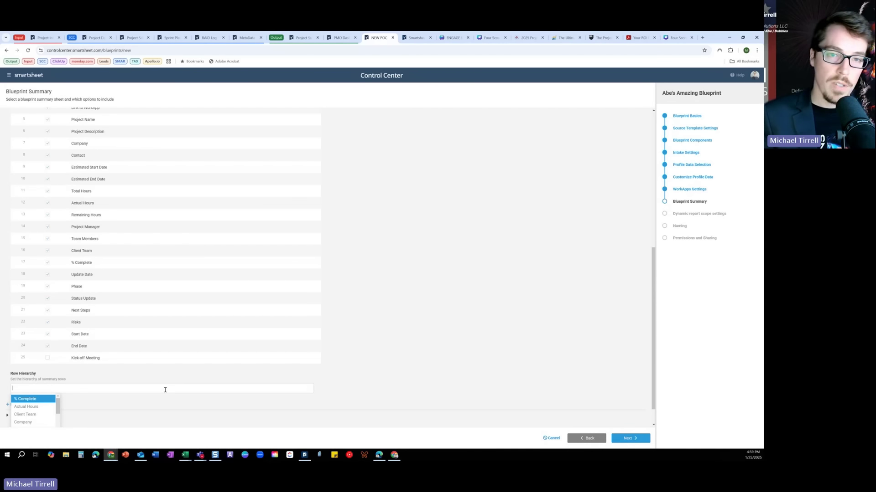
scroll(165, 389, "down", 1)
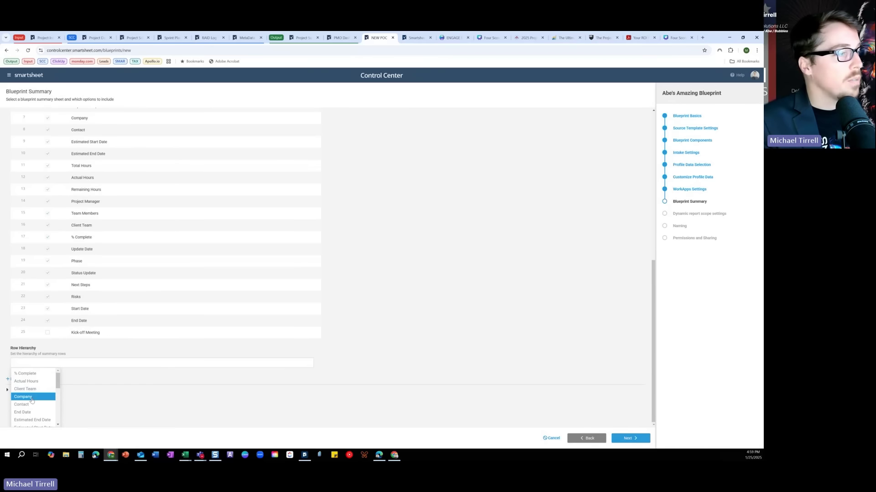
left_click(29, 398)
left_click(408, 370)
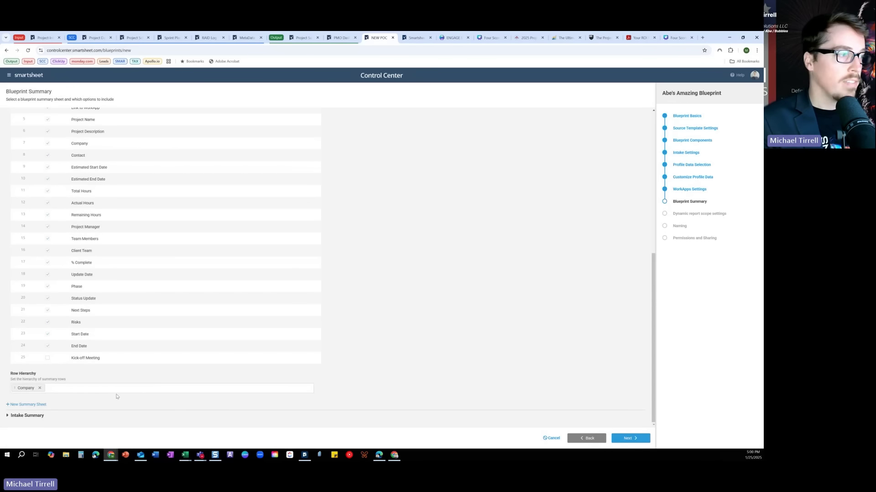
left_click(75, 389)
scroll(77, 391, "down", 1)
left_click(77, 390)
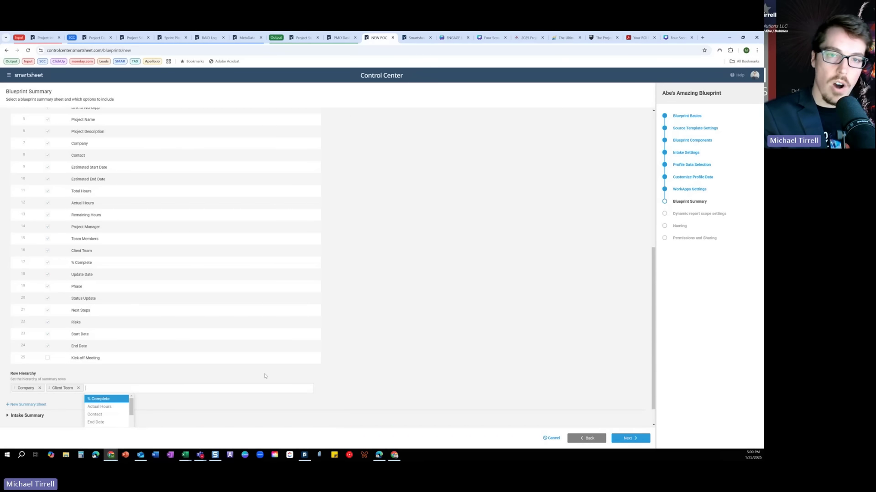
left_click(78, 388)
left_click(40, 388)
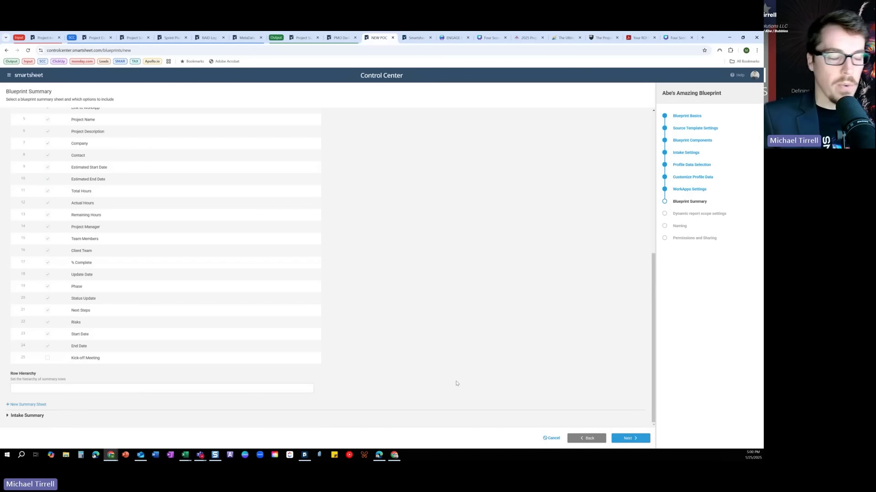
Set the intake summary's primary template to MetaData, add Company as the intake summary field, and continue to the dynamic report scope settings.
left_click(40, 417)
scroll(184, 395, "down", 1)
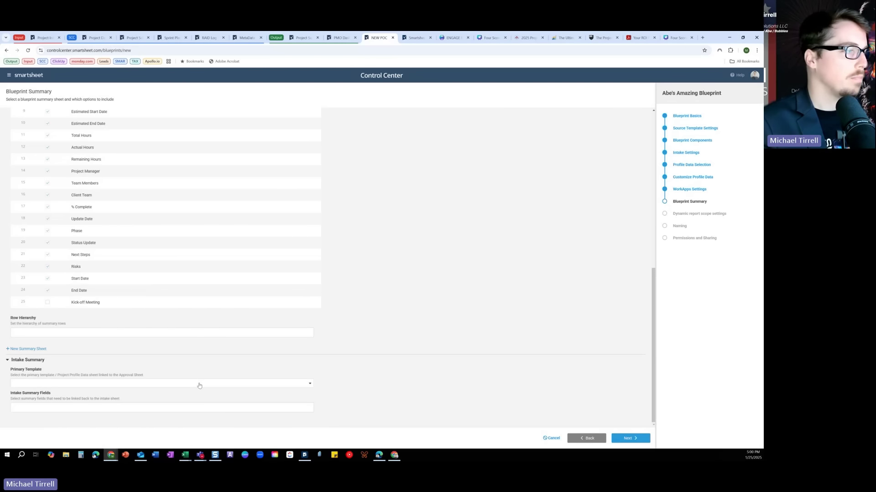
left_click(199, 386)
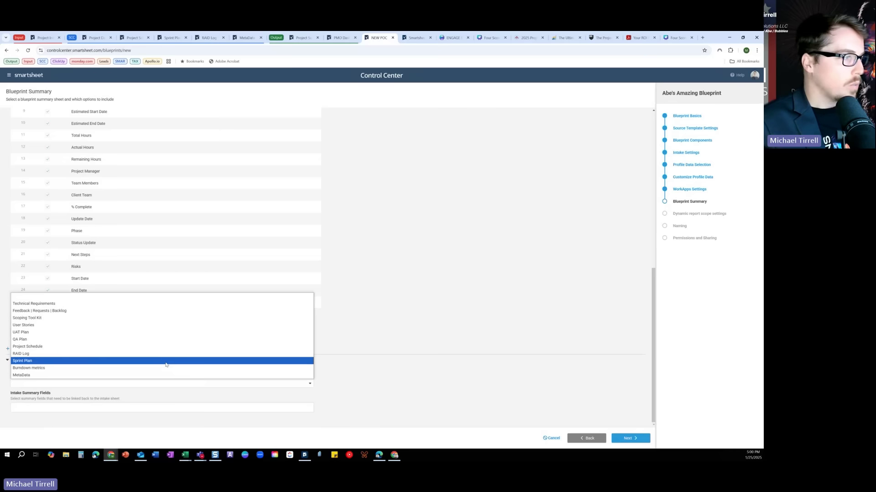
left_click(150, 375)
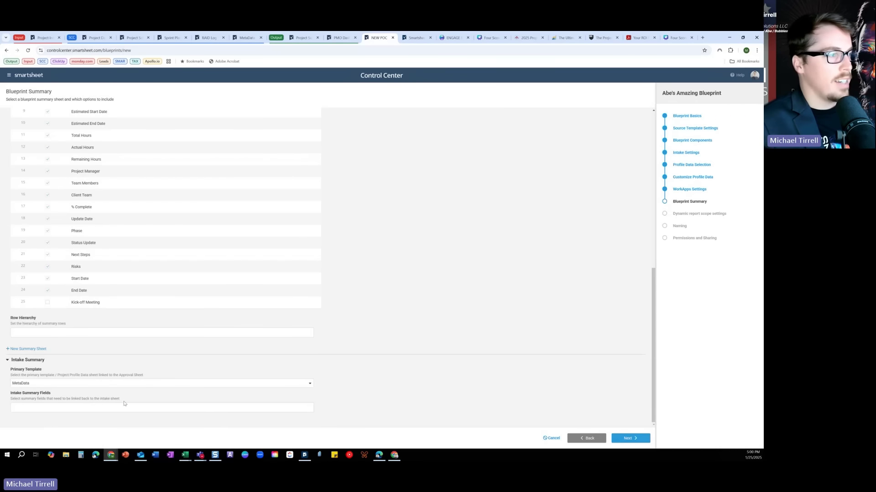
left_click(94, 406)
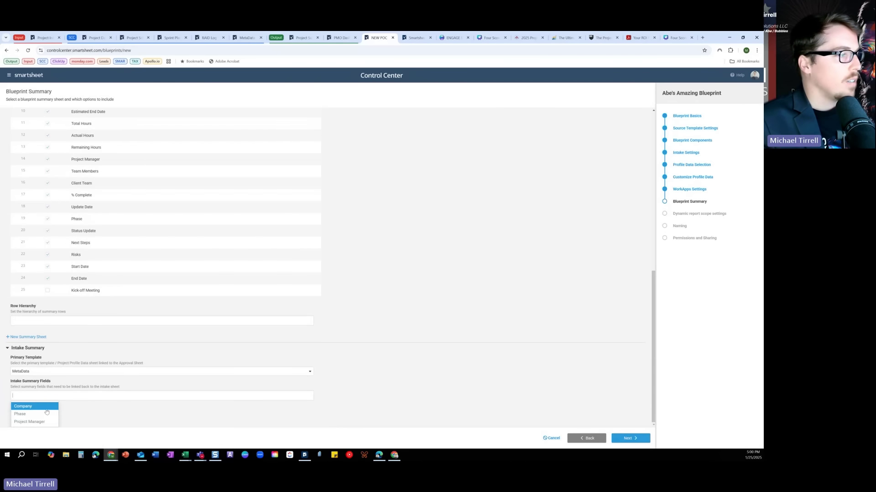
left_click(400, 380)
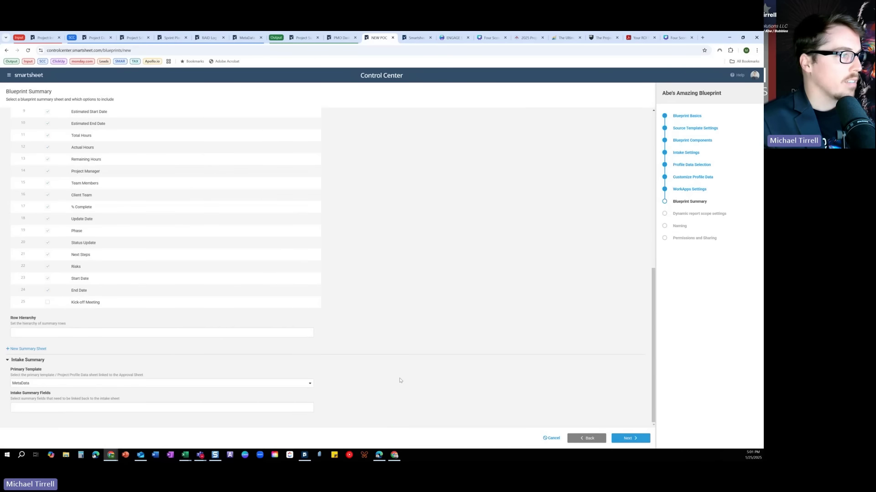
left_click(303, 407)
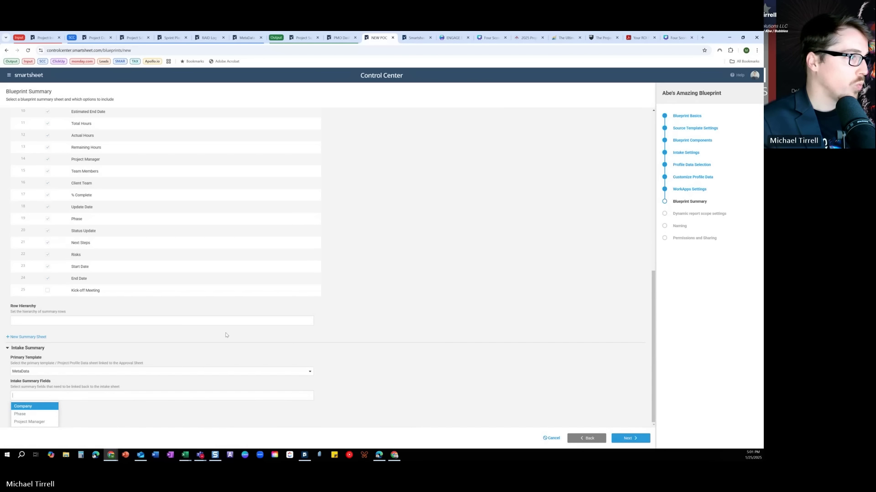
left_click(45, 408)
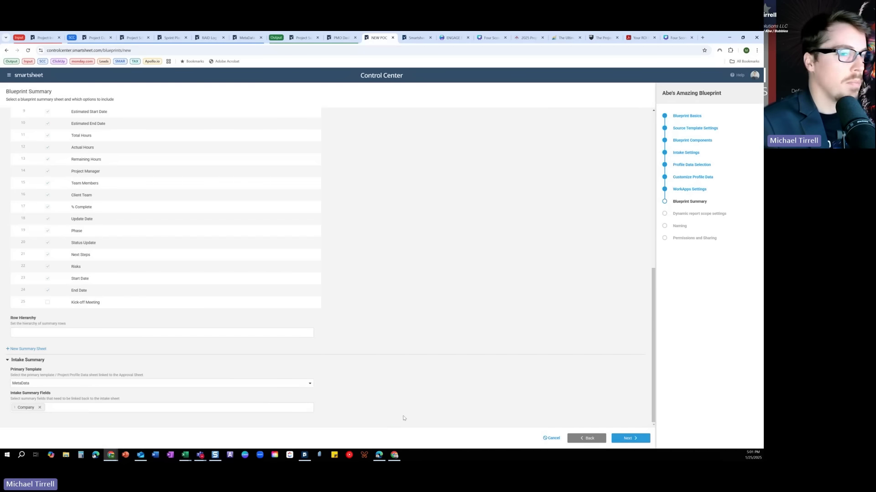
left_click(633, 440)
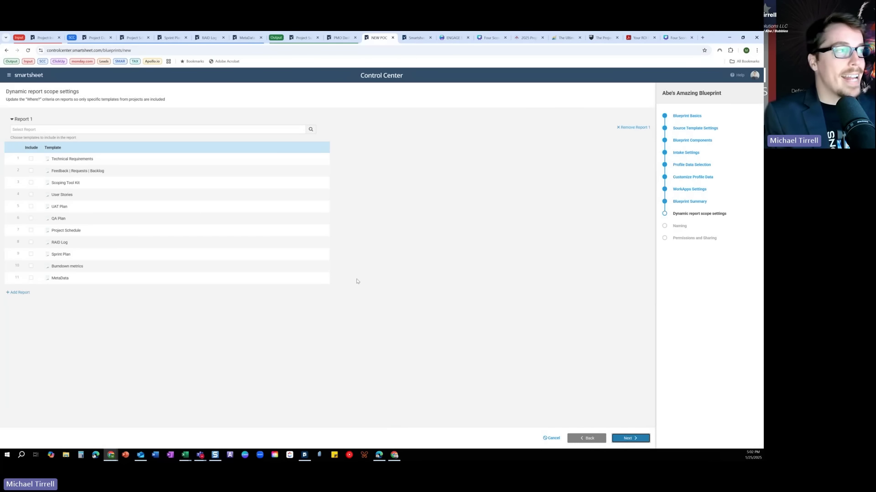
Search the dynamic reports for "dsr" and assign Due Soon - All Projects (DSR DEMO) as Report 1.
left_click(309, 131)
left_click(310, 132)
type("dat")
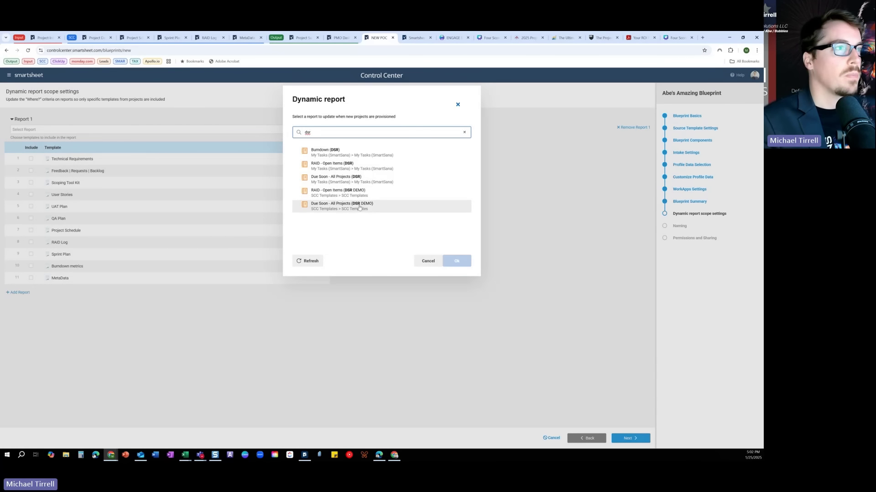
left_click(357, 207)
left_click(456, 261)
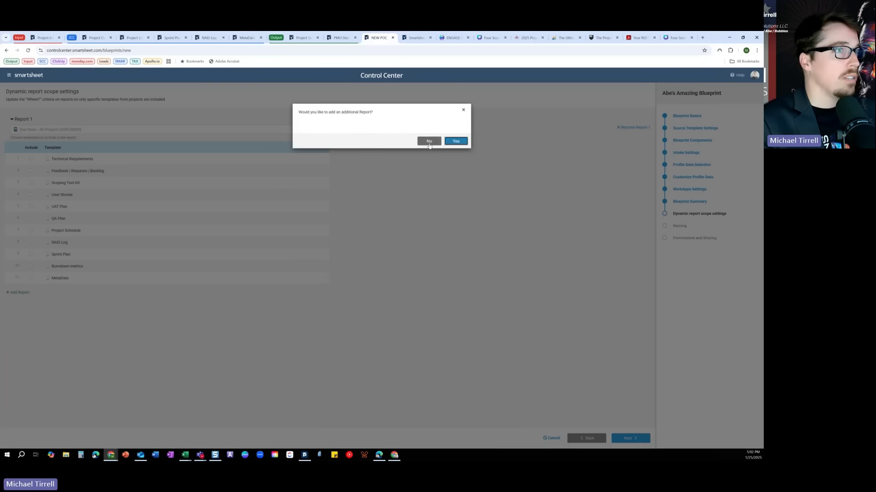
Add a second dynamic report and assign RAID - Open Items (DSR DEMO) to it.
left_click(456, 142)
left_click(105, 300)
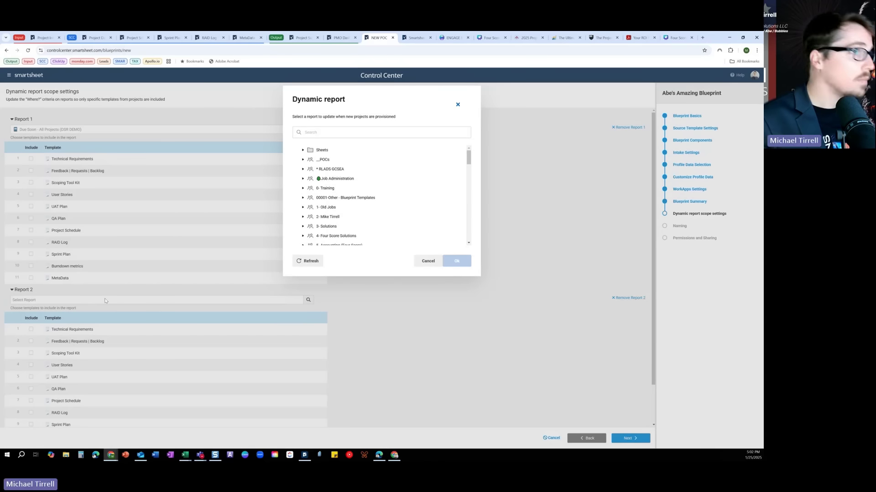
left_click(335, 132)
type("dsr")
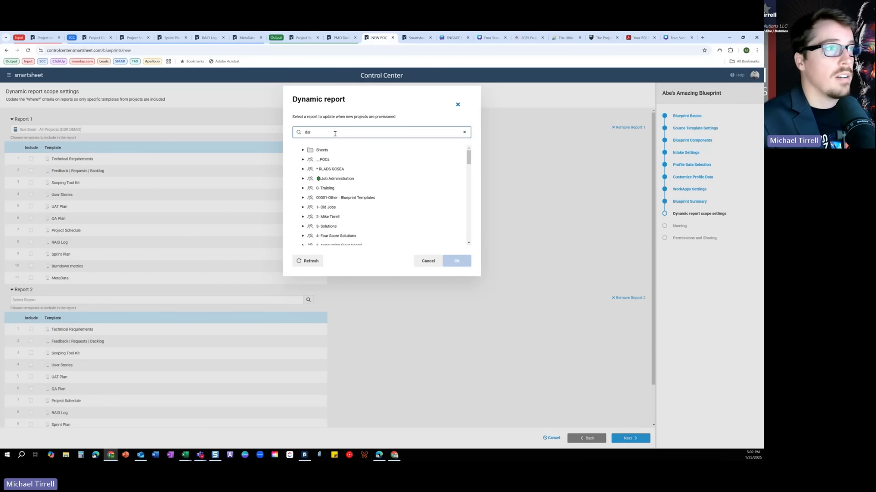
left_click(345, 194)
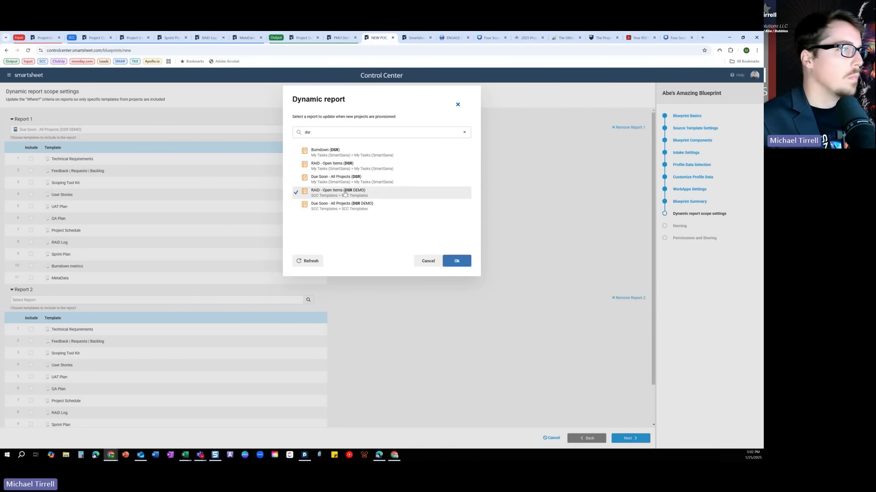
left_click(455, 261)
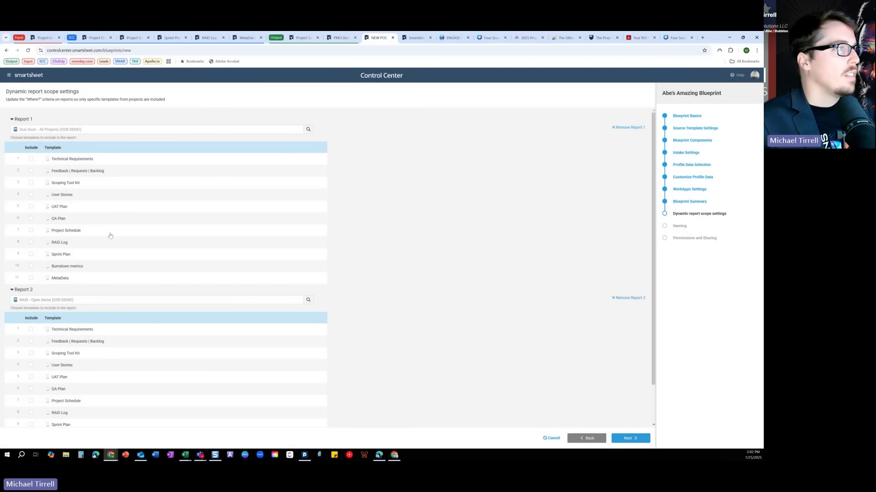
Include the Project Schedule template in Report 1 and RAID Log in Report 2, and continue to the naming settings.
left_click(33, 232)
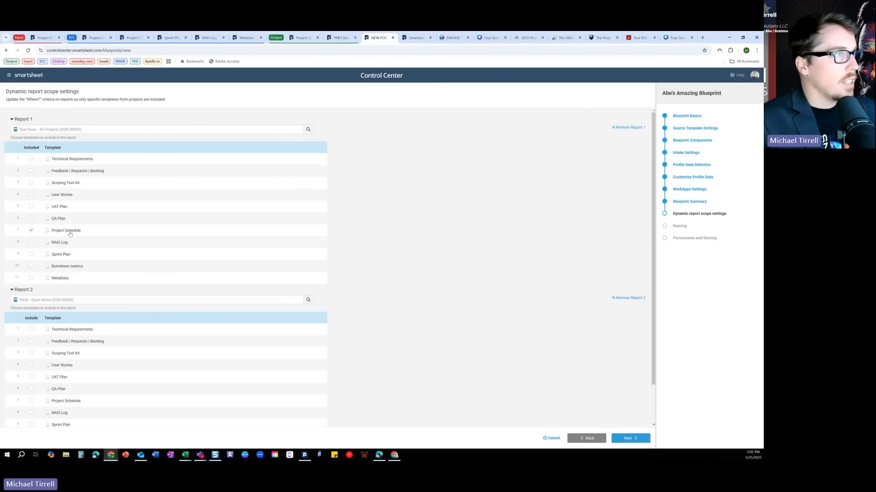
scroll(71, 235, "down", 1)
left_click(32, 369)
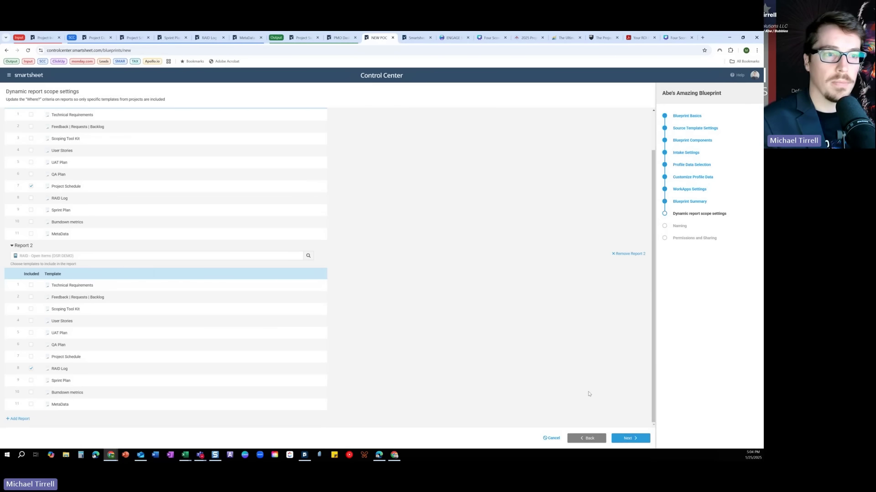
left_click(629, 438)
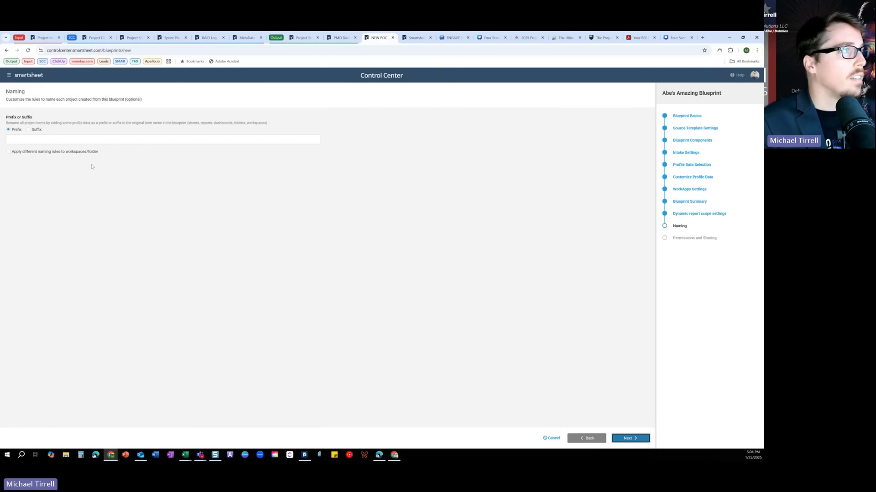
Set Project ID as the naming prefix for all project items.
left_click(66, 141)
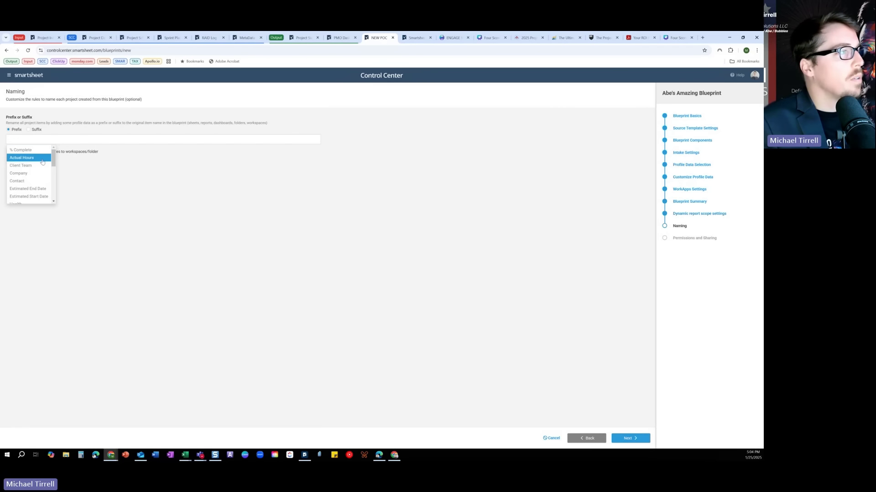
scroll(46, 173, "down", 1)
scroll(46, 178, "down", 1)
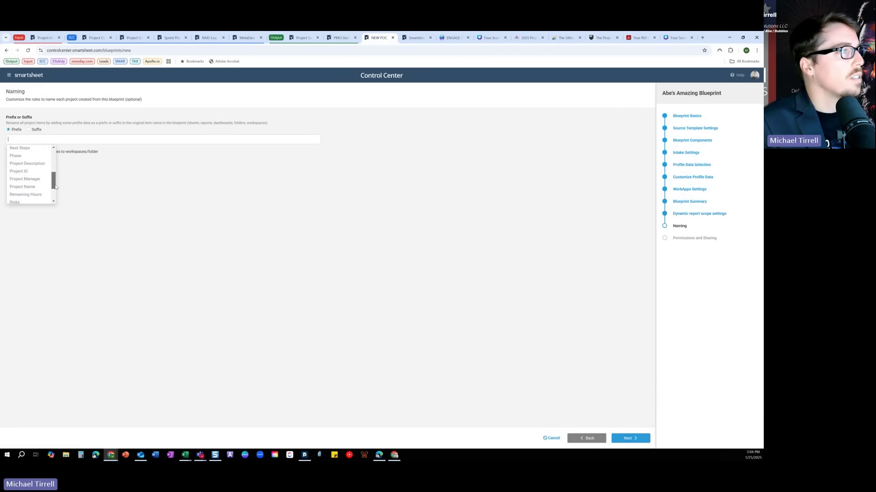
left_click(27, 198)
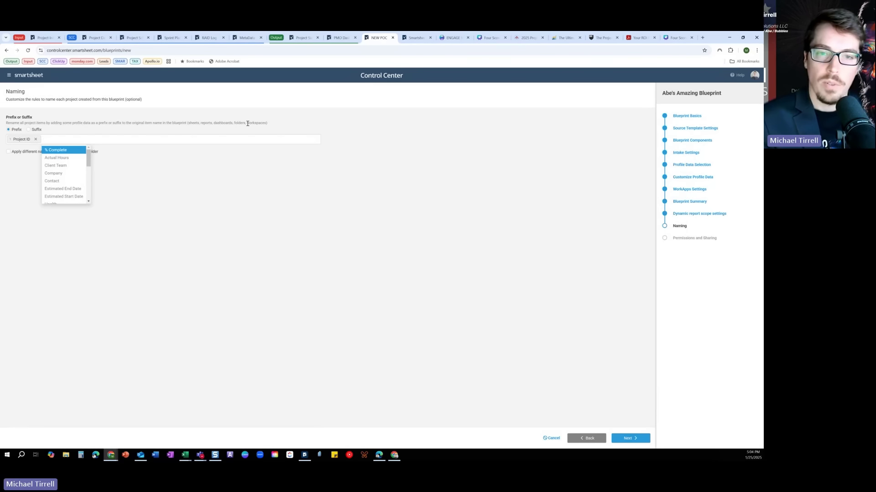
left_click(314, 132)
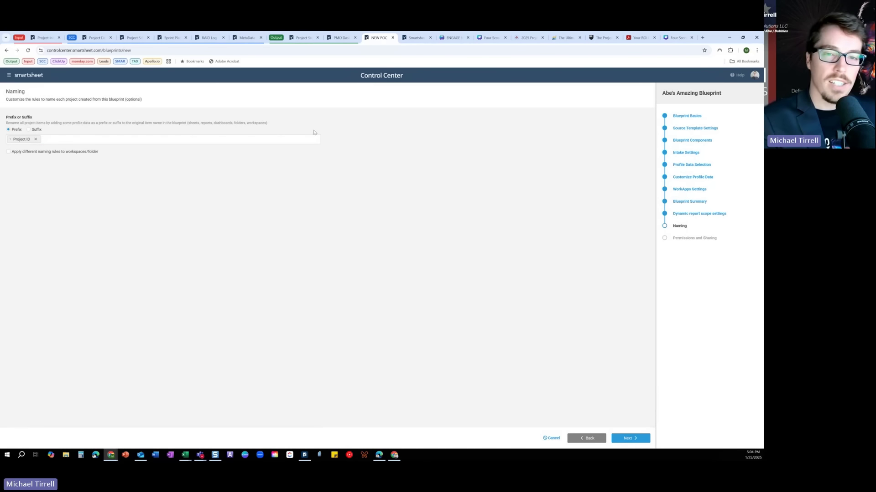
Try adding Project Name to the naming prefix after Project ID and remove it again.
left_click(116, 140)
left_click(89, 165)
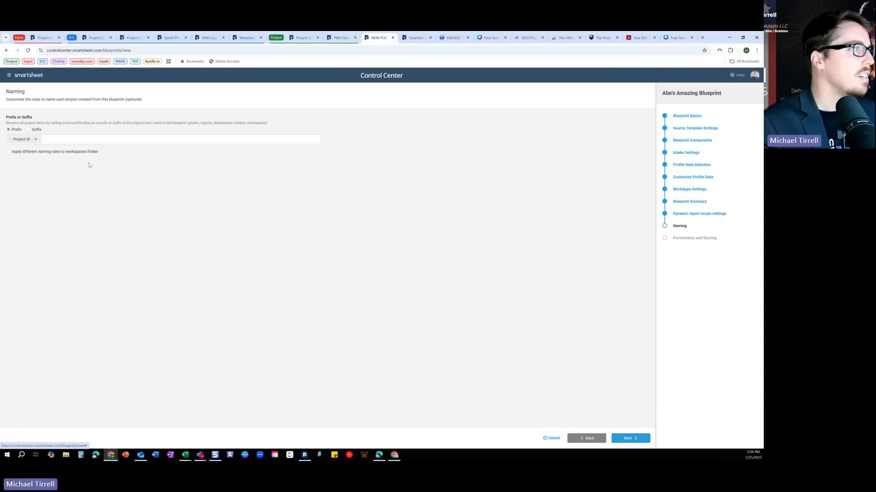
left_click(68, 140)
left_click_drag(89, 157, 90, 186)
left_click(80, 183)
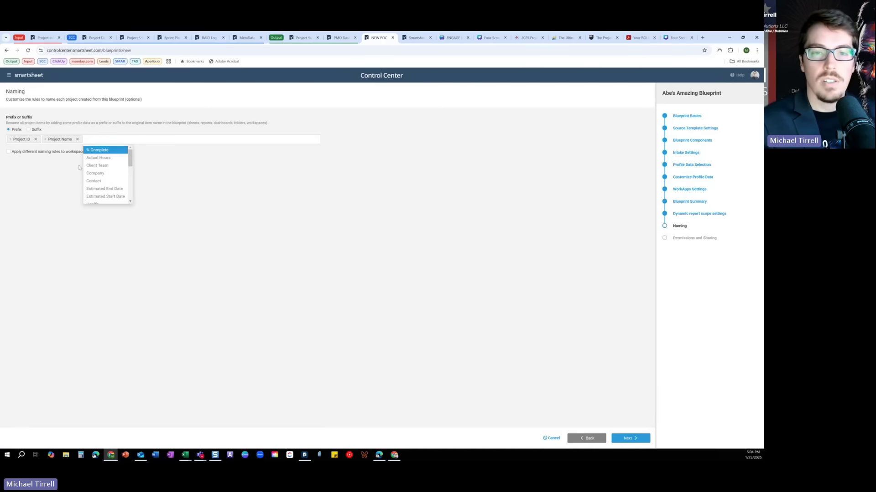
left_click(77, 140)
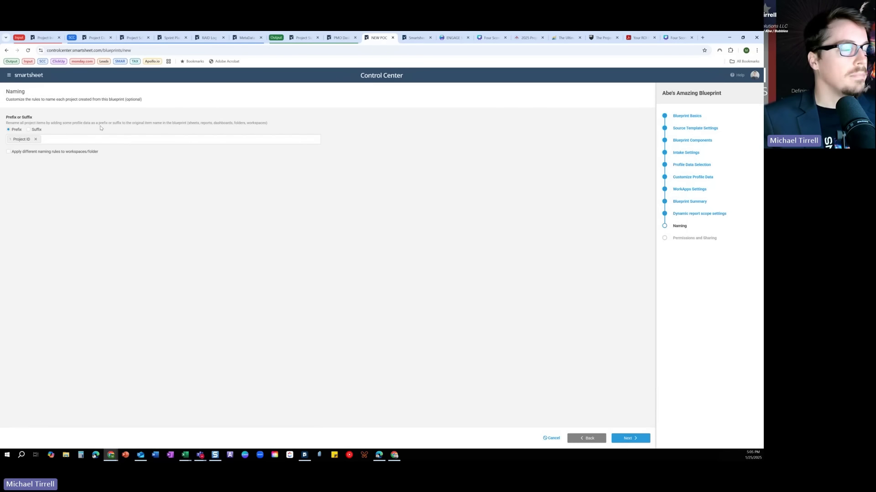
Try different naming rules for workspaces/folders, turn the option off again, and continue to Permissions and Sharing.
left_click(89, 152)
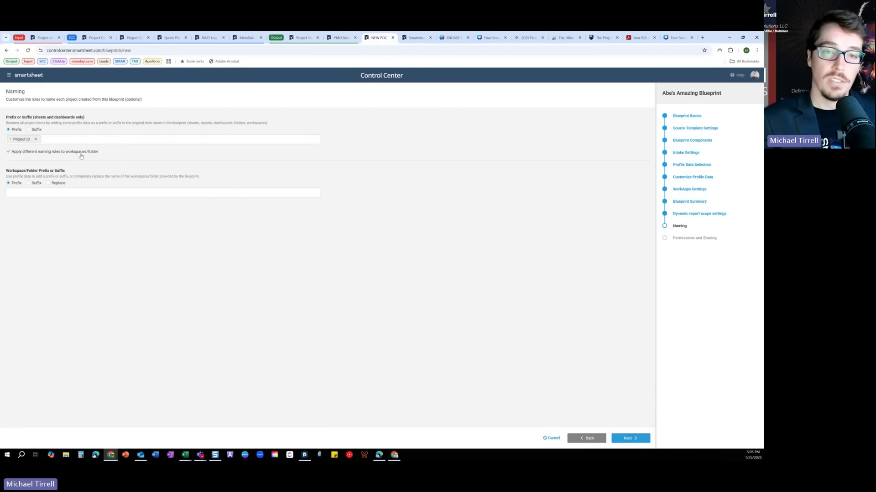
left_click(46, 195)
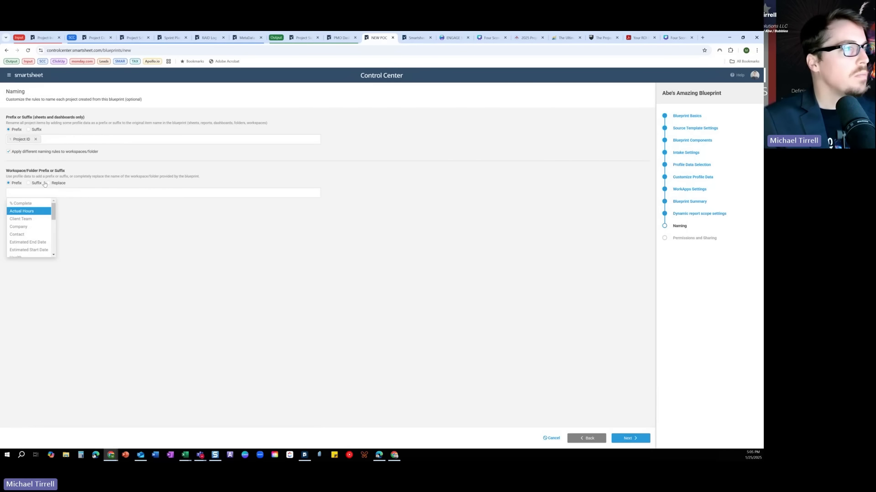
left_click(8, 151)
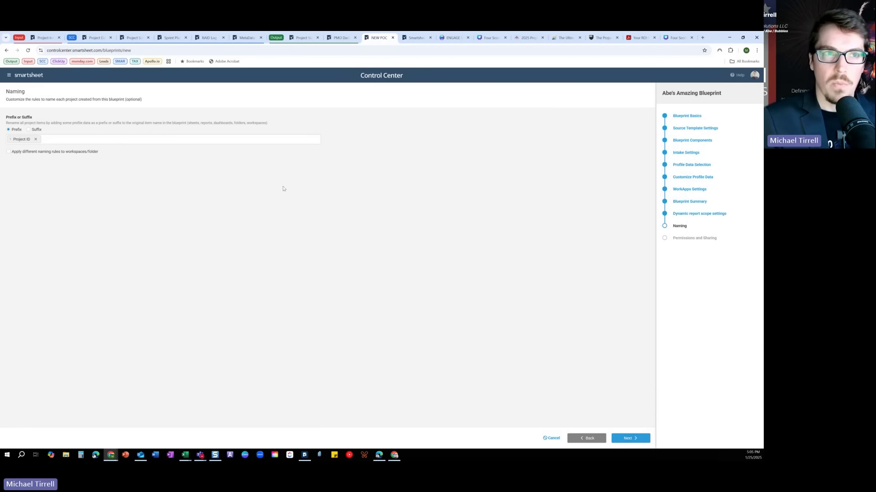
left_click(629, 439)
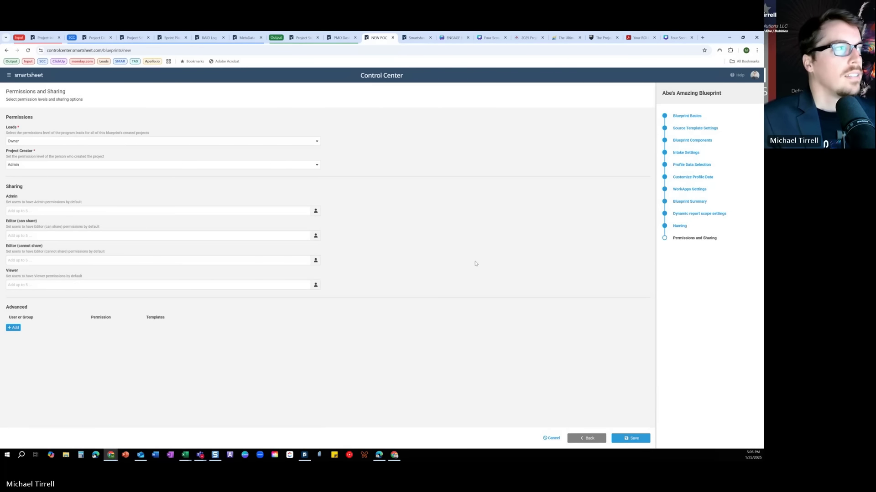
Review the permission levels available for Leads and Project Creator without changing them.
left_click(67, 143)
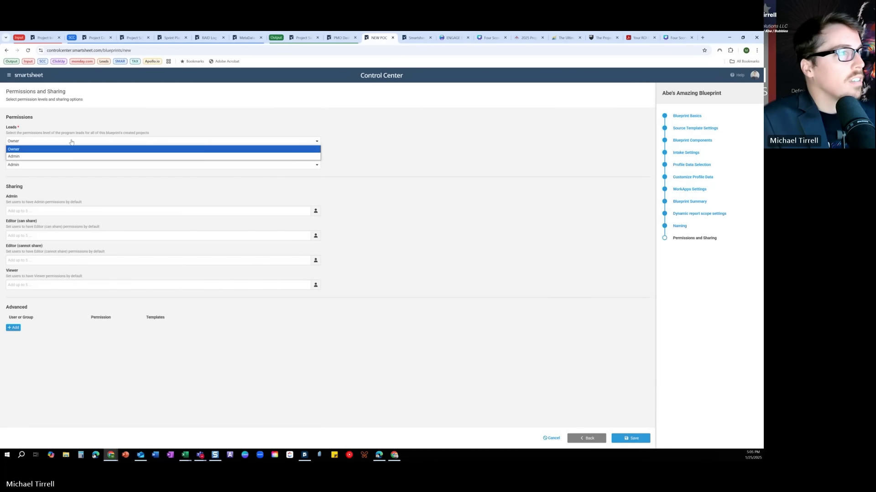
left_click(30, 131)
left_click(41, 166)
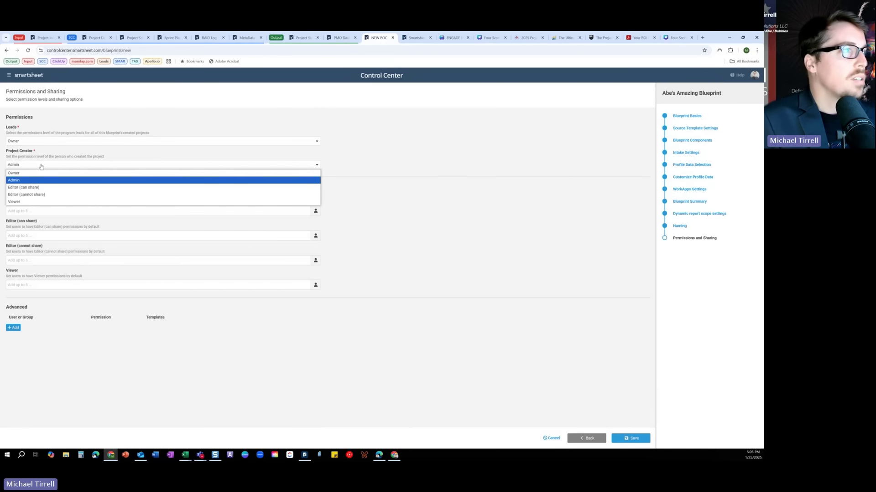
left_click(57, 155)
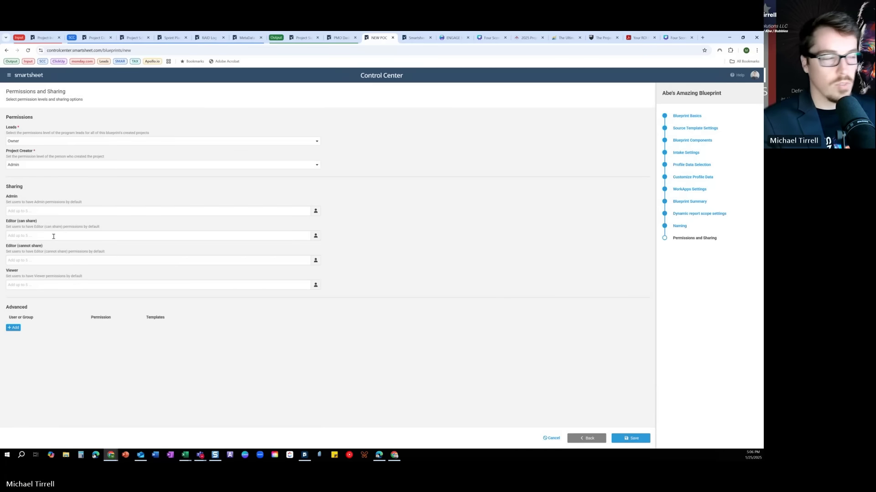
Try an advanced sharing rule giving the Four Score Smartsheet Team group Editor (cannot share) permission on the Sprint Plan template.
left_click(13, 328)
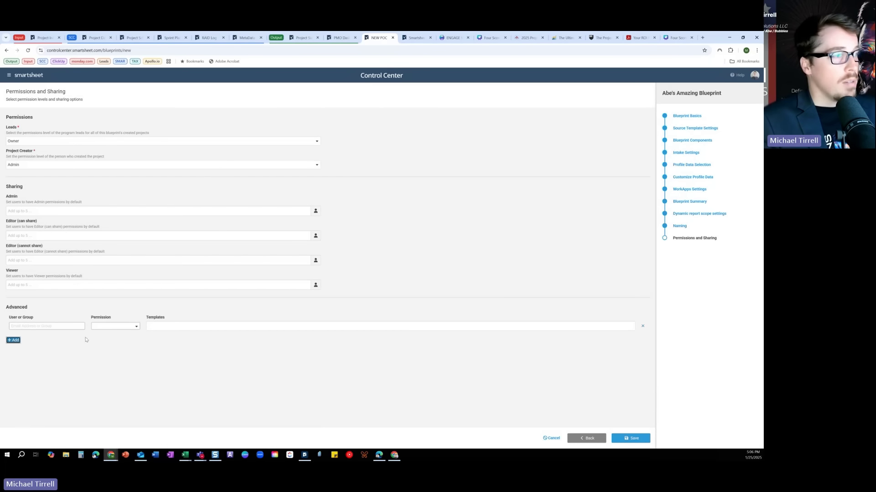
left_click(76, 326)
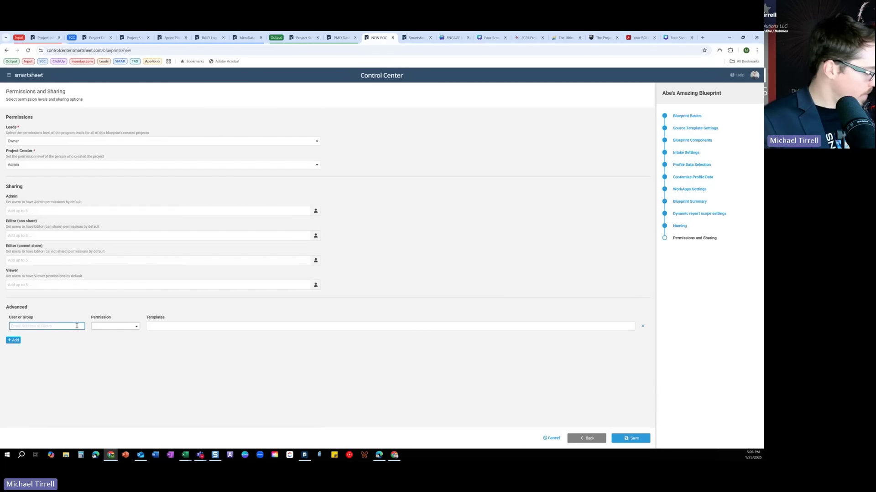
type("fo")
left_click(89, 336)
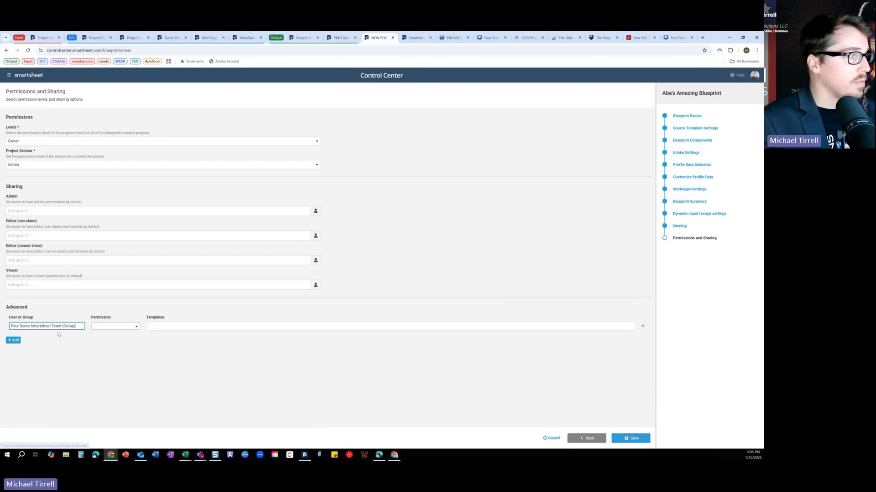
left_click(126, 328)
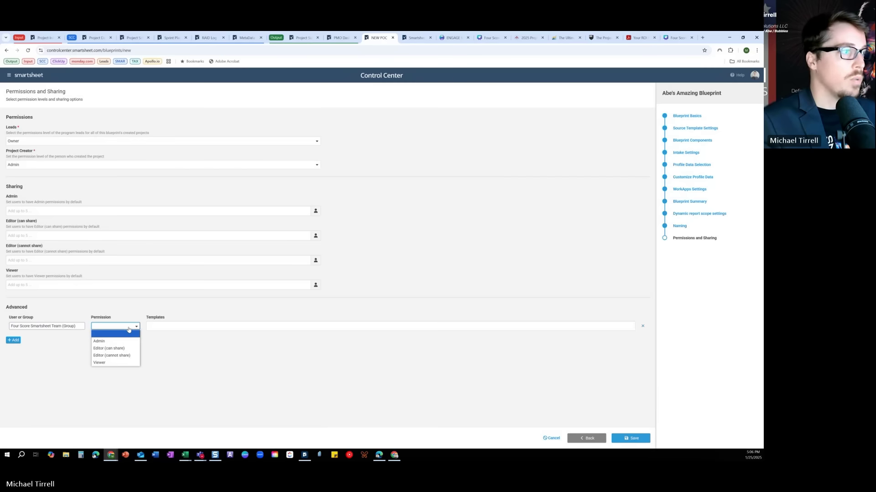
left_click(127, 356)
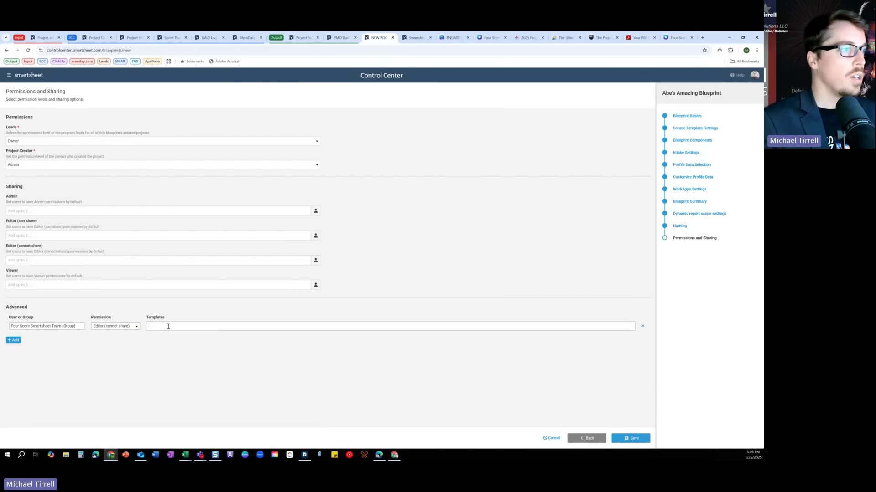
left_click(204, 327)
type("sp")
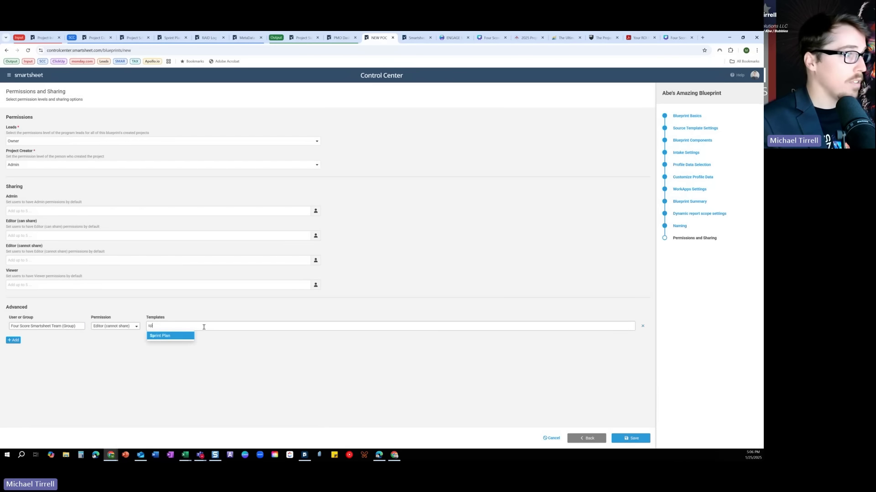
left_click(173, 337)
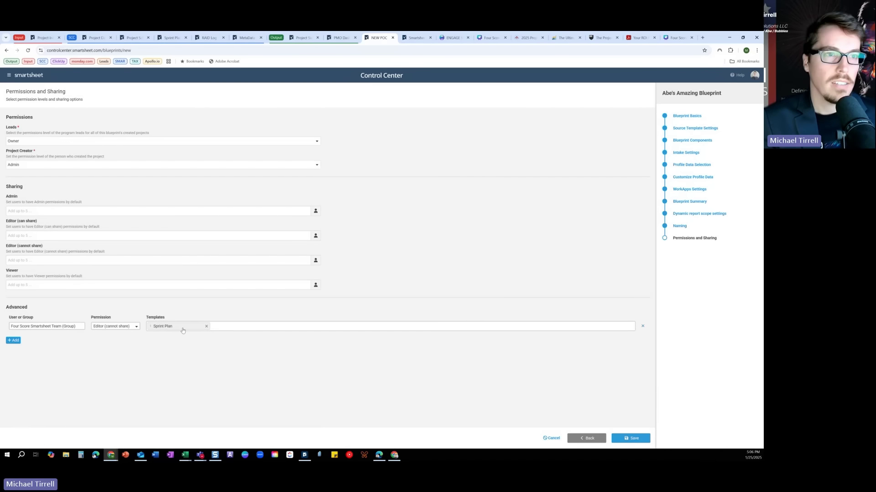
Add a second, blank advanced sharing row and remove both advanced rows again.
left_click(14, 340)
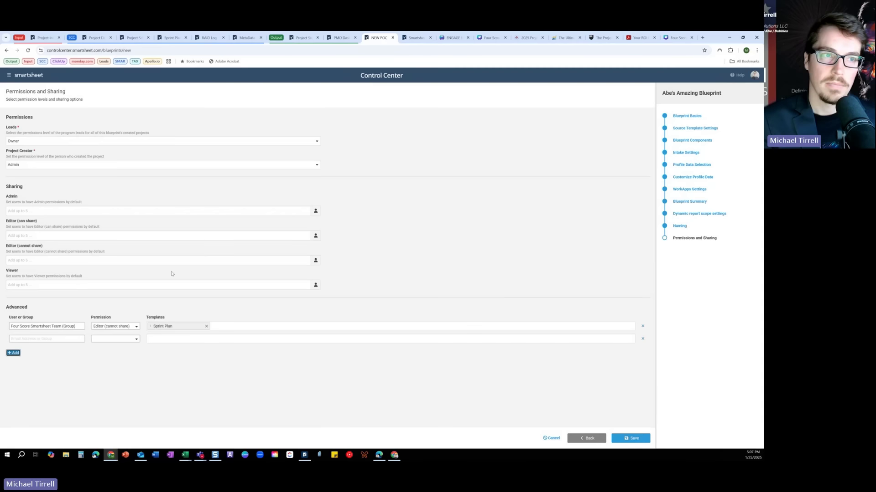
left_click(642, 339)
left_click(642, 326)
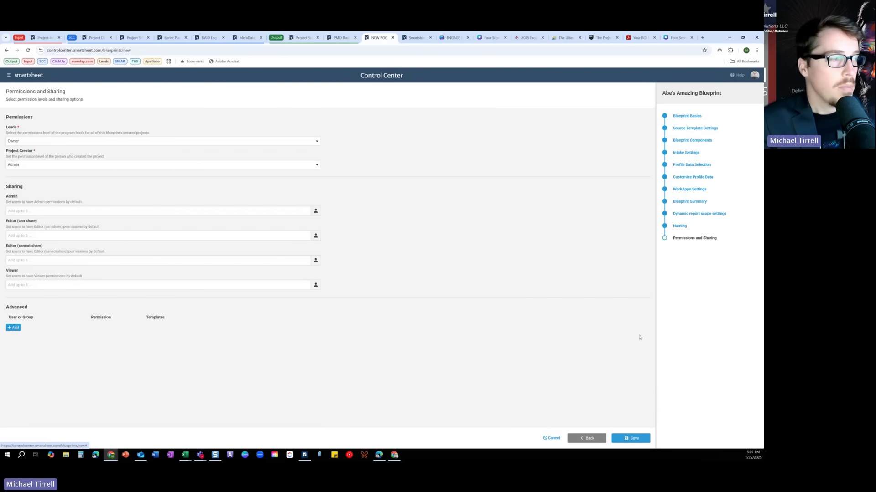
Save the blueprint, open its WorkApp, and go through the Update Blueprint details.
left_click(635, 439)
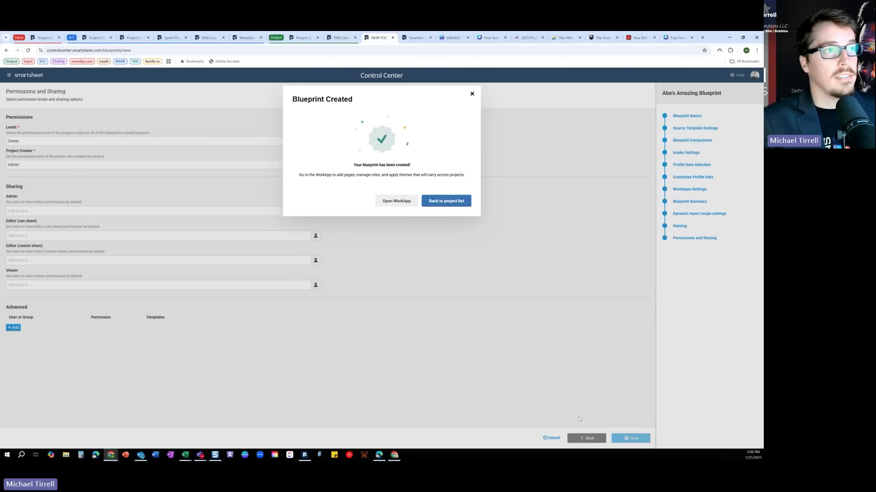
left_click(396, 201)
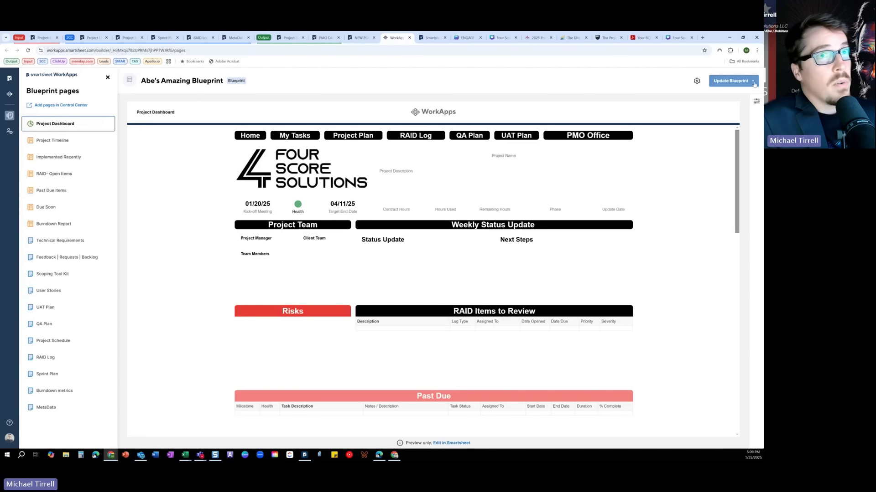
left_click(731, 81)
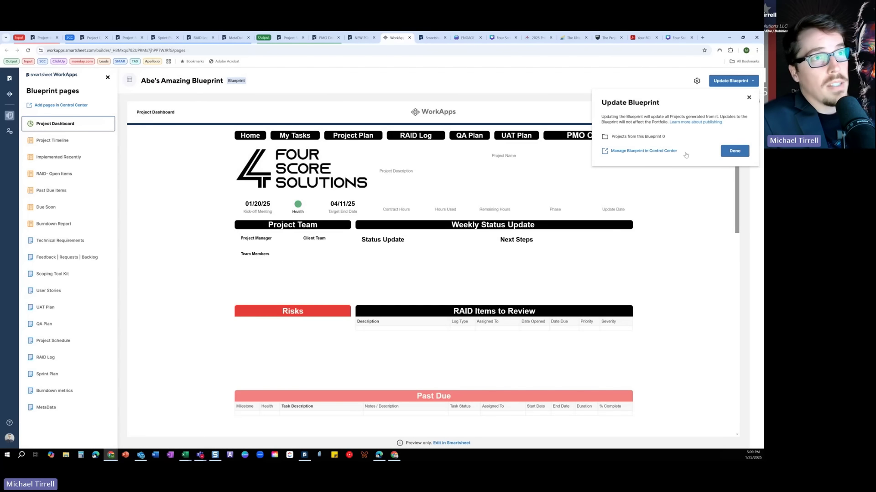
left_click(735, 152)
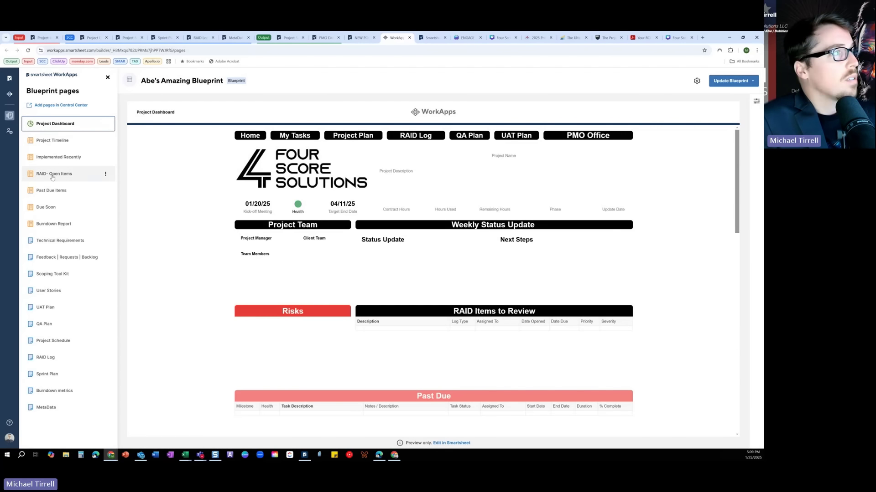
Give the Project Owner blueprint role Viewer access to the Project Dashboard page.
left_click(9, 132)
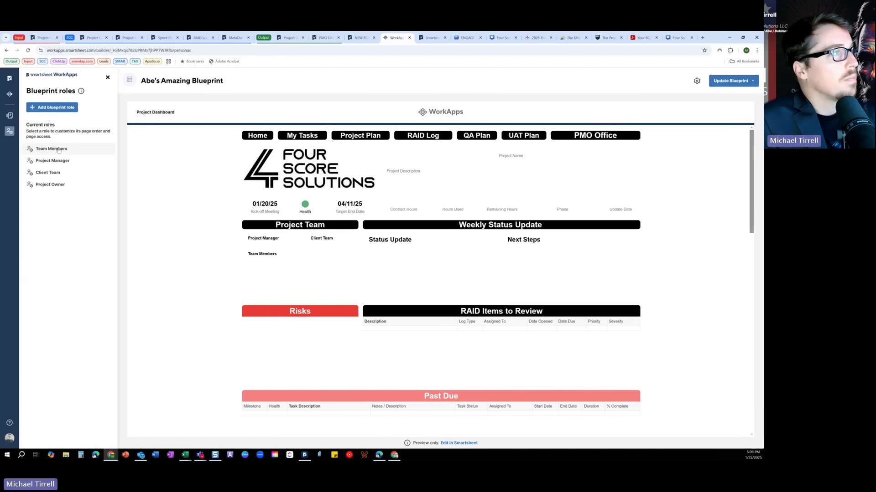
left_click(61, 185)
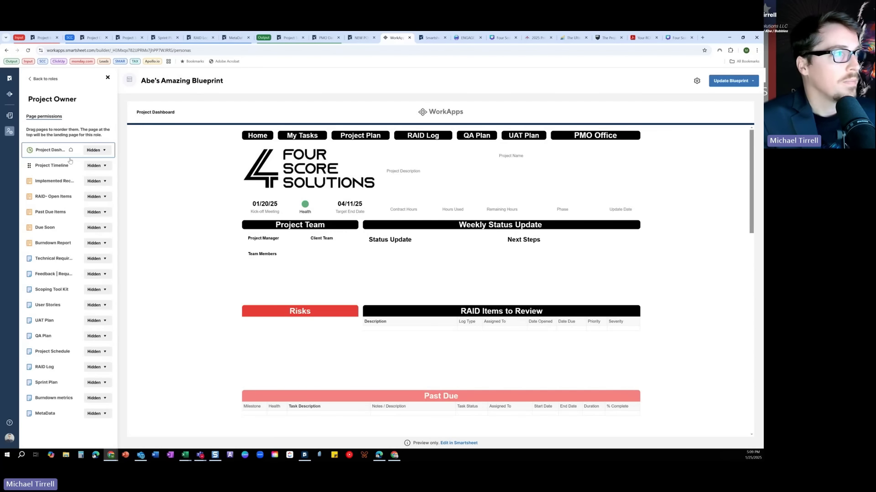
left_click(92, 153)
left_click(50, 153)
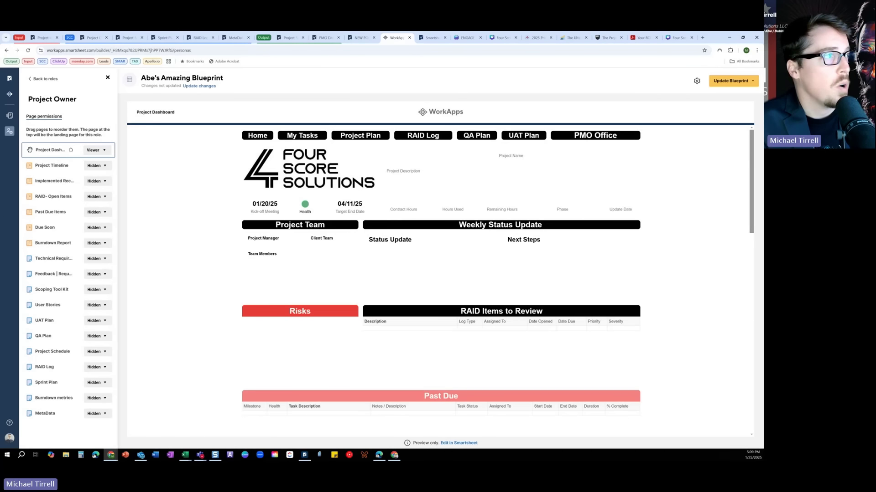
Try placing Project Dashboard below Project Timeline in the Project Owner page order and restore it as the landing page.
left_click_drag(30, 150, 30, 165)
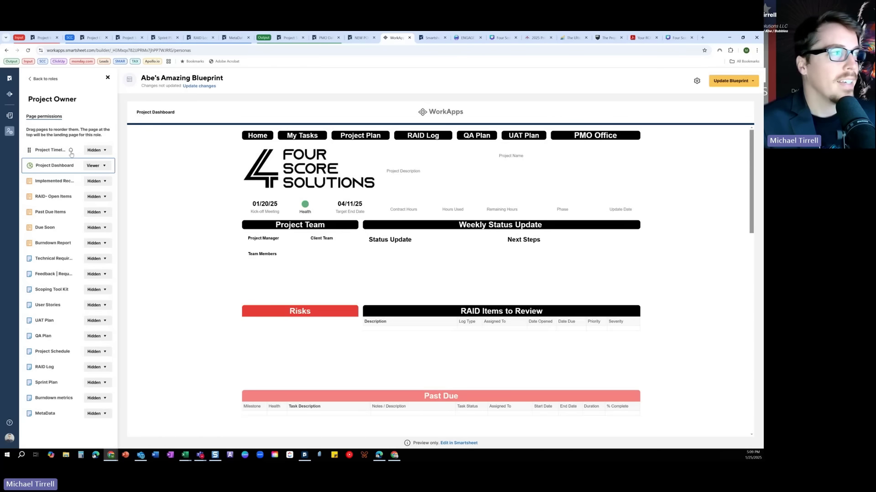
left_click_drag(37, 169, 30, 150)
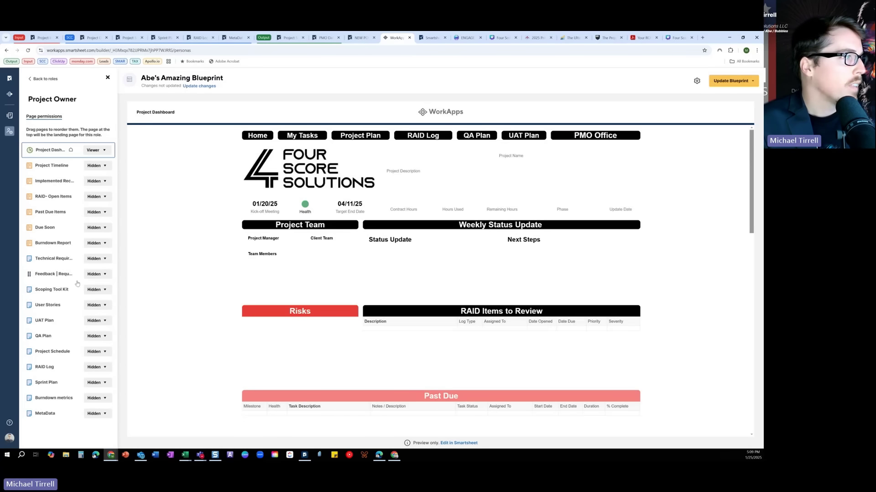
Give the Project Owner role Editor access to the Feedback | Requests | Backlog, Project Schedule and RAID Log pages.
left_click(105, 275)
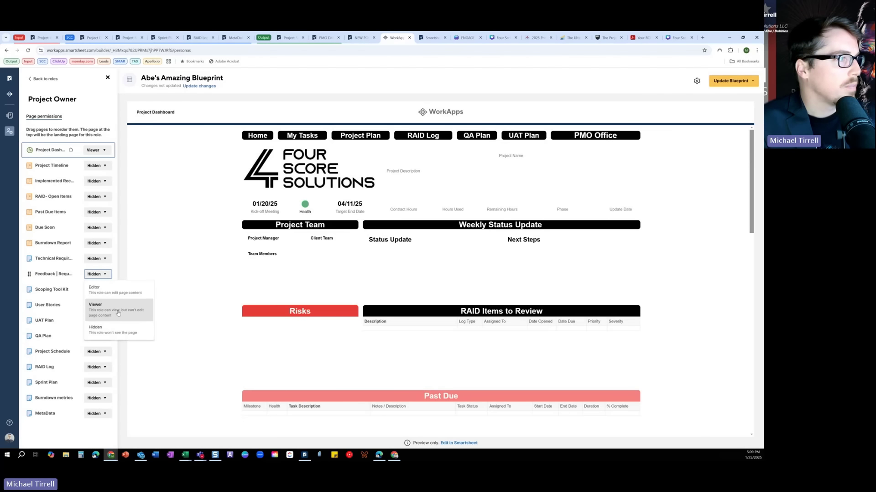
left_click(113, 294)
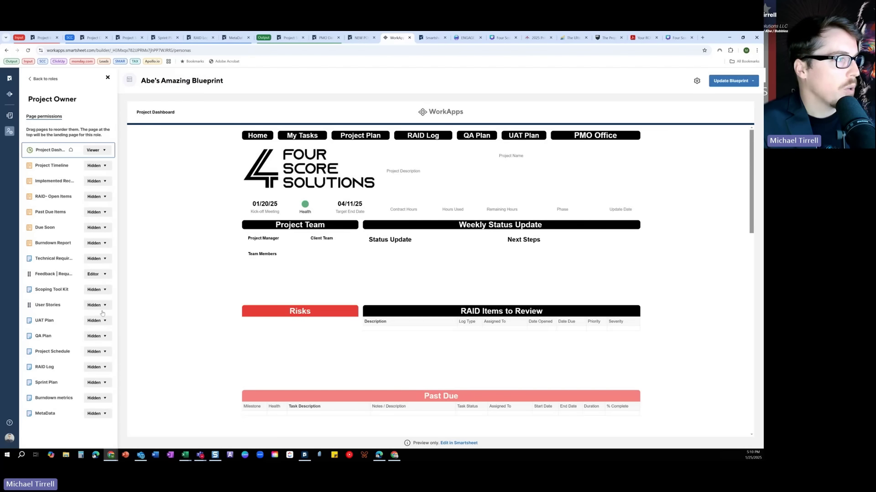
left_click(98, 352)
left_click(106, 368)
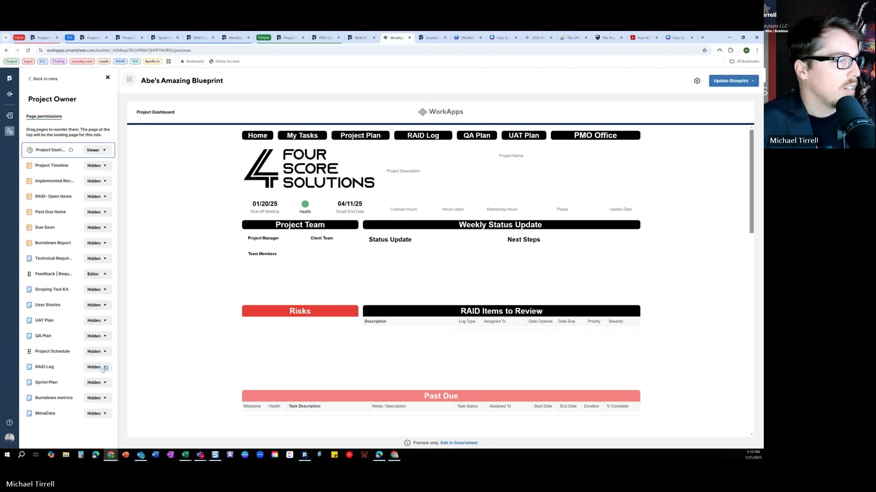
left_click(99, 368)
left_click(101, 380)
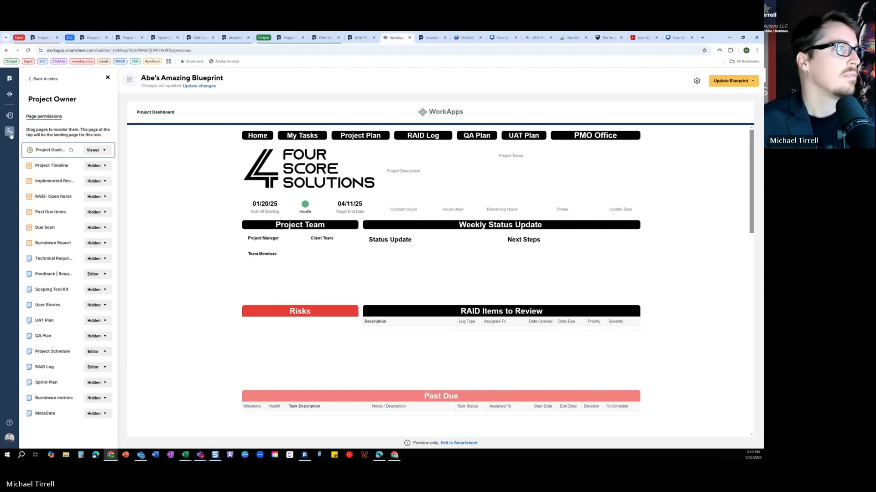
Give the Project Manager blueprint role Viewer access to the Project Dashboard page.
left_click(40, 80)
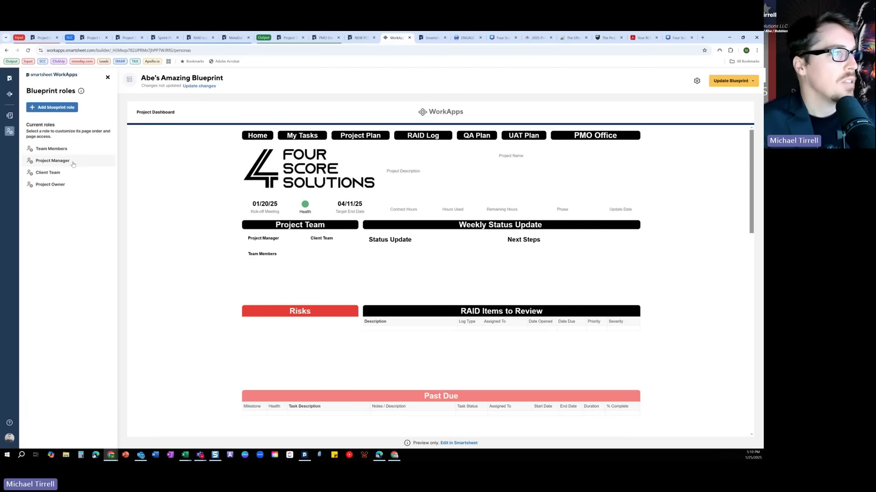
left_click(73, 163)
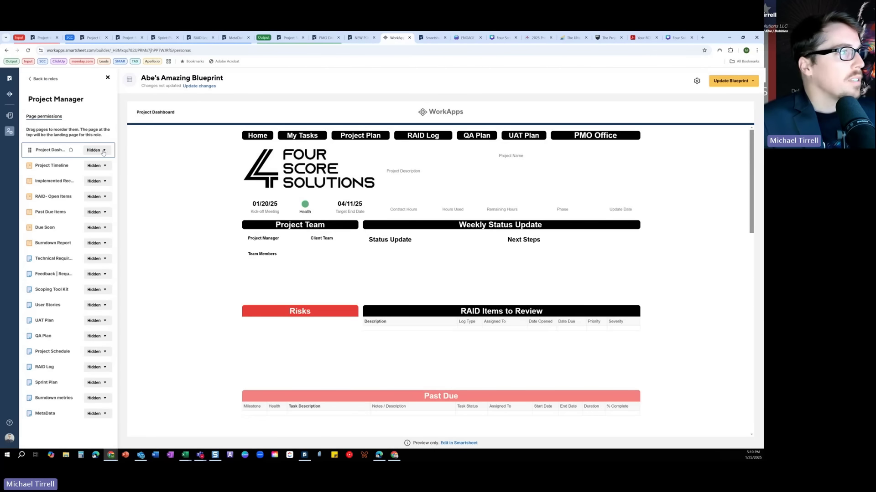
left_click(97, 150)
left_click(102, 170)
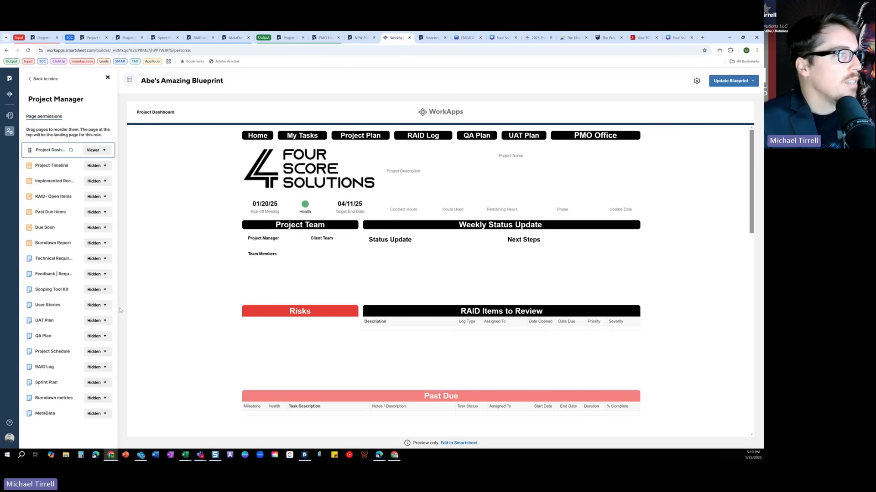
Give the Project Manager role Editor access to the Feedback | Requests | Backlog, Project Schedule and RAID Log pages.
left_click(96, 275)
left_click(95, 289)
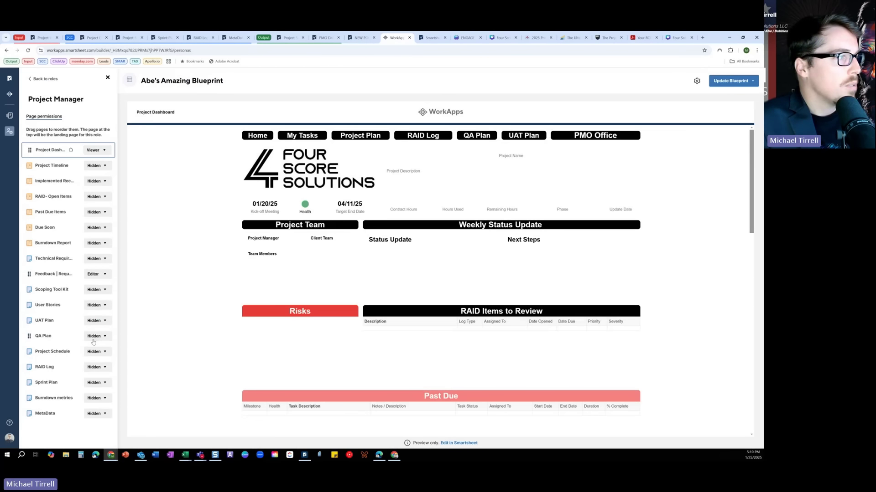
left_click(102, 354)
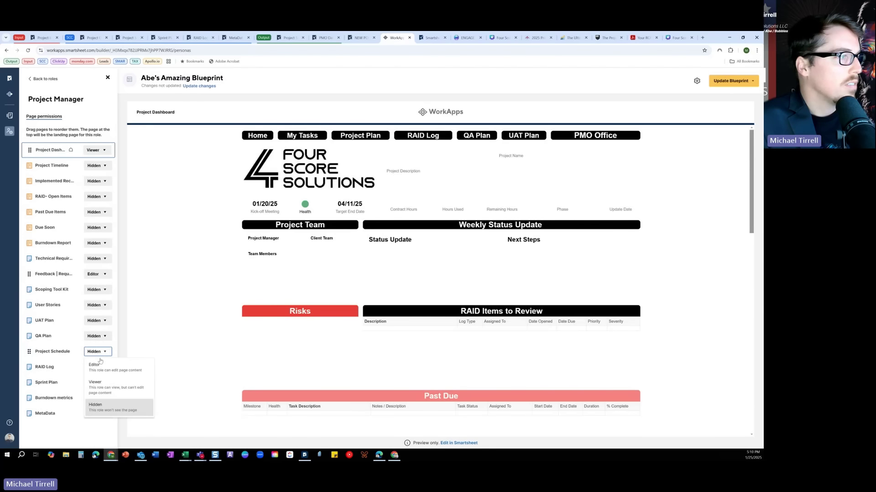
left_click(96, 366)
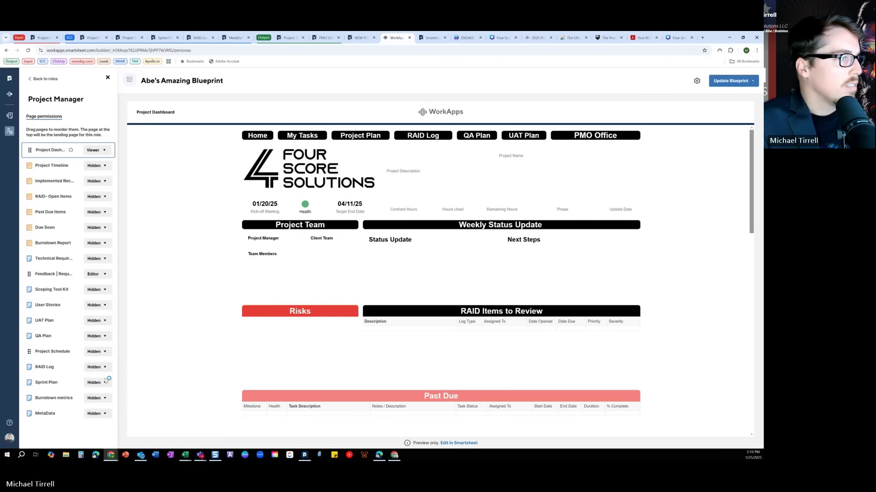
left_click(96, 367)
left_click(103, 384)
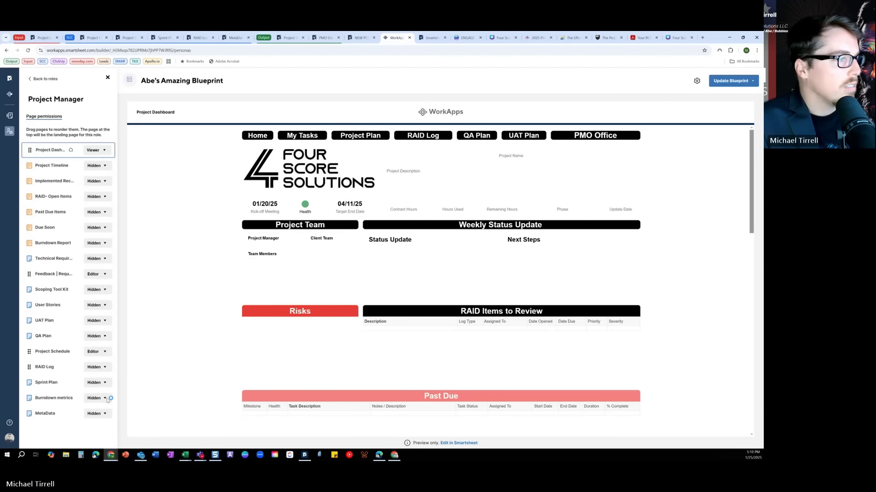
Give the Client Team blueprint role Viewer access to the Project Dashboard page.
left_click(42, 79)
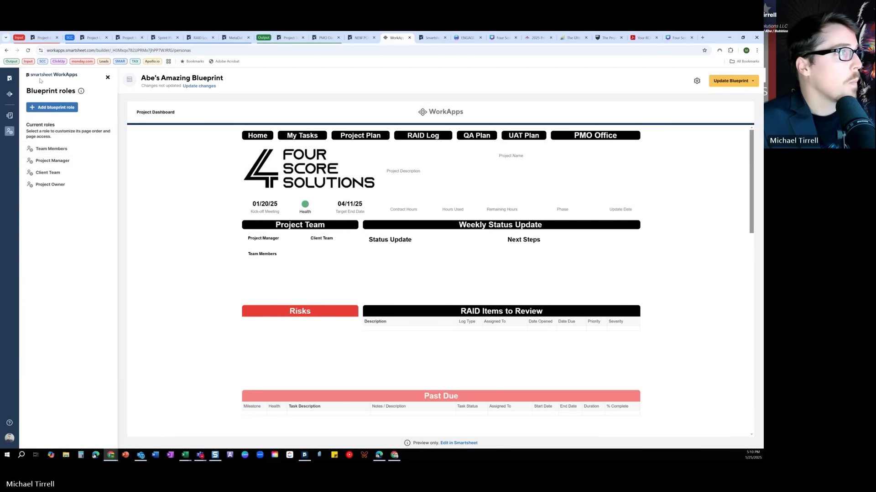
left_click(48, 173)
left_click(97, 150)
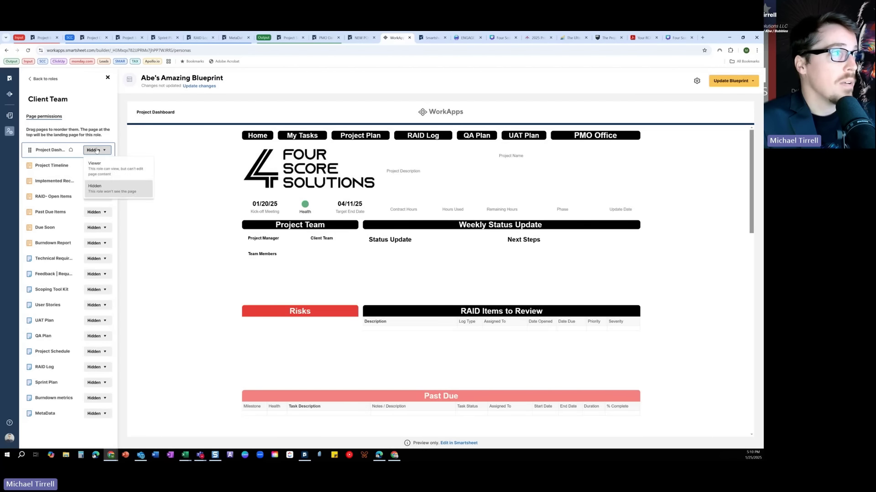
left_click(99, 167)
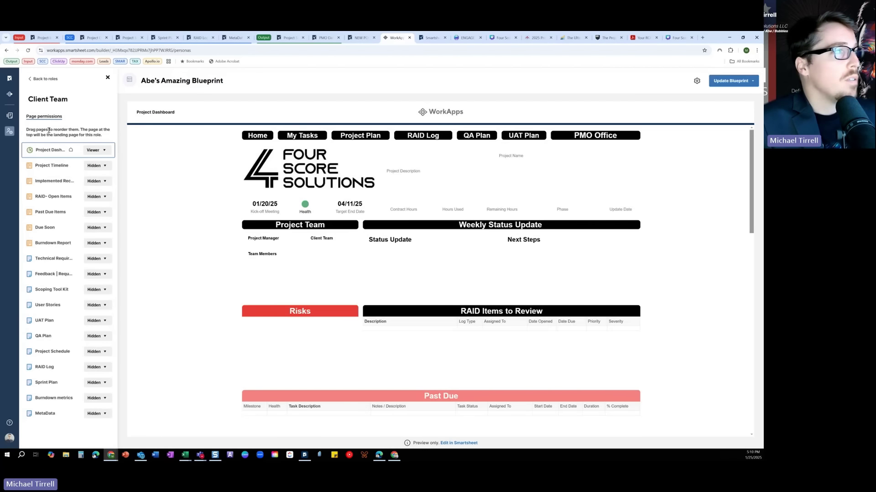
Give the Team Members blueprint role Viewer access to the Project Dashboard page.
left_click(41, 79)
left_click(48, 186)
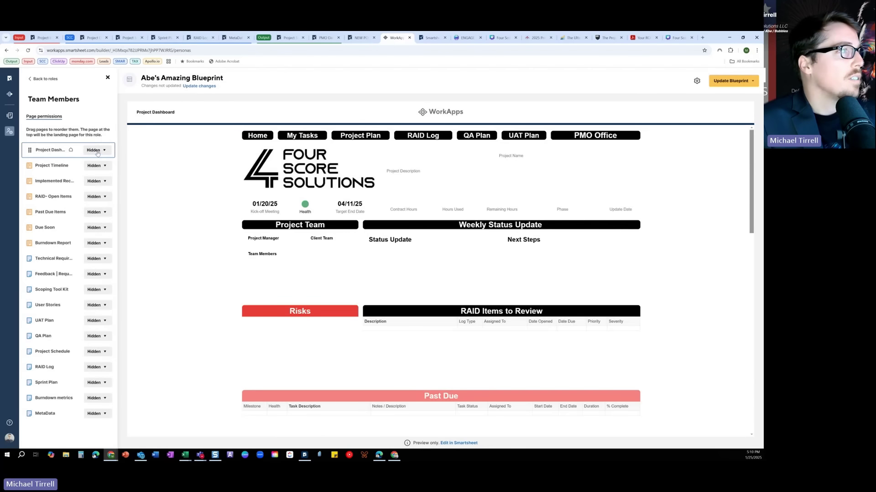
left_click(97, 151)
left_click(99, 167)
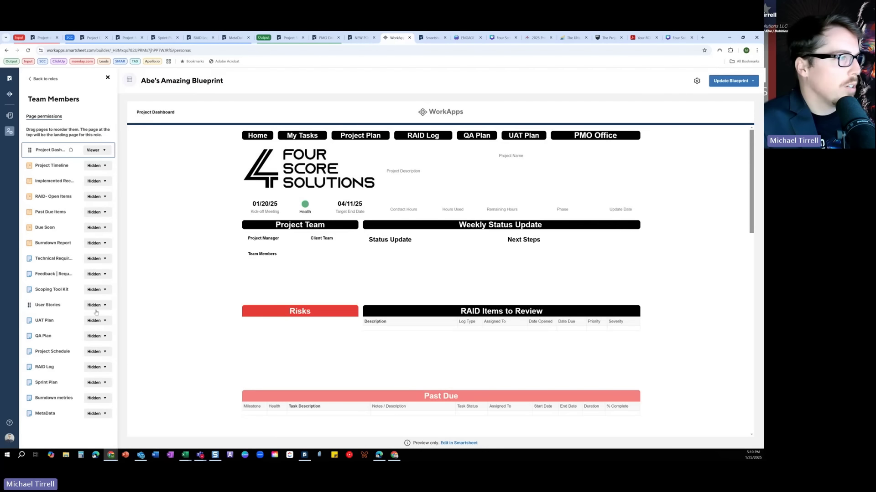
Give the Team Members role Editor access to Feedback | Requests | Backlog and Viewer access to Project Schedule and RAID Log, then return to the role list.
left_click(98, 275)
left_click(96, 290)
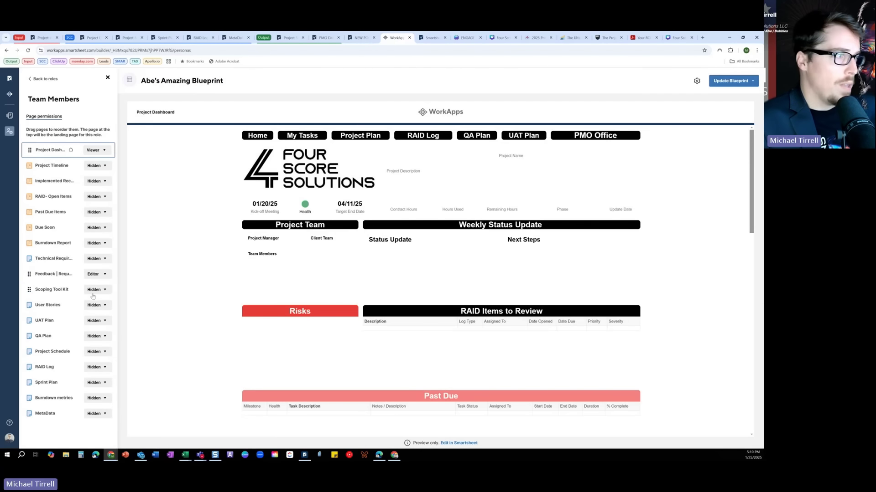
left_click(100, 352)
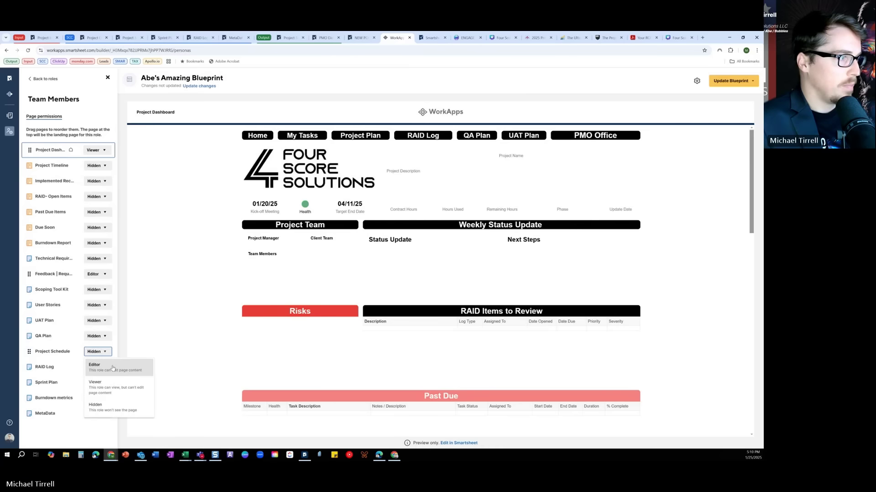
left_click(98, 385)
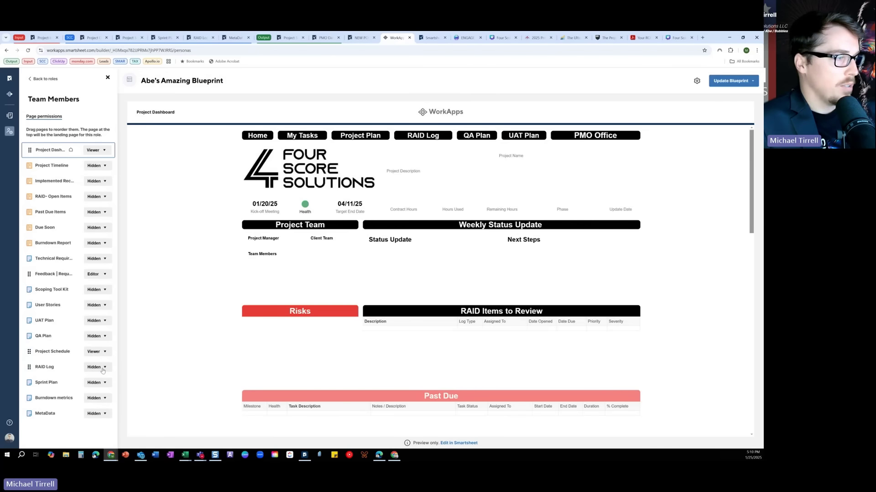
left_click(102, 369)
left_click(98, 402)
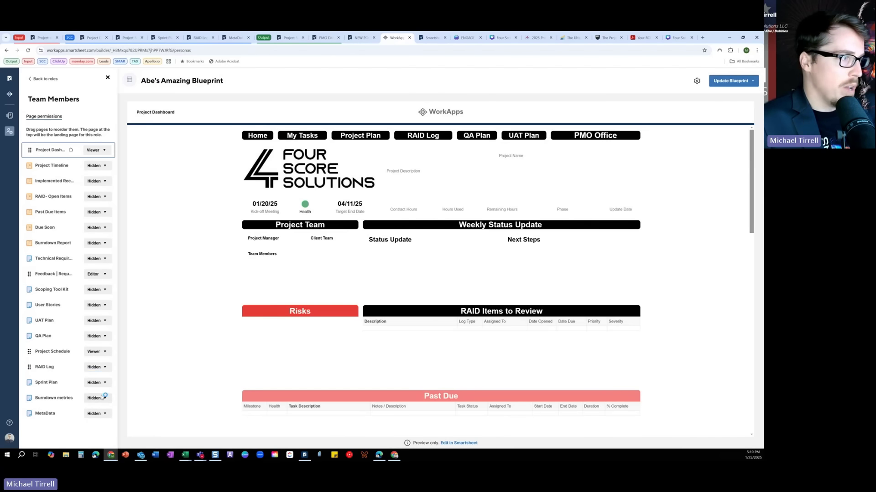
left_click(31, 81)
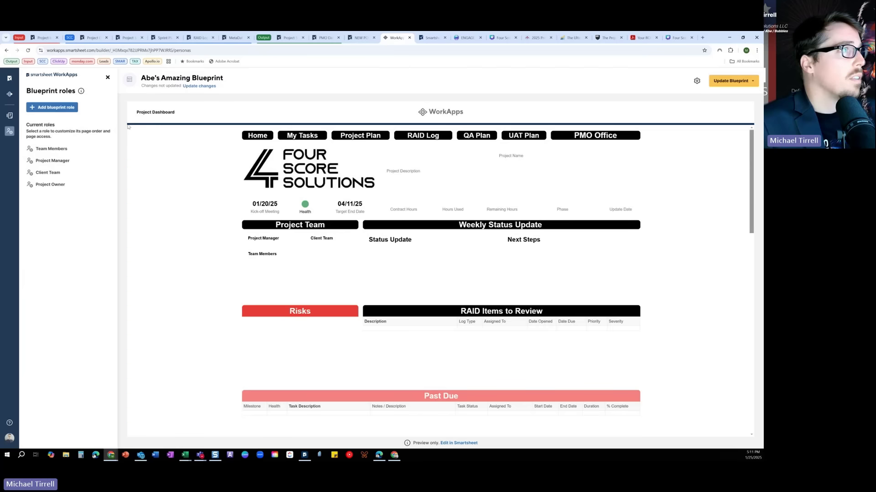
In the blueprint's app theme, upload and save the Four Score Solutions image as the app logo.
left_click(10, 116)
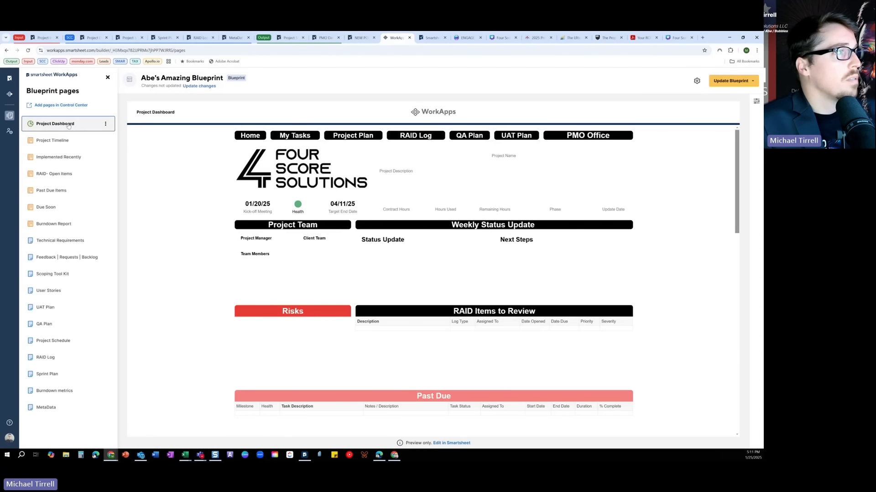
left_click(696, 81)
left_click(698, 96)
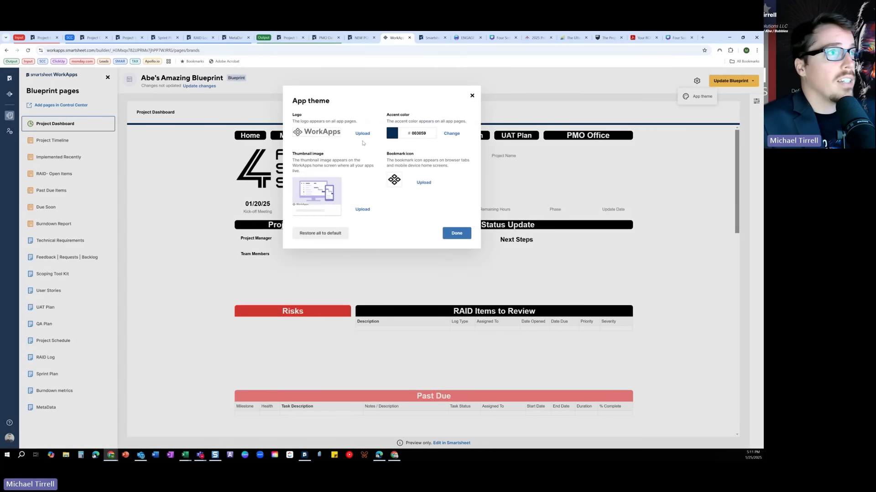
left_click(363, 134)
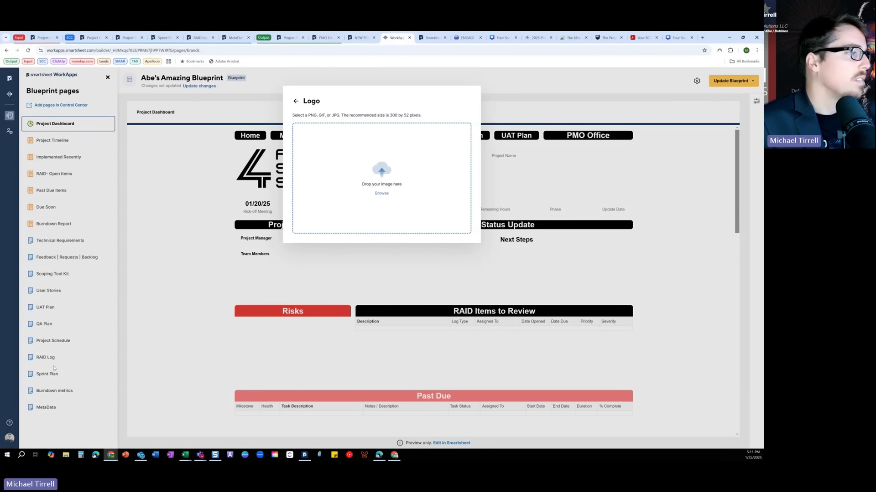
left_click(66, 454)
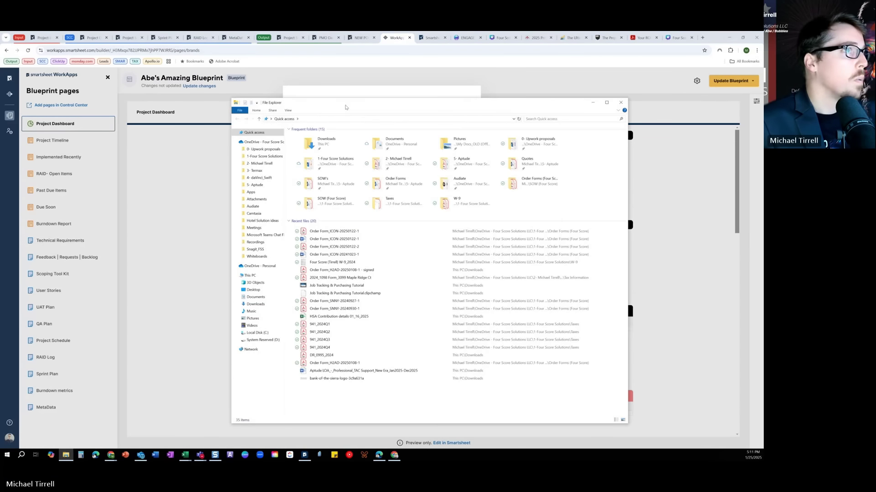
left_click_drag(345, 106, 762, 108)
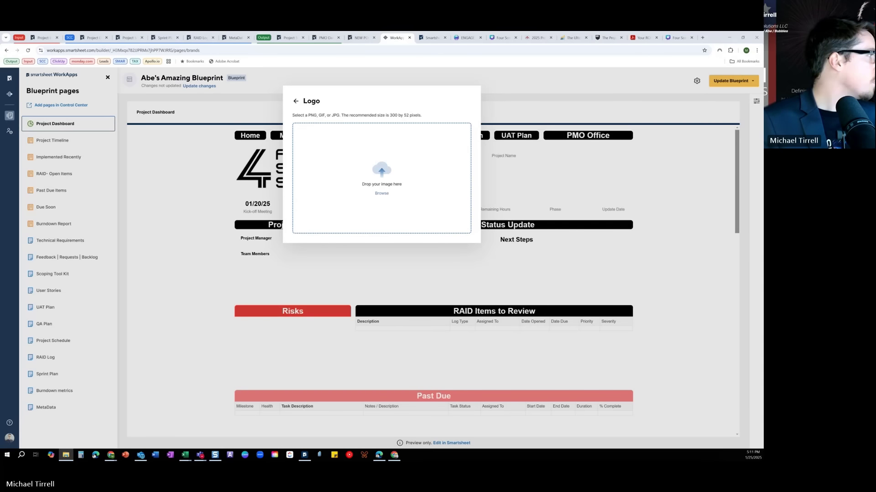
left_click_drag(335, 256, 359, 199)
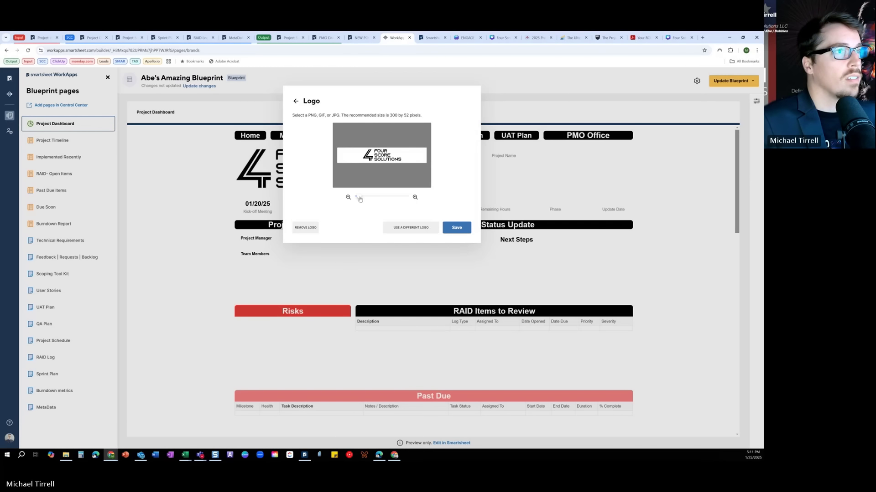
left_click(447, 226)
Set the app theme's accent color to black, #000000.
left_click(451, 134)
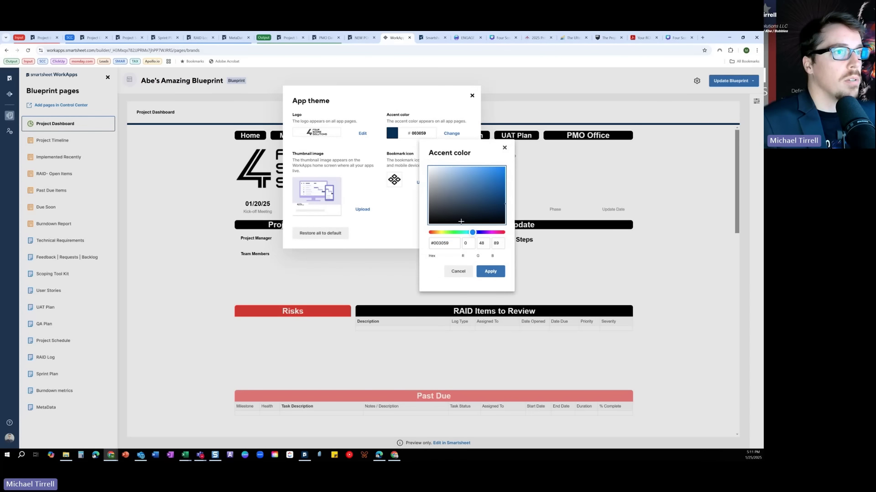
left_click_drag(460, 221, 456, 225)
left_click(490, 272)
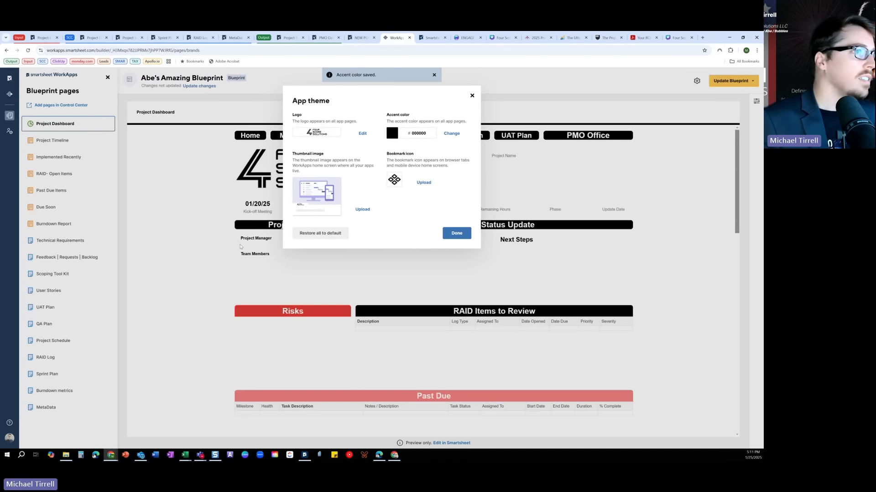
Upload the Honest Abe promise image as the app thumbnail, scale it down to fit the frame, and save it.
left_click(363, 210)
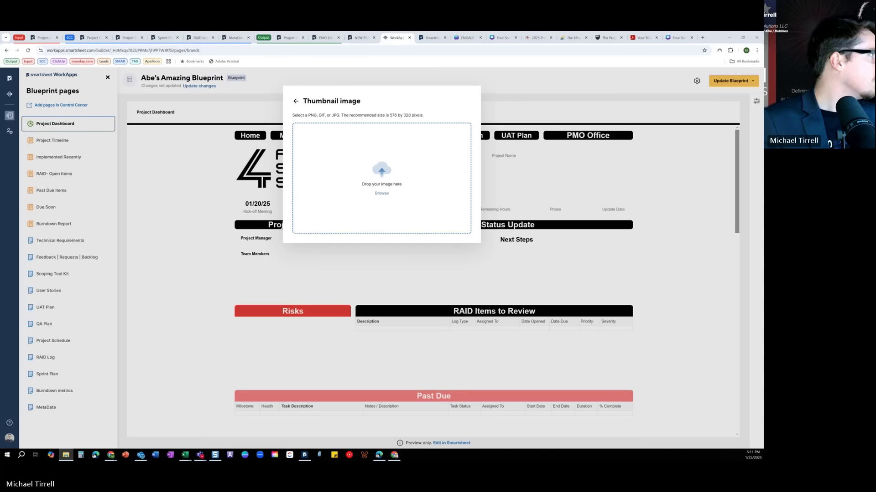
left_click_drag(0, 196, 321, 198)
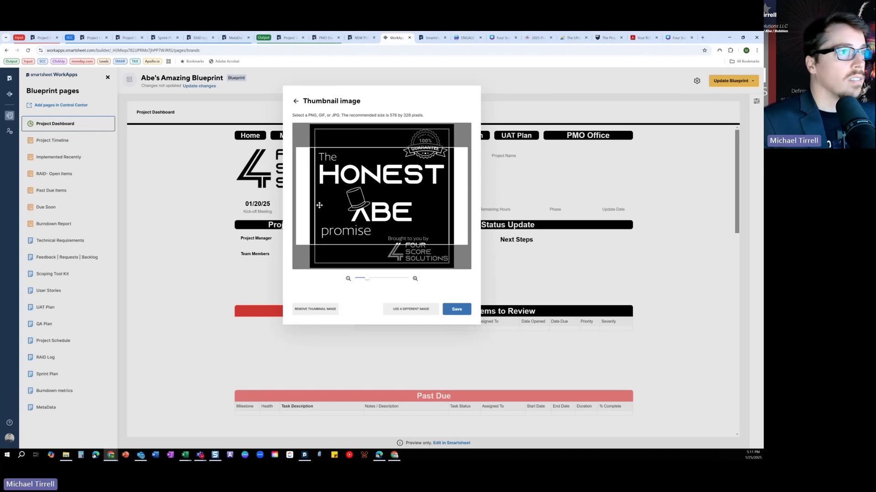
left_click_drag(367, 281, 363, 281)
left_click(456, 309)
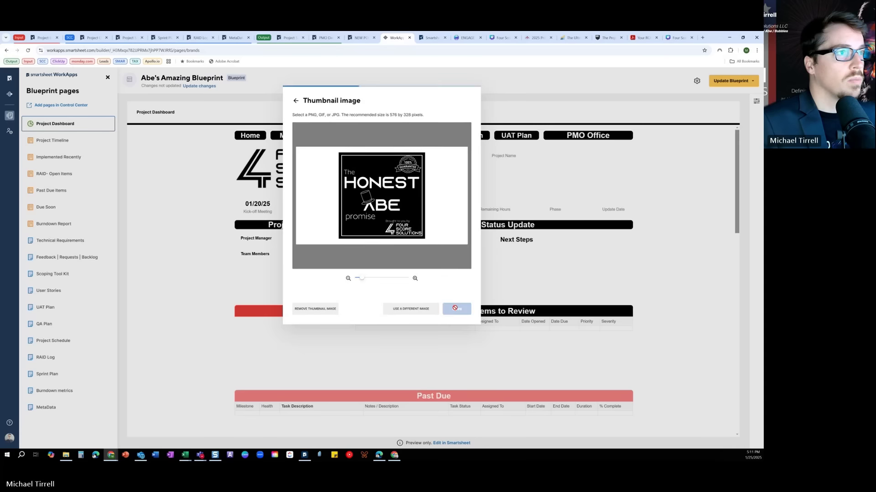
Upload the Four Score Solutions "4" emblem as the bookmark icon and finish the app theme.
left_click(424, 183)
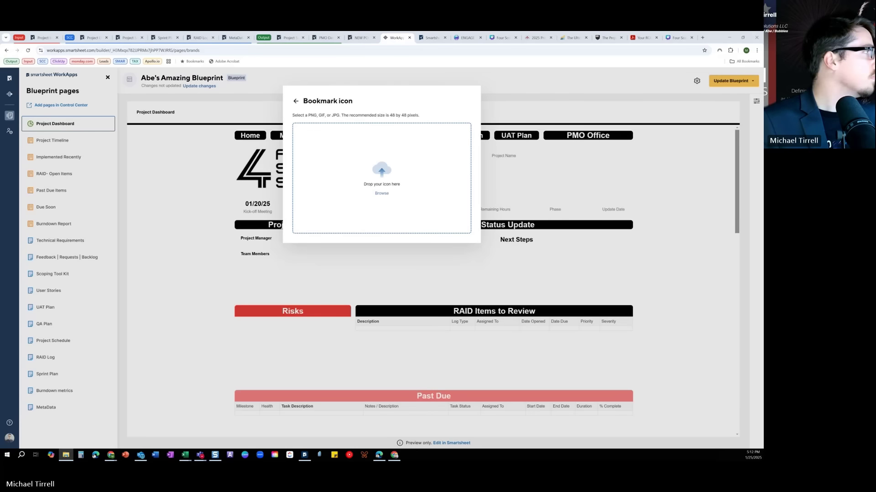
left_click_drag(348, 187, 356, 192)
left_click(456, 220)
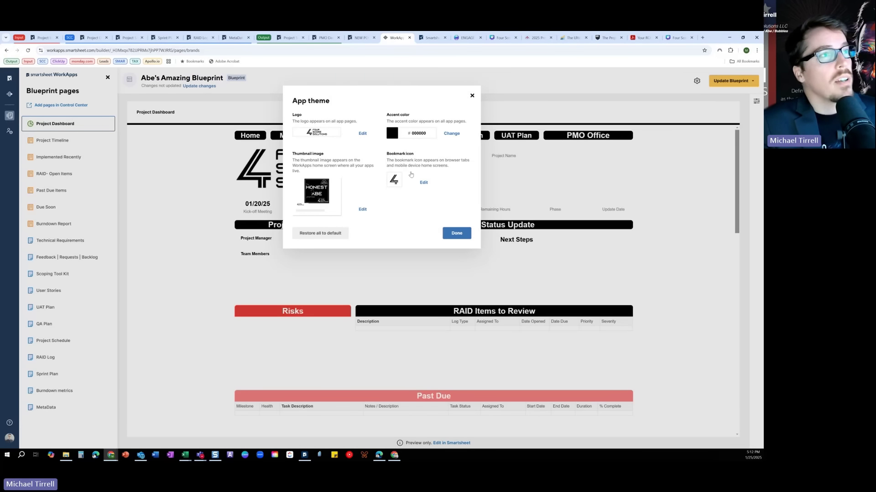
left_click(457, 235)
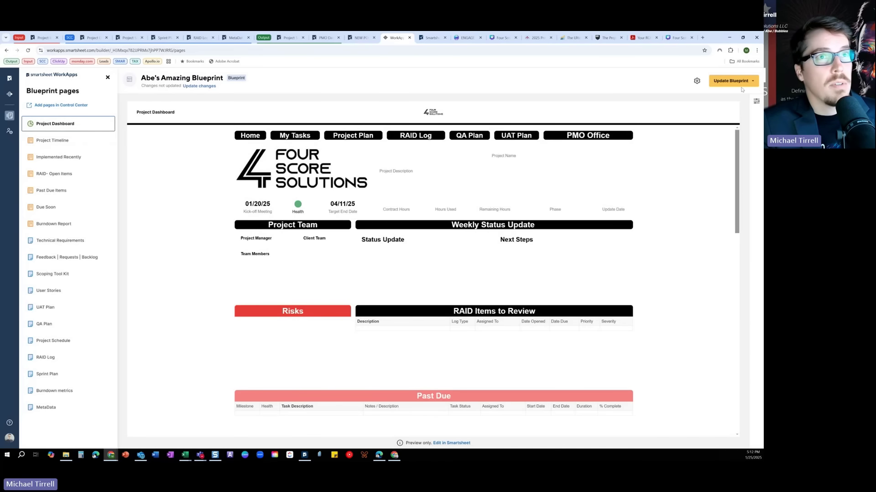
Examine the page settings of Project Dashboard and Feedback | Requests | Backlog, including the desktop view, mobile view and default filter options.
left_click(756, 101)
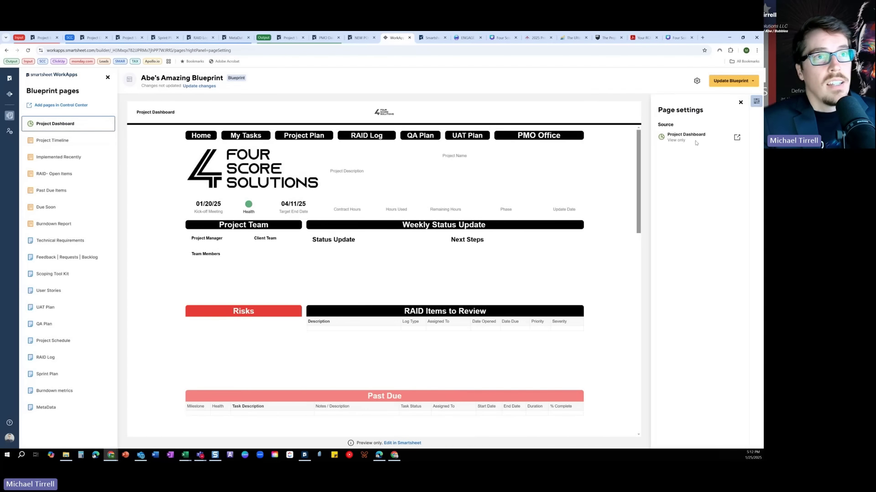
left_click(741, 102)
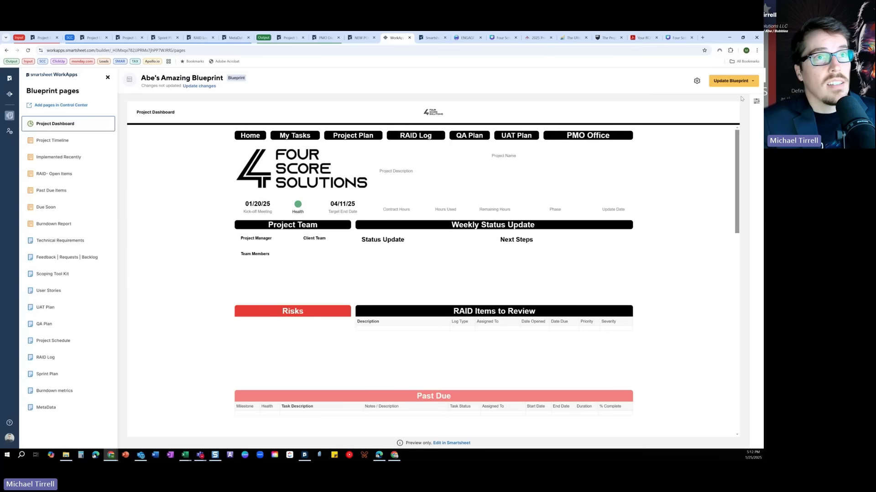
left_click(63, 245)
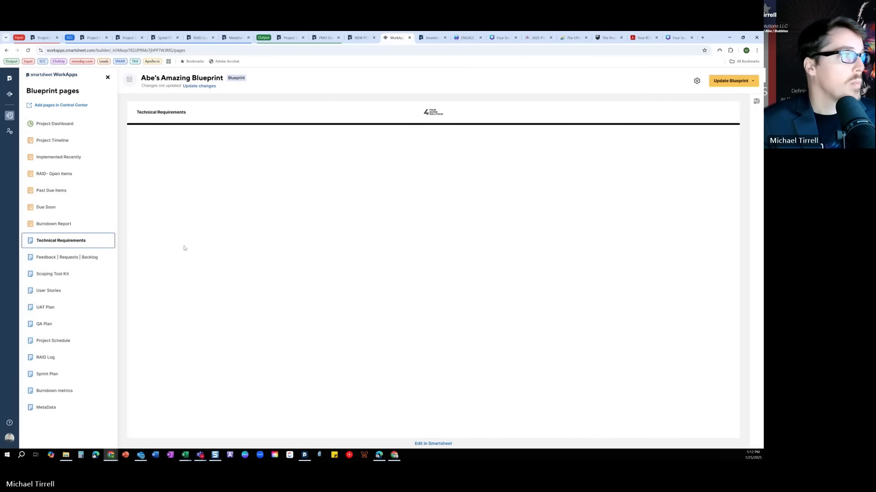
left_click(87, 260)
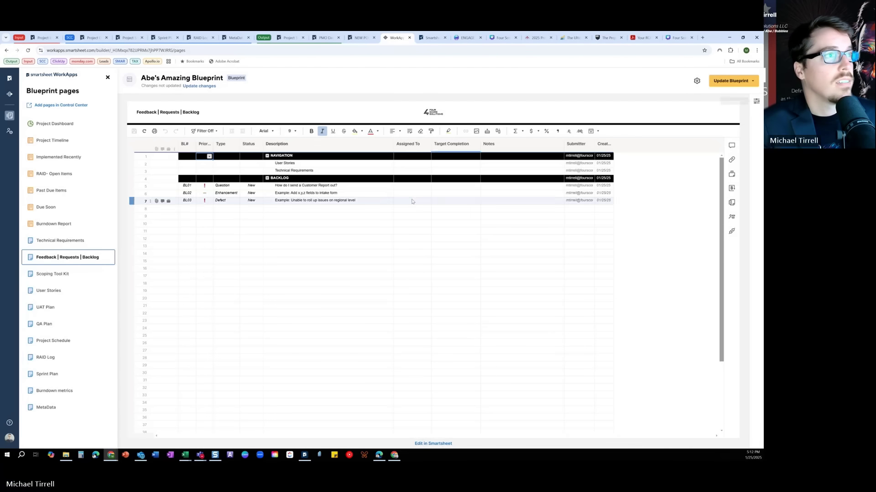
left_click(755, 104)
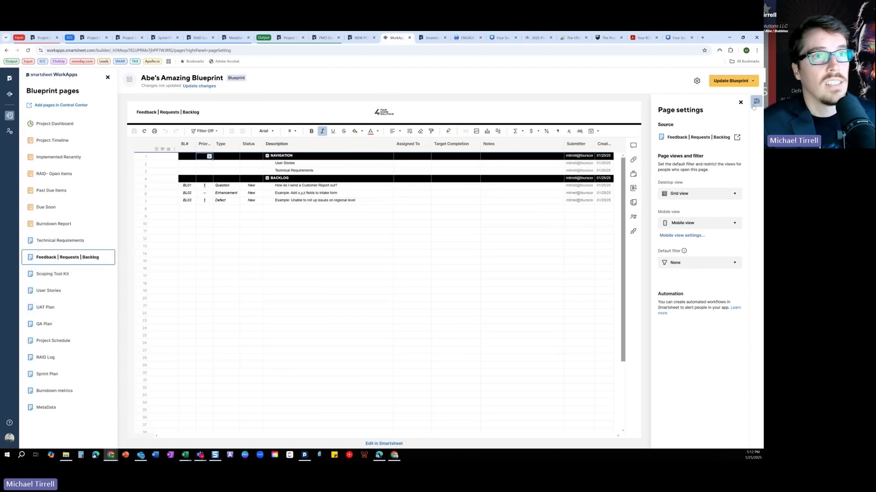
left_click(703, 194)
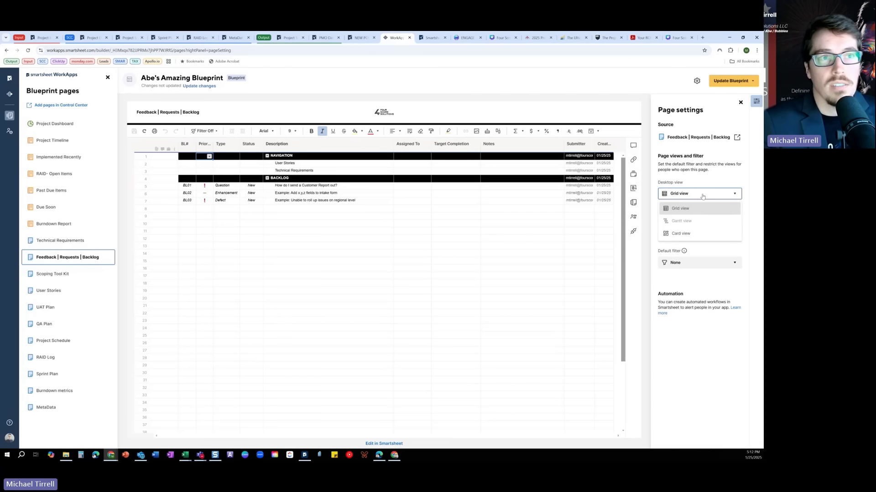
left_click(702, 186)
left_click(703, 228)
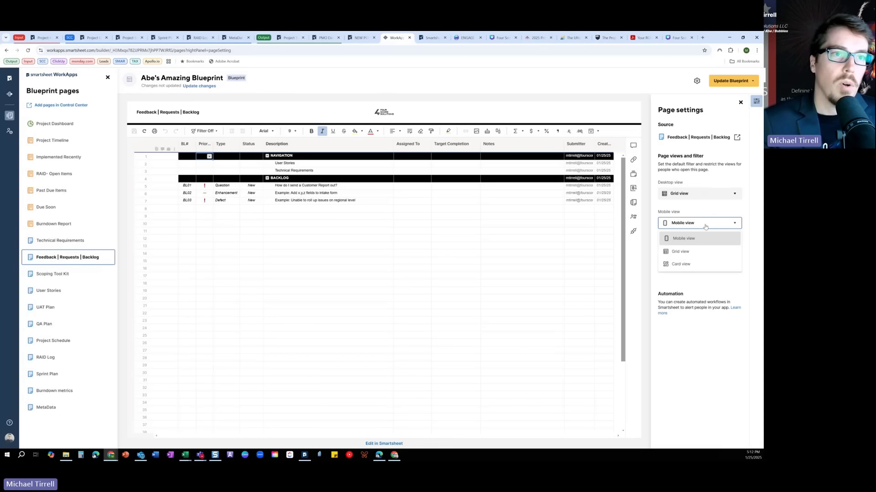
left_click(705, 227)
left_click(694, 262)
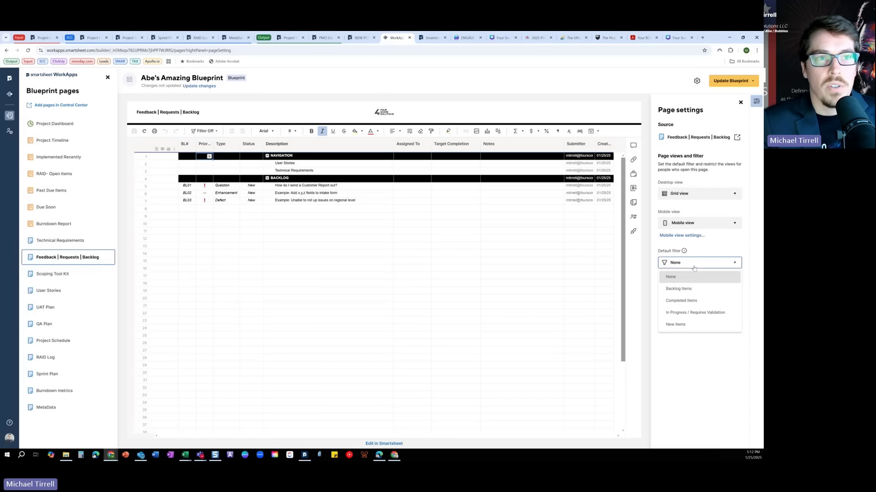
left_click(712, 279)
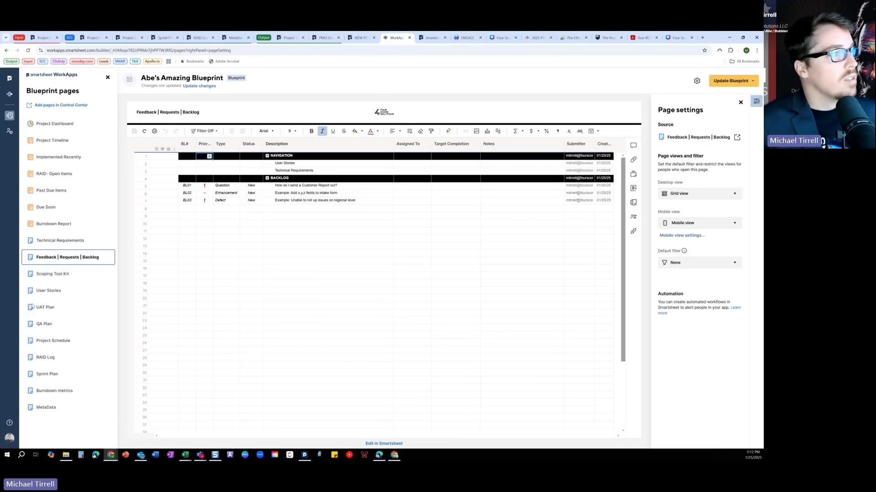
Update the blueprint with the pending WorkApp changes and open it for management in Control Center.
left_click(750, 85)
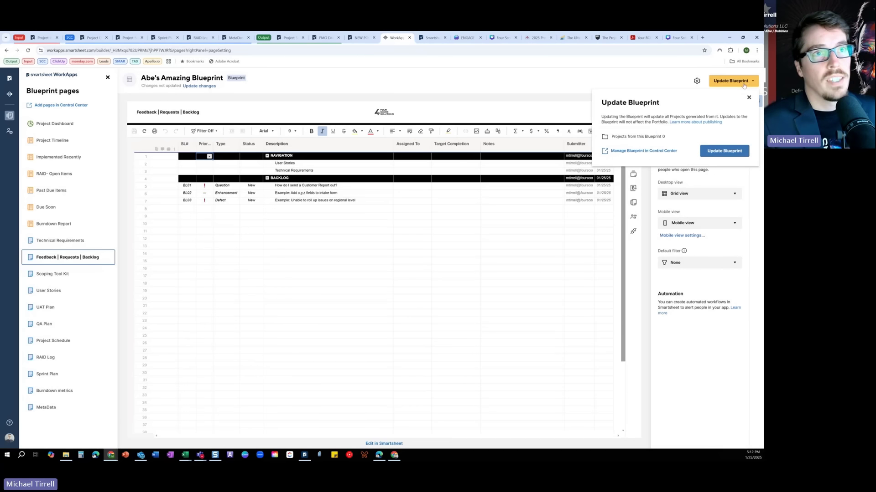
left_click(724, 156)
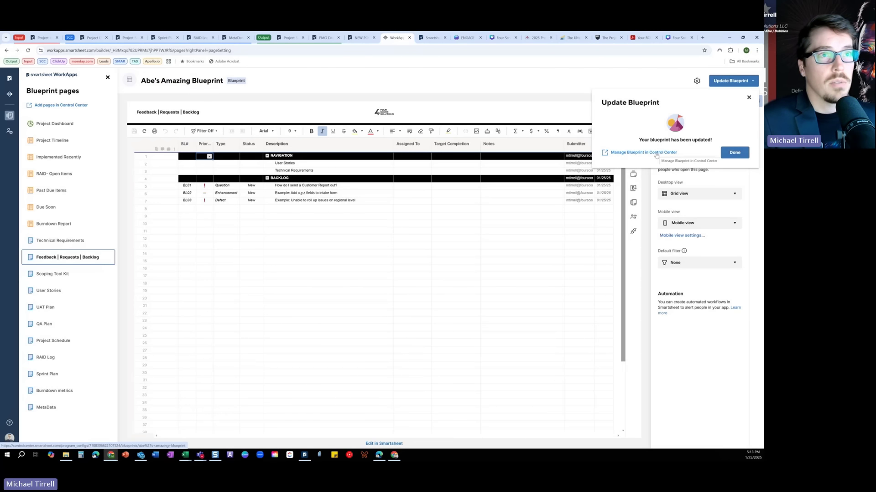
left_click(655, 156)
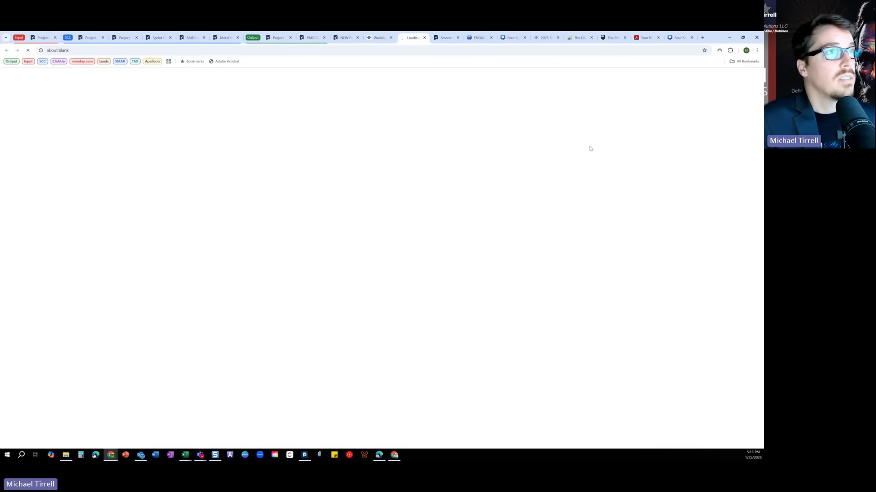
Return to the WorkApps builder and go to the WorkApps home page listing all apps.
left_click(376, 38)
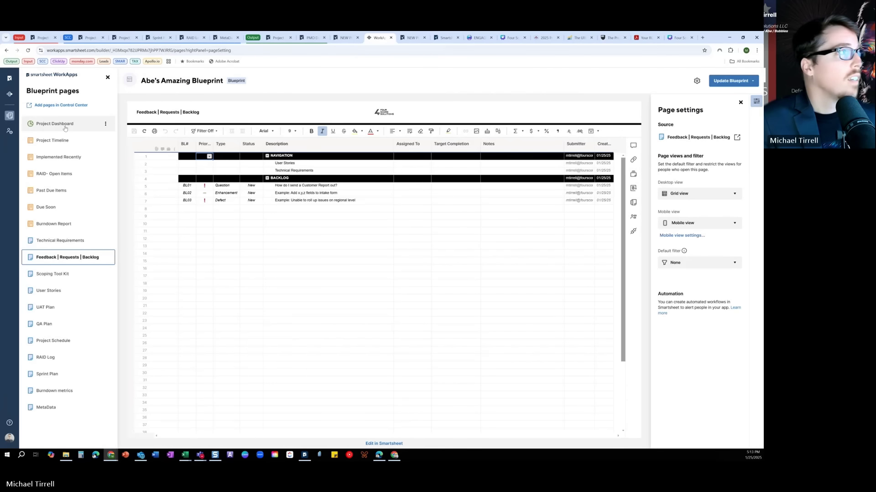
left_click(8, 97)
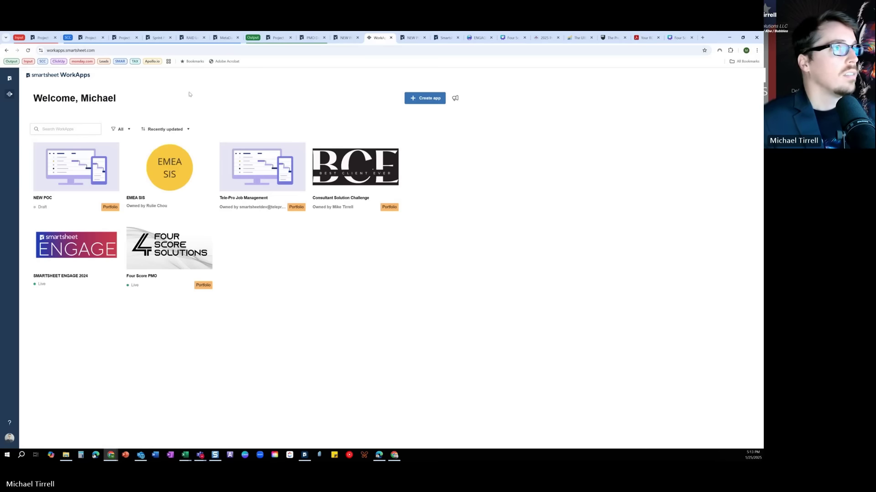
Mark both projects, PRO-25-001 and PRO-25-002, as approved in the Project Initiation (Intake) sheet and save the sheet.
left_click(415, 40)
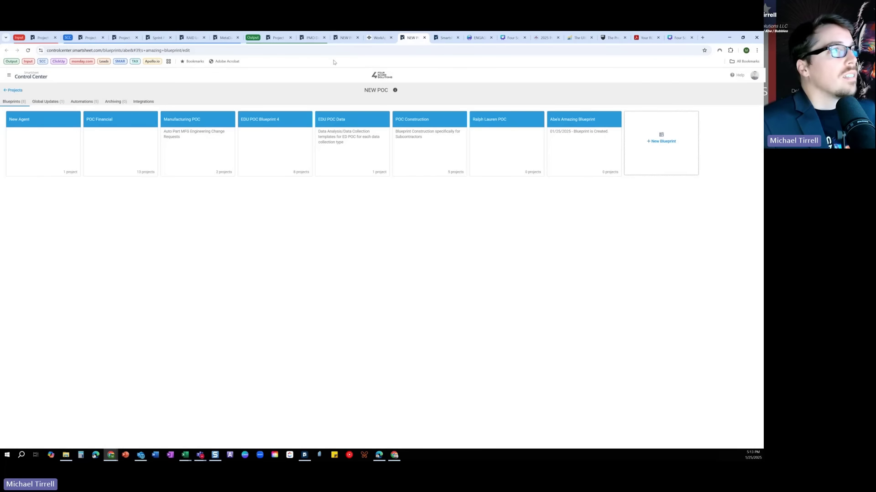
left_click(43, 37)
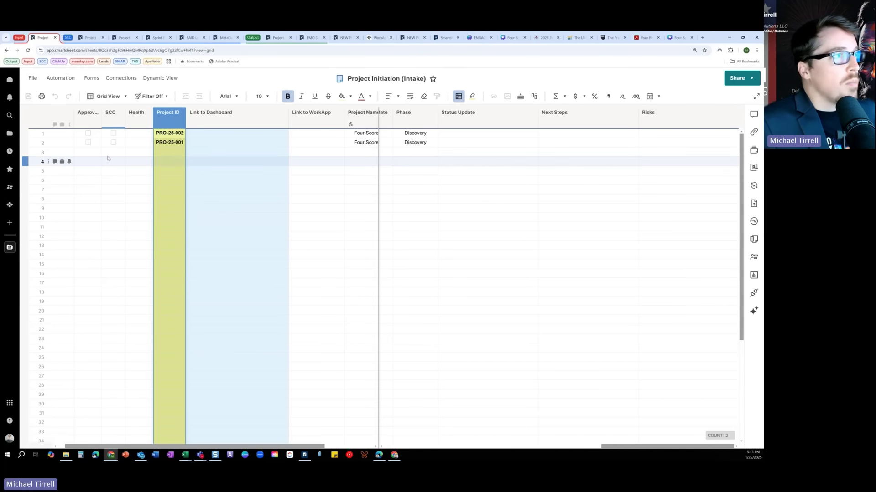
left_click(88, 143)
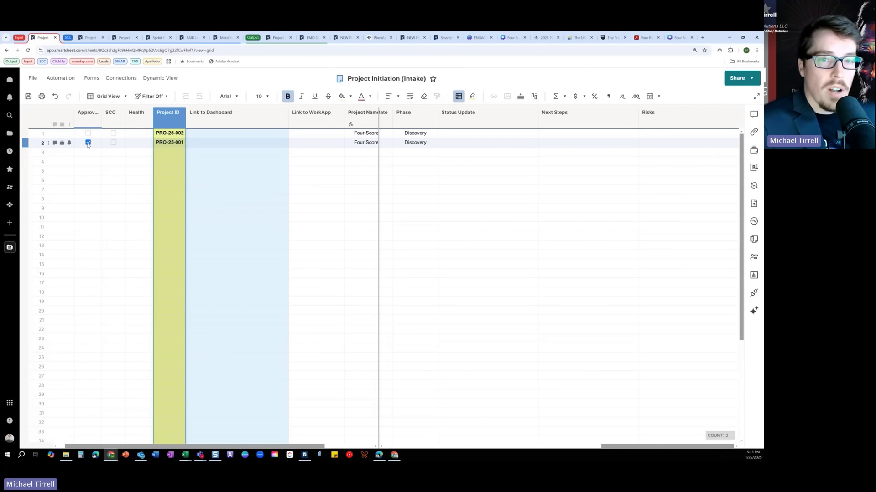
left_click(88, 133)
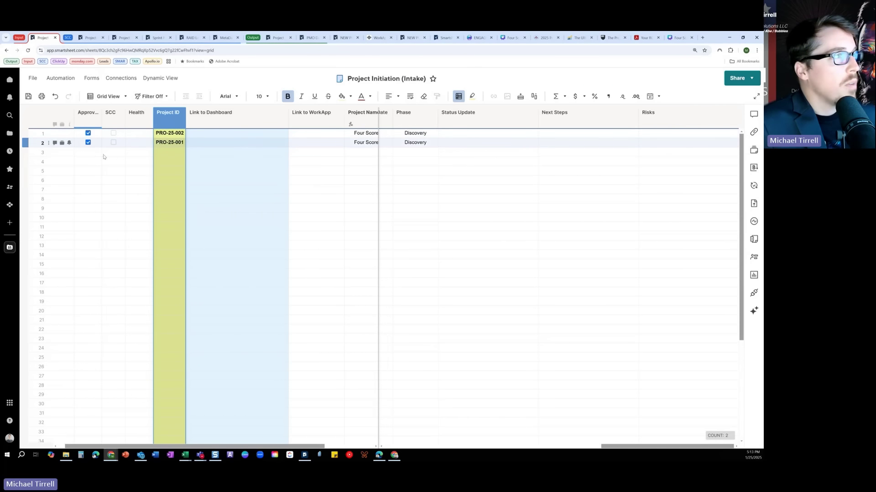
left_click(28, 96)
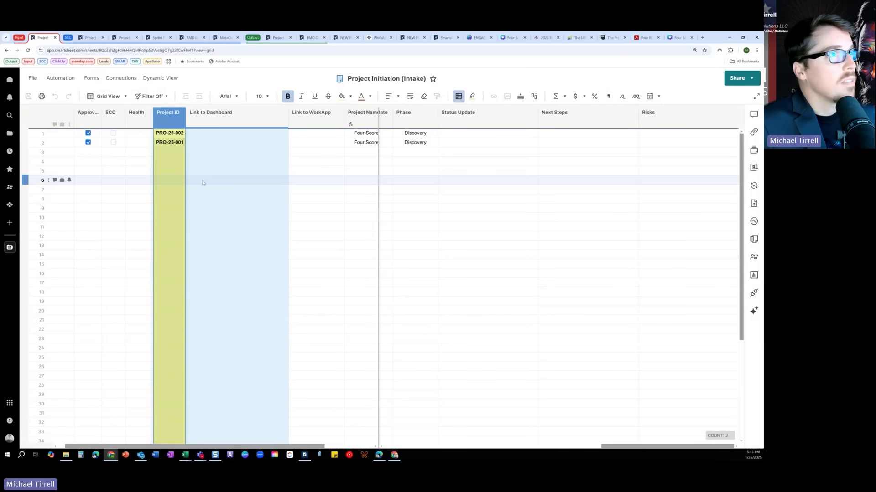
Start a new project in the Control Center NEW POC program using the Abe's Amazing Blueprint blueprint.
left_click(412, 38)
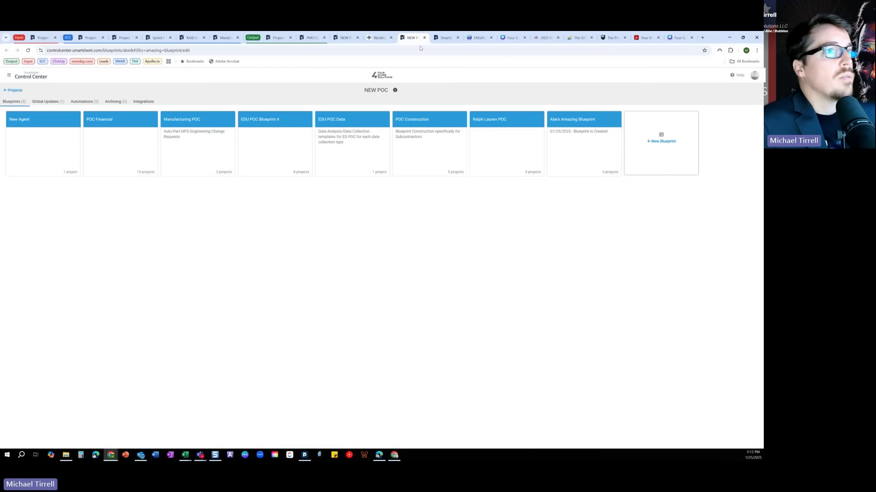
left_click(6, 91)
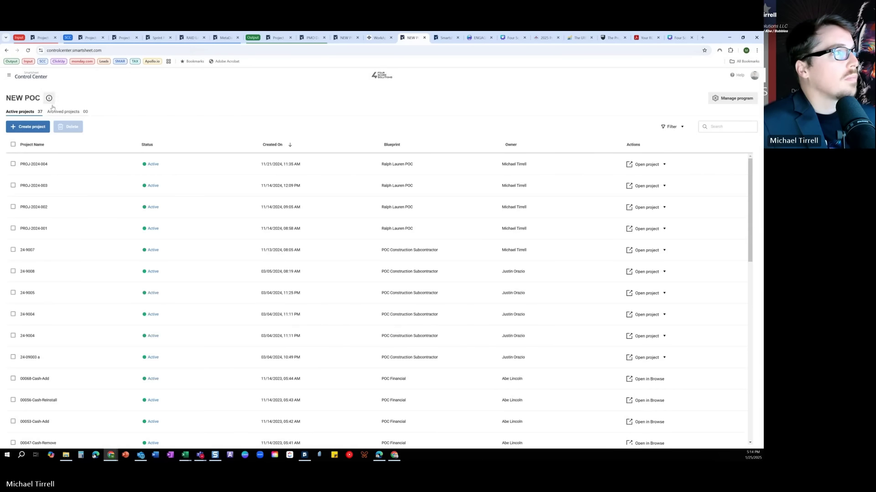
left_click(33, 132)
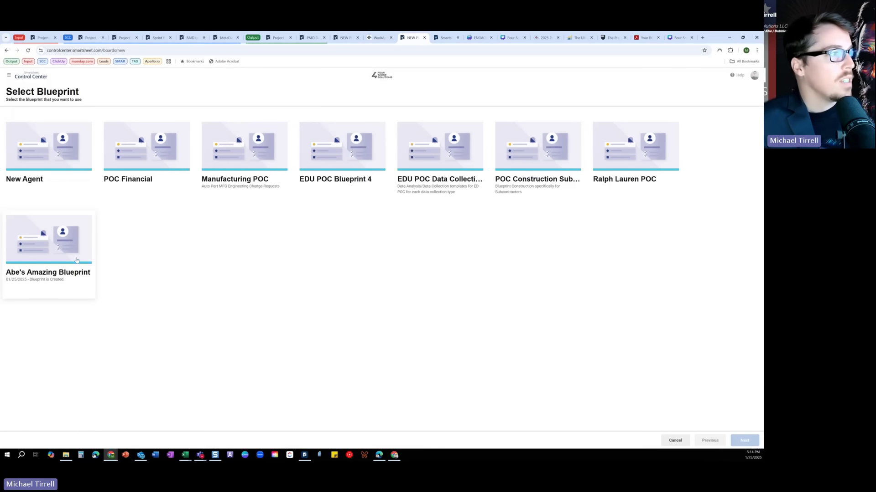
left_click(74, 261)
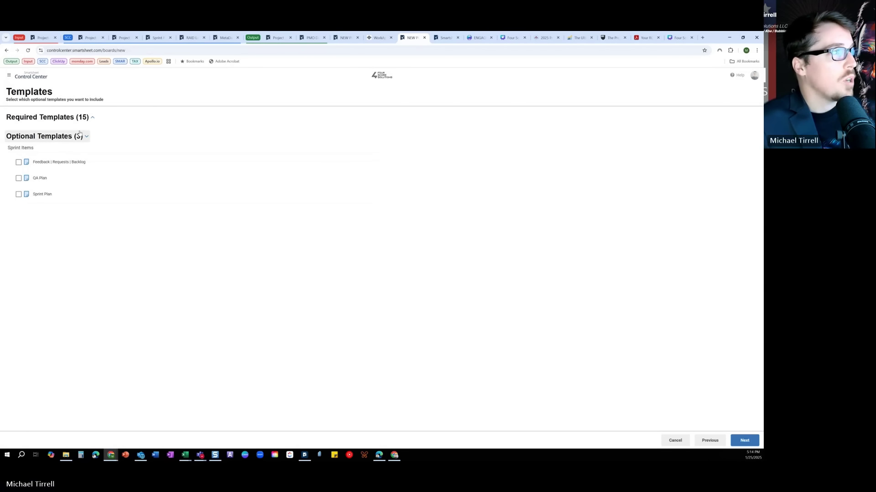
Include only Sprint Plan from the optional templates, review the required templates and continue to the profile data.
left_click(18, 194)
left_click(18, 179)
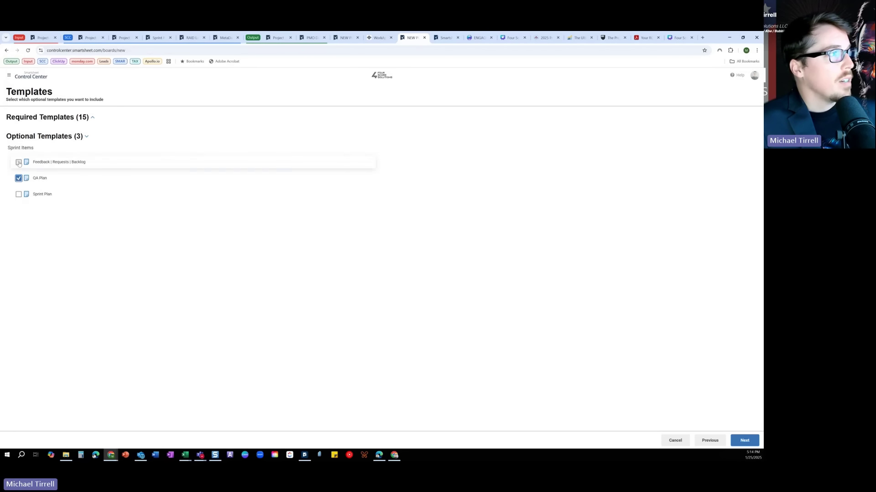
left_click(19, 163)
left_click(18, 179)
left_click(18, 194)
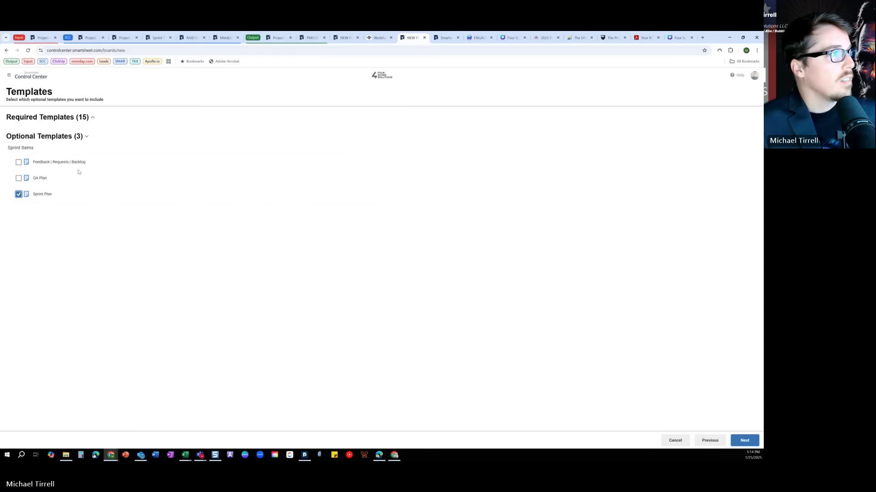
left_click(87, 137)
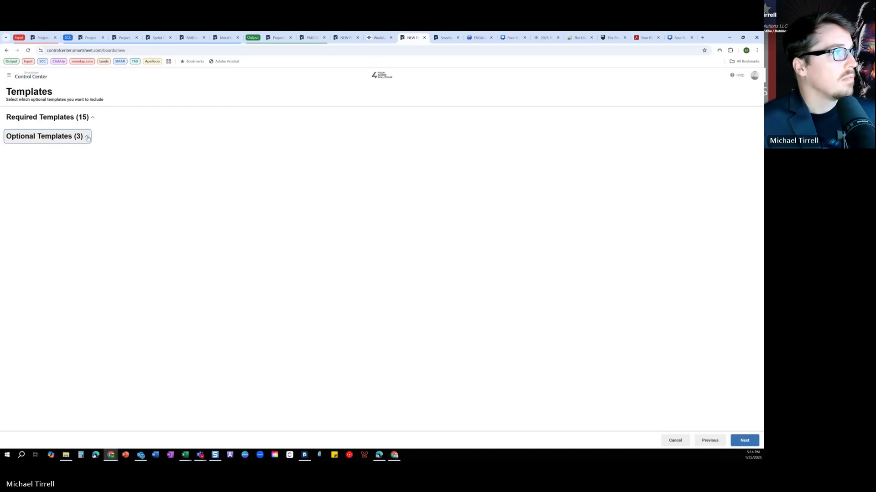
left_click(91, 118)
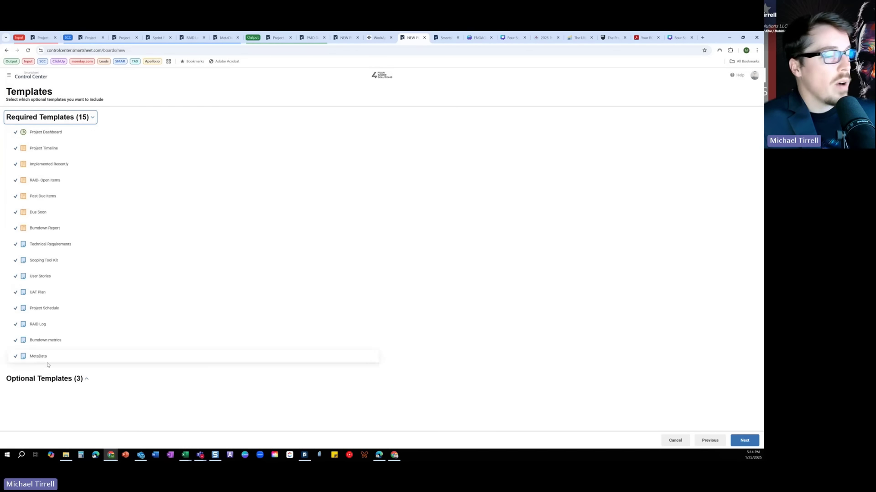
left_click(745, 440)
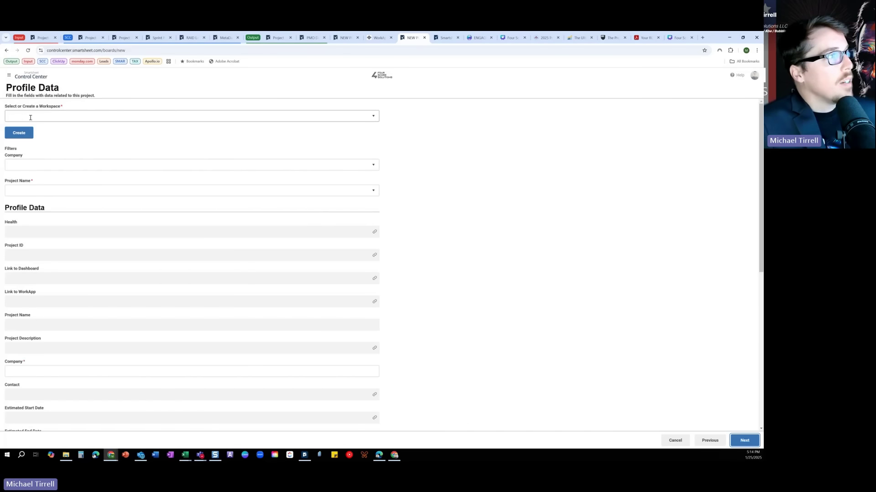
Create a new workspace named "Abe's Amazing Workspace" for the project.
left_click(19, 133)
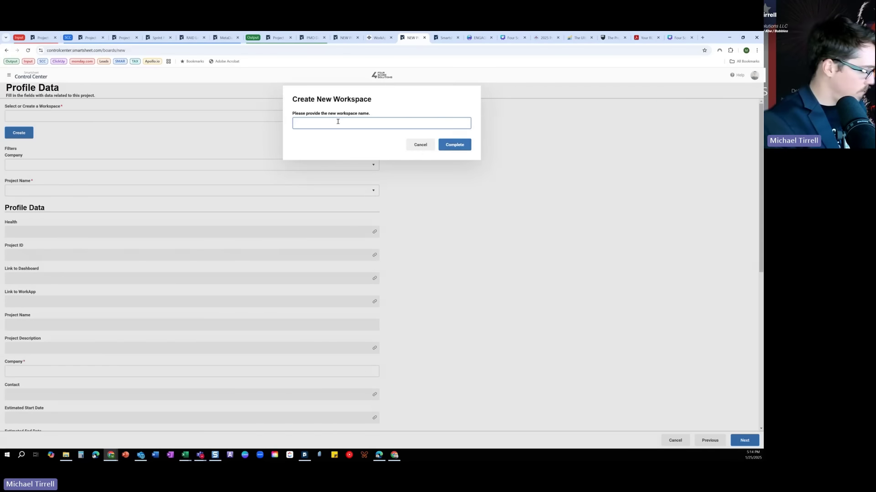
type("Abe's Ama")
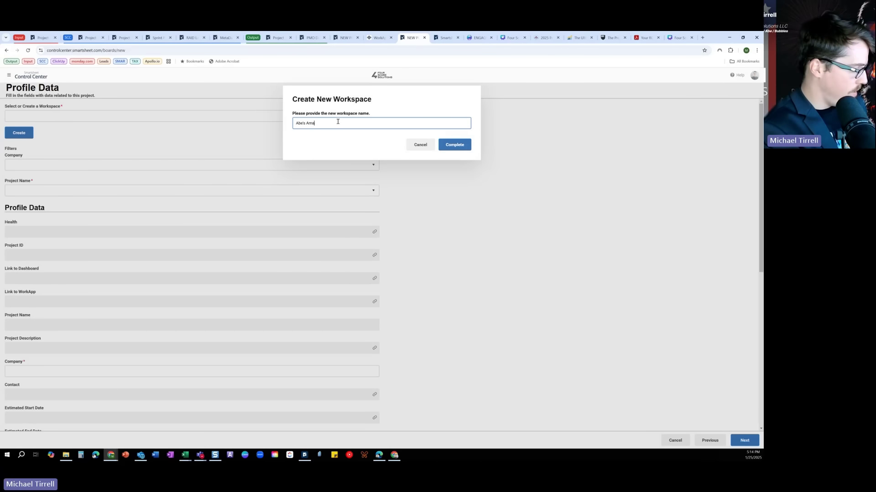
type("zing Works")
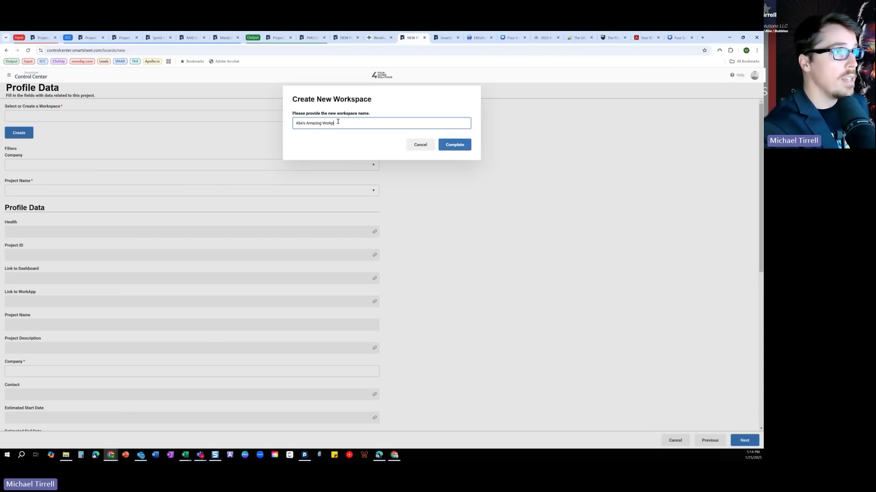
type("pace")
key("Return")
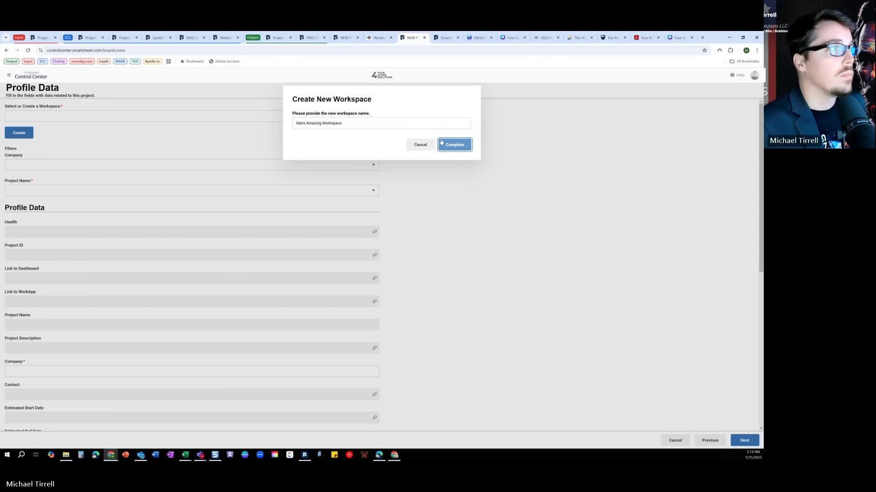
Filter the intake projects by company Four Score Solutions and choose the project "Four Score Solutions: (Amazing SCC Solutions)".
left_click(250, 167)
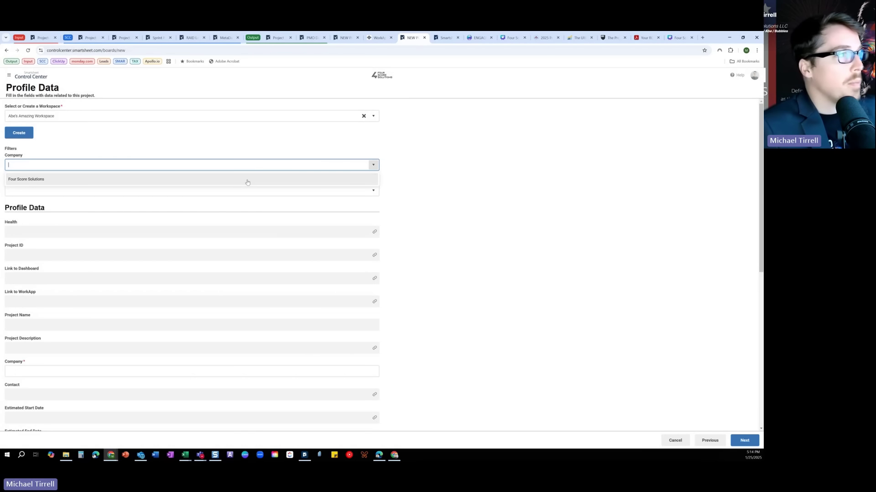
left_click(247, 181)
left_click(136, 191)
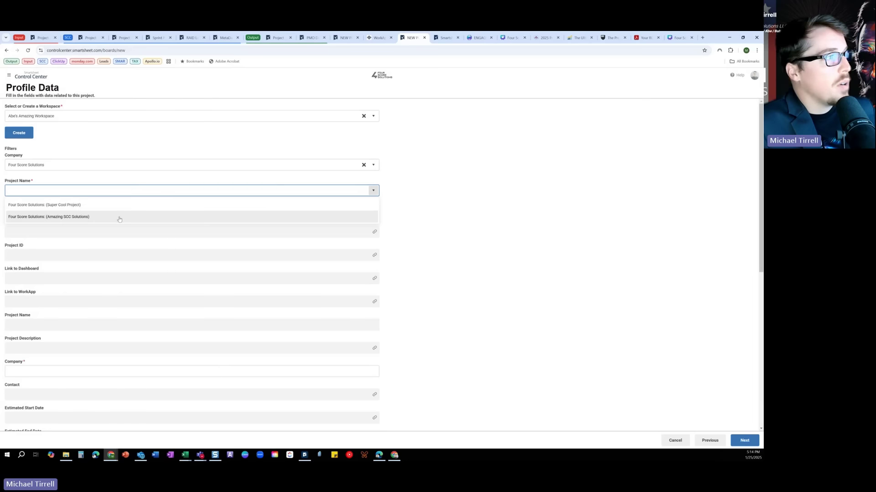
left_click(119, 218)
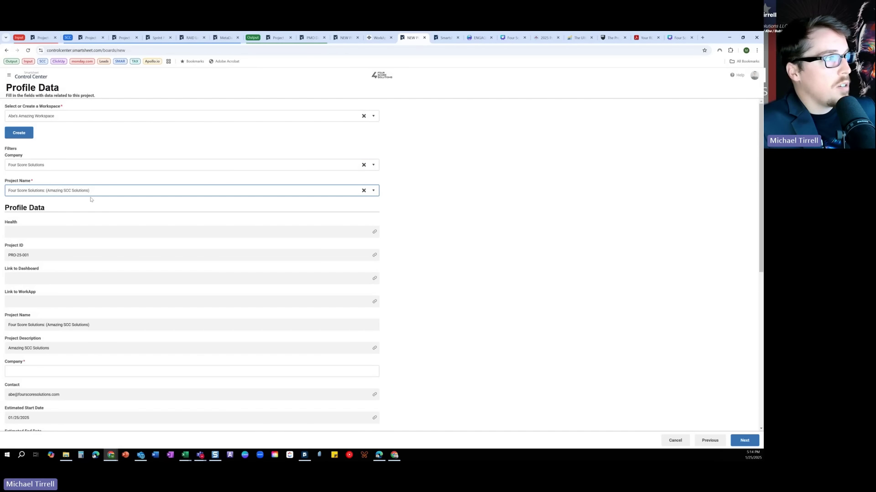
Enter "TEST ABC" as the Company in the project's profile data.
scroll(112, 234, "down", 2)
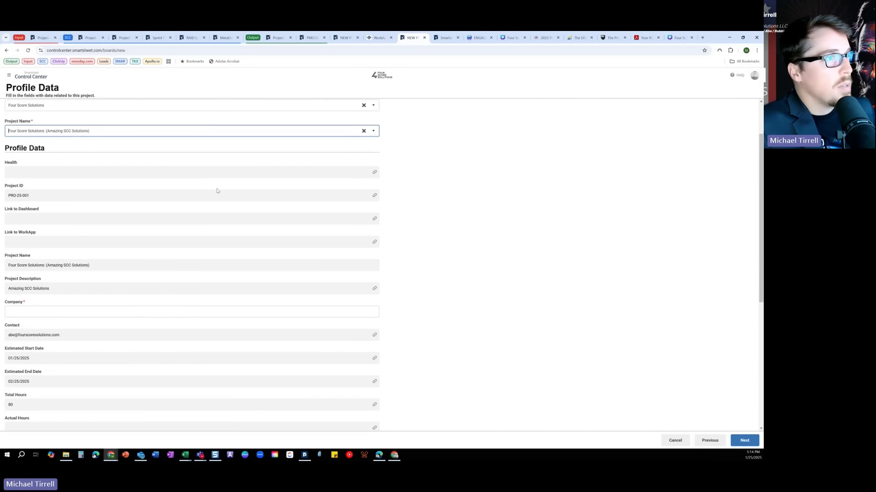
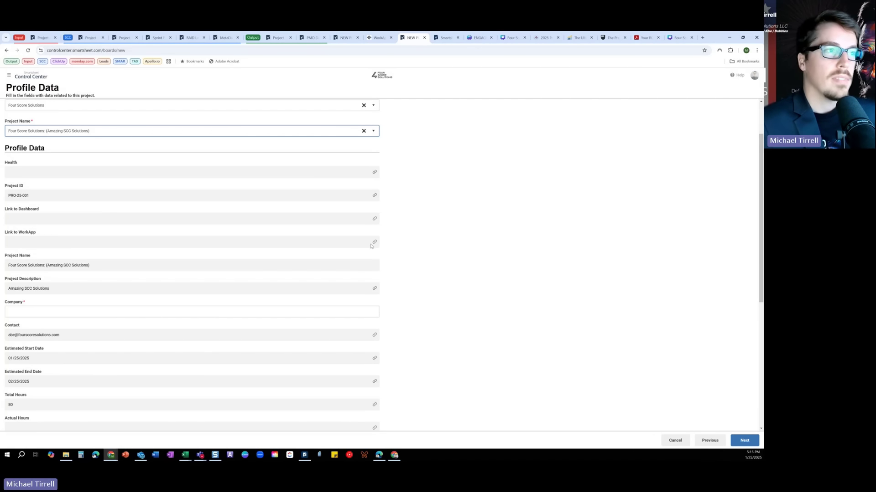
scroll(320, 293, "down", 2)
left_click(56, 222)
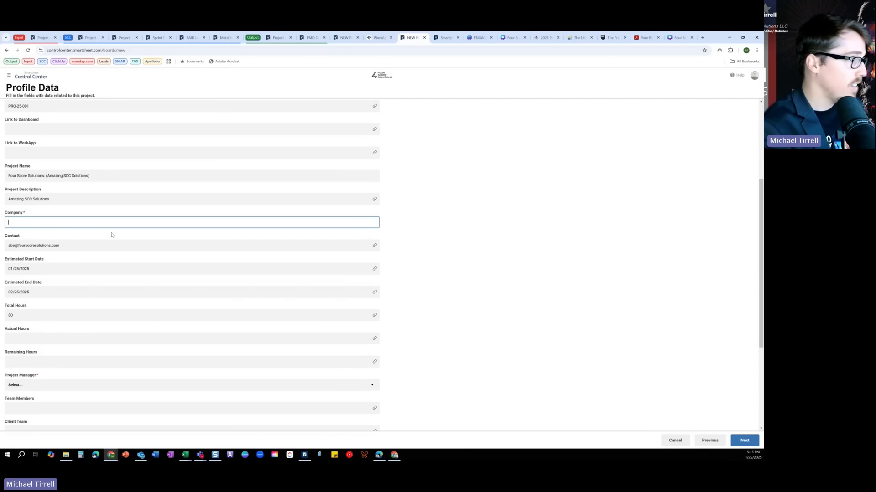
type("TEST aBS")
key("BackSpace")
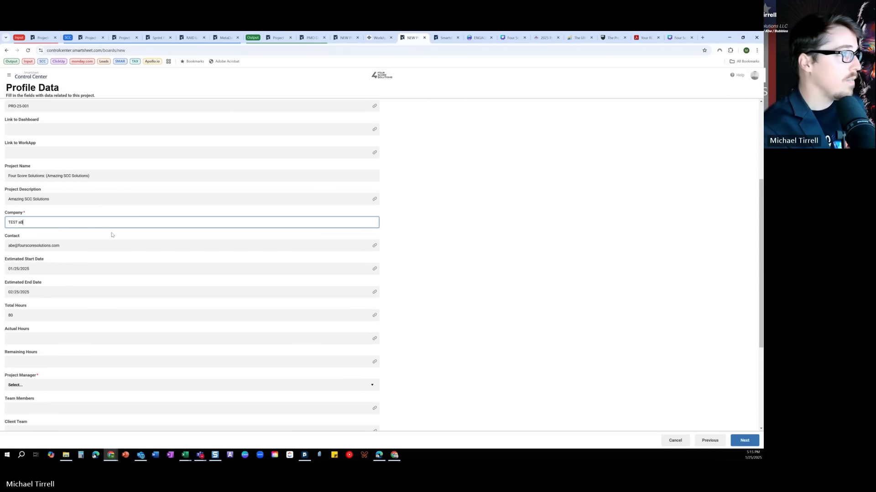
key("BackSpace")
key("BackSpace")
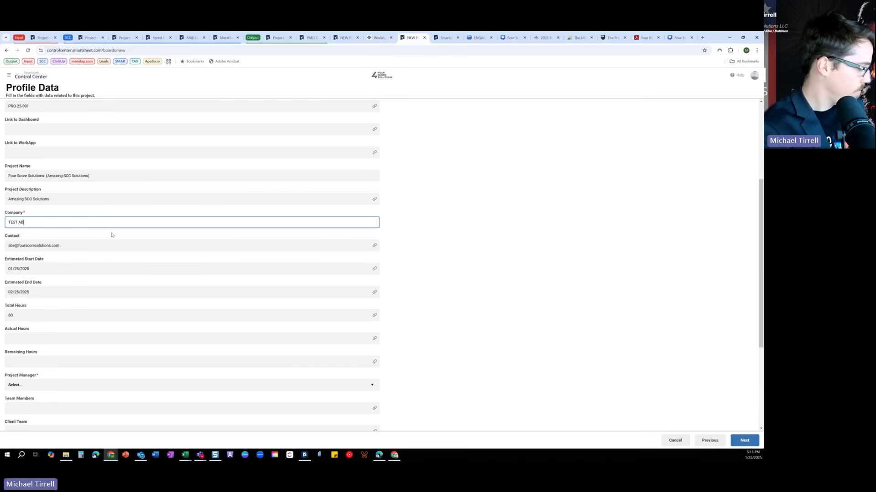
Assign the Four Score Solutions contact with the first name starting "mich" as the Project Manager.
scroll(117, 238, "down", 1)
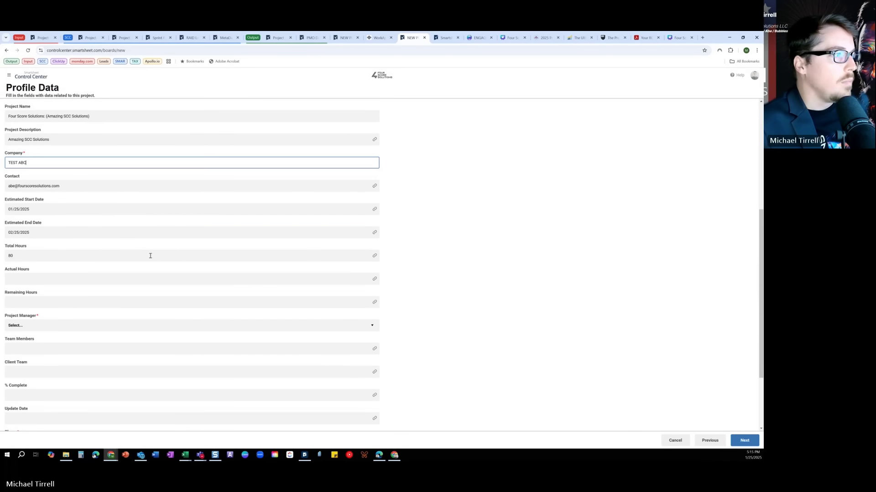
scroll(150, 256, "down", 1)
left_click(120, 298)
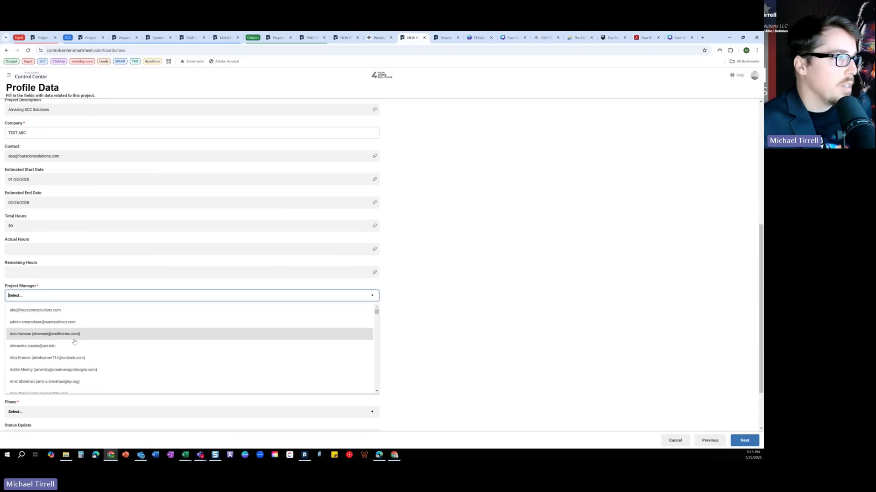
type("mi")
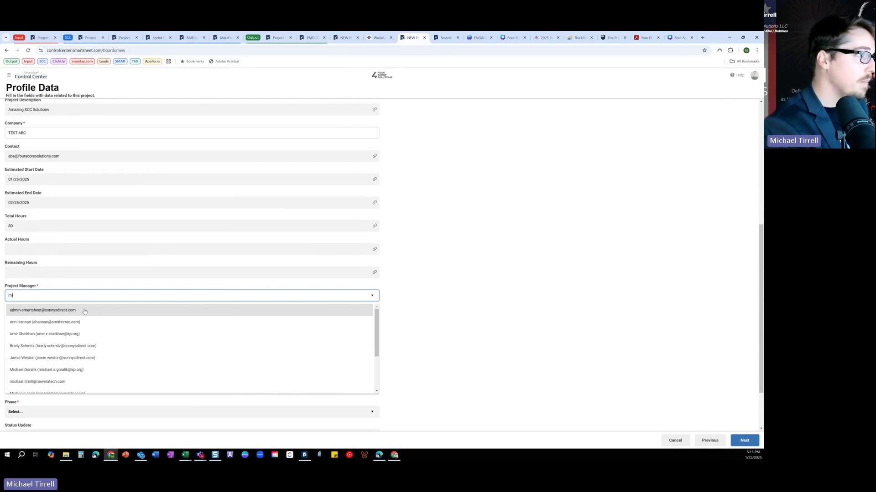
type("ch")
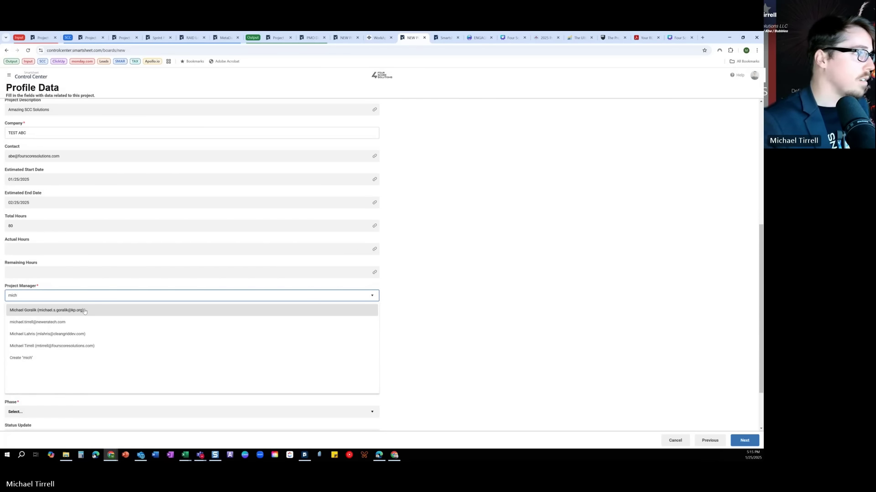
left_click(77, 346)
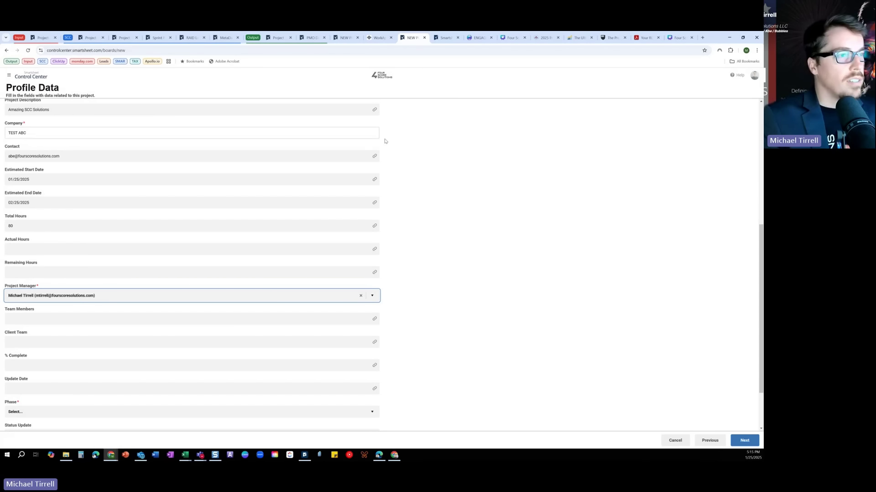
Set the project's Phase to Discovery and review the completed profile data from the beginning.
scroll(458, 172, "down", 3)
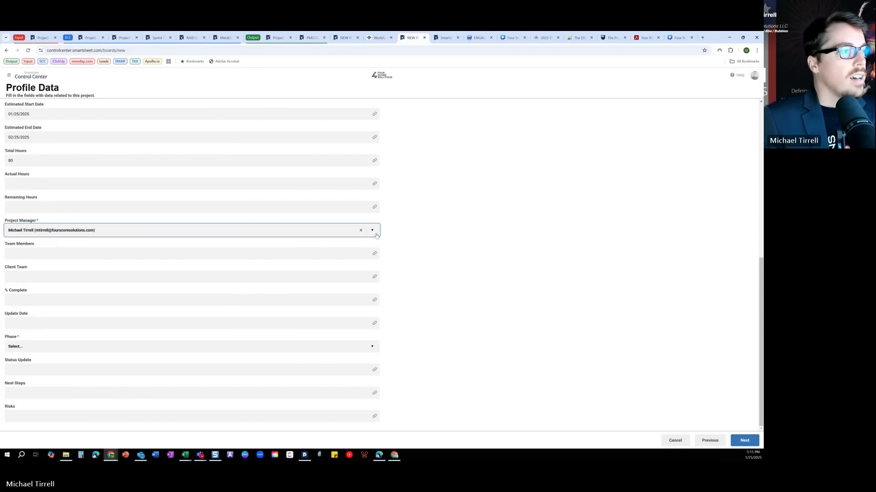
left_click(352, 347)
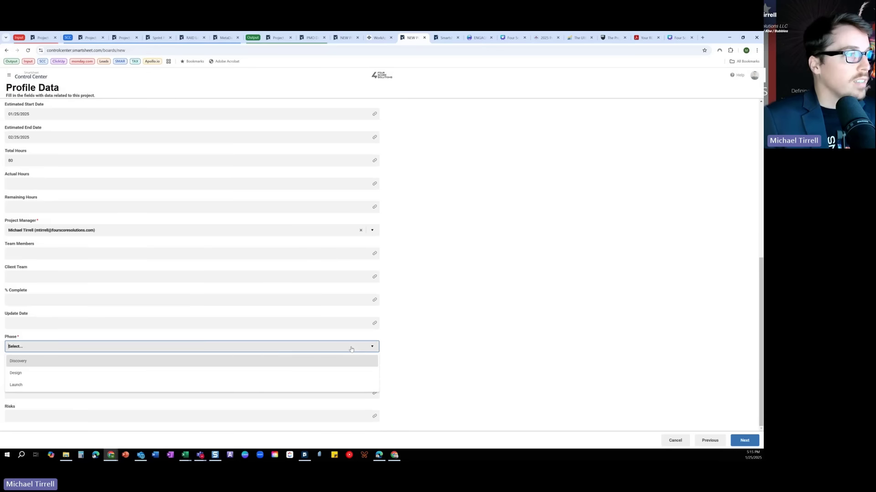
left_click(54, 361)
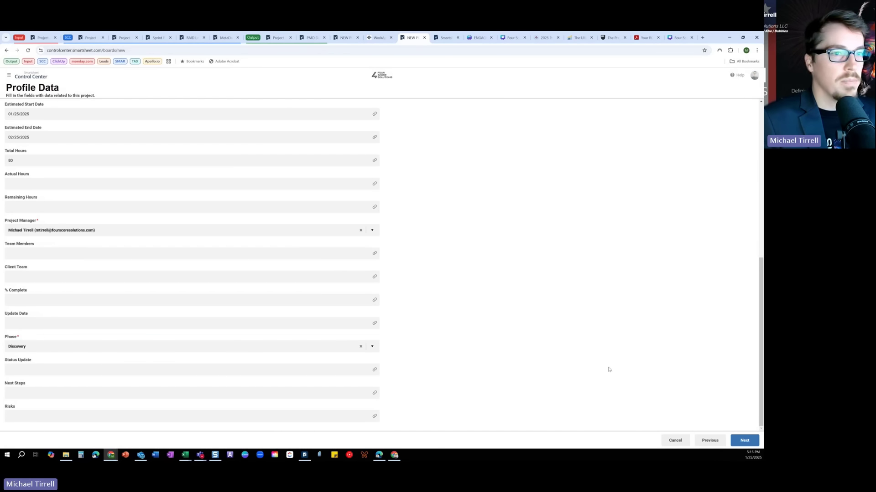
scroll(608, 369, "up", 7)
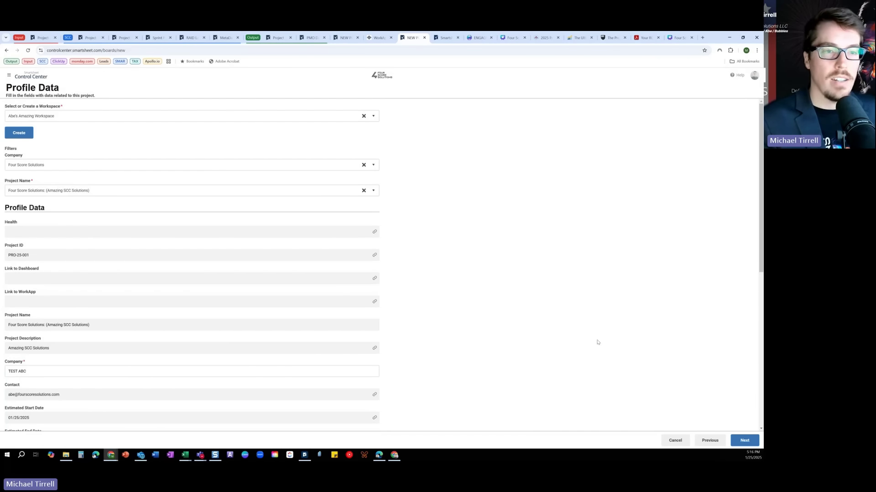
Accept the profile data and continue to the project's sharing settings.
left_click(744, 441)
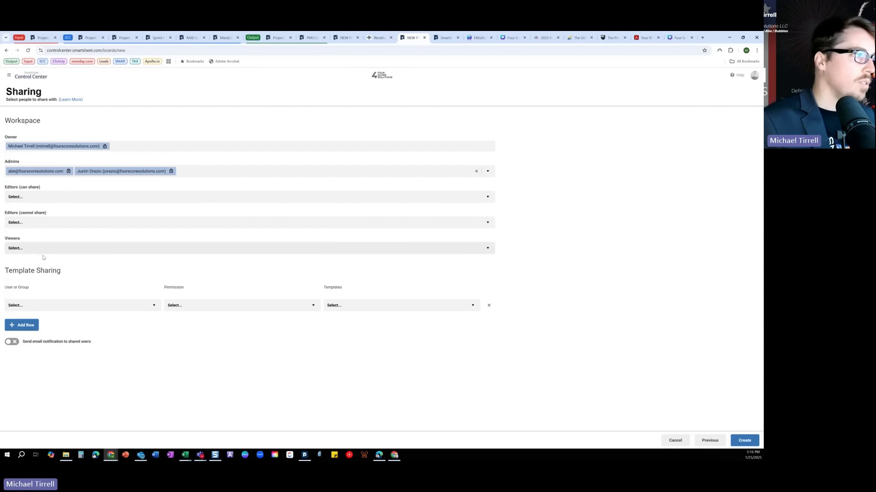
Fill a template sharing row with the Four Score Smartsheet Team group and the Editor (can share) permission.
left_click(96, 311)
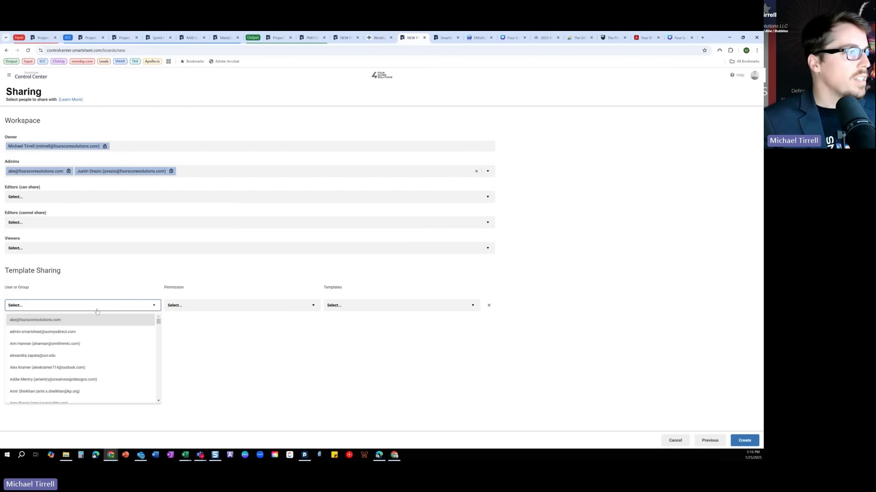
left_click(88, 283)
left_click(102, 306)
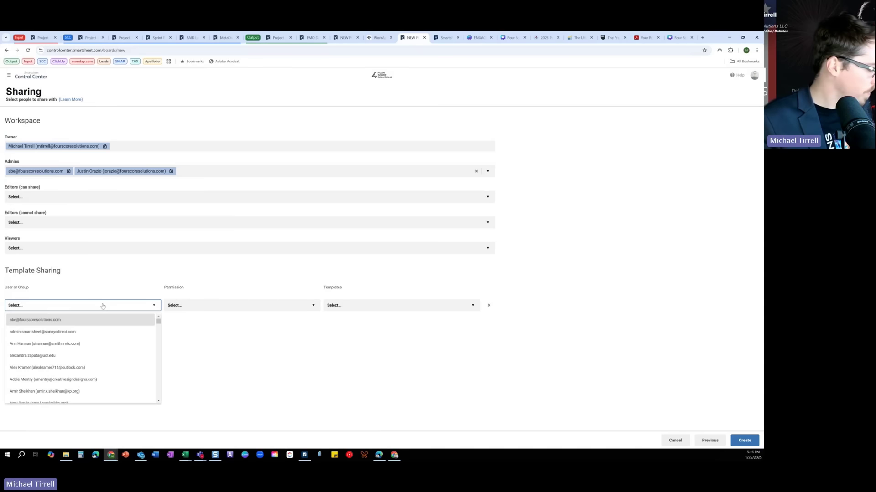
type("foue")
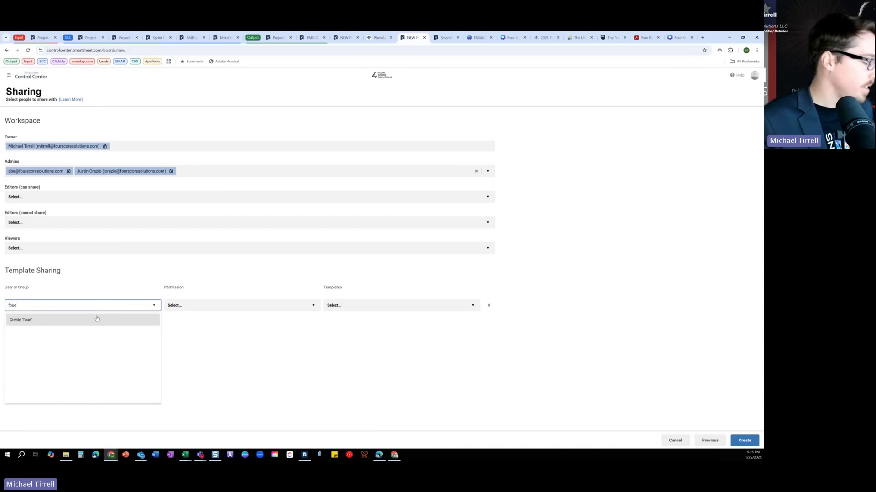
key("BackSpace")
type("r sc")
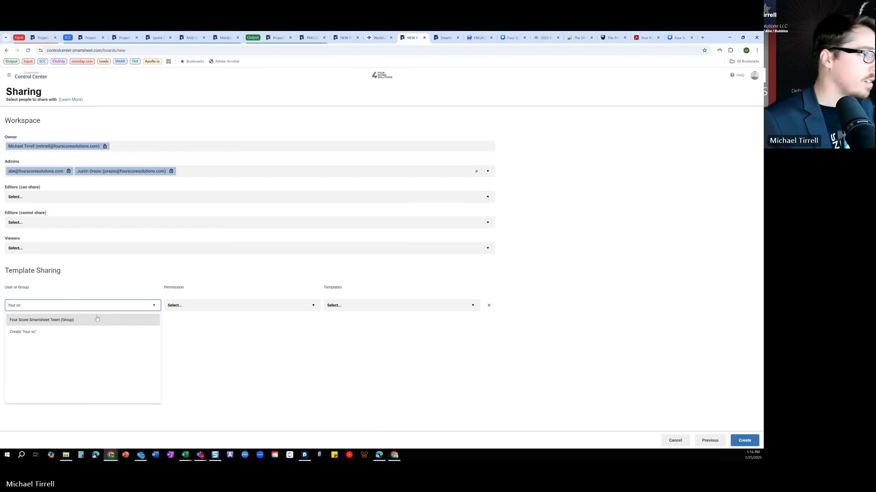
left_click(97, 319)
left_click(210, 307)
left_click(211, 332)
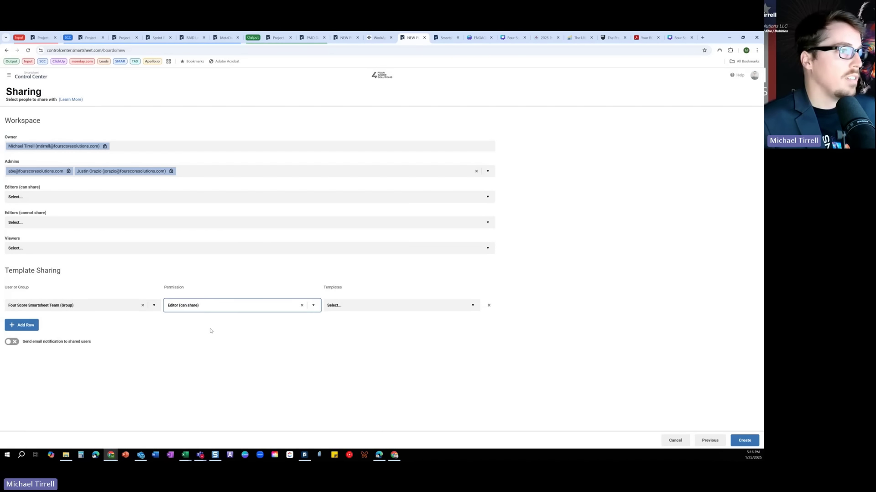
Add the Project Dashboard, Project Timeline and Implemented Recently templates to the template sharing row, and remove the whole row.
left_click(355, 306)
left_click(352, 340)
left_click(352, 352)
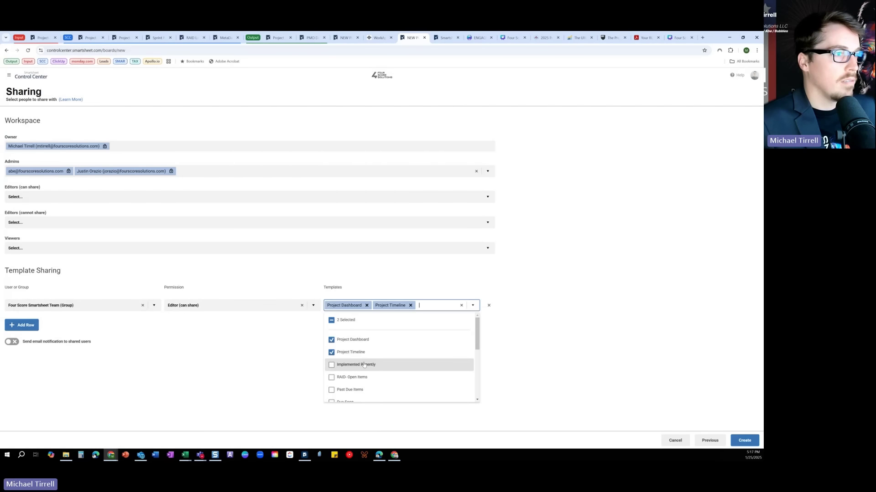
left_click(355, 365)
left_click(294, 371)
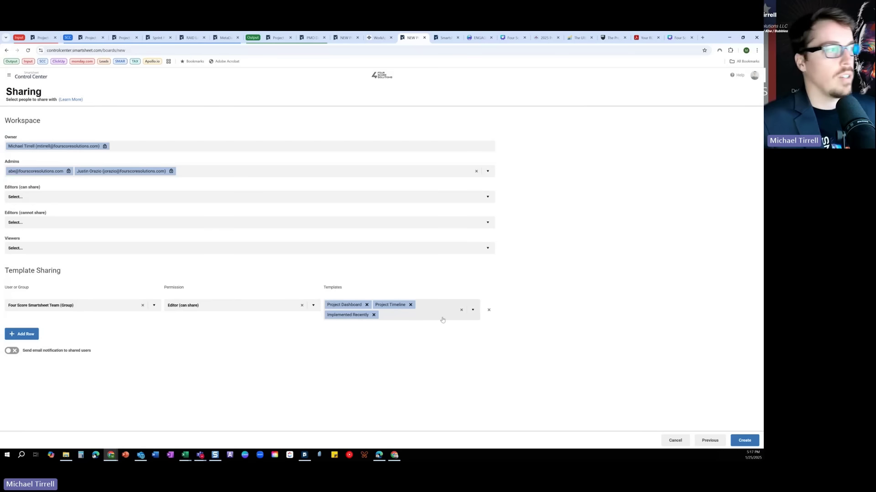
left_click(489, 309)
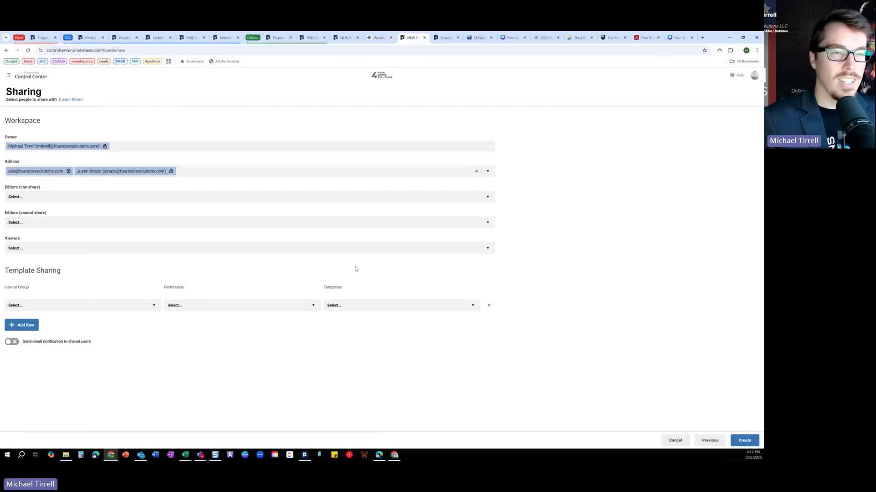
Create the project from the blueprint and read the creation message about the Health profile data field.
left_click(743, 441)
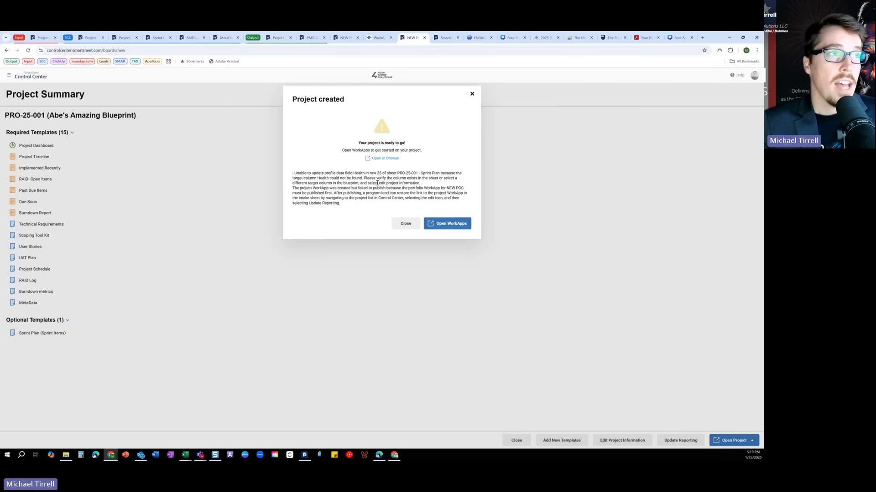
left_click_drag(420, 183, 293, 172)
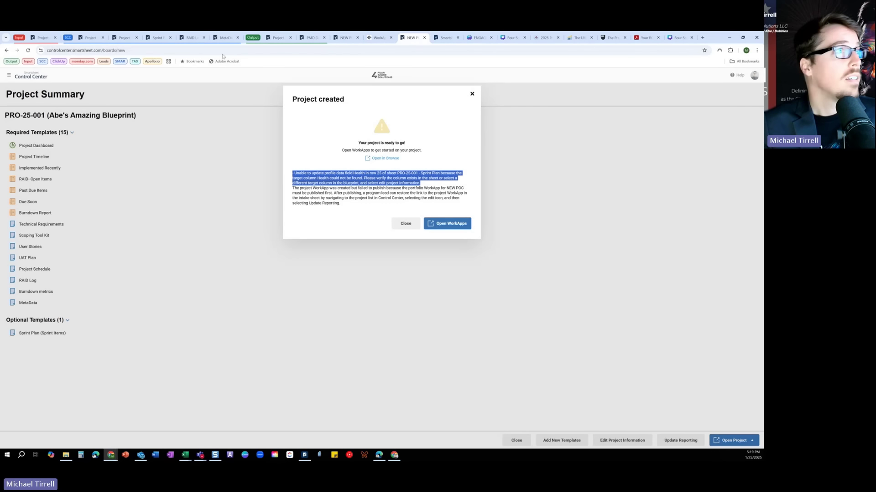
Check the Health column in the MetaData sheet and in the Project Initiation (Intake) sheet.
left_click(226, 37)
left_click(384, 118)
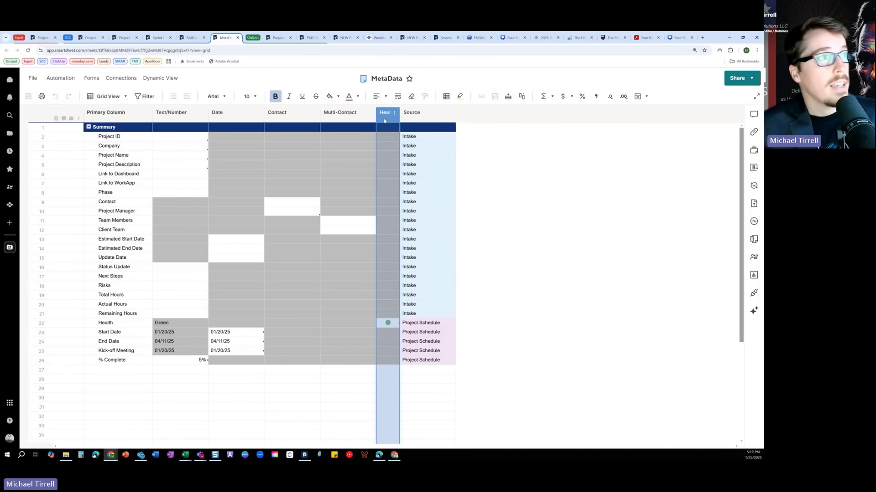
left_click(43, 37)
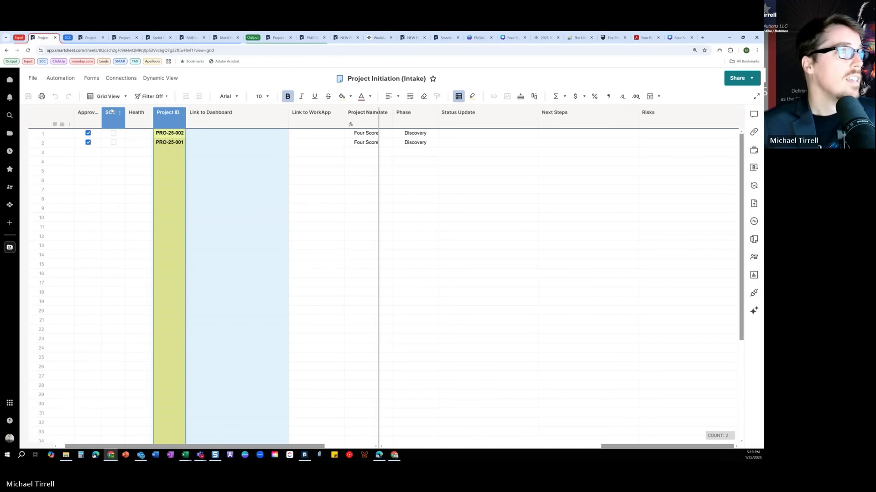
left_click(141, 120)
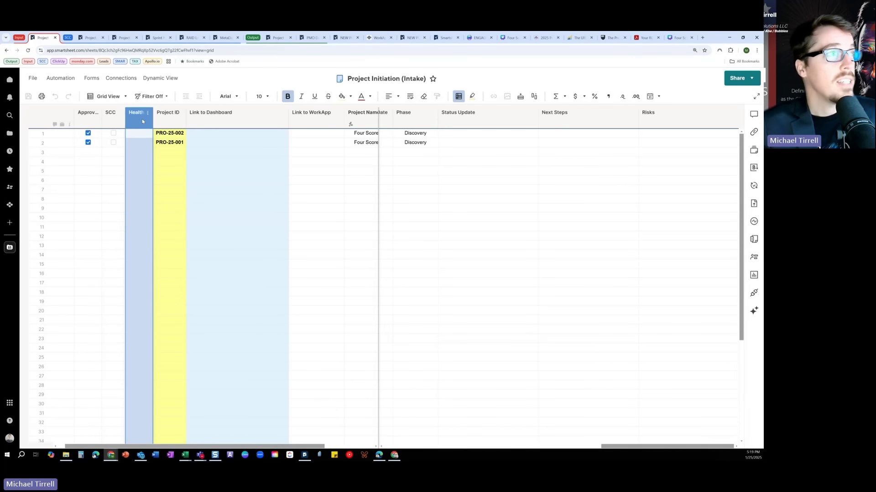
Examine the Sprint Plan sheet's columns and compare its Health row with the Text/Number column.
left_click(157, 37)
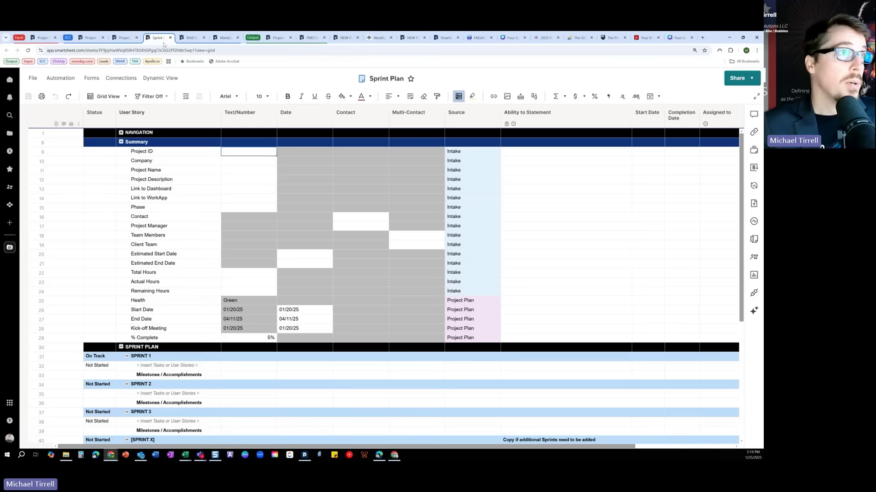
scroll(520, 169, "right", 2)
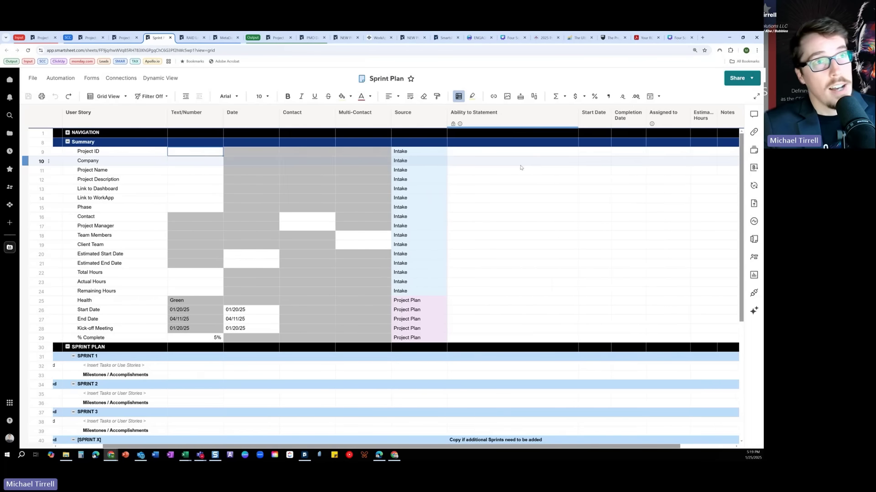
scroll(515, 174, "left", 2)
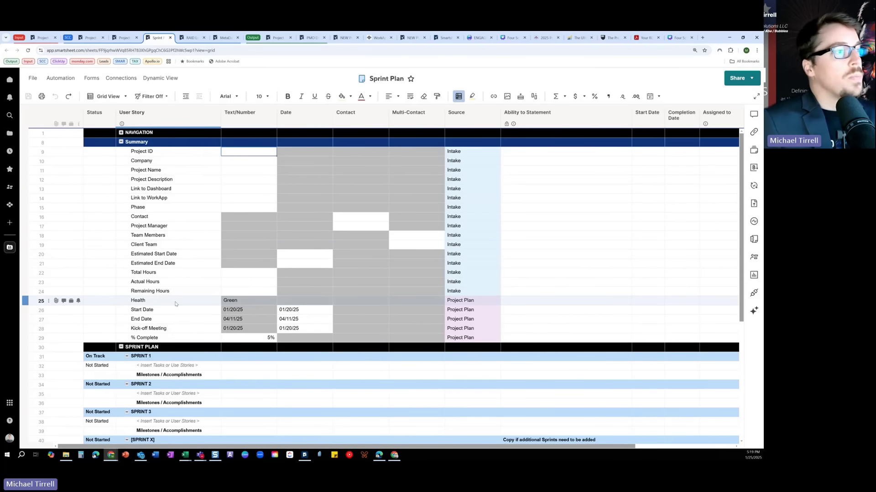
left_click(244, 302)
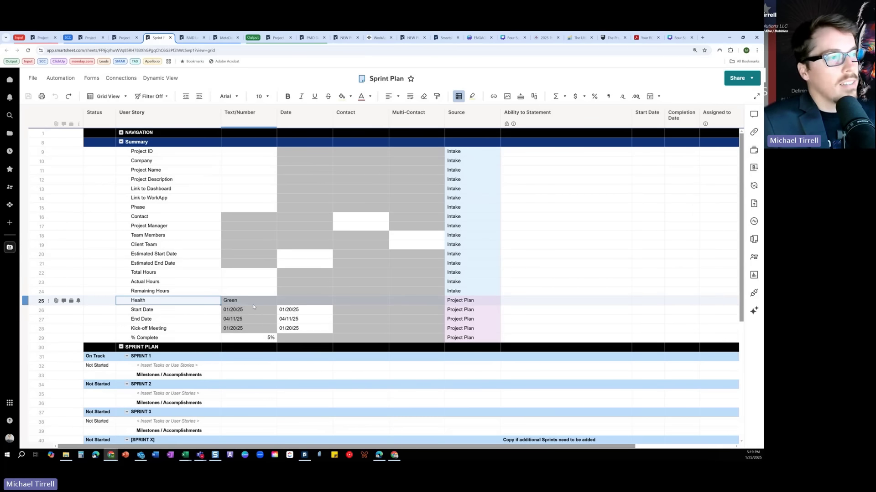
left_click(253, 120)
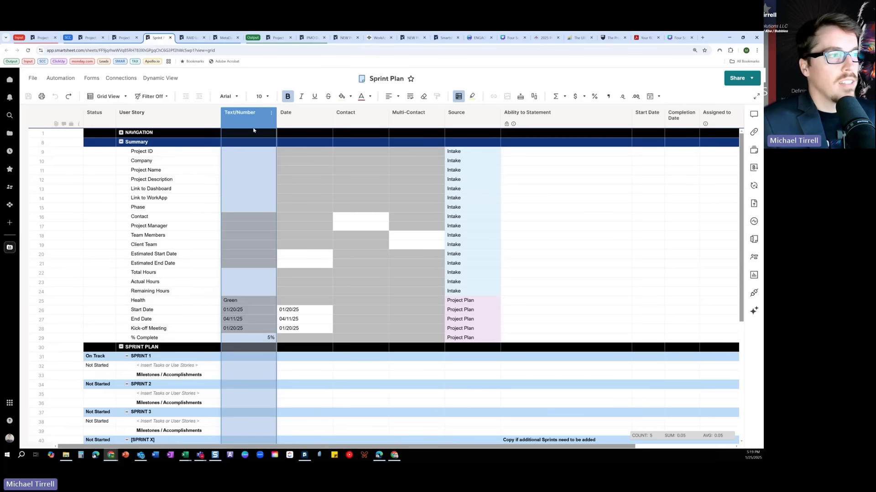
left_click(248, 302)
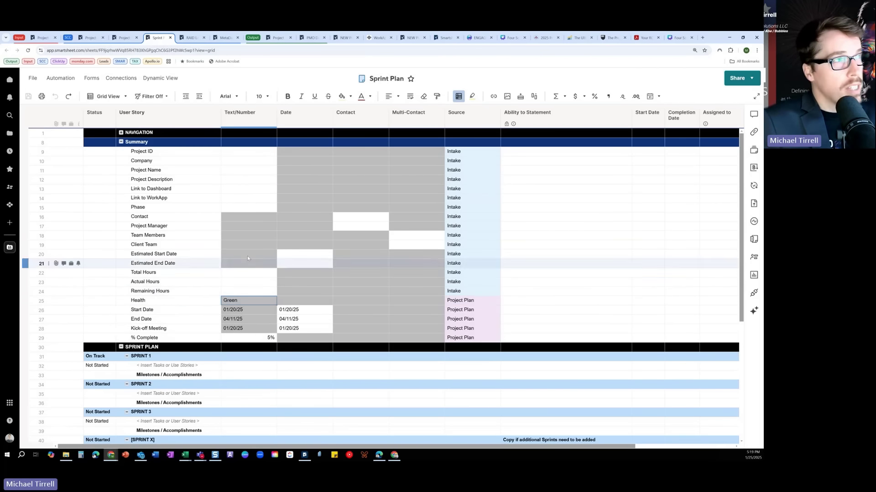
left_click(242, 126)
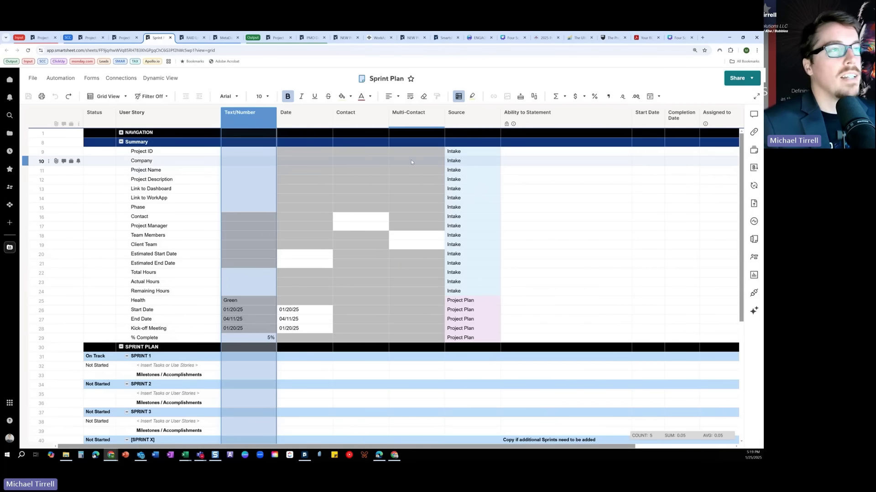
Read the WorkApp publishing notice in the project creation message and open the new project's WorkApp.
left_click(413, 38)
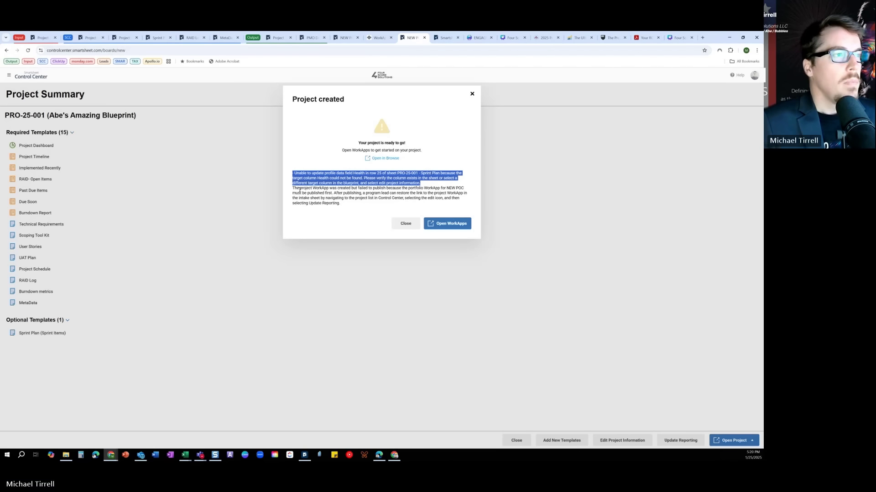
left_click_drag(293, 190, 393, 191)
left_click_drag(430, 189, 428, 217)
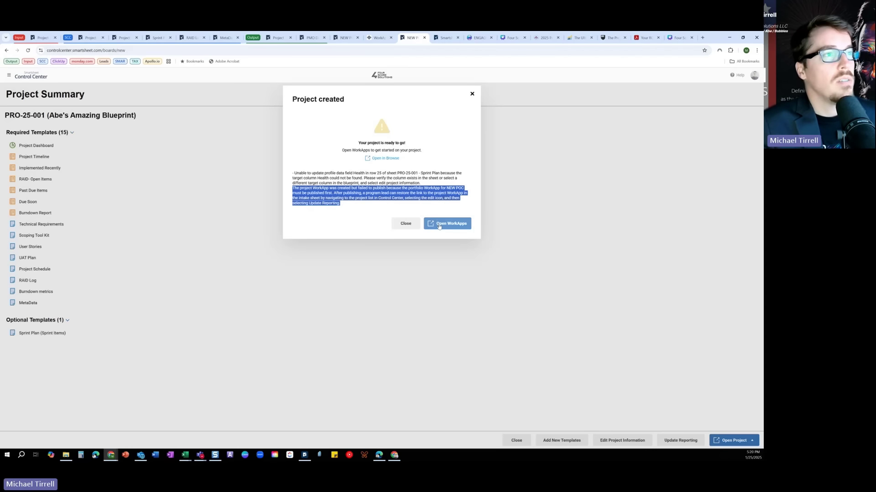
left_click(439, 225)
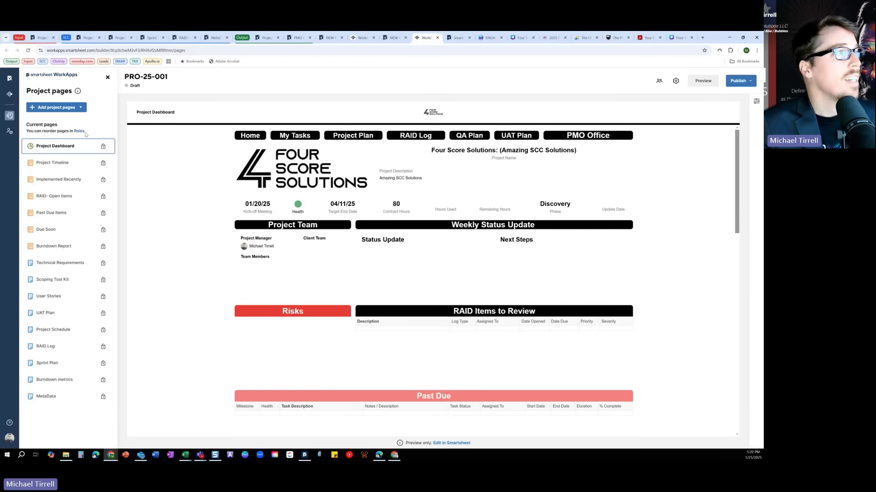
Open the NEW POC portfolio WorkApp and try to publish the portfolio.
left_click(9, 94)
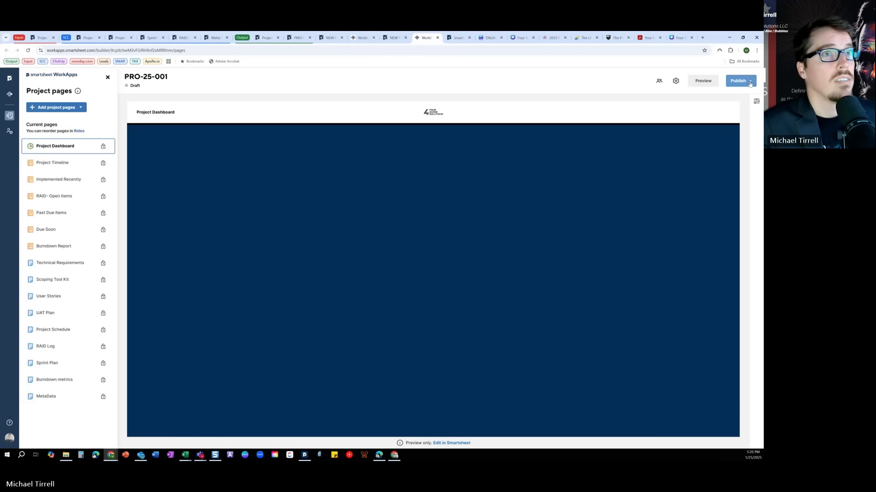
left_click(749, 82)
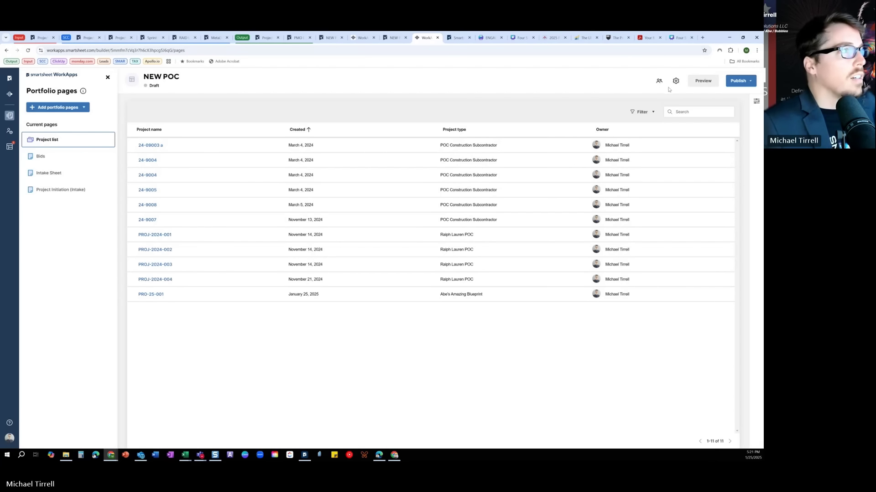
left_click(742, 84)
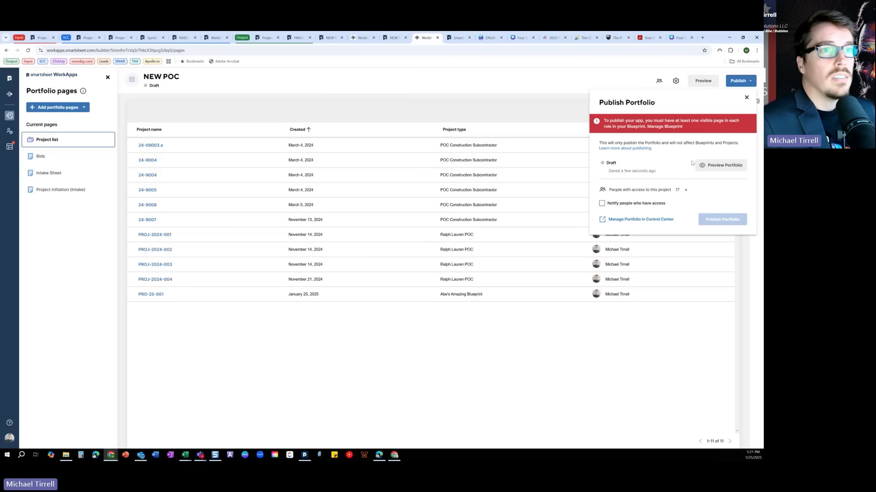
left_click(747, 98)
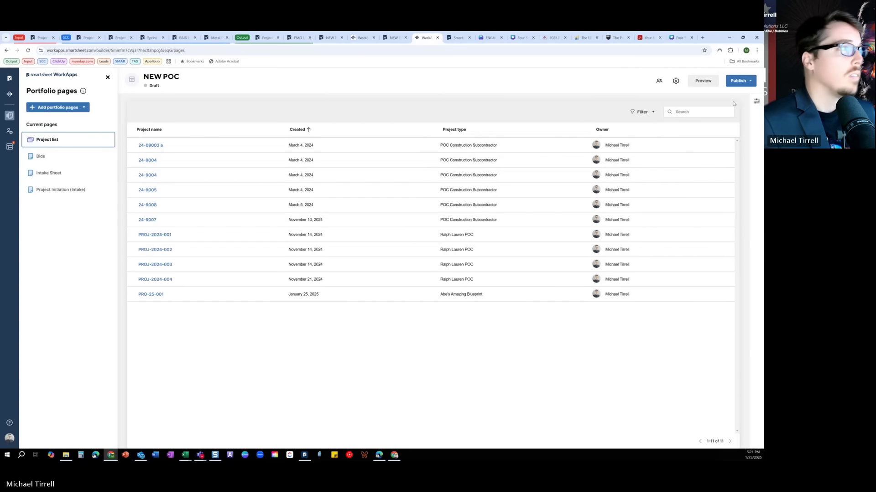
Go to the portfolio's blueprint management and open the Ralph Lauren POC blueprint.
left_click(9, 148)
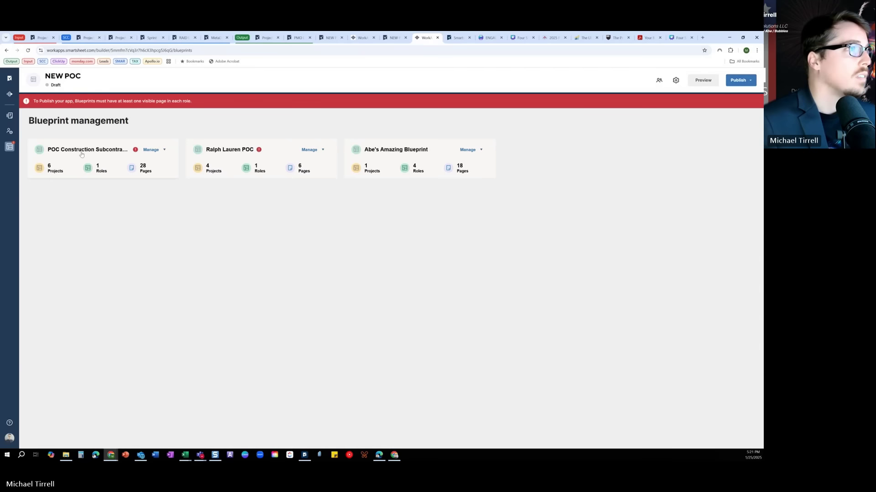
left_click(473, 153)
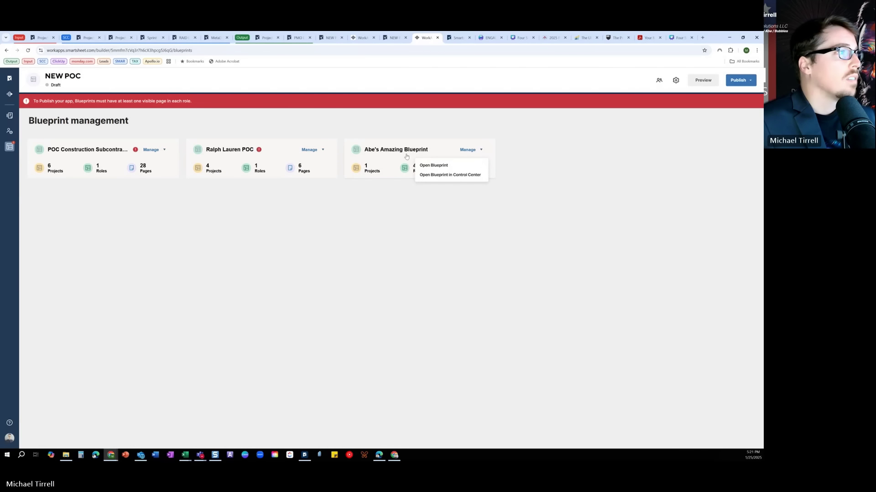
left_click(323, 151)
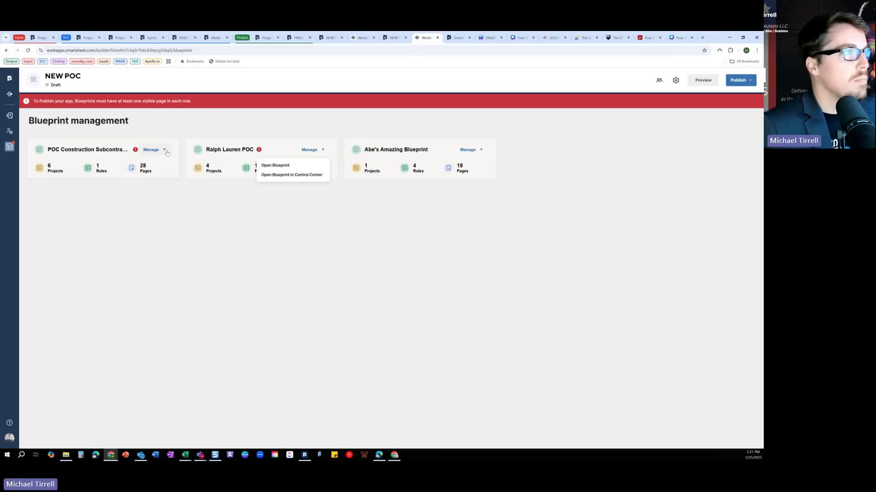
mouse_move(139, 155)
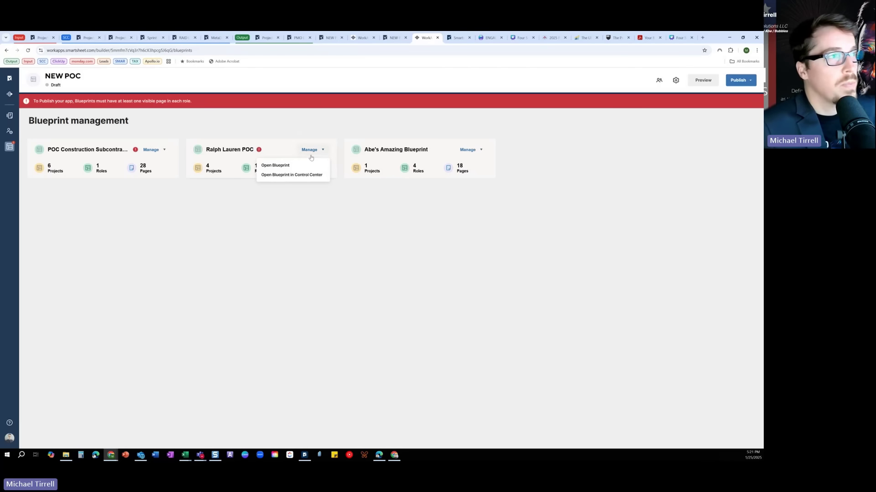
left_click(295, 167)
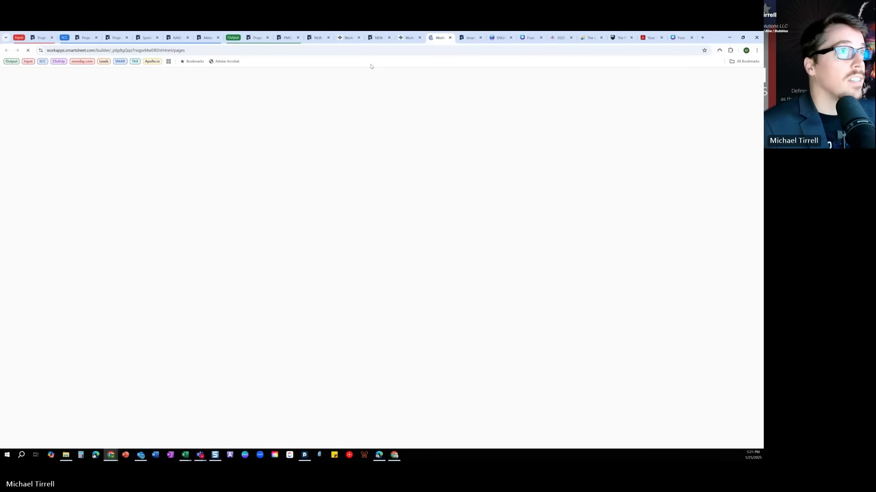
Open the POC Construction Subcontractor blueprint from the portfolio's blueprint management and show the Project Owner role's page permissions.
left_click(406, 39)
left_click(158, 151)
left_click(151, 169)
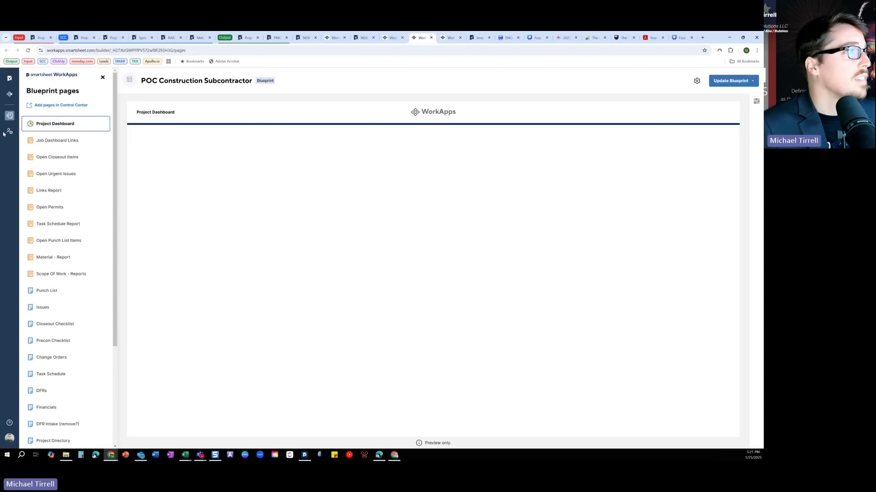
left_click(9, 132)
left_click(70, 150)
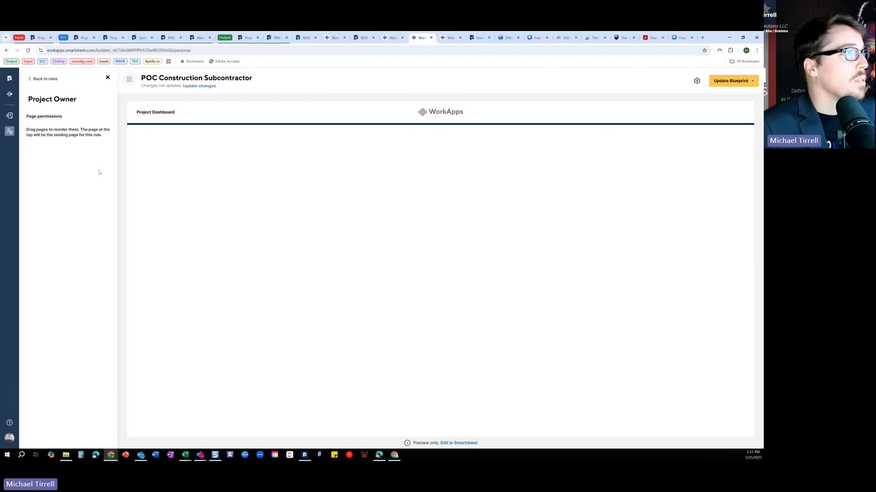
Give the Project Owner role Viewer access to the Project Dashboard page and update the POC Construction Subcontractor blueprint.
left_click(94, 154)
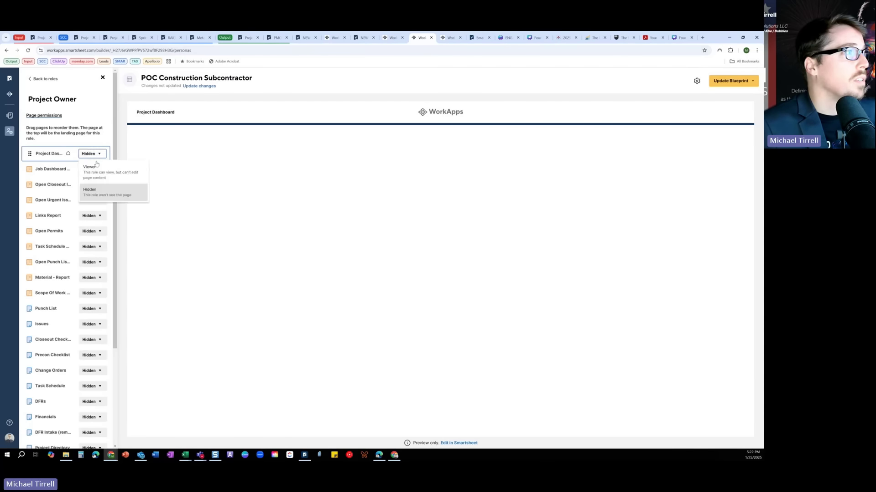
left_click(102, 168)
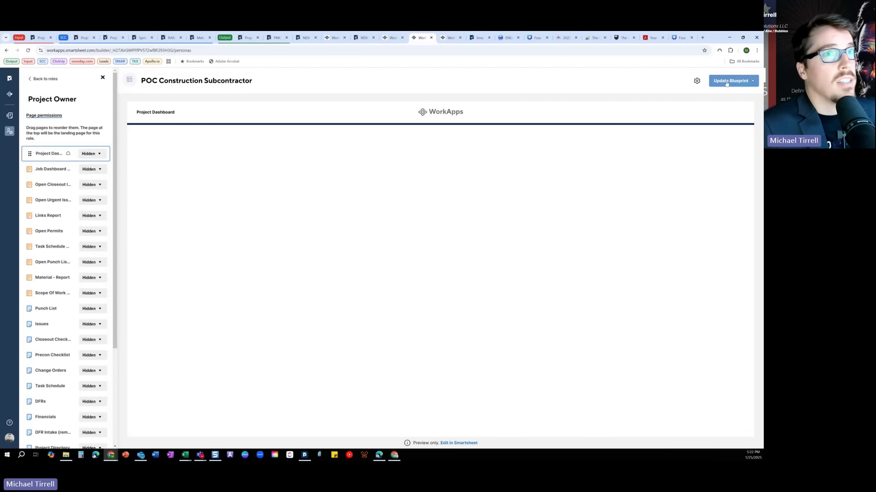
left_click(731, 81)
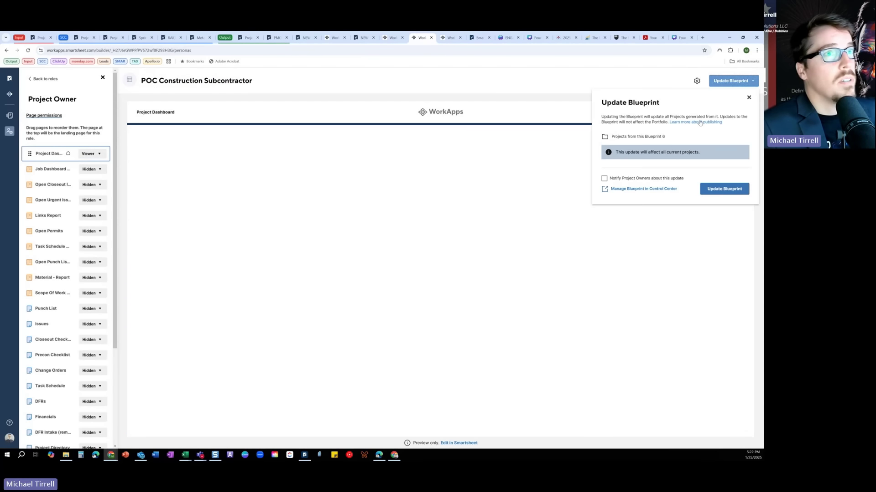
left_click(724, 188)
In the Ralph Lauren POC blueprint, give the Project Owner role Viewer access to the PM - Project Inbox DEMO page and update the blueprint.
key("ctrl+Tab")
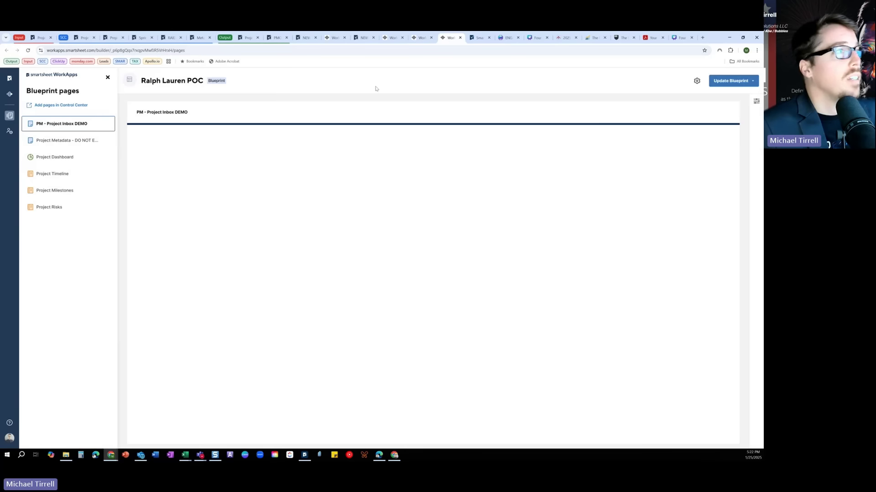
left_click(10, 132)
left_click(48, 125)
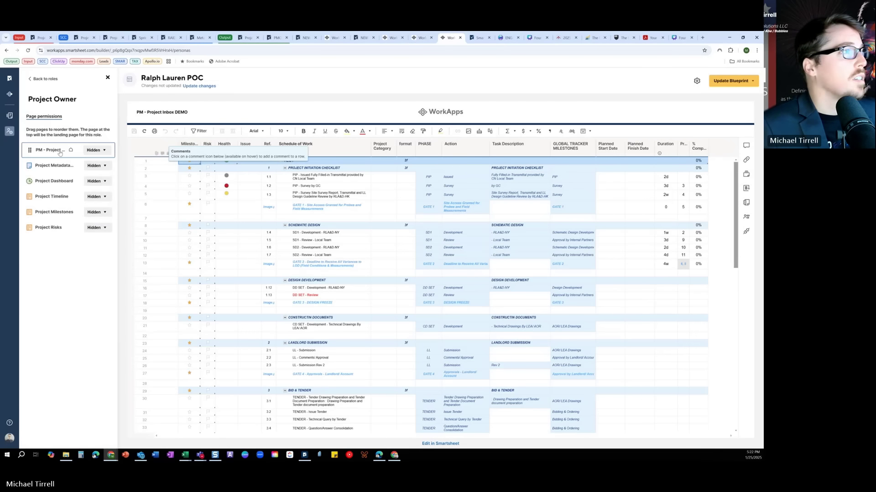
left_click(96, 150)
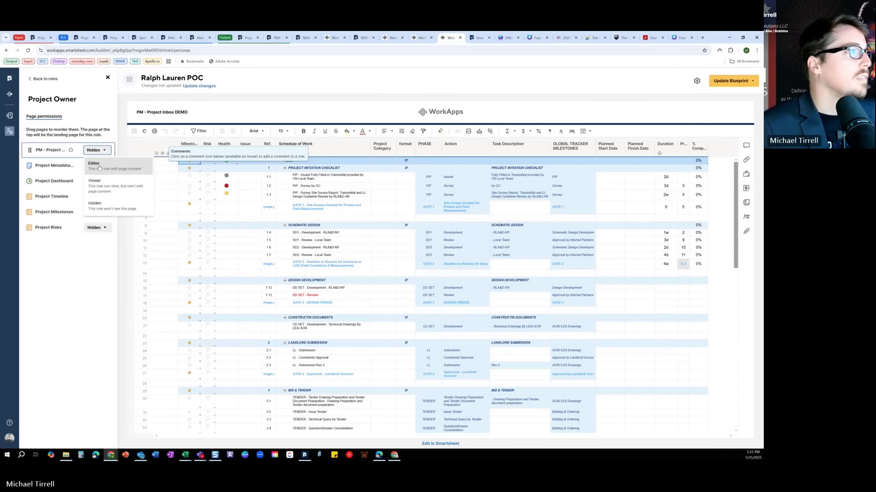
left_click(109, 192)
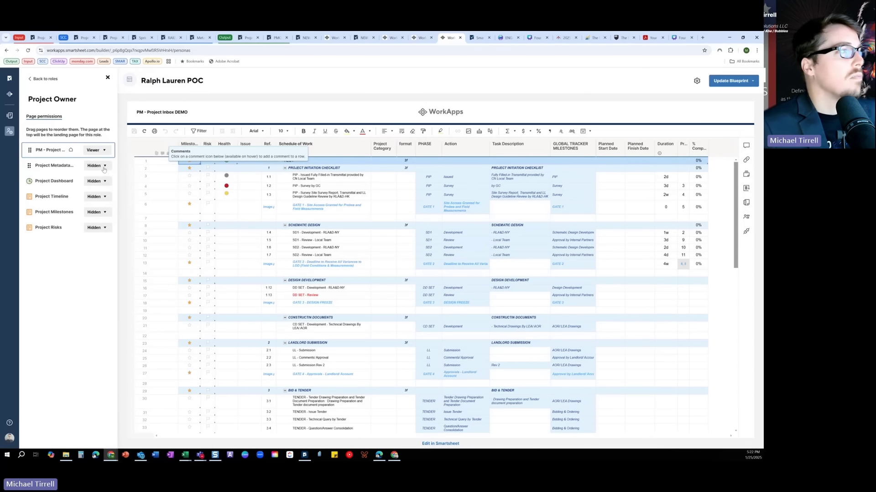
left_click(729, 81)
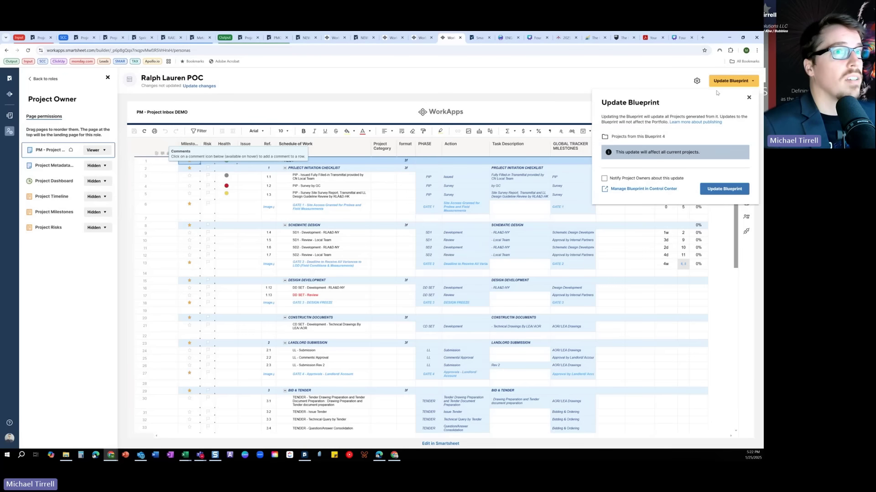
left_click(734, 187)
Close the two blueprint builder tabs and return to the NEW POC portfolio's blueprint management.
left_click(392, 38)
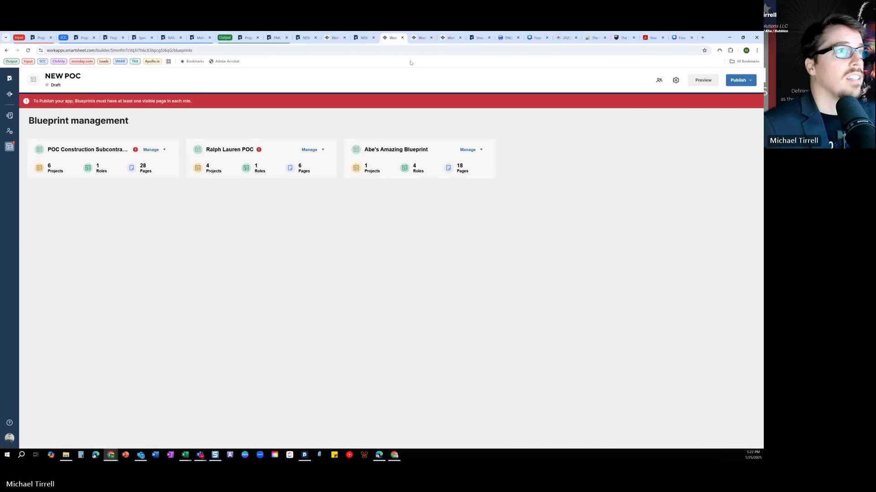
left_click(422, 39)
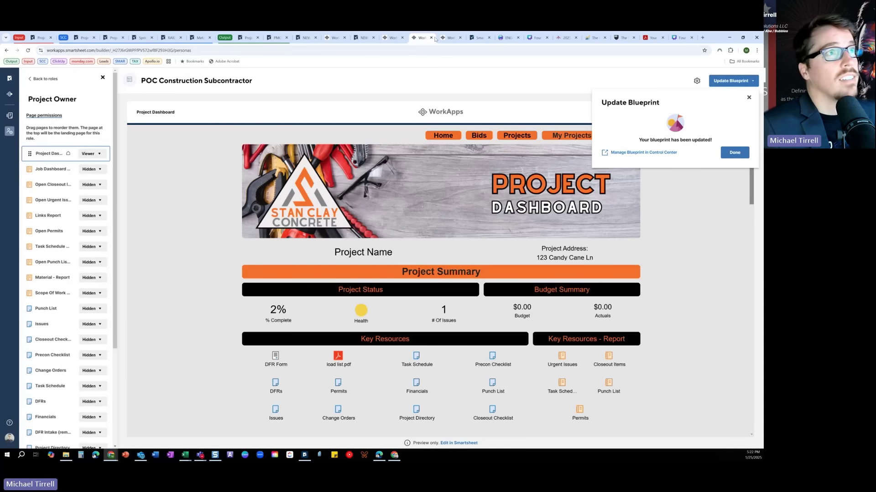
left_click(431, 38)
left_click(431, 38)
left_click(393, 37)
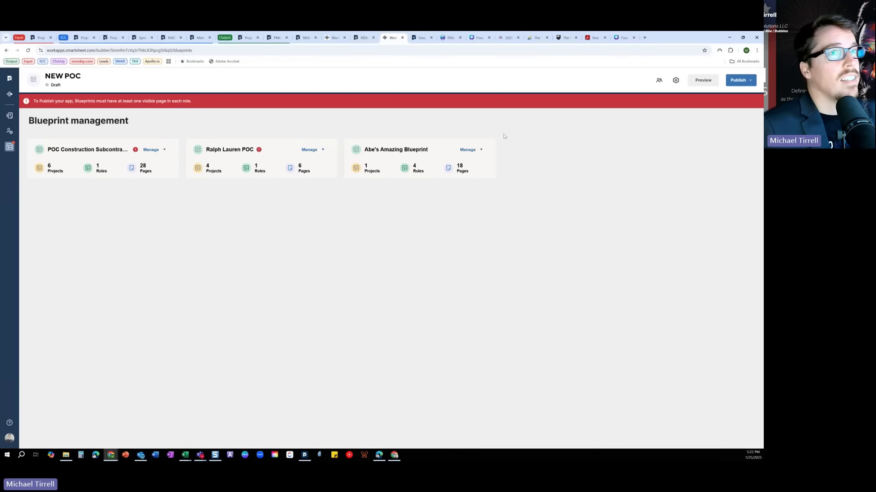
Publish the NEW POC portfolio from its portfolio pages without notifying the people who have access.
left_click(9, 115)
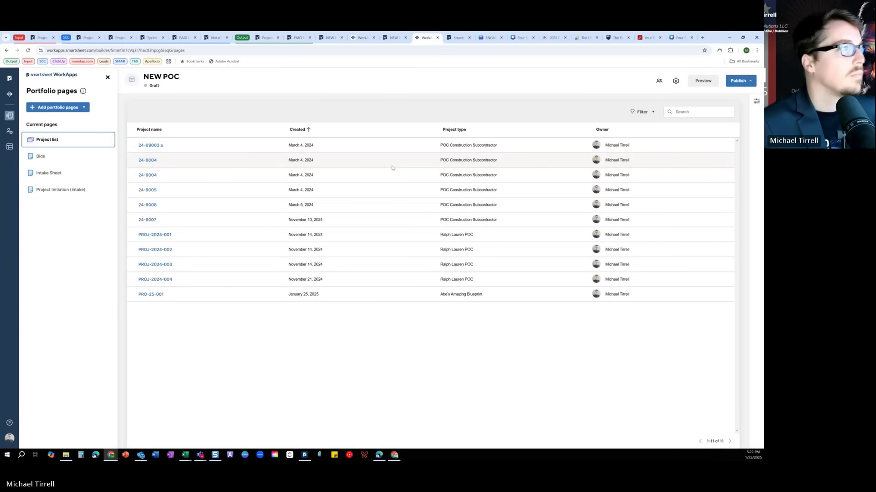
left_click(742, 84)
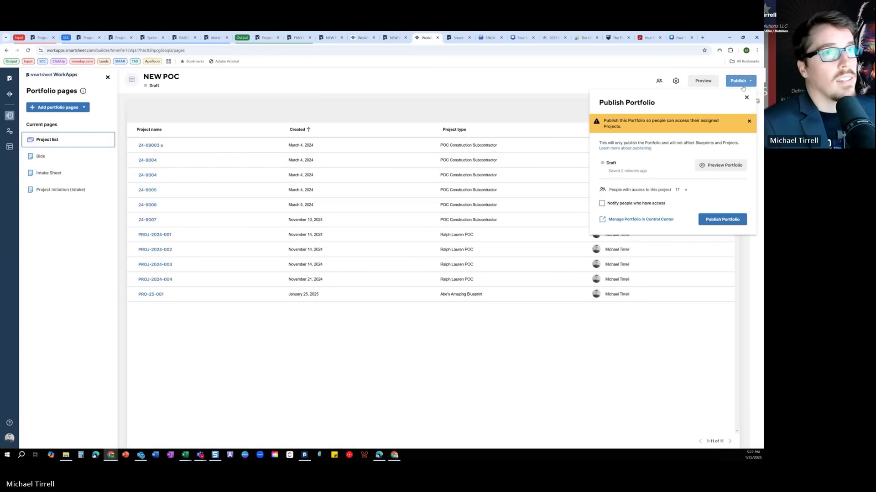
left_click(729, 219)
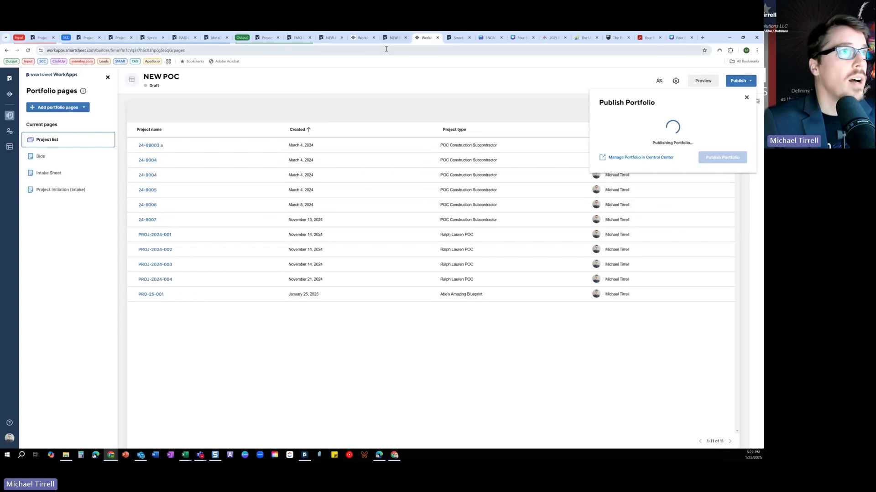
Close the project's WorkApp tab, dismiss the Control Center project creation message and open project PRO-25-001 in Browse.
left_click(363, 37)
left_click(374, 37)
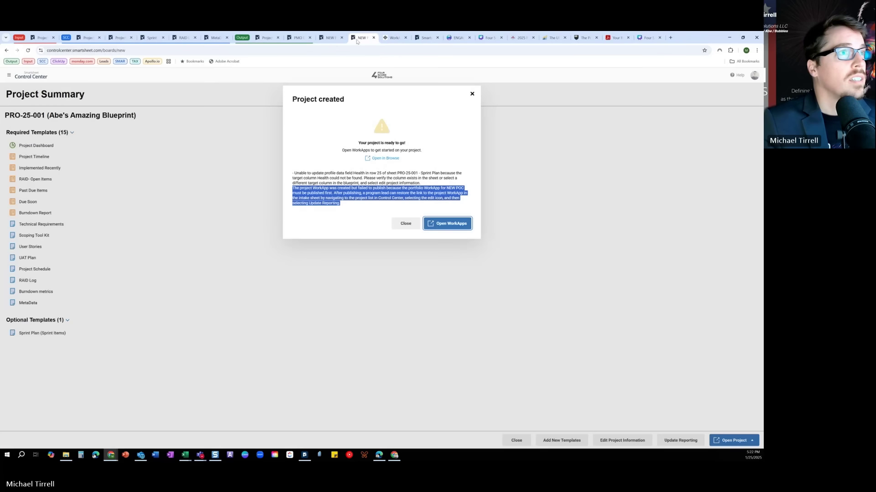
left_click(406, 223)
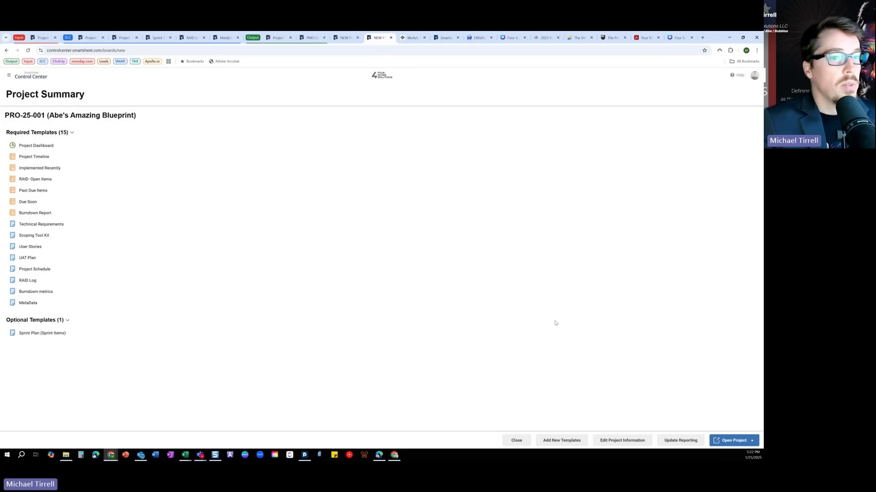
left_click(738, 445)
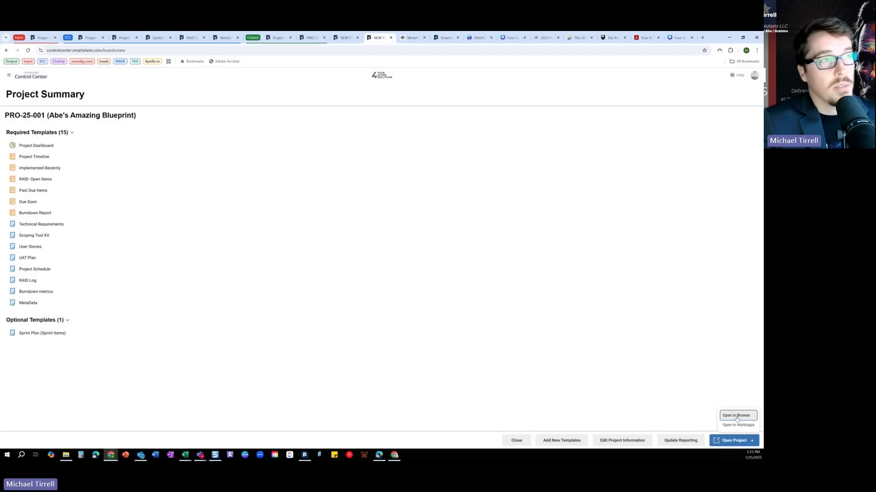
left_click(736, 416)
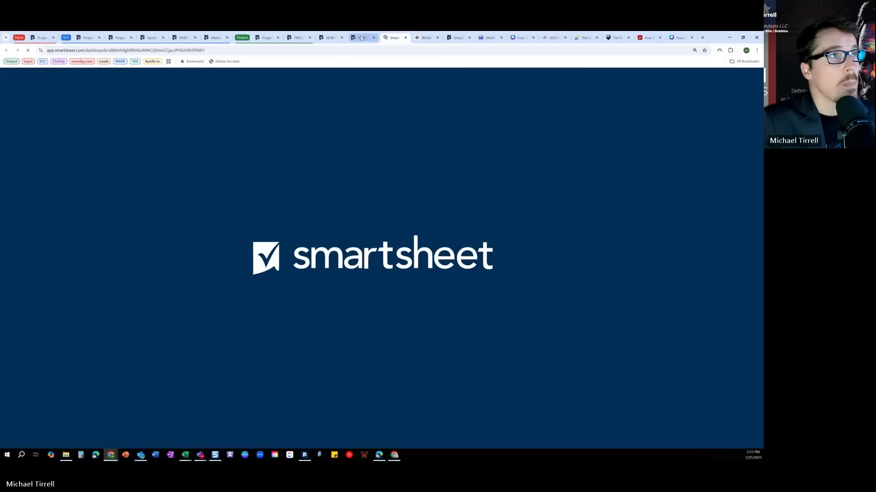
Return to the PRO-25-001 project summary in Control Center and update the project's reporting.
left_click(361, 38)
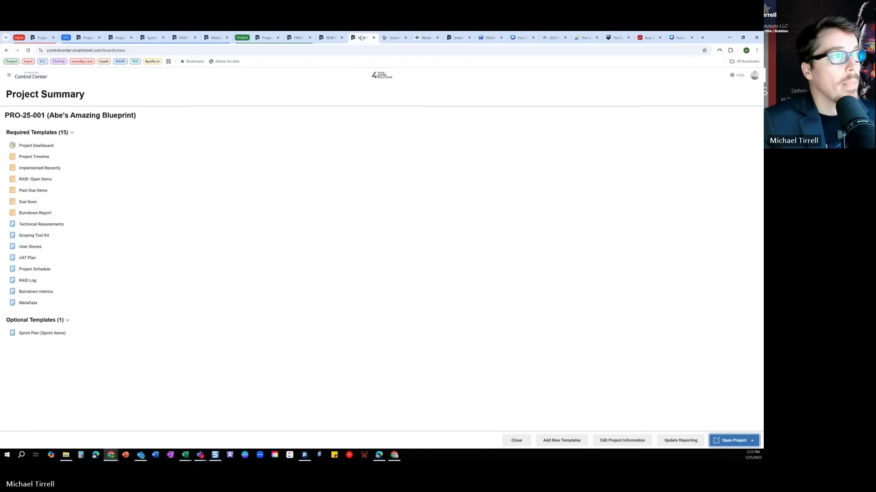
left_click(681, 440)
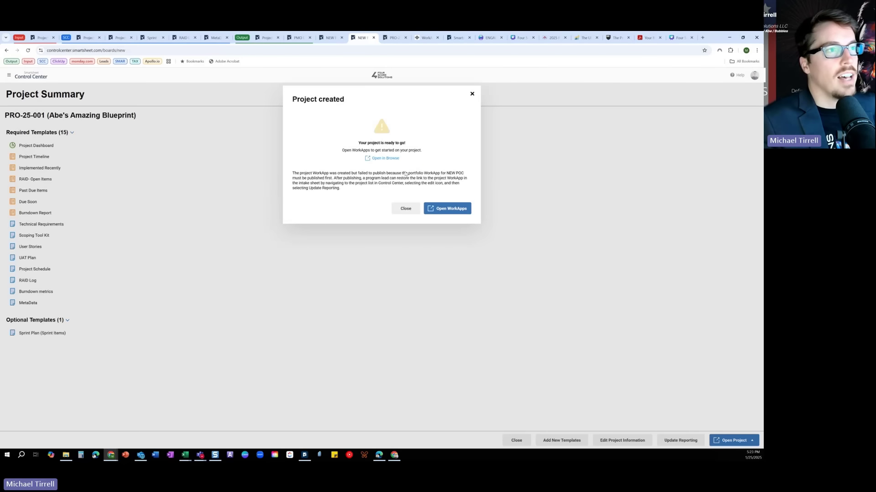
Review the PRO-25-001 Project Dashboard, including its Past Due, Due Soon and Implemented Recently sections.
left_click(390, 39)
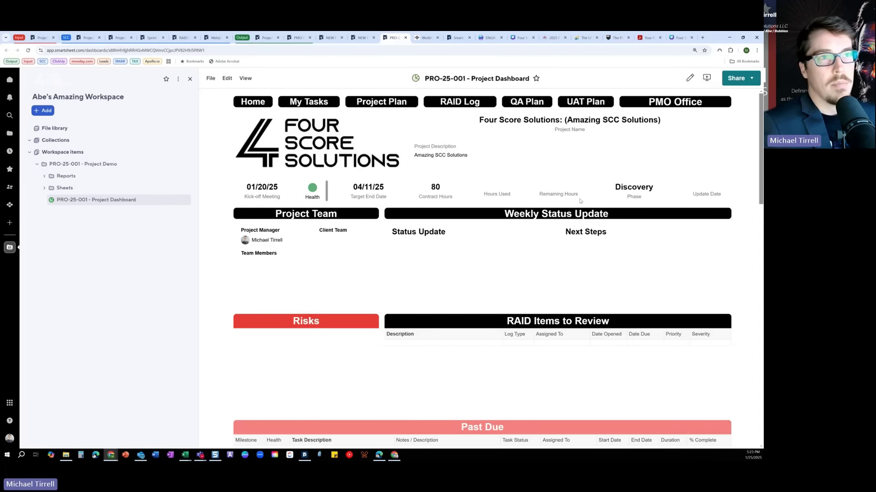
scroll(604, 228, "down", 6)
scroll(604, 217, "down", 12)
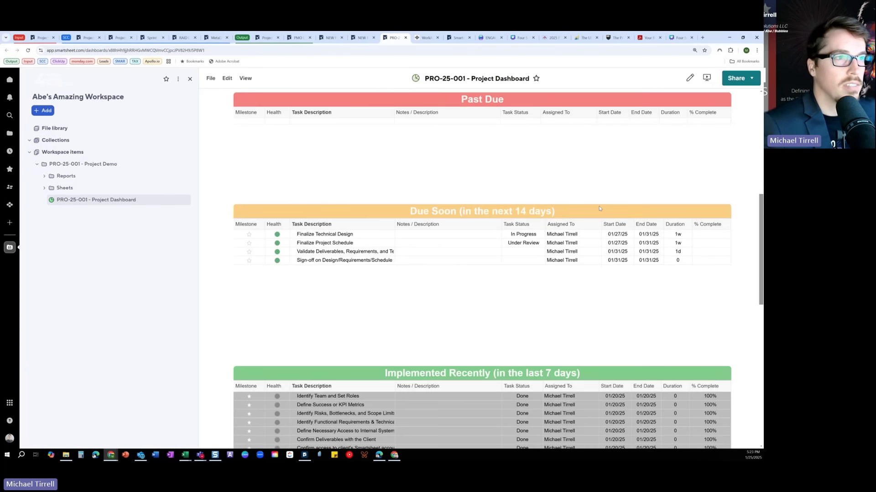
scroll(605, 222, "up", 18)
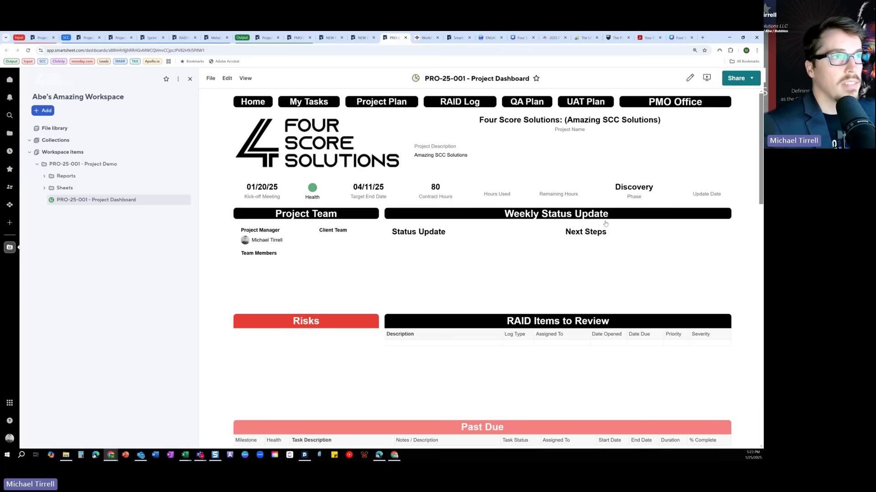
Open the Sprint Plan sheet in the 2- Work Execution folder and check its Project ID, Company and Phase cells for incoming links.
left_click(43, 190)
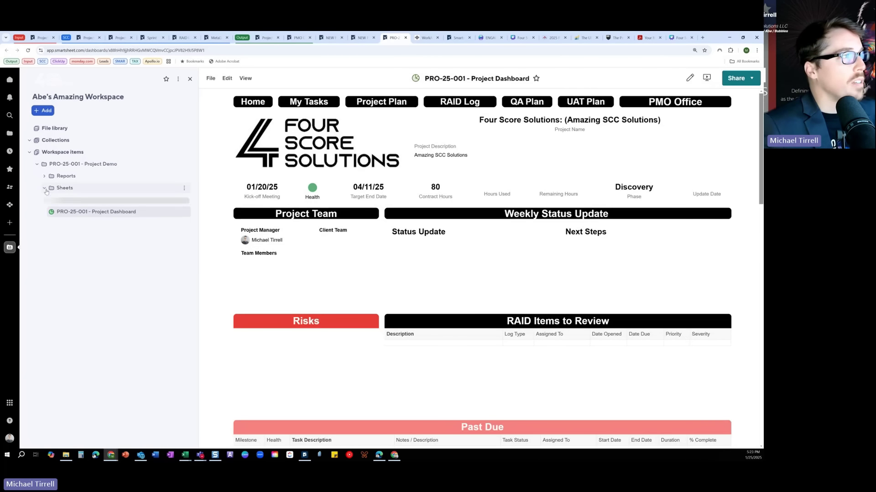
left_click(52, 224)
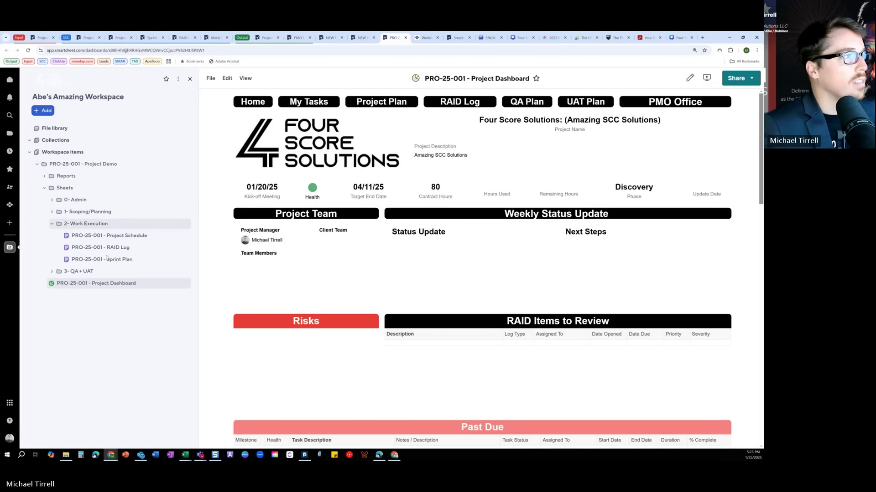
left_click(111, 260)
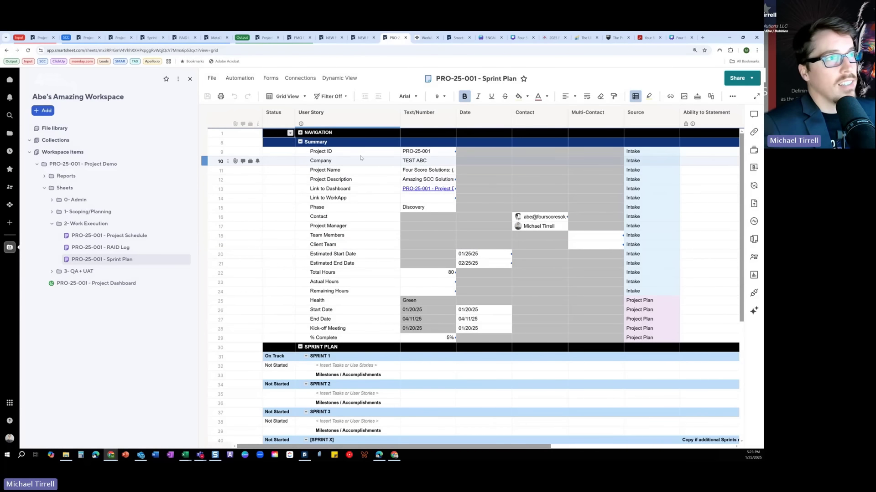
left_click(410, 153)
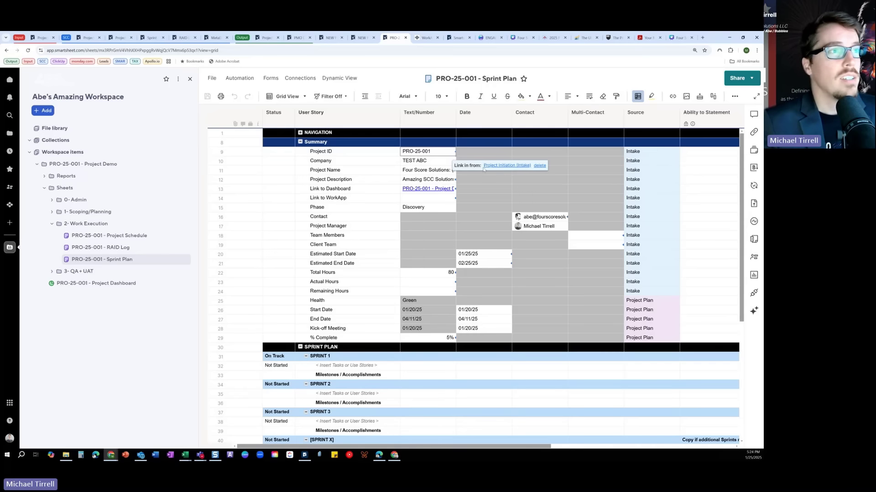
left_click(432, 162)
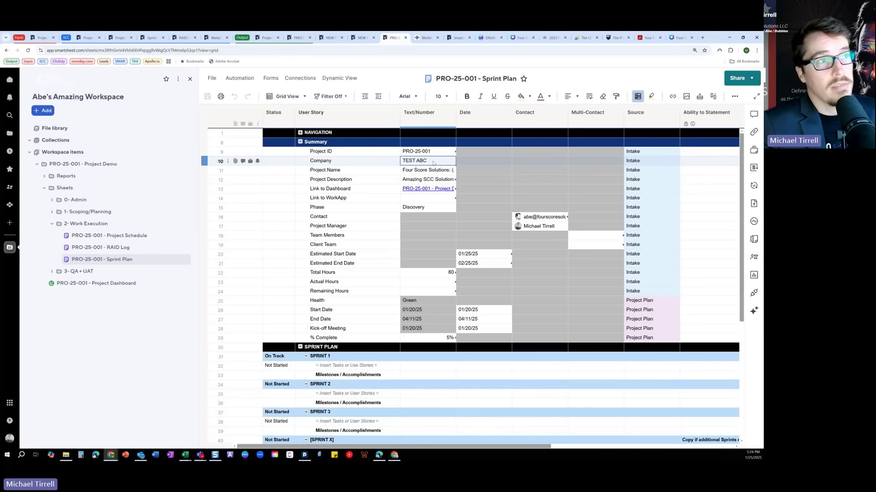
left_click(438, 209)
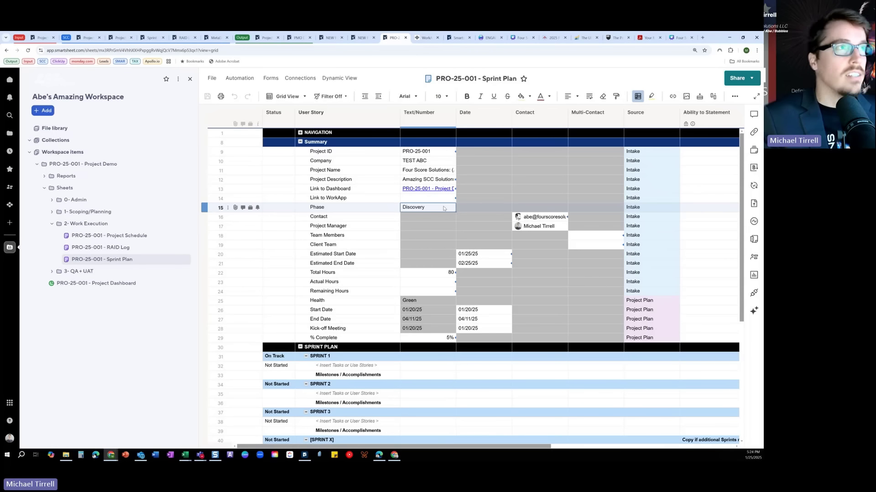
Set PRO-25-001's Phase to Design in its Control Center project information, update the project and check the Sprint Plan sheet.
left_click(363, 38)
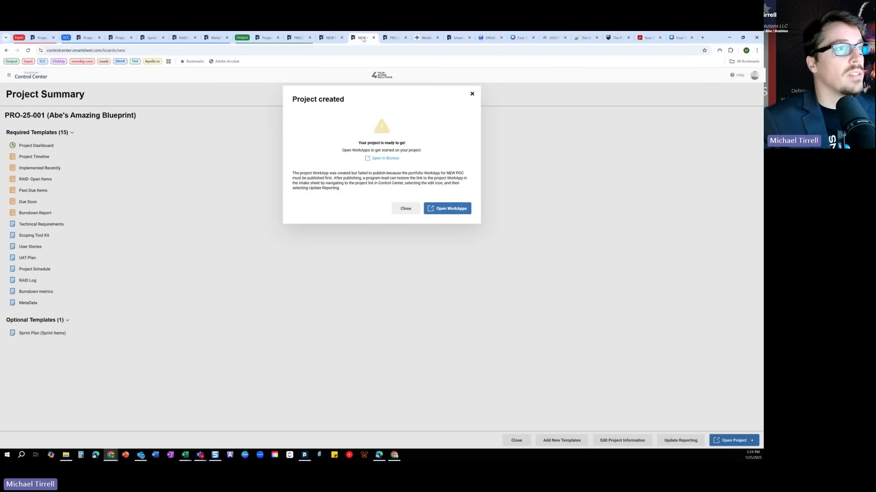
left_click(406, 210)
left_click(622, 441)
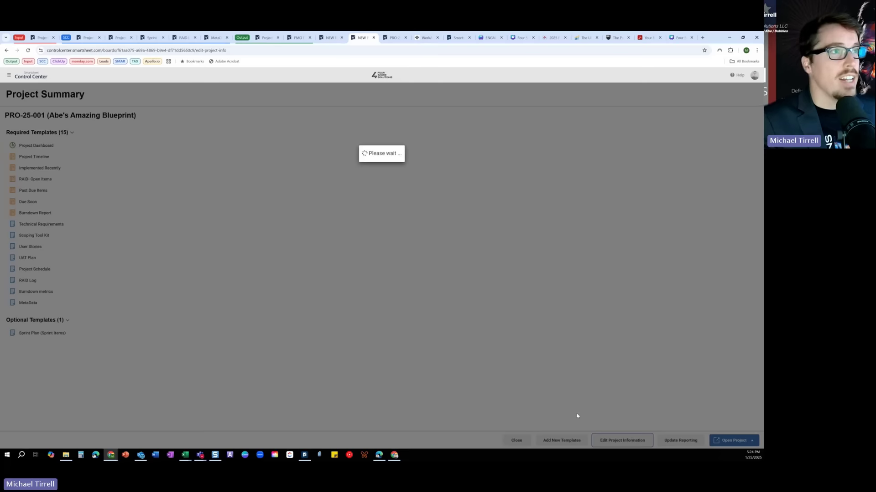
scroll(186, 237, "down", 10)
scroll(113, 344, "up", 10)
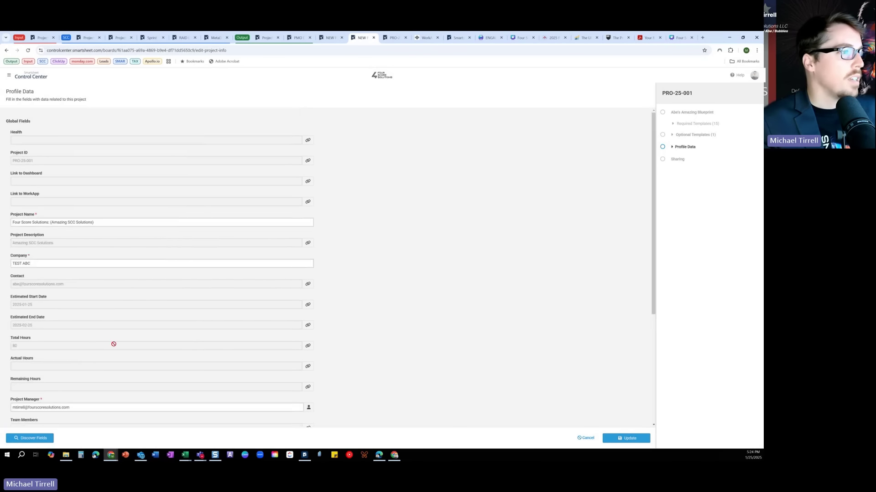
scroll(212, 310, "down", 3)
left_click(187, 364)
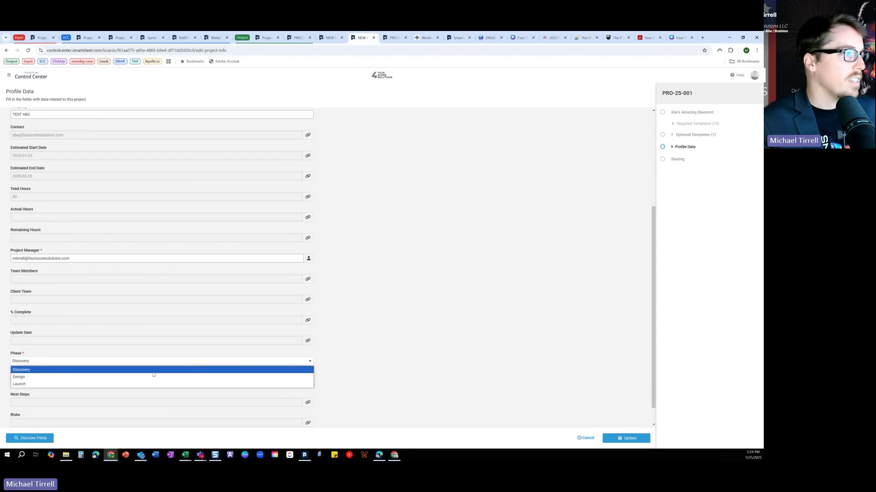
left_click(151, 374)
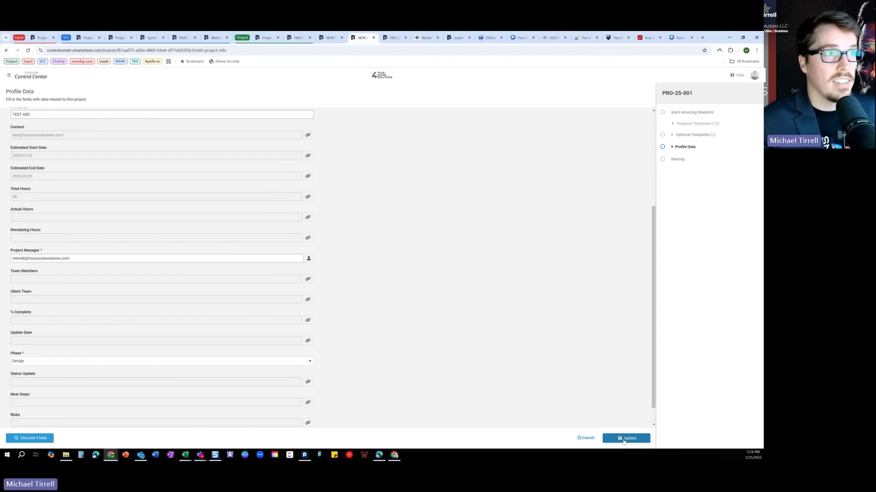
left_click(623, 439)
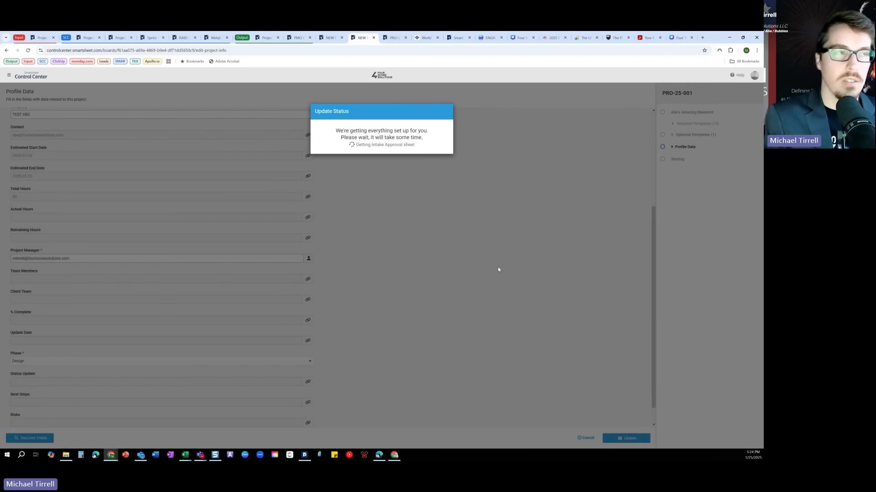
left_click(329, 40)
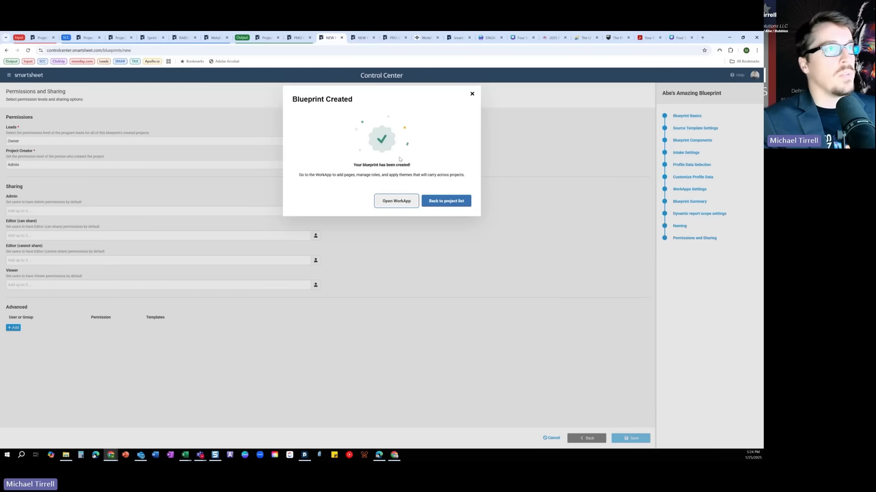
left_click(395, 37)
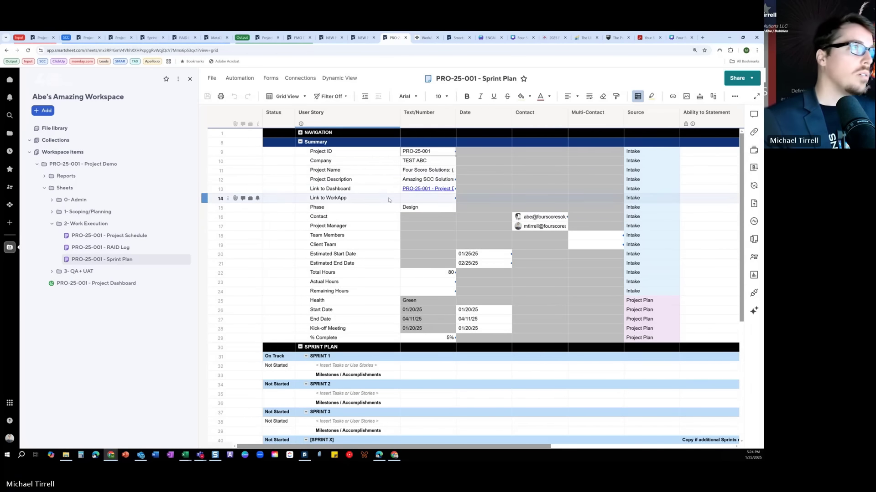
In the Project Initiation (Intake) sheet, change PRO-25-001's Contact to the project manager and save the sheet.
key("ctrl+1")
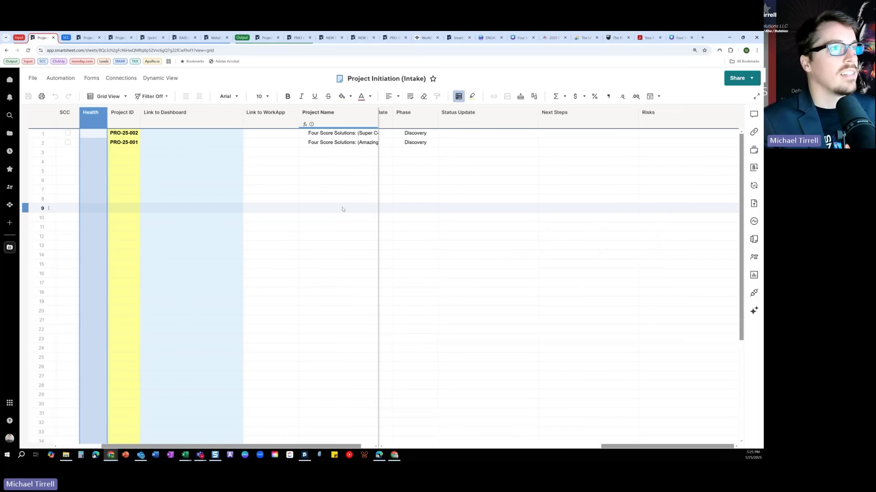
scroll(504, 237, "left", 10)
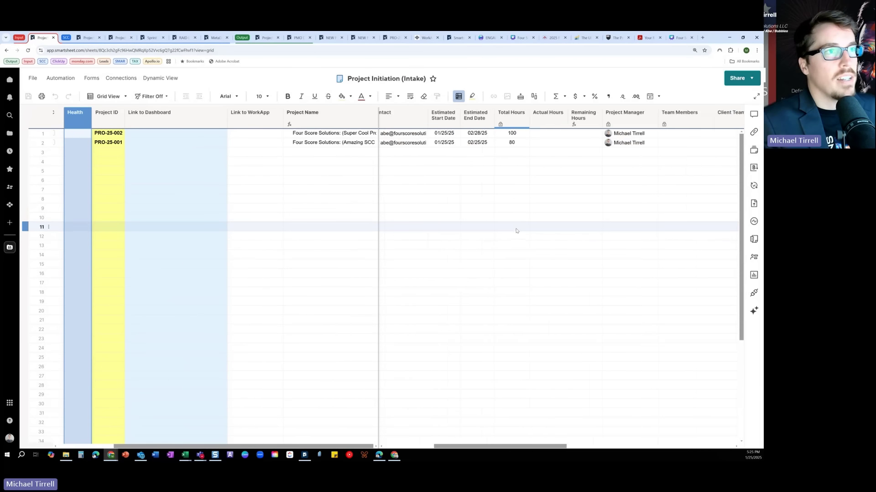
left_click(523, 142)
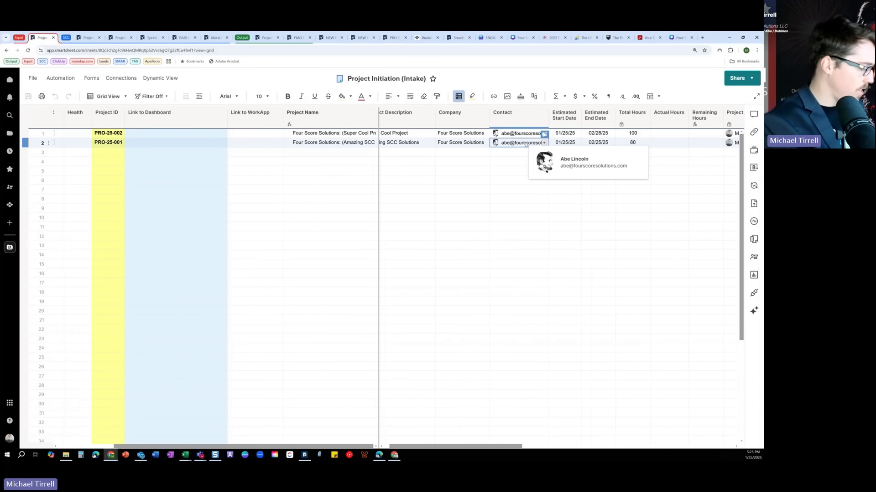
left_click(525, 142)
left_click(525, 176)
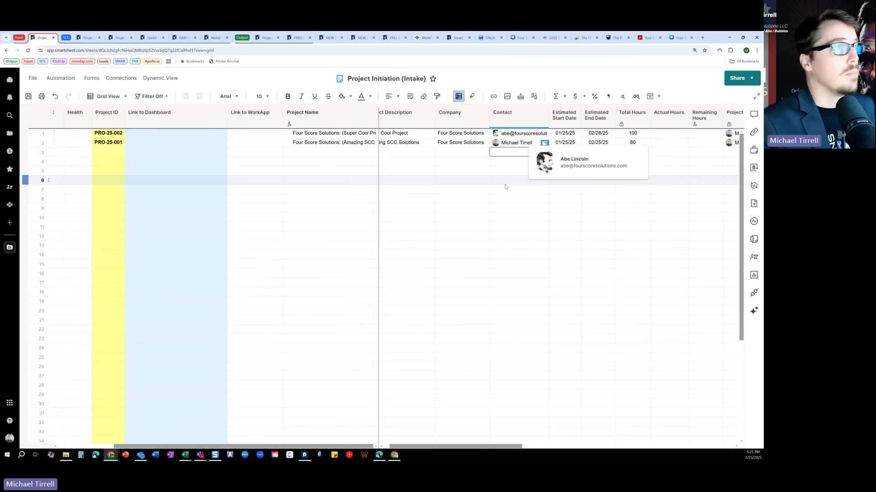
left_click(28, 96)
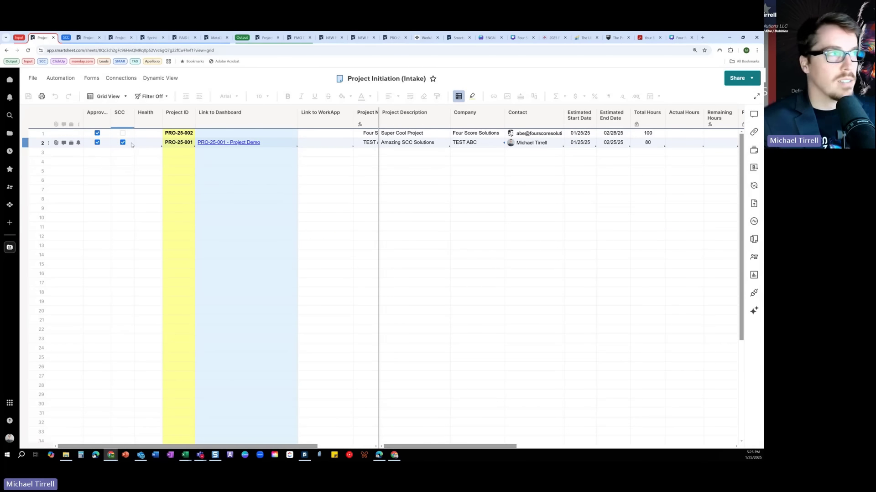
Inspect the links on PRO-25-001's Link to Dashboard and Company cells, set its Actual Hours to 10 and save the sheet.
left_click(278, 142)
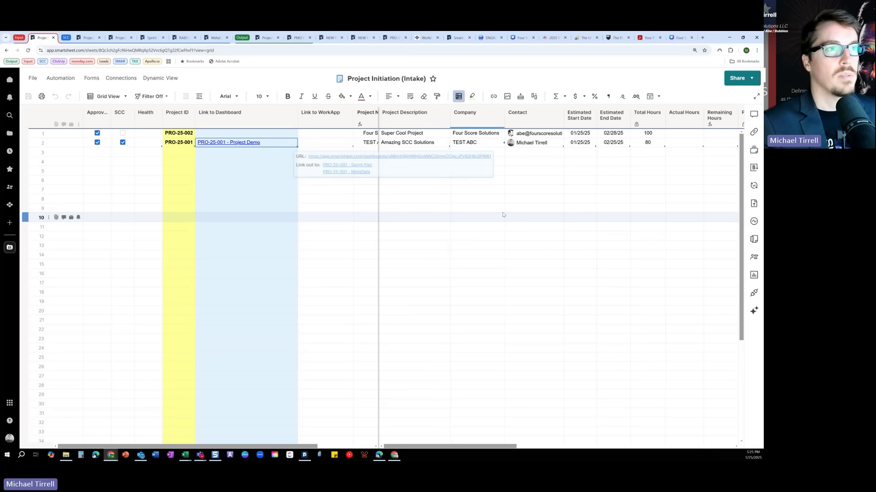
left_click(479, 143)
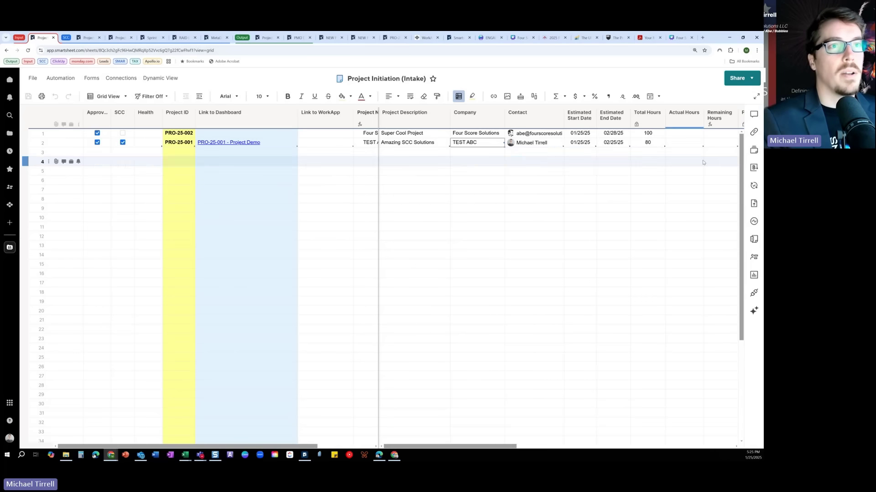
left_click(674, 143)
type("10")
key("Return")
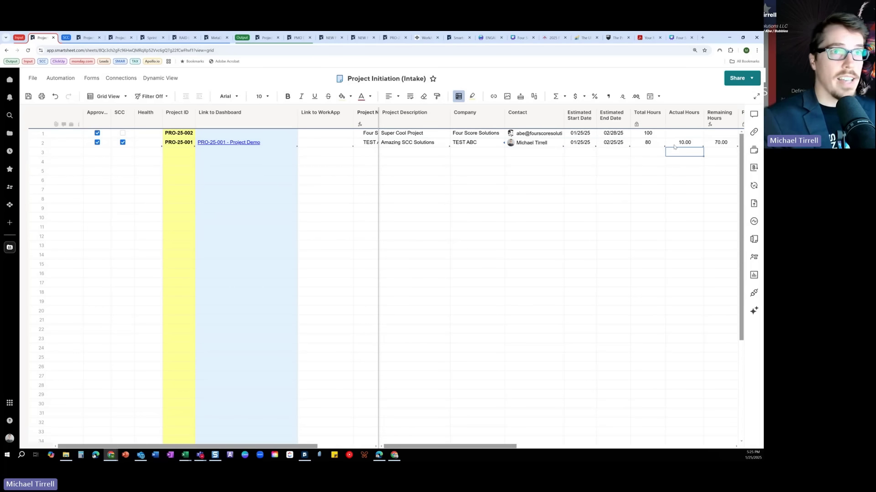
scroll(667, 157, "right", 2)
scroll(667, 156, "right", 1)
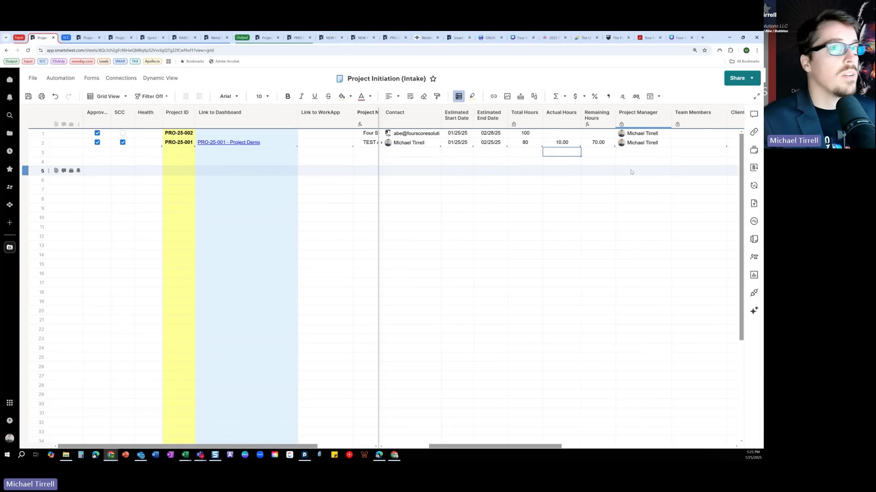
left_click(28, 96)
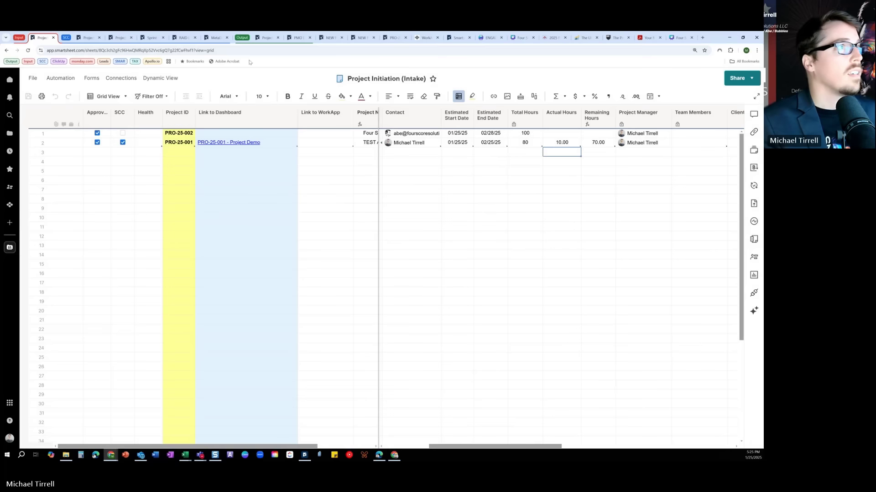
Return to the PRO-25-001 Sprint Plan sheet, check its Contact and hours in the Summary section, and close the workspace listing.
left_click(297, 38)
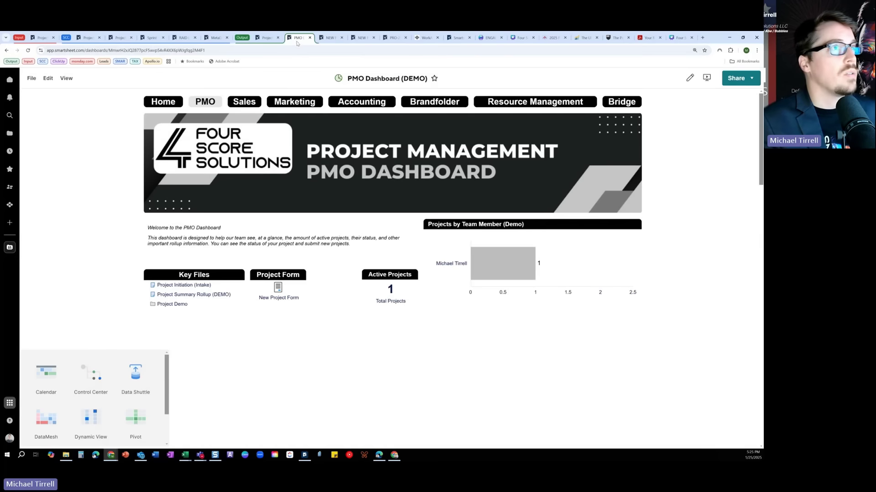
left_click(397, 39)
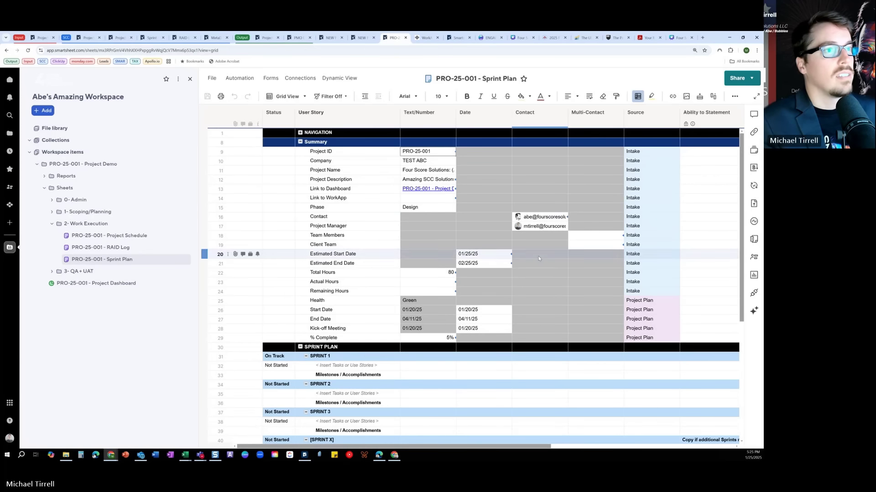
left_click(538, 282)
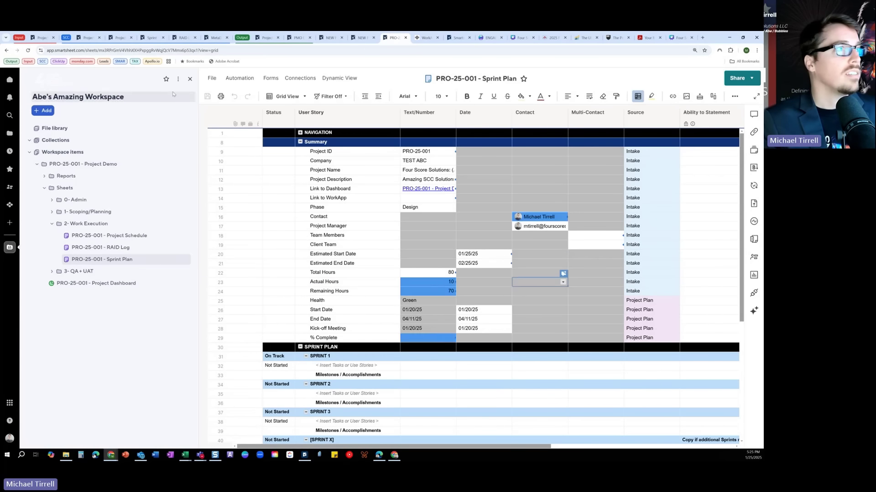
left_click(189, 79)
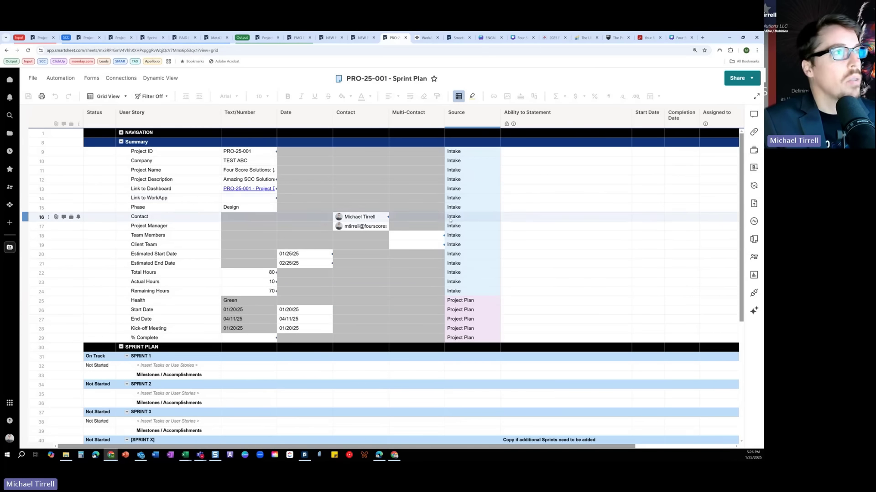
Refresh the Project Summary Rollup (DEMO) sheet and review the PRO-25-001 row's linked columns, including Phase, hours and Contact.
left_click(267, 37)
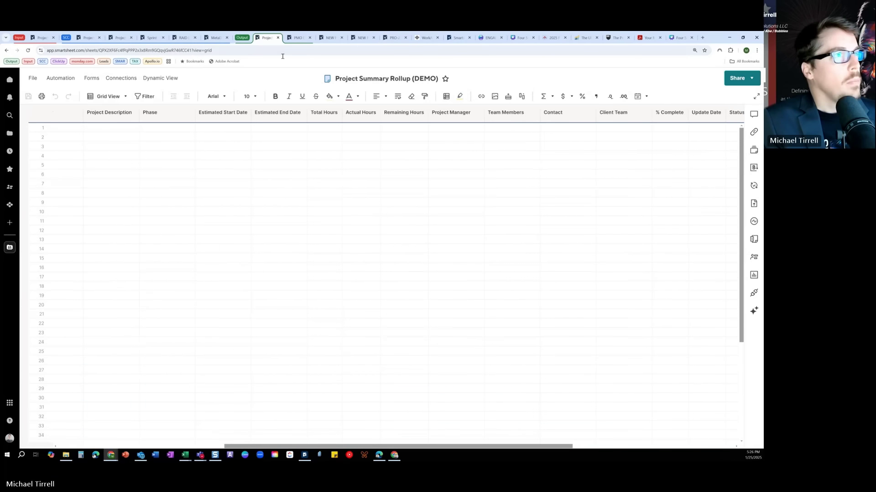
left_click(28, 50)
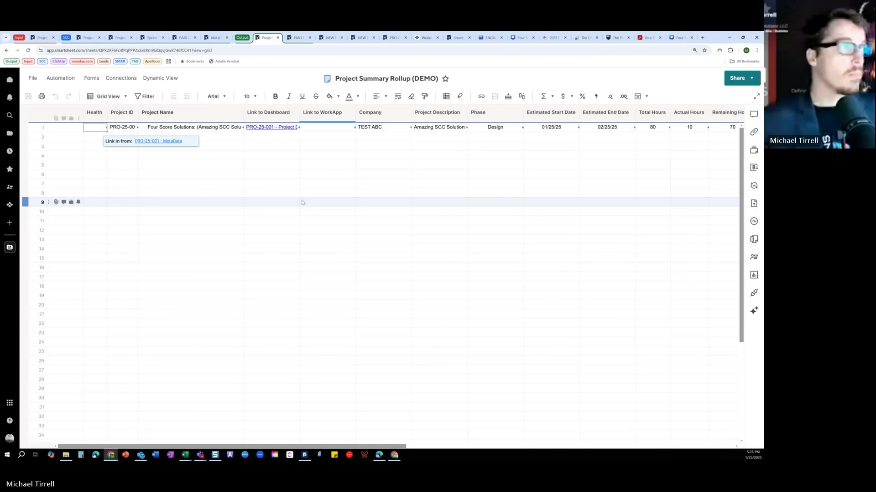
left_click(208, 184)
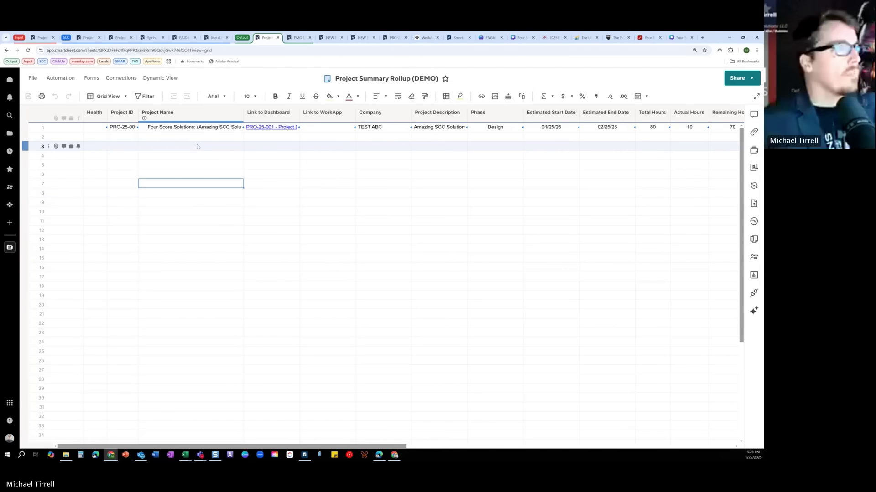
scroll(183, 144, "right", 2)
scroll(183, 144, "right", 5)
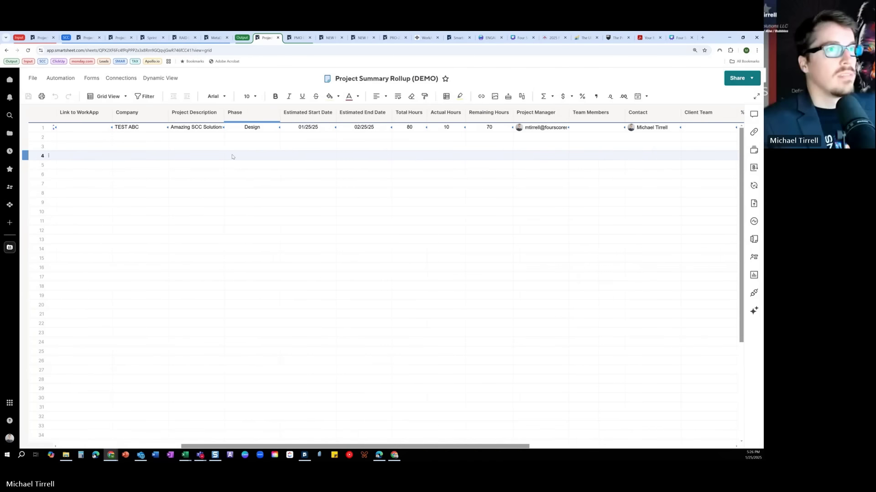
scroll(231, 157, "right", 2)
scroll(235, 160, "left", 5)
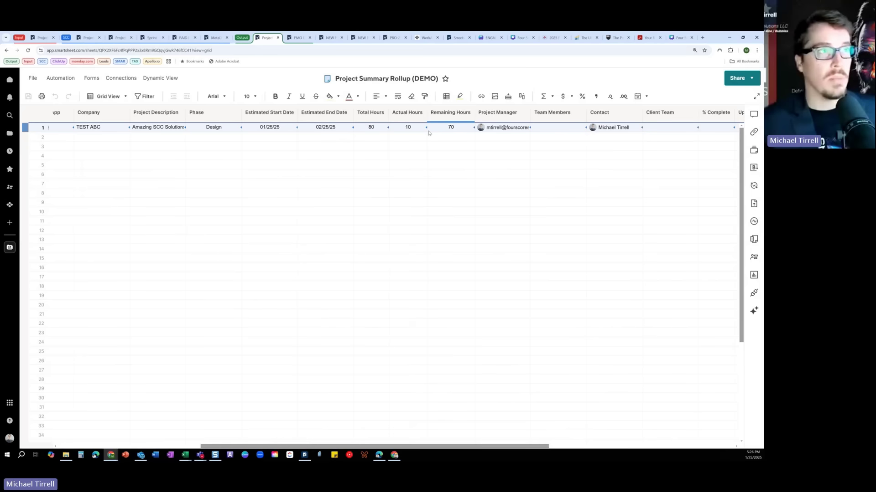
scroll(423, 166, "left", 3)
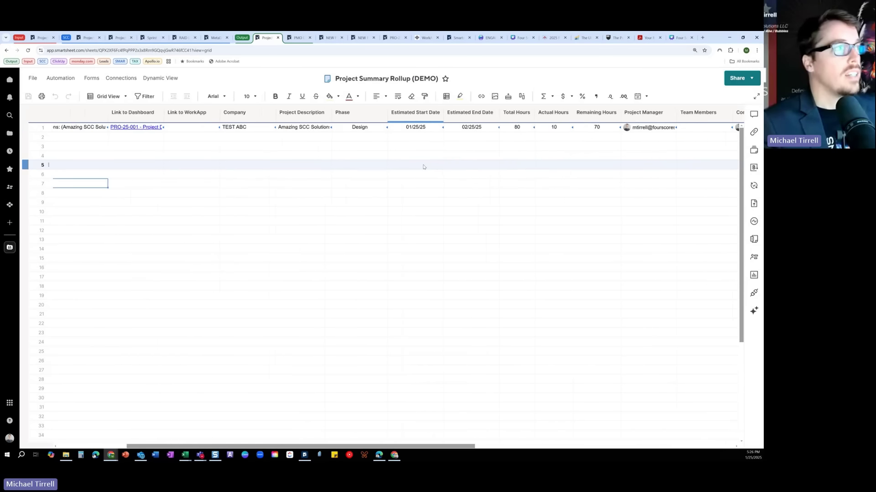
scroll(423, 167, "left", 3)
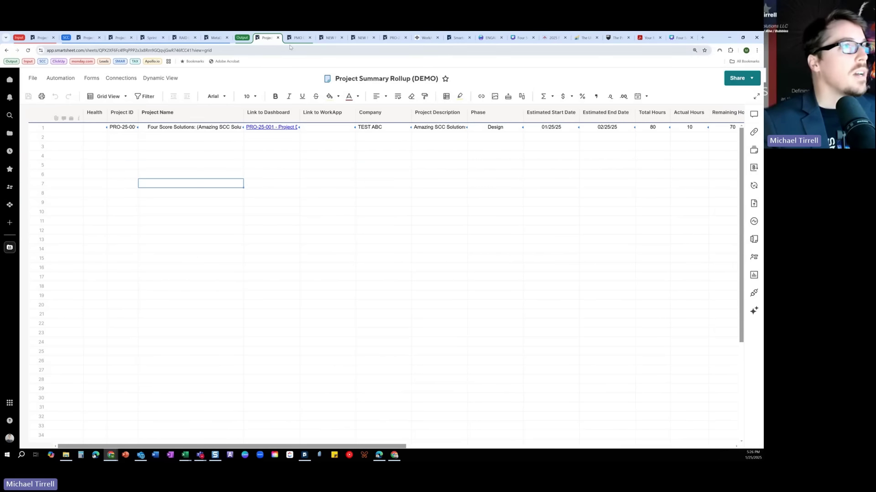
Open the Project Schedule from the Sprint Plan's Navigation section, look over its tasks, and follow its link to the Project Dashboard.
left_click(393, 37)
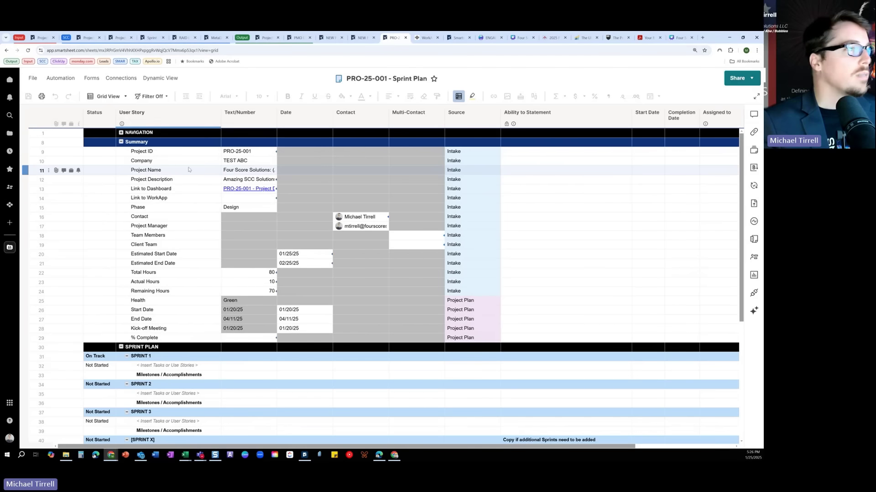
left_click(121, 132)
left_click(147, 154)
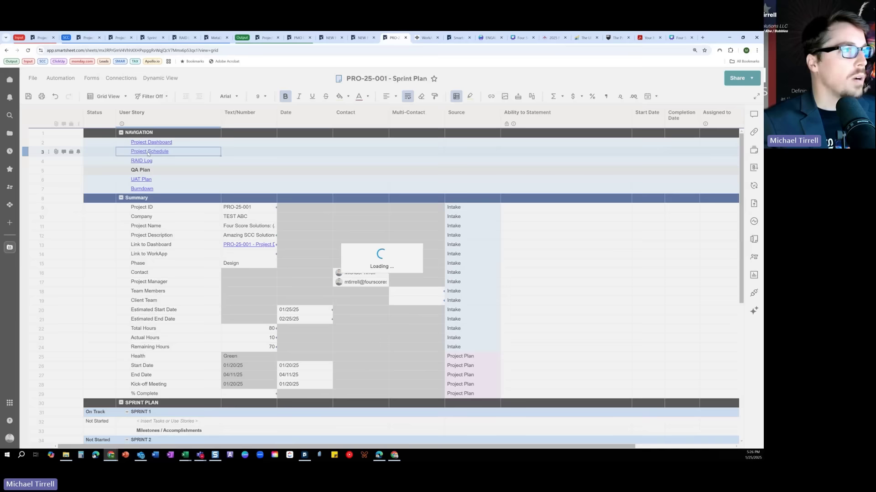
left_click(429, 297)
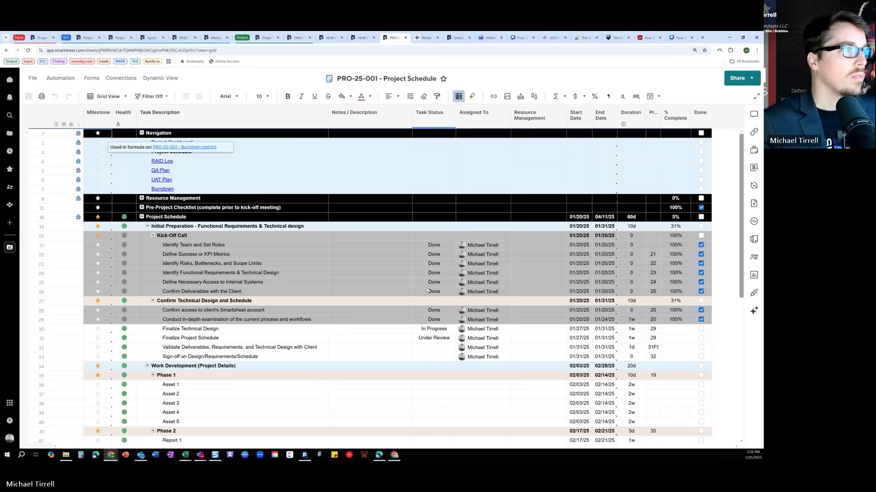
scroll(474, 294, "down", 1)
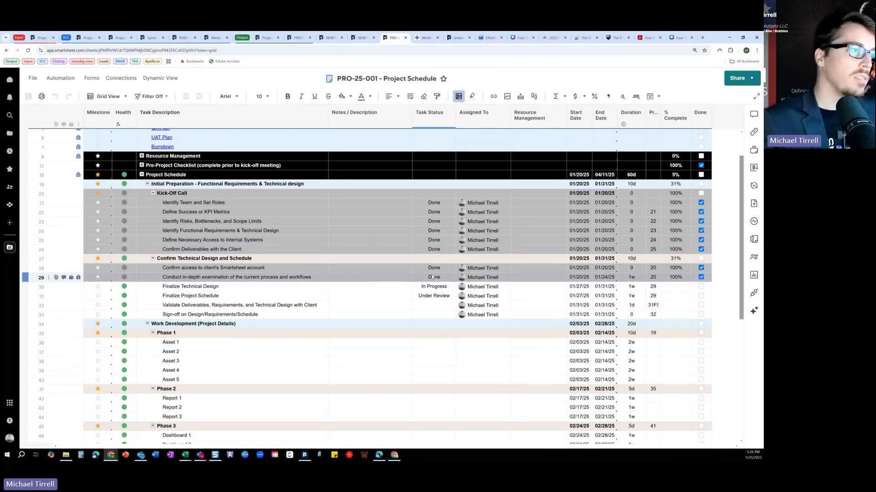
scroll(254, 216, "up", 1)
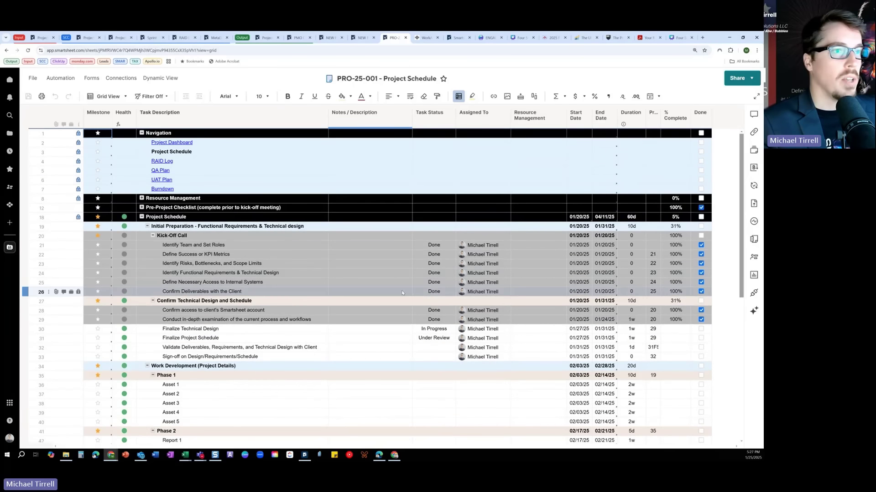
left_click(171, 142)
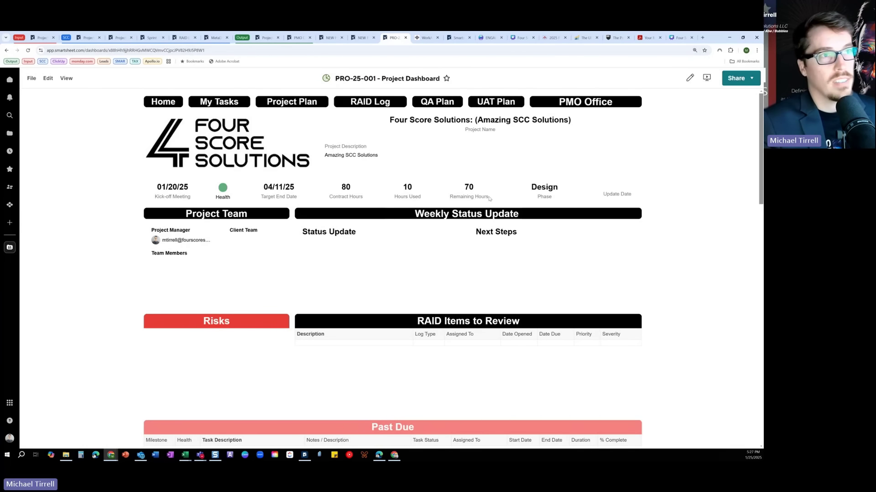
Review the PRO-25-001 Project Dashboard, from its hours and phase figures through the Past Due, Due Soon and Implemented Recently sections.
scroll(399, 222, "down", 3)
scroll(400, 221, "down", 10)
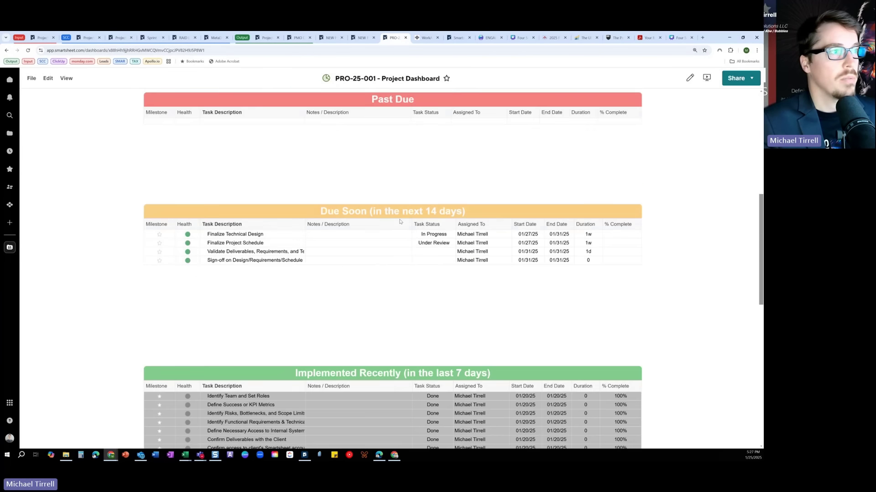
scroll(403, 222, "up", 13)
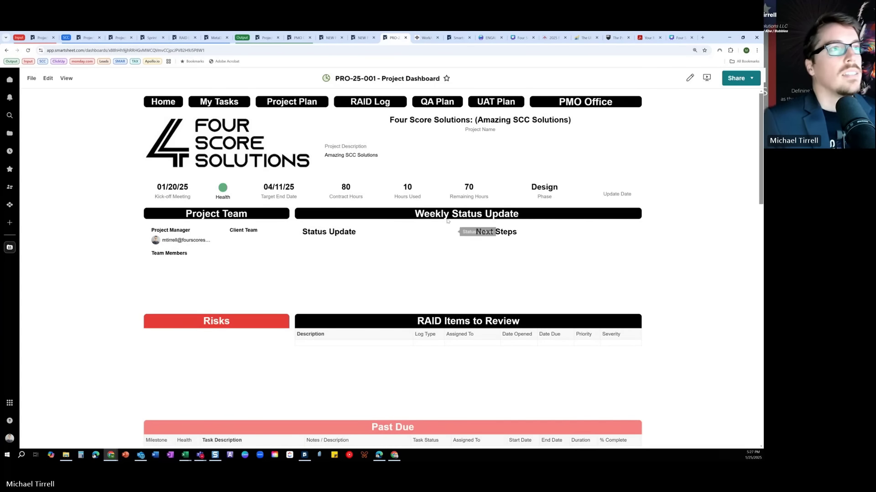
Return to the NEW POC portfolio builder in WorkApps, dismiss its publish confirmation and open the PRO-25-001 project.
left_click(426, 38)
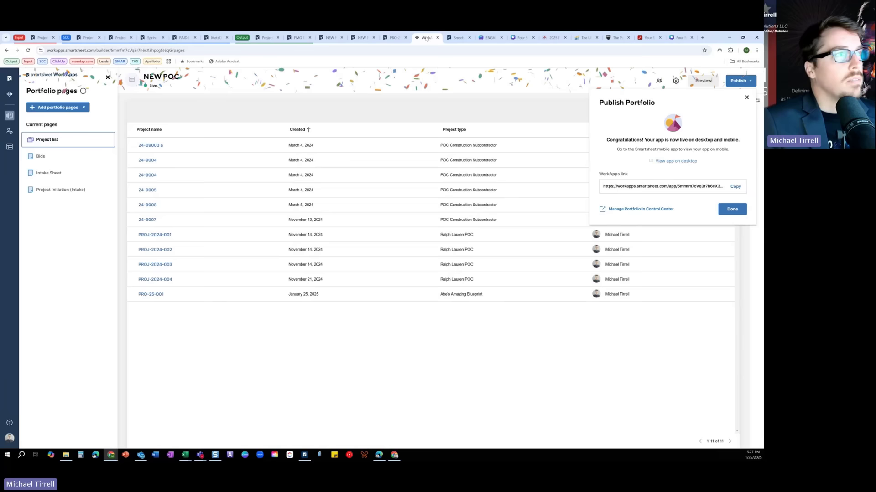
left_click(732, 208)
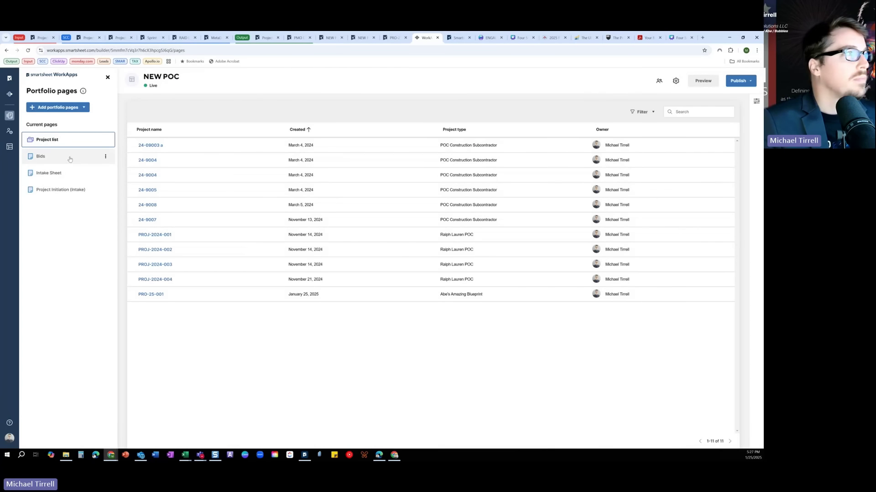
left_click(151, 294)
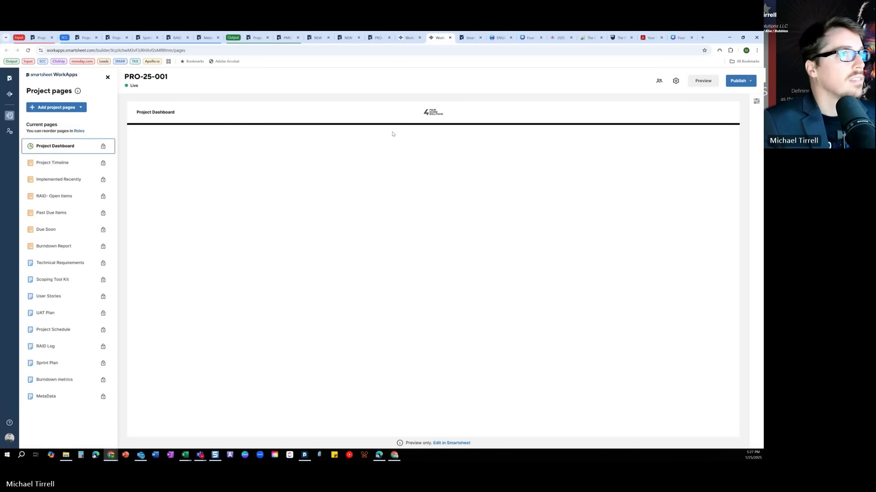
Check PRO-25-001's publishing details and display its list of project roles.
left_click(749, 85)
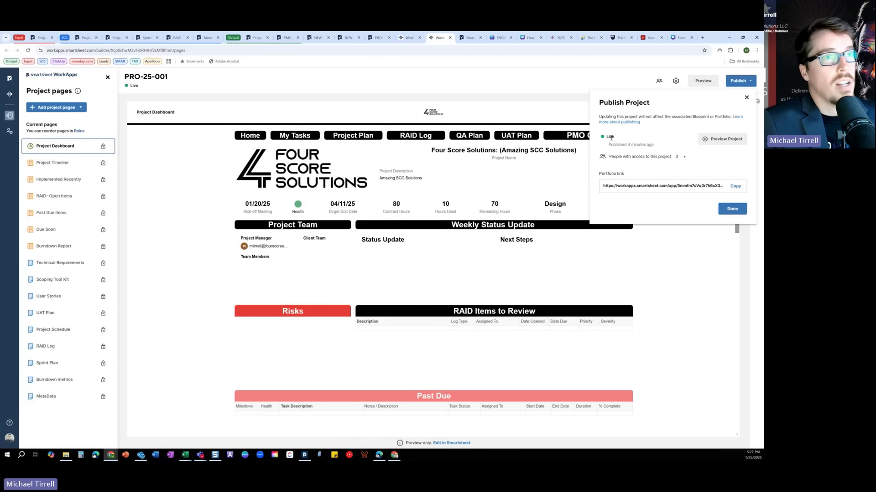
left_click(745, 97)
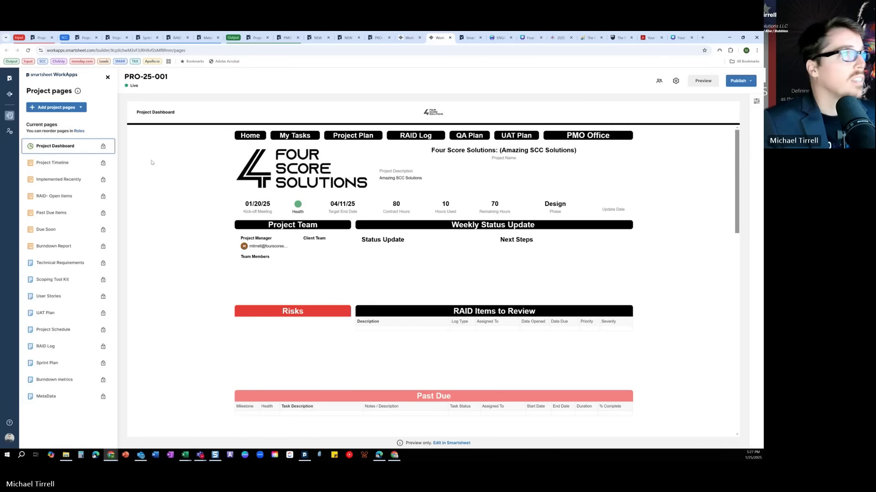
left_click(8, 132)
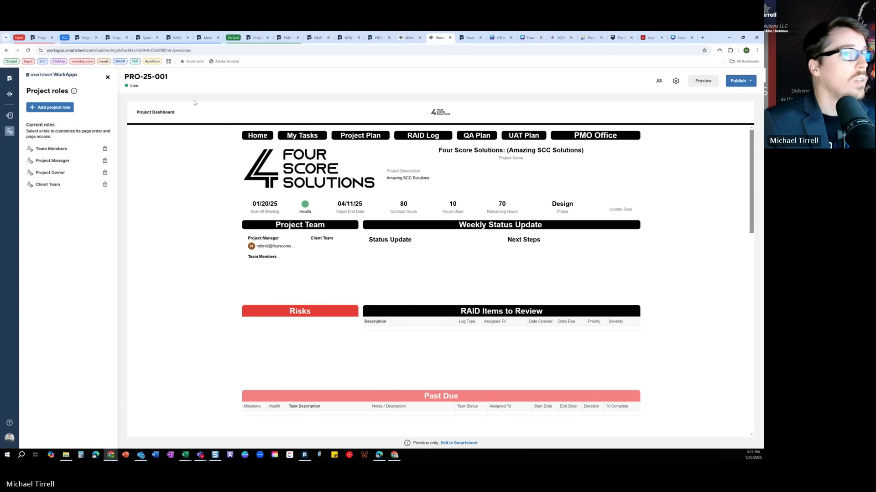
Copy the portfolio link from PRO-25-001's publish details and load it in the browser.
left_click(738, 81)
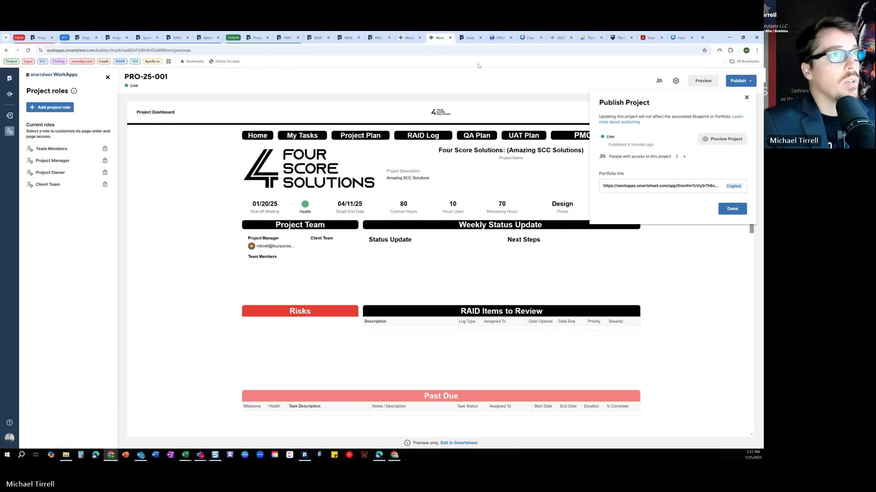
left_click(461, 50)
type("66666666v")
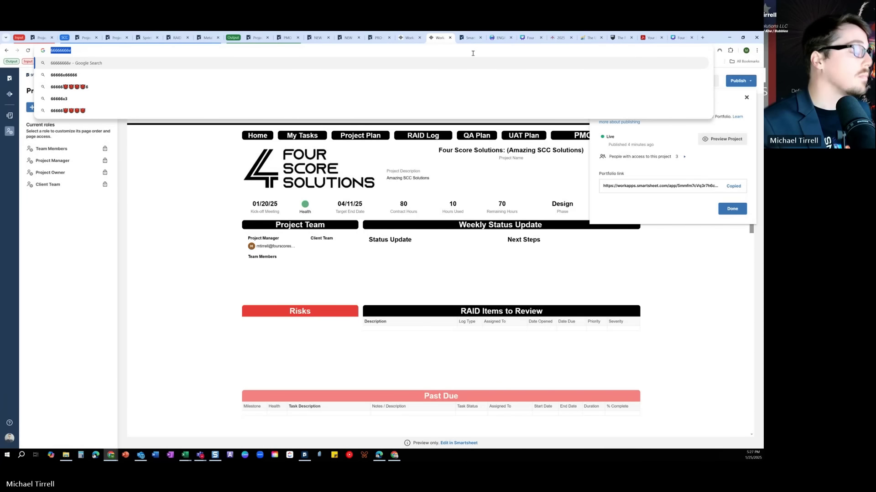
key("Escape")
key("ctrl+v")
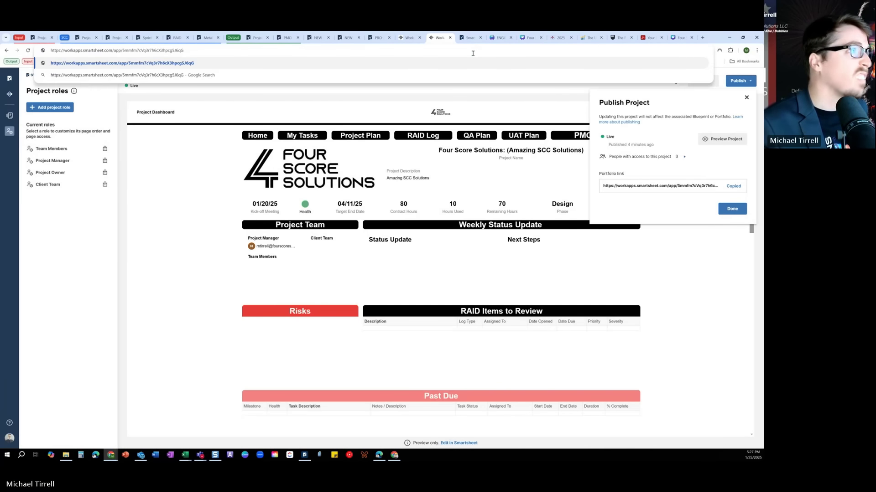
key("Return")
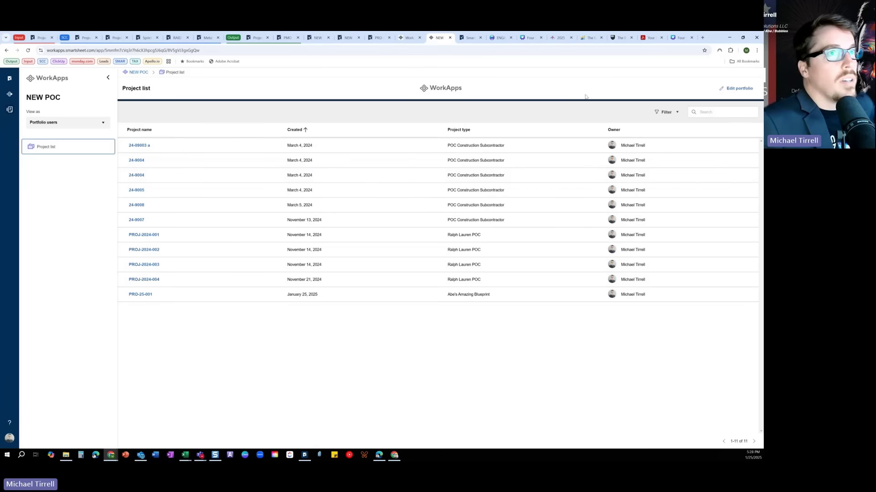
Look over the published NEW POC project list and open the PRO-25-001 project from it.
left_click(9, 110)
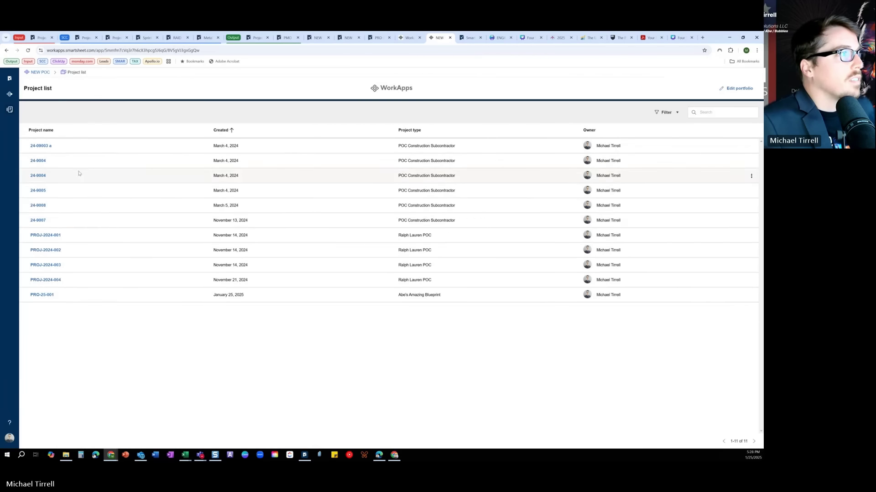
left_click(9, 110)
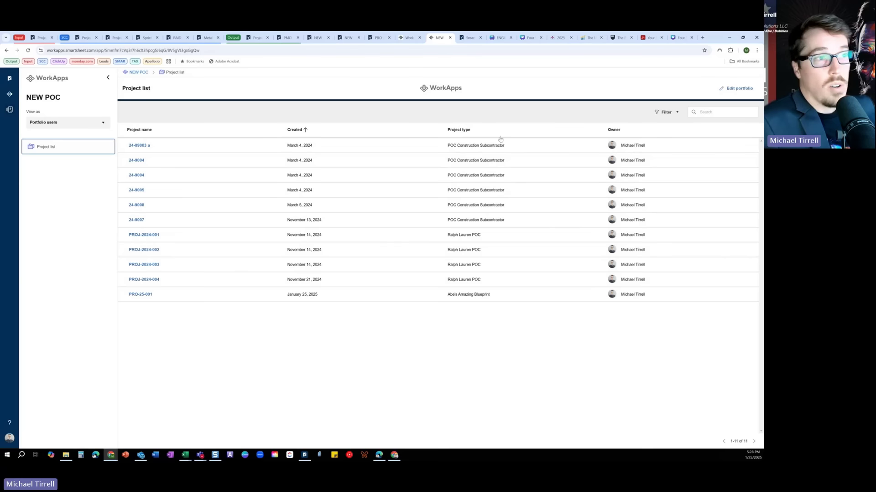
left_click(168, 300)
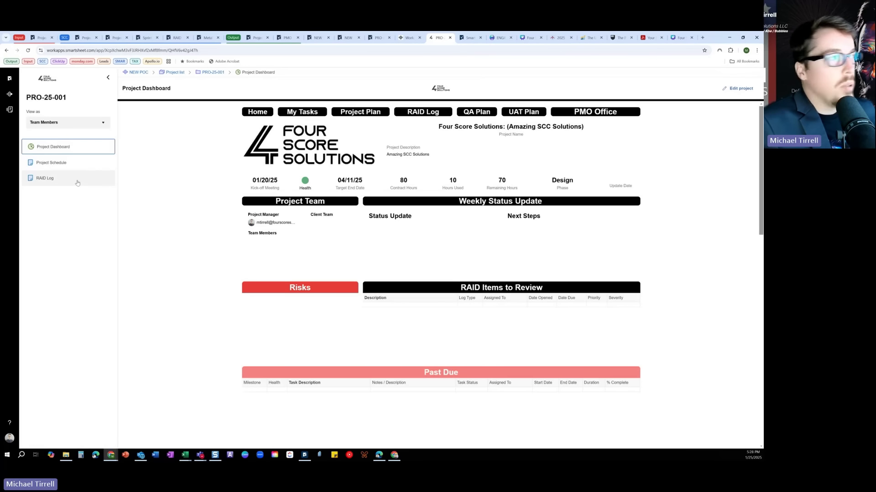
View the PRO-25-001 app as Project Manager, switch the view to Project Owner and look at its Project Dashboard.
left_click(76, 122)
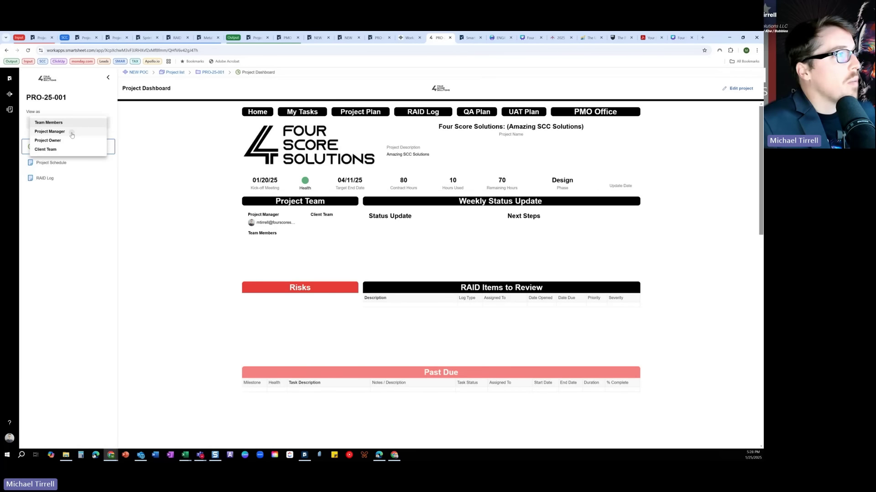
left_click(77, 129)
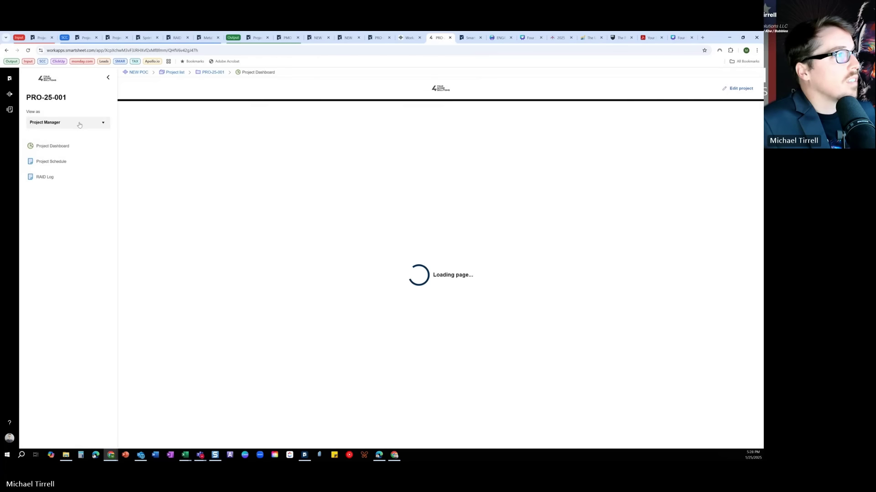
left_click(80, 124)
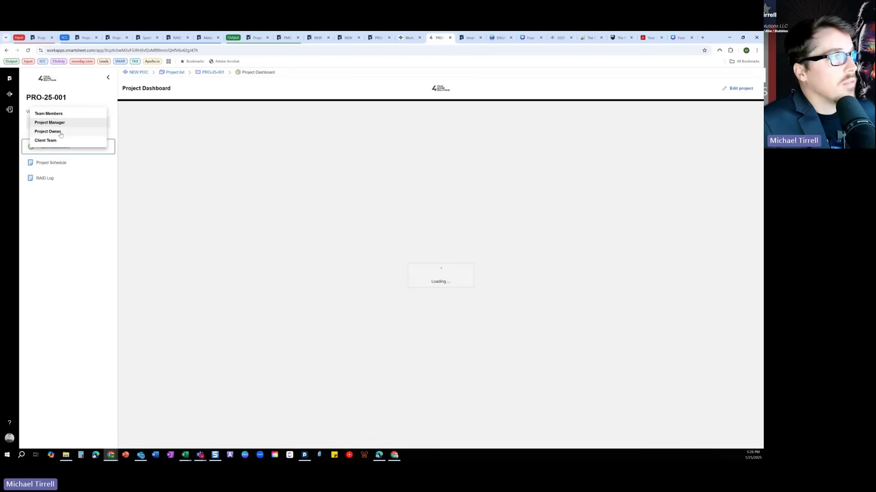
left_click(60, 133)
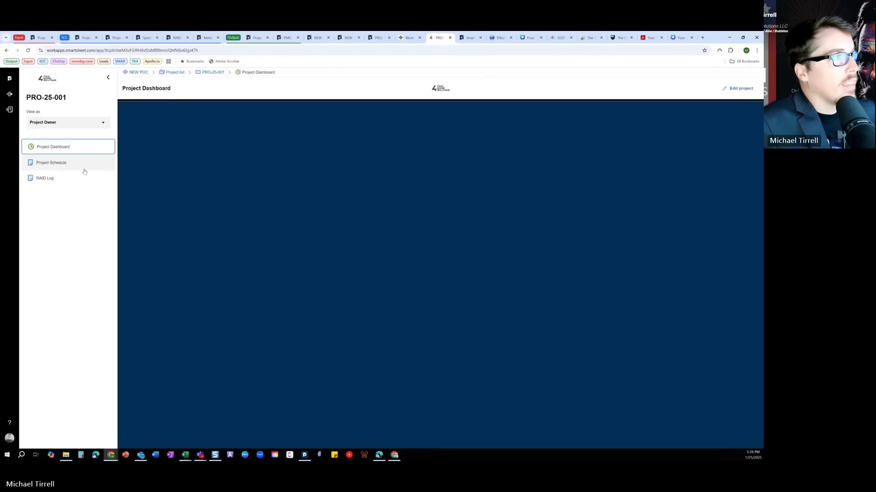
left_click(78, 153)
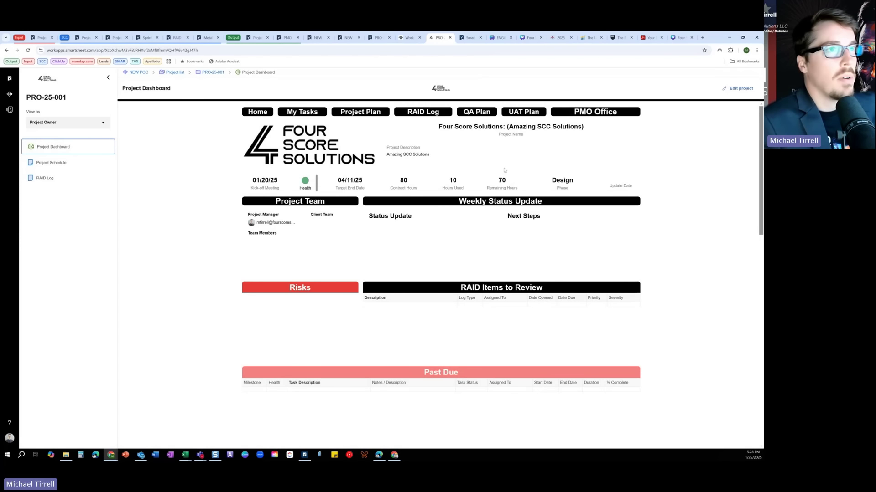
Add an entry in the first row of the RAID Log with Log Type Risk and the description "Very risky".
left_click(54, 178)
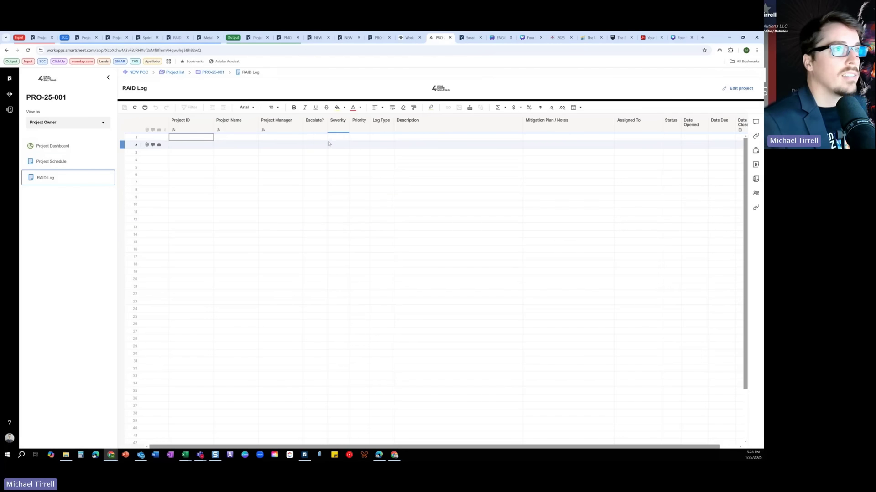
left_click(387, 137)
left_click(390, 138)
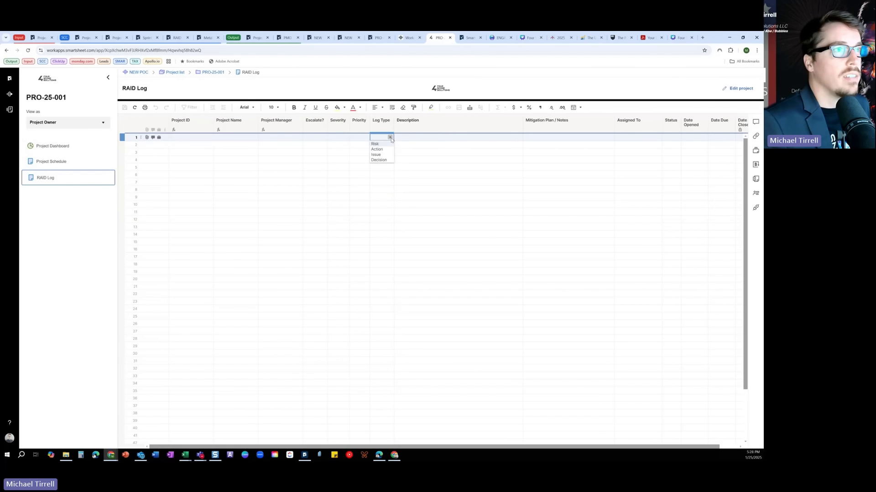
left_click(375, 143)
left_click(420, 138)
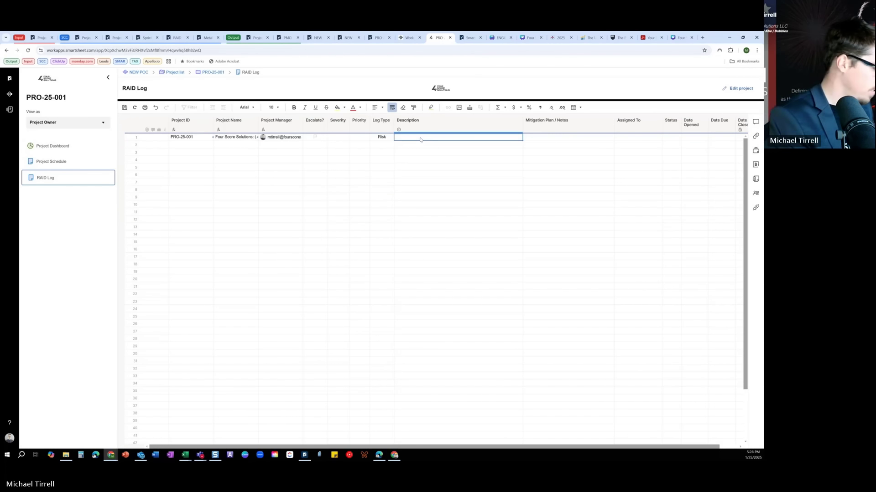
type("Very ")
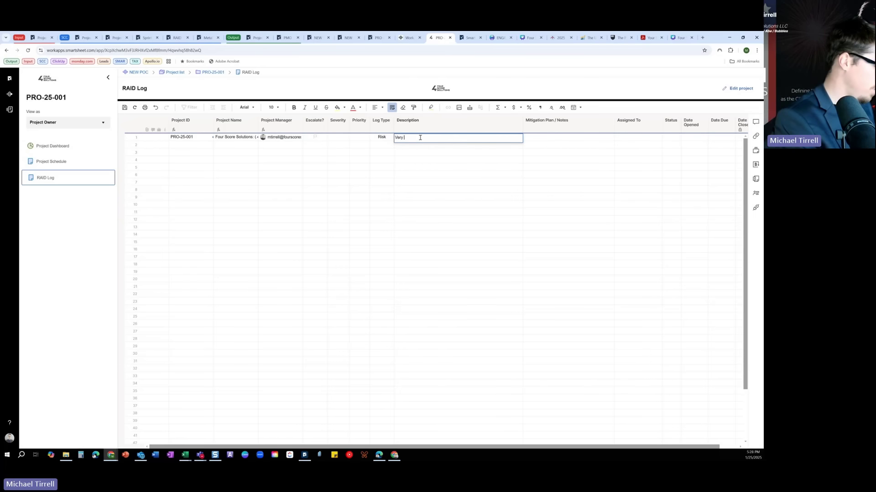
type("risky")
key("Return")
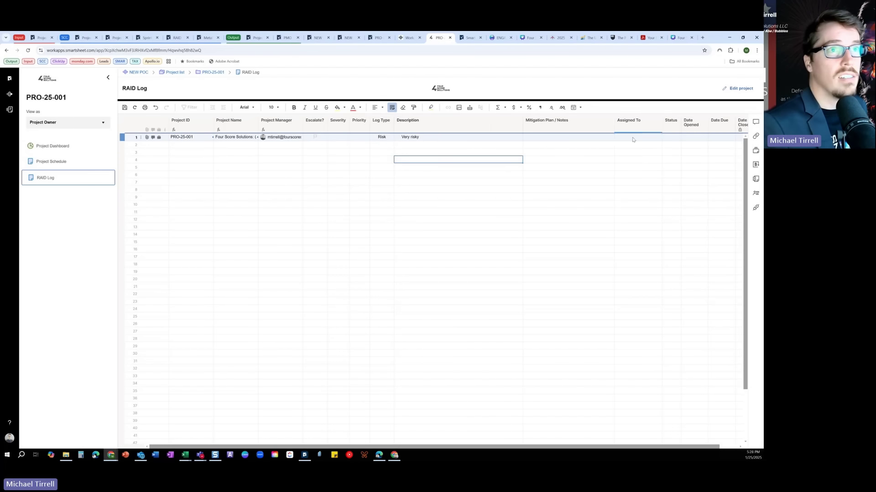
Assign the "Very risky" entry to the project manager and set its Status to Open.
left_click(657, 139)
left_click(643, 182)
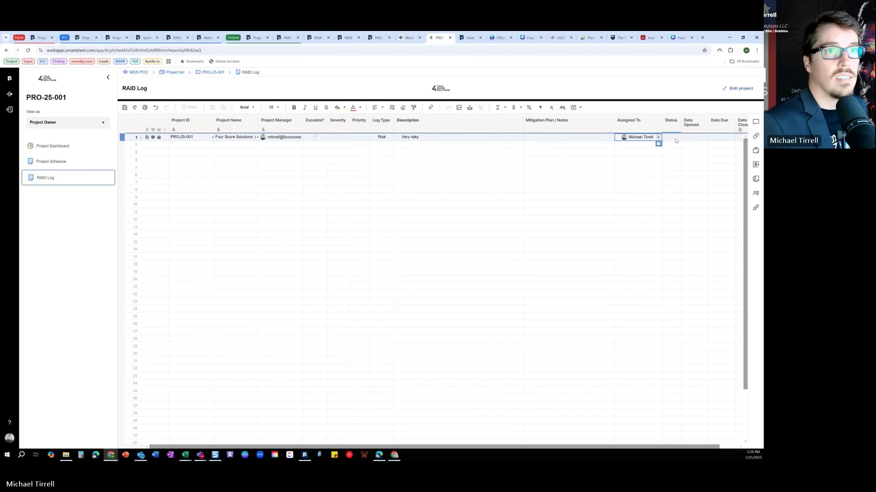
left_click(677, 138)
left_click(669, 144)
left_click(645, 181)
Set the risk's Date Opened to 01/25/25 and its Date Due to 01/28/25.
left_click(693, 139)
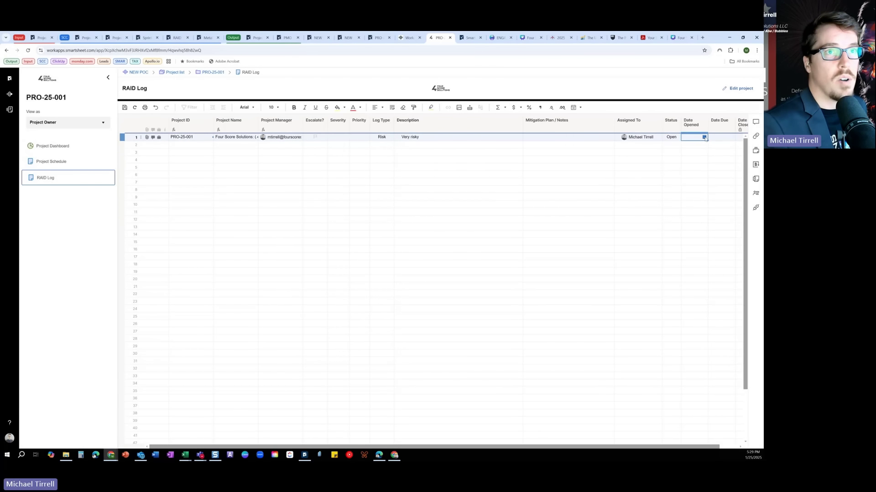
left_click(704, 138)
left_click(672, 174)
left_click(690, 175)
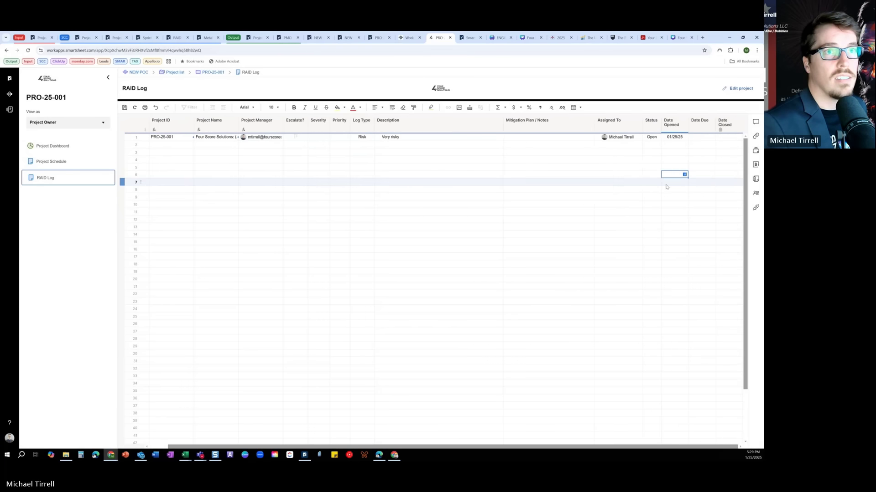
left_click(699, 121)
left_click(701, 137)
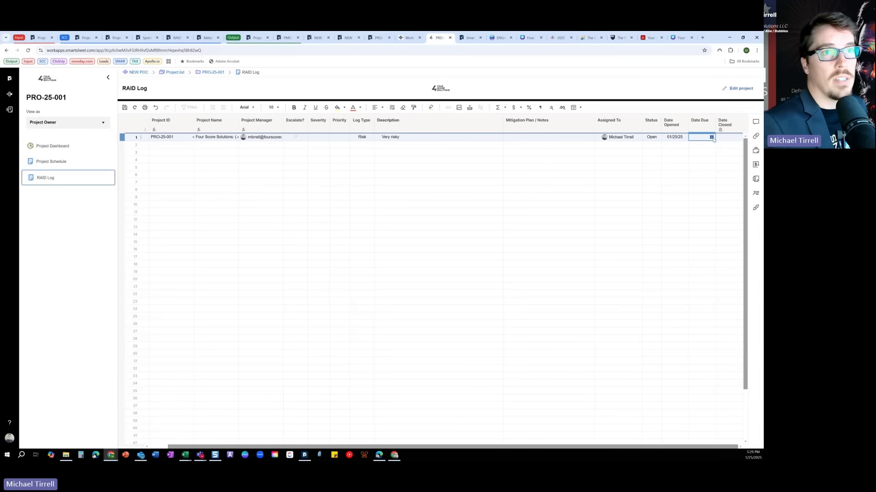
left_click(711, 137)
left_click(642, 180)
left_click(547, 196)
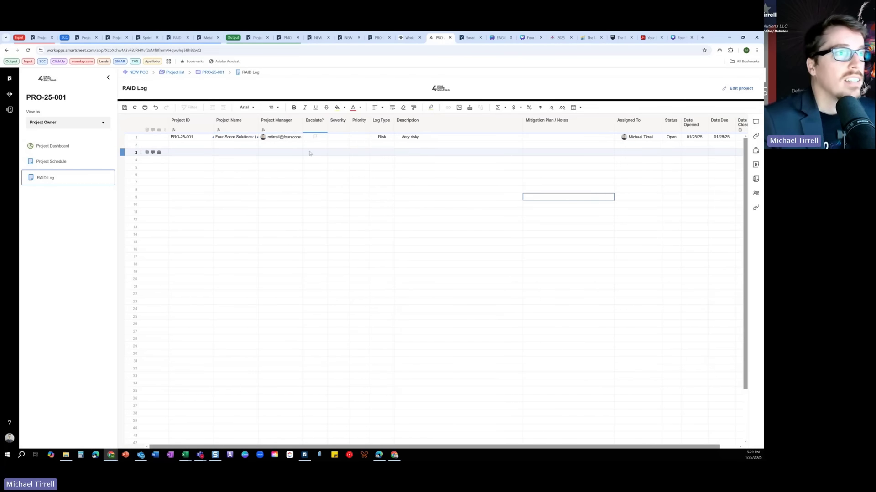
Set the risk's Priority to the exclamation-mark symbol and its Severity to High.
left_click(360, 137)
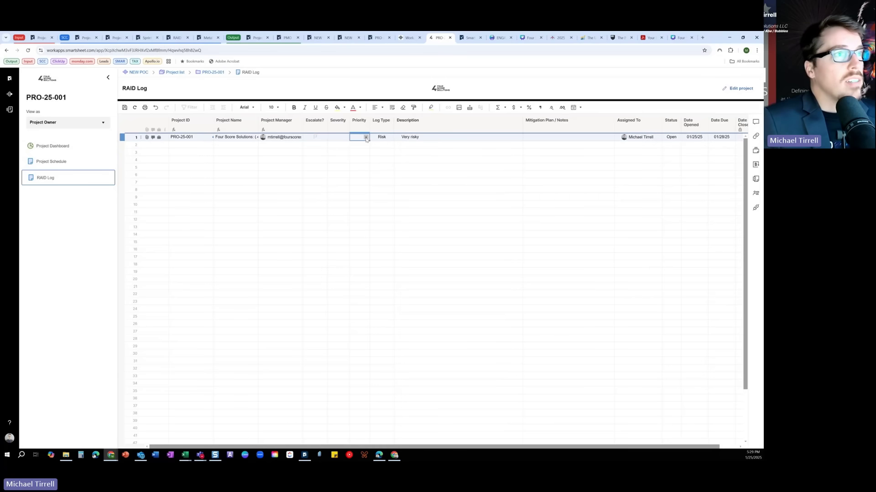
left_click(366, 137)
left_click(360, 144)
left_click(337, 120)
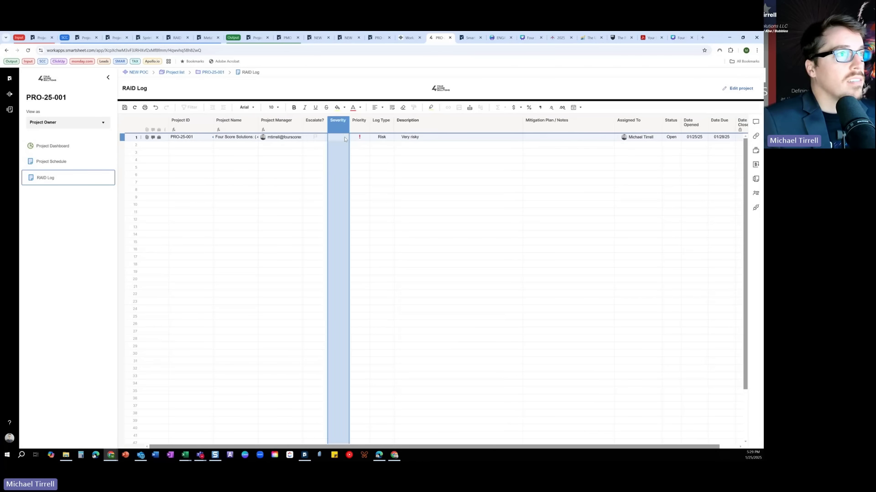
left_click(338, 137)
left_click(346, 137)
left_click(334, 144)
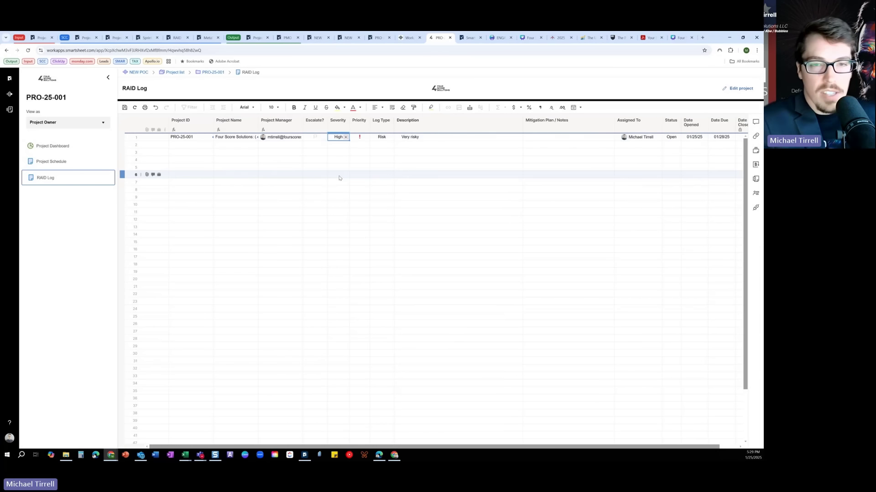
Save the RAID Log and open the Project Dashboard to check its RAID Items to Review section.
left_click(124, 108)
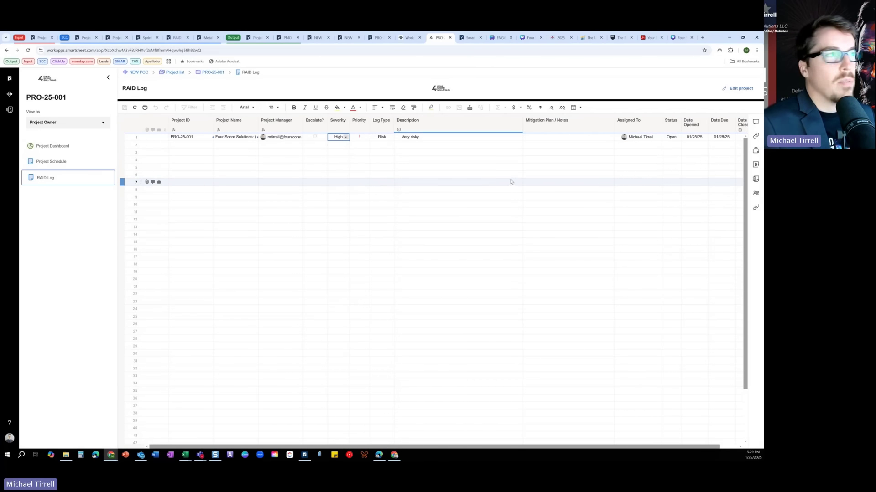
left_click(52, 146)
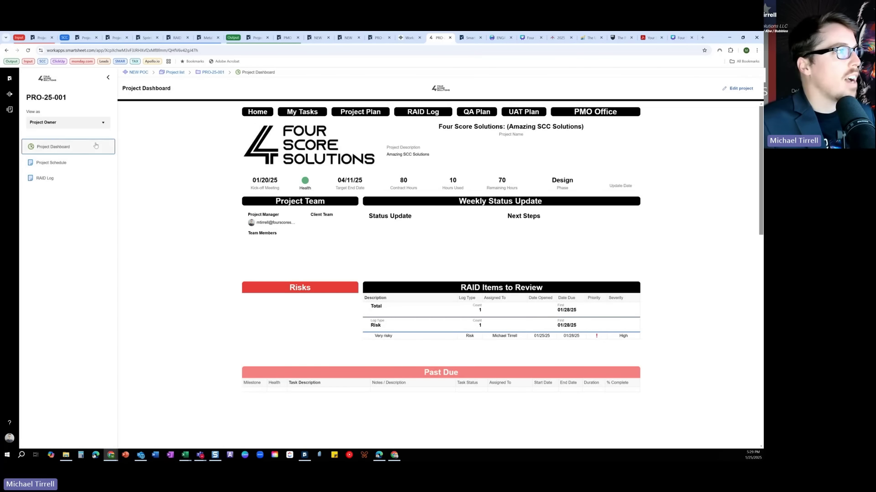
View PRO-25-001 as the Client Team role and open its Project Dashboard.
left_click(68, 122)
left_click(74, 135)
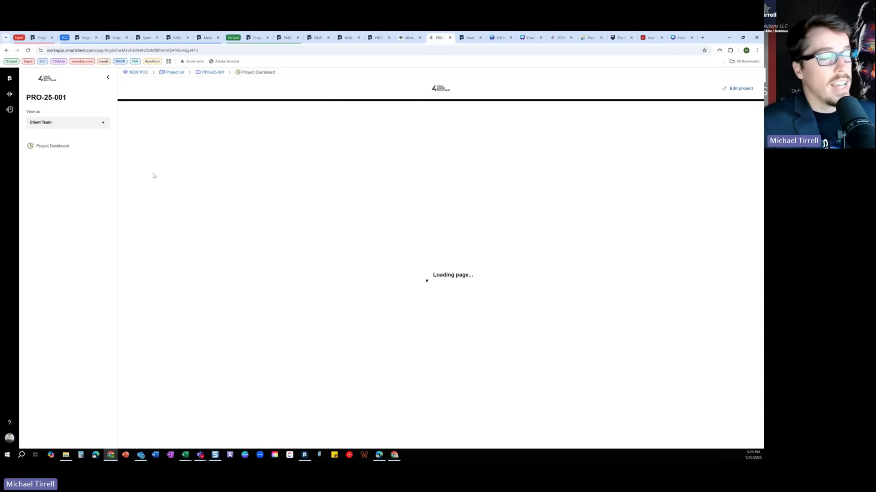
left_click(58, 150)
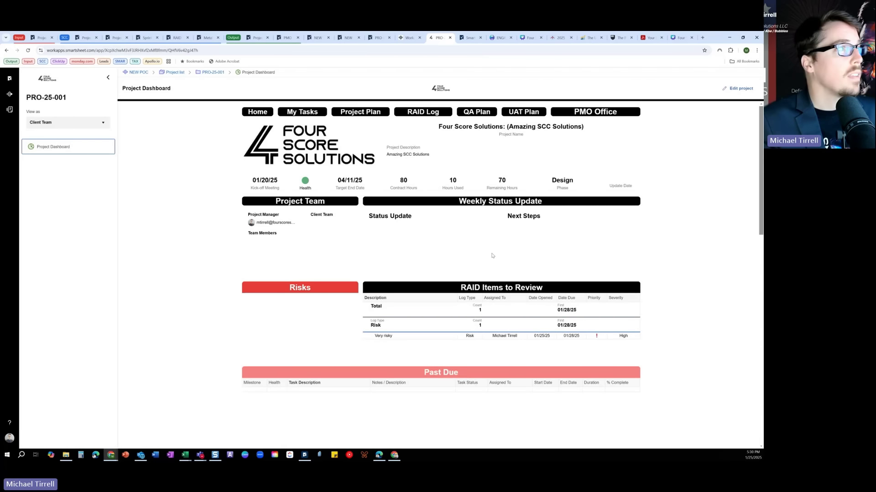
In the Project Initiation (Intake) sheet, assign the client contact as Client Team for PRO-25-001.
key("ctrl+1")
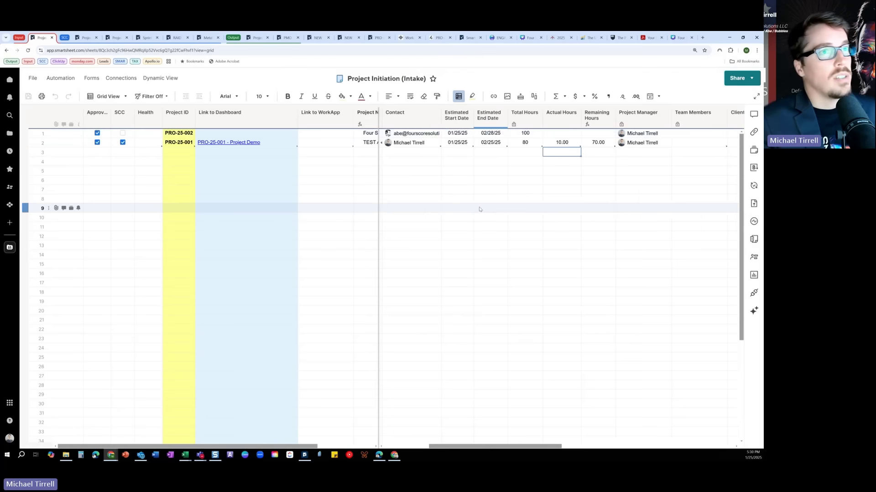
scroll(479, 209, "right", 3)
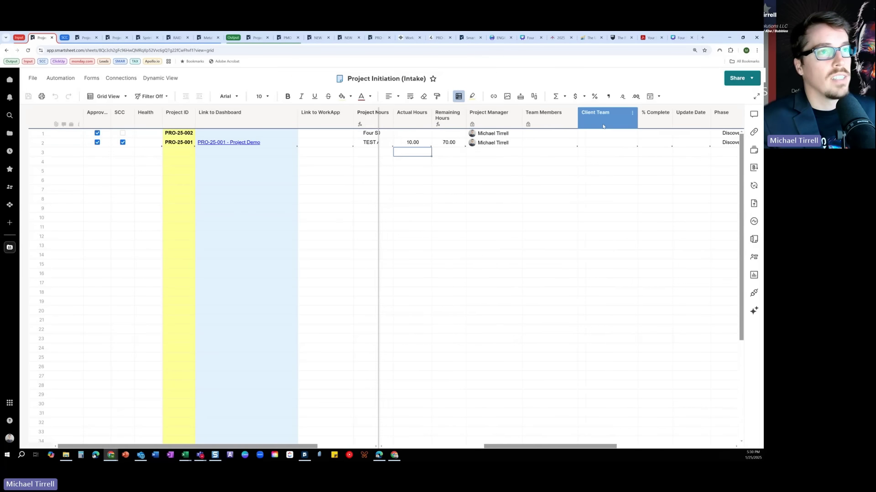
left_click(607, 143)
type("abe")
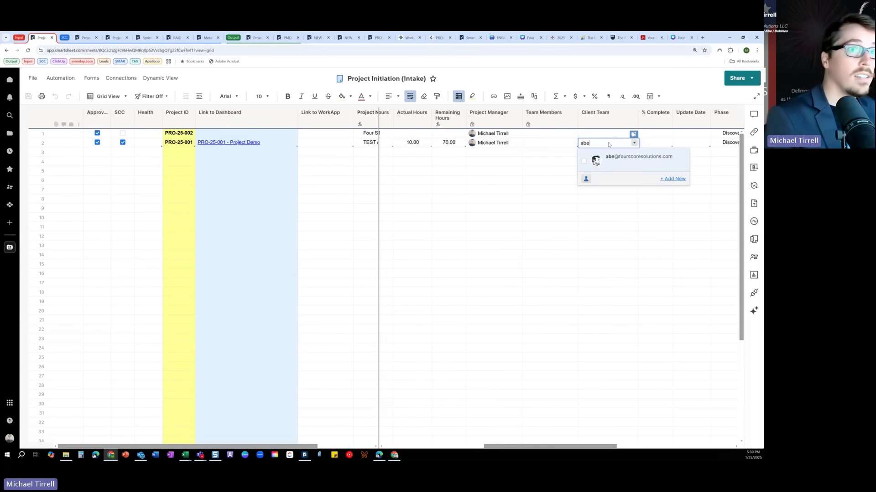
left_click(596, 161)
left_click(553, 190)
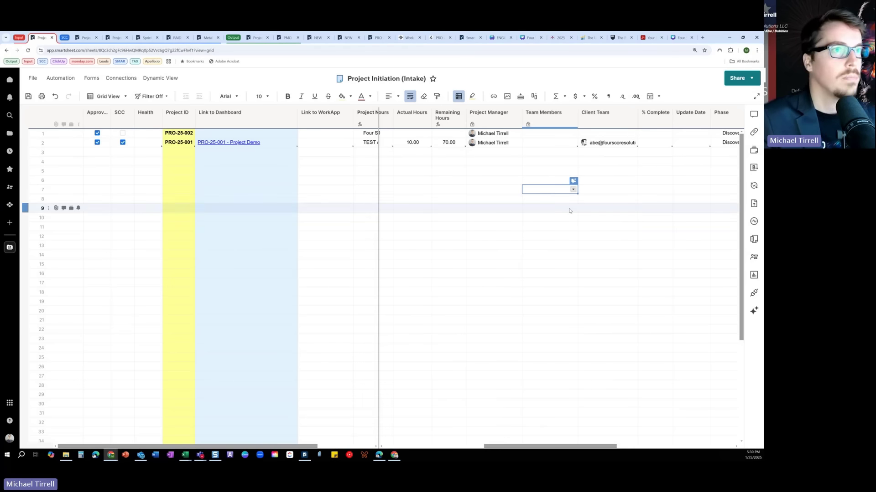
left_click(542, 255)
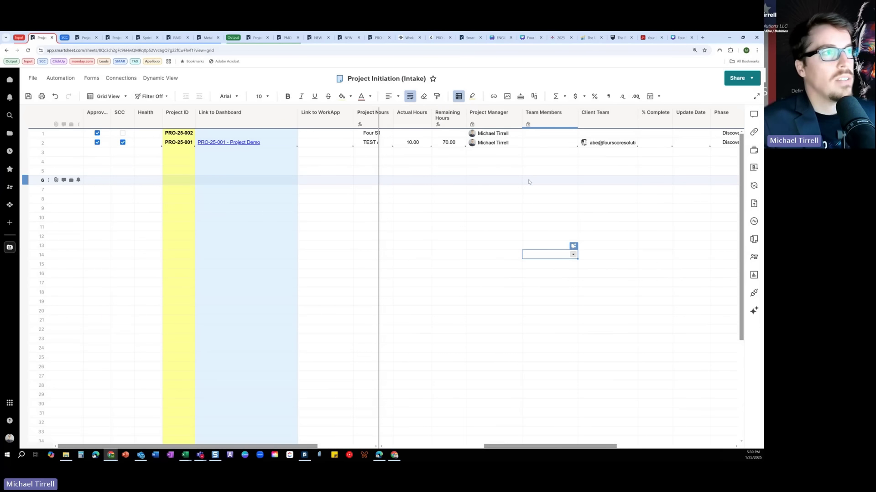
Close the project dashboard and the leftover PRO-25-001 pages, returning to the Blueprint Created confirmation in Control Center.
left_click(439, 37)
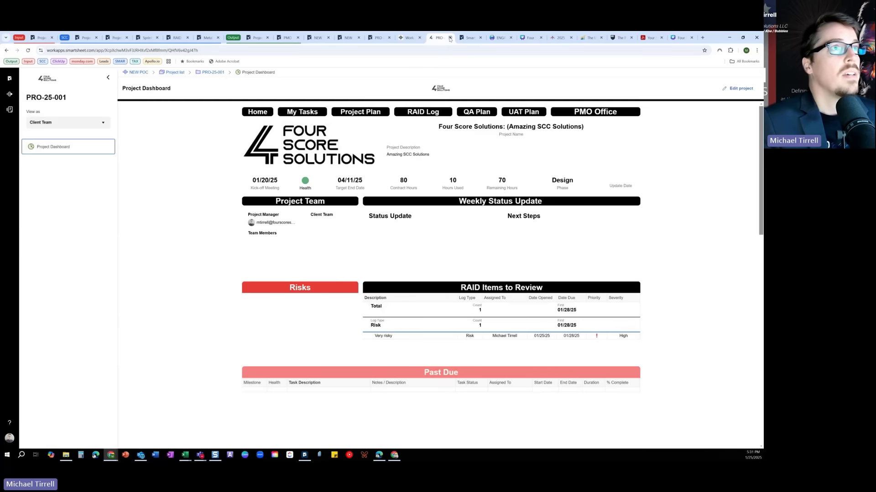
left_click(449, 37)
left_click(415, 39)
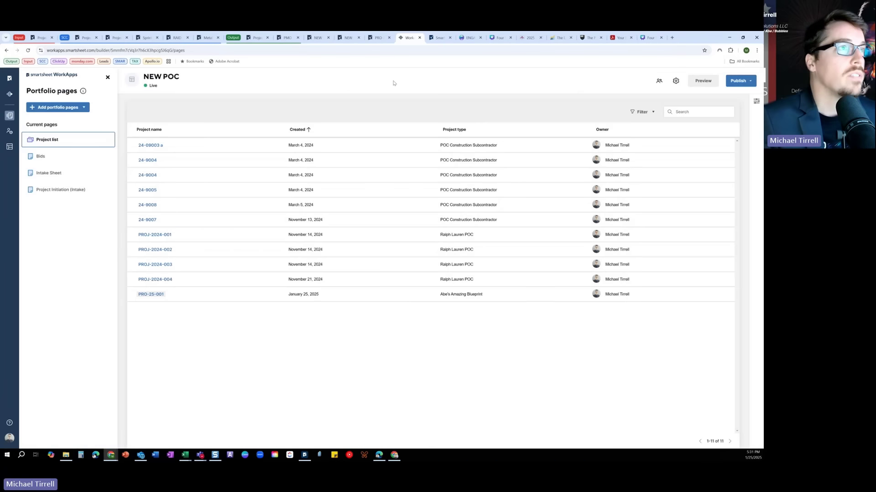
left_click(378, 38)
left_click(389, 38)
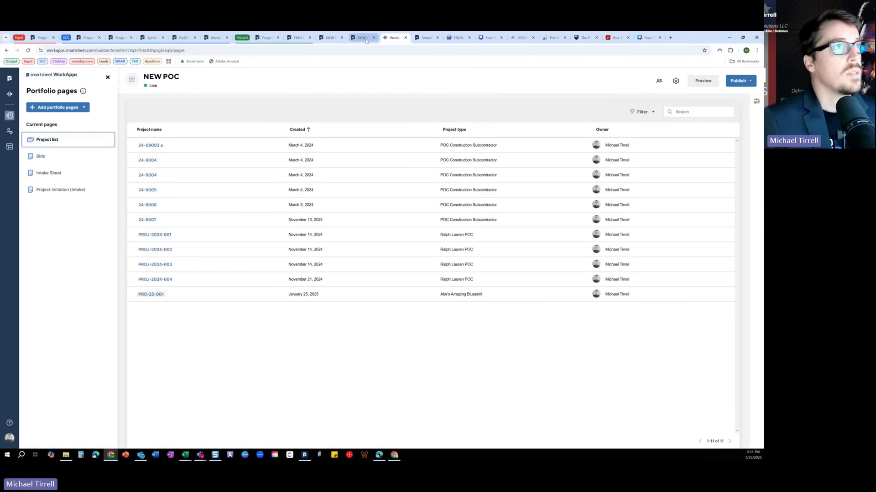
left_click(367, 39)
left_click(374, 38)
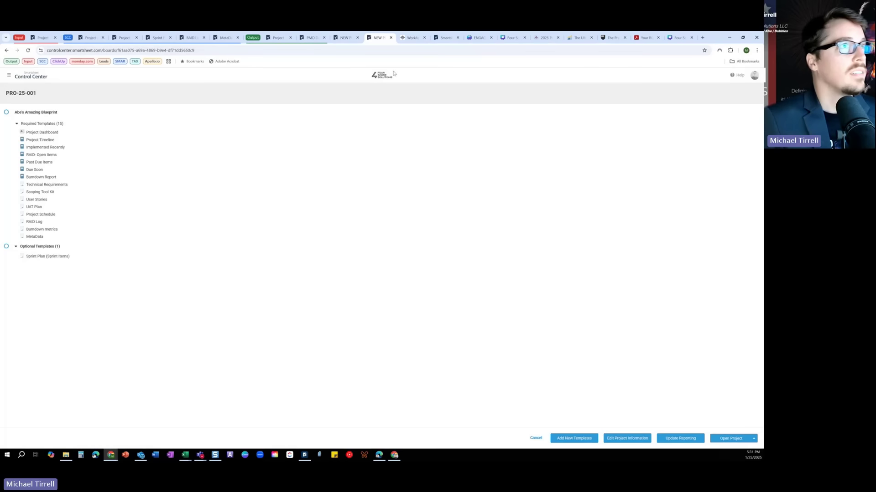
left_click(377, 40)
left_click(376, 40)
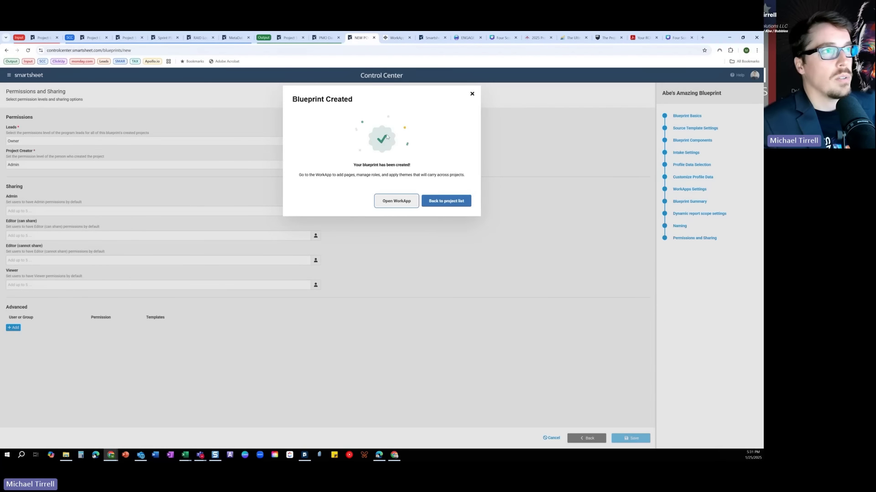
Go back to the NEW POC project list and open Abe's Amazing Blueprint for editing through program management.
left_click(456, 201)
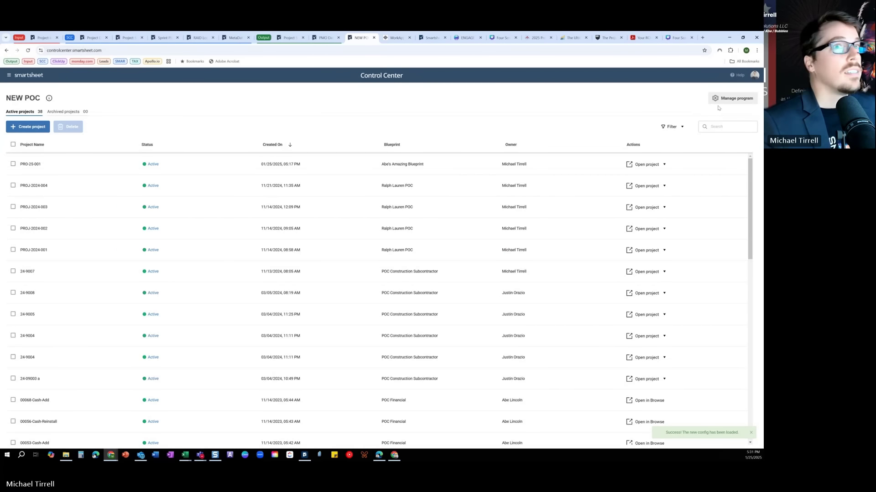
left_click(733, 98)
left_click(572, 138)
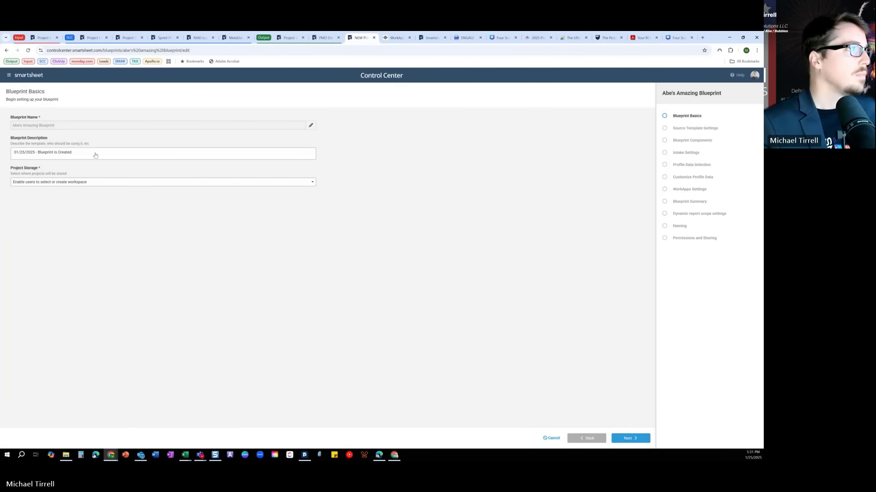
Add the line "Rev 2.0 - Changes" to the blueprint description and continue to Source Template Settings.
left_click(98, 154)
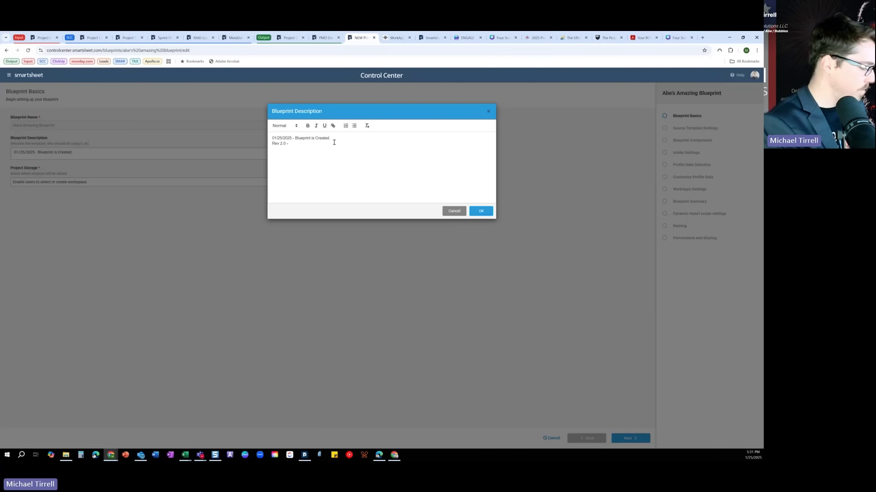
type("nges")
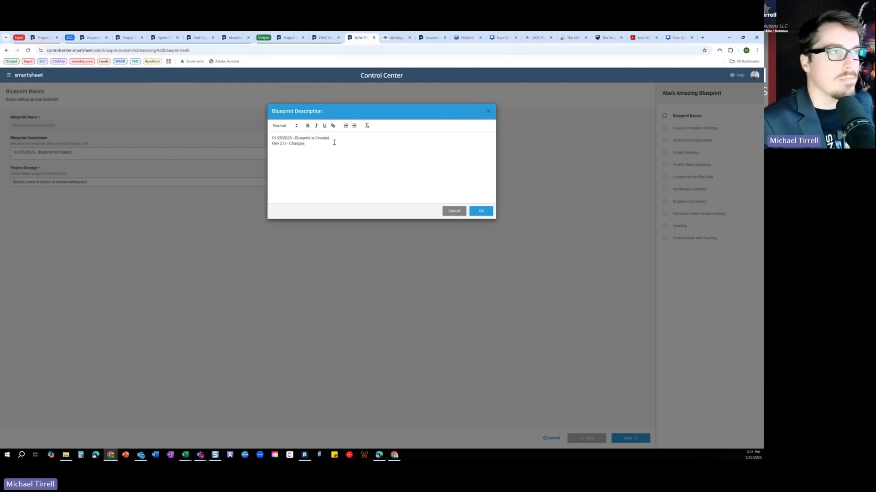
left_click(477, 210)
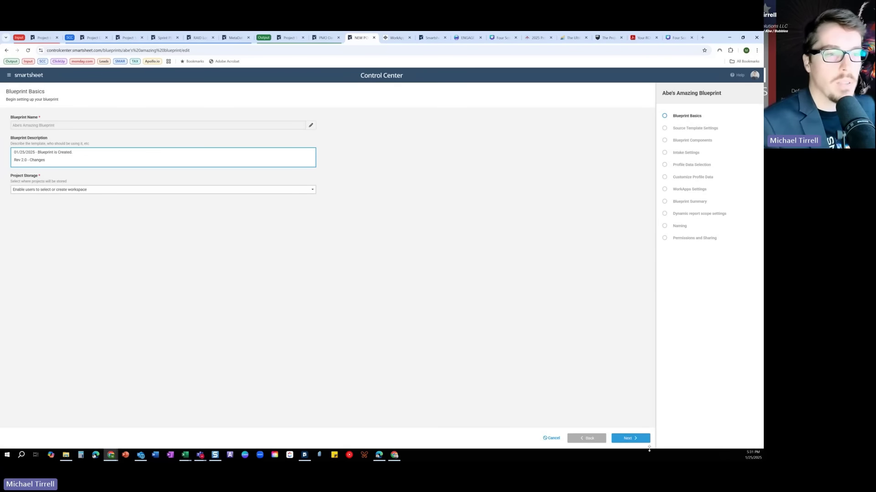
left_click(640, 443)
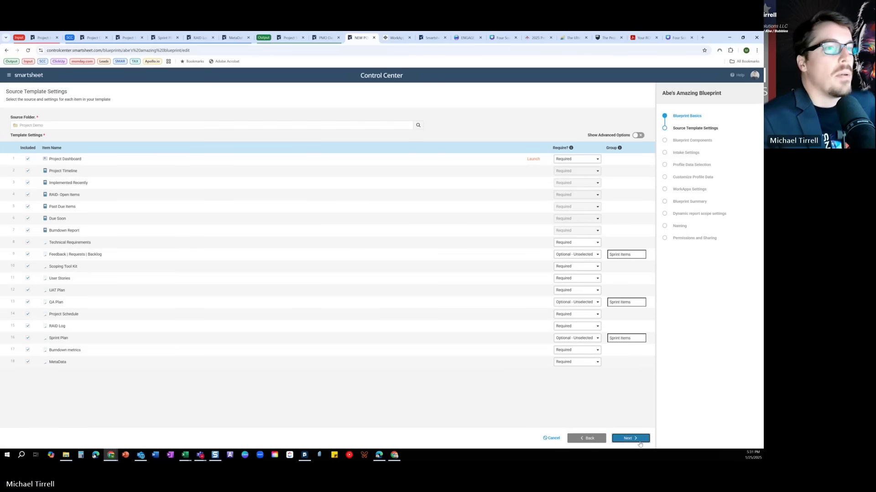
Make the Sprint Plan, QA Plan and Feedback | Requests | Backlog templates Required.
left_click(577, 338)
left_click(565, 348)
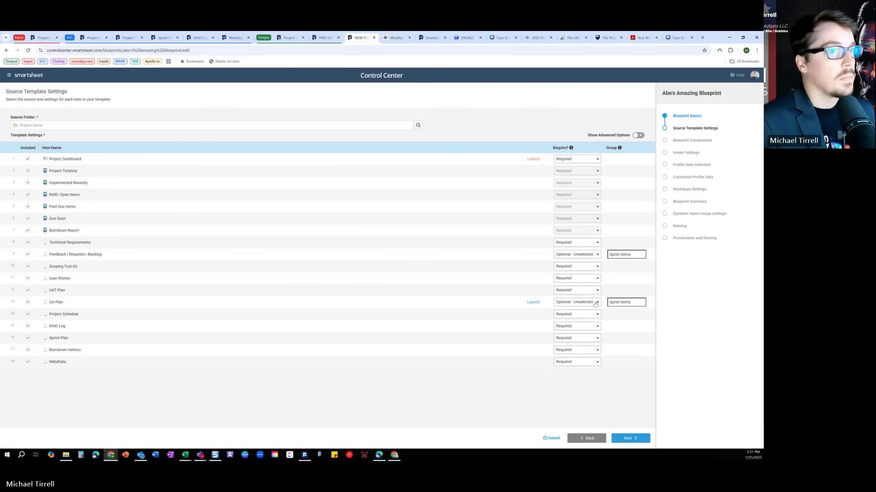
left_click(594, 303)
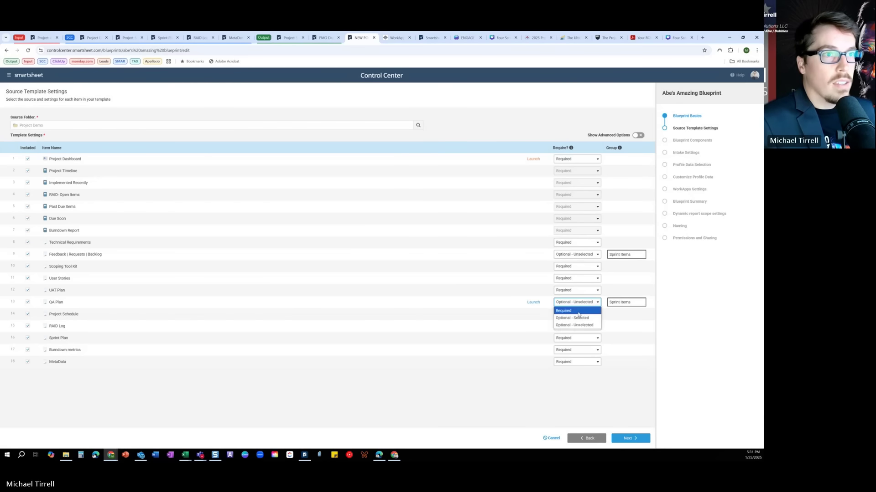
left_click(569, 311)
left_click(594, 254)
left_click(566, 263)
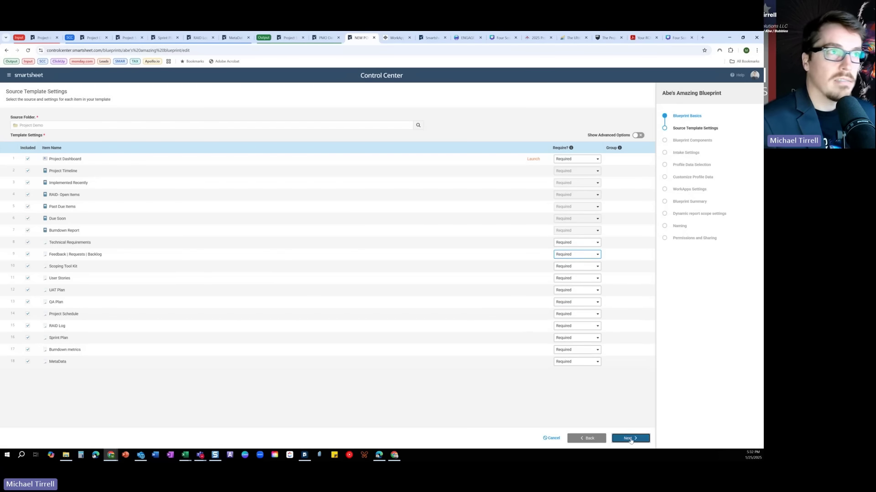
Review the intake settings and profile data selection, keeping them as they are, and continue to Customize Profile Data.
left_click(630, 439)
left_click(620, 440)
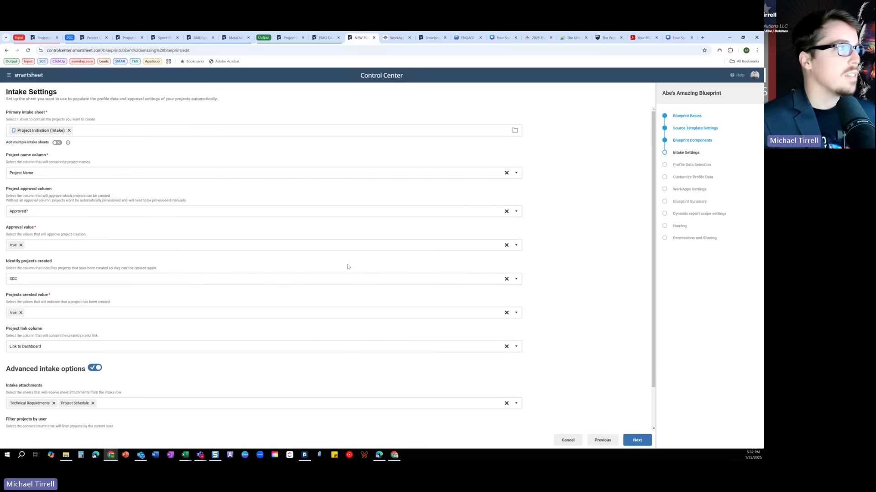
scroll(328, 244, "down", 1)
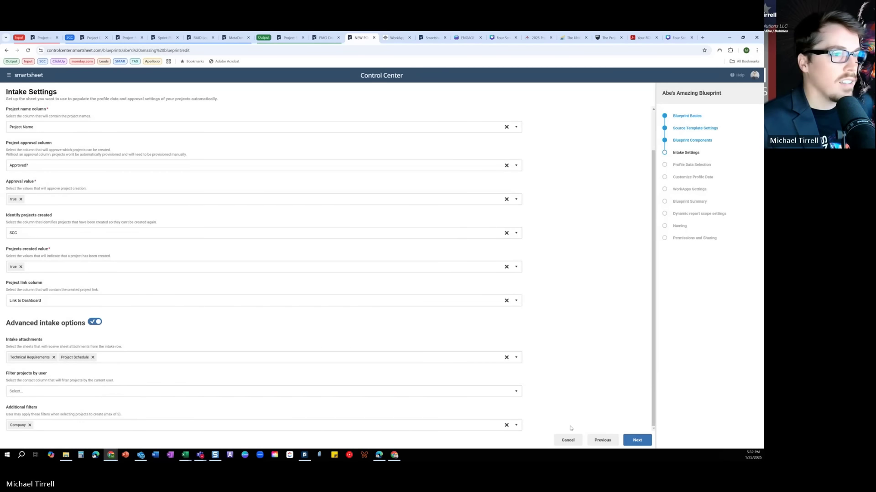
left_click(637, 441)
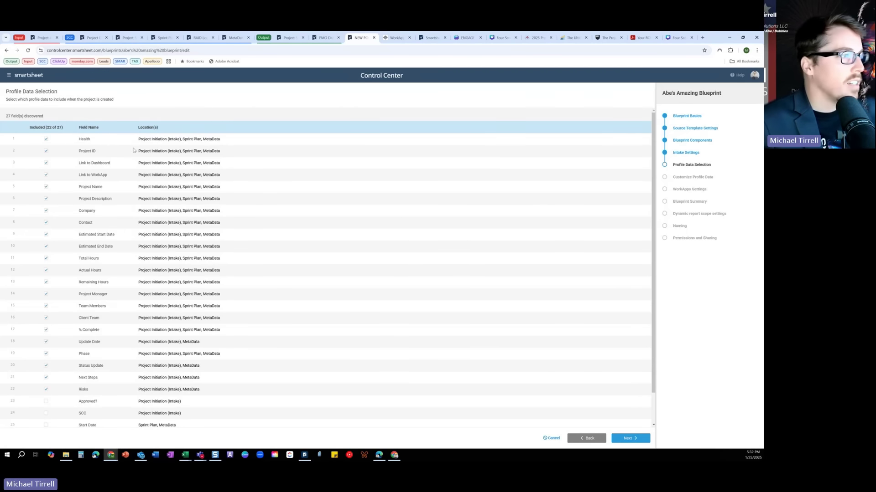
scroll(110, 318, "down", 2)
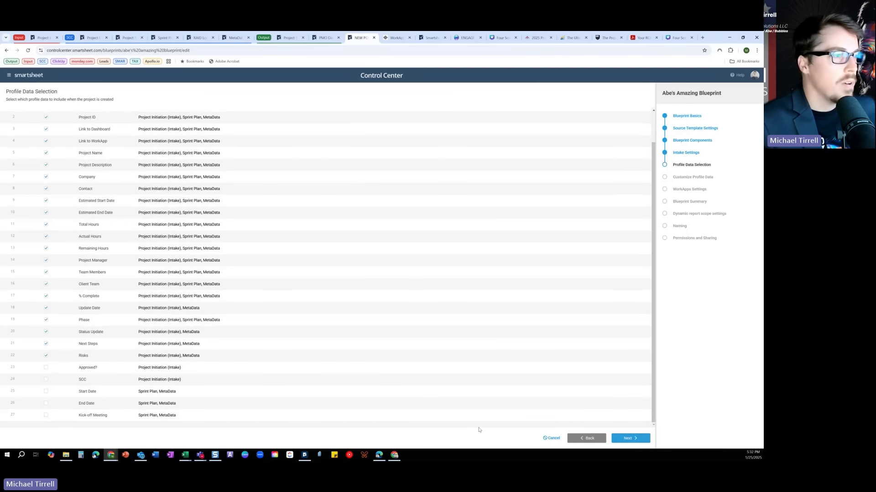
left_click(630, 438)
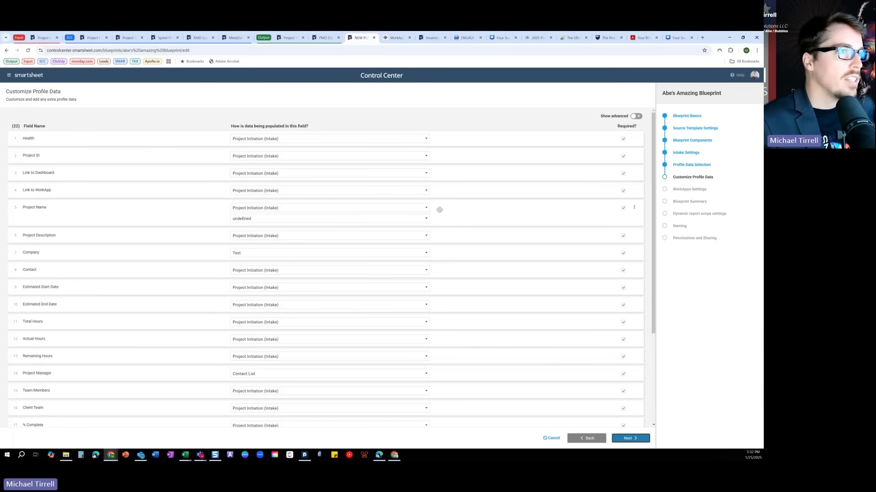
Set the Project Name field's behavior to Cell Link in its advanced settings, then collapse those settings.
left_click(427, 219)
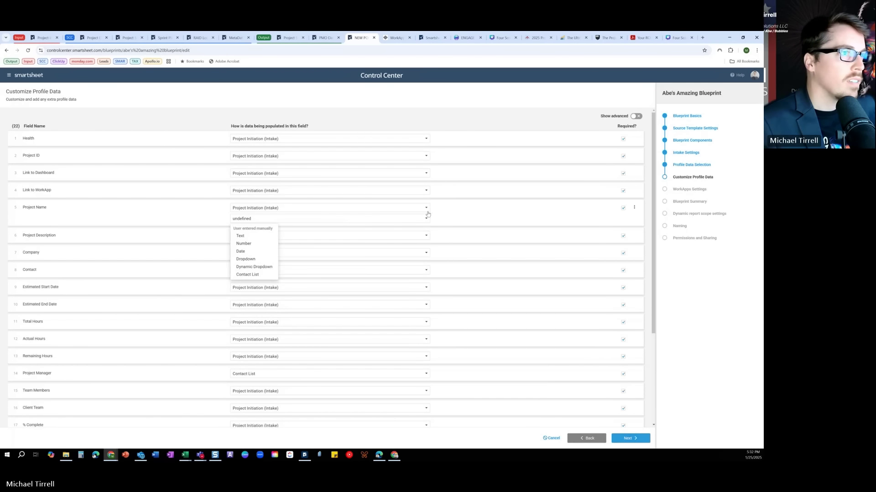
left_click(634, 208)
left_click(634, 224)
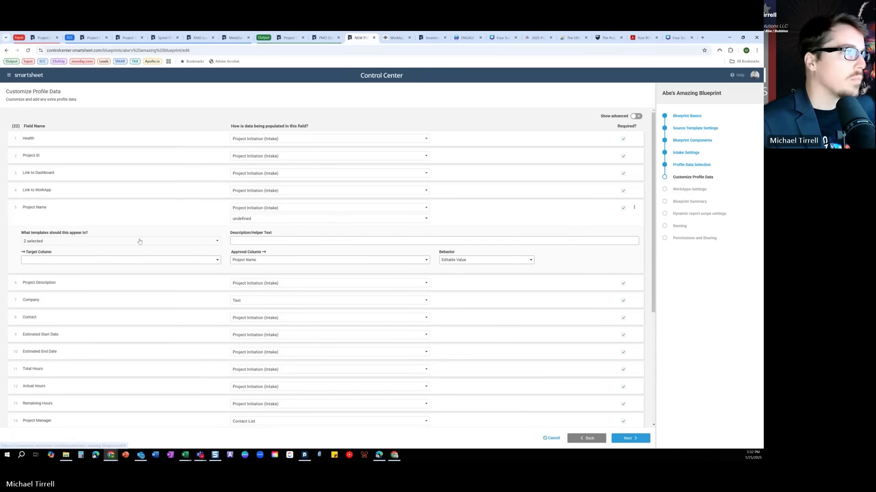
left_click(445, 263)
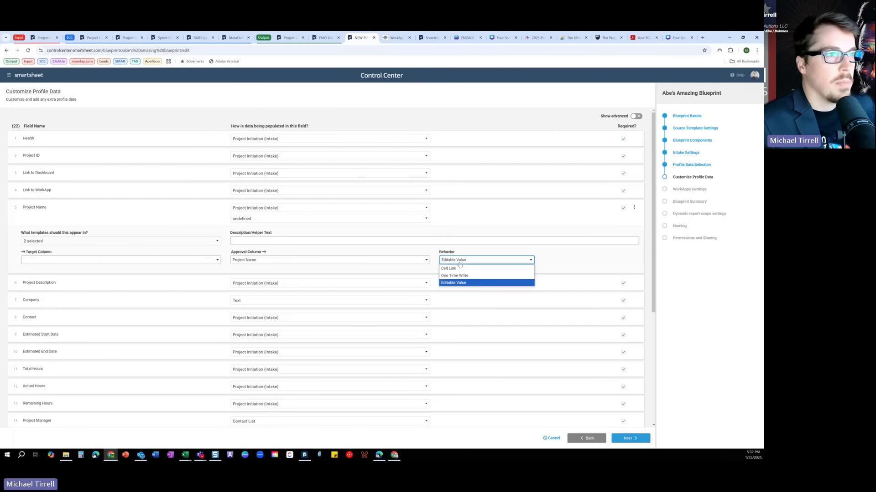
left_click(461, 269)
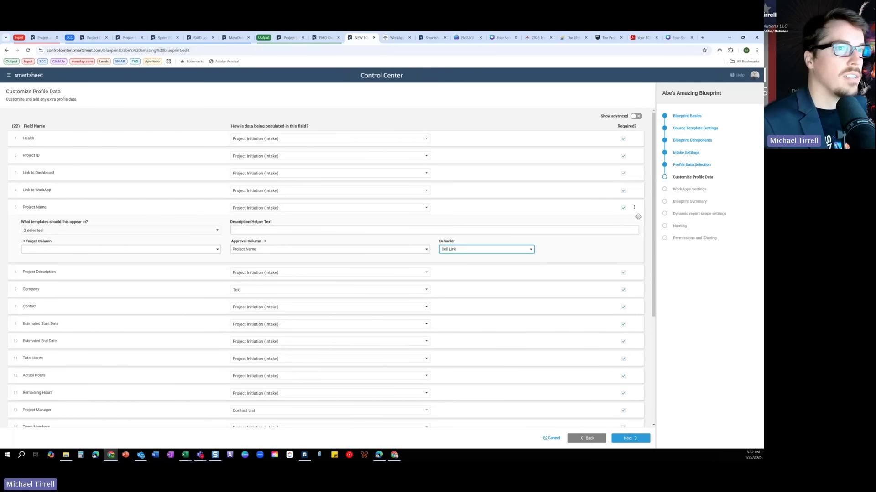
left_click(634, 207)
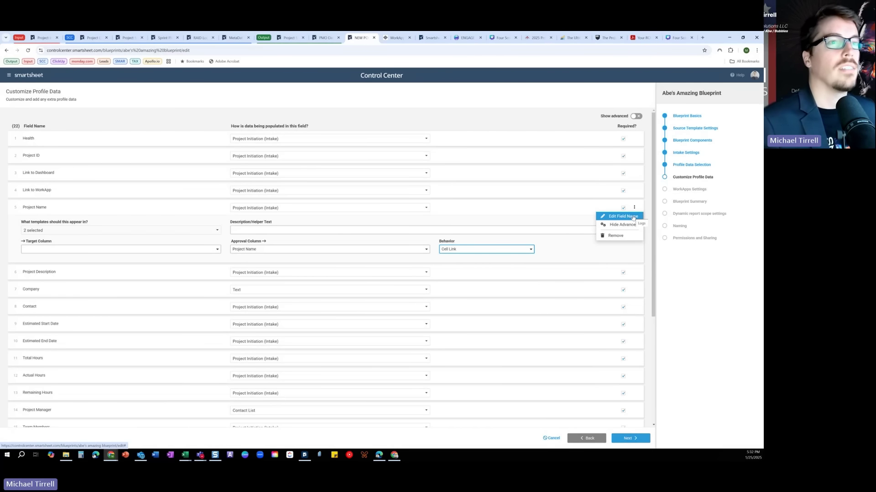
left_click(641, 210)
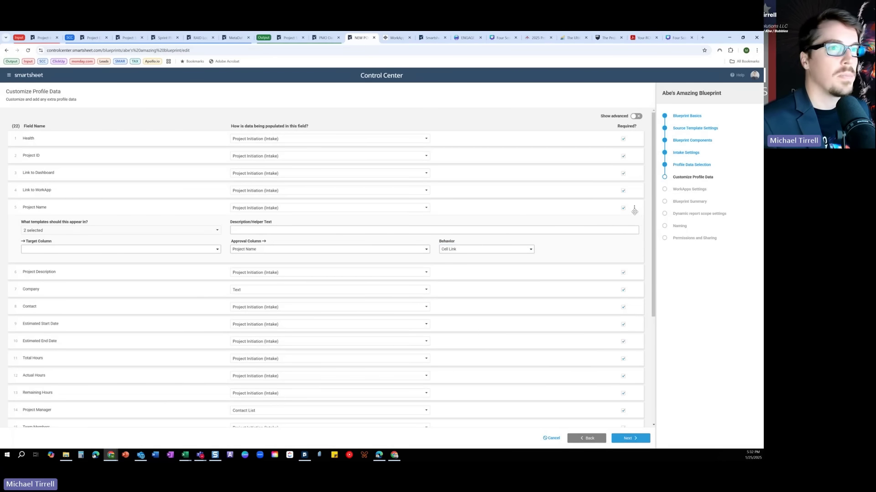
left_click(634, 209)
left_click(626, 226)
Populate the Company field from Project Initiation (Intake) and map its approval column to Company in the advanced settings.
left_click(275, 242)
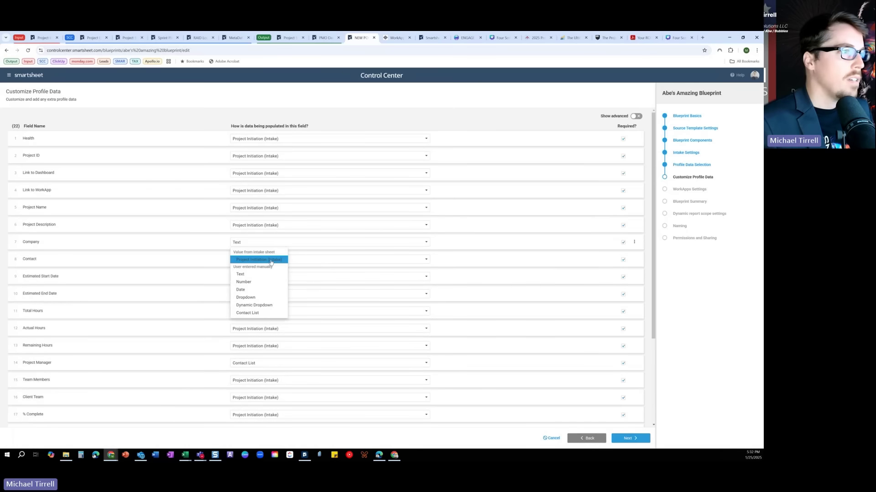
left_click(271, 260)
left_click(634, 242)
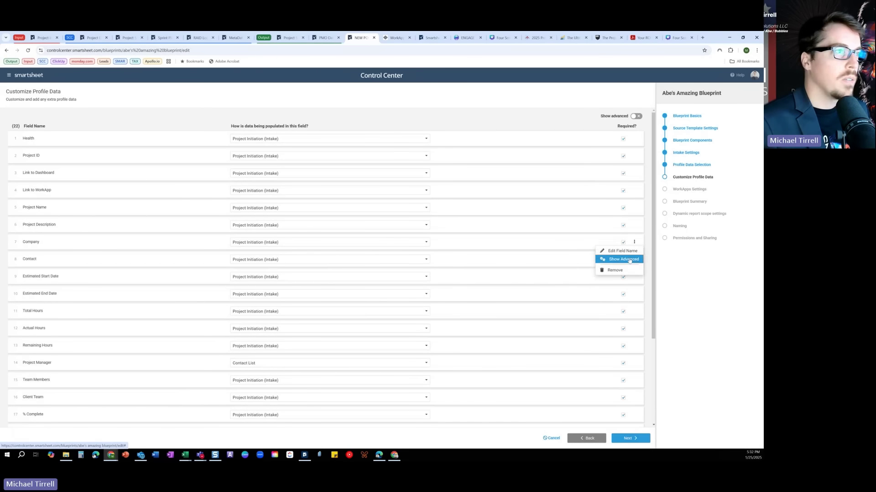
left_click(623, 260)
left_click(278, 285)
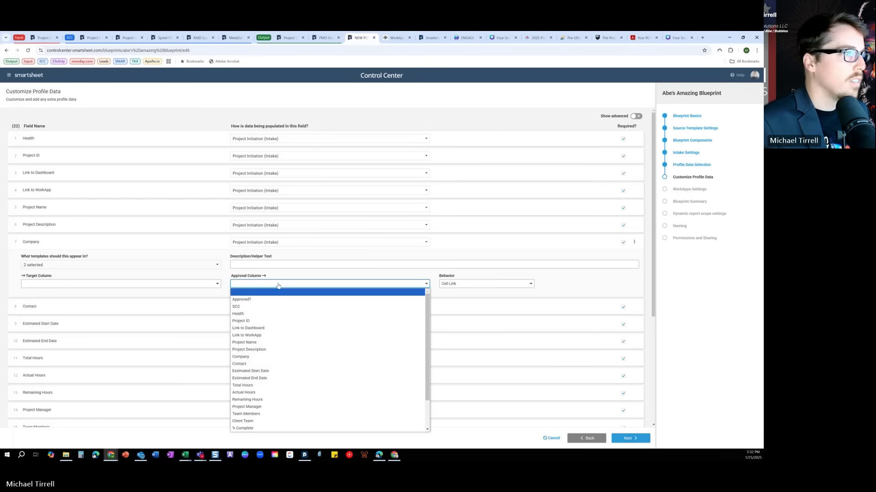
left_click(264, 357)
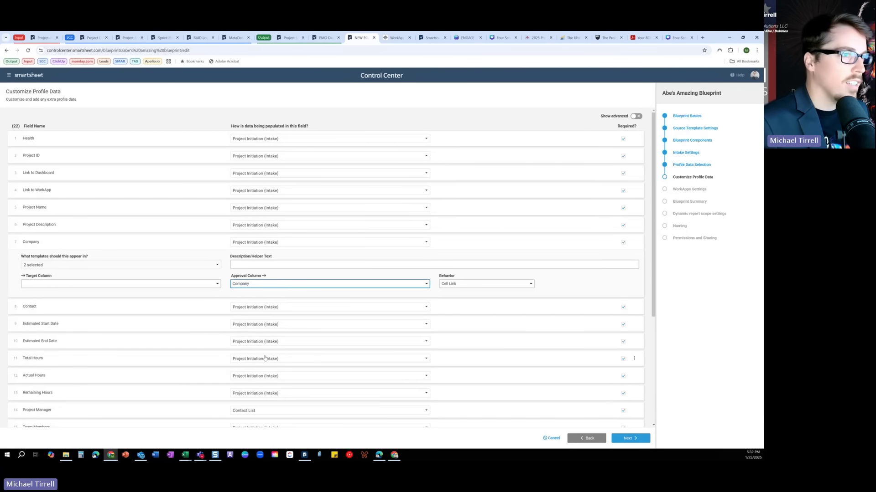
Populate the Phase field from Project Initiation (Intake), map its approval column to Phase, and collapse its advanced settings.
scroll(473, 289, "down", 3)
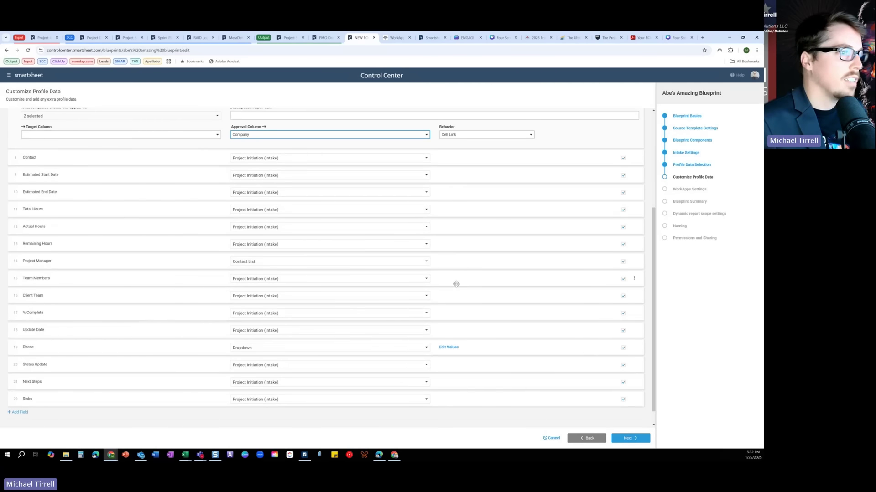
left_click(634, 348)
left_click(634, 348)
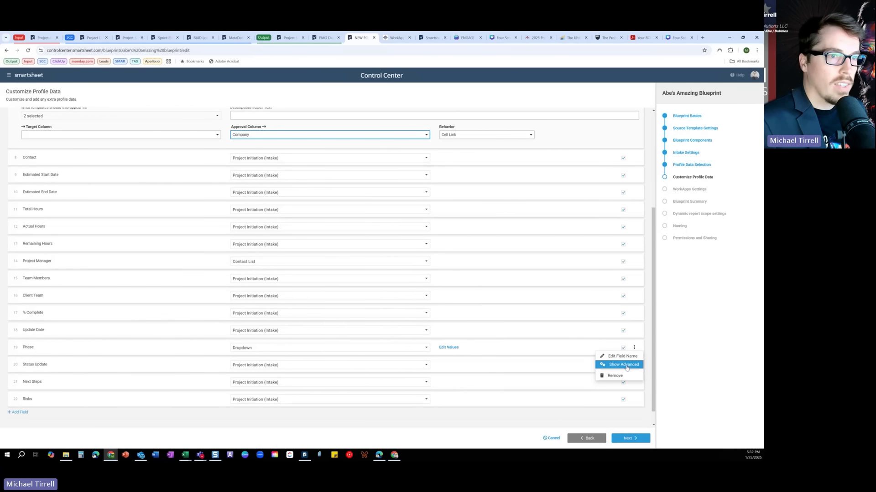
left_click(620, 365)
left_click(320, 349)
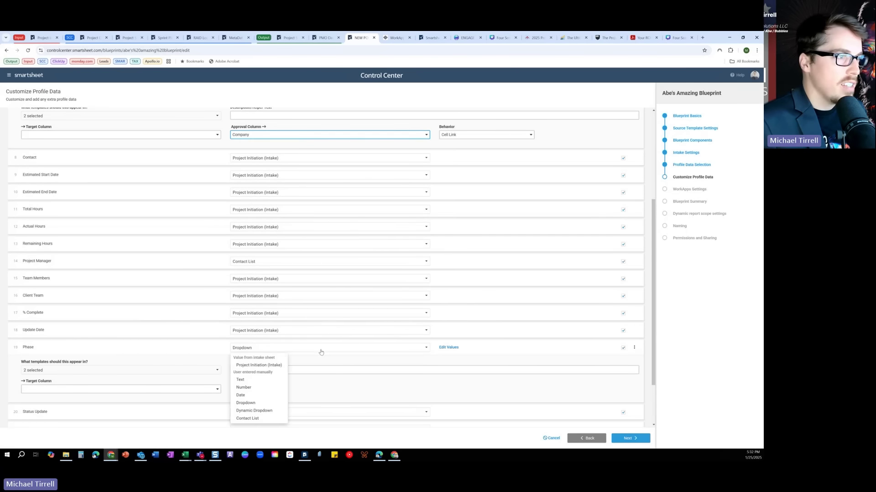
left_click(291, 364)
left_click(295, 390)
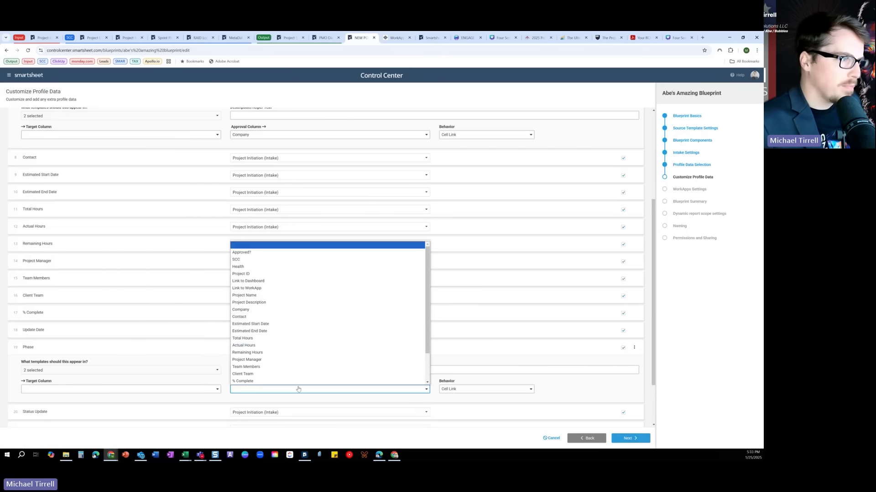
scroll(276, 320, "down", 2)
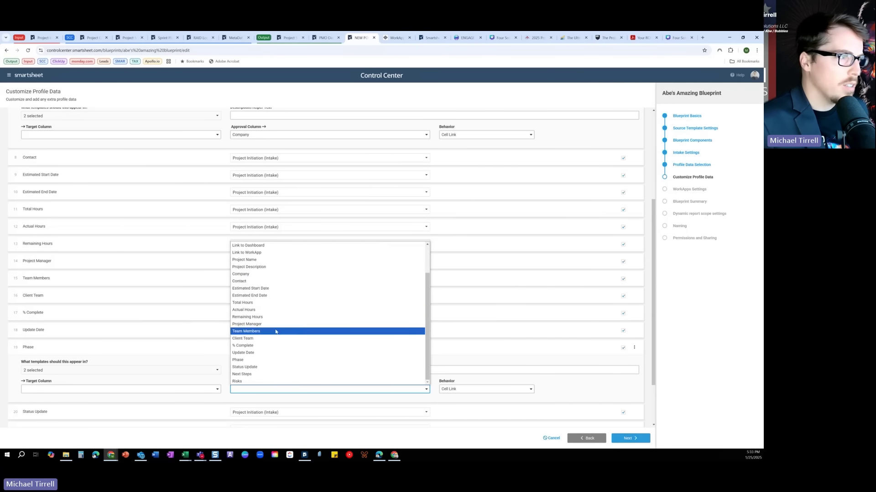
left_click(287, 363)
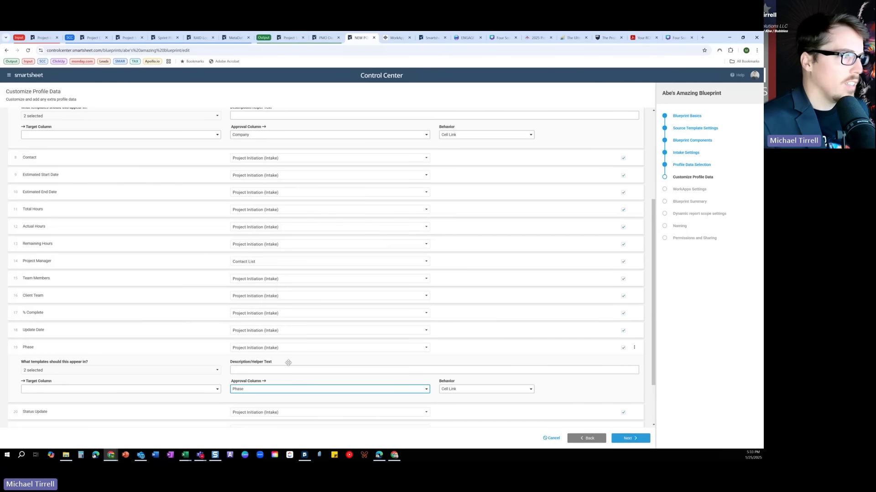
left_click(634, 348)
left_click(615, 363)
Review how the profile data fields are populated and continue to WorkApps Settings.
scroll(441, 365, "down", 1)
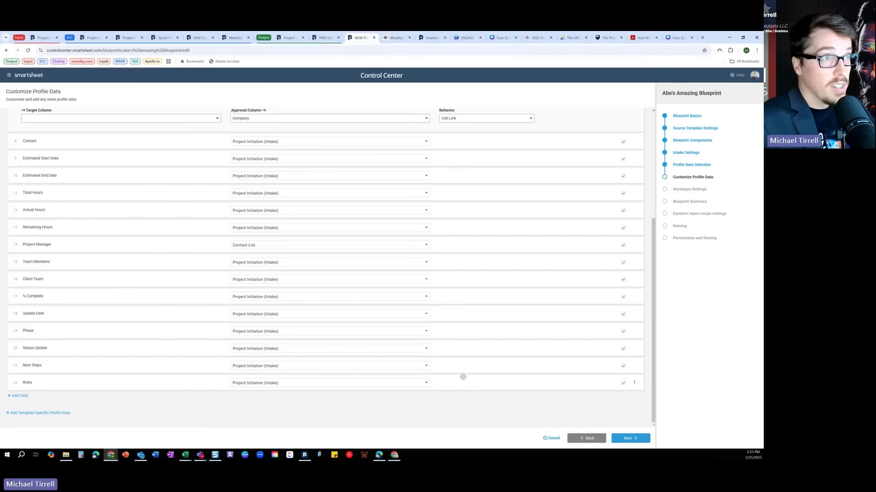
scroll(463, 377, "up", 3)
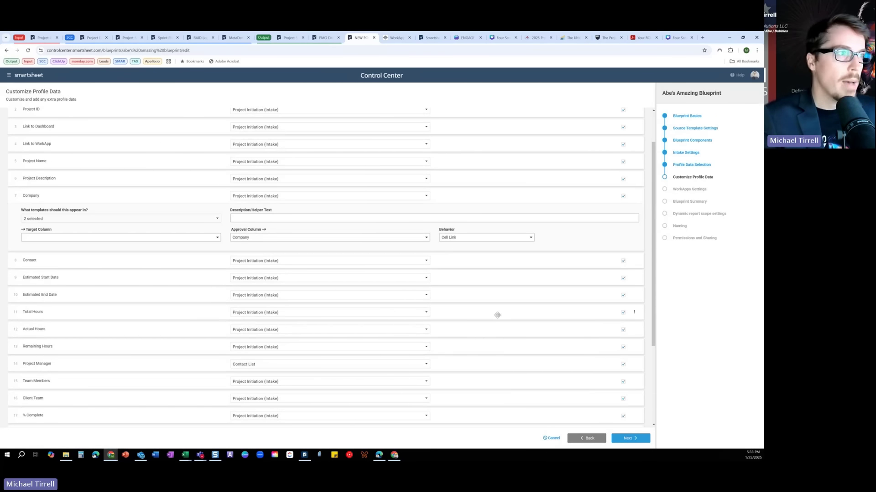
scroll(467, 390, "up", 1)
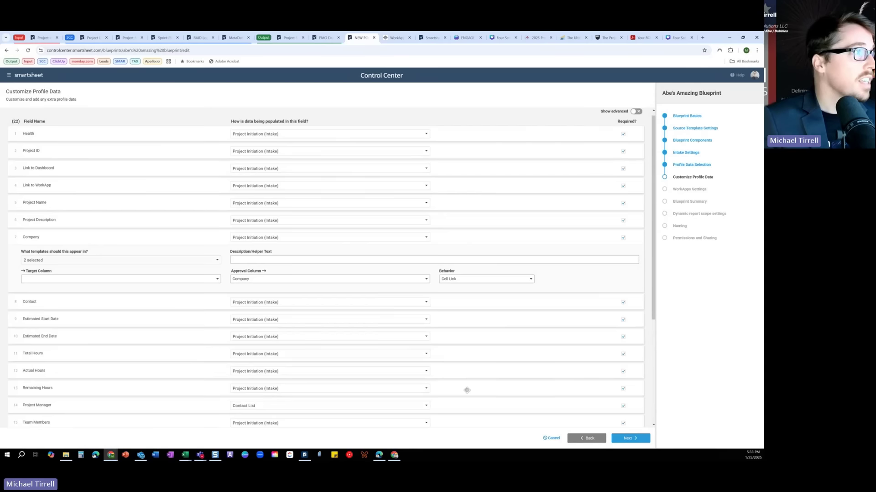
scroll(502, 399, "down", 2)
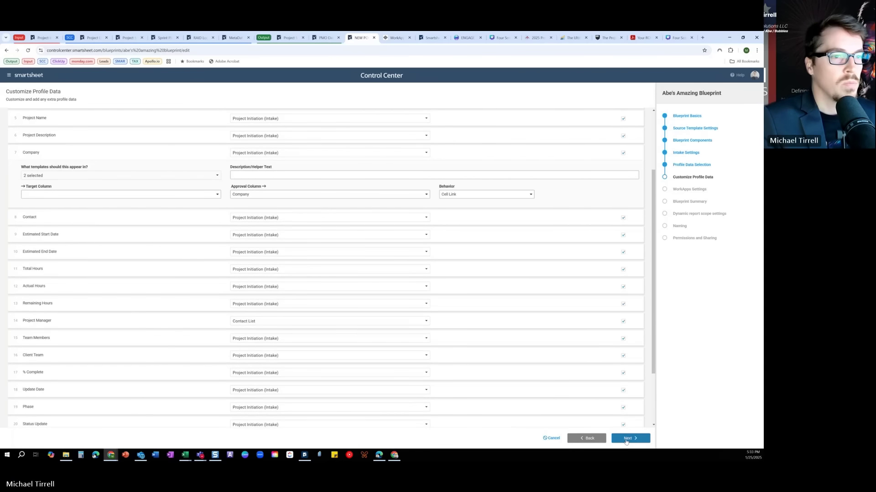
left_click(627, 438)
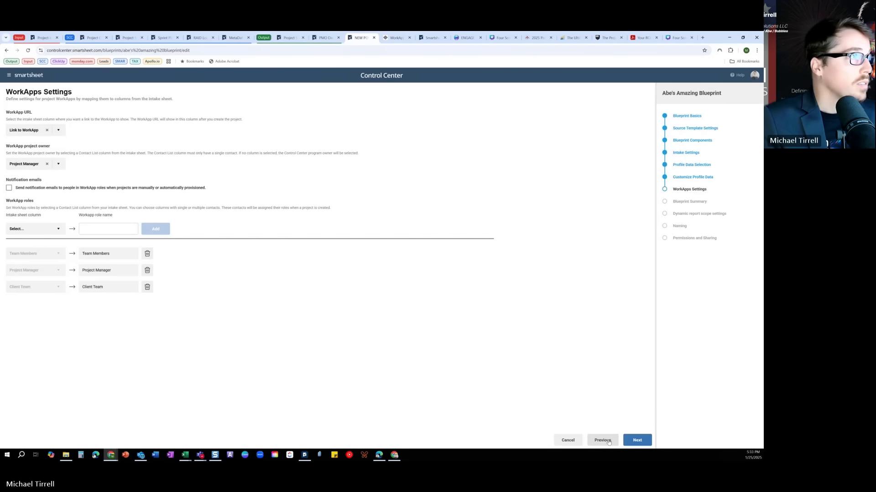
Insert a Symbols column named Health before the Source column in the Sprint Plan sheet, using red, yellow, green and gray balls.
left_click(163, 37)
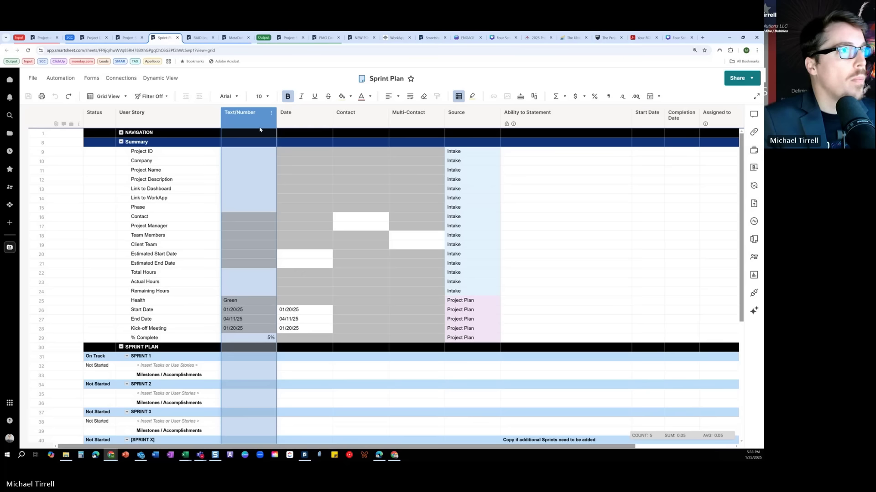
right_click(449, 122)
left_click(468, 134)
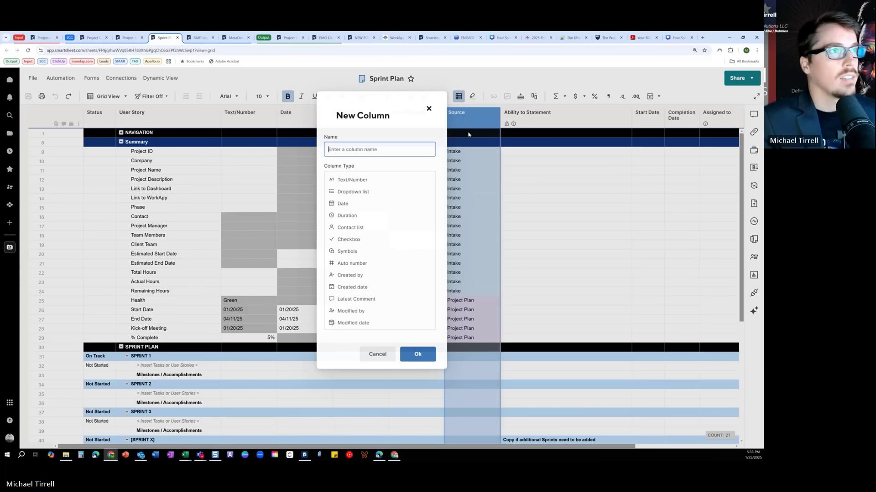
type("Hw")
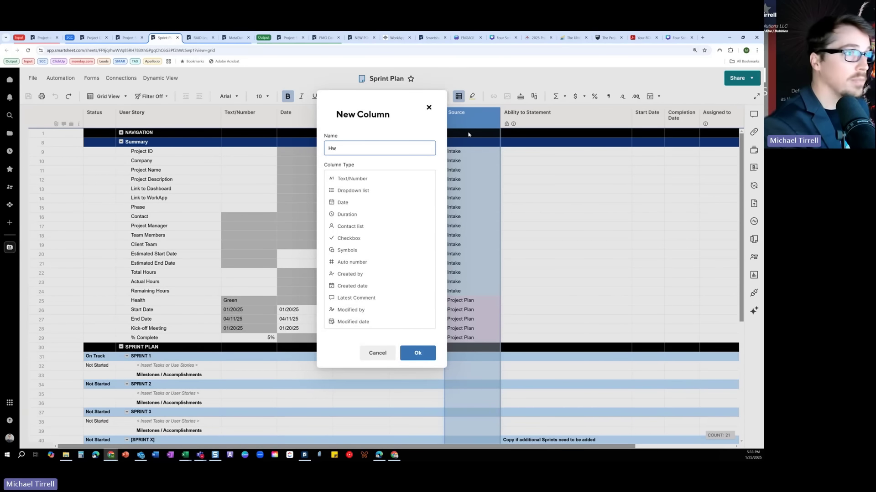
type("alth")
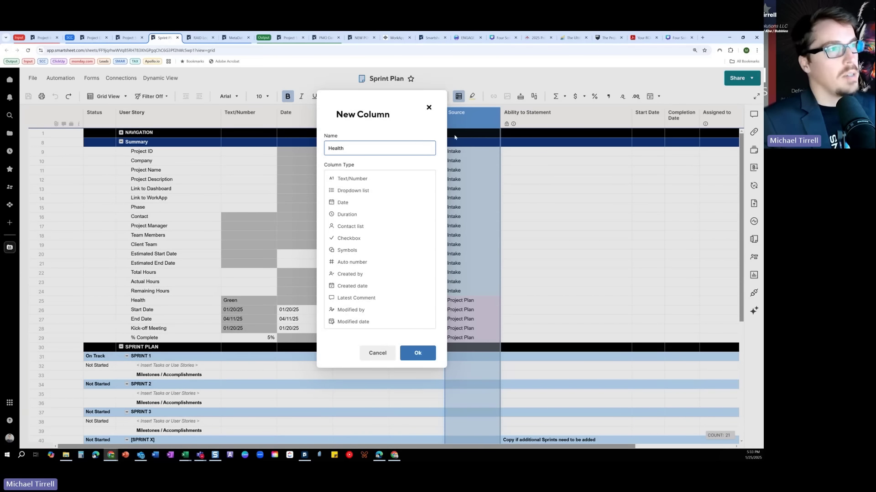
left_click(364, 250)
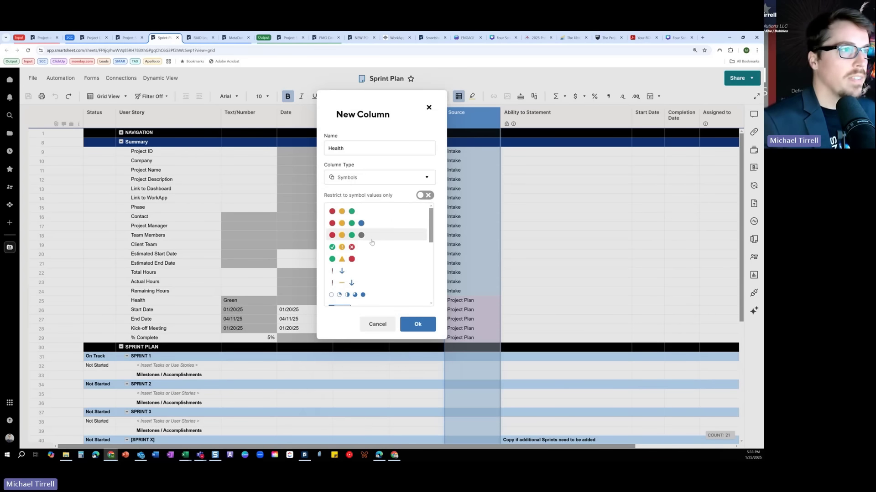
left_click(372, 240)
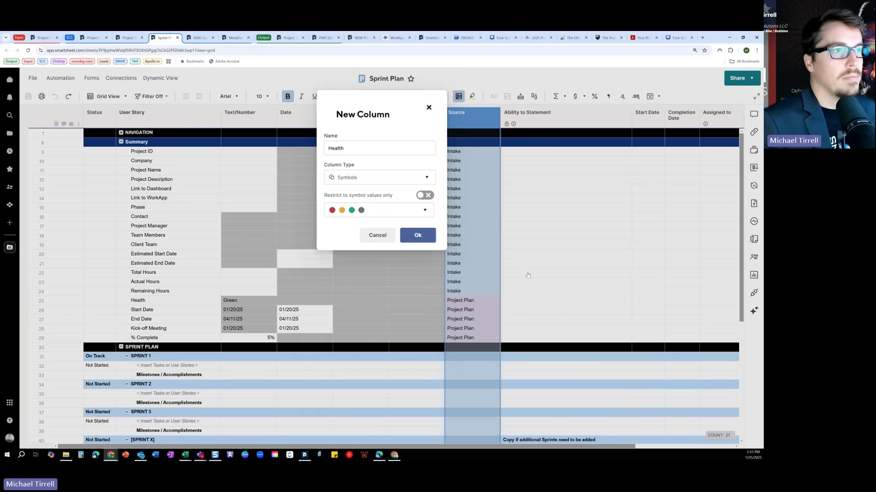
key("Return")
Shade the Health column gray across the summary rows from Project ID to % Complete, leaving the Health row's cell unshaded.
left_click(416, 152)
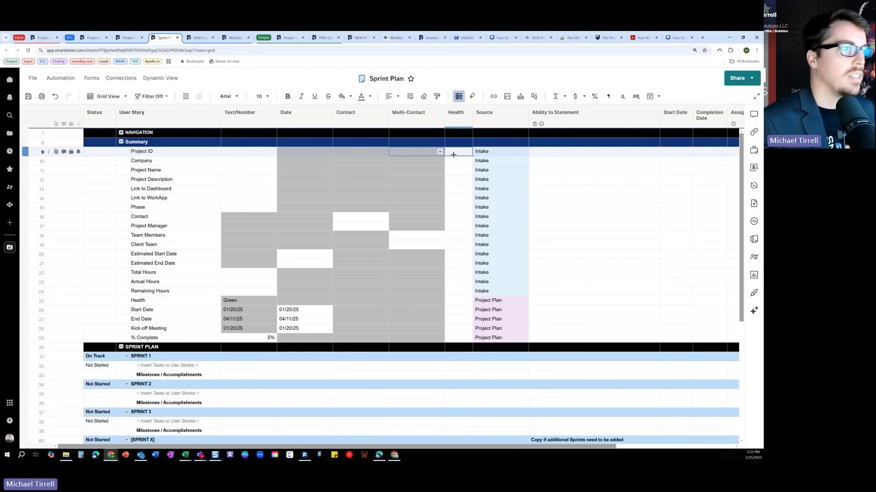
mouse_move(453, 154)
left_mouse_down()
mouse_move(472, 155)
mouse_move(467, 299)
mouse_move(444, 156)
mouse_move(461, 156)
mouse_move(469, 299)
mouse_move(449, 321)
mouse_move(472, 340)
mouse_move(457, 324)
mouse_move(464, 316)
mouse_move(465, 339)
left_mouse_up()
left_click(464, 310)
left_click(434, 311)
left_click(434, 311)
left_click(383, 312)
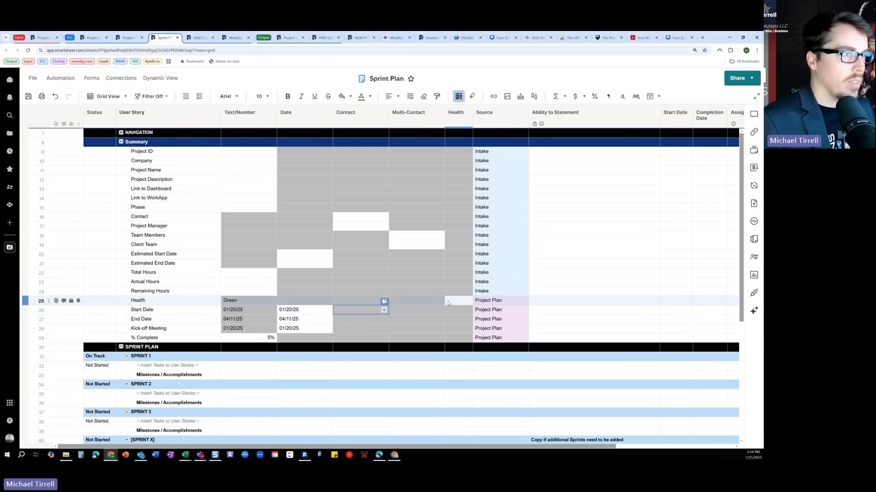
Enter a formula in the Health row's Text/Number cell that references its Health column cell, and save the sheet.
left_click(452, 301)
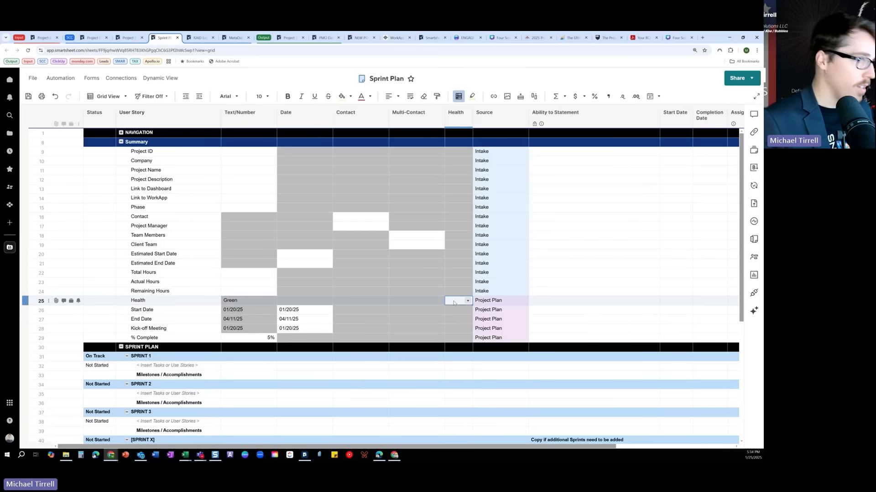
type("=")
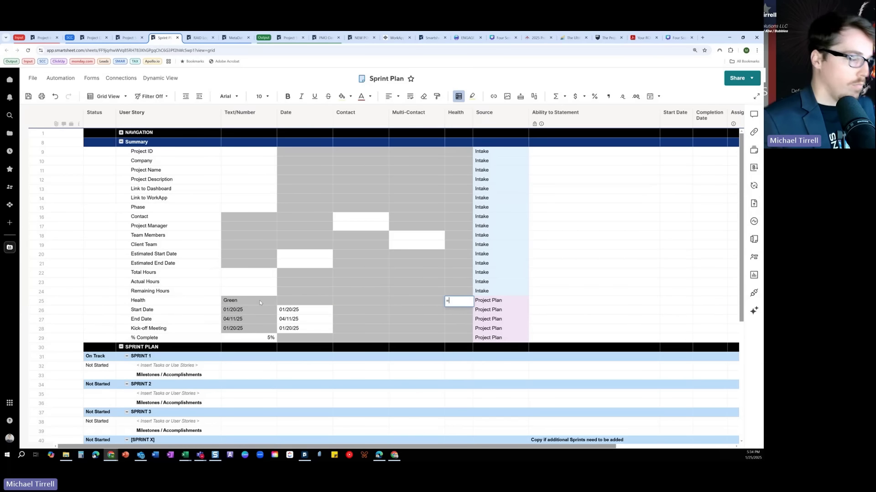
left_click(260, 303)
type("=")
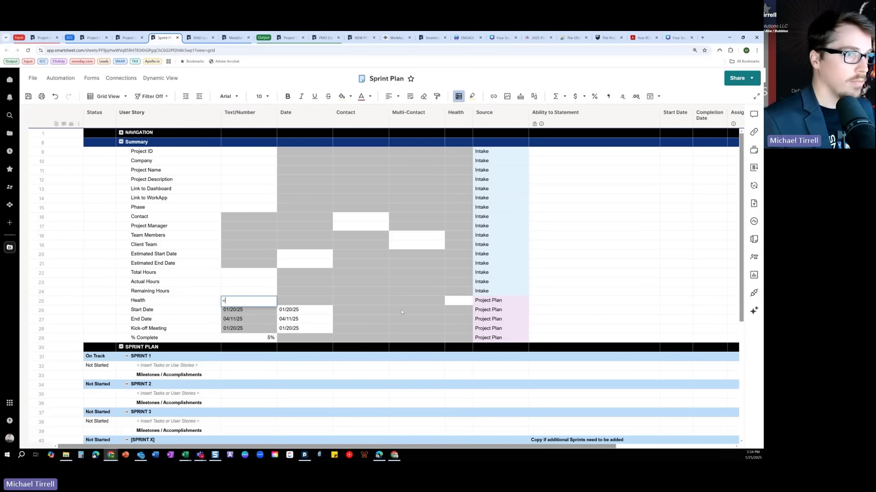
left_click(456, 301)
key("Return")
left_click(418, 282)
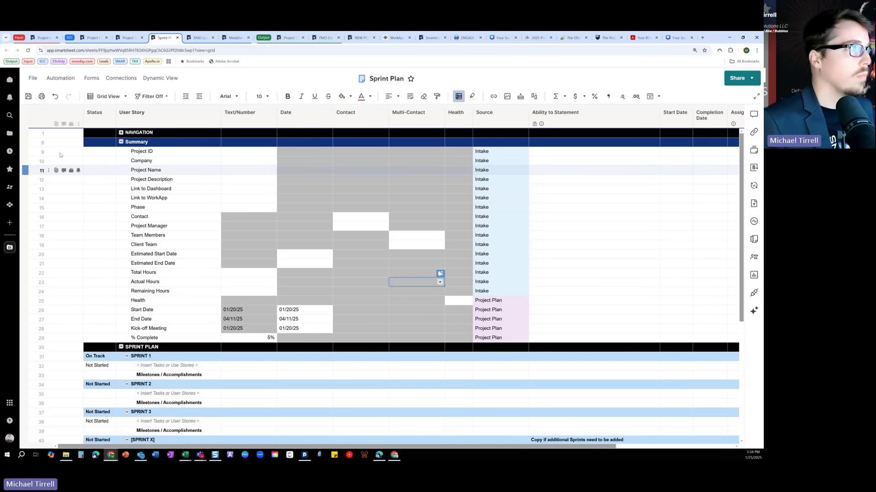
left_click(28, 97)
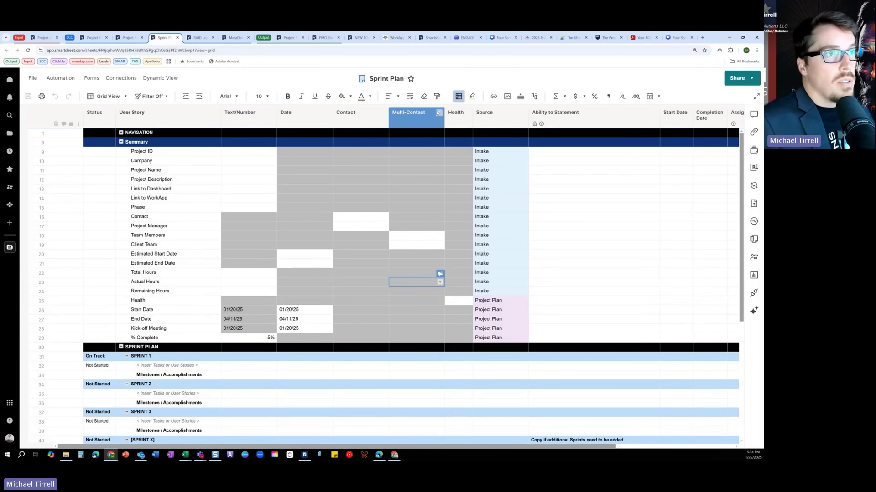
left_click(459, 301)
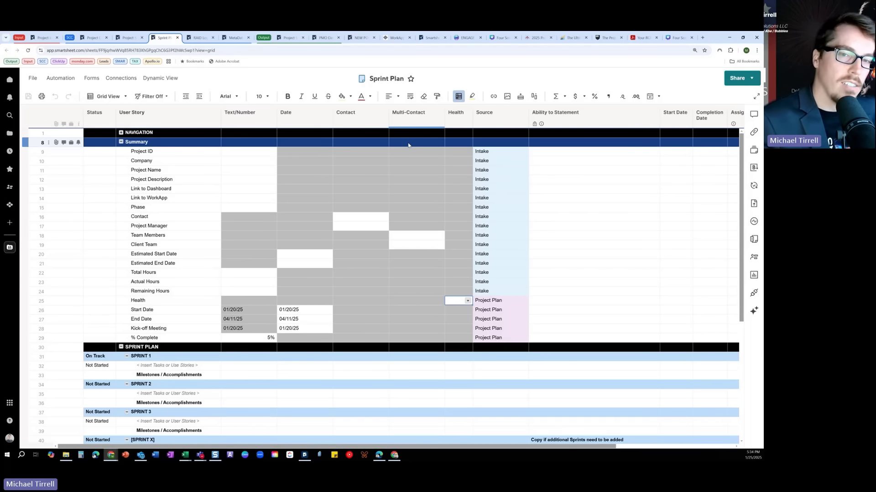
Return to the blueprint editor and move on from WorkApps Settings to the Blueprint Summary page.
left_click(360, 37)
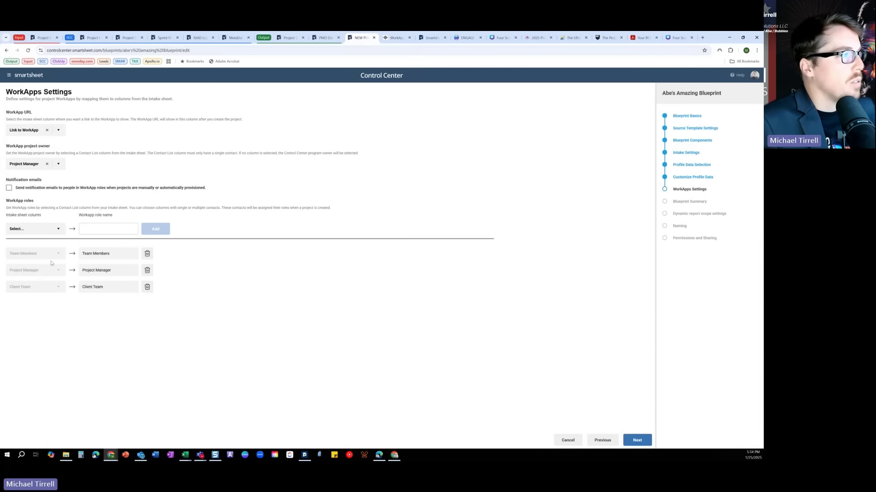
left_click(646, 440)
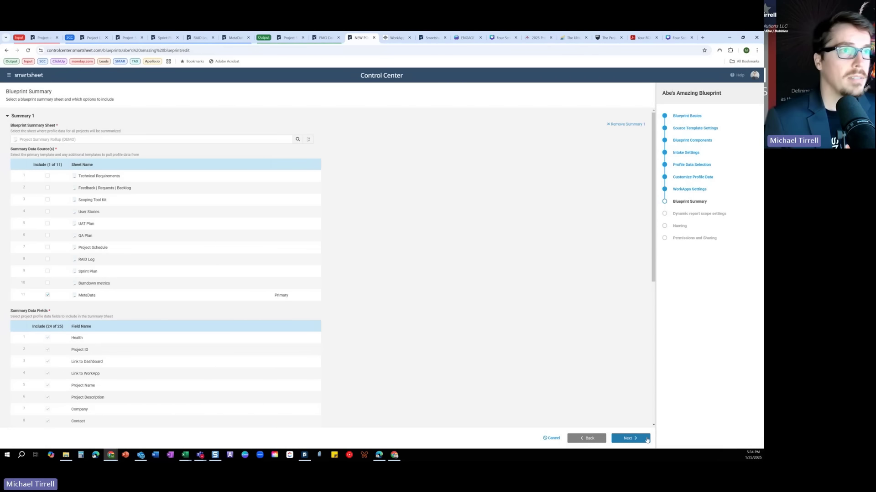
left_click(646, 439)
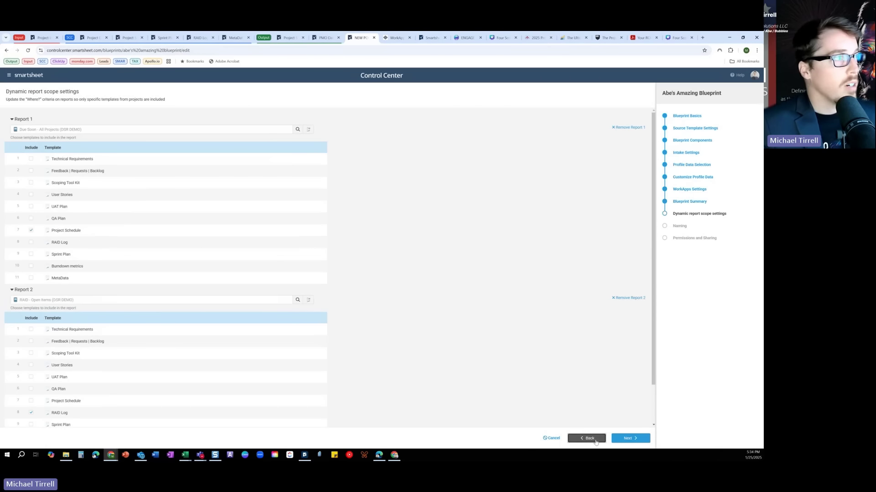
left_click(587, 438)
Review the summary data fields and the Intake Summary fields without changing them, and continue to Dynamic report scope settings.
scroll(251, 255, "down", 4)
scroll(255, 260, "down", 2)
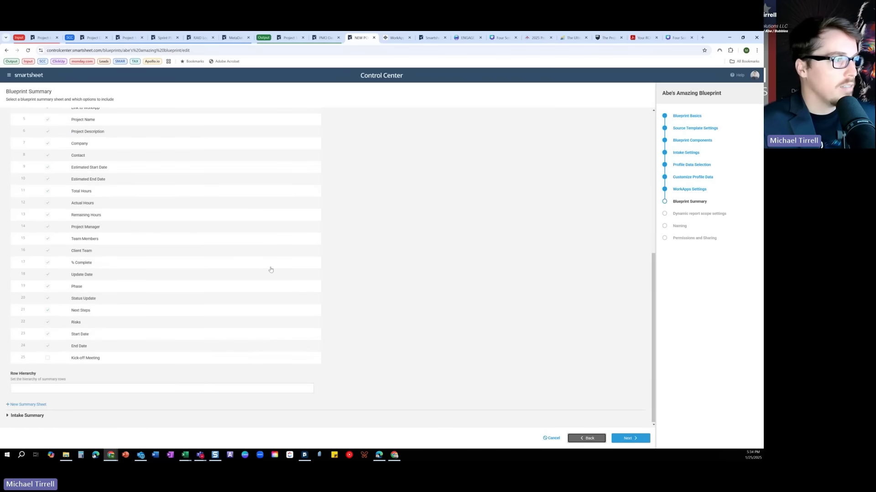
left_click(40, 415)
left_click(101, 408)
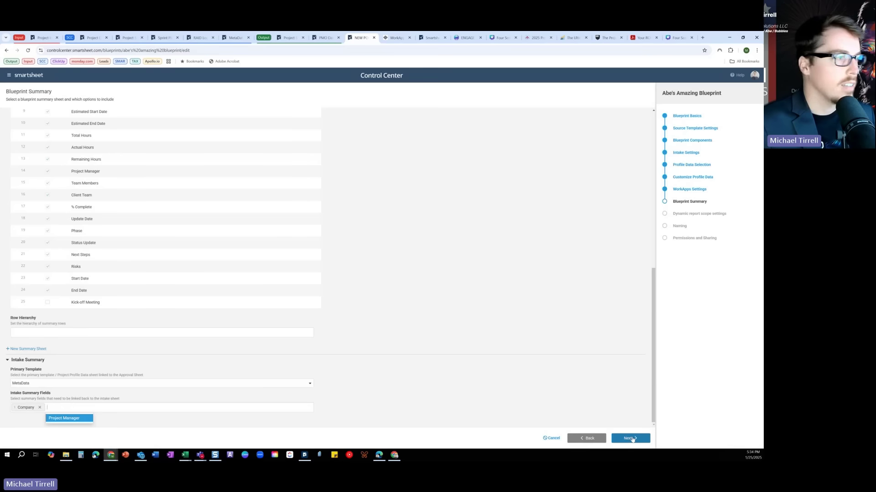
left_click(632, 438)
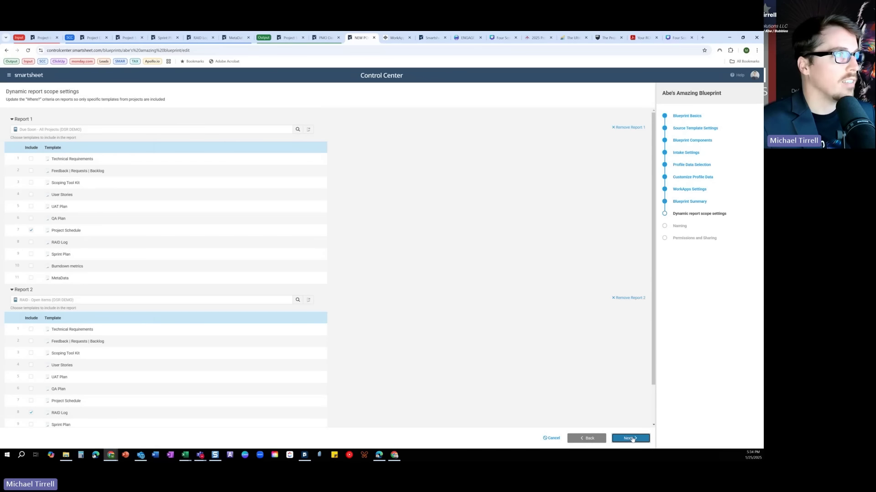
Continue past the dynamic report scope and naming settings, and save the blueprint with its existing permissions and sharing.
left_click(632, 438)
left_click(632, 438)
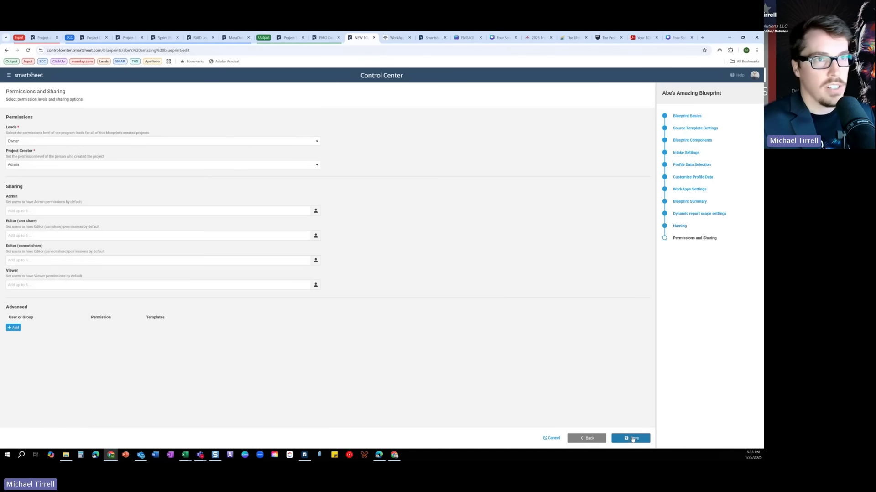
left_click(632, 438)
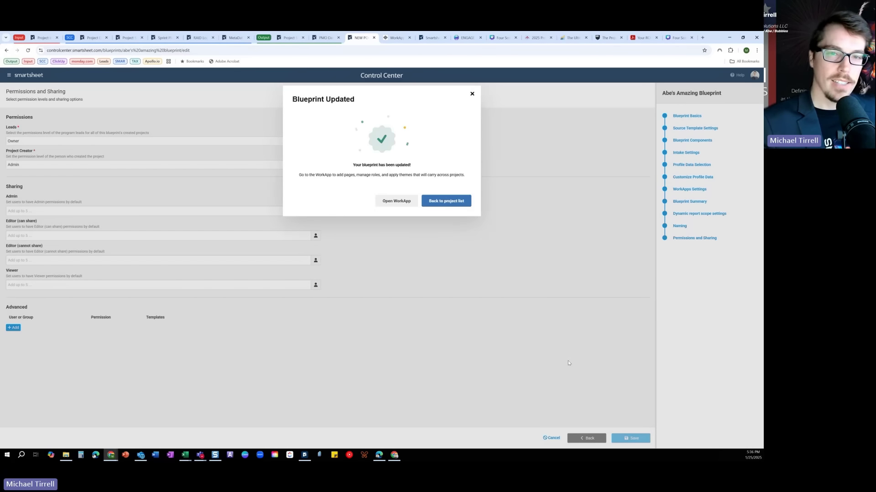
Return to the project list and reopen Abe's Amazing Blueprint for editing from the program's blueprints.
left_click(456, 204)
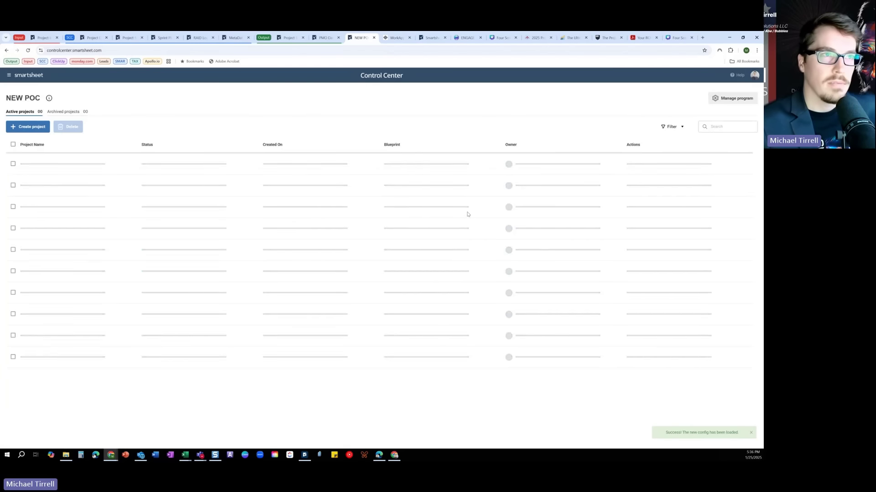
left_click(707, 101)
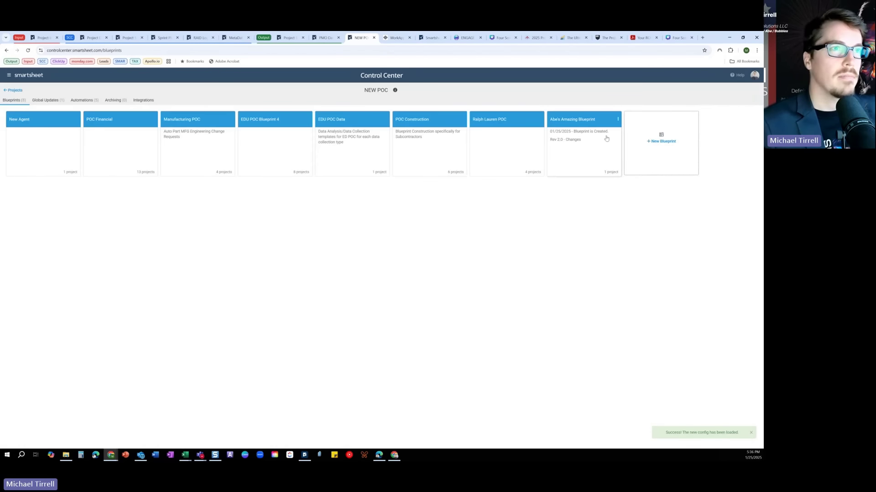
left_click(572, 144)
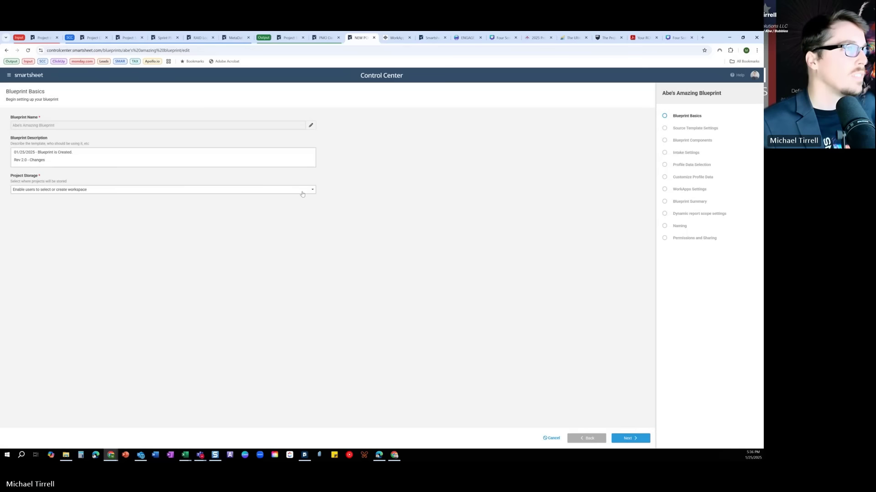
Set the blueprint's project storage to a preselected workspace and choose Abe's Amazing Workspace.
left_click(302, 194)
left_click(158, 209)
left_click(152, 203)
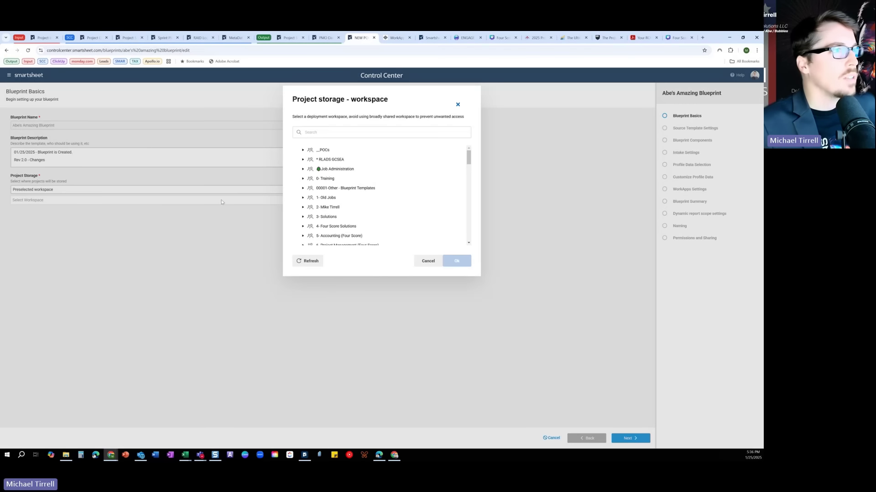
scroll(350, 183, "down", 3)
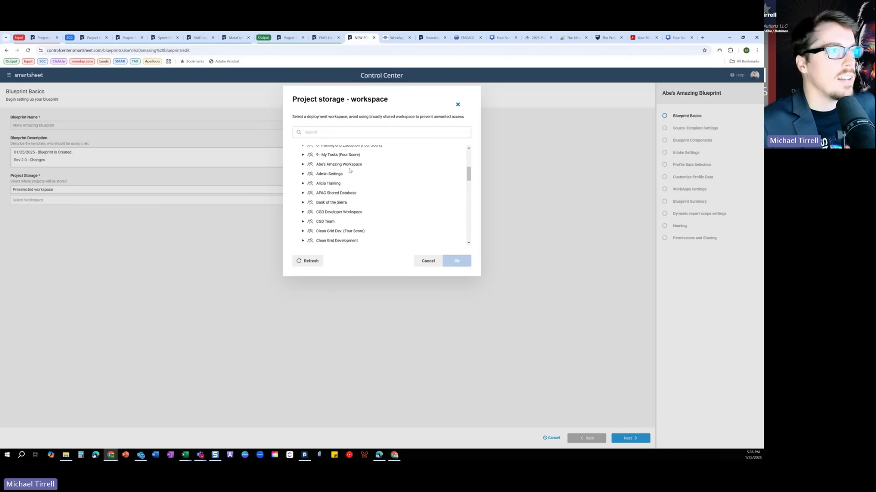
left_click(349, 165)
left_click(457, 261)
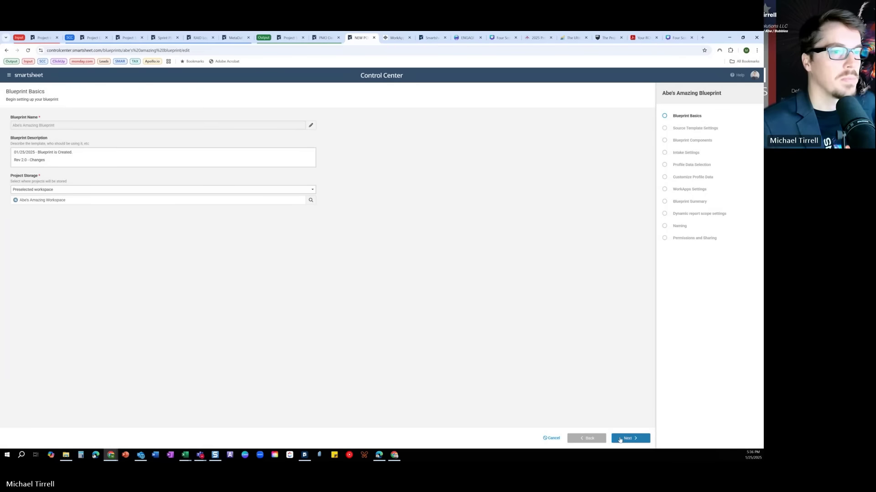
Move on from Blueprint Basics to the Customize Profile Data page, leaving the settings in between as they are.
left_click(624, 438)
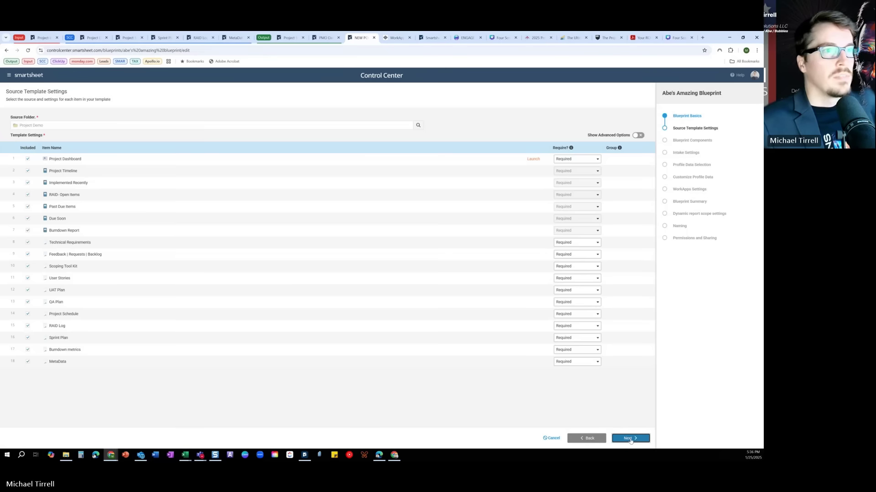
left_click(630, 439)
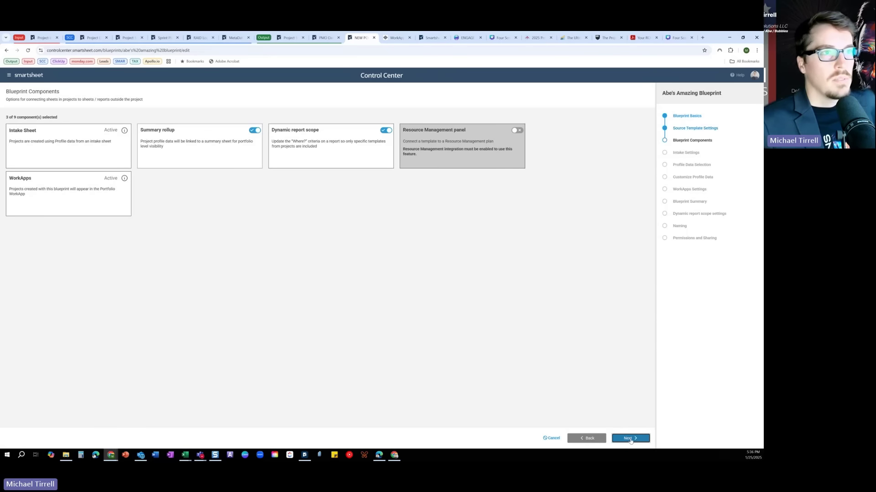
left_click(630, 439)
left_click(630, 440)
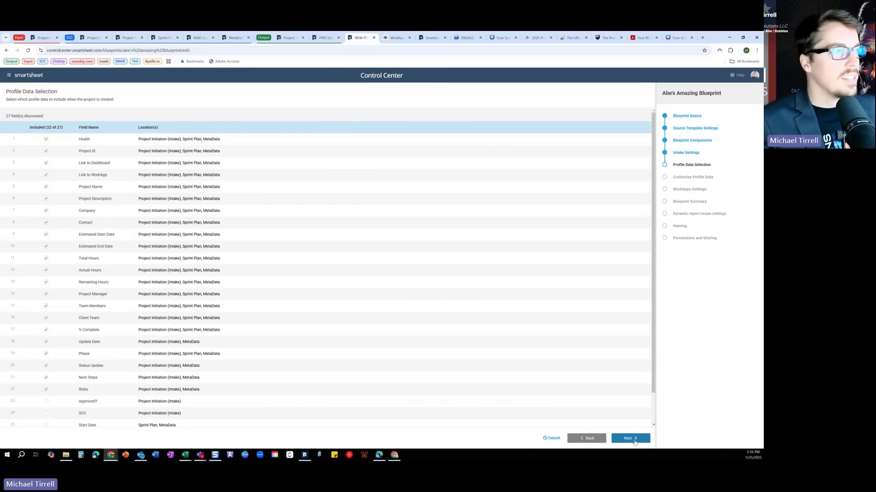
left_click(634, 441)
left_click(632, 441)
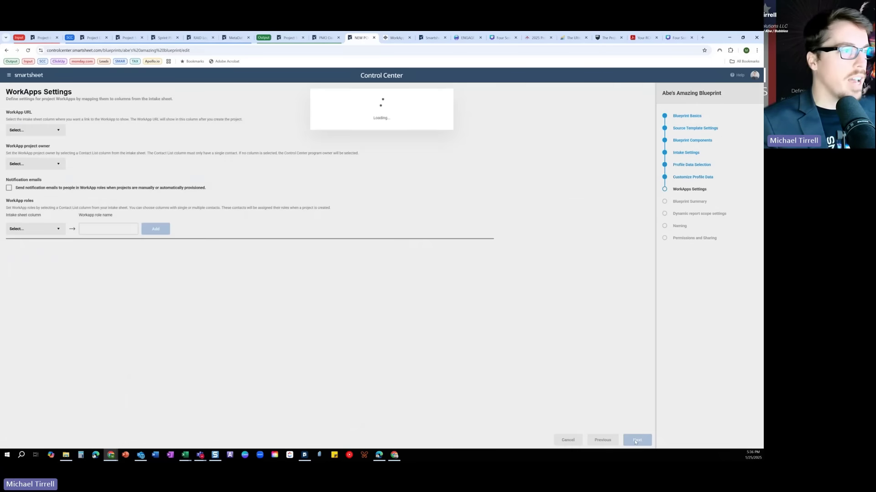
left_click(603, 440)
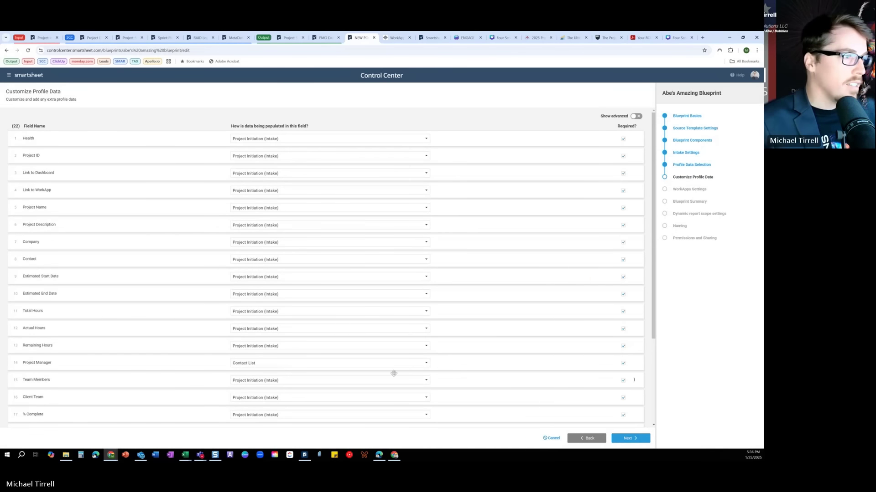
Populate the Project Manager profile field from Project Initiation (Intake), with Project Manager as its approval column.
left_click(633, 363)
left_click(622, 379)
scroll(444, 361, "down", 2)
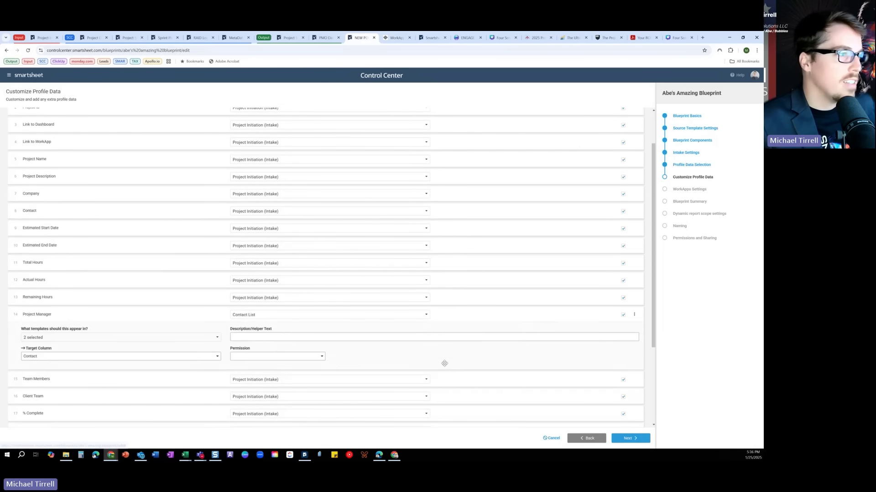
left_click(305, 276)
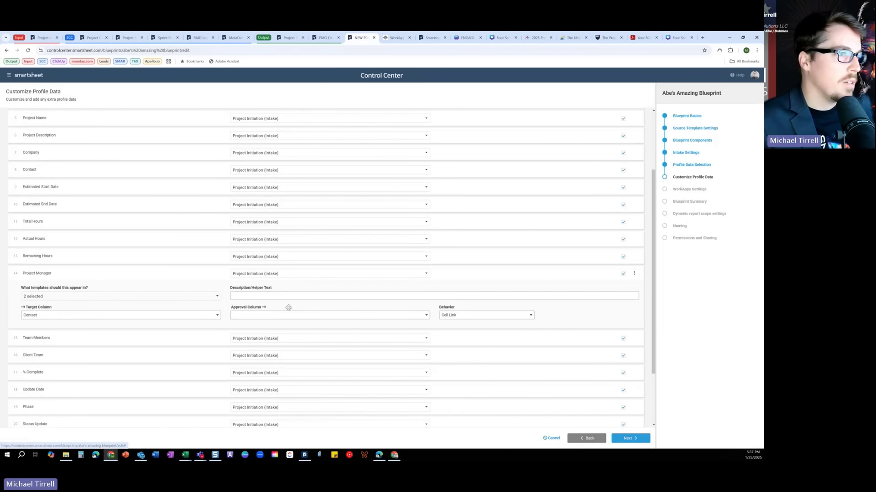
left_click(423, 316)
scroll(283, 274, "up", 1)
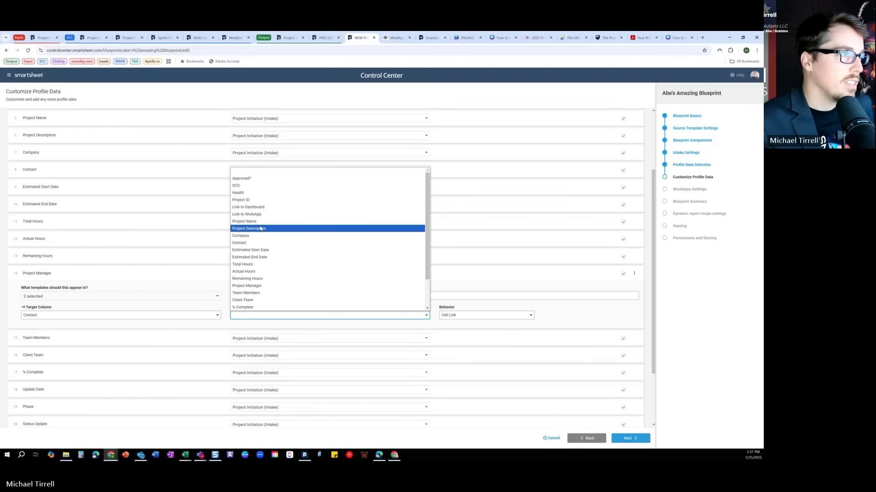
left_click(265, 285)
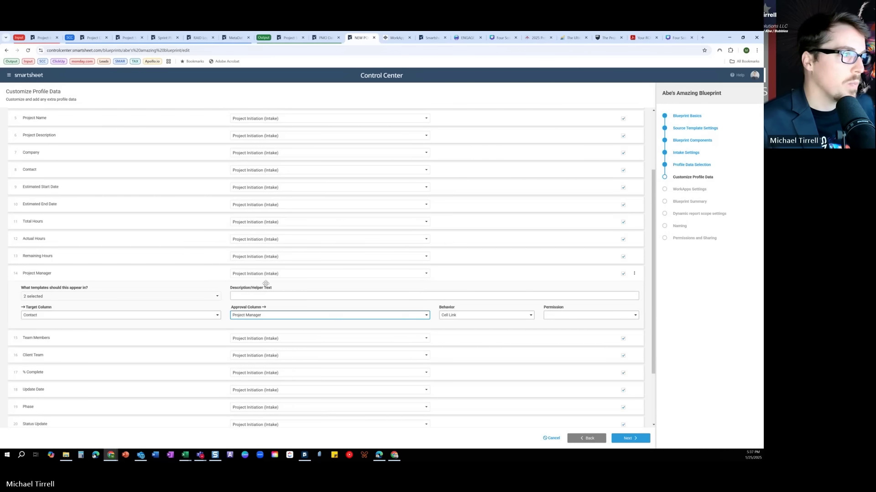
Complete the remaining setup pages of Abe's Amazing Blueprint with their existing settings, save the blueprint and return to the project list.
left_click(557, 319)
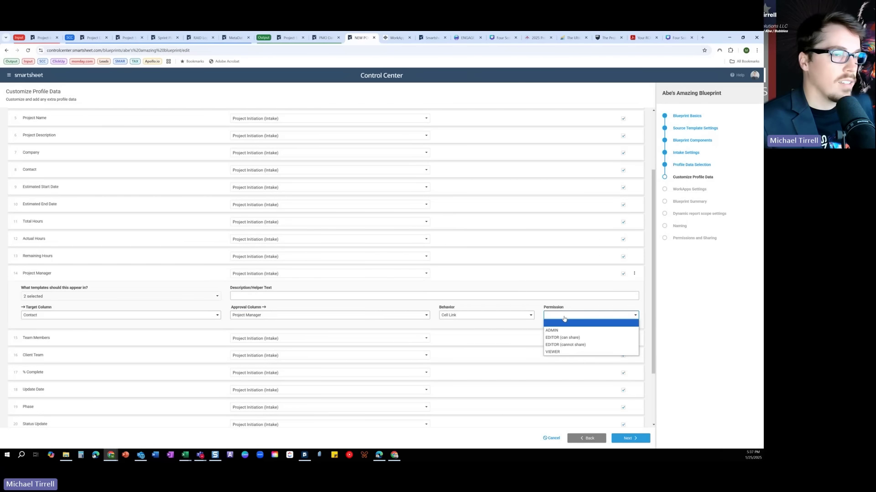
left_click_drag(515, 304, 400, 307)
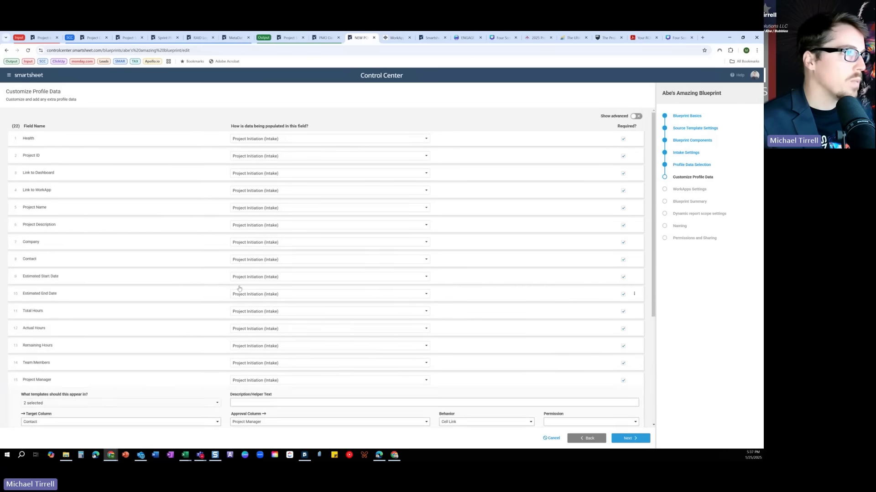
scroll(265, 288, "down", 4)
left_click(641, 442)
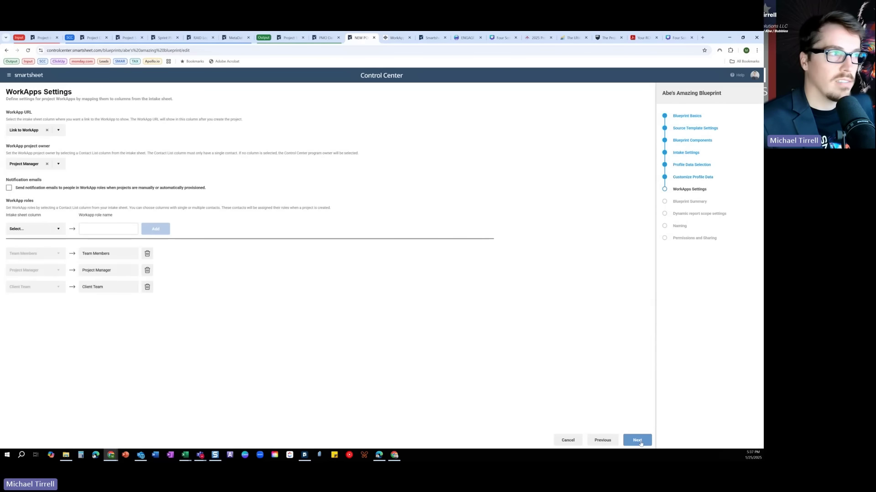
left_click(641, 441)
left_click(641, 441)
left_click(641, 441)
left_click(641, 442)
left_click(633, 439)
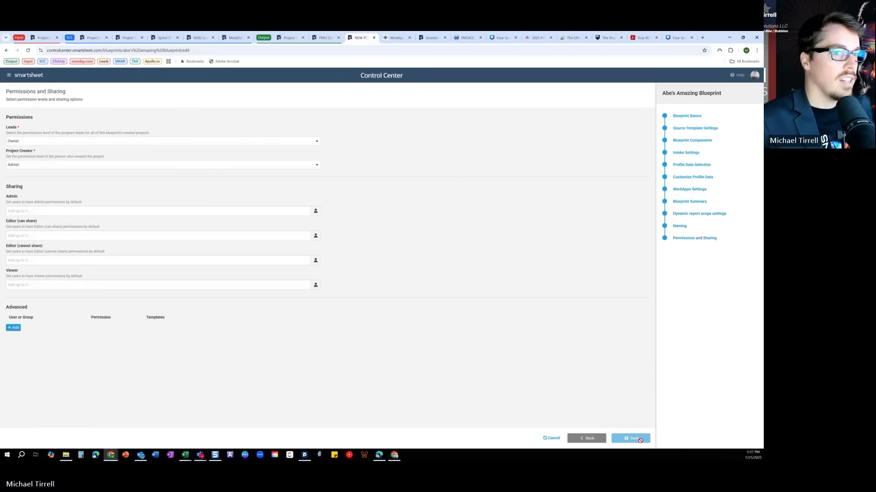
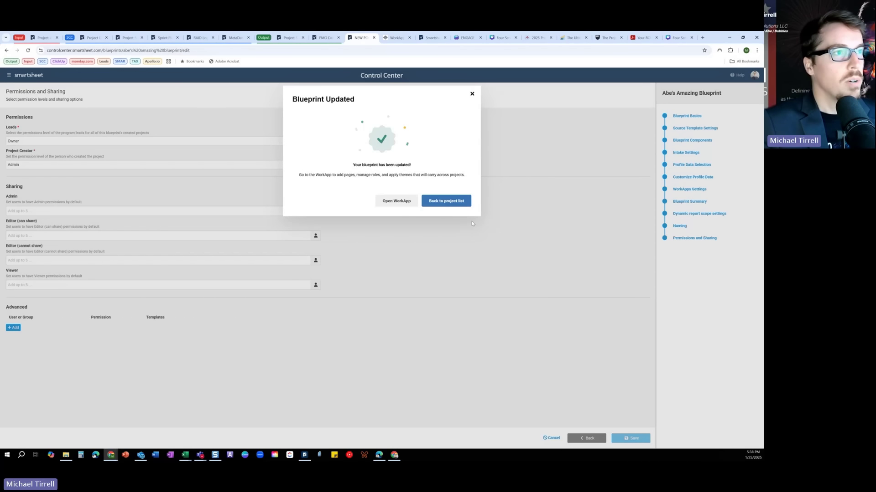
left_click(455, 204)
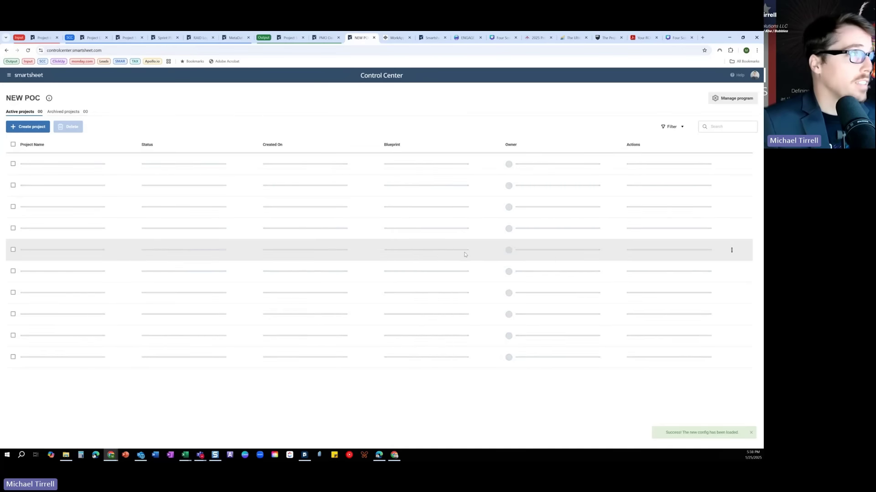
Review the required templates for a new project from Abe's Amazing Blueprint, without creating the project.
left_click(39, 130)
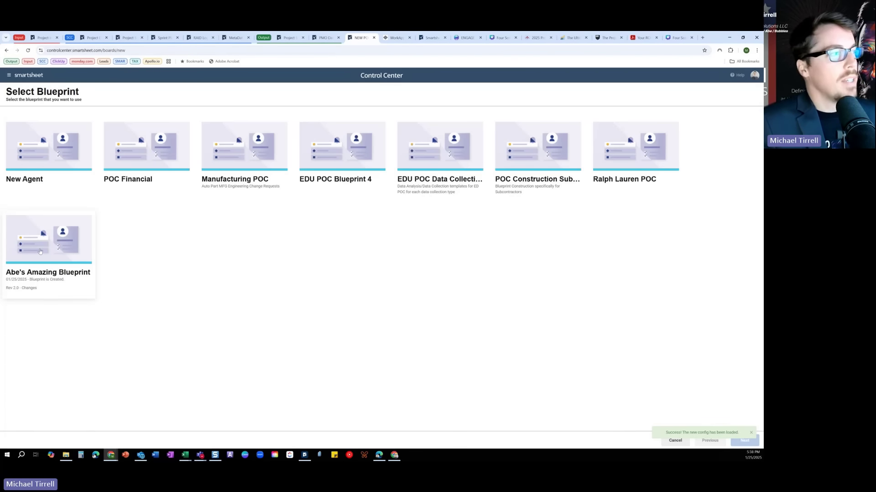
left_click(41, 252)
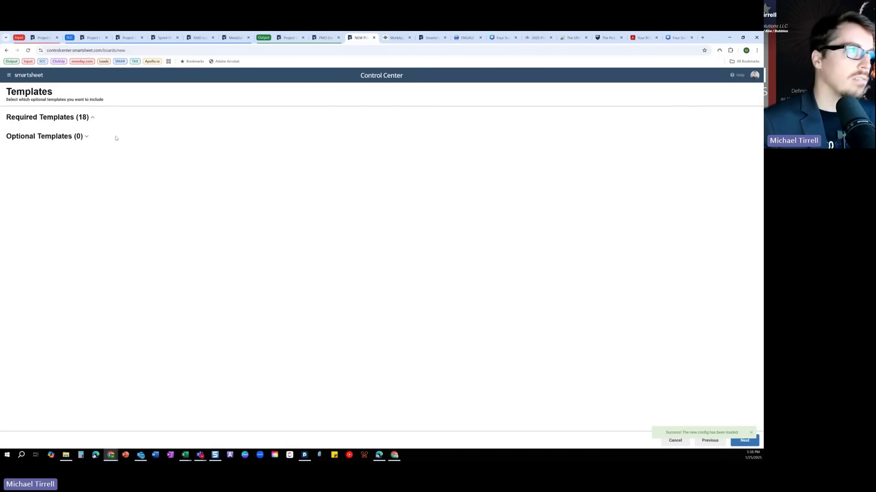
left_click(78, 118)
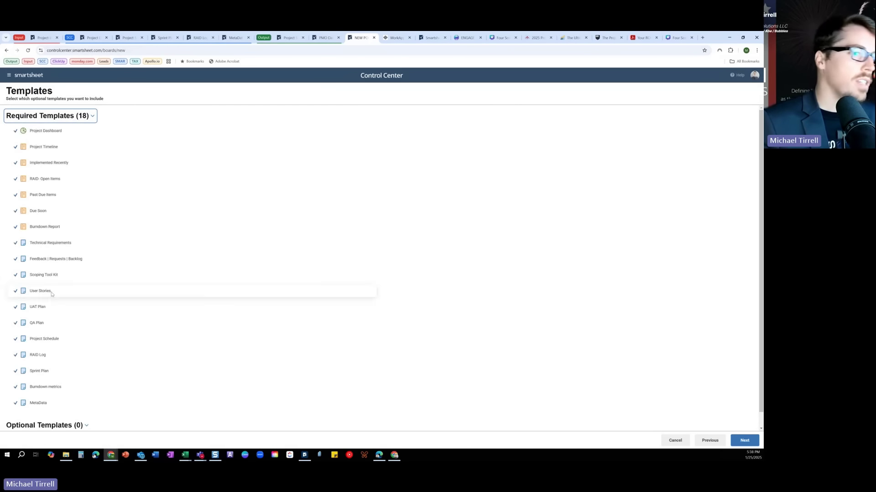
left_click(676, 441)
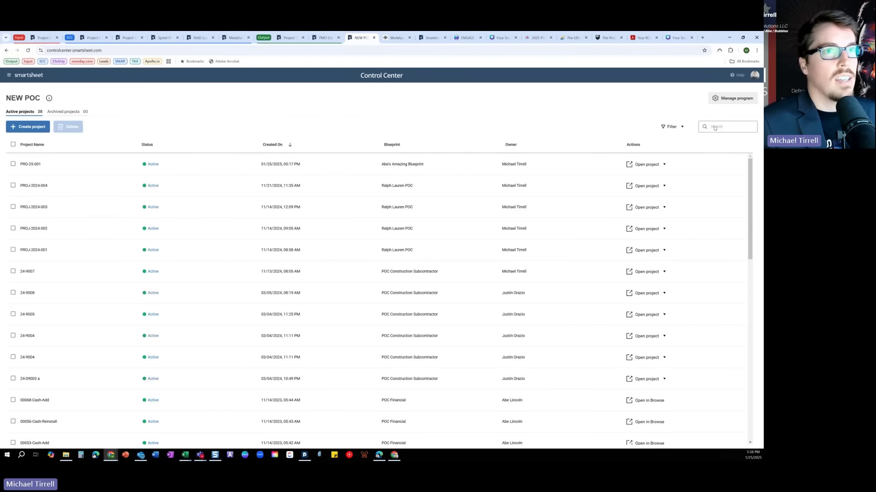
Create a new NEW POC program automation for Abe's Amazing Blueprint and open its logs.
left_click(726, 104)
left_click(82, 100)
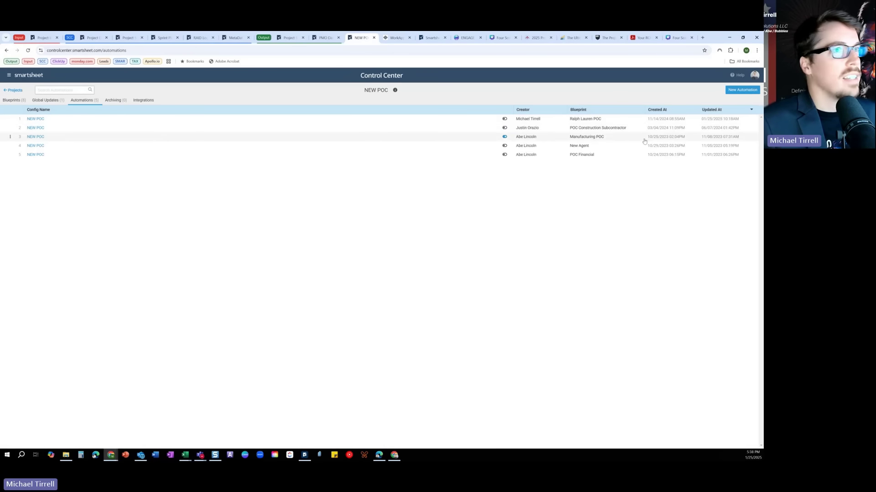
left_click(728, 96)
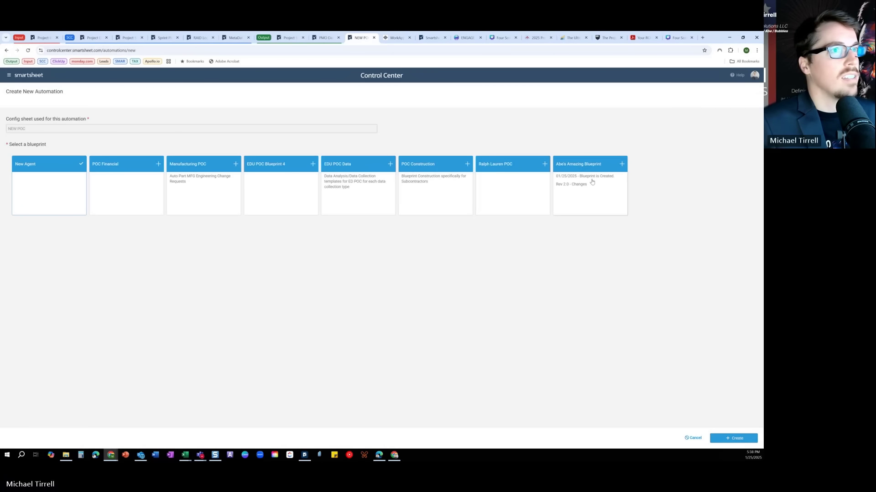
left_click(584, 200)
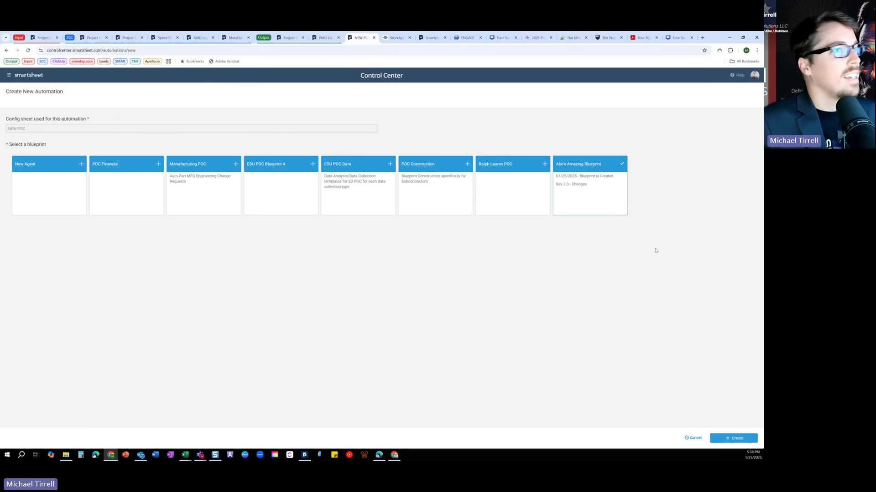
left_click(734, 438)
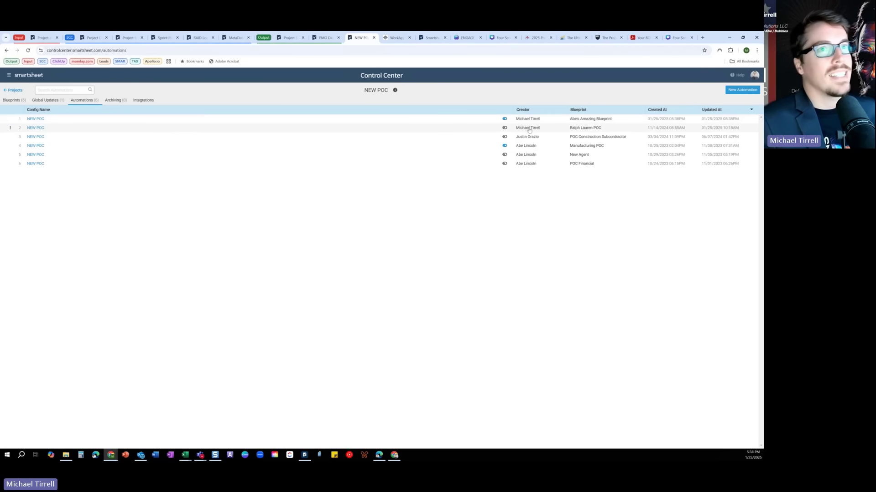
left_click(10, 118)
left_click(20, 127)
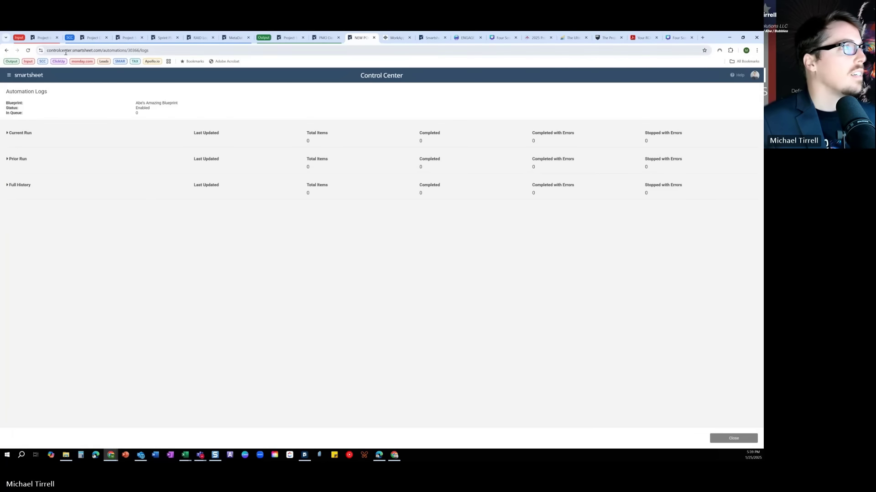
Clear and re-check the approval checkbox for PRO-25-002 in the Project Initiation (Intake) sheet, and save the sheet.
left_click(51, 38)
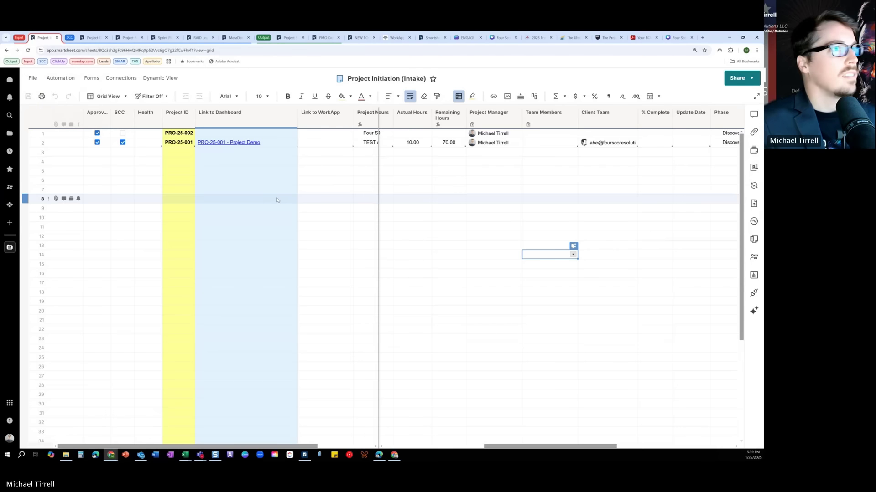
left_click(97, 133)
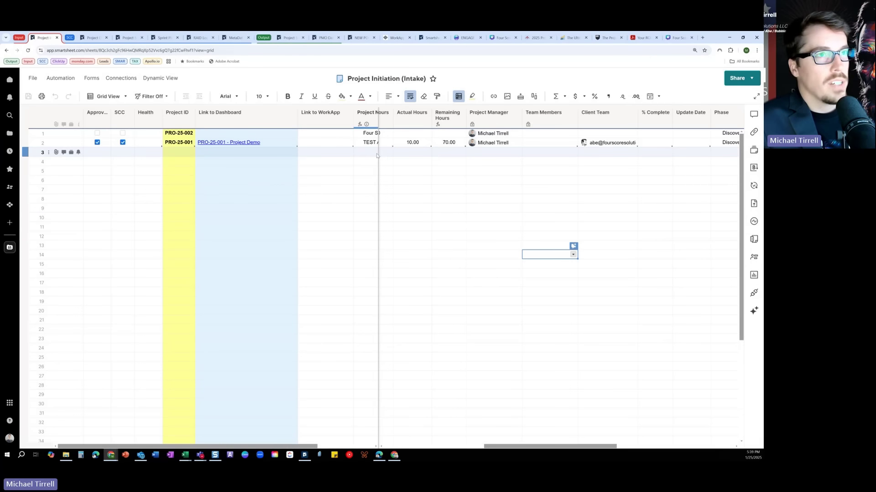
left_click(97, 133)
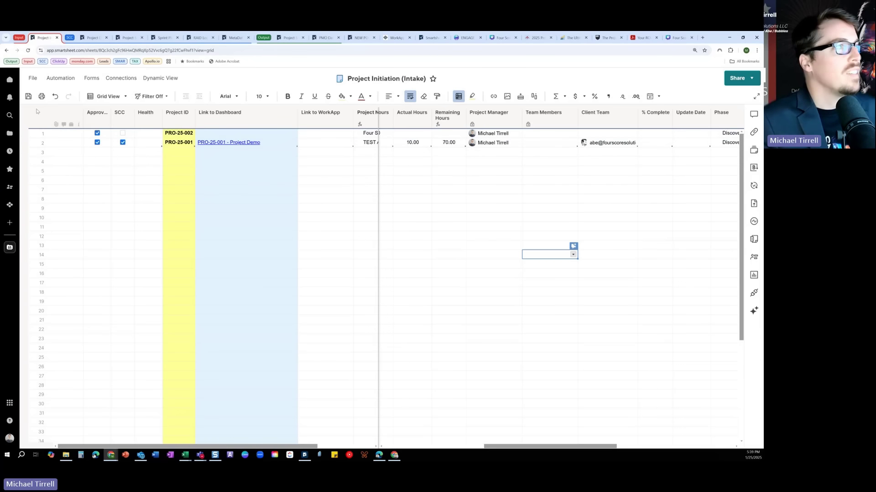
left_click(29, 98)
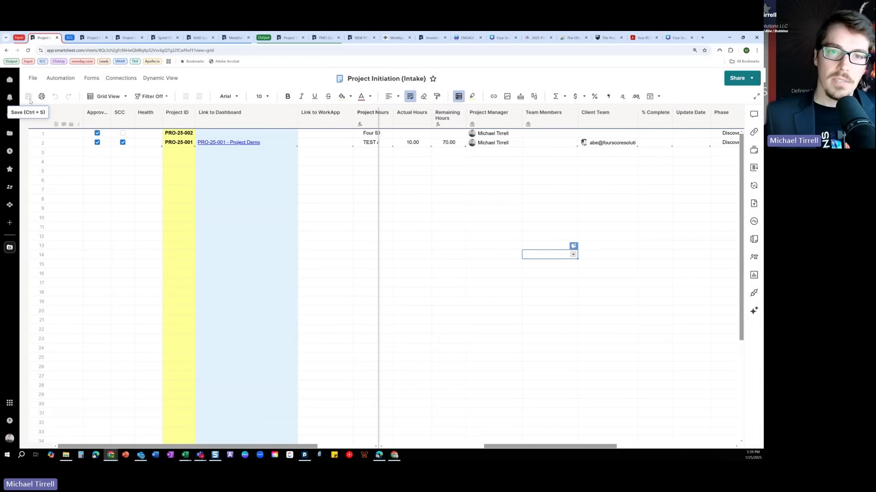
Examine the current and prior runs in the automation logs for Abe's Amazing Blueprint, reopening the logs to update them.
left_click(363, 39)
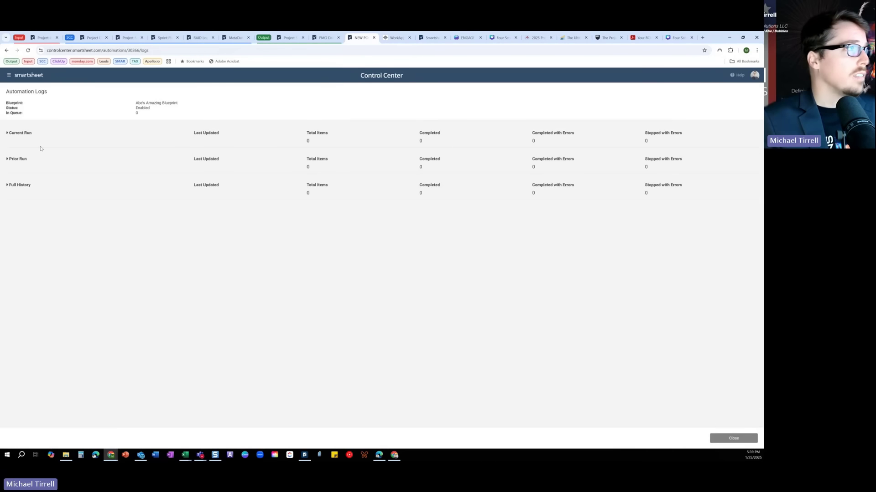
left_click(26, 135)
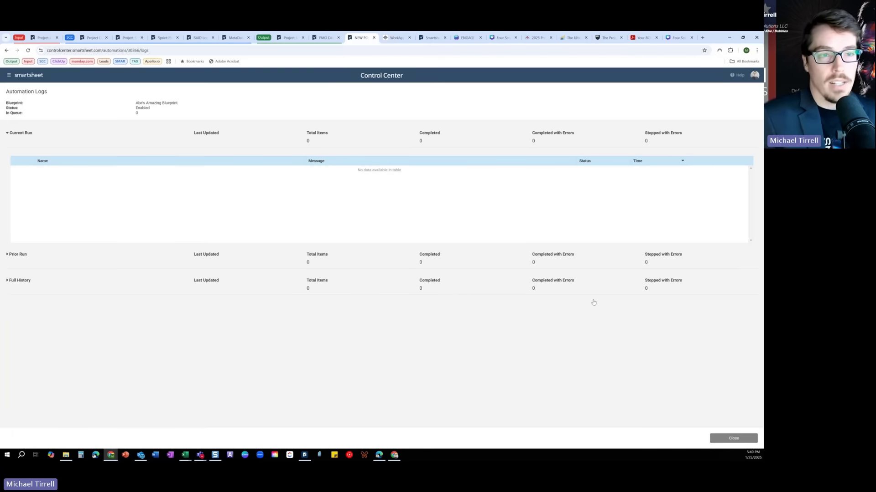
left_click(733, 438)
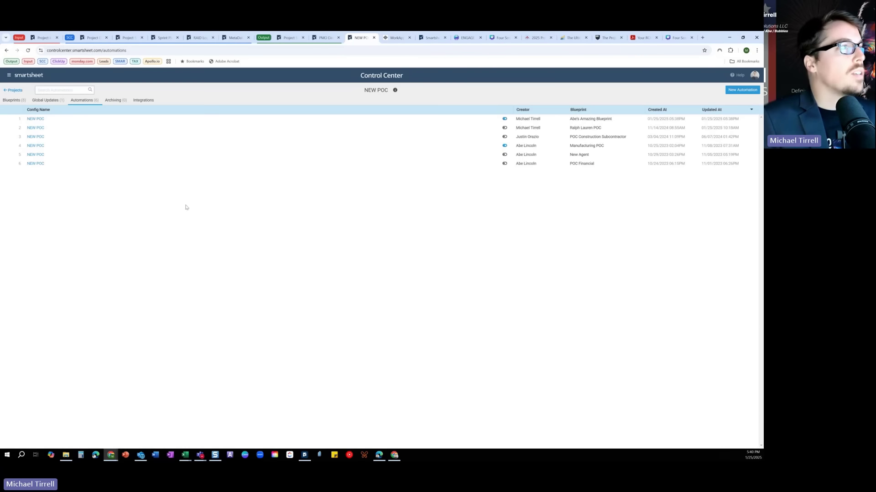
left_click(15, 120)
left_click(23, 126)
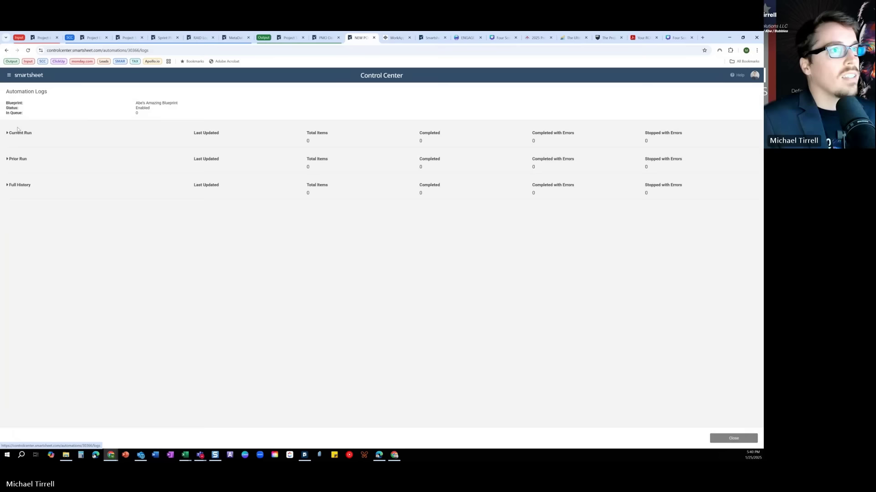
left_click(55, 138)
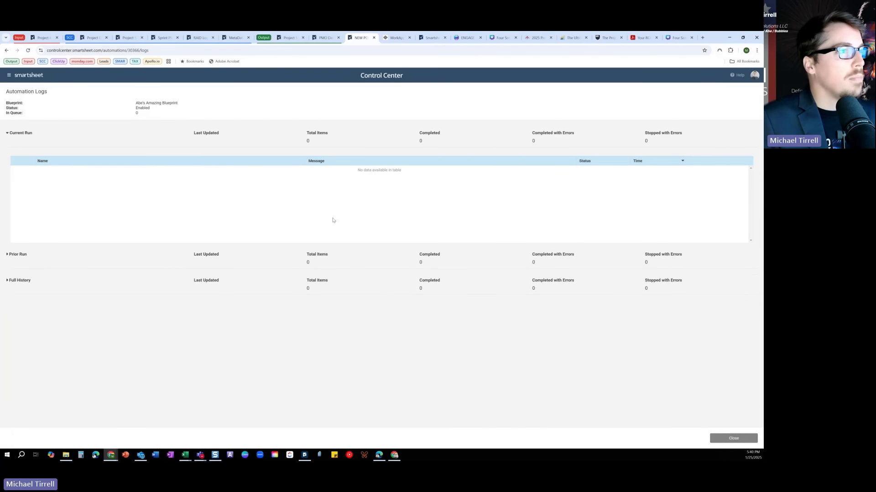
left_click(247, 256)
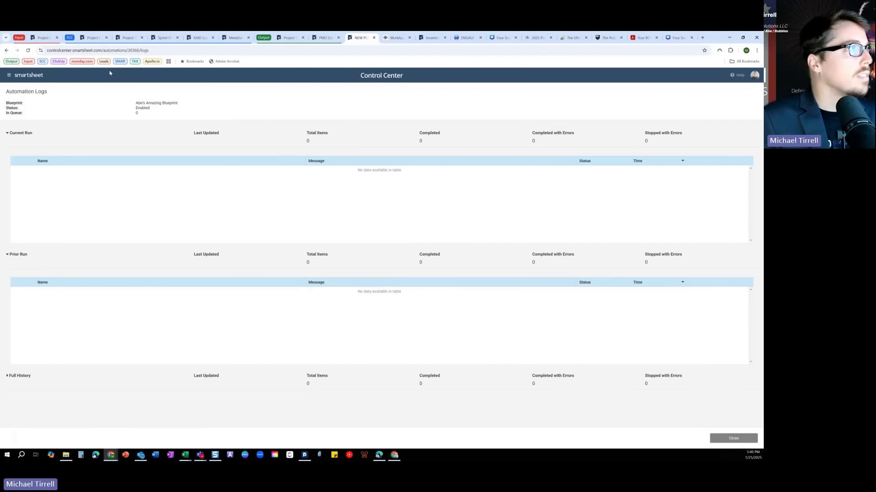
Reload the Project Initiation (Intake) sheet and the blueprint's automation logs, and check the current run for activity.
left_click(43, 38)
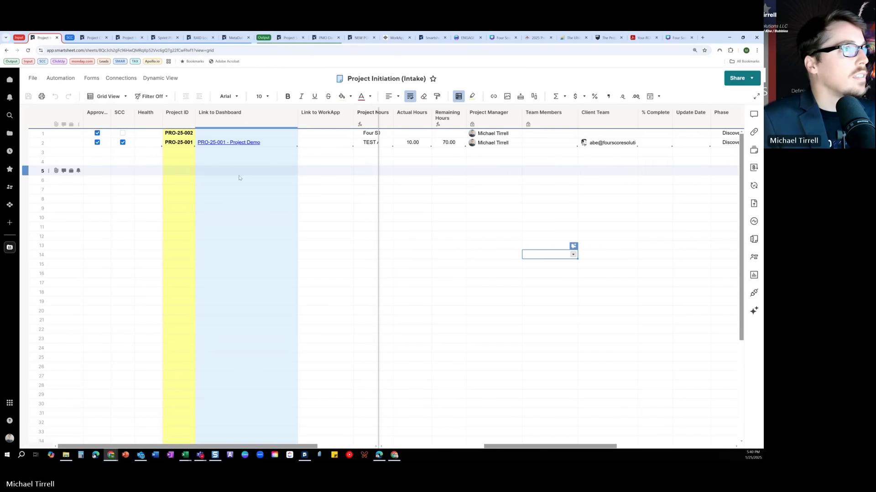
left_click(28, 51)
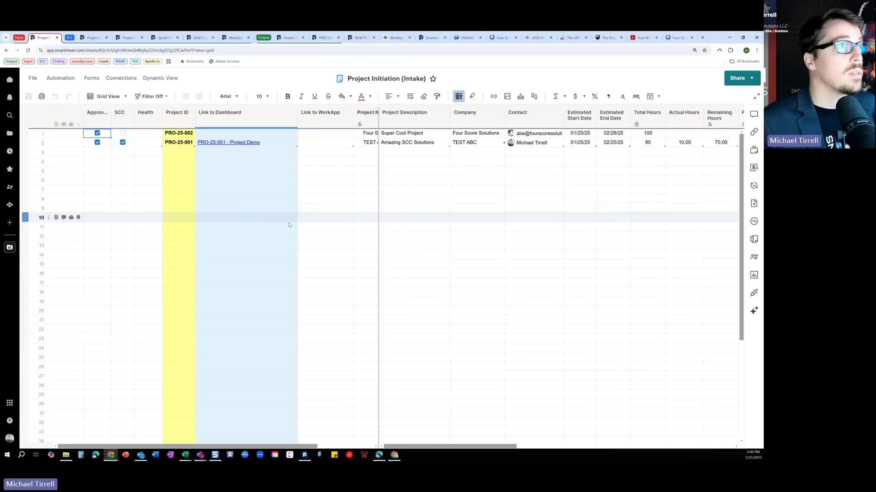
left_click(364, 39)
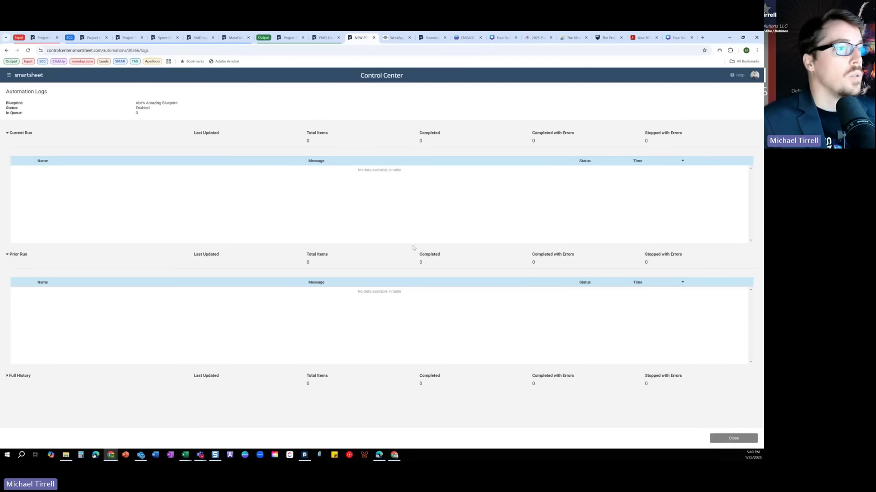
left_click(733, 438)
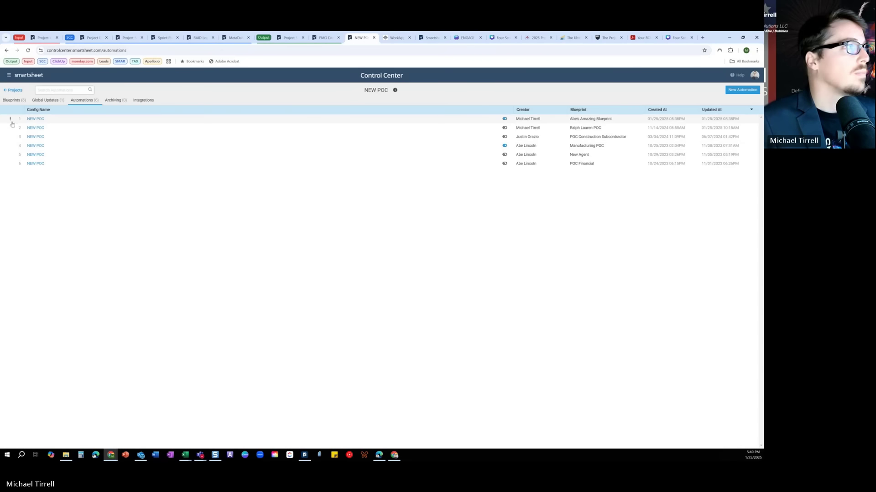
left_click(13, 120)
left_click(17, 126)
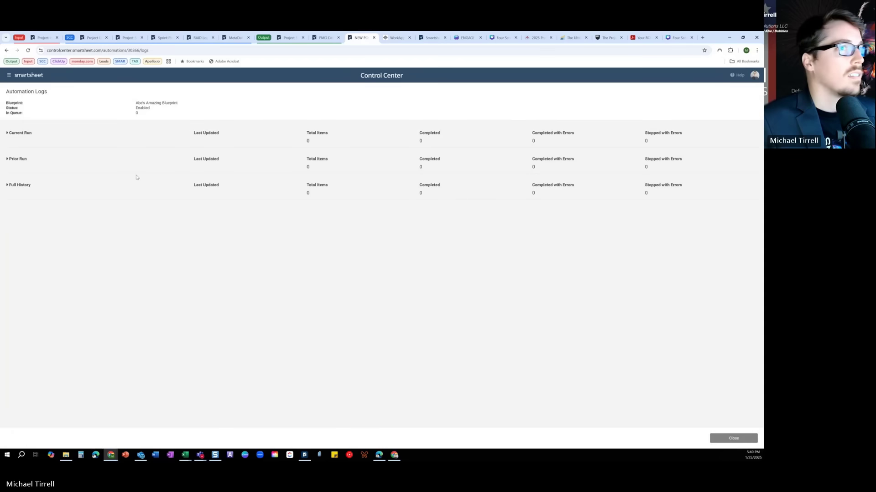
left_click(28, 51)
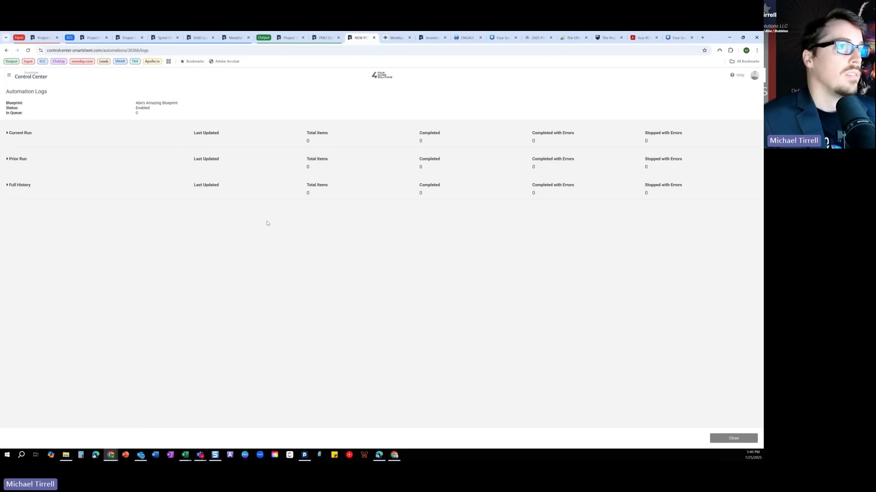
left_click(26, 136)
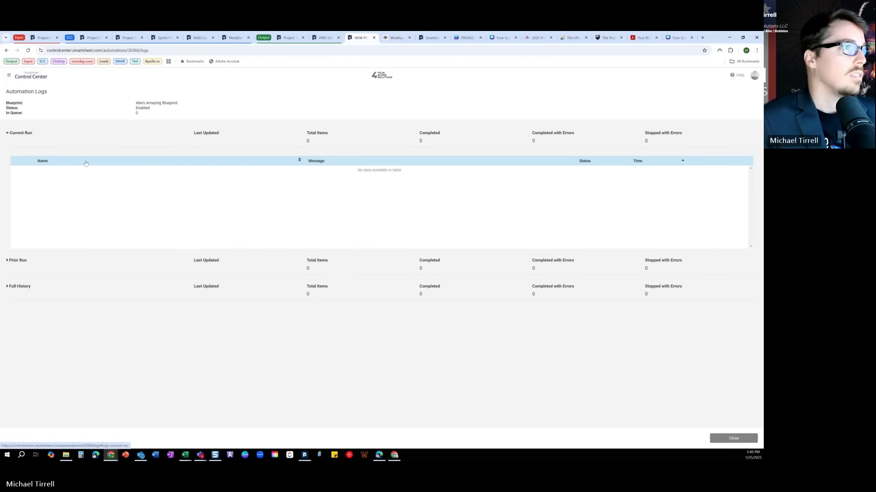
left_click(721, 440)
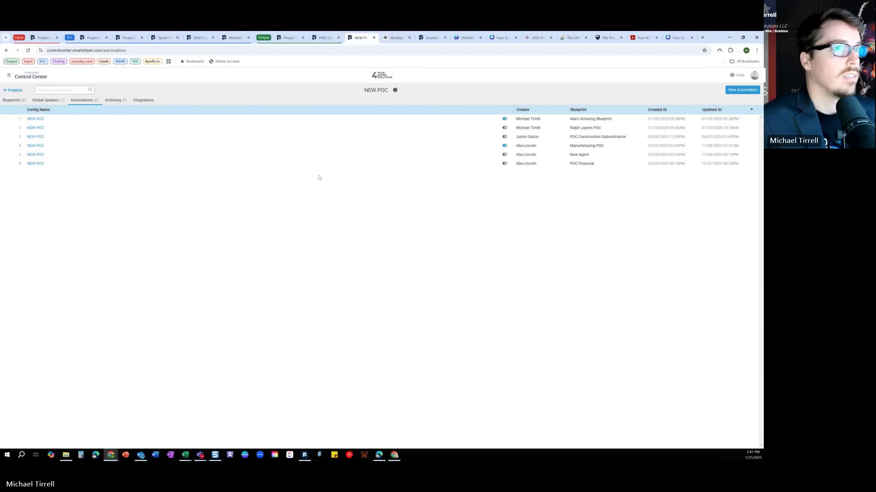
Clear the approval checkbox for PRO-25-002 in the Project Initiation (Intake) sheet and save the sheet.
left_click(43, 37)
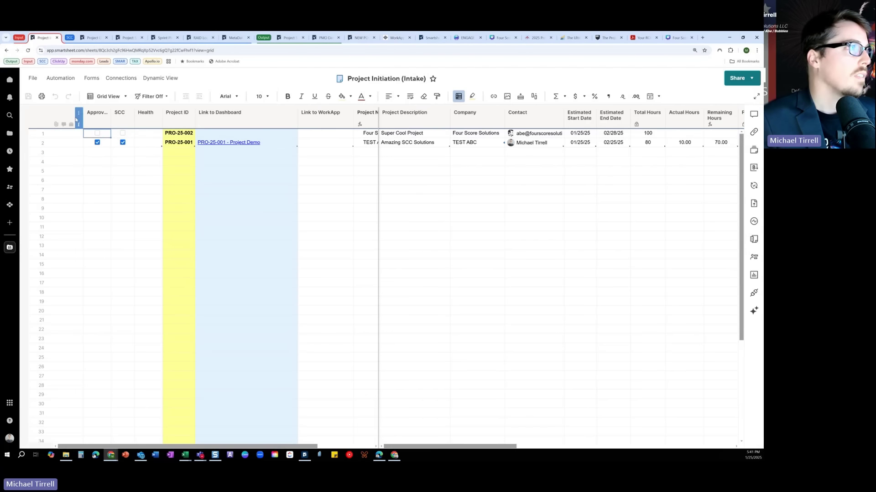
left_click(29, 96)
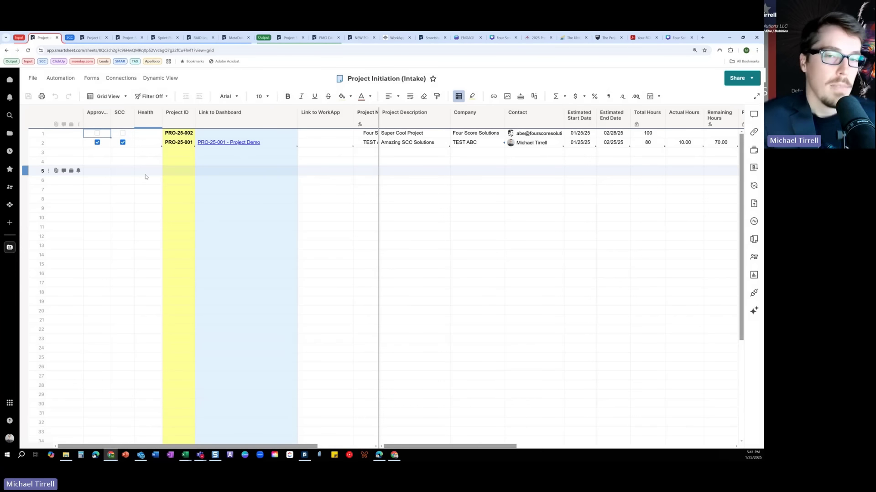
Check the approval checkbox for PRO-25-002 in the Project Initiation (Intake) sheet and save the sheet.
left_click(146, 174)
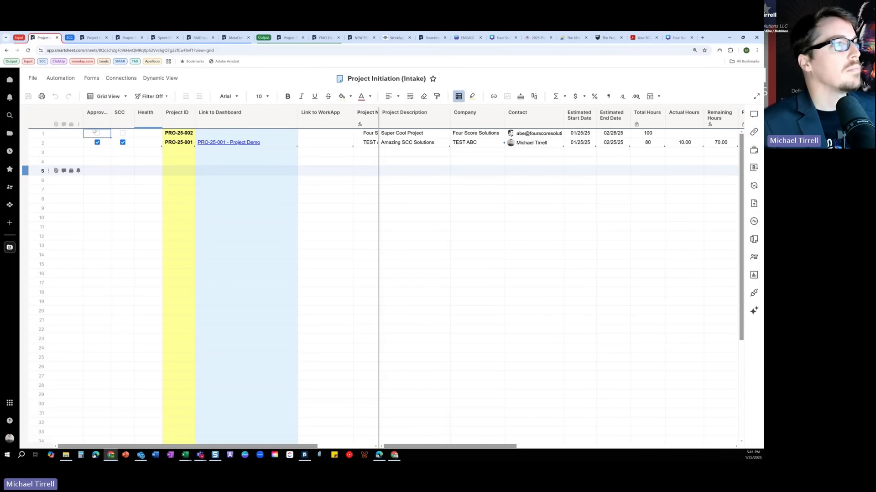
left_click(97, 134)
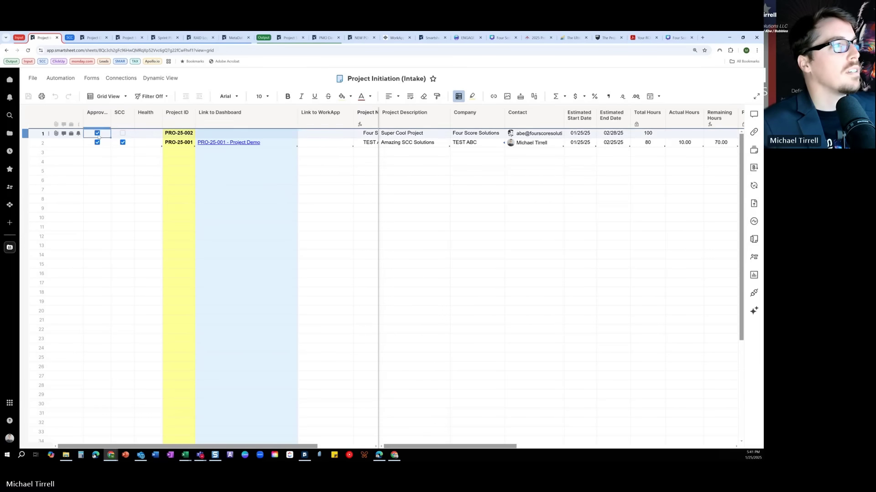
left_click(28, 96)
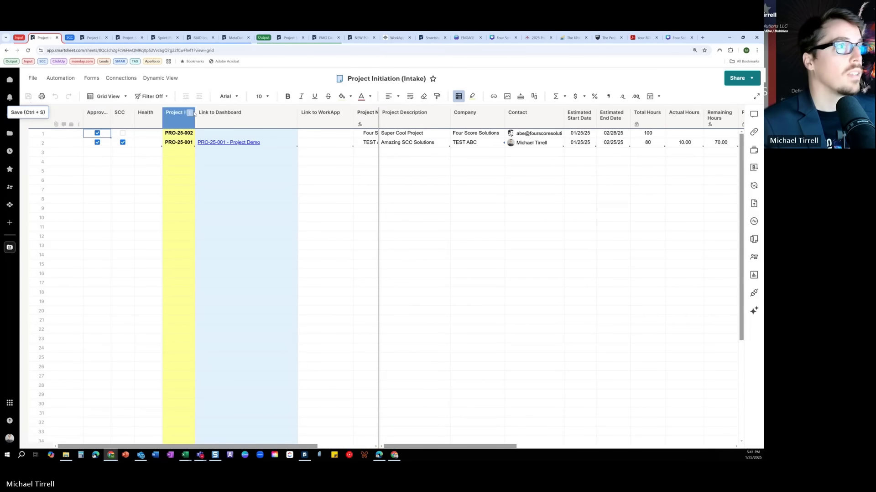
Check the current run in the automation logs for Abe's Amazing Blueprint in Control Center, and return to the intake sheet.
left_click(360, 37)
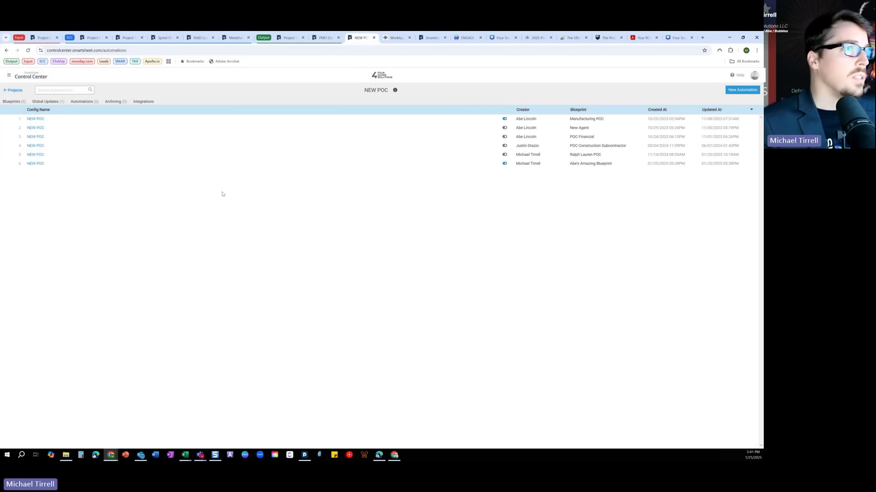
left_click(13, 164)
left_click(23, 171)
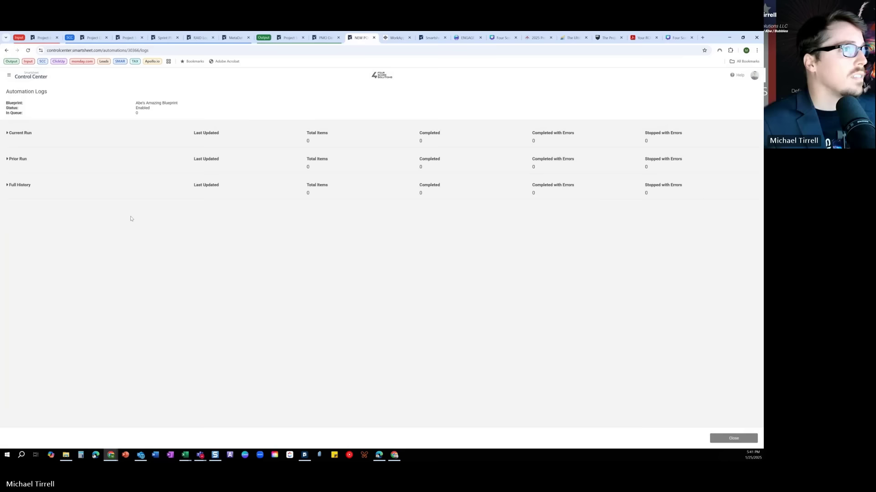
left_click(86, 141)
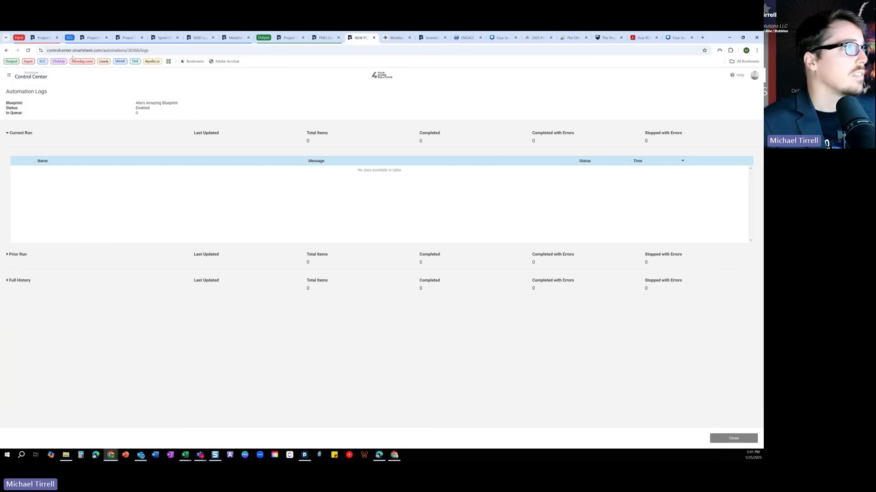
left_click(44, 37)
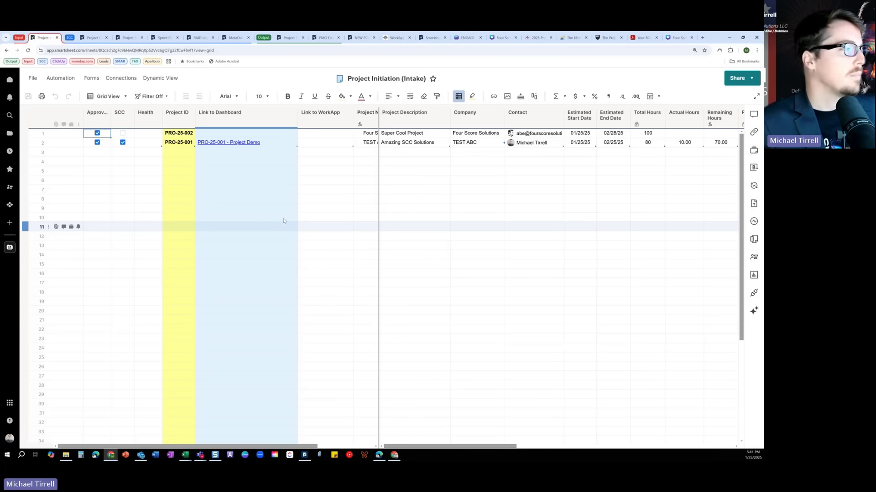
Close and reopen the automation logs for Abe's Amazing Blueprint and expand the current run again.
left_click(362, 39)
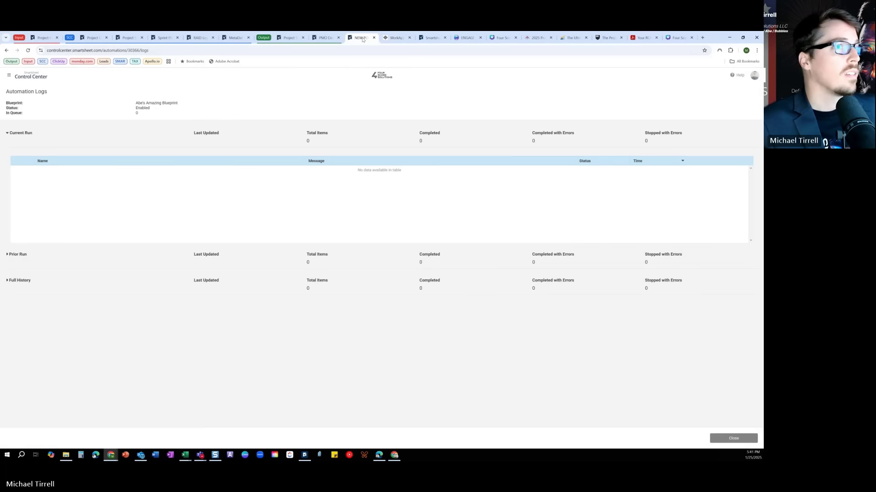
left_click(748, 438)
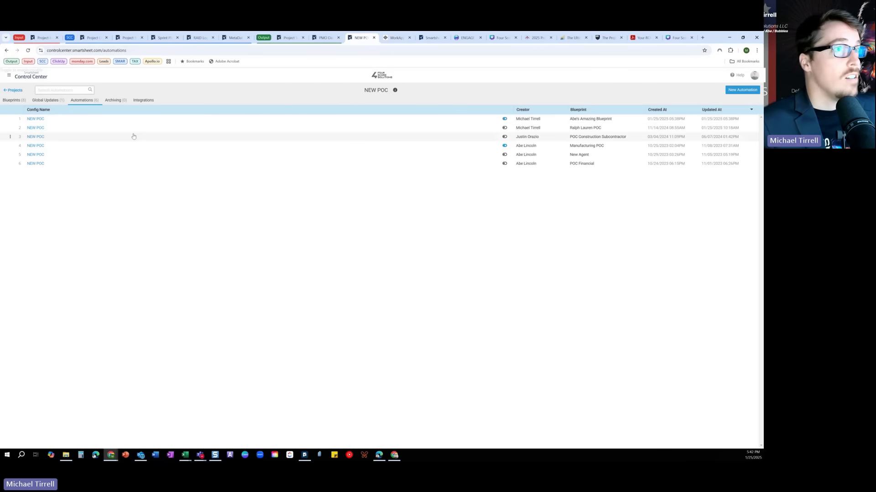
left_click(10, 119)
left_click(12, 128)
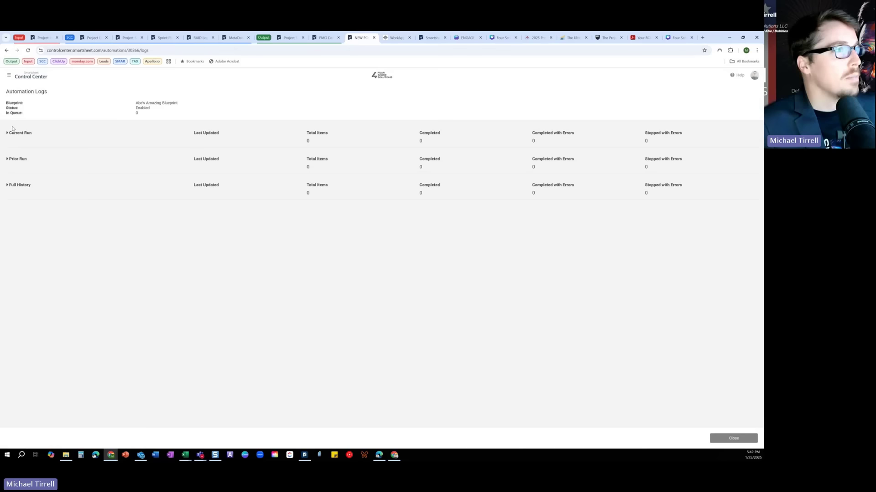
left_click(301, 140)
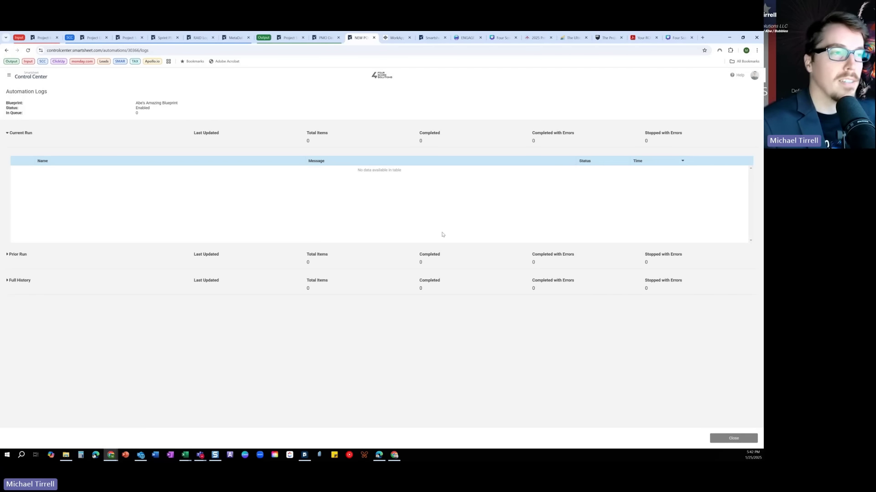
Refresh the logs for Abe's Amazing Blueprint by reopening them, check the run summaries, and return to the automations list.
left_click(727, 439)
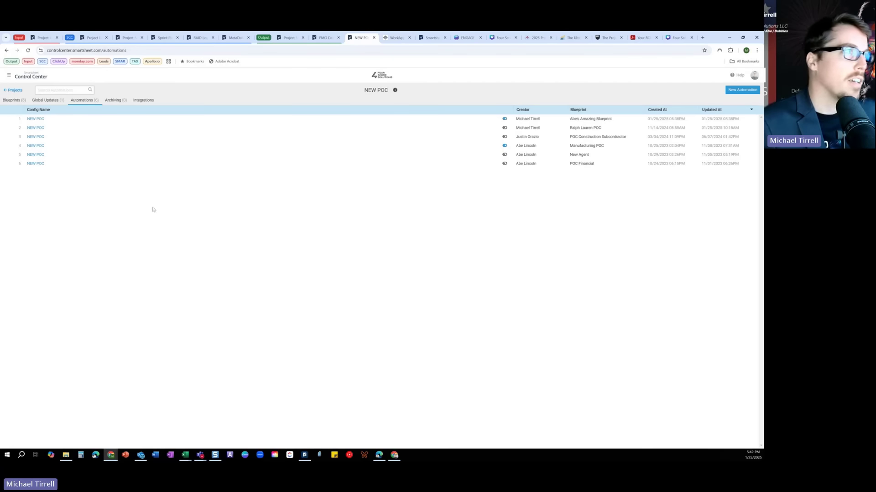
left_click(10, 119)
left_click(15, 127)
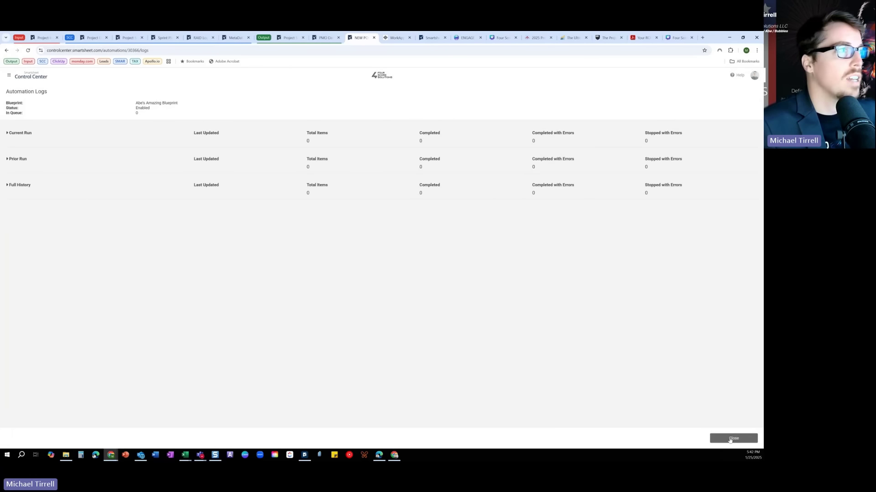
left_click(729, 438)
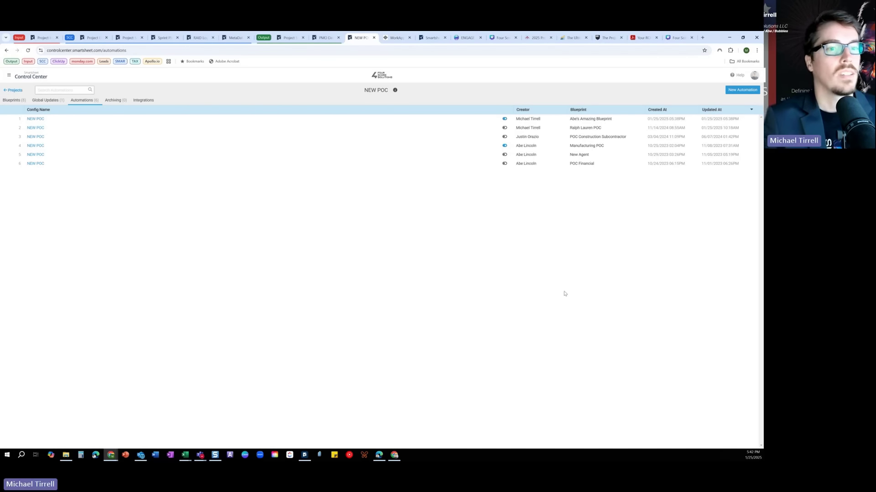
Reopen the automation logs for Abe's Amazing Blueprint, examine the current and prior runs, and close the logs.
left_click(11, 119)
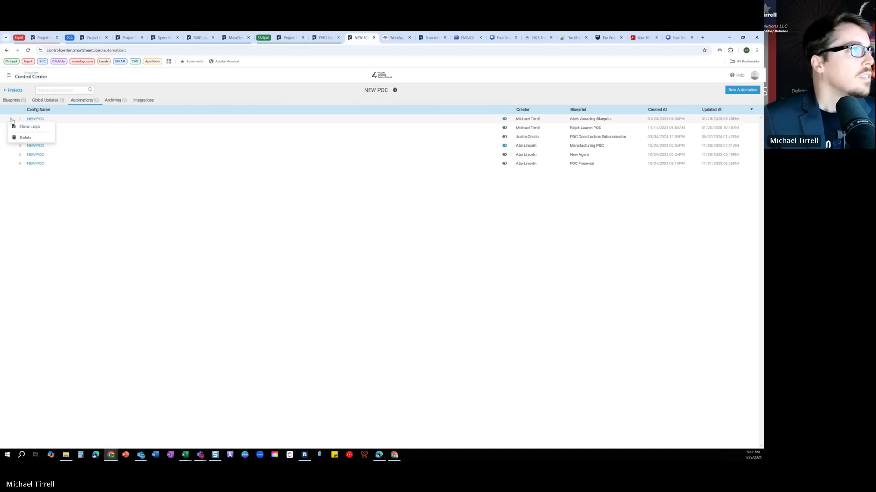
left_click(30, 126)
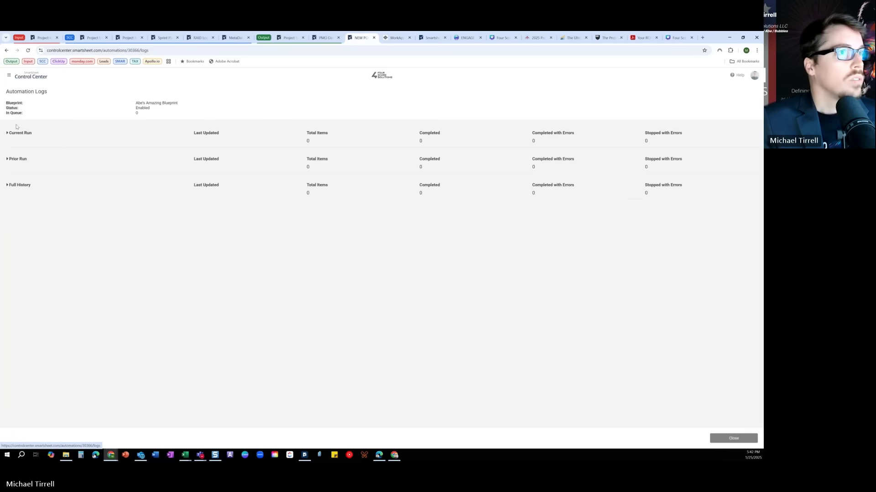
left_click(343, 152)
left_click(345, 143)
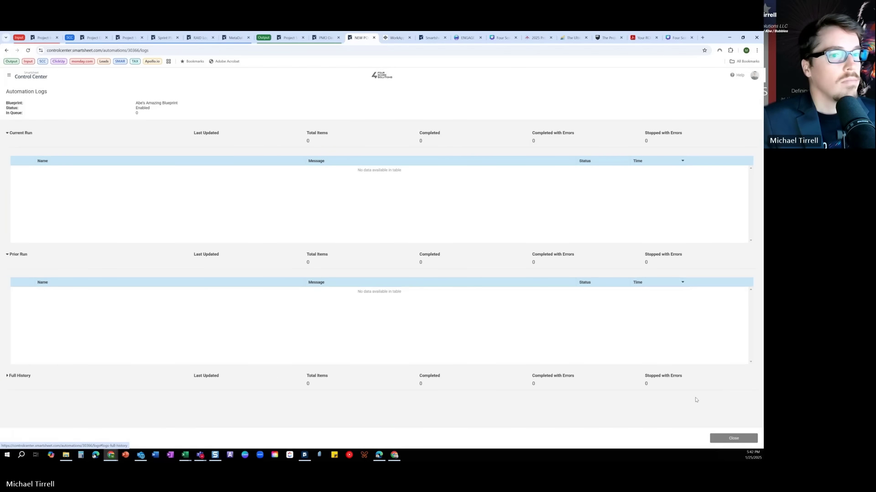
left_click(731, 440)
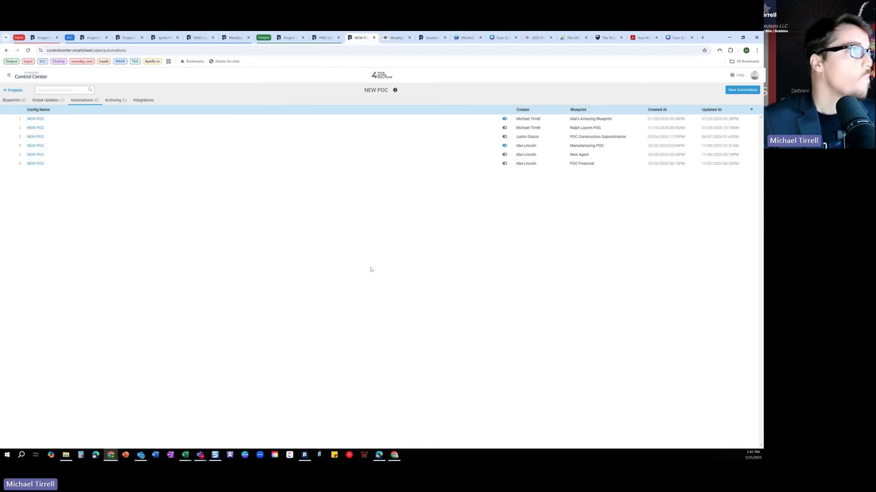
Reload the Project Initiation (Intake) sheet and inspect the current and prior runs in the automation logs for Abe's Amazing Blueprint once more.
left_click(43, 38)
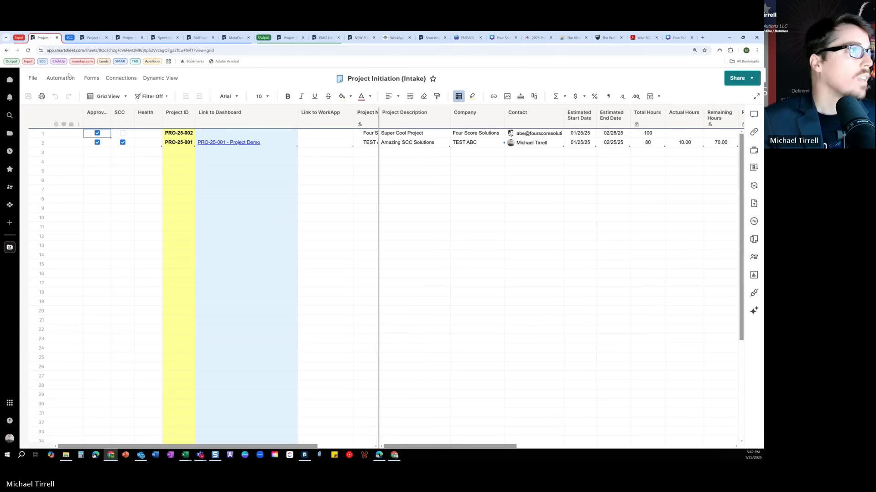
left_click(28, 50)
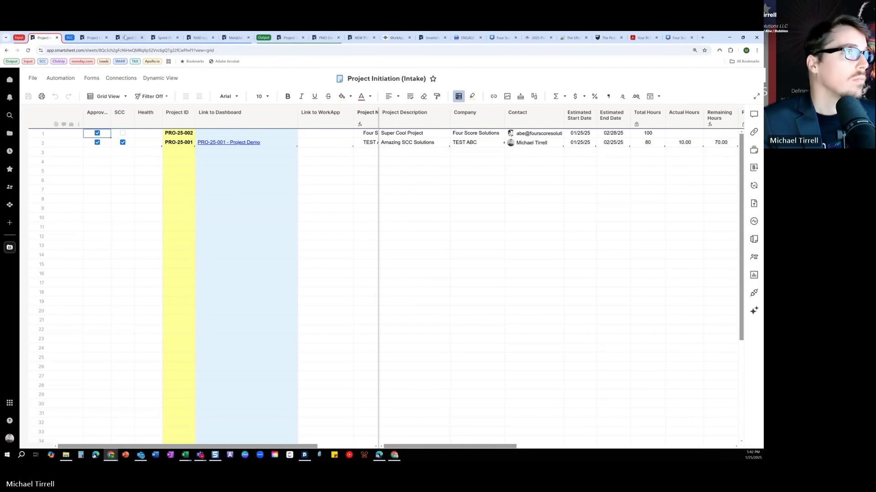
left_click(360, 38)
left_click(8, 120)
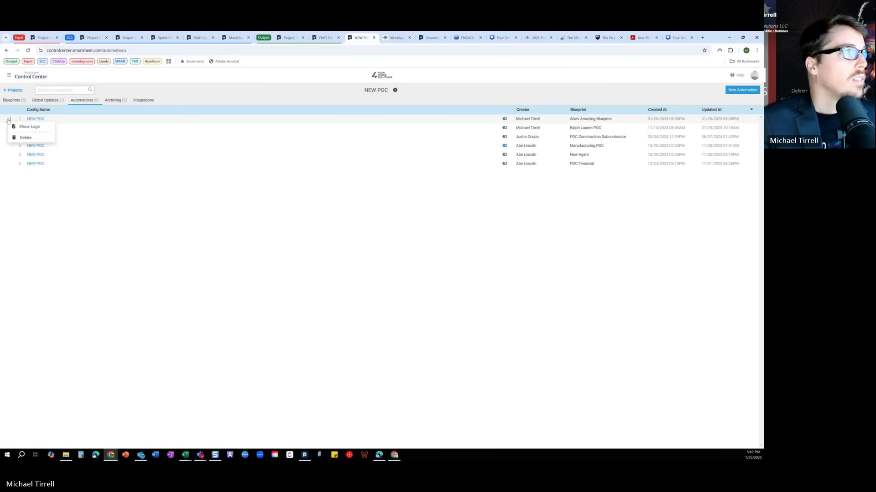
left_click(9, 120)
left_click(10, 119)
left_click(11, 119)
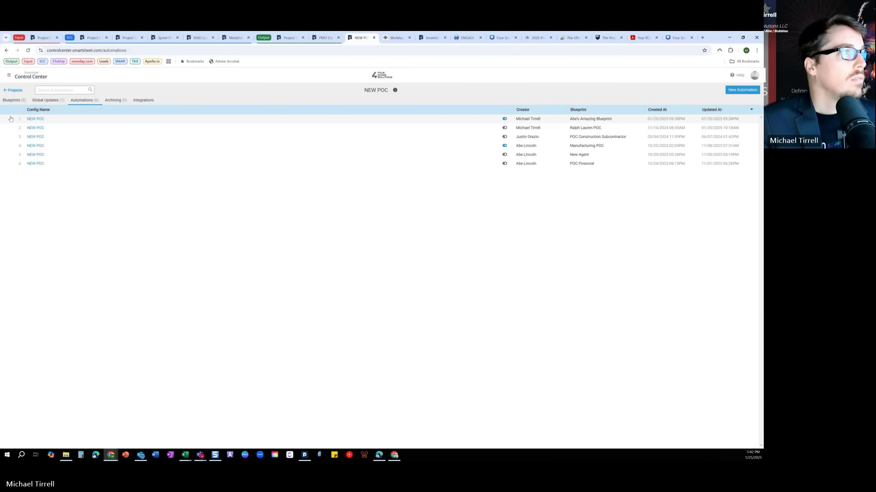
left_click(10, 119)
left_click(16, 128)
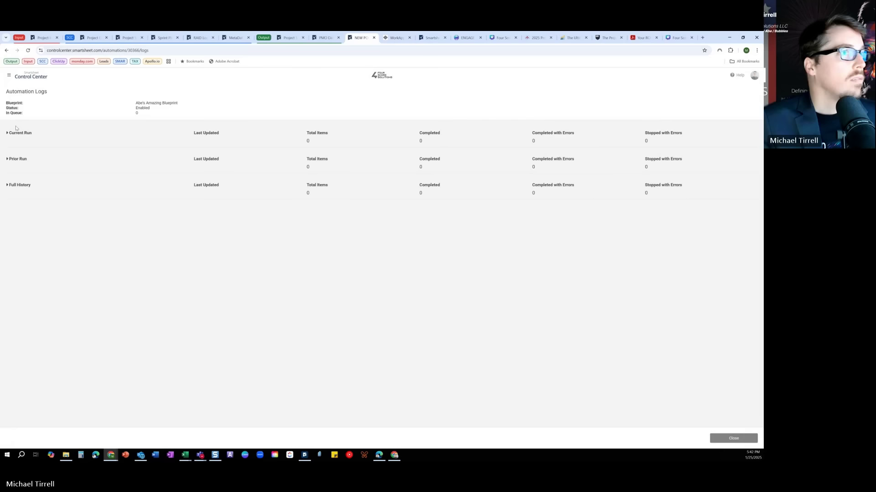
left_click(161, 144)
left_click(523, 255)
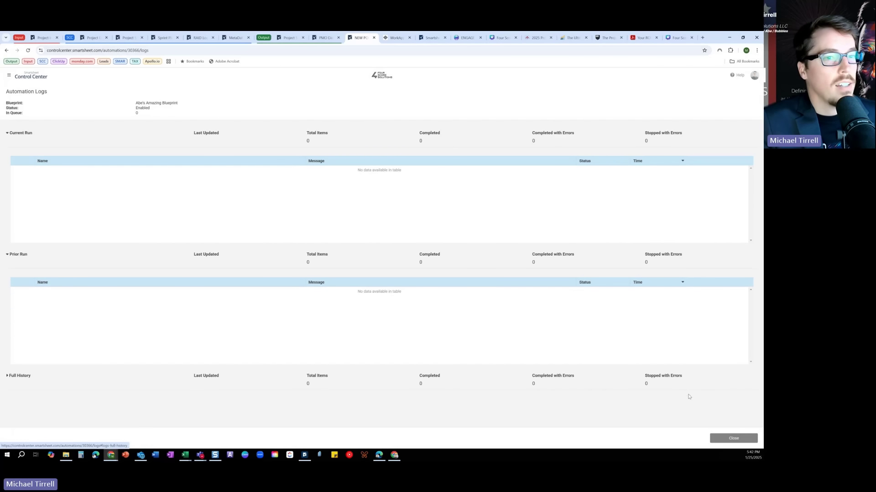
left_click(735, 440)
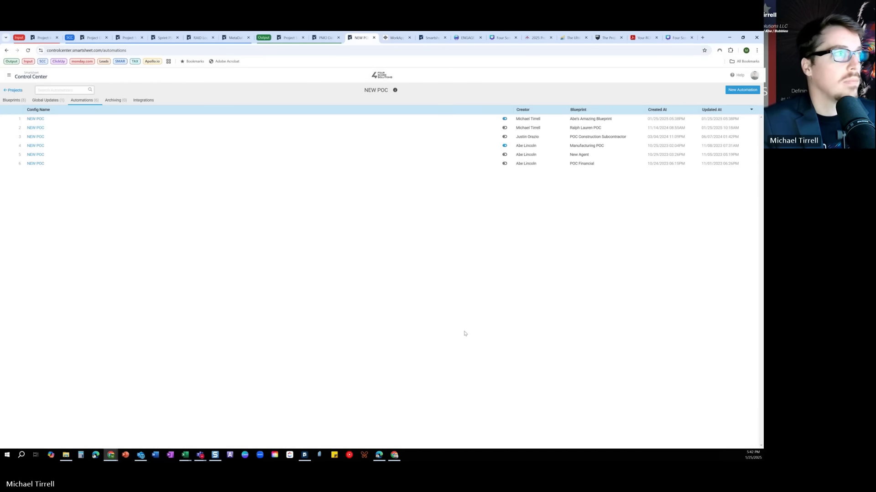
Clear the approval checkbox for PRO-25-002 in the intake sheet, save and reload the sheet, and re-check and save the approval.
left_click(43, 38)
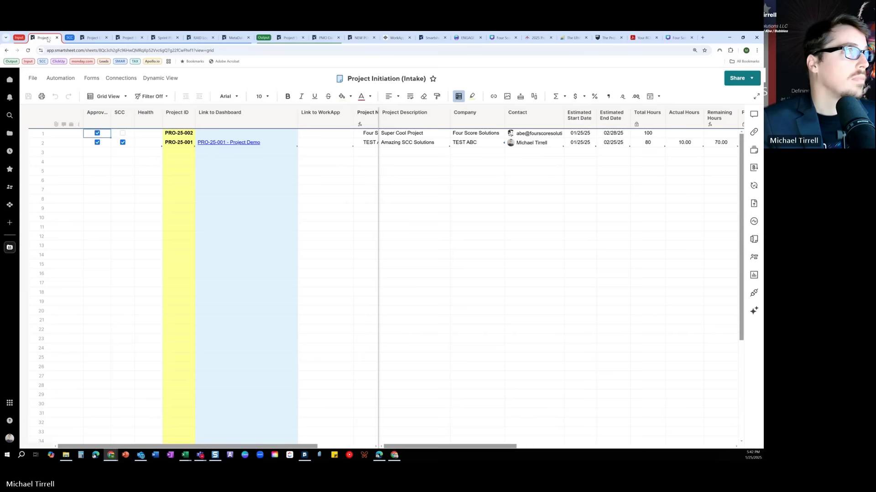
left_click(97, 133)
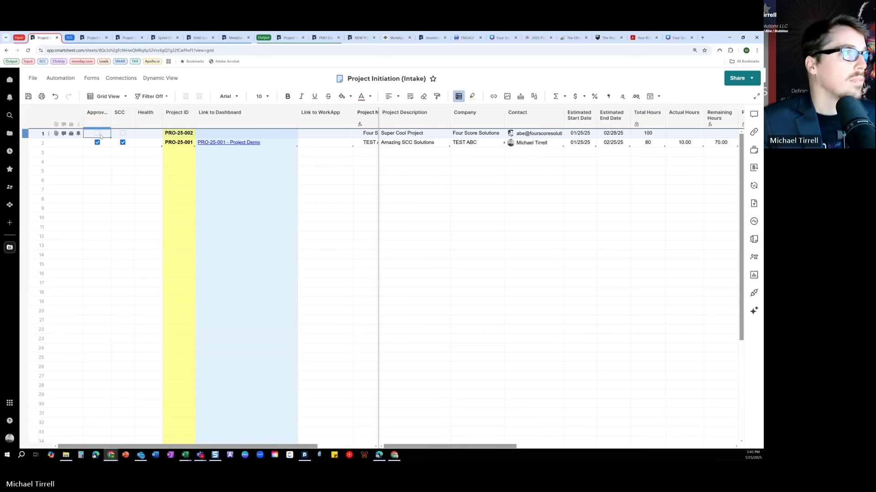
left_click(28, 96)
left_click(28, 50)
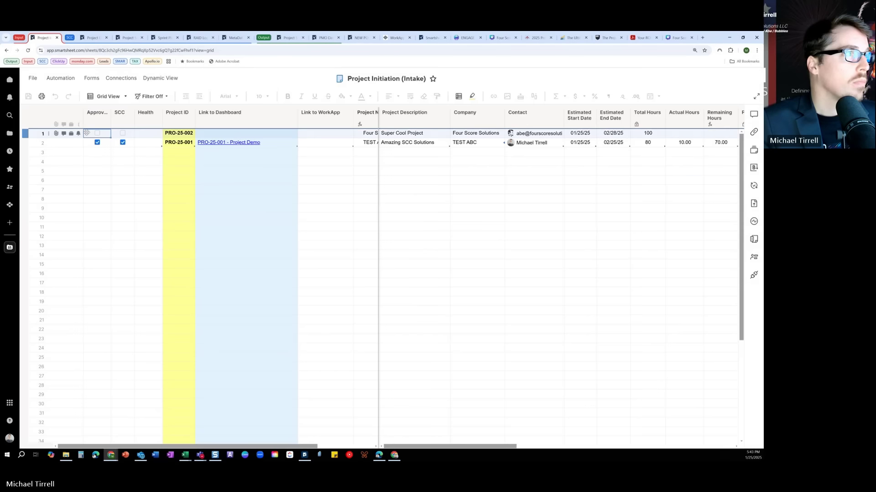
left_click(97, 135)
left_click(97, 134)
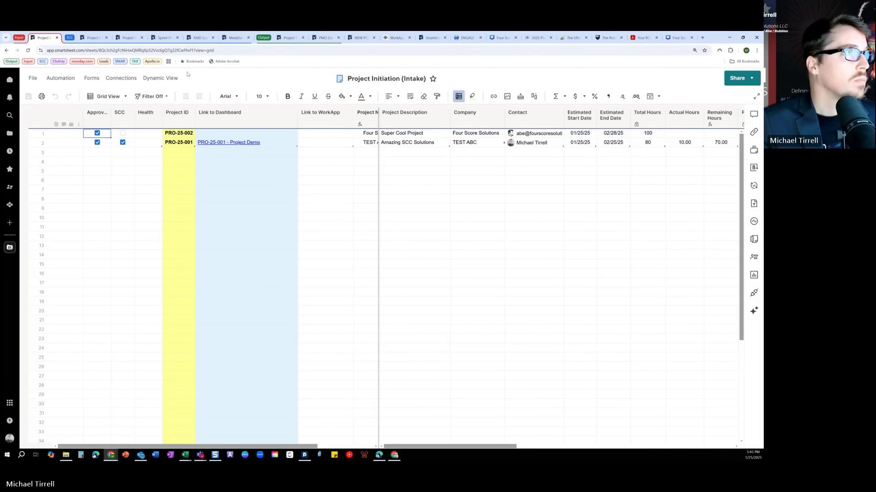
Reload the NEW POC automations list in Control Center and check the PRO-25-002 row in the intake sheet.
left_click(360, 38)
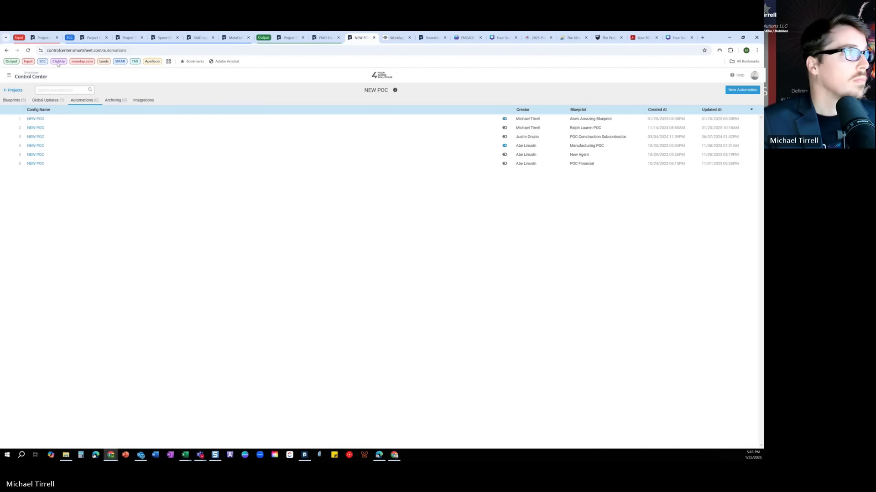
left_click(27, 50)
left_click(45, 39)
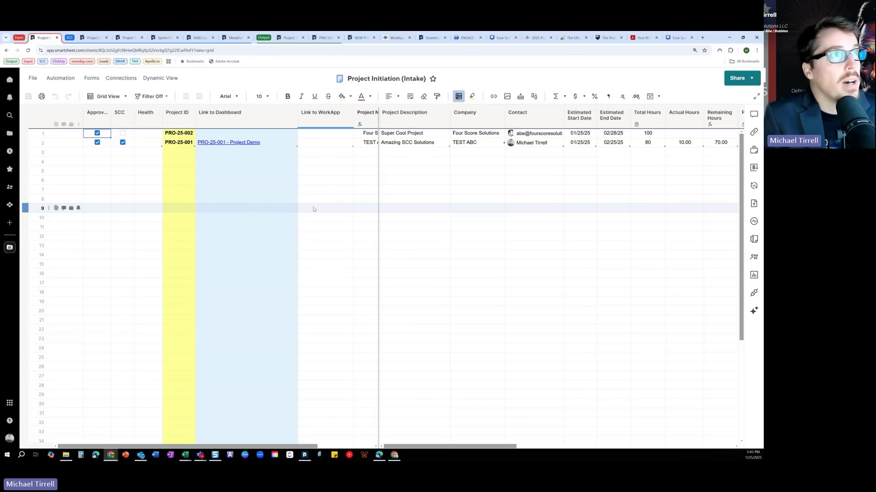
Reload the PMO Dashboard (DEMO) and open the Due Soon - All Projects (DSR DEMO) report from it.
left_click(325, 38)
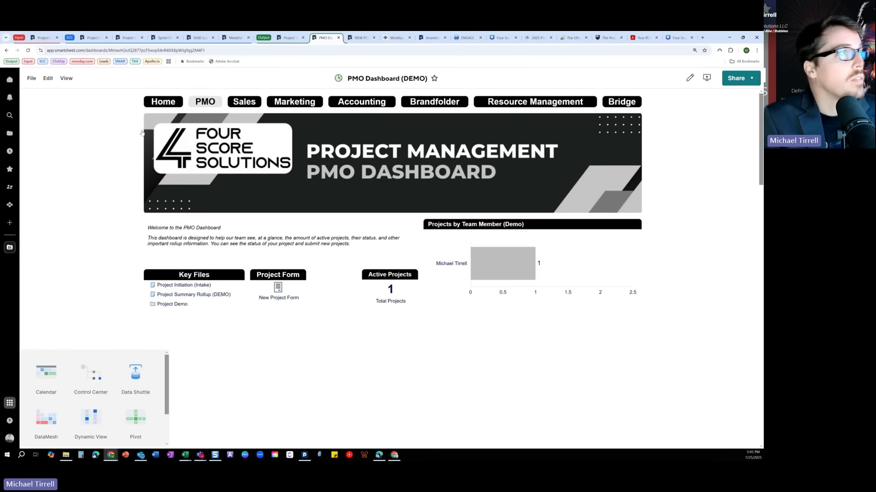
left_click(28, 51)
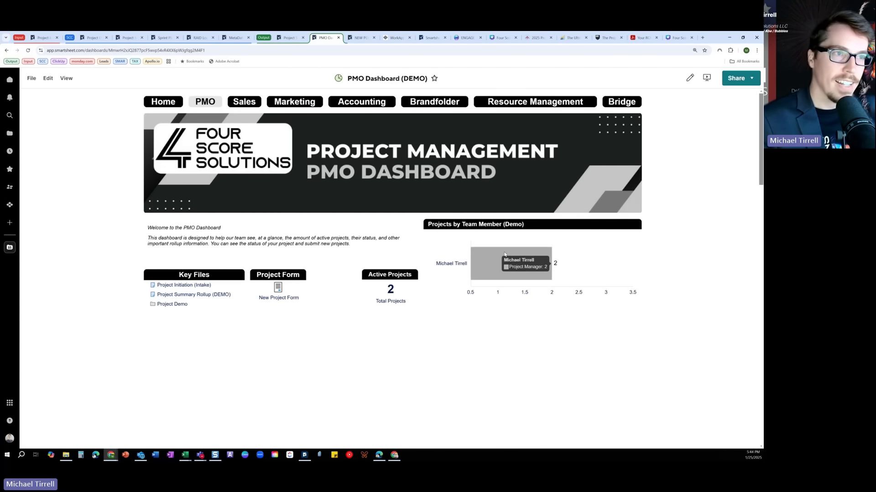
scroll(502, 334, "down", 15)
scroll(502, 334, "down", 6)
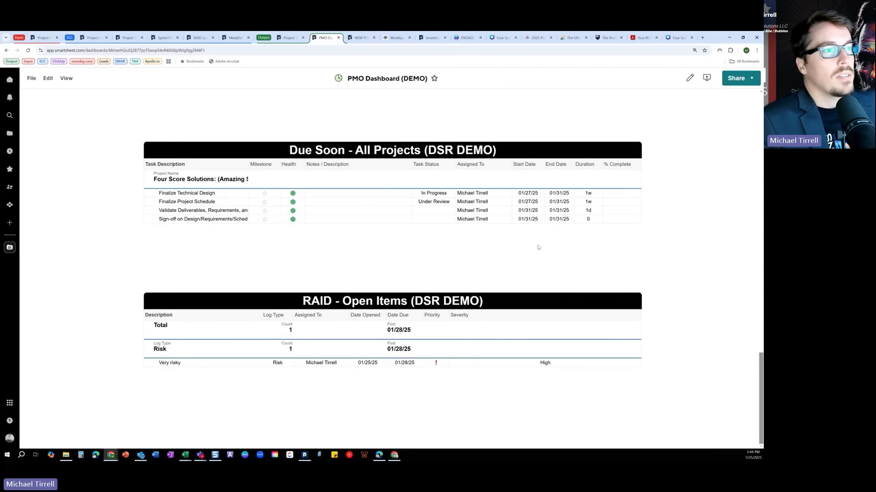
left_click(480, 245)
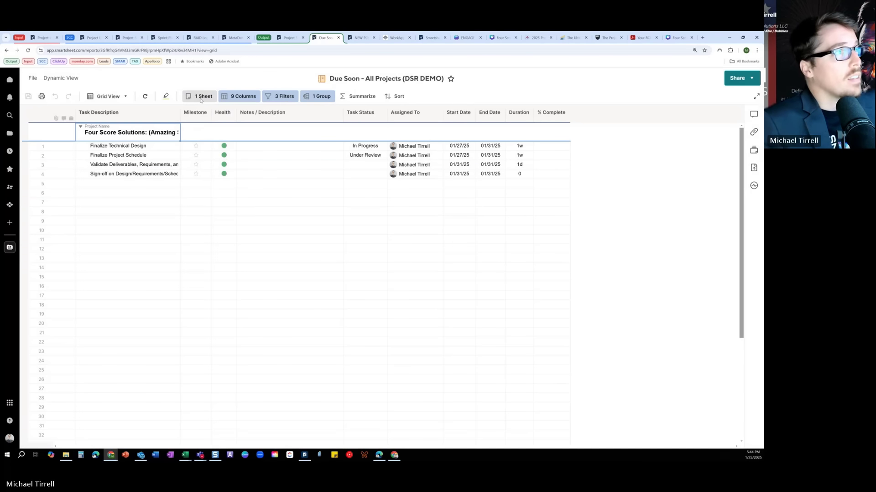
Check which source sheet the Due Soon - All Projects (DSR DEMO) report draws from, leaving the selection as is.
left_click(201, 98)
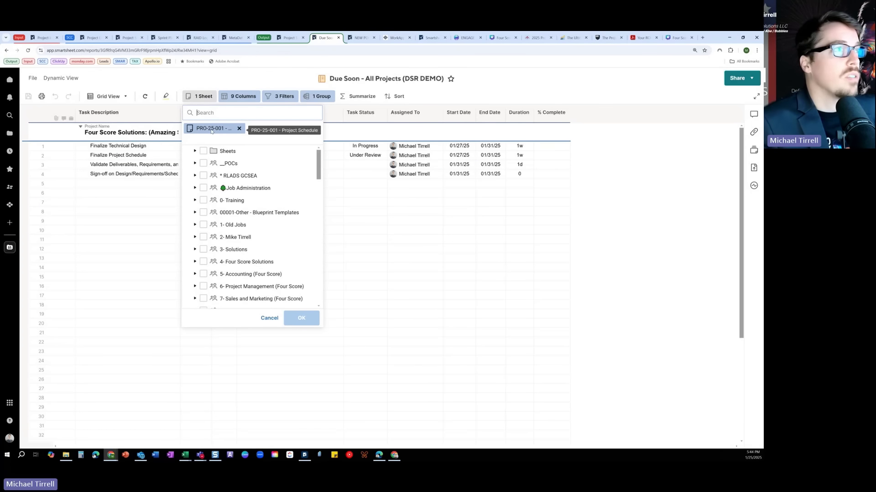
left_click(434, 232)
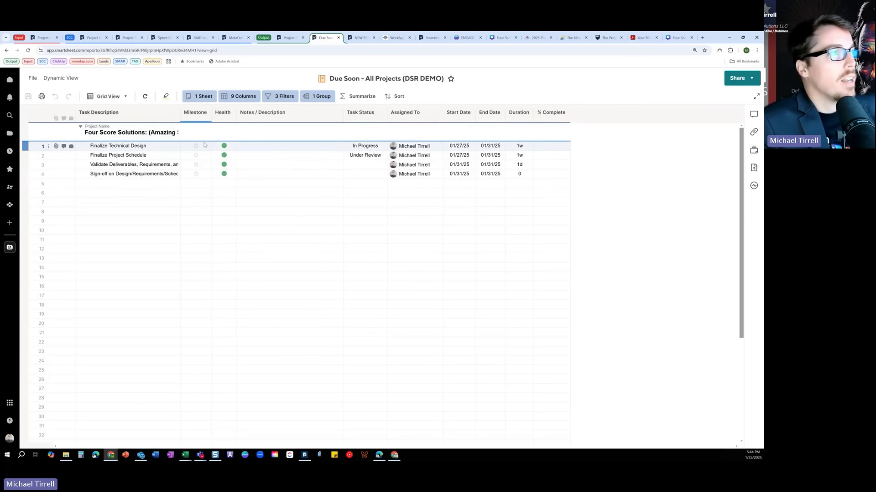
left_click(310, 121)
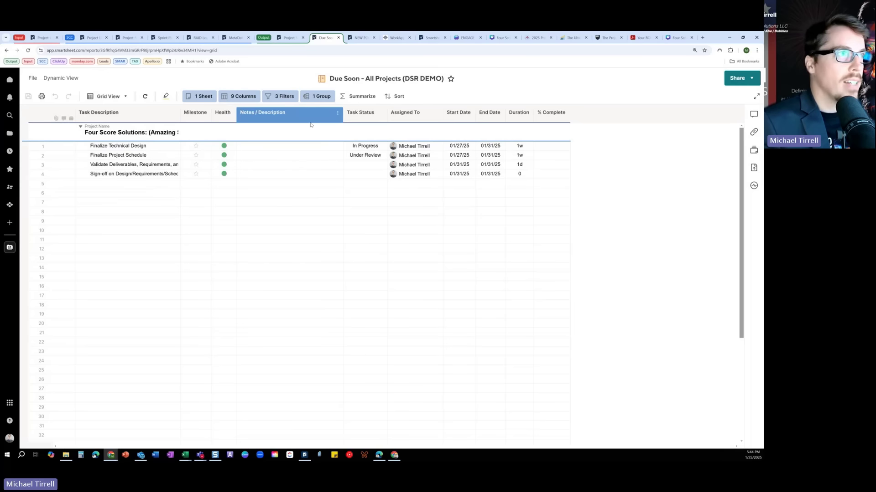
left_click(345, 189)
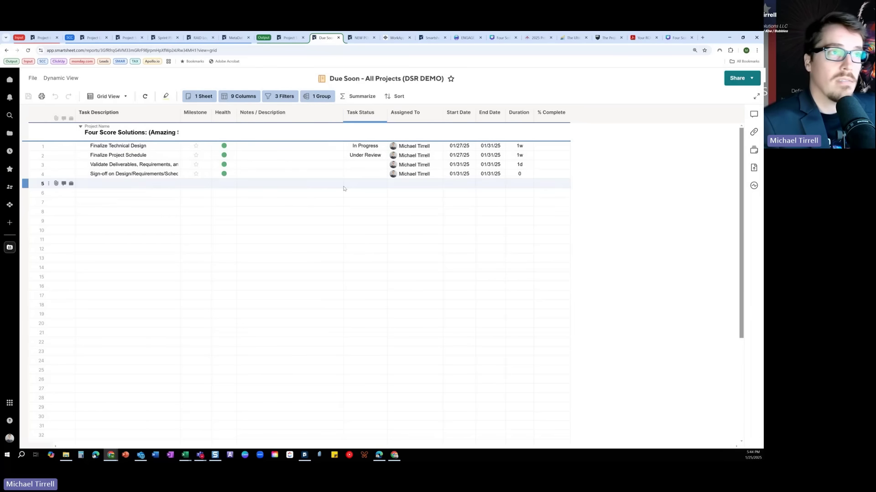
Return to the PMO Dashboard (DEMO) and review its Due Soon and RAID - Open Items sections and project summary widgets.
key("alt+Left")
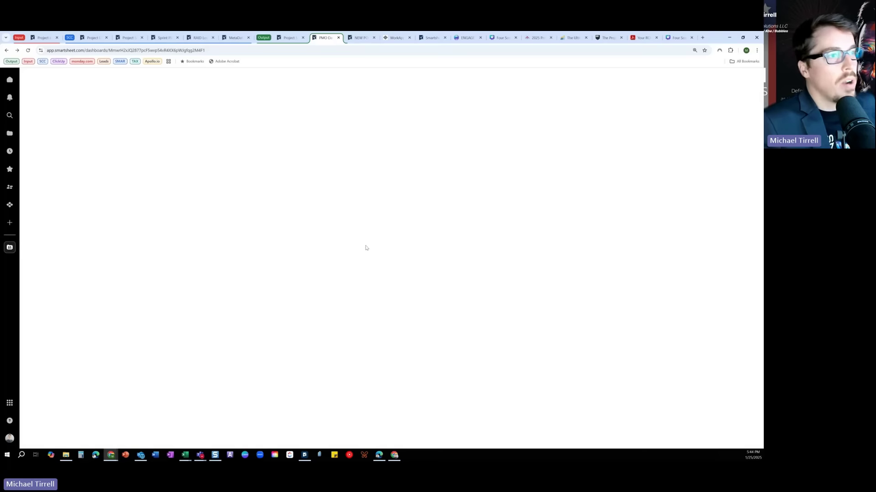
scroll(390, 270, "down", 10)
scroll(390, 270, "down", 3)
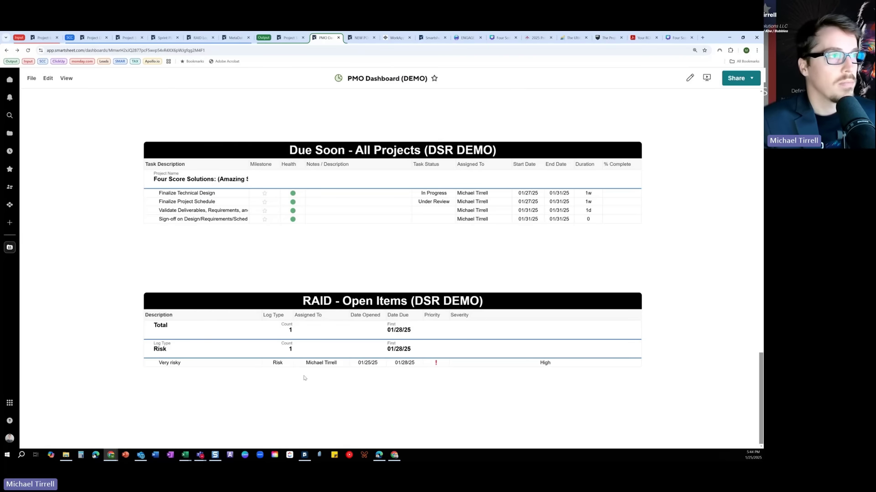
scroll(304, 378, "up", 15)
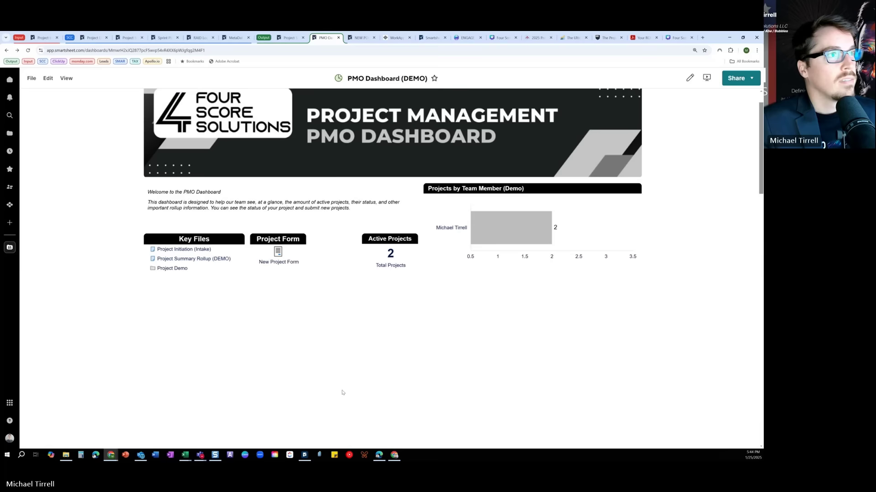
scroll(341, 390, "up", 1)
Check the PRO-25-002 intake row, and inspect the current and prior runs in the automation logs for Abe's Amazing Blueprint.
left_click(44, 38)
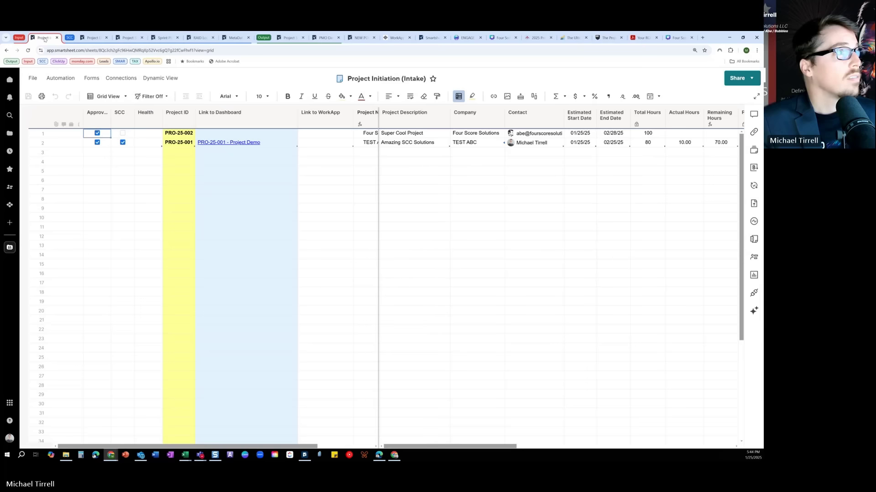
left_click(269, 218)
left_click(360, 38)
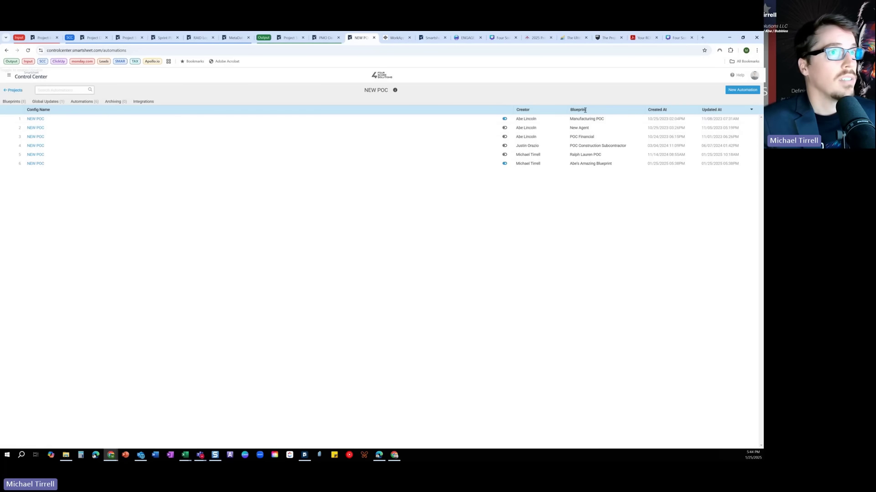
left_click(10, 163)
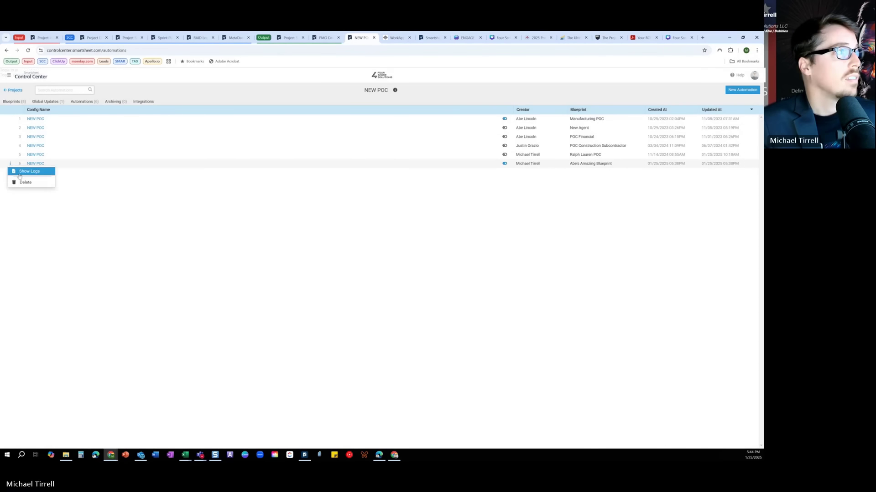
left_click(20, 171)
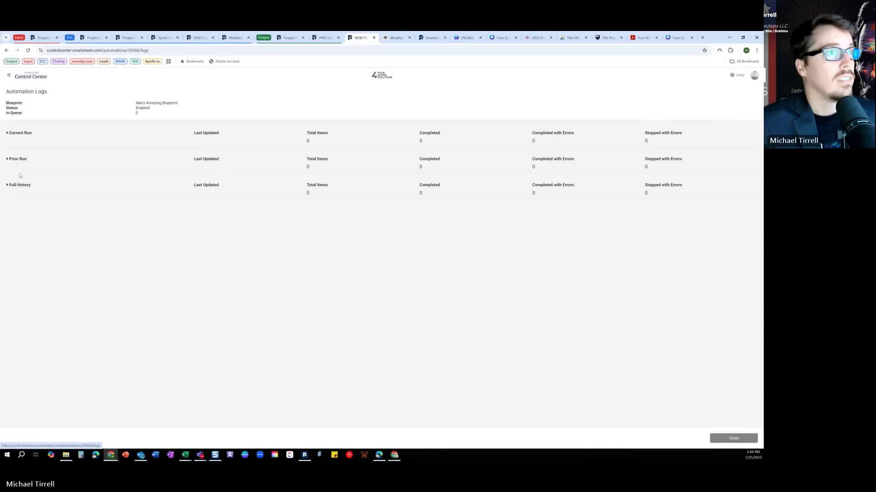
left_click(115, 139)
left_click(162, 261)
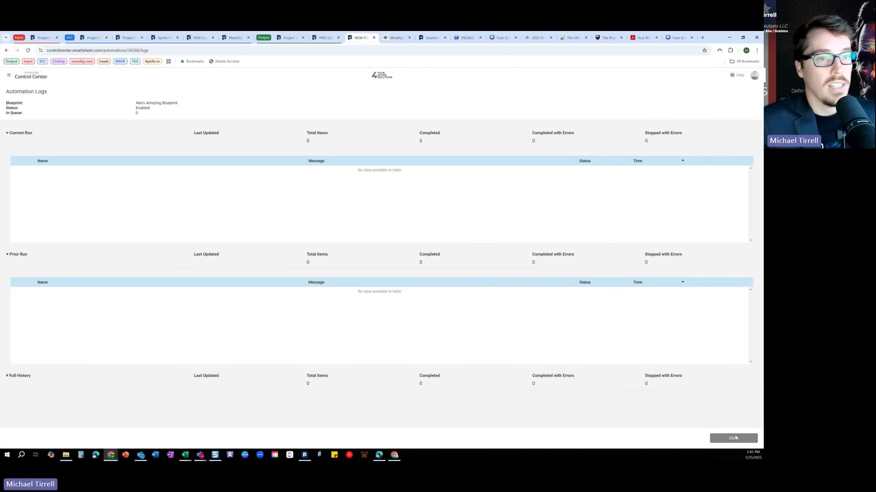
left_click(733, 439)
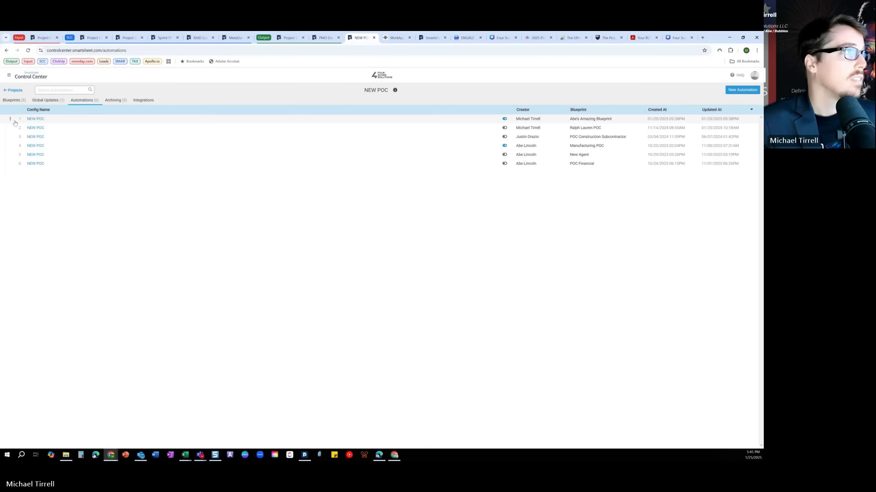
Start a project from Abe's Amazing Blueprint to review the profile data of Four Score Solutions: (Super Cool Project), and cancel the creation.
left_click(32, 119)
left_click(40, 126)
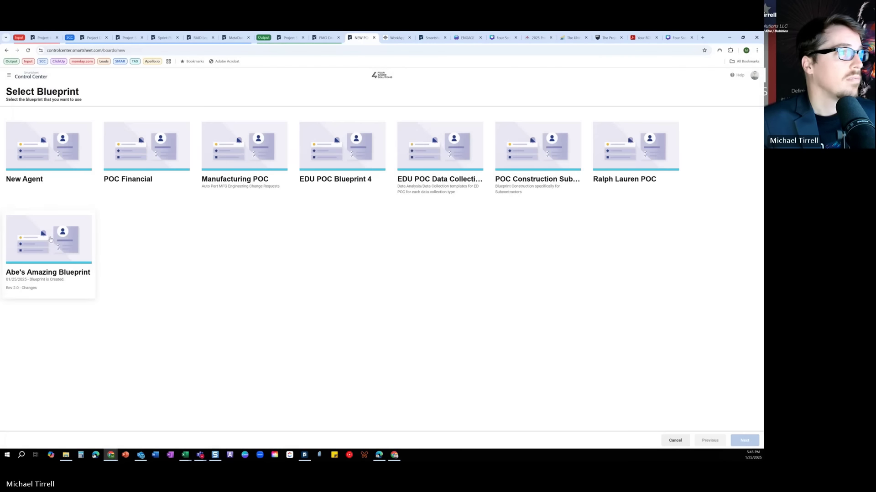
left_click(55, 251)
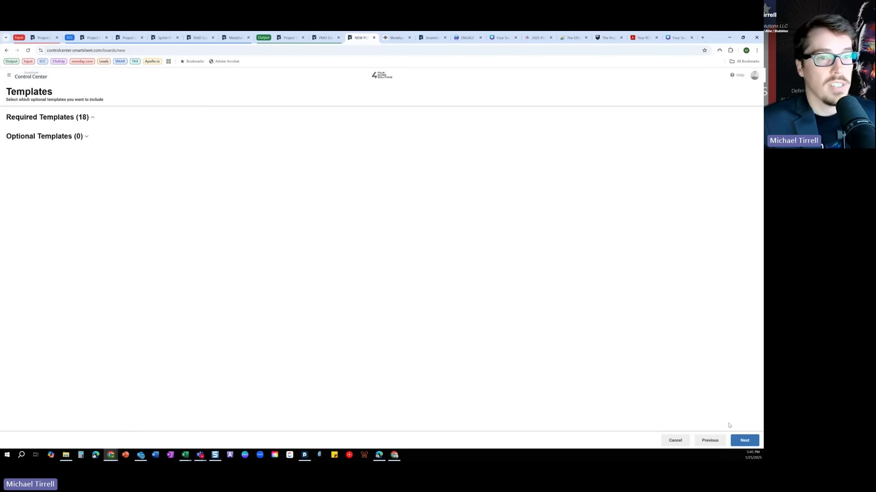
left_click(743, 440)
left_click(150, 147)
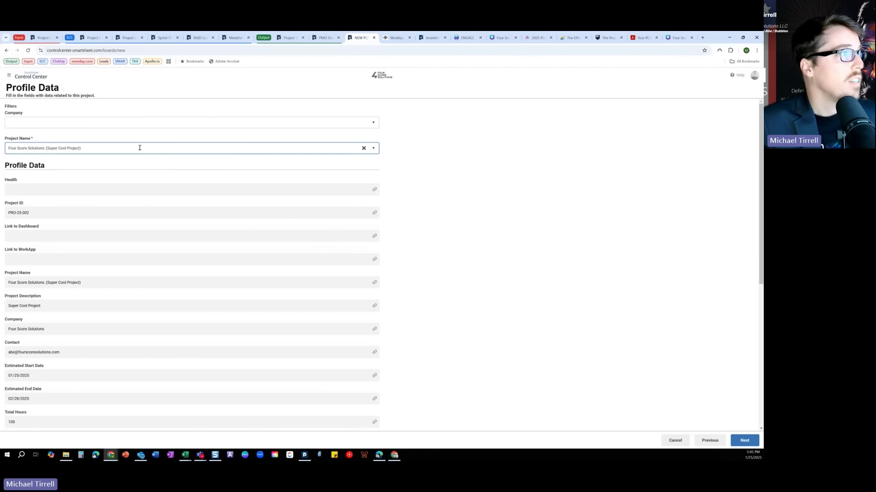
scroll(413, 240, "down", 5)
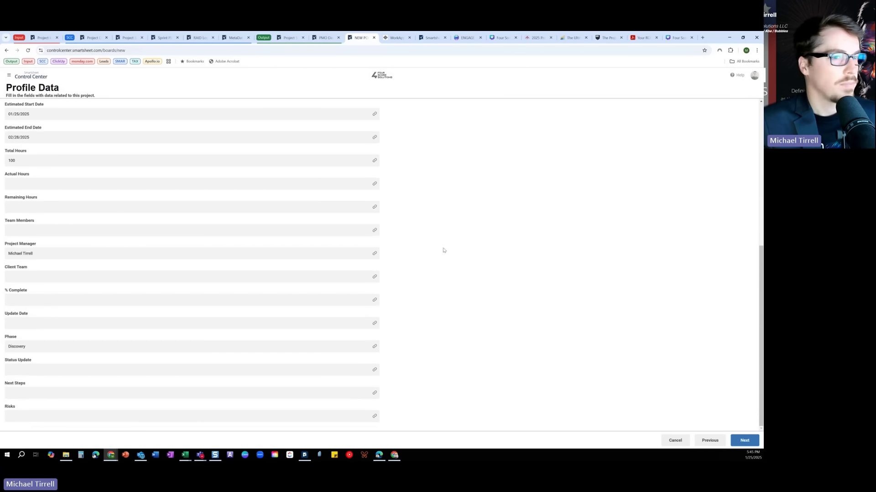
left_click(674, 440)
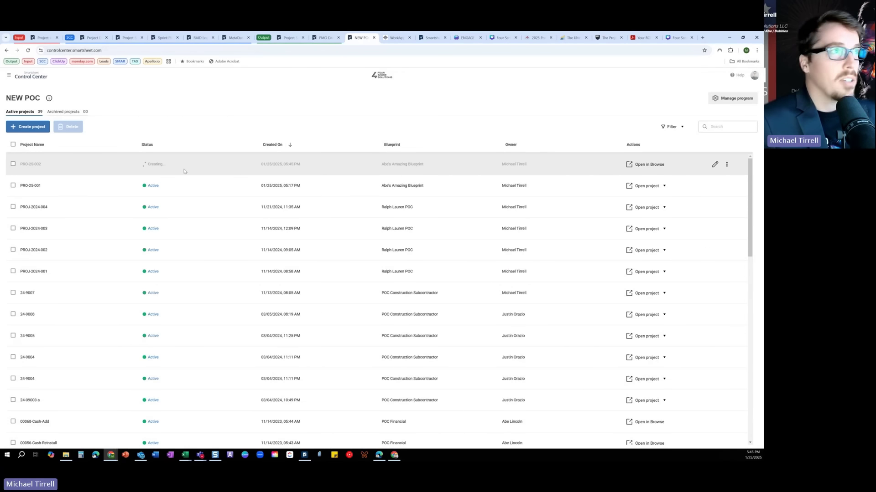
Open the automation logs for Abe's Amazing Blueprint from the NEW POC program's automations and examine the current run.
left_click(720, 98)
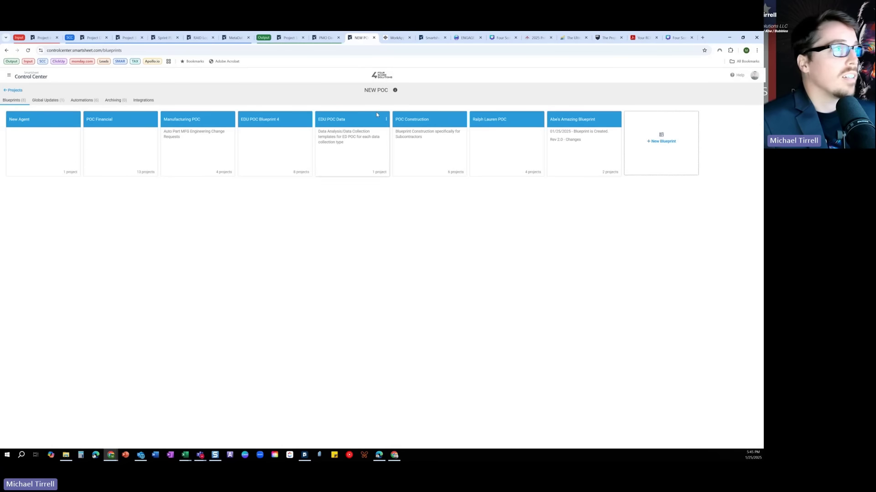
left_click(92, 102)
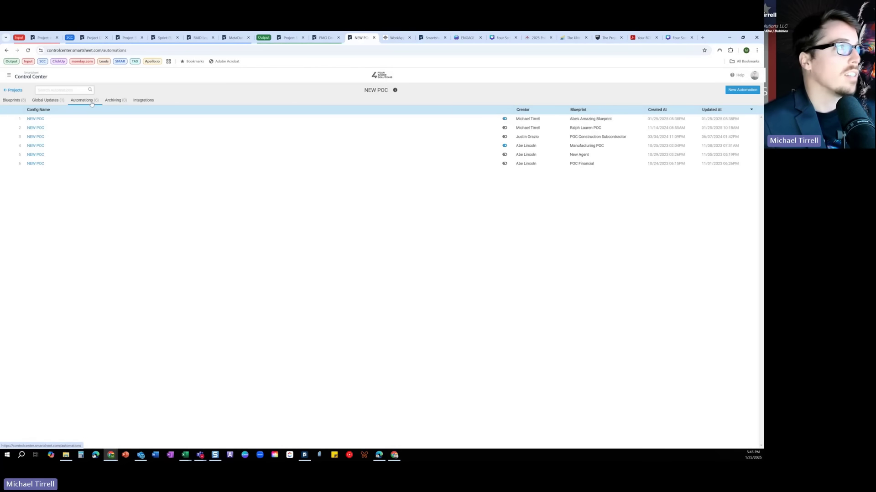
left_click(25, 118)
left_click(20, 126)
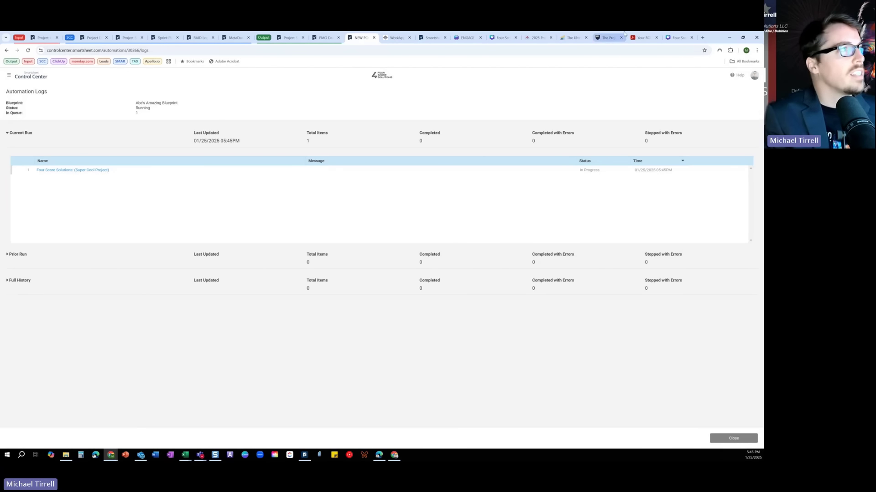
Reload the Project Initiation (Intake) sheet and inspect the Link to WorkApp and Link to Dashboard cells of PRO-25-002.
left_click(43, 37)
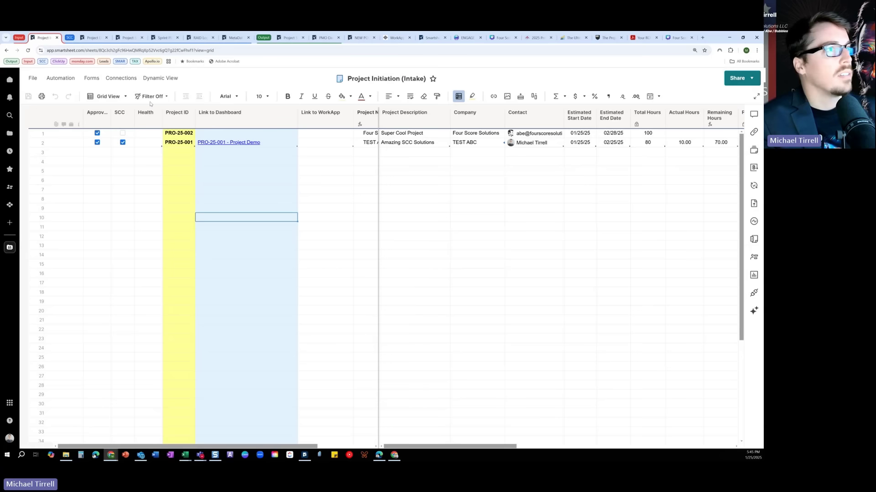
left_click(326, 211)
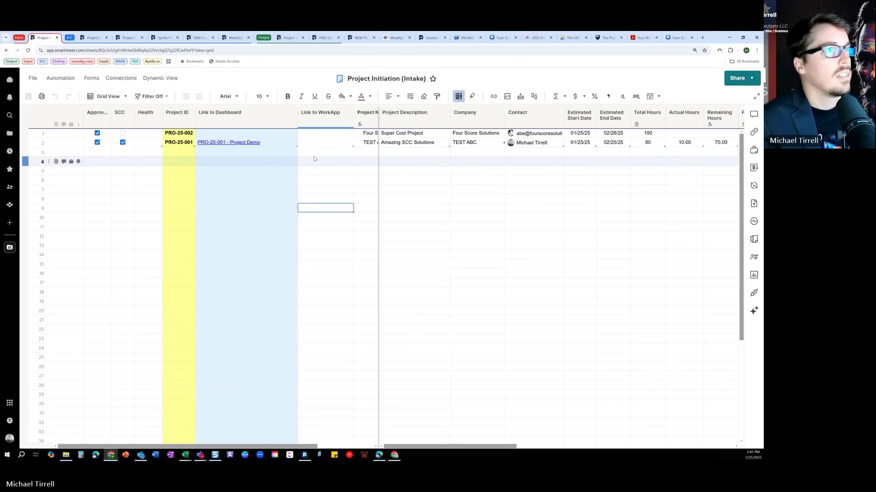
left_click(28, 50)
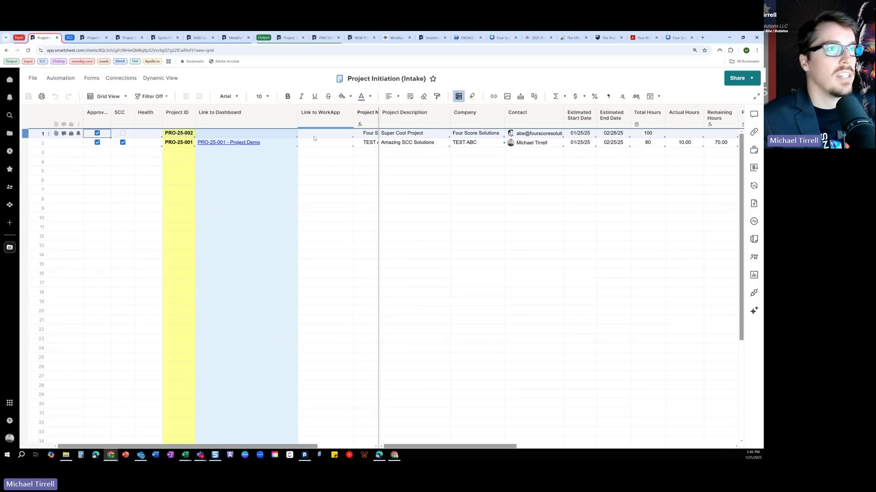
left_click(345, 136)
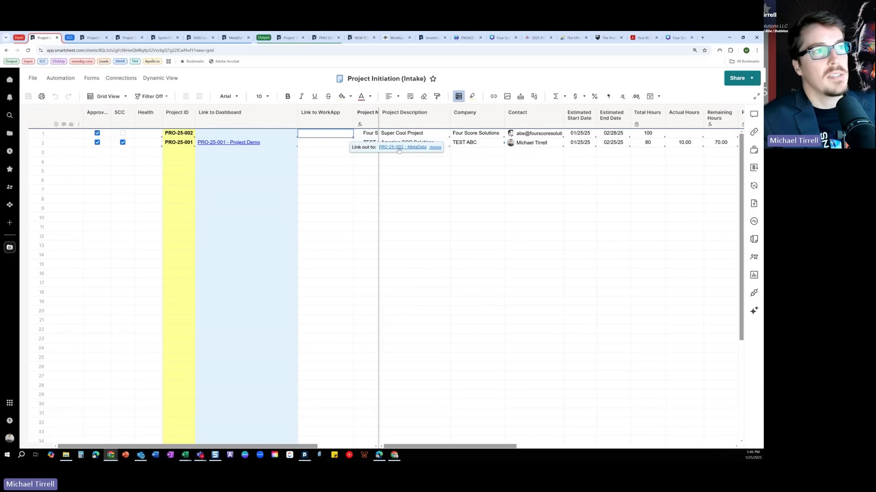
left_click(284, 136)
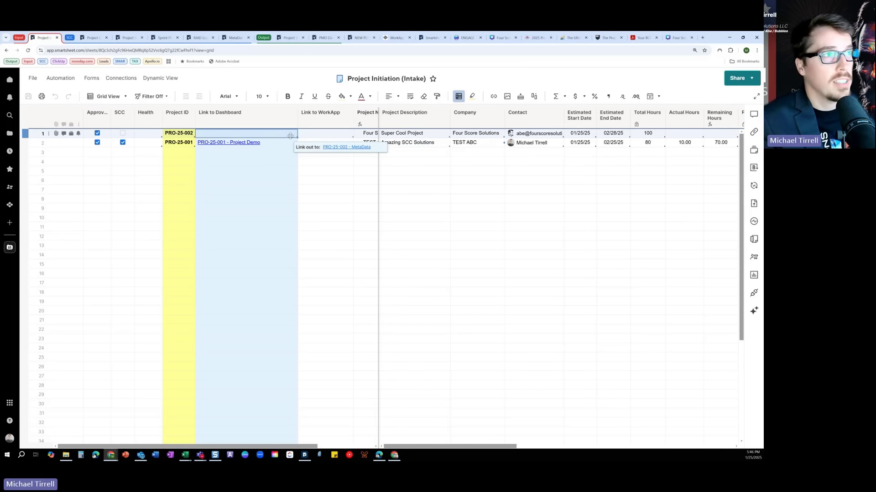
Check the current run's status in the automation logs, and refresh the intake sheet to inspect the dashboard link for PRO-25-002.
left_click(360, 37)
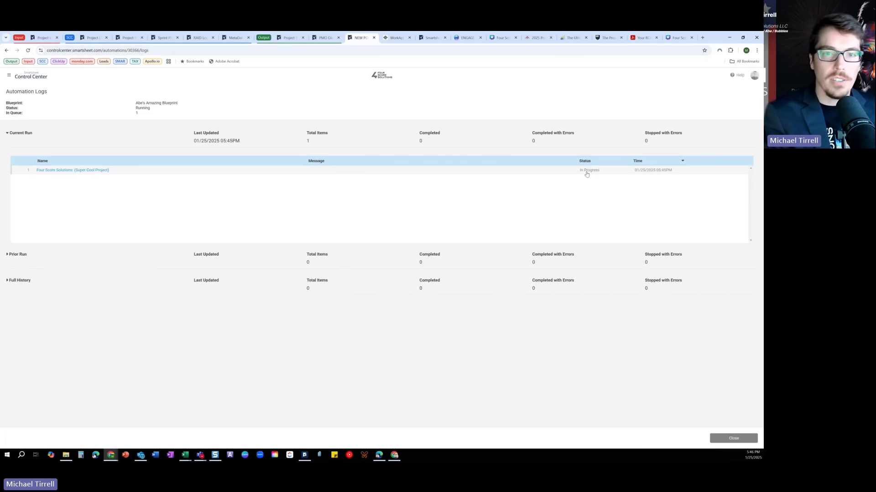
left_click(43, 38)
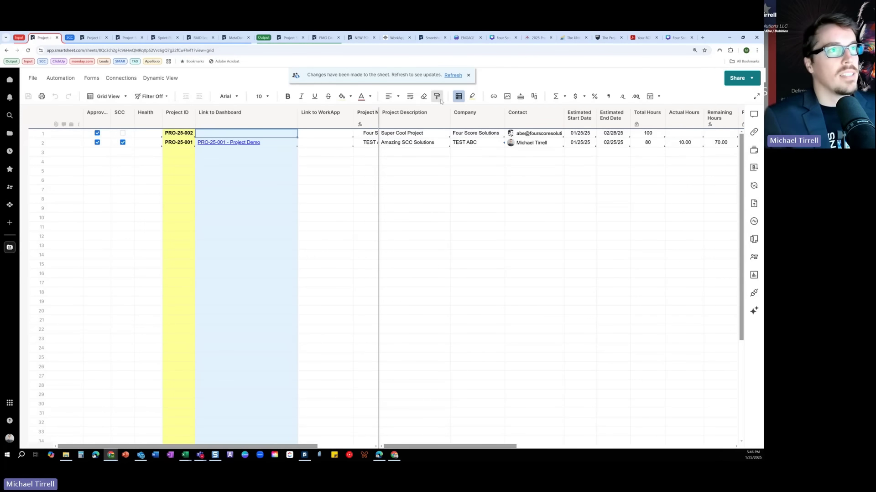
left_click(452, 75)
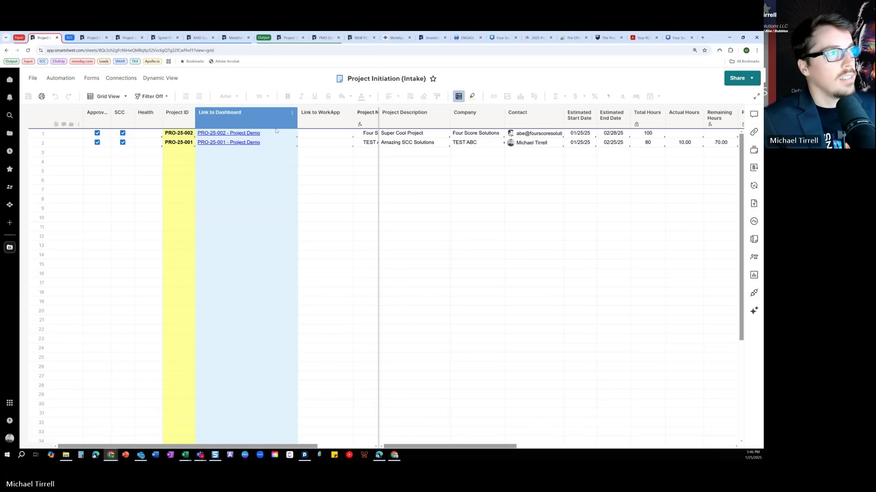
left_click(275, 132)
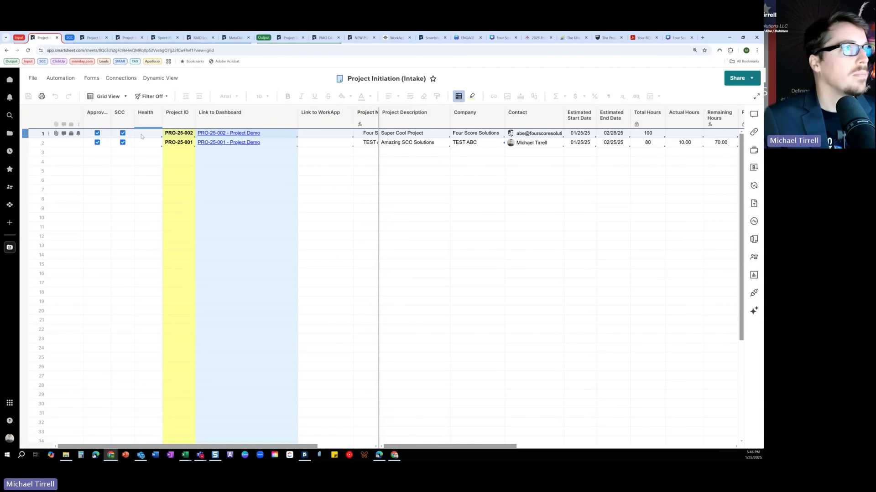
Reopen the automation logs for Abe's Amazing Blueprint, read the prior run's message, and open the project dashboard linked in it.
left_click(361, 38)
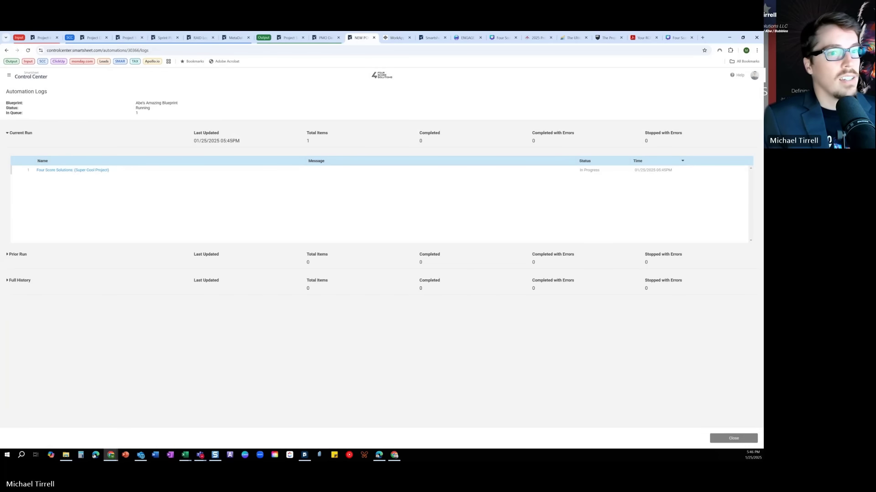
left_click(733, 438)
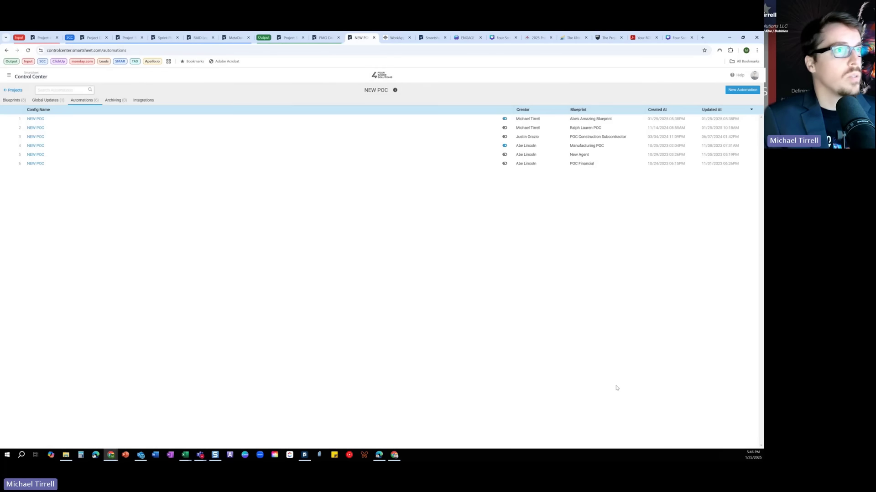
left_click(12, 119)
left_click(18, 132)
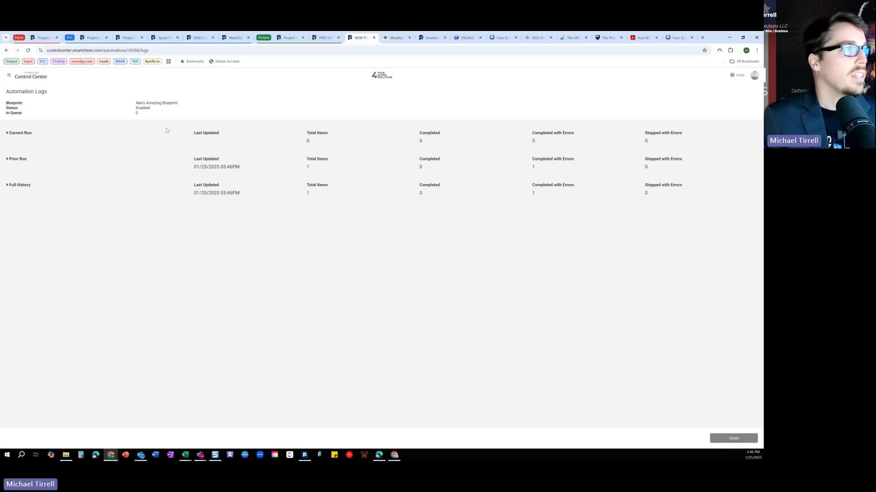
left_click(144, 168)
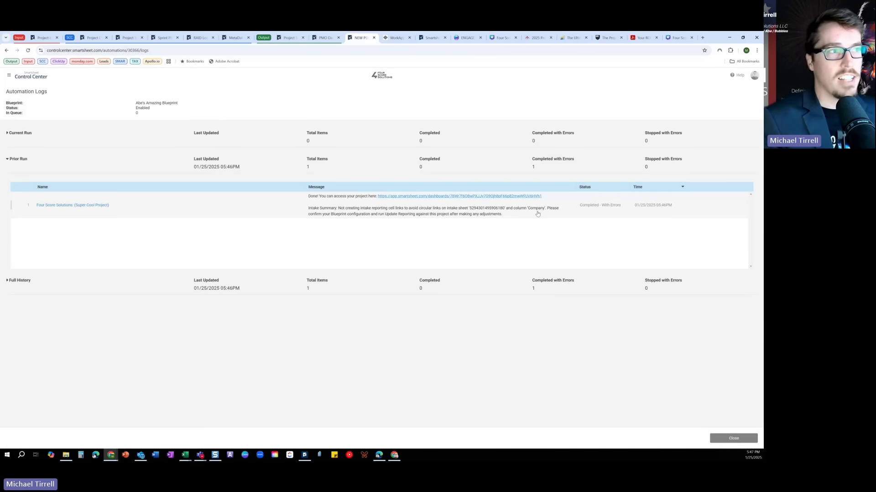
left_click(487, 197)
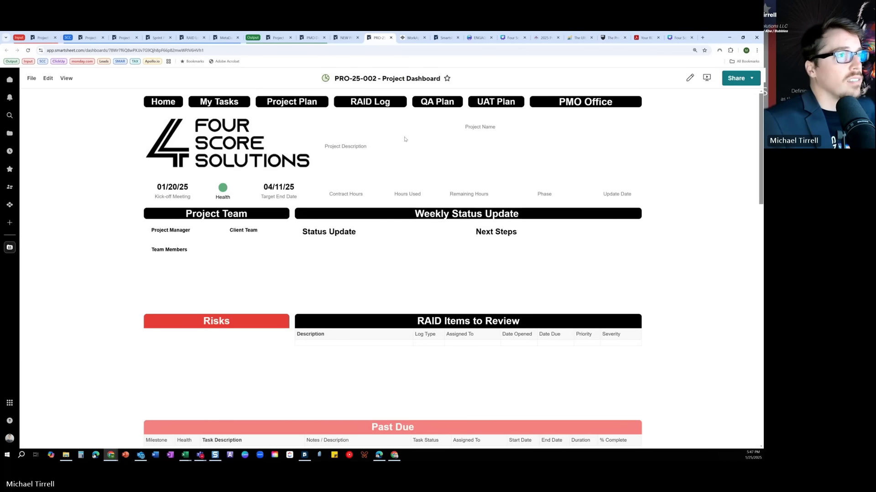
Look through the PRO-25-002 project dashboard's RAID, due-date, timeline and burndown sections.
scroll(458, 142, "down", 15)
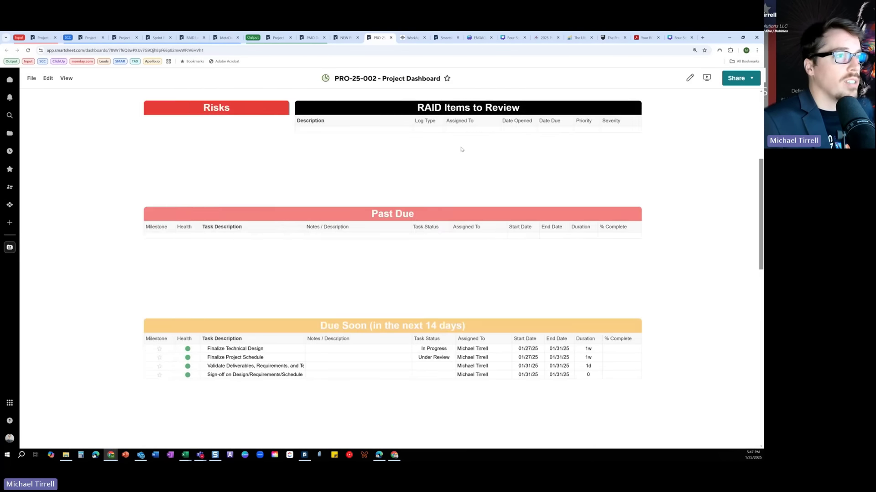
scroll(466, 160, "down", 2)
scroll(484, 165, "up", 10)
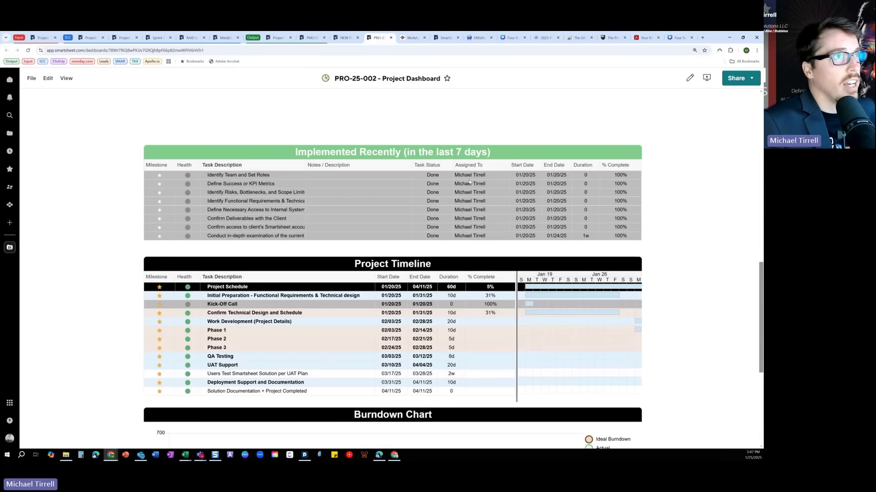
scroll(502, 171, "up", 3)
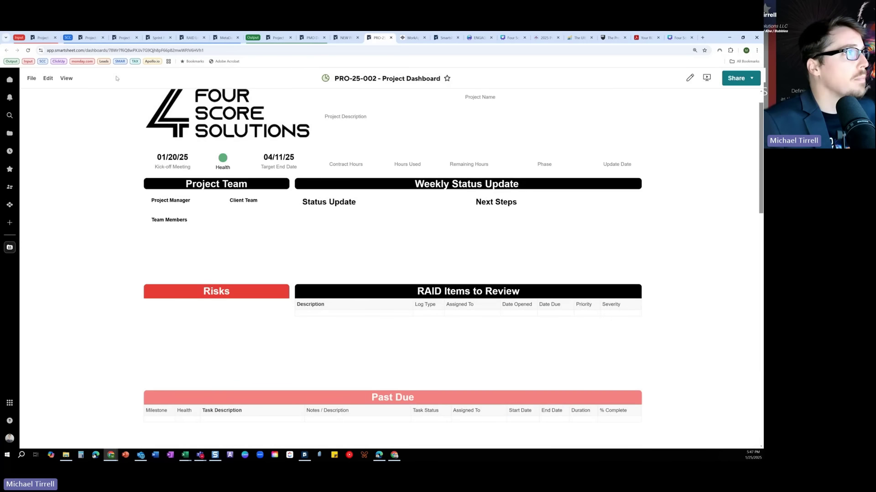
Refresh the Project Initiation (Intake) sheet and open the WorkApp linked in the PRO-25-002 row.
left_click(50, 40)
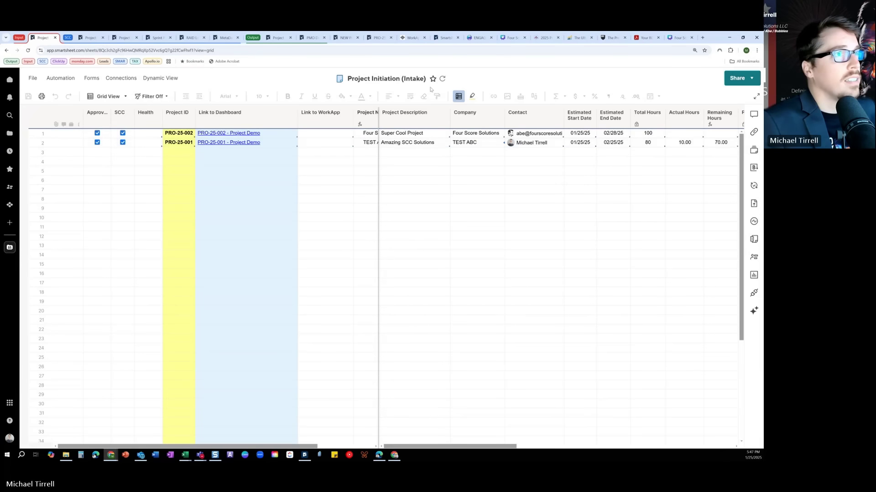
left_click(443, 80)
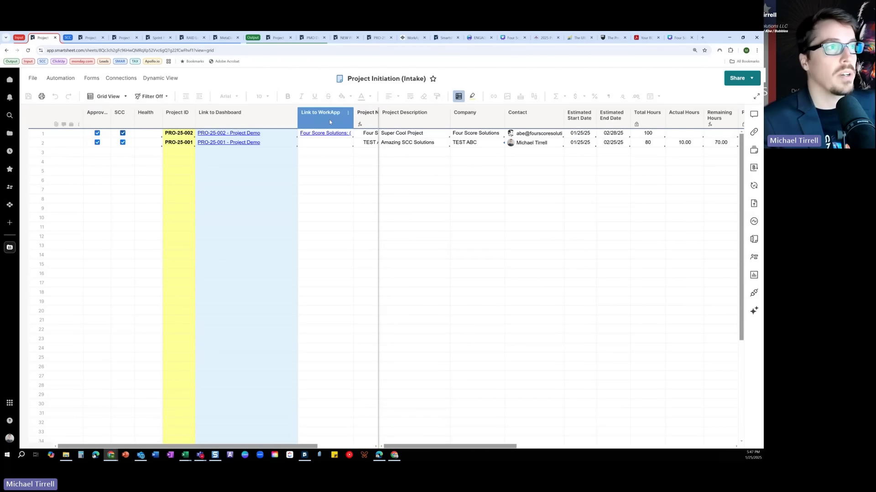
left_click(338, 134)
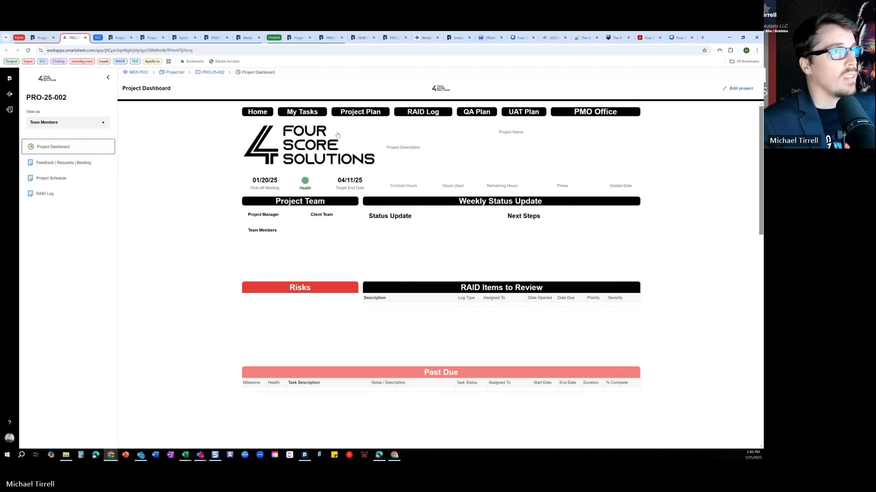
Inspect the Project Schedule and RAID Log in the WorkApp as Team Members, checking whether the Log Type and Priority cells are editable.
left_click(51, 178)
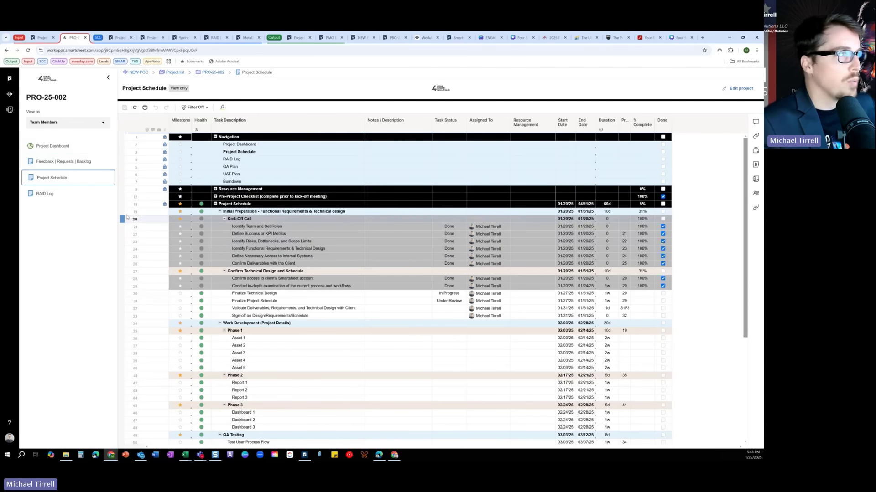
left_click(58, 196)
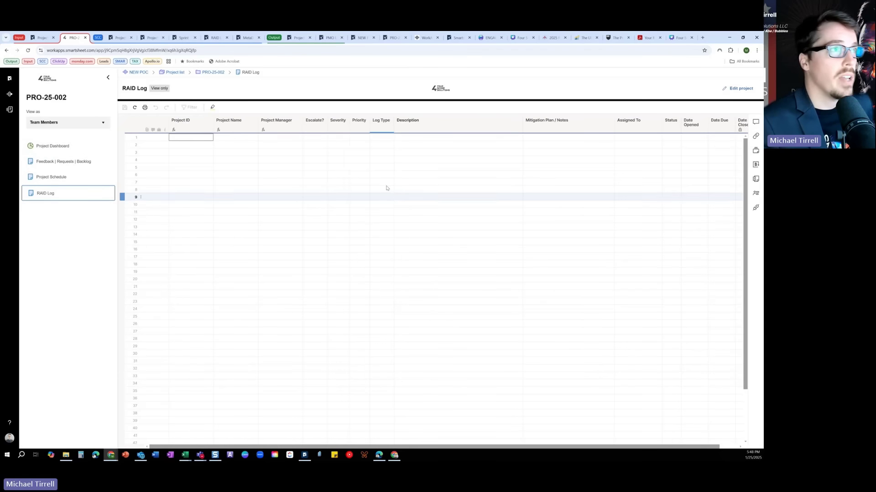
left_click(389, 138)
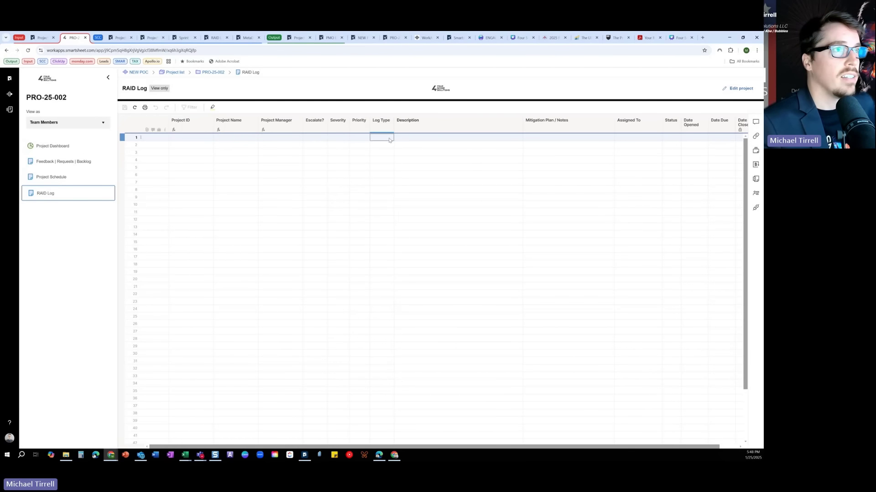
left_click(360, 138)
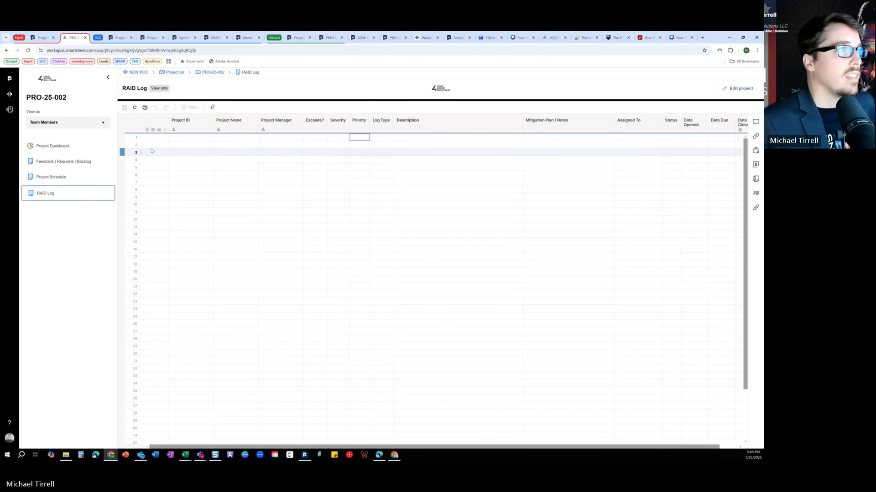
Switch the WorkApp view to the Project Owner role and open the RAID Log.
left_click(55, 123)
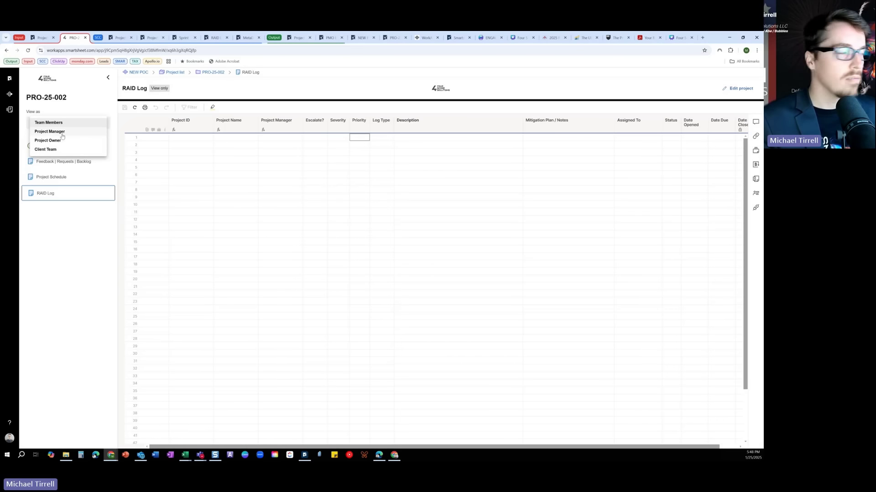
left_click(57, 140)
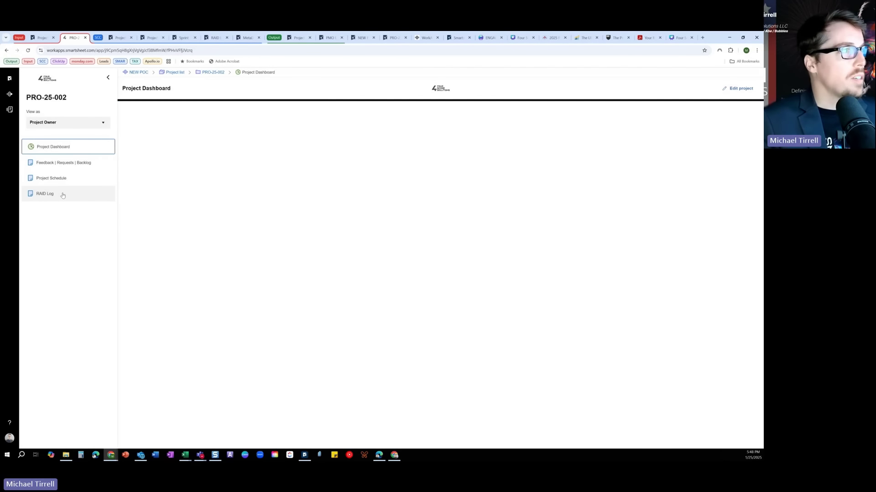
left_click(63, 195)
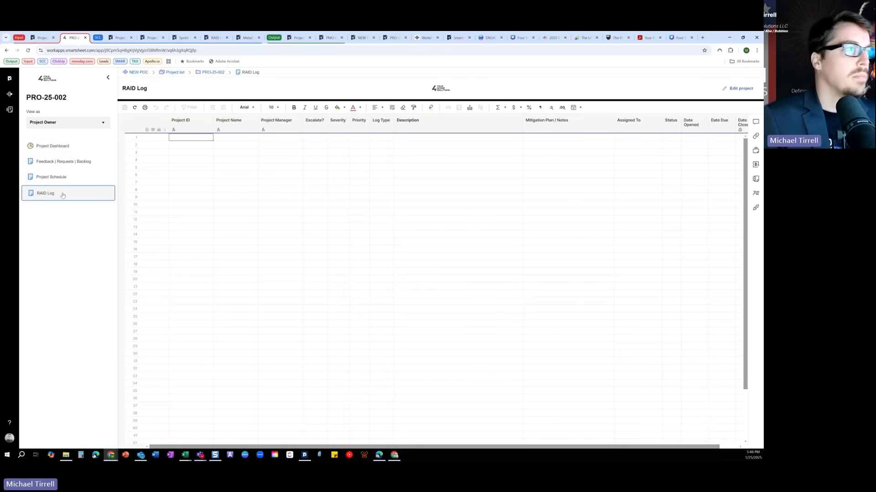
Add a Decision entry described as "Big decision needed" in the first row of the RAID Log.
left_click(389, 137)
left_click(390, 137)
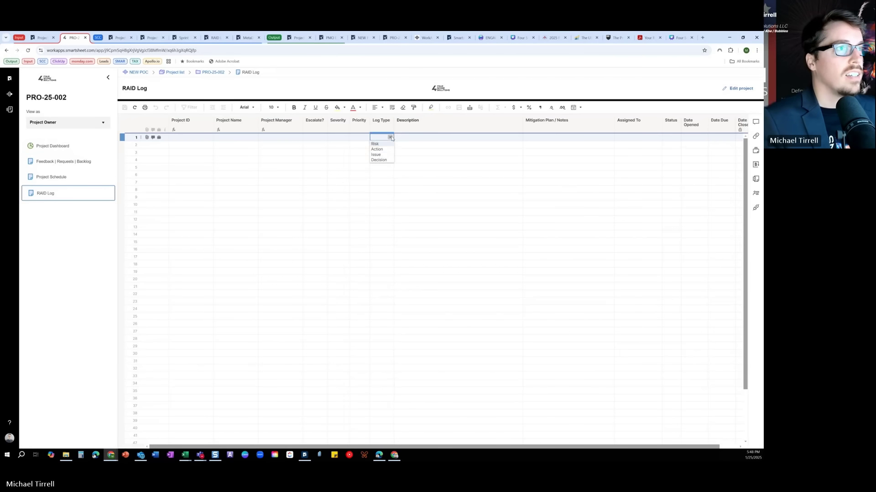
left_click(383, 160)
left_click(414, 137)
type("B")
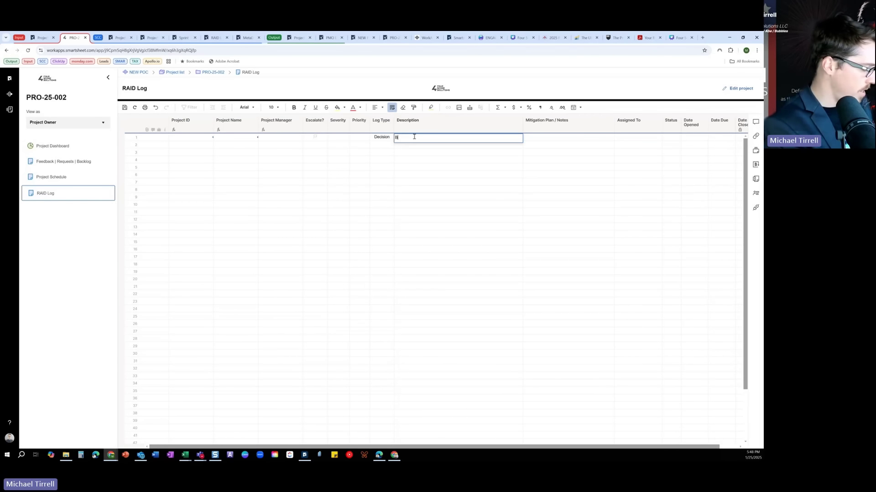
type("ig deci")
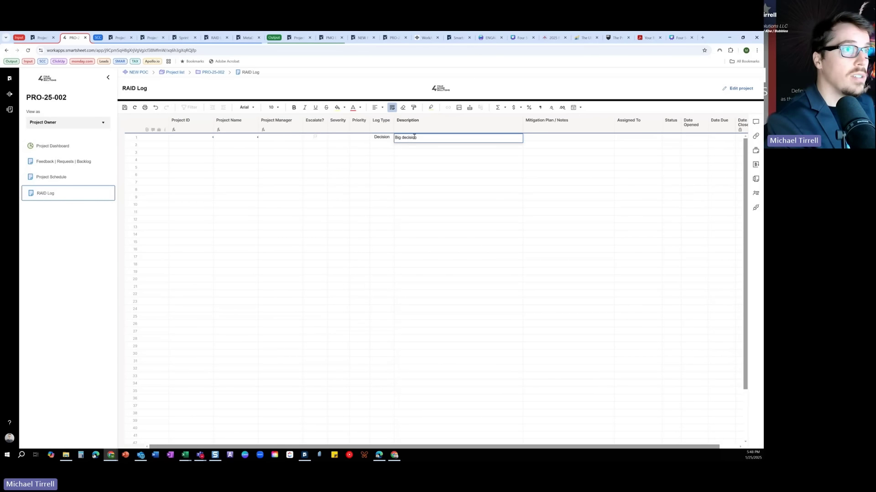
type("sion needed")
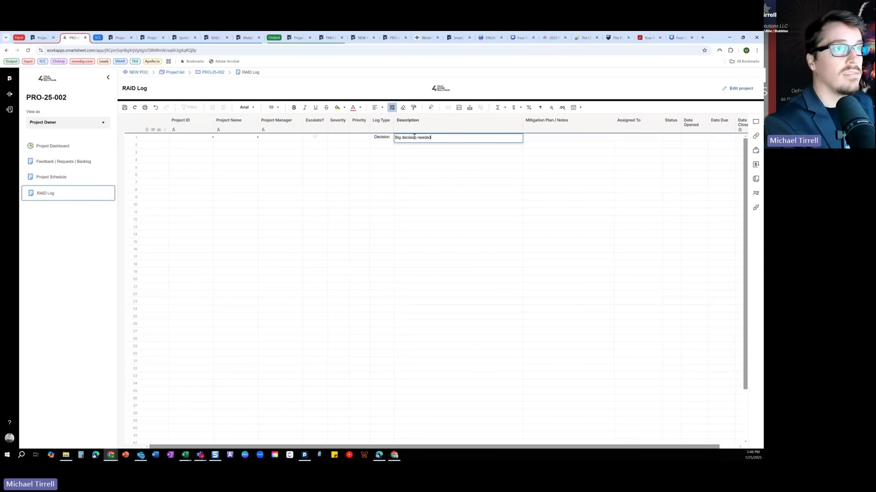
Set the decision entry's Priority to the low (down arrow) symbol and its Severity to N/A.
left_click(360, 137)
left_click(360, 137)
left_click(352, 147)
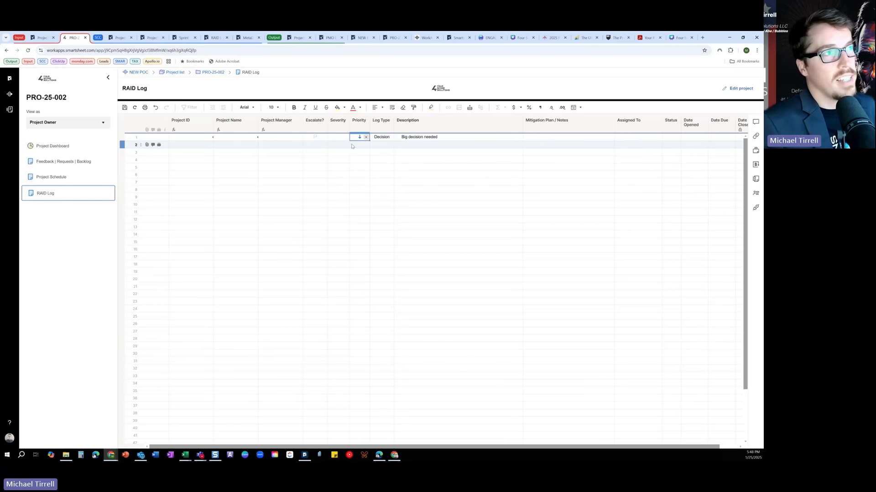
left_click(338, 137)
left_click(346, 137)
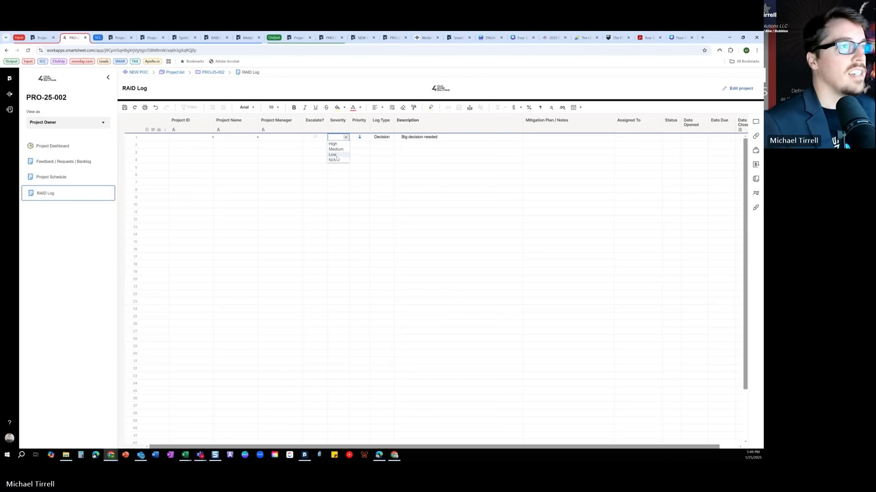
left_click(334, 159)
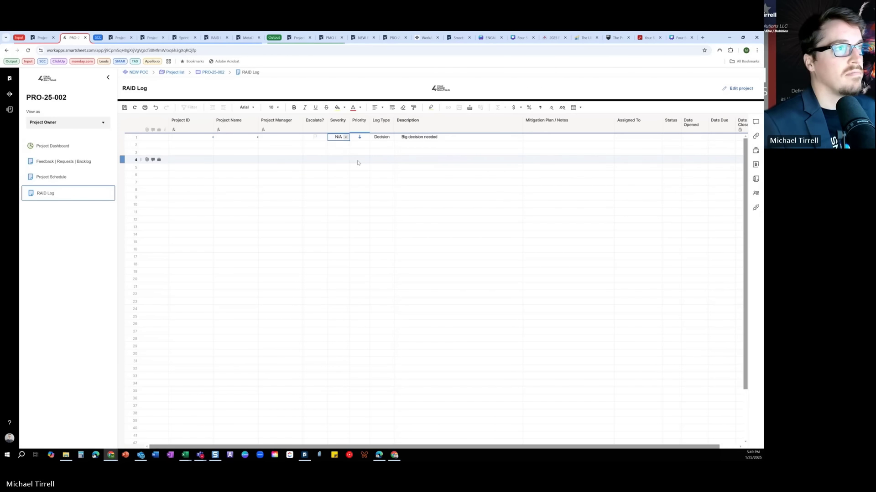
left_click(398, 167)
Assign the decision entry to the project team contact and set its Status to Open.
left_click(648, 138)
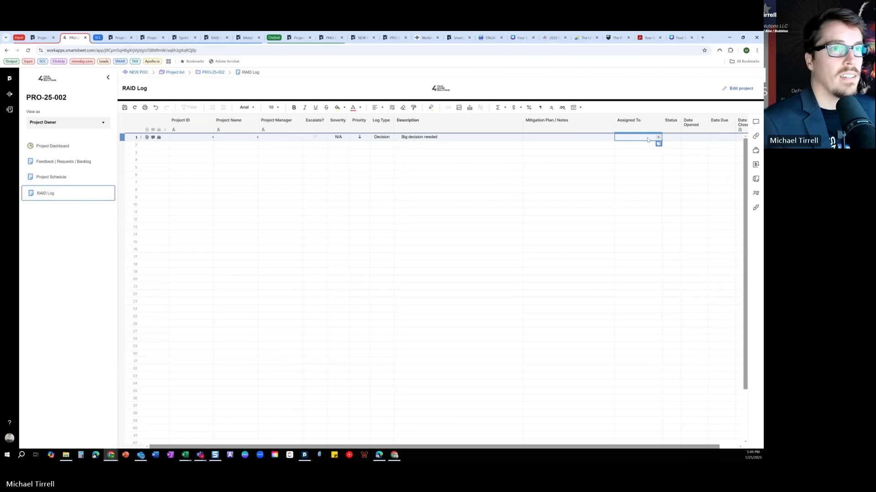
left_click(658, 138)
left_click(634, 184)
left_click(678, 138)
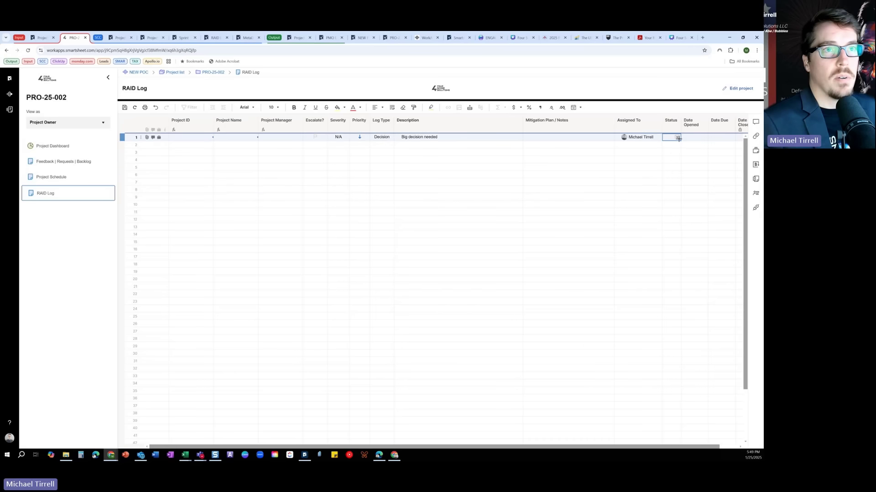
left_click(677, 138)
left_click(674, 146)
Set the entry's Date Opened and Date Due to 01/25/25 and save the RAID Log.
left_click(694, 139)
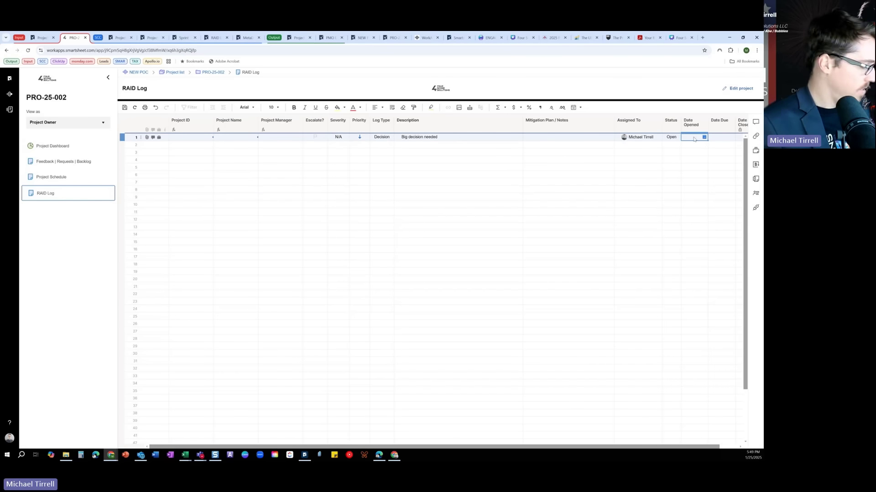
type("t")
left_click(719, 152)
left_click(719, 138)
type("t")
left_click(719, 160)
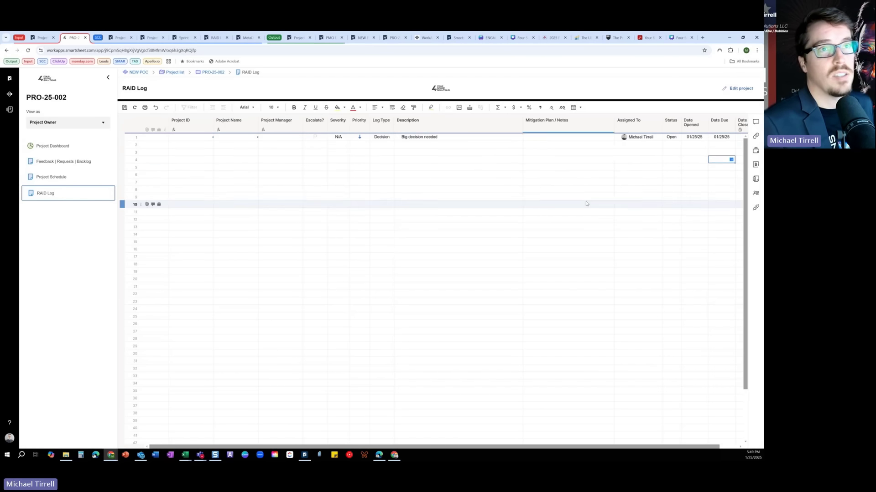
left_click(124, 107)
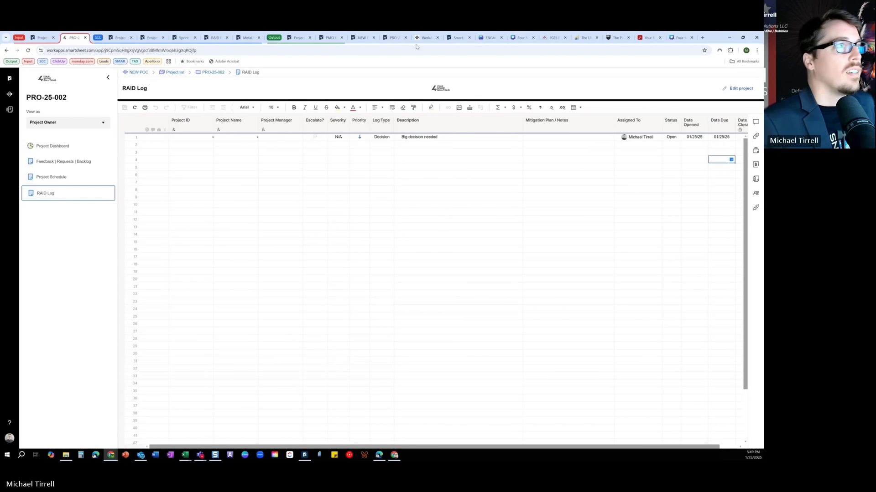
Check for the new decision on the WorkApp's Project Dashboard and in the RAID open items of the refreshed PMO Dashboard (DEMO).
left_click(53, 147)
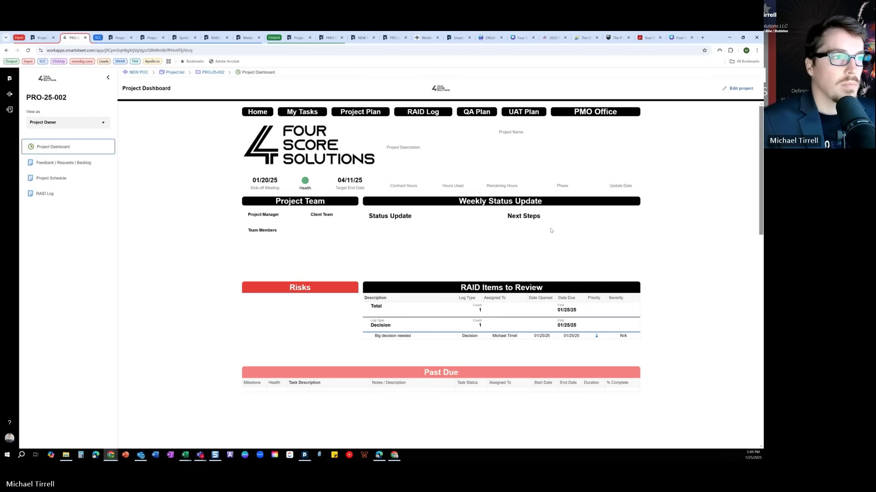
scroll(483, 219, "down", 3)
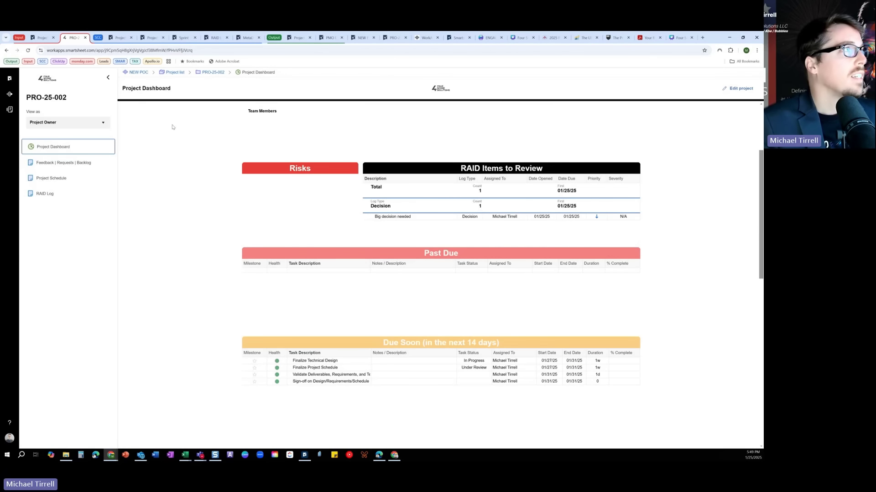
left_click(326, 38)
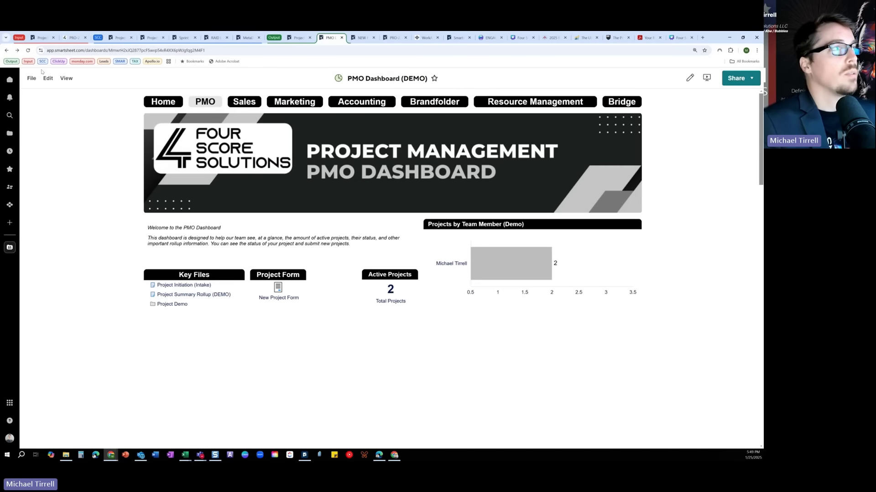
left_click(28, 50)
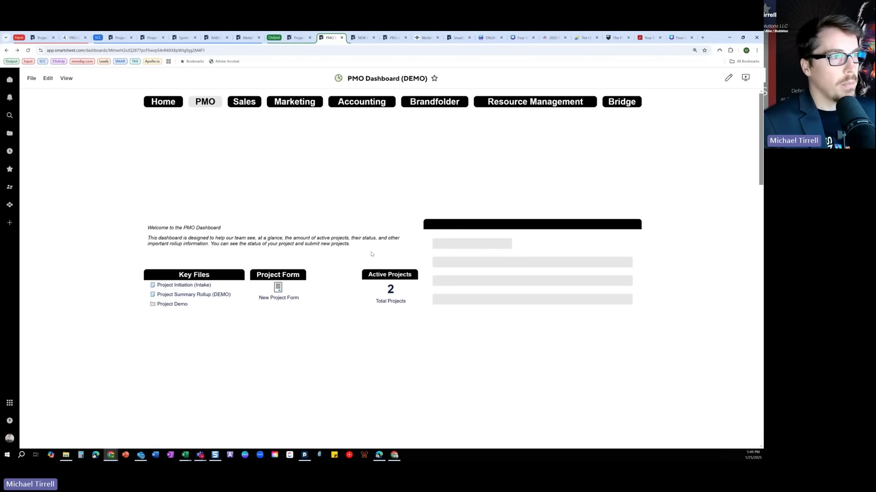
scroll(545, 274, "down", 10)
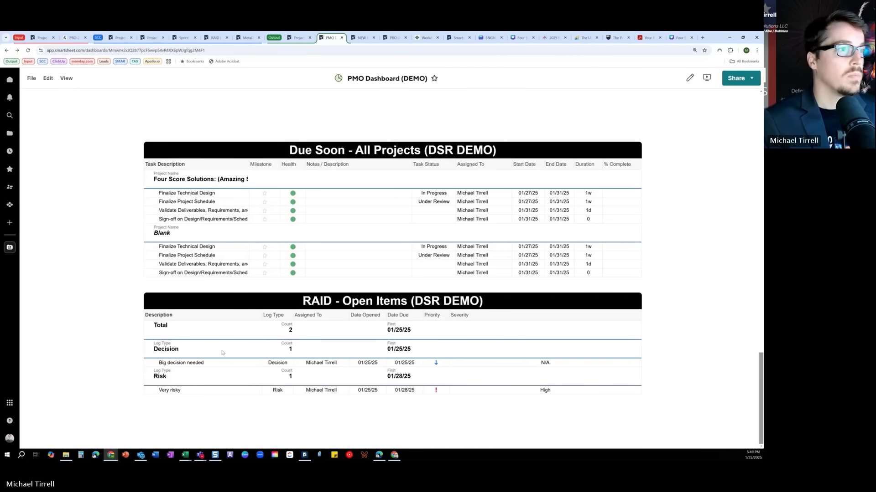
scroll(333, 374, "up", 5)
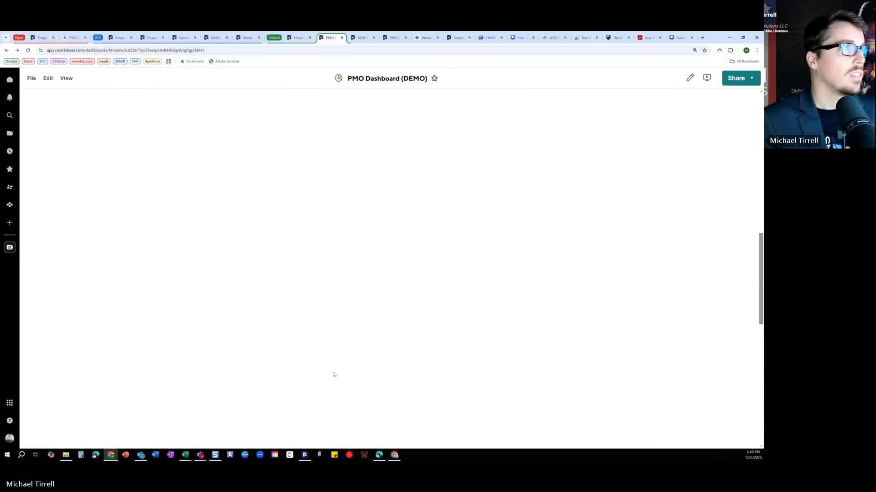
scroll(335, 370, "up", 5)
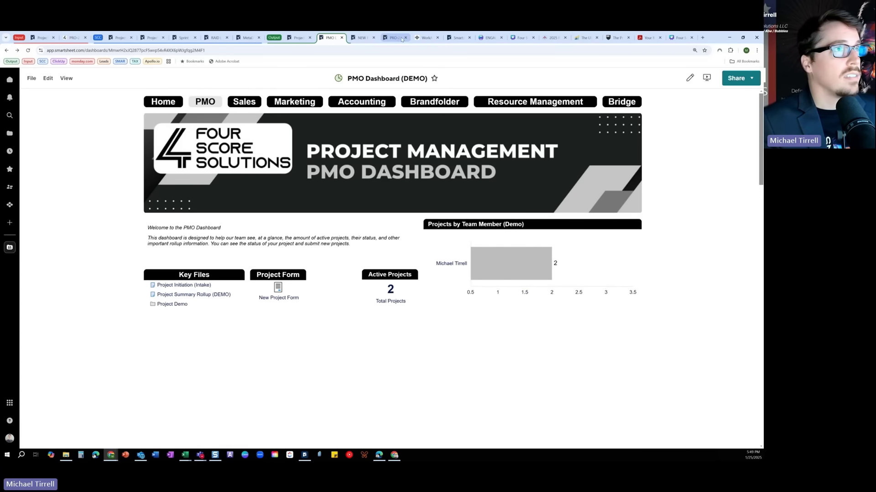
Open the PRO-25-002 MetaData sheet from the 0- Admin folder of the project's Sheets in Abe's Amazing Workspace.
left_click(402, 38)
left_click(9, 247)
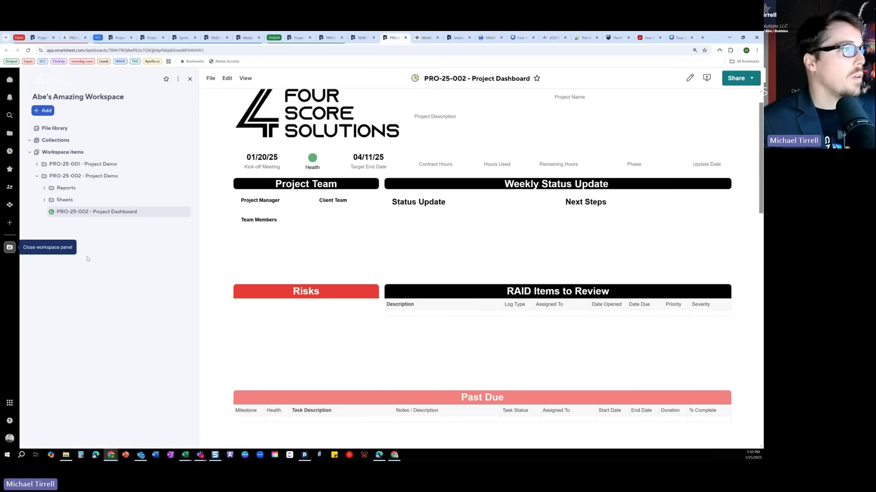
scroll(502, 164, "up", 1)
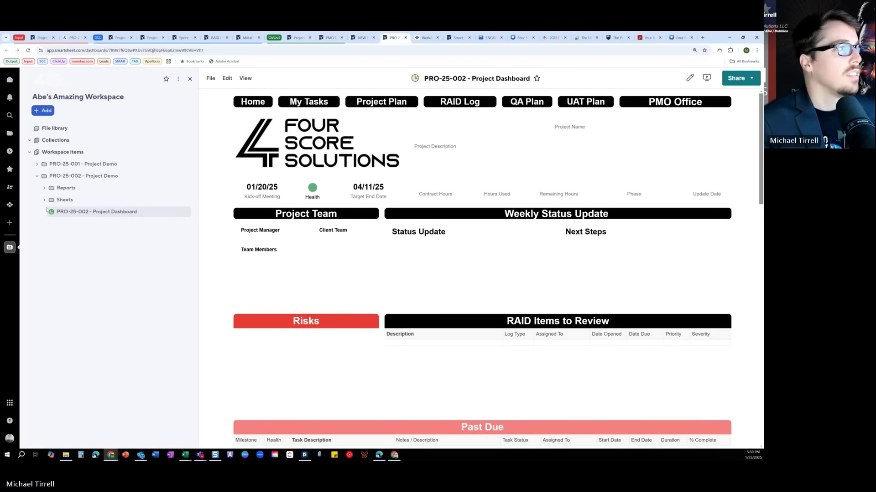
left_click(44, 200)
left_click(52, 211)
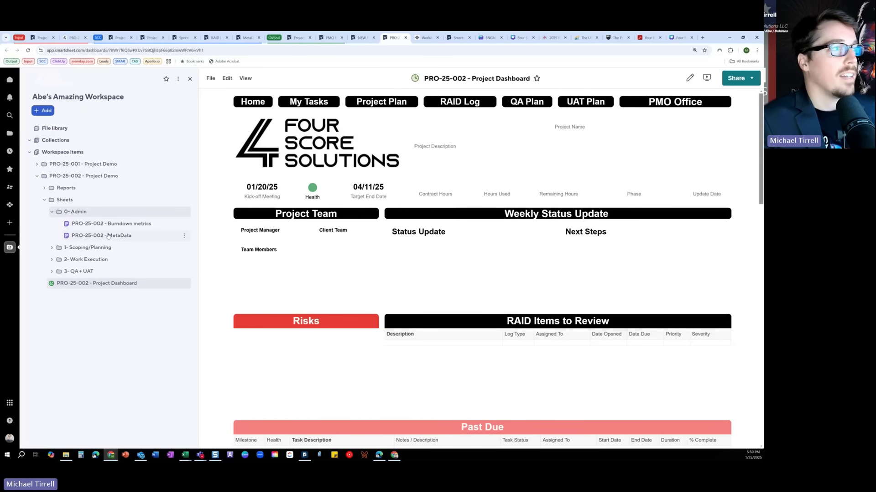
left_click(118, 235)
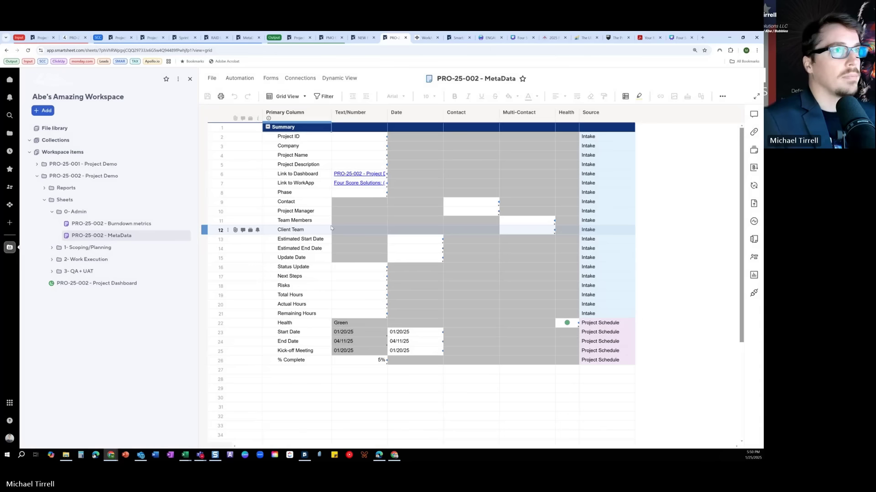
Inspect the MetaData sheet's Project ID and Project Name cell links, view the Project Name source in Project Initiation (Intake), and reload the sheet.
left_click(364, 138)
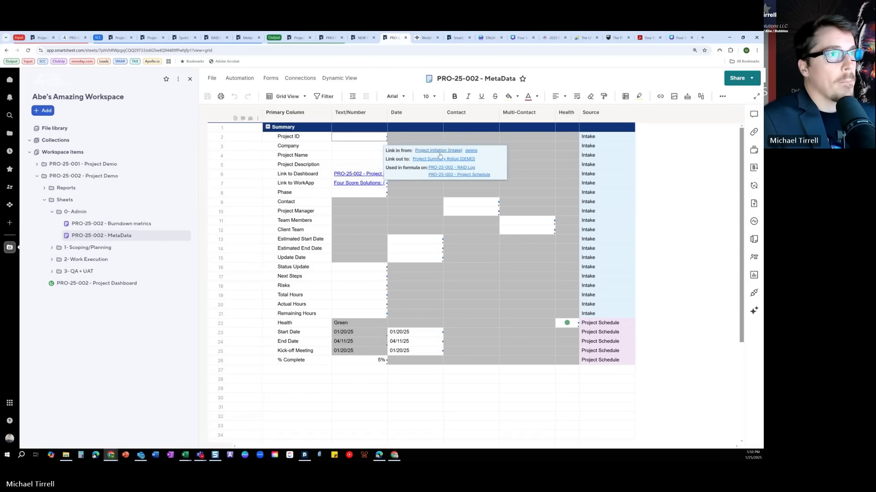
left_click(375, 156)
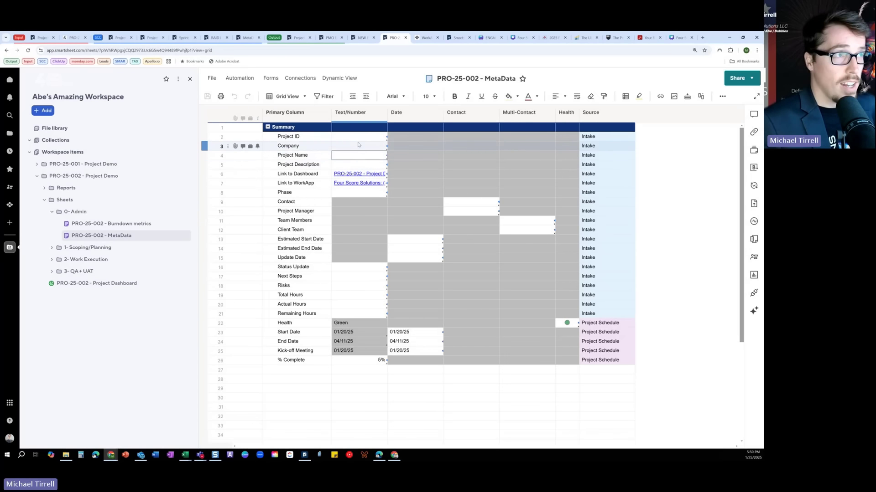
left_click(407, 157)
key("Left")
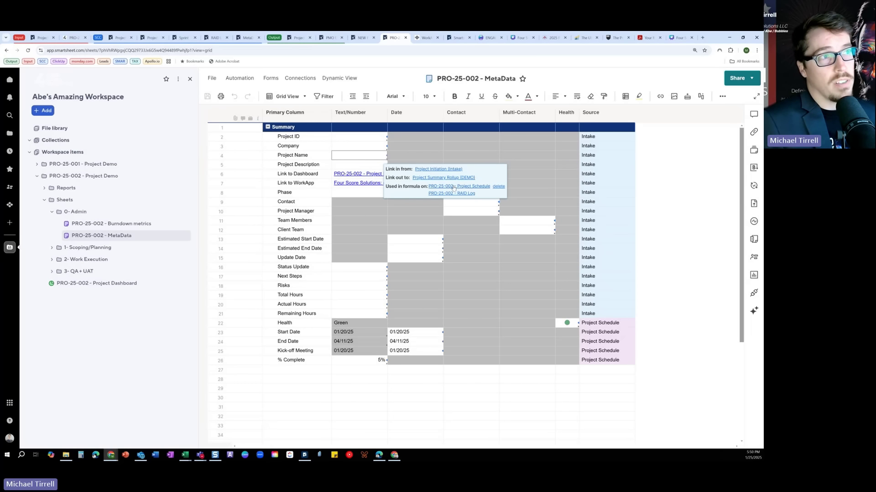
left_click(442, 170)
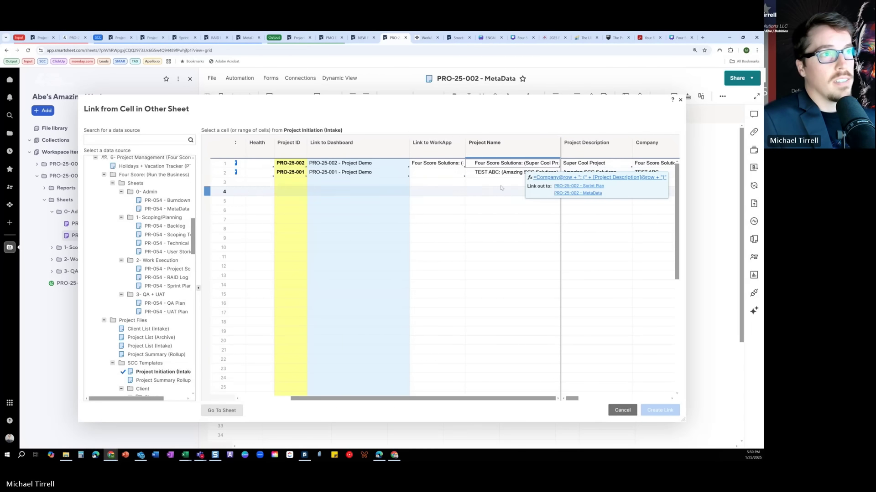
left_click(622, 410)
left_click(469, 277)
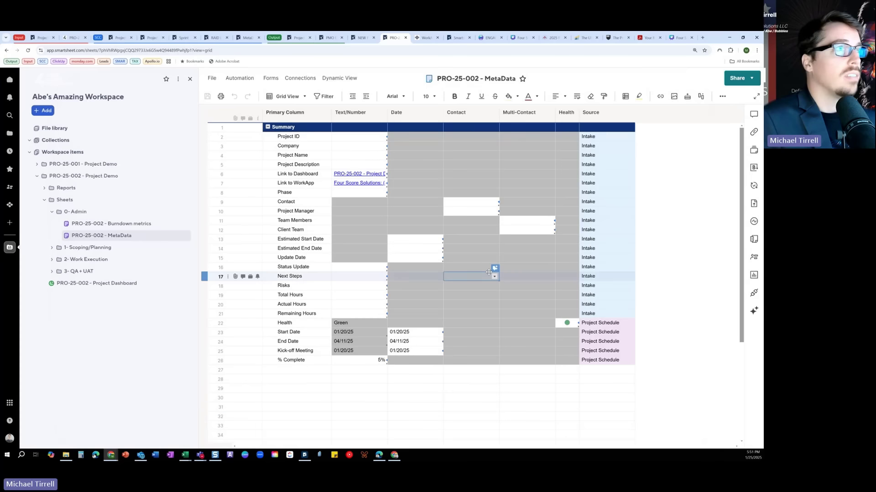
left_click(26, 51)
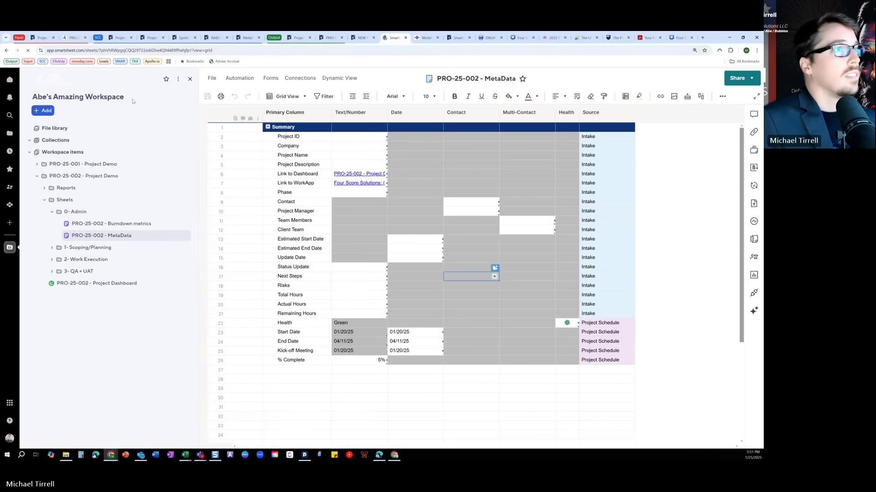
Trace the PRO-25-002 Project Name link from Project Initiation (Intake) and go to its linked MetaData sheet.
left_click(42, 38)
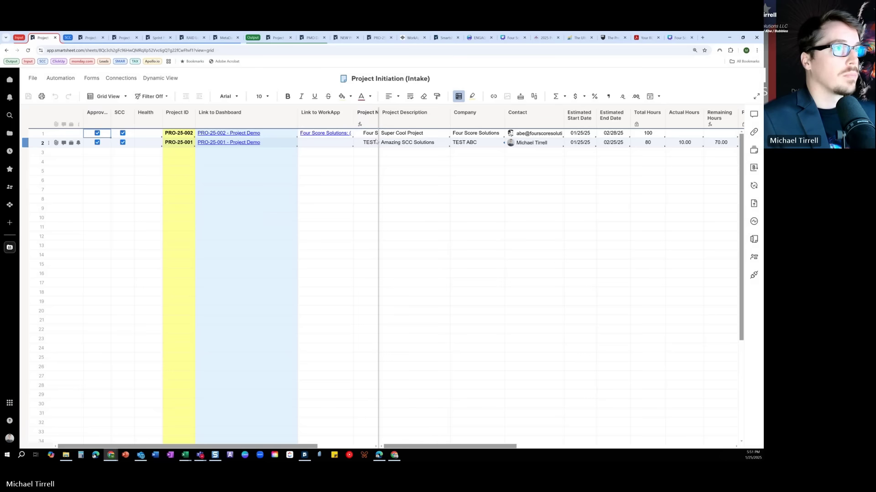
left_click(367, 134)
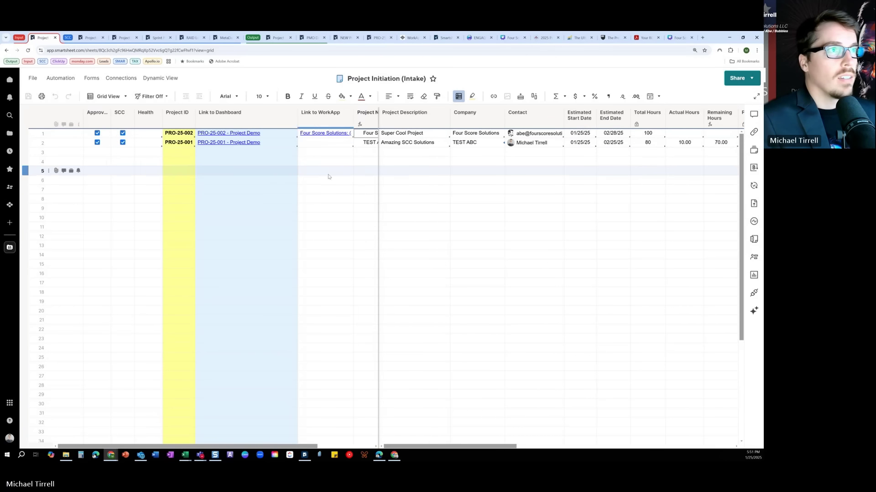
scroll(329, 178, "right", 3)
left_click(334, 143)
key("Up")
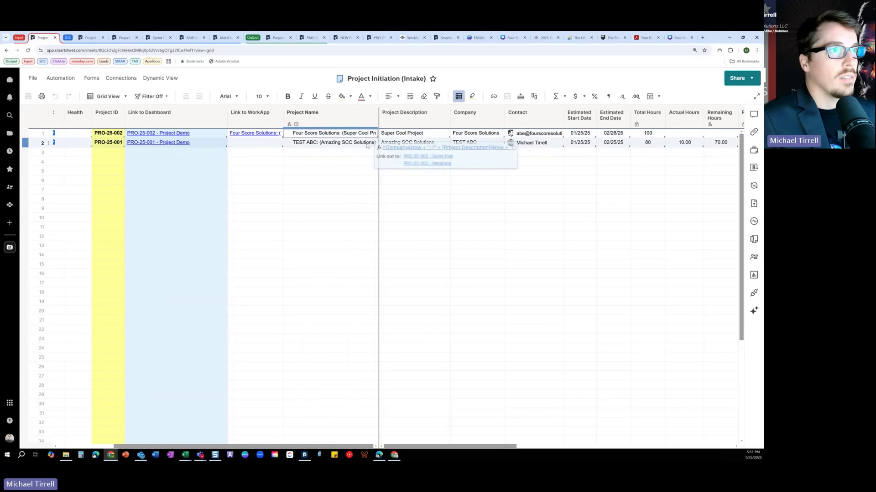
left_click(438, 164)
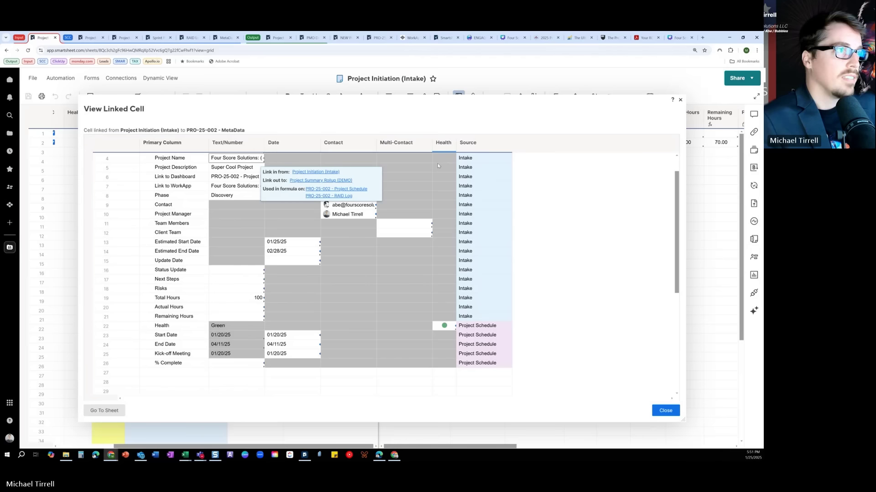
scroll(249, 206, "up", 1)
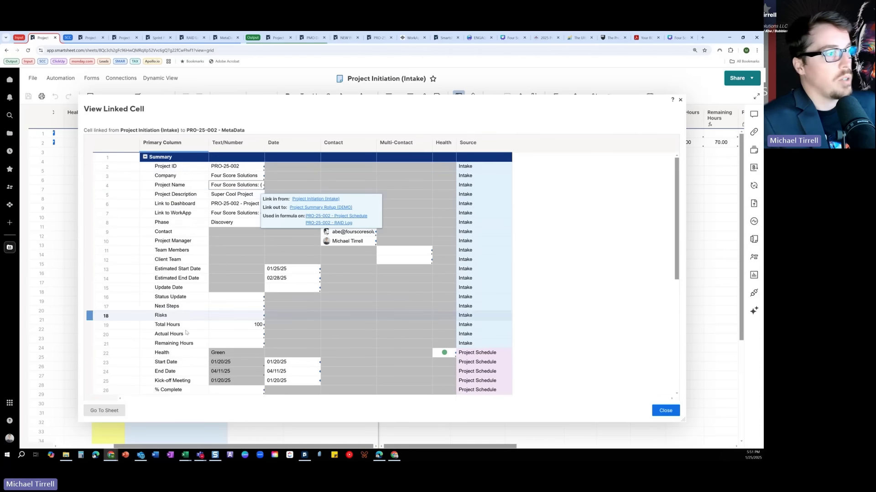
left_click(104, 411)
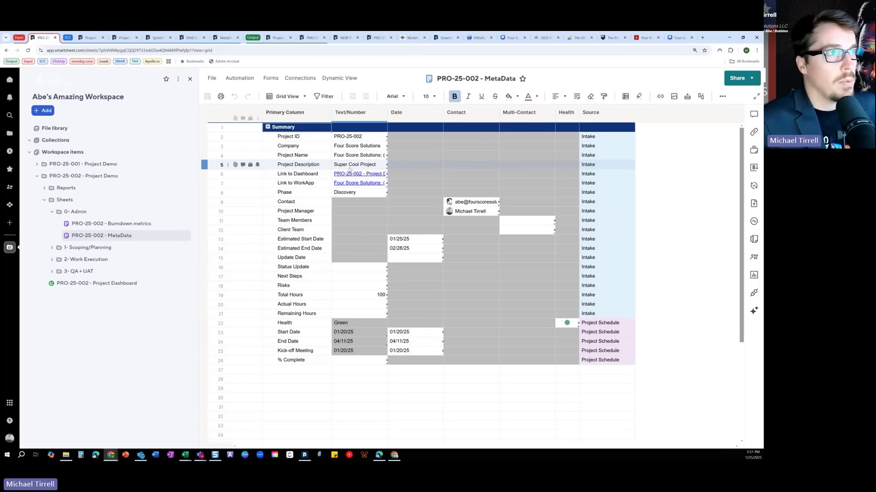
Check the intake data on the PRO-25-002 Project Dashboard and in the reloaded MetaData sheet.
left_click(132, 283)
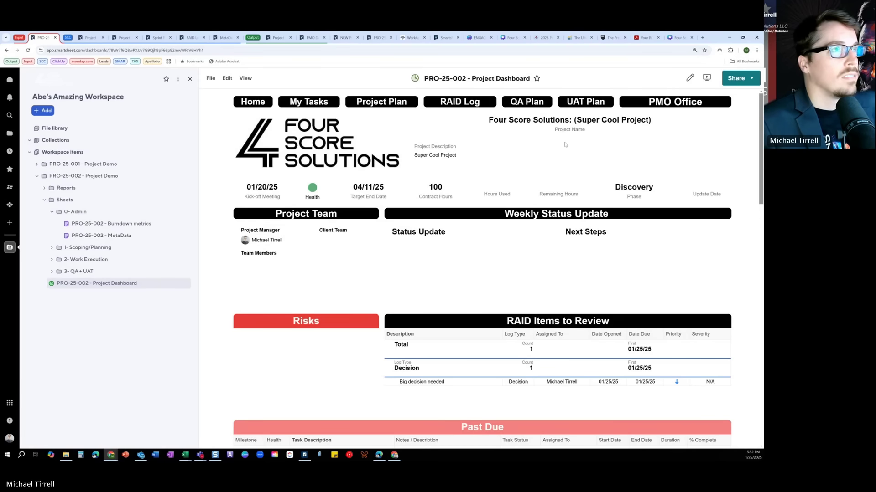
left_click(379, 38)
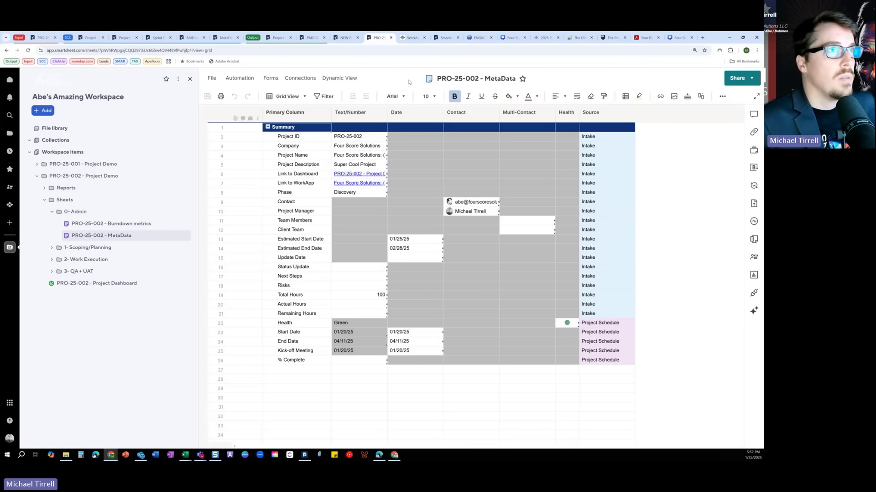
Close the Control Center automation logs and disable the NEW POC automation for Abe's Amazing Blueprint.
left_click(345, 37)
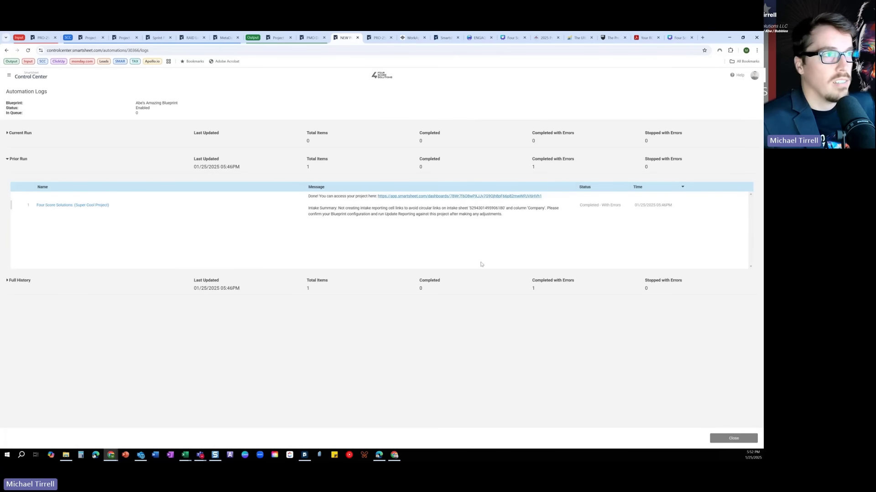
left_click(739, 440)
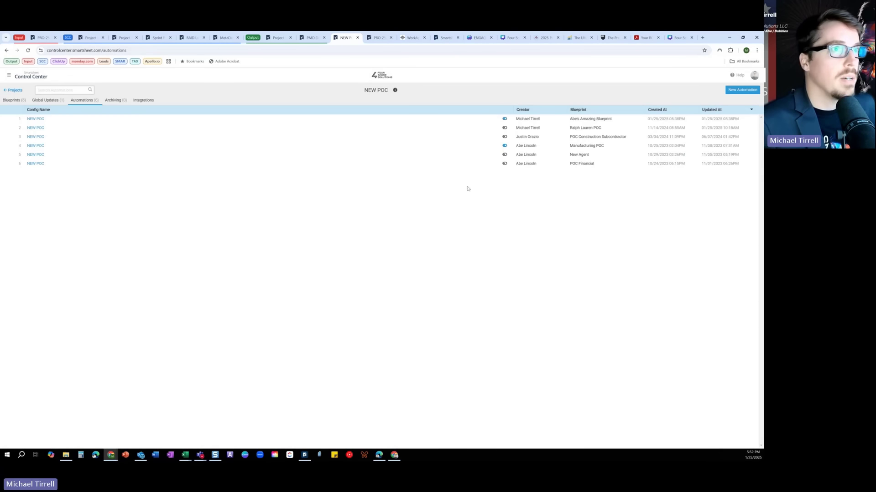
left_click(505, 120)
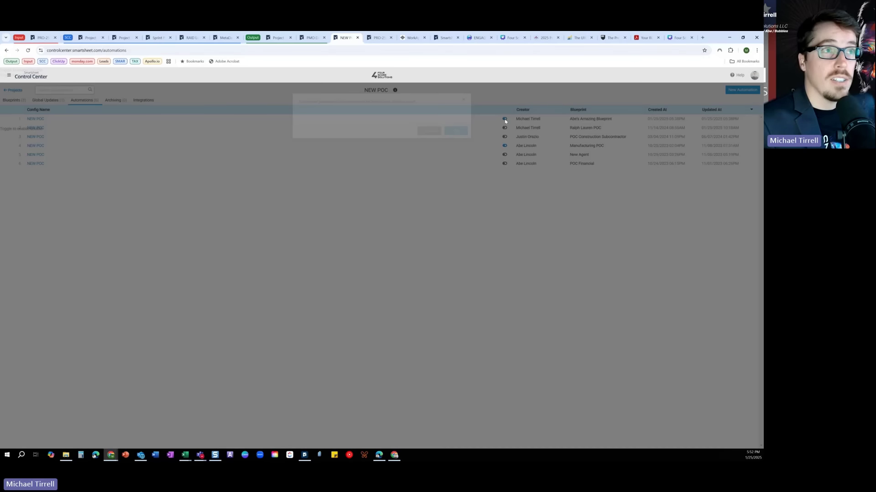
left_click(456, 142)
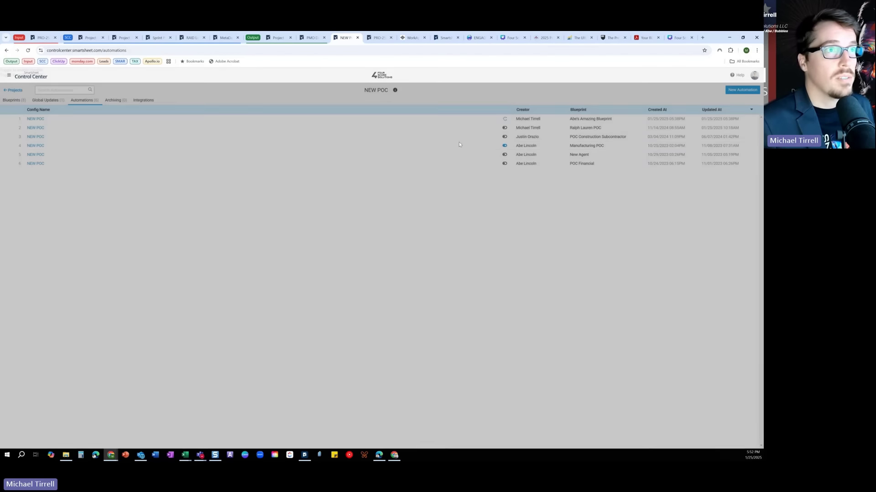
Open Abe's Amazing Blueprint for editing and go through its settings to the Blueprint Summary page.
left_click(10, 101)
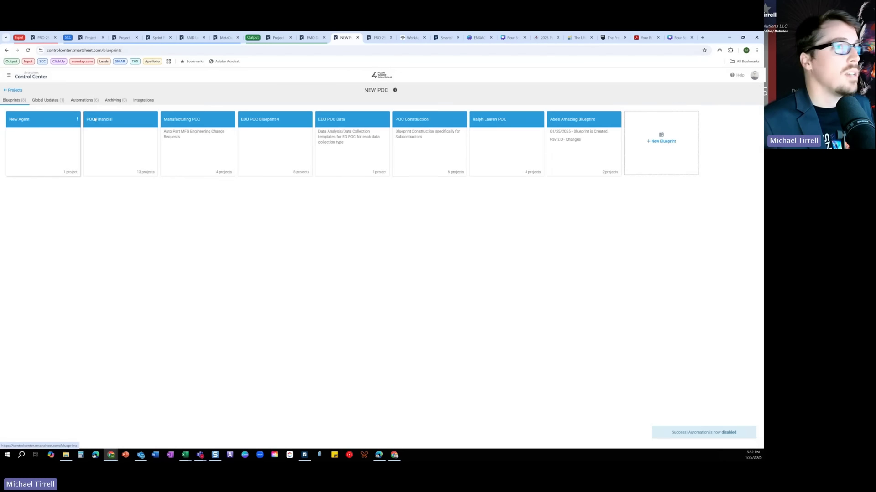
left_click(586, 146)
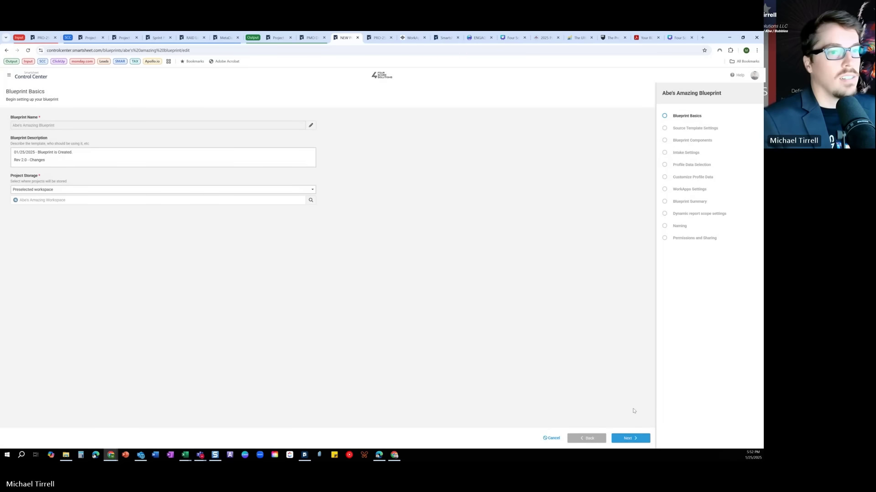
left_click(639, 440)
left_click(640, 440)
left_click(640, 441)
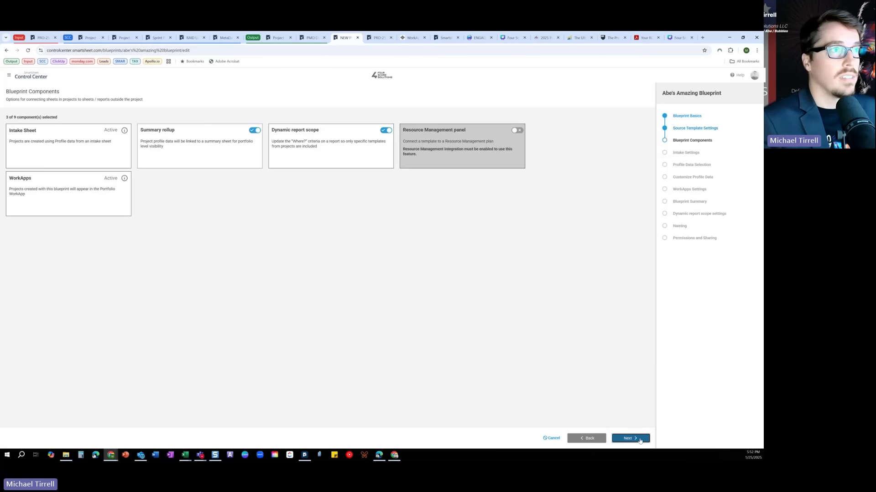
left_click(639, 440)
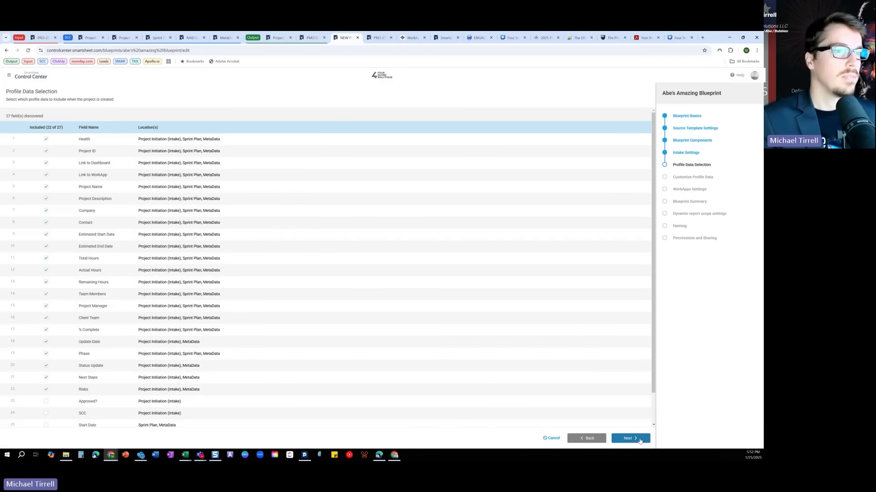
left_click(640, 441)
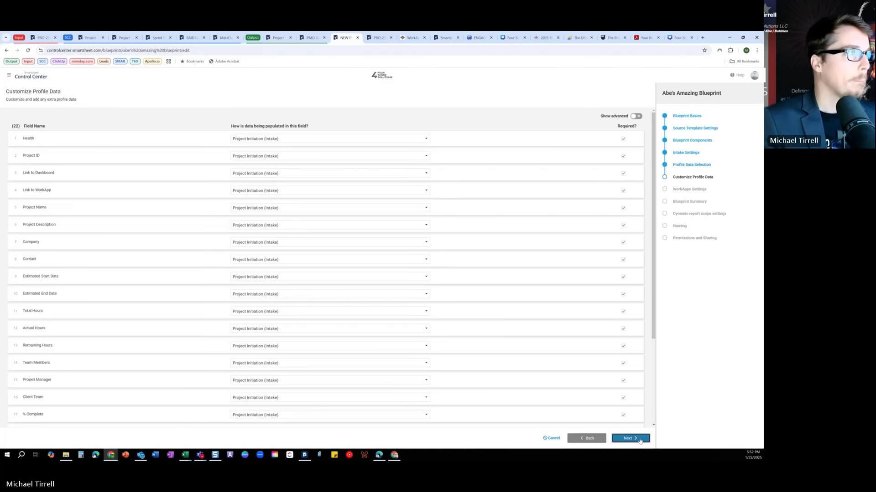
left_click(639, 440)
left_click(640, 440)
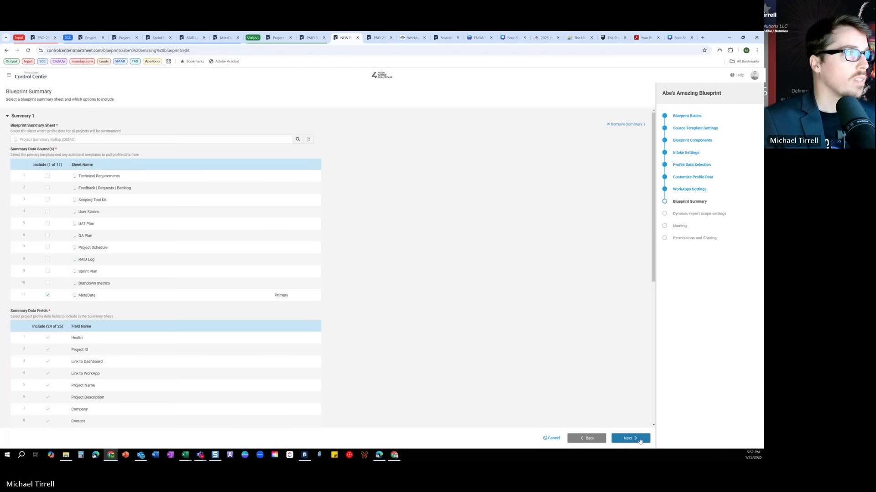
left_click(640, 440)
left_click(587, 439)
Remove Company from the blueprint's Intake Summary Fields and change the Intake Summary's primary template.
scroll(288, 311, "down", 5)
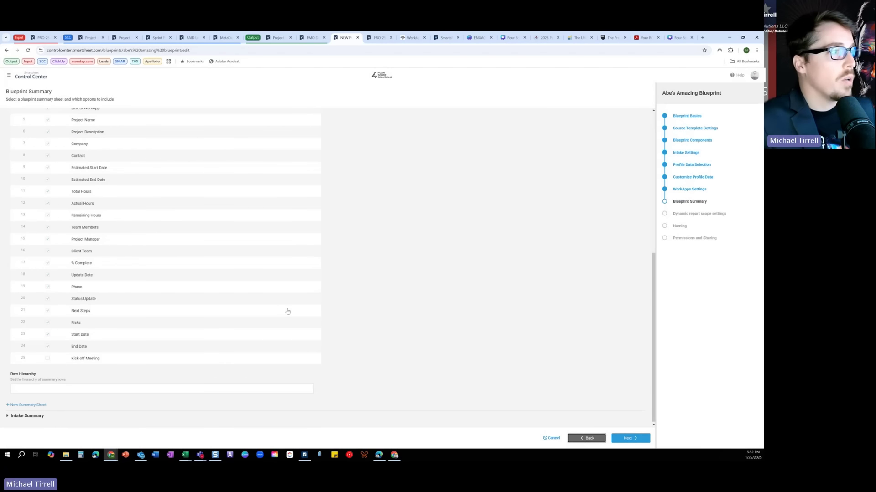
left_click(28, 416)
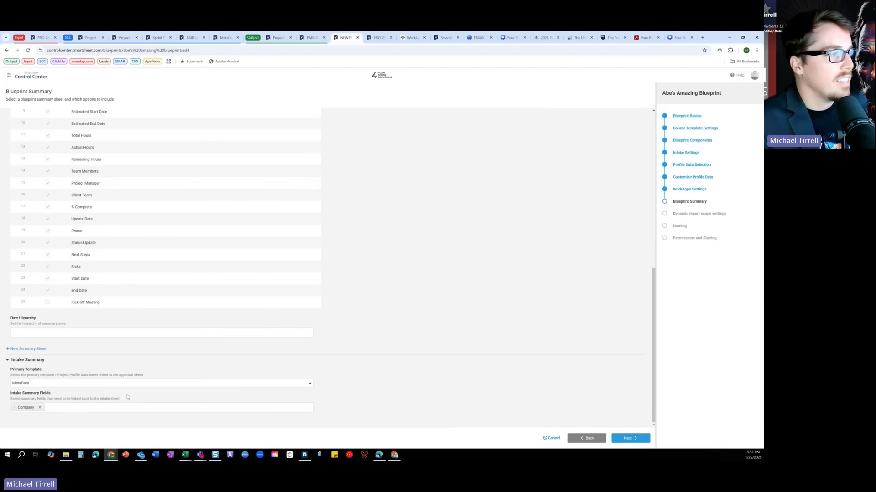
left_click(40, 408)
left_click(310, 383)
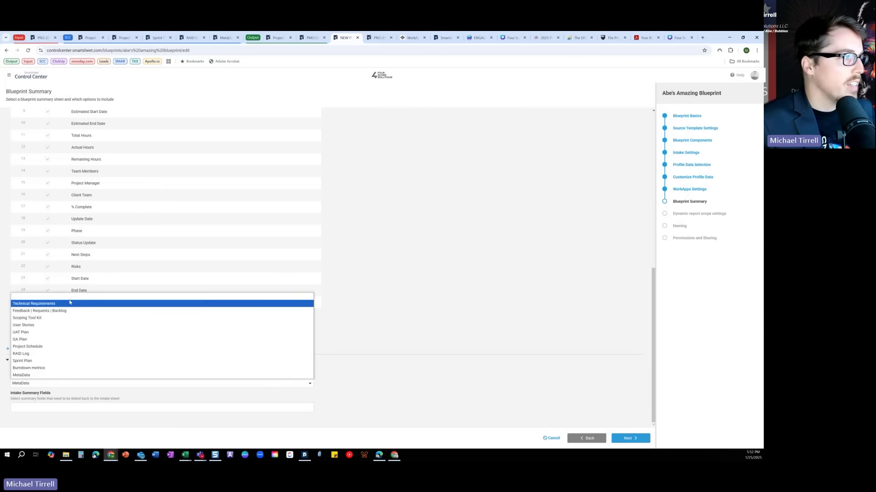
left_click(61, 301)
left_click(26, 360)
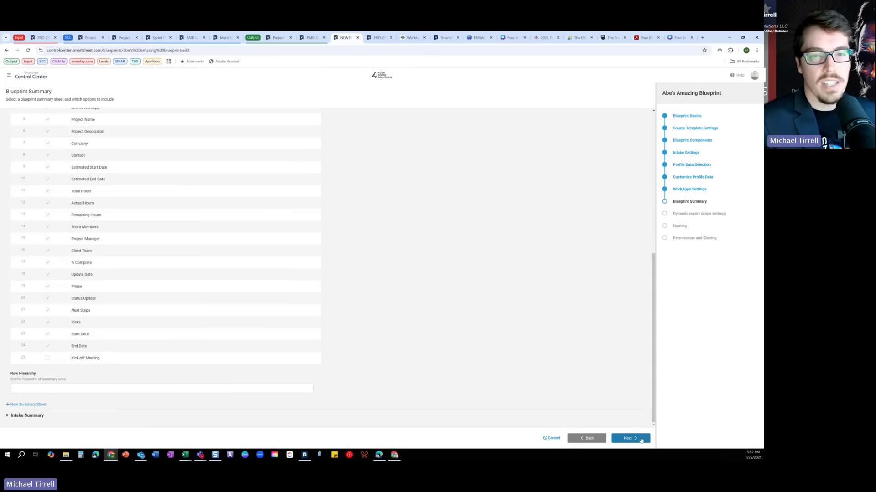
Keep the dynamic report scope, naming and permissions settings as they are and save the updated blueprint.
left_click(640, 440)
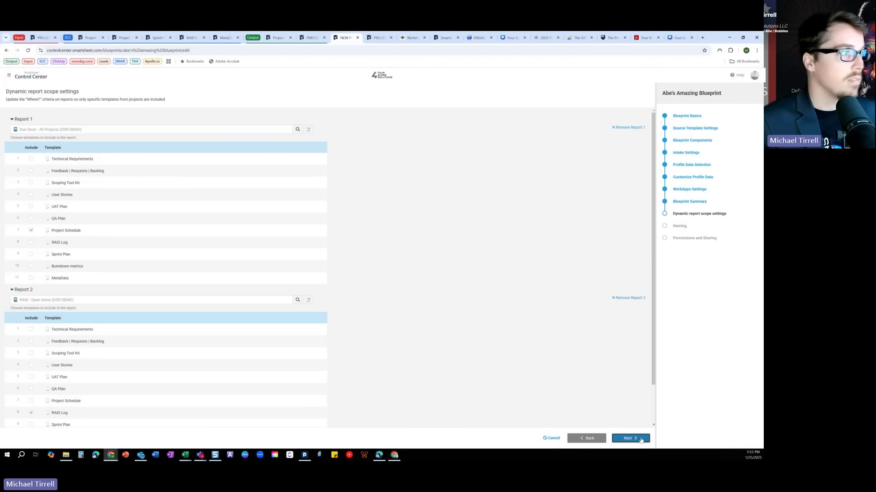
left_click(640, 440)
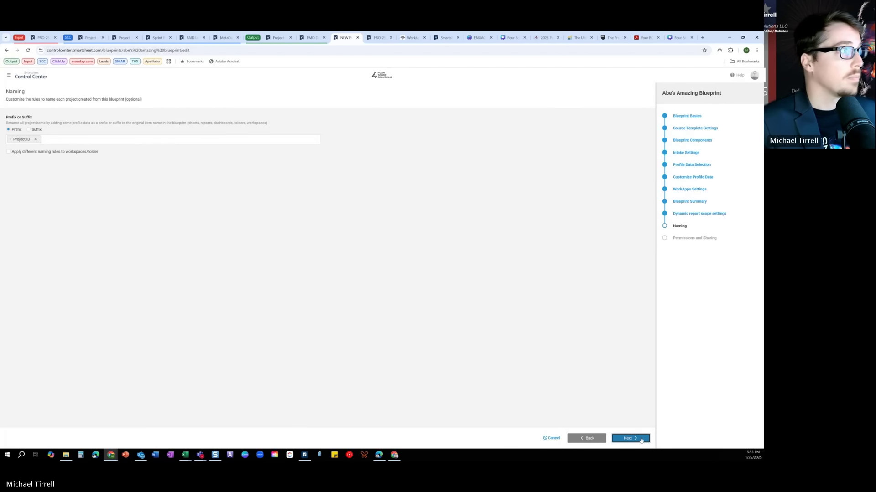
left_click(640, 438)
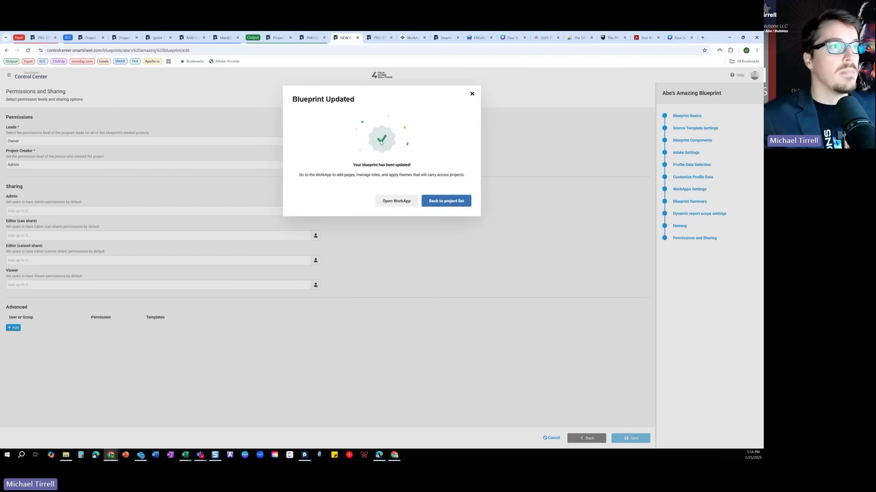
Return to the project list from the updated blueprint and enable the NEW POC automation for Abe's Amazing Blueprint.
left_click(444, 201)
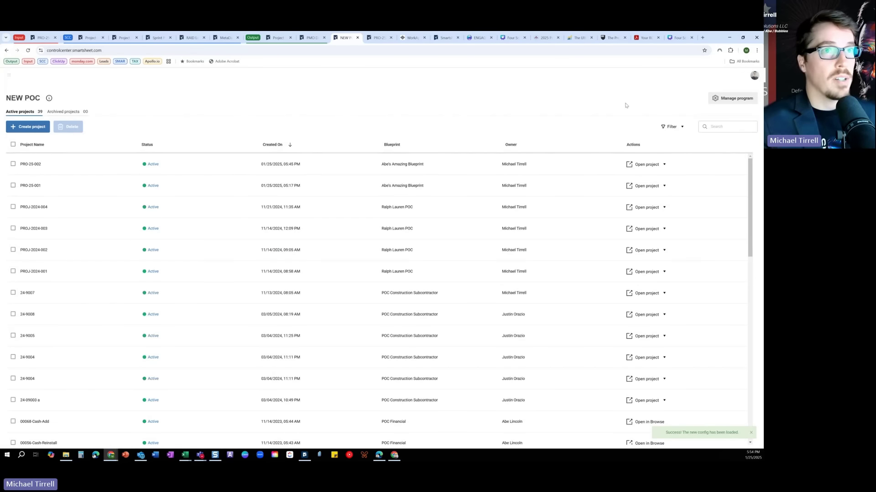
left_click(732, 98)
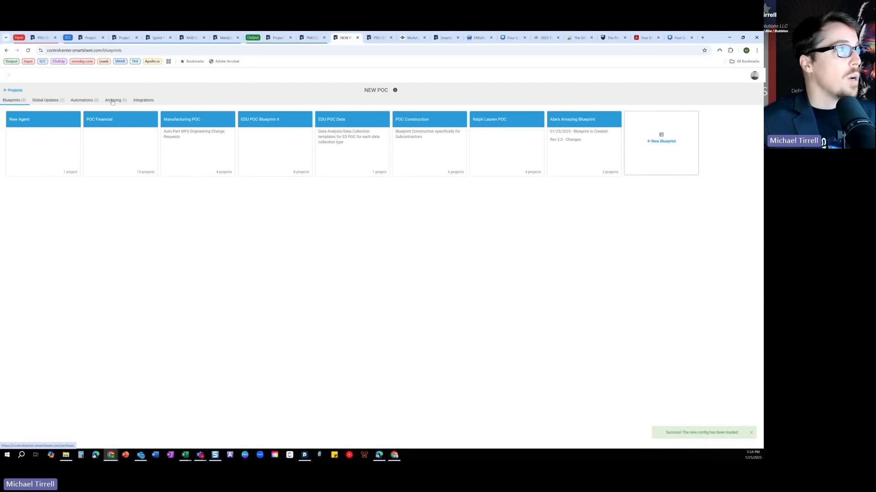
left_click(84, 102)
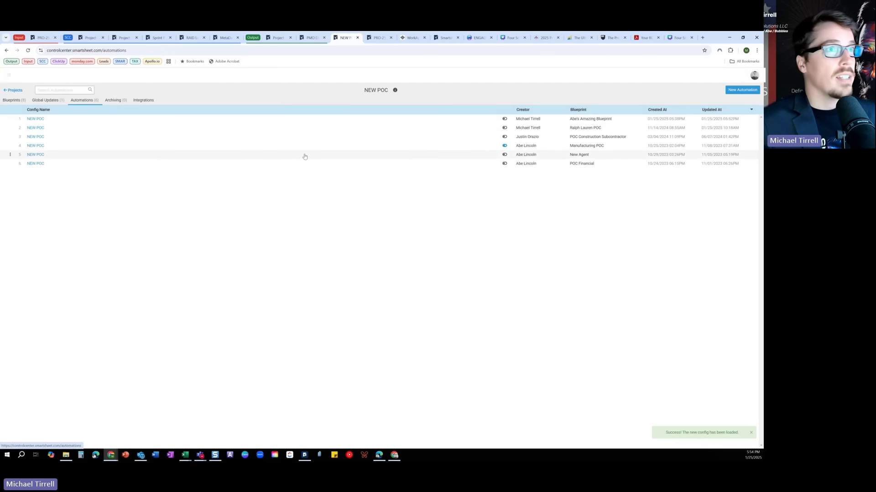
left_click(504, 120)
Open the recent Project Initiation (Intake) sheet, and launch the New Project Form from the PMO Dashboard.
key("ctrl+1")
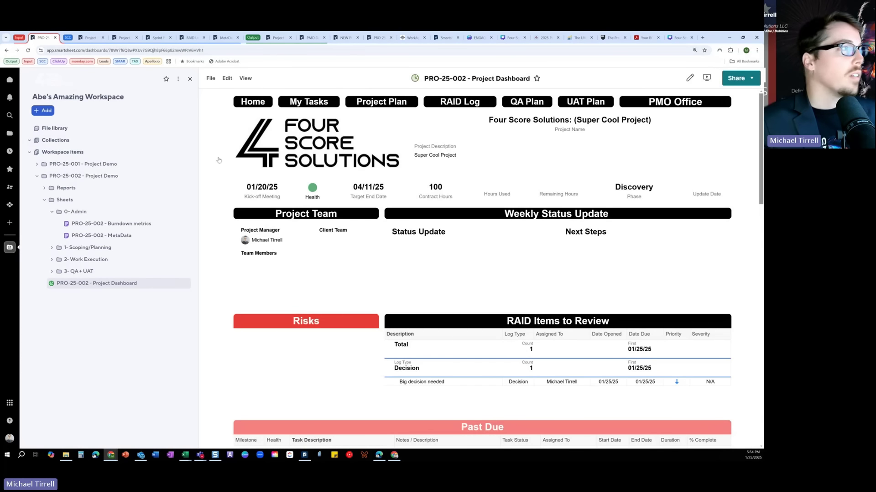
left_click(9, 151)
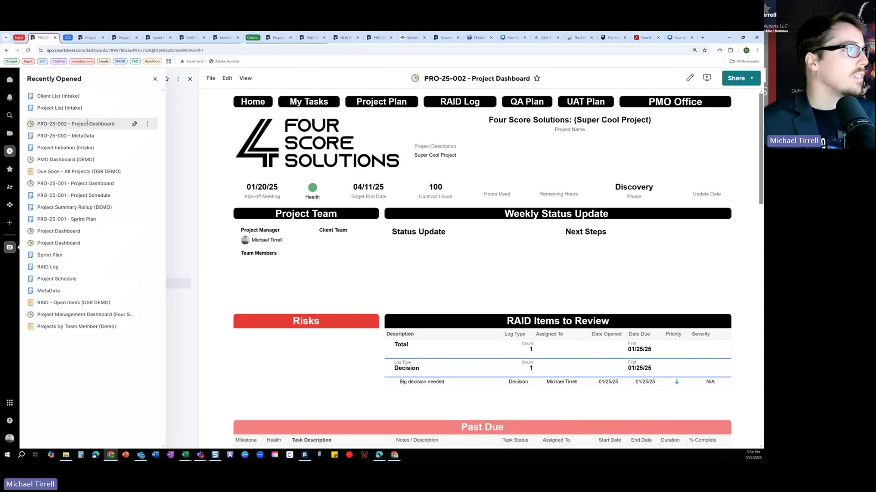
left_click(84, 148)
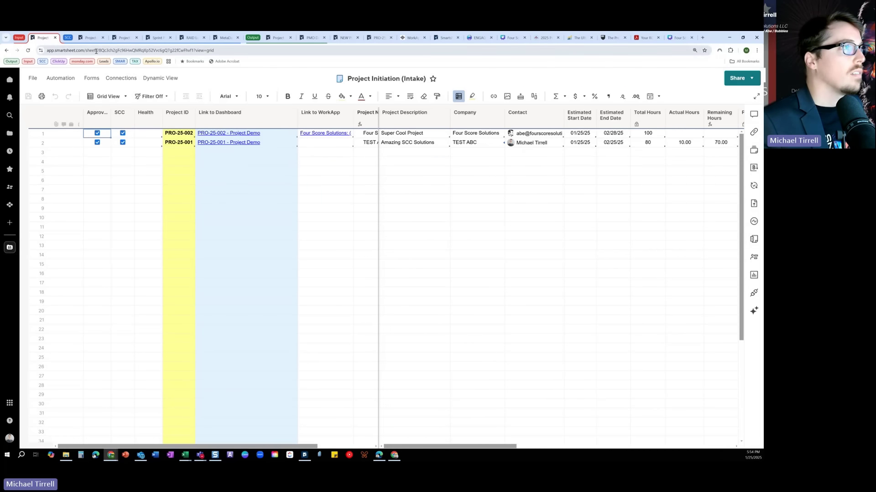
left_click(313, 38)
left_click(286, 290)
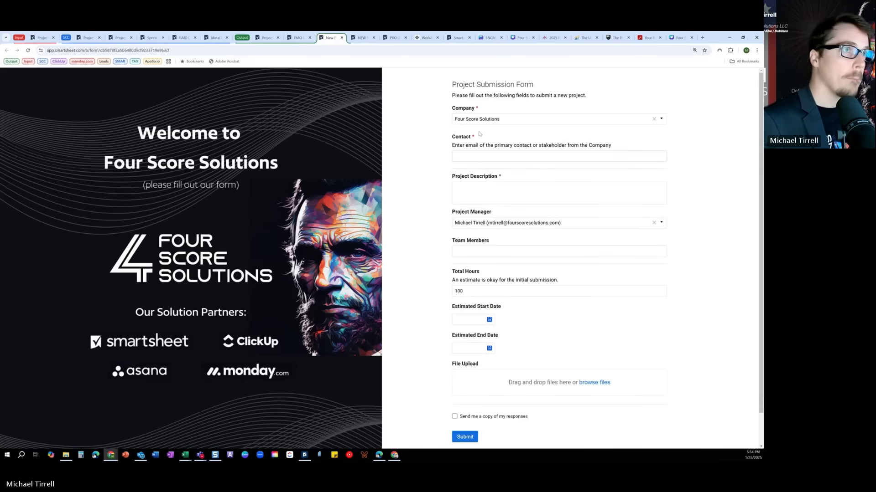
Fill in the primary contact's e-mail on the Project Submission Form and enter "Really Fast Provisioning" as the project description.
left_click(480, 157)
left_click(507, 171)
left_click(472, 190)
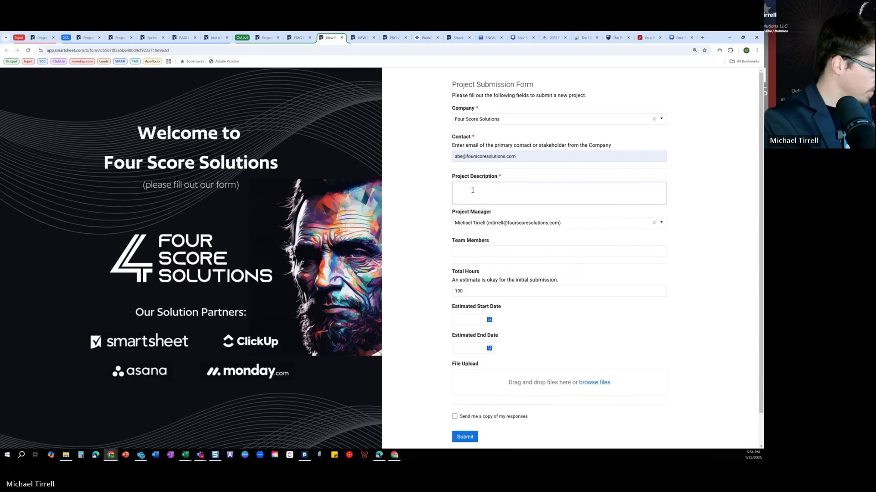
type("Reall yFast")
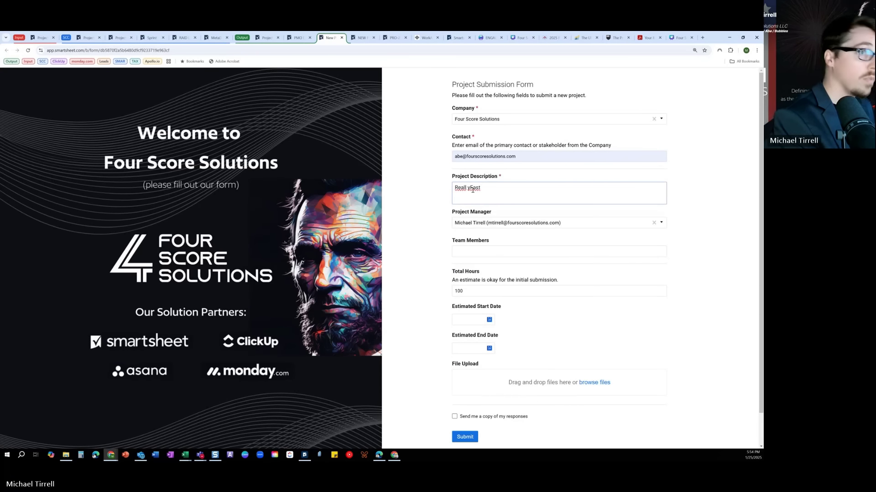
key("BackSpace")
key("BackSpace")
key("BackSpace")
key("BackSpace")
key("BackSpace")
key("BackSpace")
key("BackSpace")
type("e")
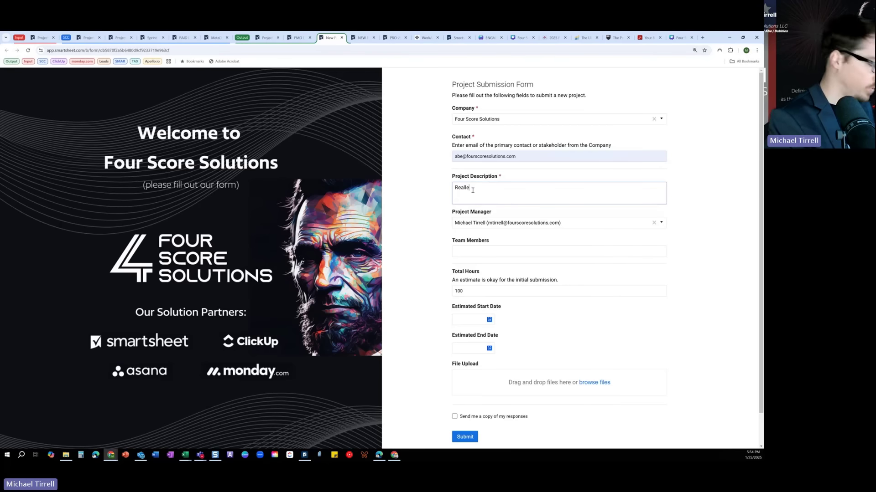
key("BackSpace")
type("y Fast ")
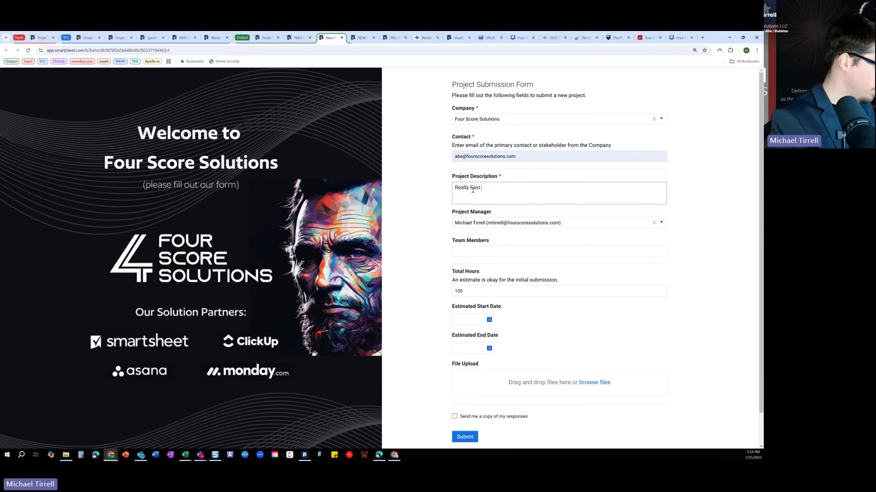
type("Provisionin")
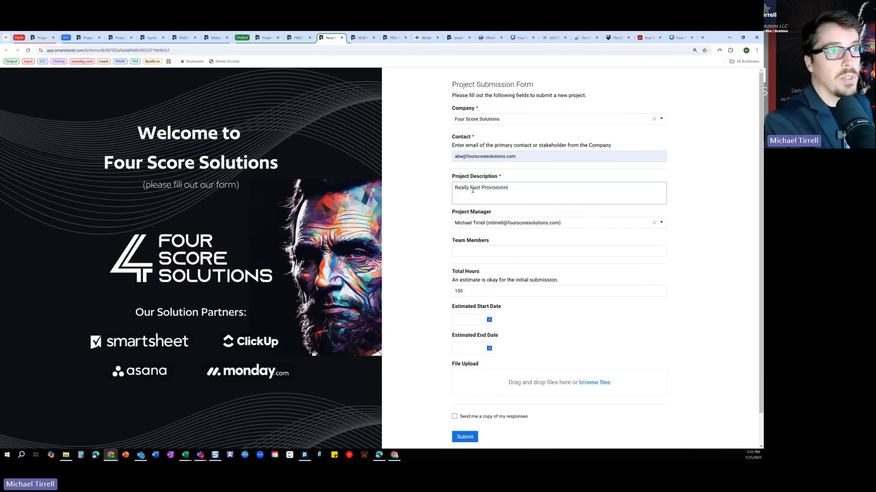
type("g")
Choose a different project manager on the form and set Total Hours to 600.
left_click(479, 223)
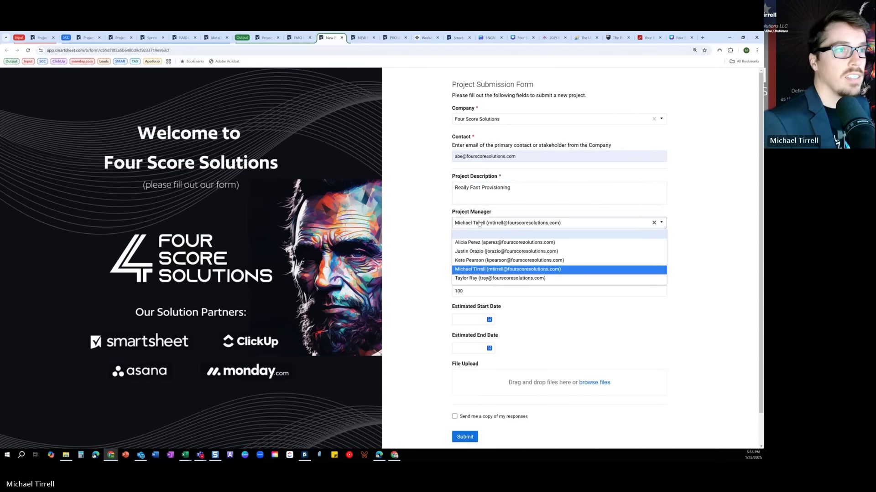
left_click(493, 251)
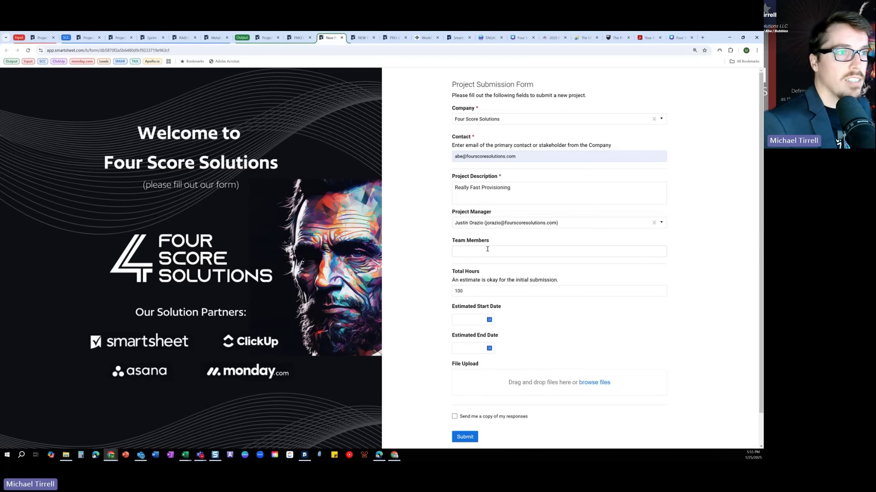
double_click(468, 291)
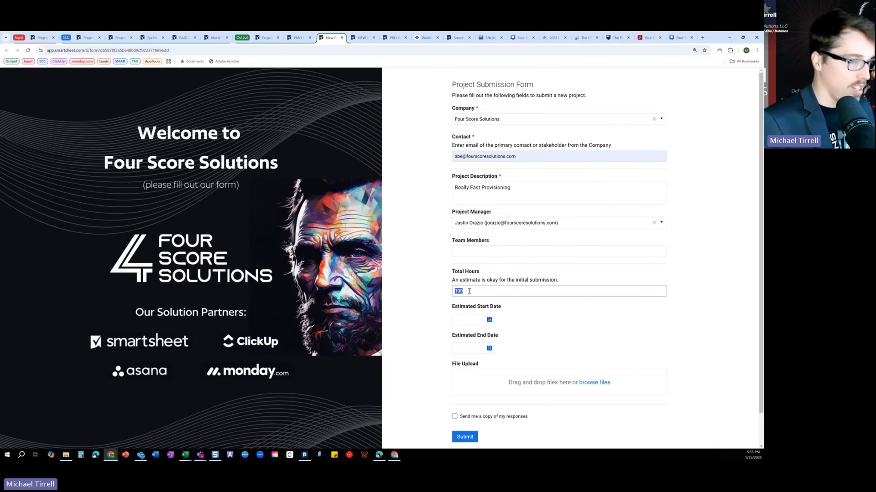
type("2000")
key("BackSpace")
key("BackSpace")
key("BackSpace")
key("BackSpace")
type("600")
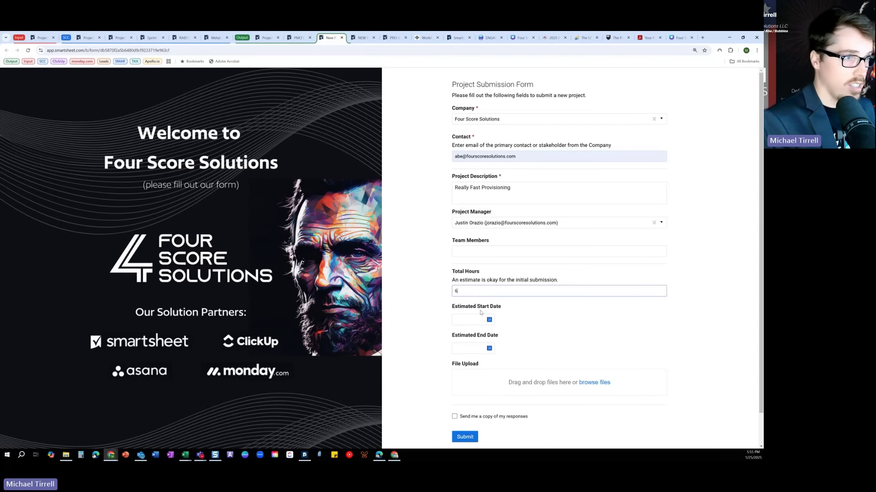
Set the estimated start date to 01/25/2025 and the estimated end date to April 30, 2025, and submit the form.
left_click(489, 319)
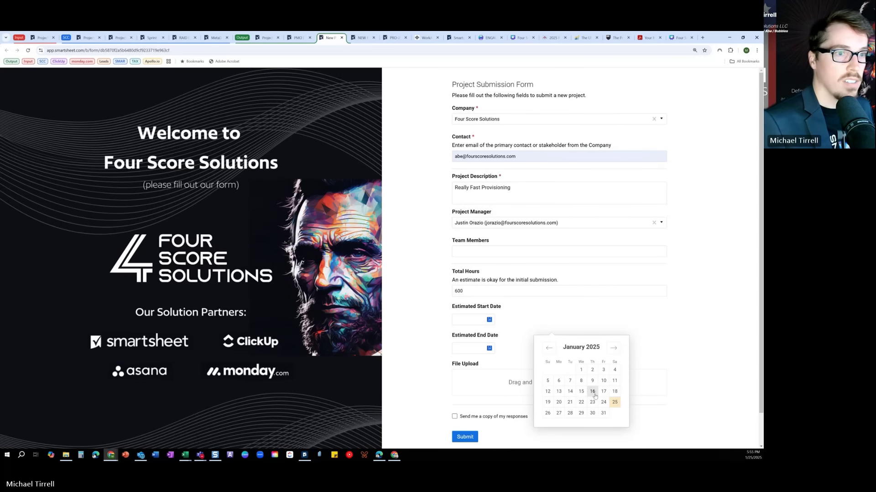
left_click(615, 402)
left_click(489, 349)
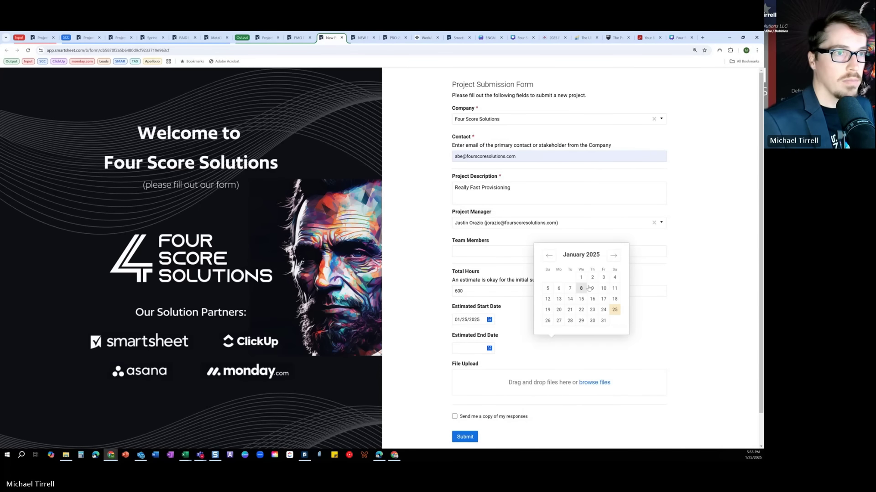
left_click(613, 256)
left_click(613, 256)
left_click(612, 262)
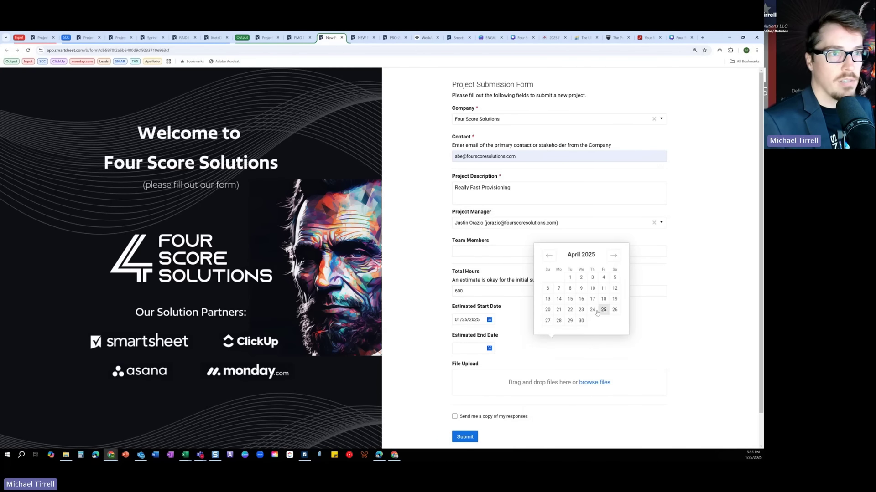
left_click(582, 321)
left_click(469, 437)
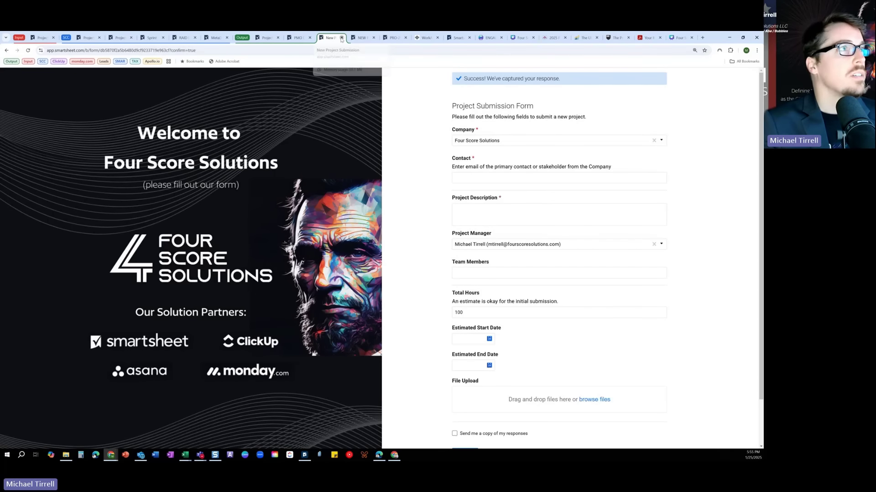
Close the submitted form, refresh the Project Initiation (Intake) sheet and check the new PRO-25-003 row's intake values.
left_click(342, 38)
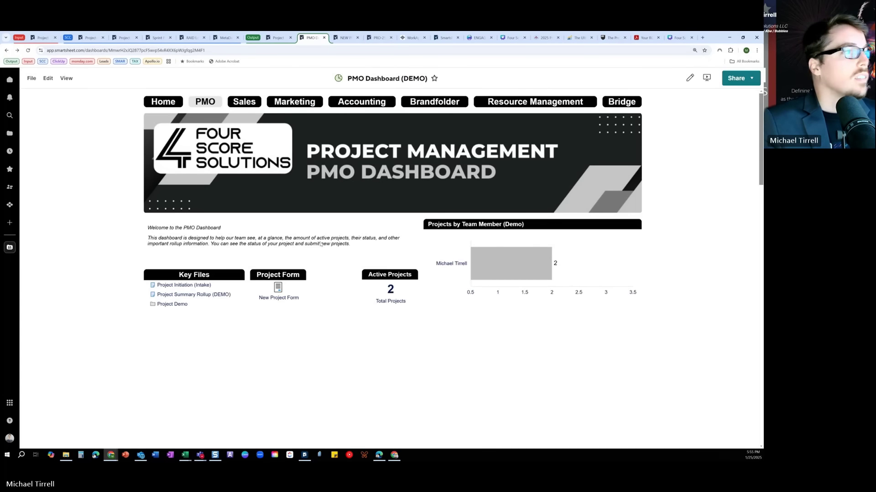
left_click(44, 38)
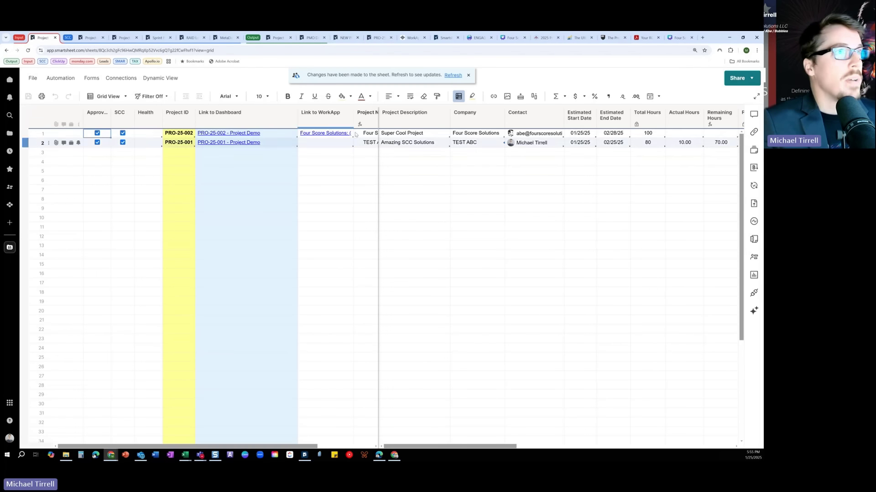
left_click(452, 75)
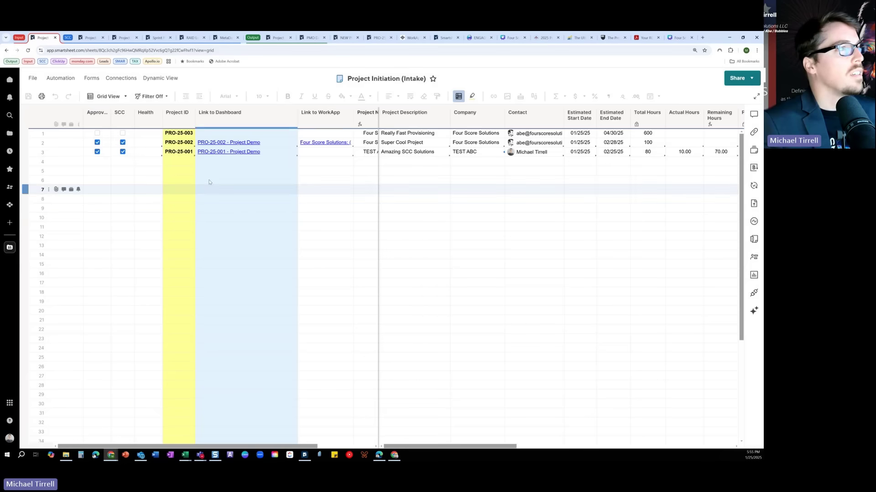
scroll(328, 141, "right", 3)
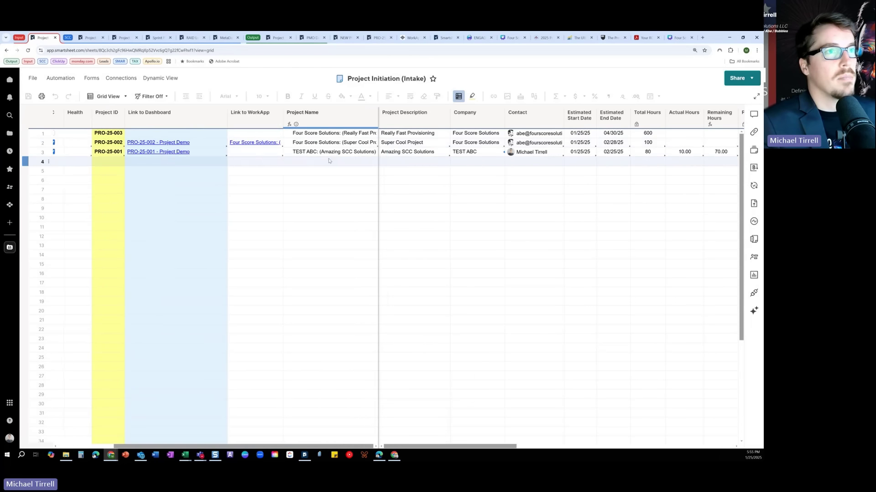
scroll(626, 197, "right", 5)
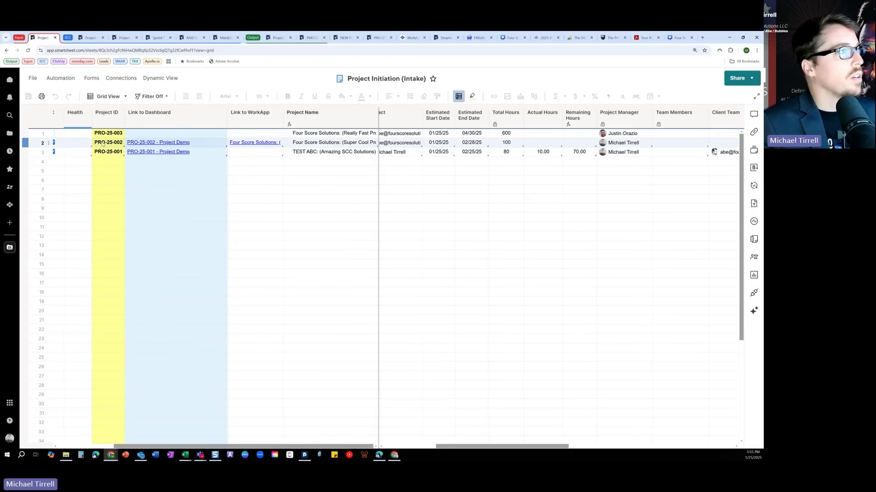
Mark PRO-25-003 as approved, save the sheet and view the history of its Approved cell.
scroll(88, 156, "left", 3)
left_click(30, 98)
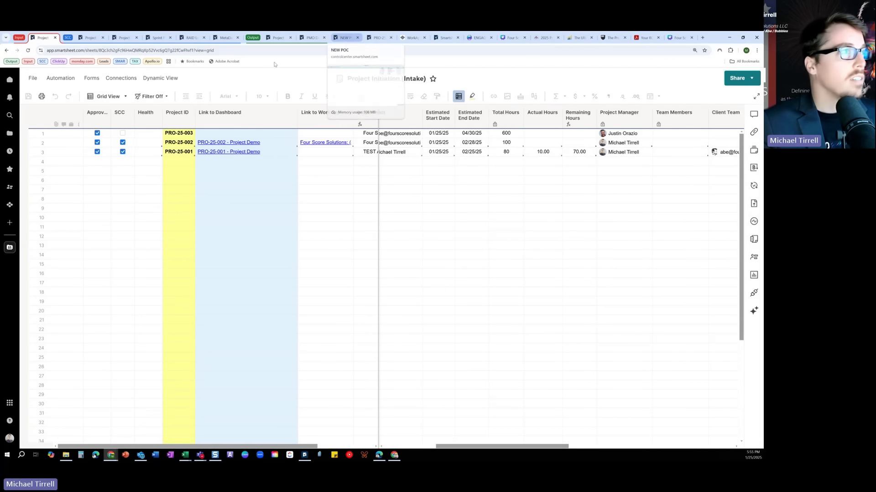
right_click(109, 135)
left_click(178, 215)
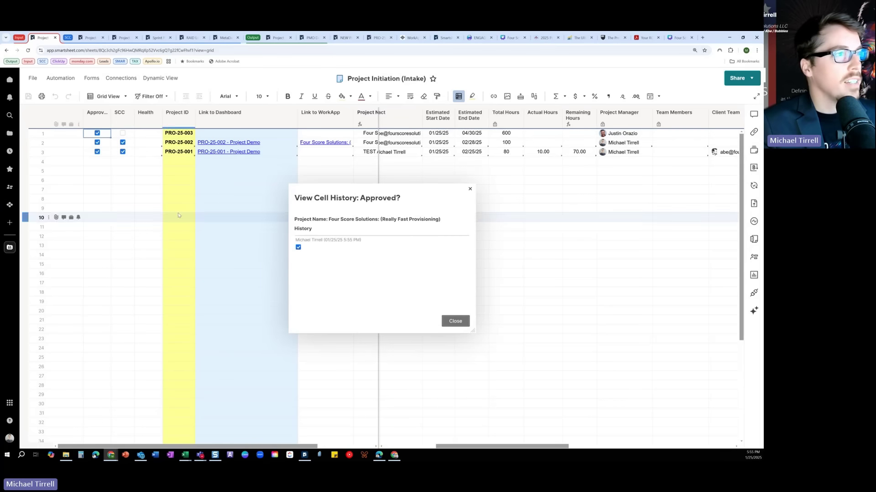
left_click(455, 321)
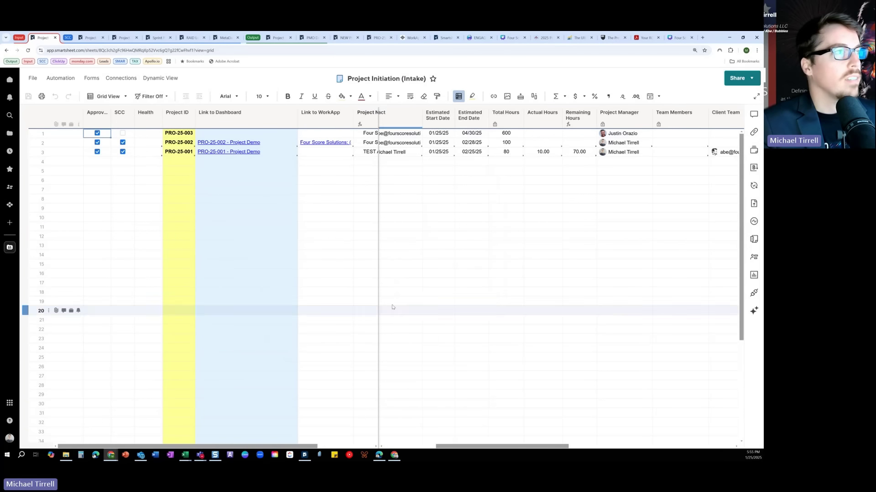
Start a new archive workflow for the NEW POC program in Control Center.
left_click(344, 37)
left_click(114, 100)
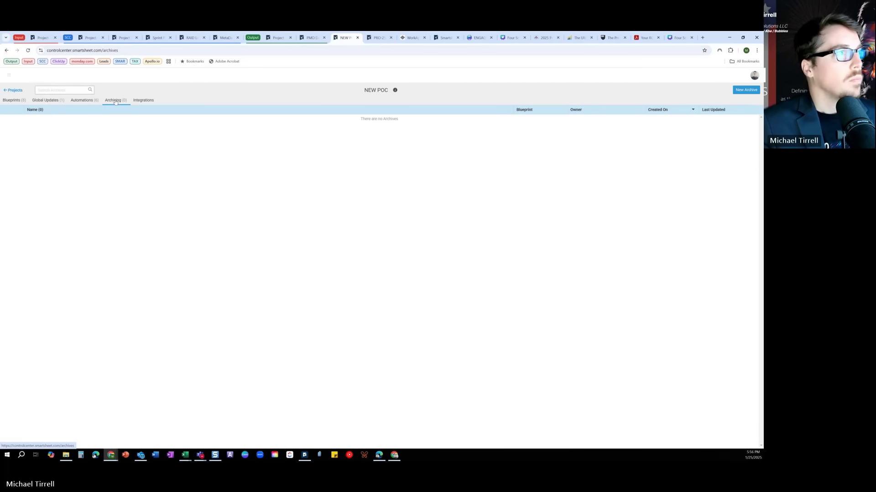
left_click(746, 90)
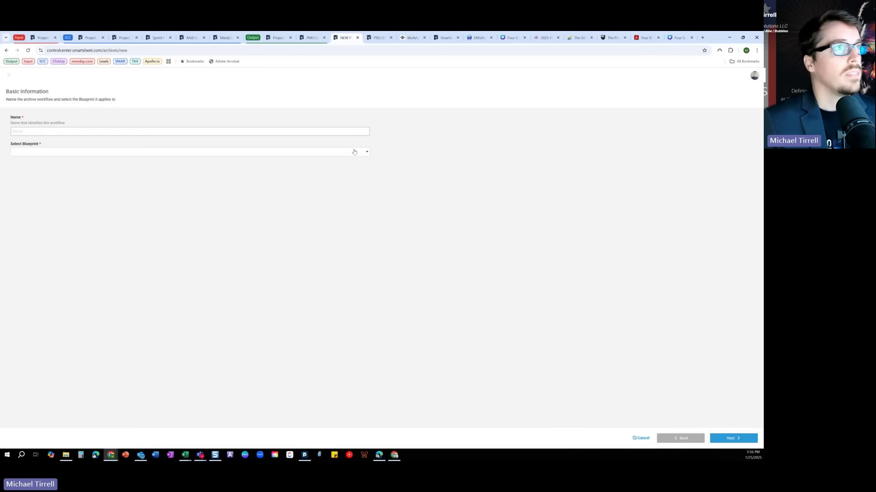
Close the PRO-25-002 and WorkApp browser tabs that are no longer needed, keeping the new archive setup open.
left_click(276, 40)
left_click(346, 38)
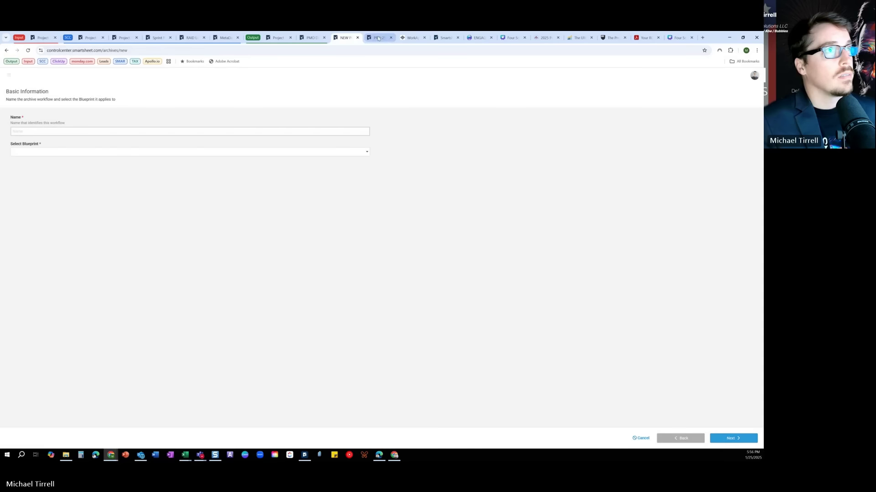
left_click(391, 38)
left_click(391, 38)
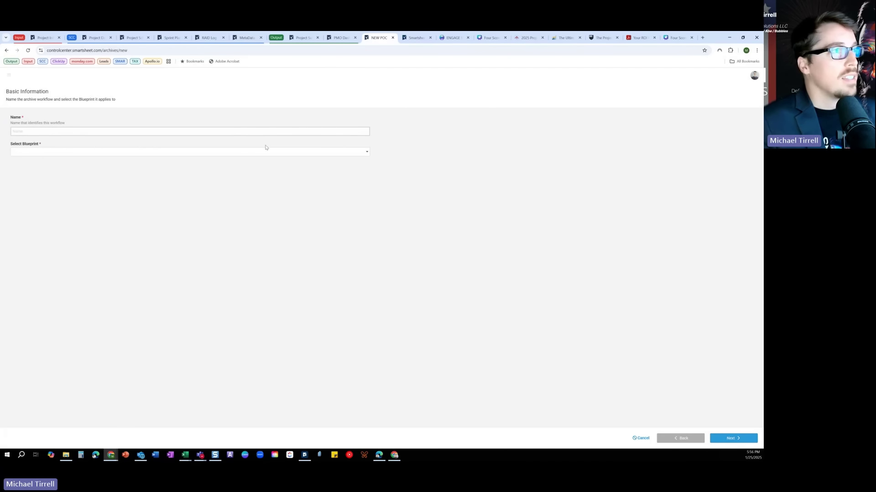
Name the archive workflow "Demo Archive".
left_click(260, 132)
type("DEMO")
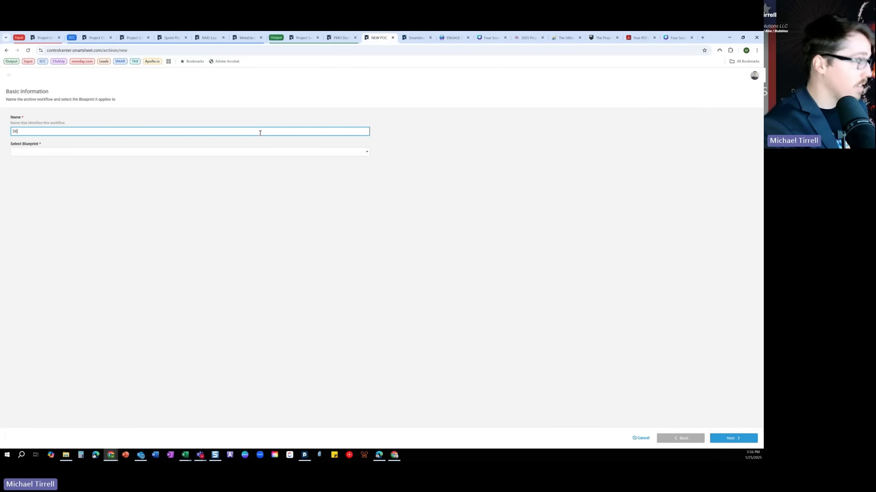
key("BackSpace")
key("BackSpace")
key("BackSpace")
type("emo Ar")
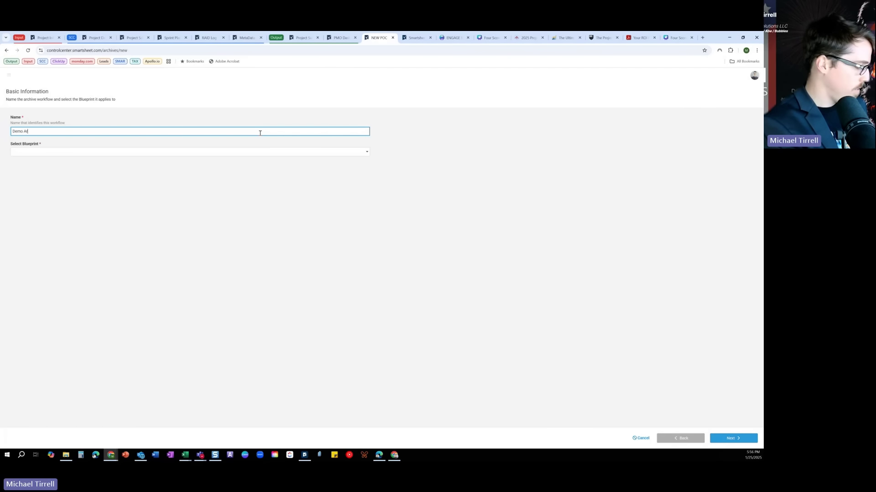
type("chive")
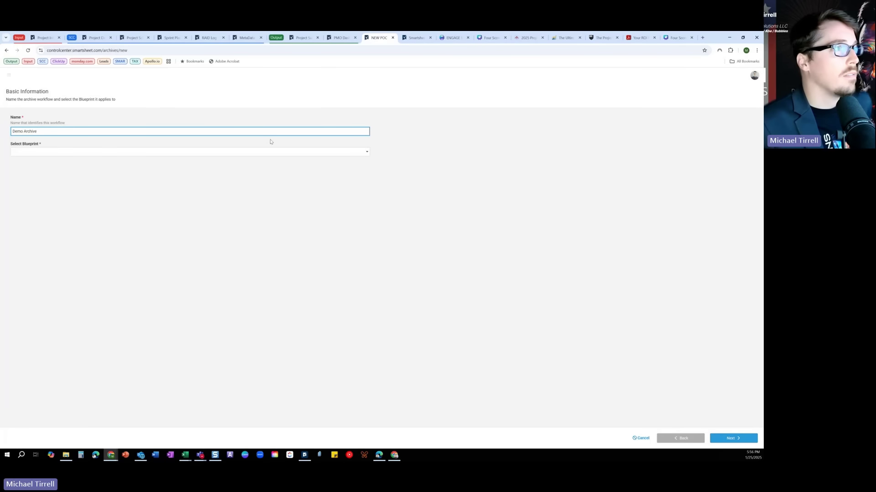
Apply the archive workflow to Abe's Amazing Blueprint and use Project Summary Rollup (DEMO) as its summary sheet.
left_click(269, 151)
left_click(55, 217)
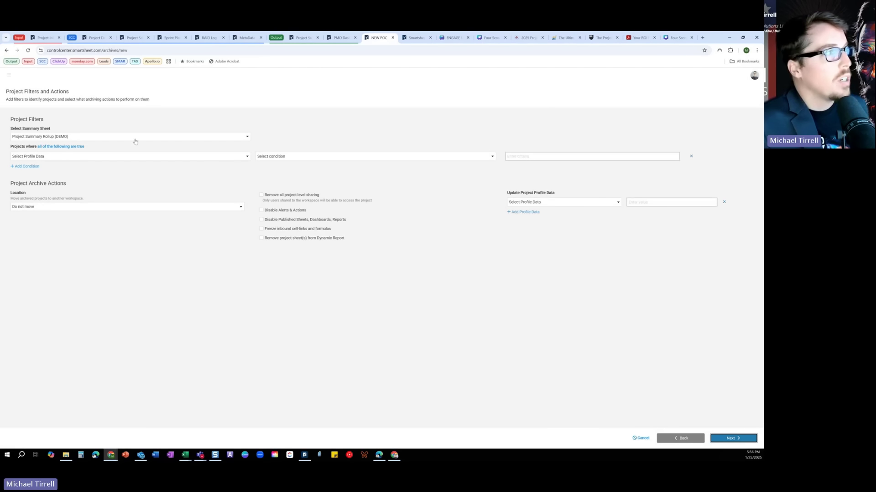
left_click(173, 140)
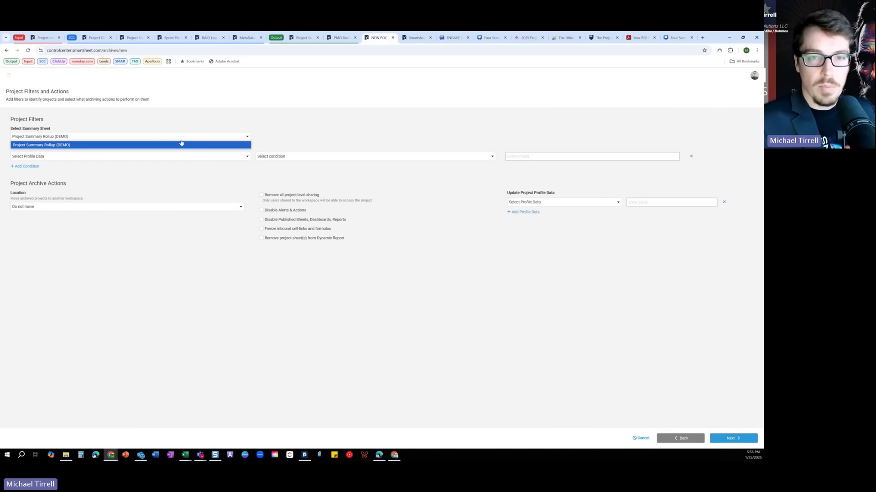
left_click(182, 144)
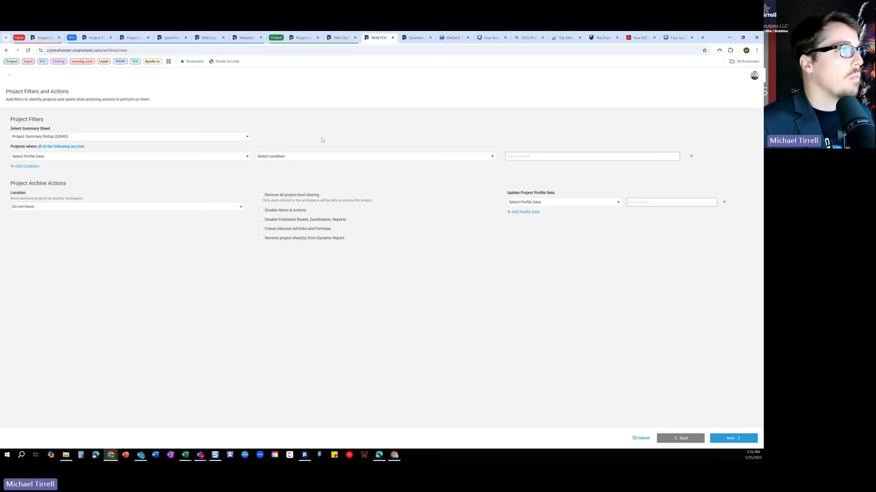
Filter the projects for archiving to those whose Phase is equal to "Archive".
left_click(236, 158)
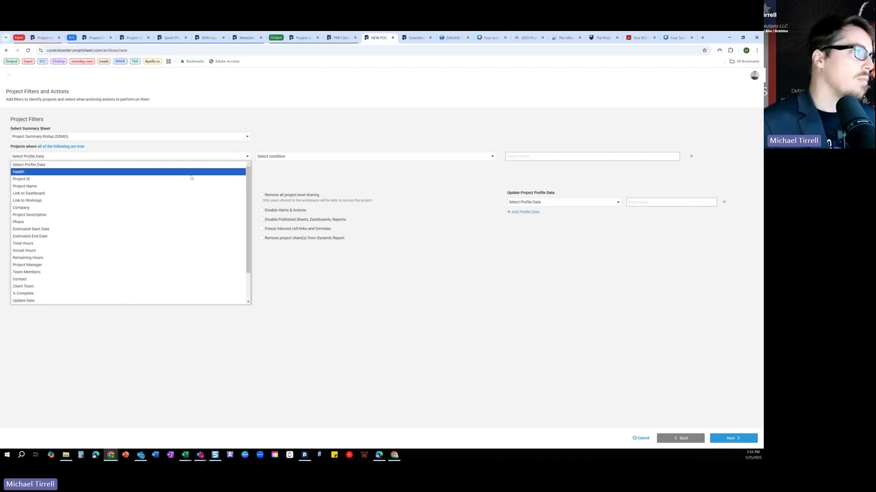
scroll(170, 224, "down", 2)
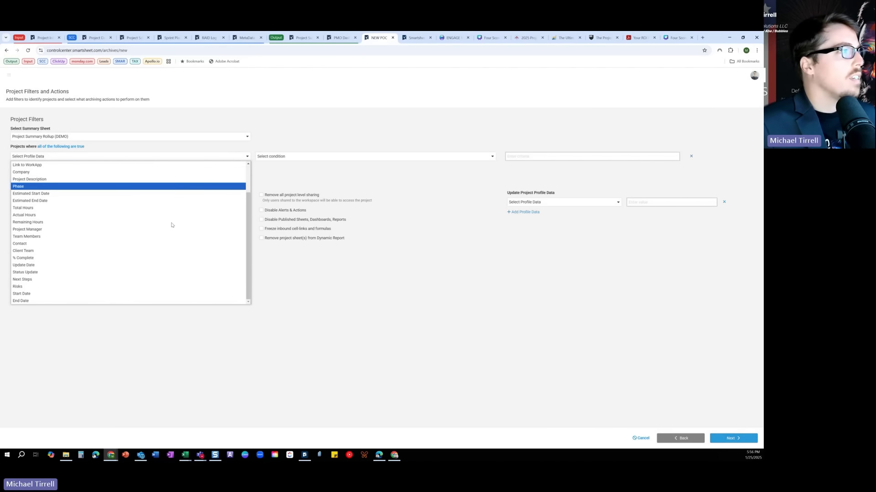
left_click(130, 187)
left_click(344, 158)
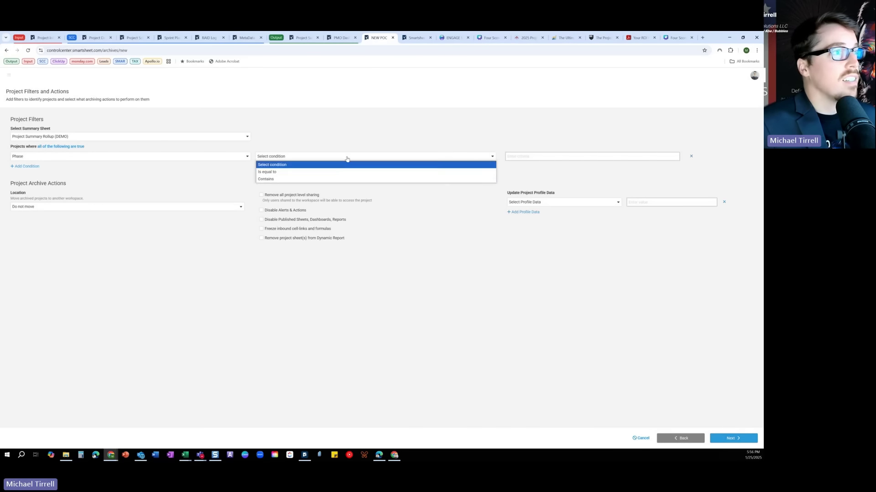
left_click(322, 171)
left_click(342, 158)
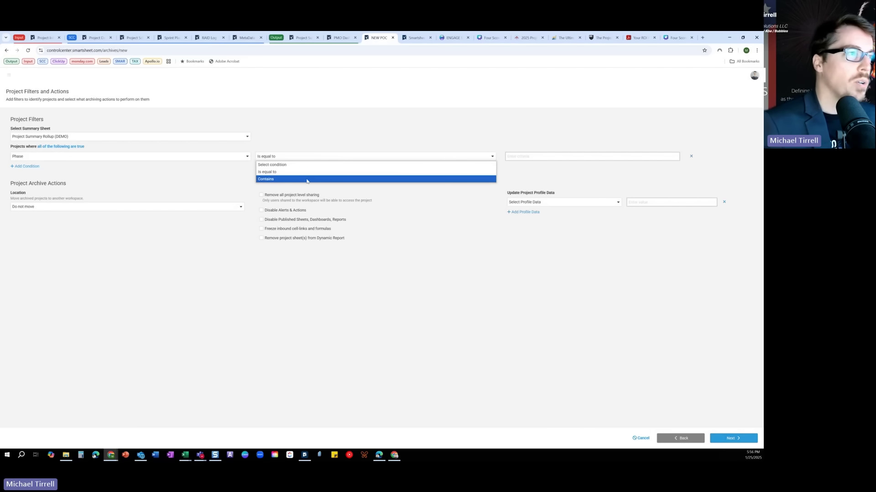
left_click(187, 157)
scroll(148, 219, "down", 1)
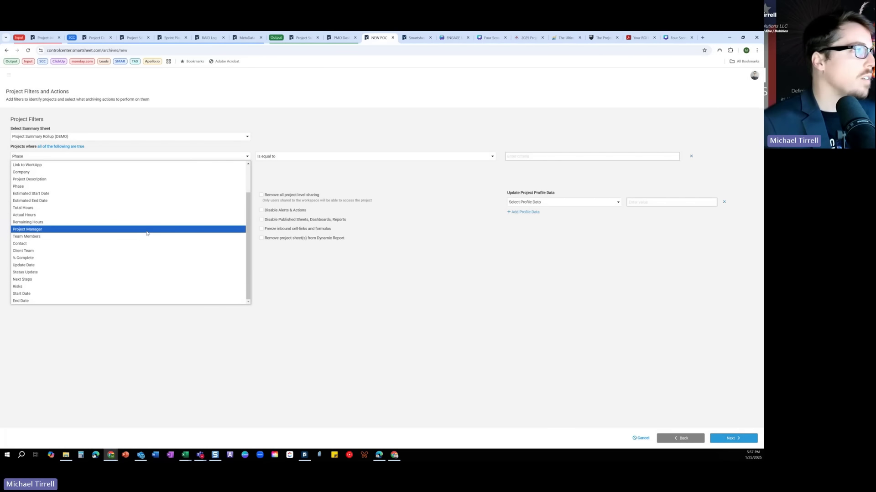
scroll(147, 233, "up", 1)
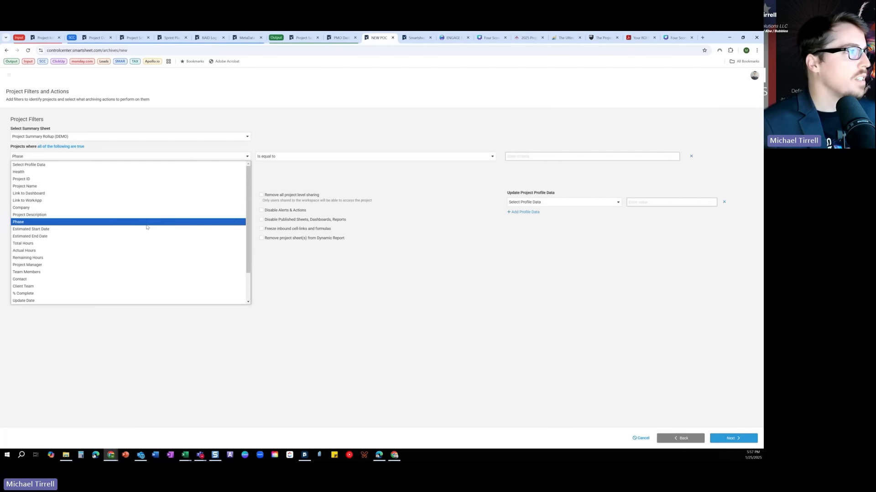
left_click(147, 227)
left_click(324, 157)
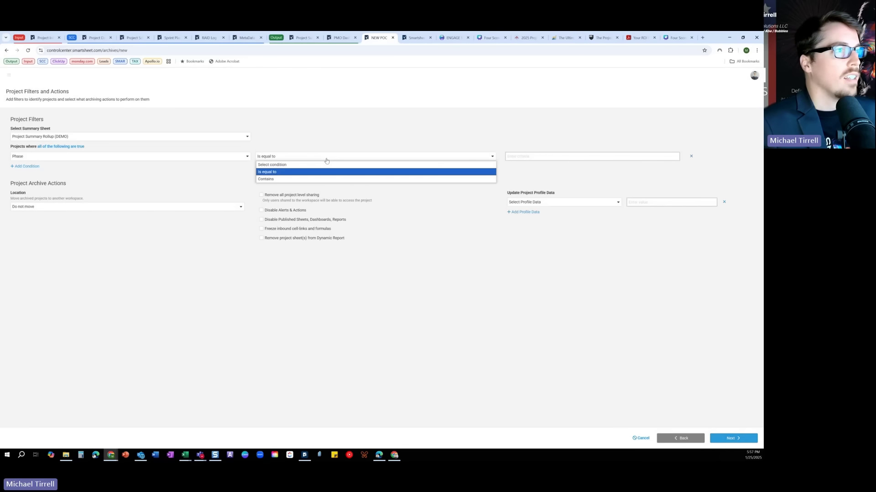
left_click(321, 173)
left_click(546, 154)
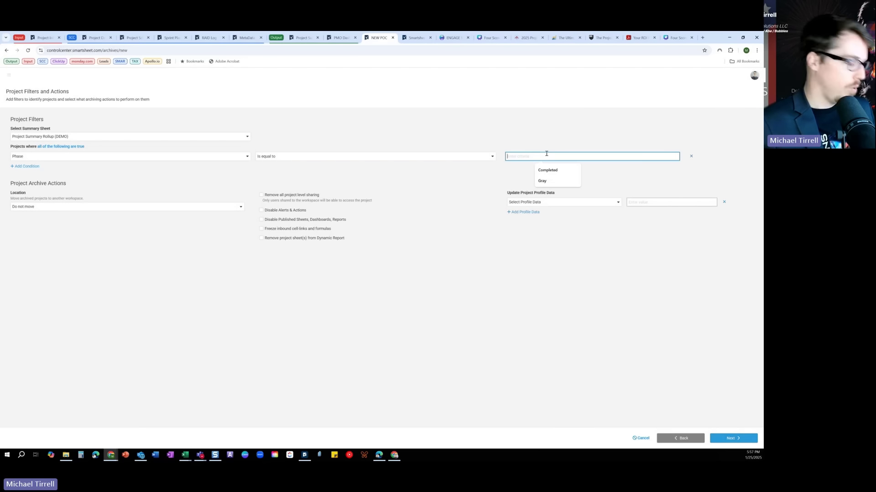
type("Archive")
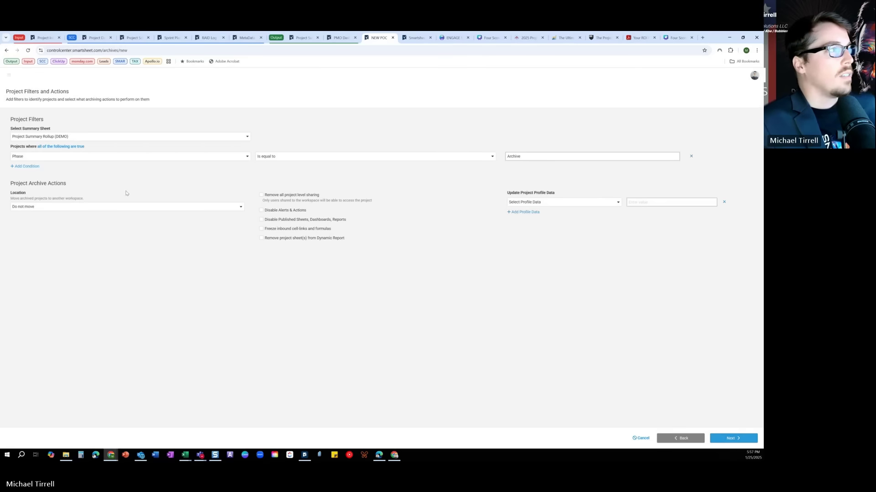
Enable removing project sheets from Dynamic Report and have archiving update the Health profile data to "Gray".
left_click(141, 208)
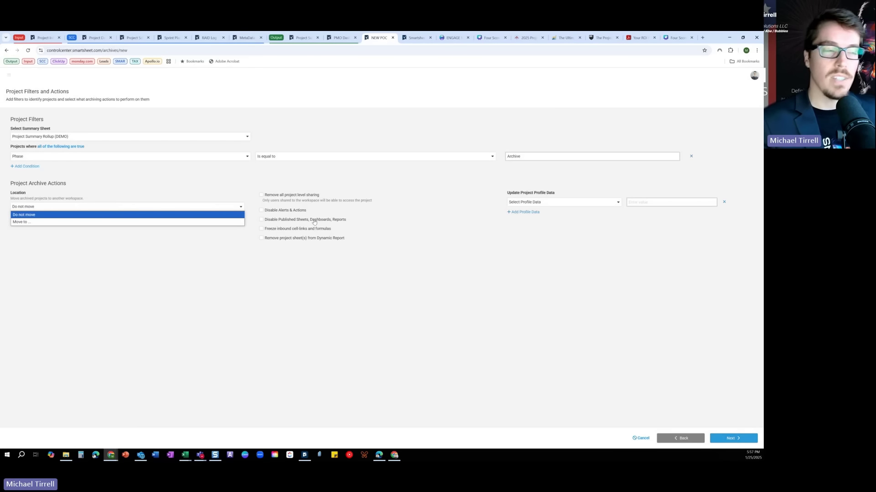
left_click(329, 241)
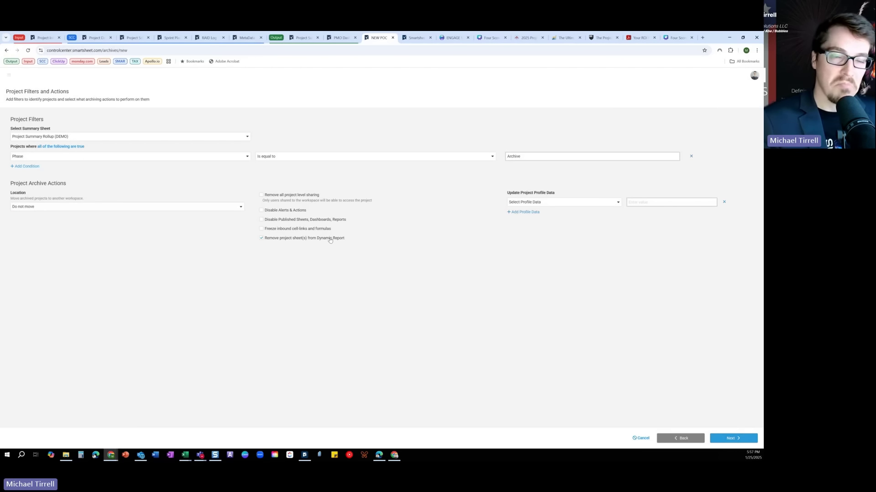
left_click(602, 206)
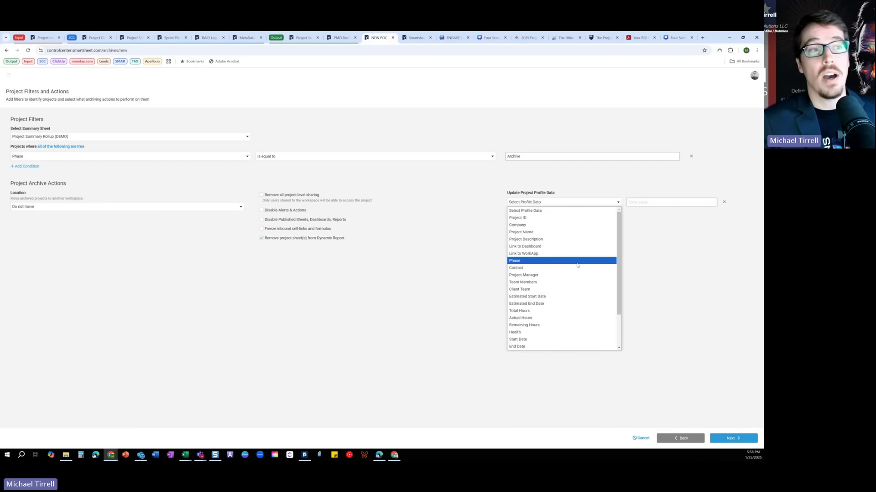
left_click(567, 332)
left_click(640, 203)
type("Gray")
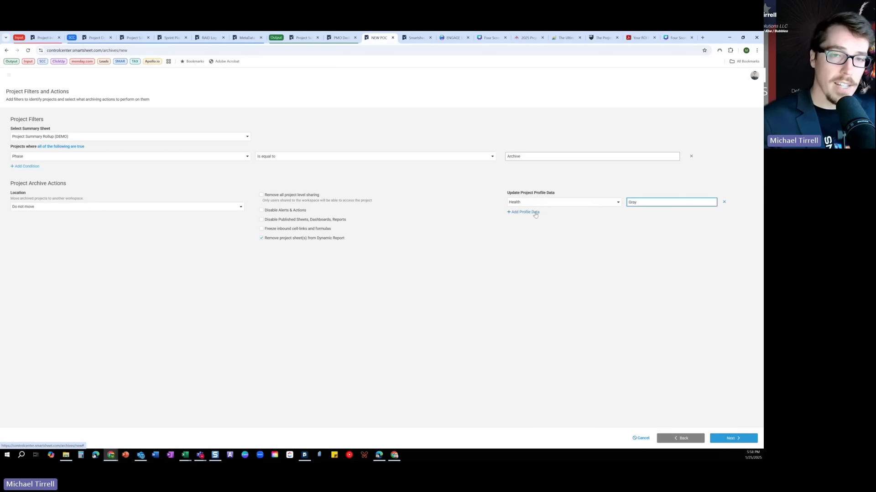
Set both the intake sheet action and the Project Summary Rollup (DEMO) action to Freeze and Lock.
left_click(737, 437)
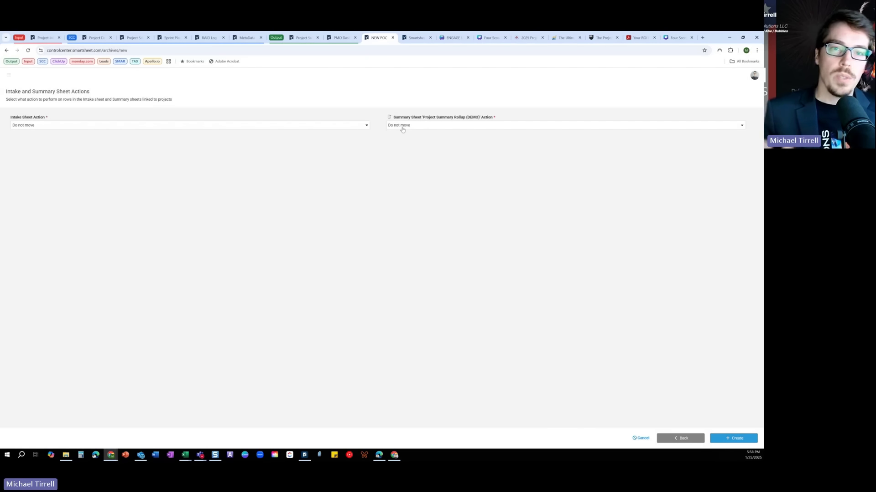
left_click(678, 439)
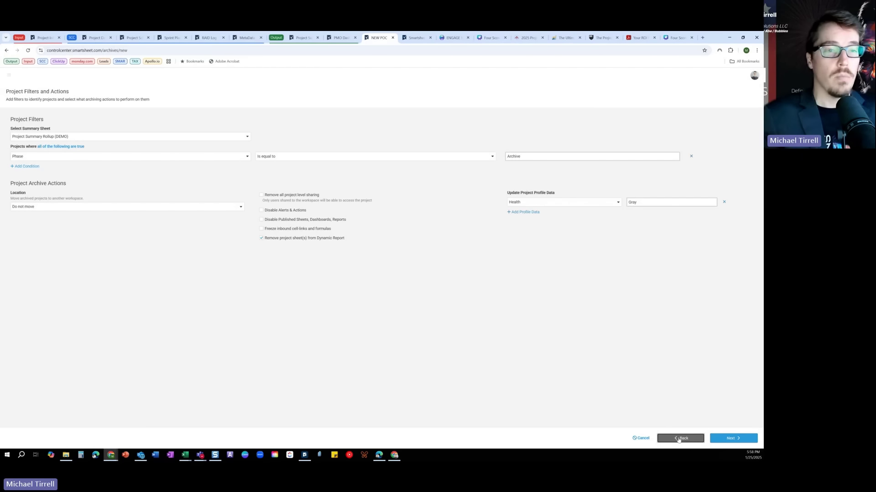
left_click(732, 438)
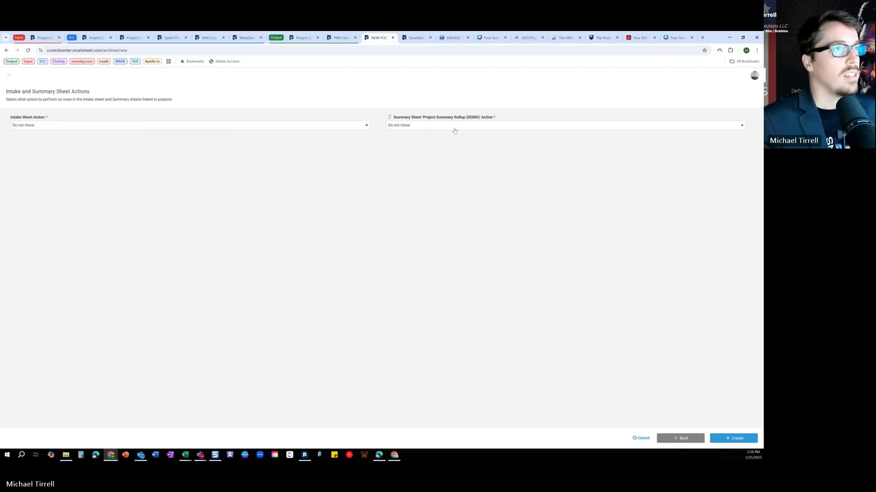
left_click(429, 125)
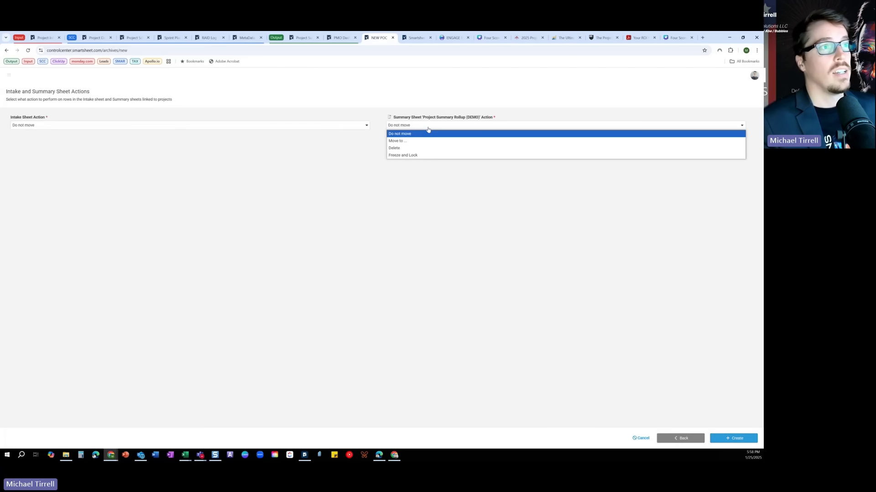
left_click(433, 155)
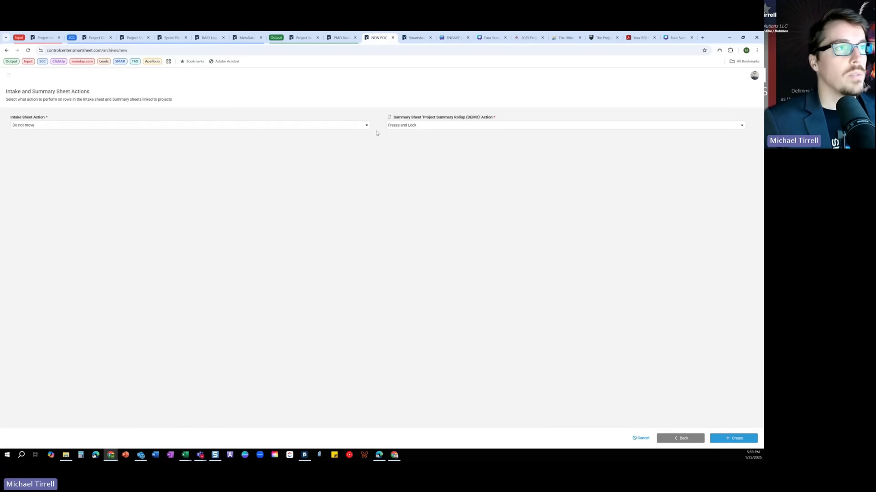
left_click(365, 127)
left_click(346, 147)
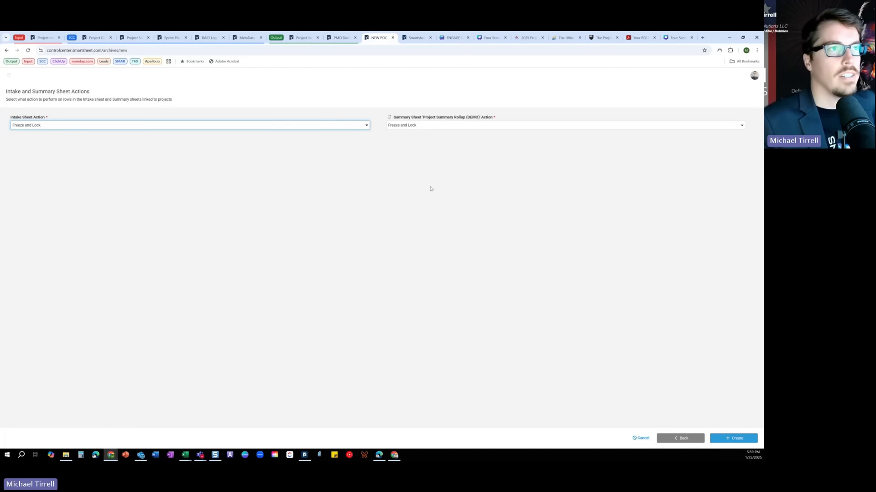
Create the archive workflow and open the Demo Archive summary to review its settings.
left_click(734, 439)
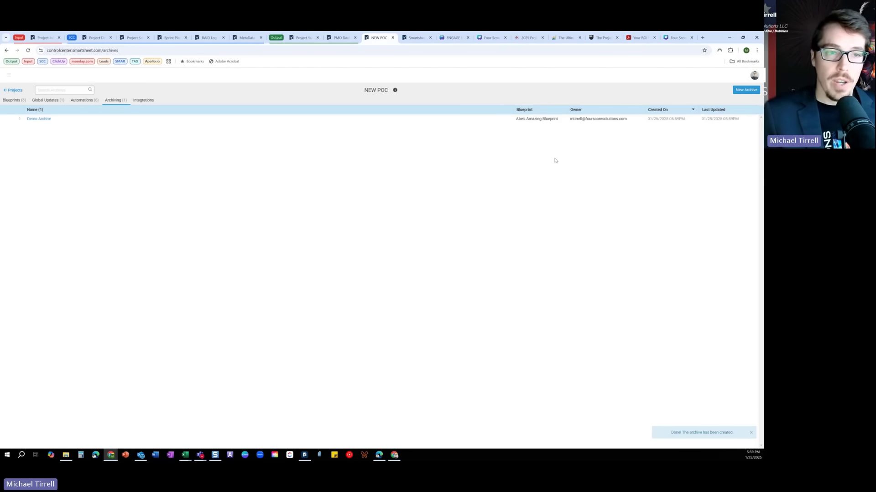
left_click(751, 433)
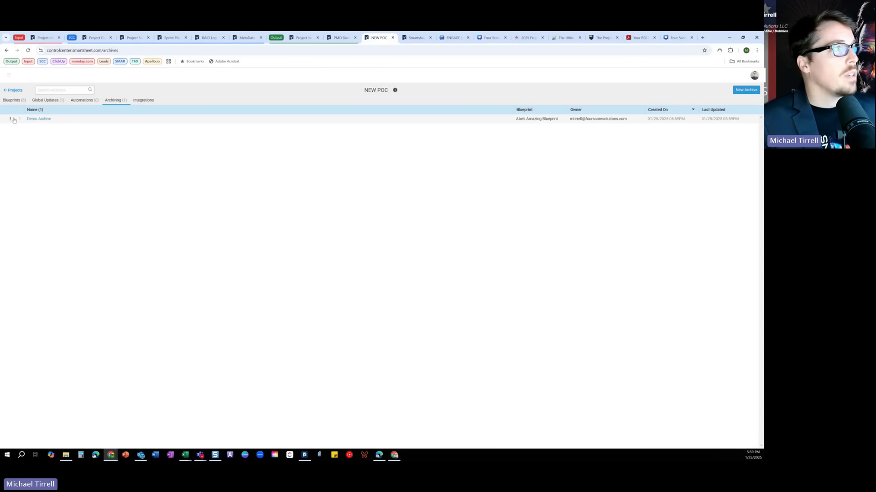
left_click(31, 119)
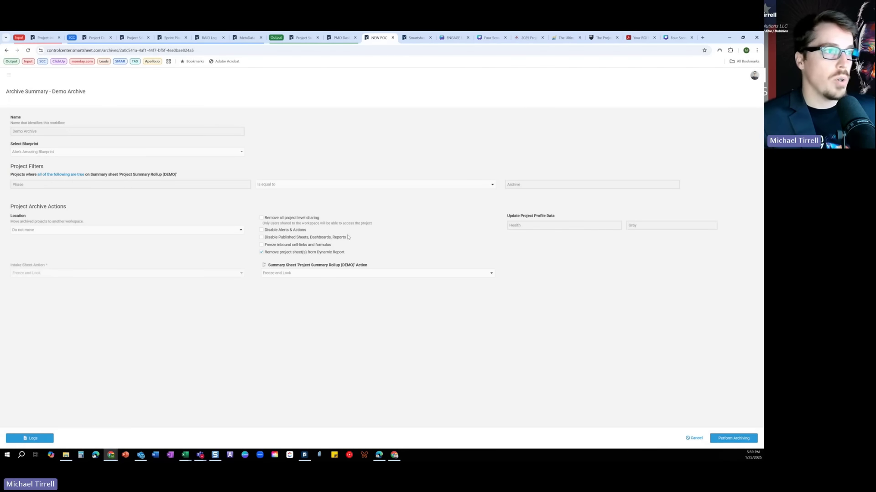
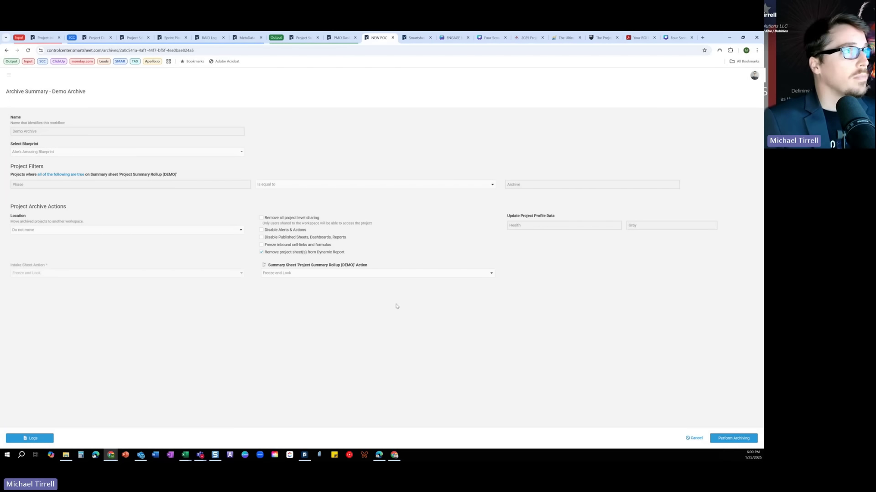
Refresh the Project Initiation (Intake) sheet and check the SCC cell of PRO-25-003.
left_click(44, 38)
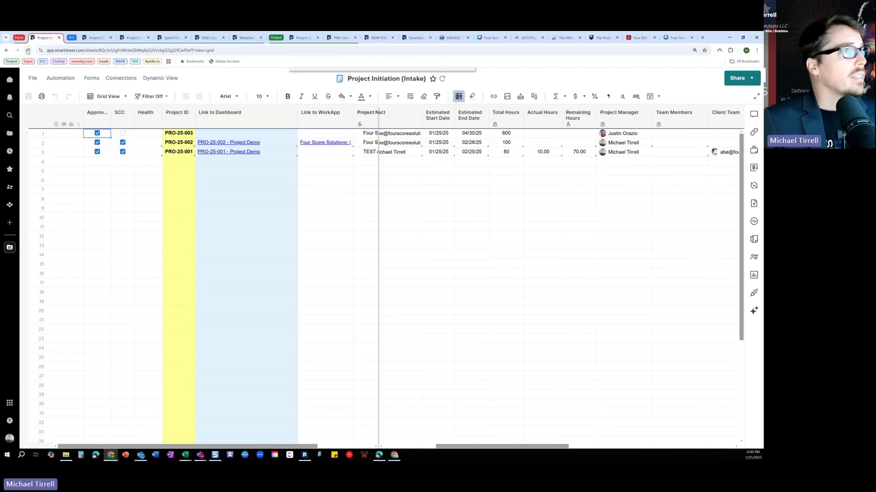
left_click(452, 75)
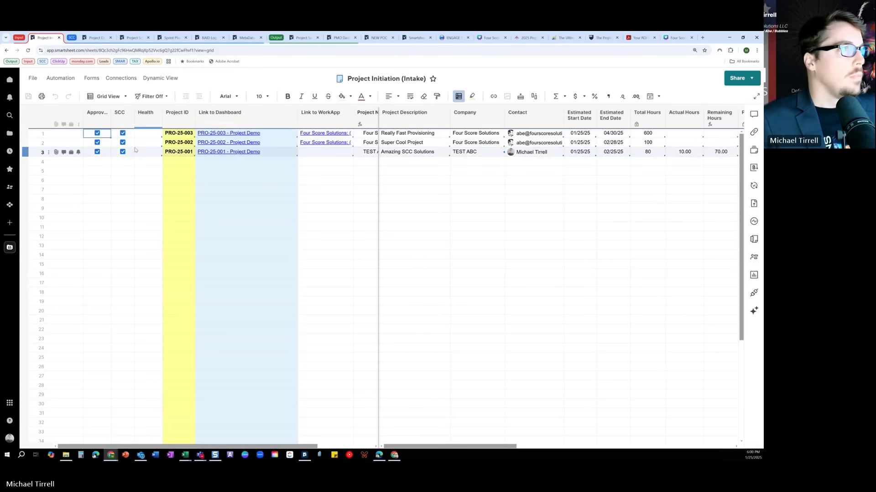
left_click(130, 135)
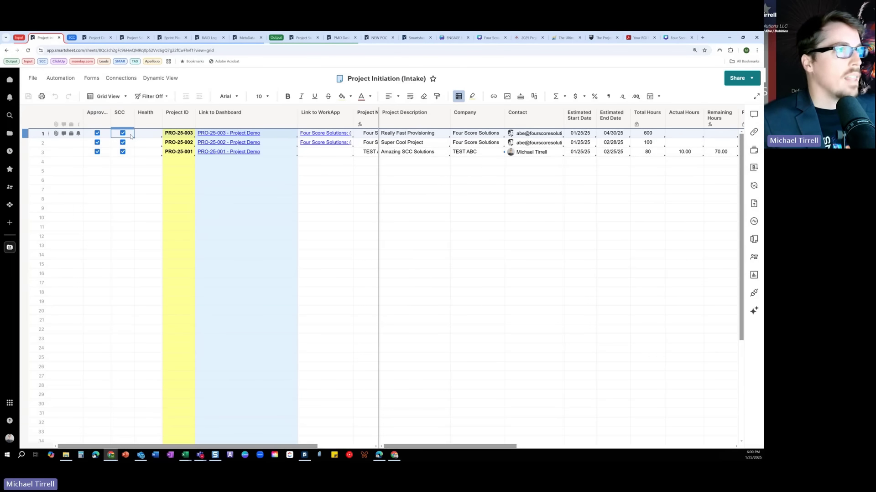
Leave the archive summary and examine the prior run in the automation logs for Abe's Amazing Blueprint.
left_click(378, 37)
left_click(693, 438)
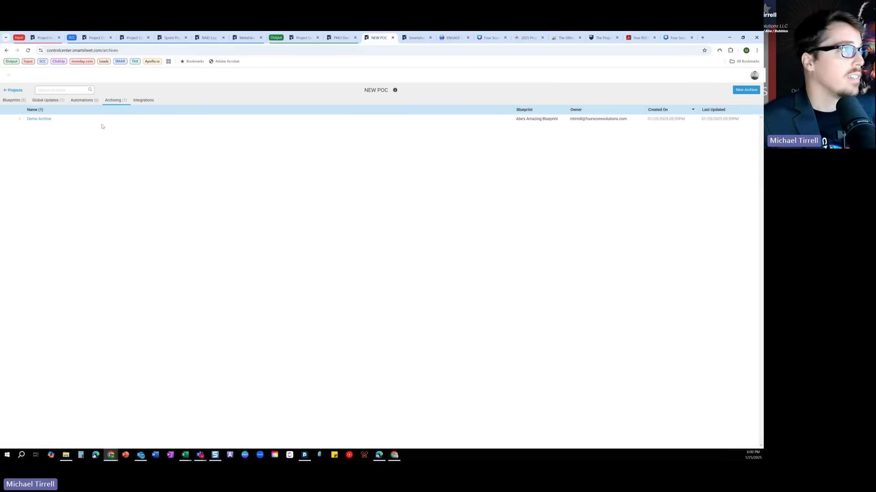
left_click(70, 101)
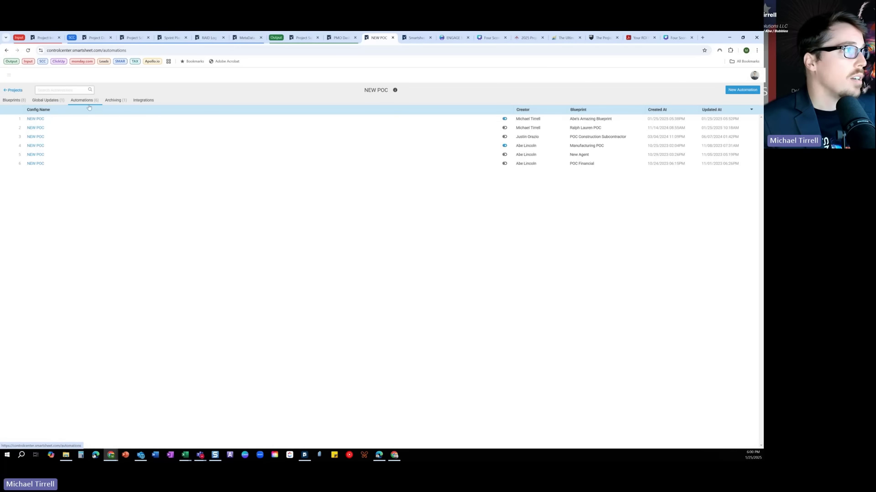
left_click(10, 119)
left_click(28, 127)
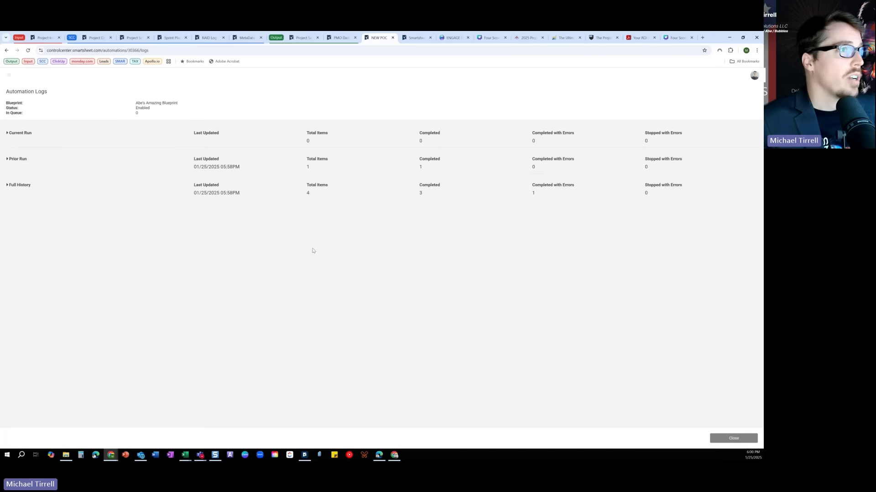
left_click(199, 166)
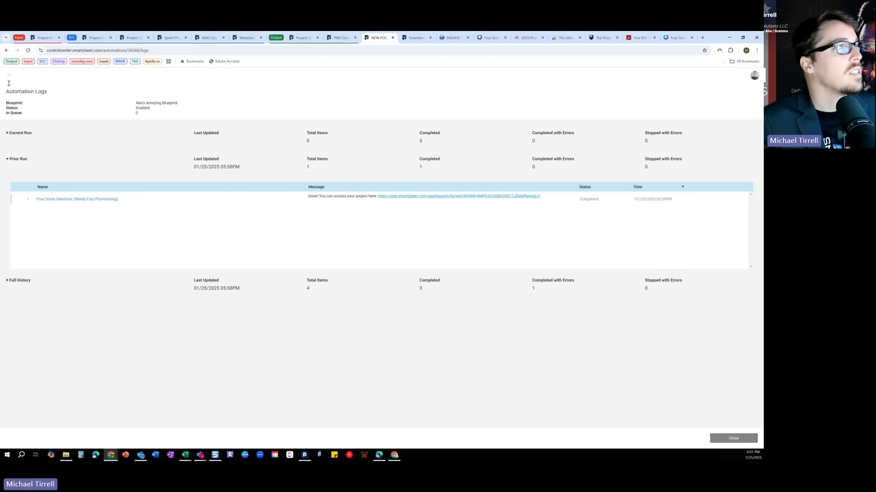
View the cell history of the SCC checkbox for PRO-25-003 in the intake sheet.
left_click(44, 38)
right_click(128, 135)
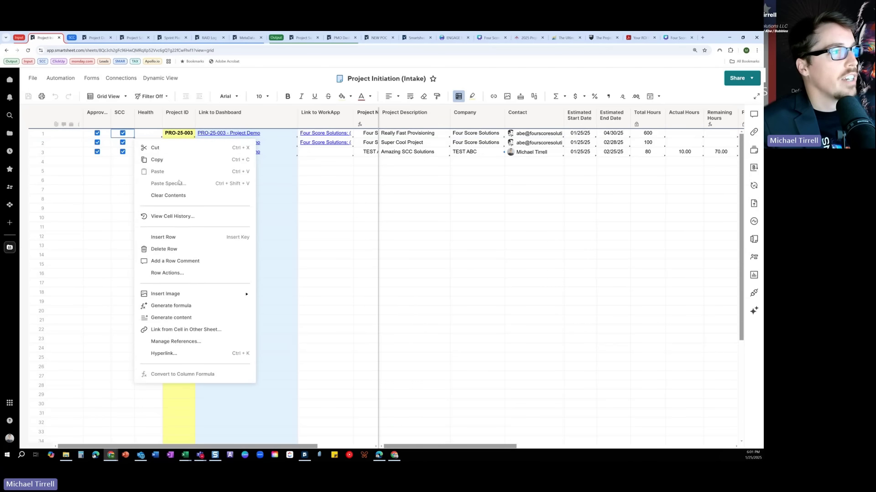
left_click(172, 216)
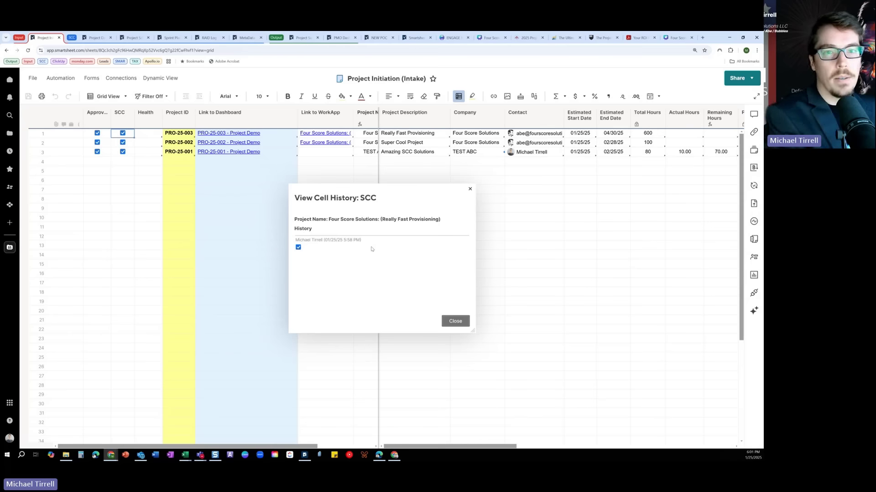
Close the cell history and open the PRO-25-003 dashboard from the intake sheet's dashboard link to review its widgets.
key("Escape")
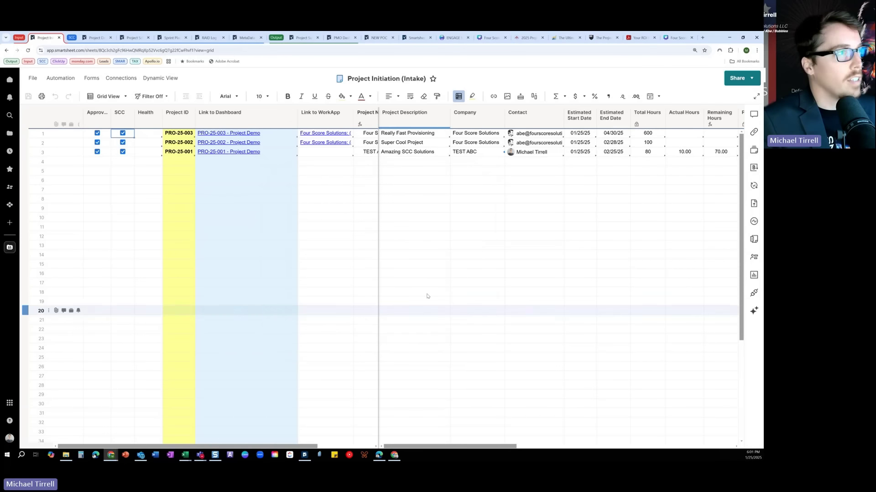
left_click(250, 135)
left_click(250, 135)
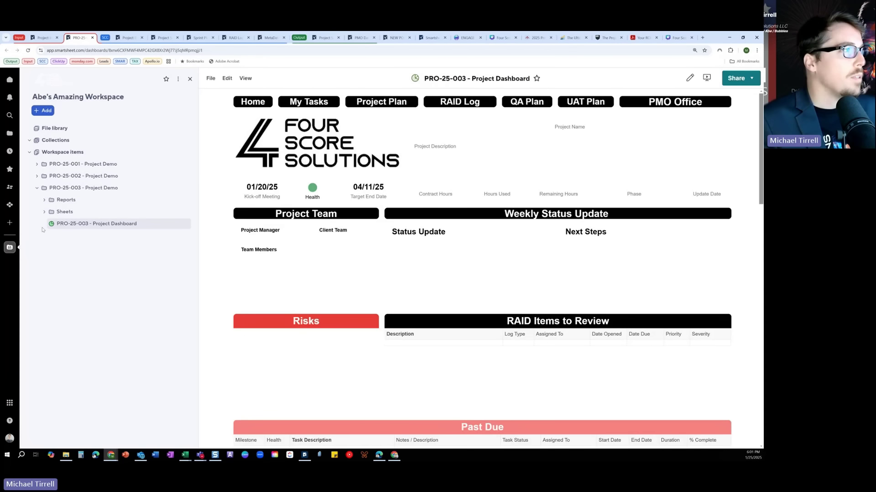
scroll(471, 230, "down", 8)
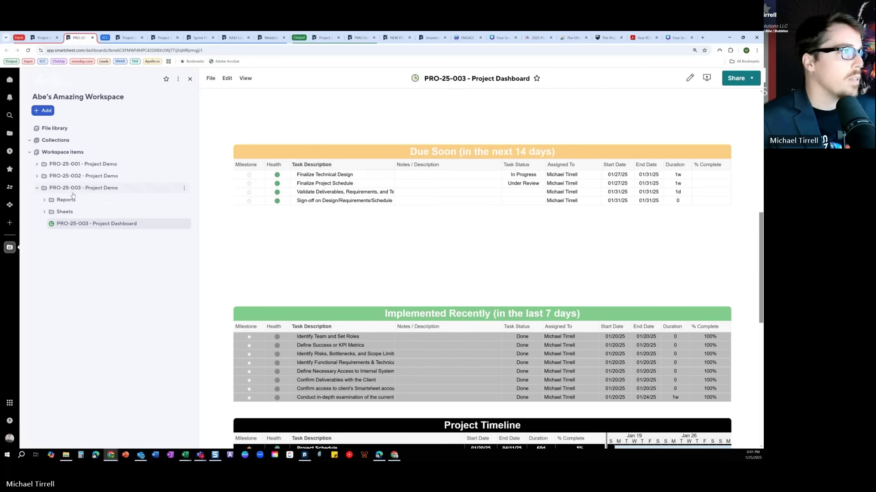
Open the PRO-25-003 MetaData sheet and inspect the inbound intake link of the Project Description cell, leaving the link unchanged.
left_click(49, 213)
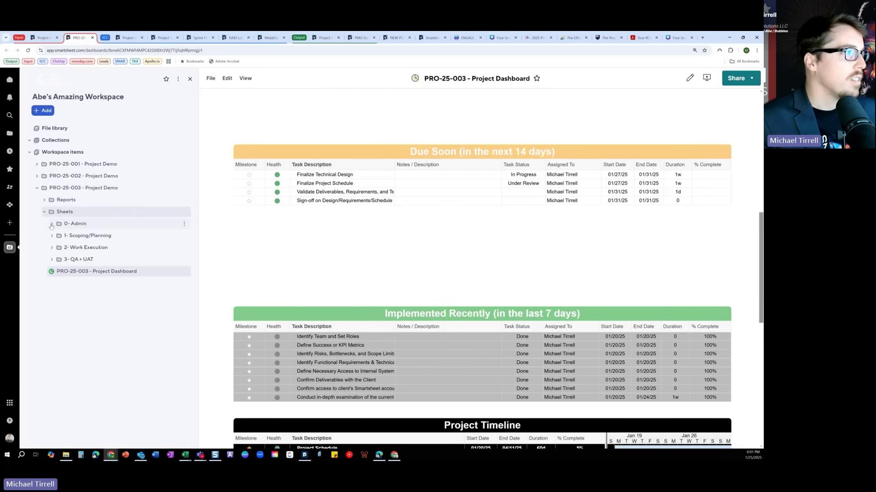
left_click(52, 224)
left_click(104, 248)
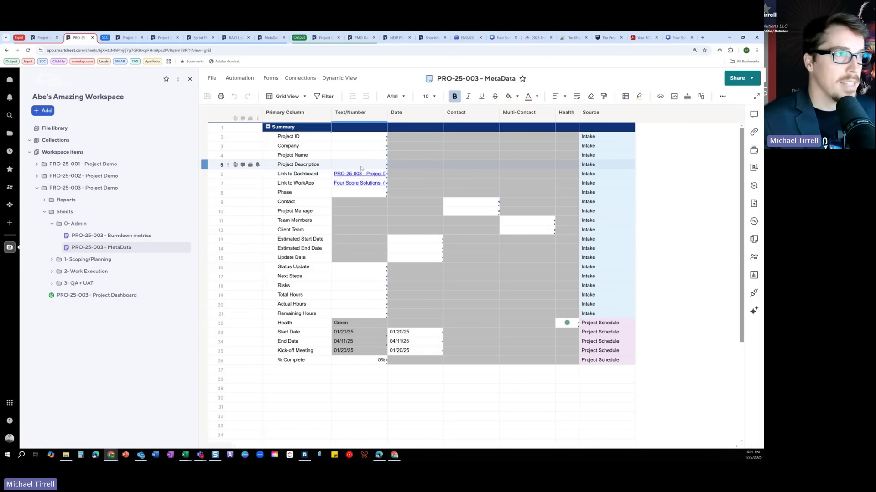
left_click(361, 168)
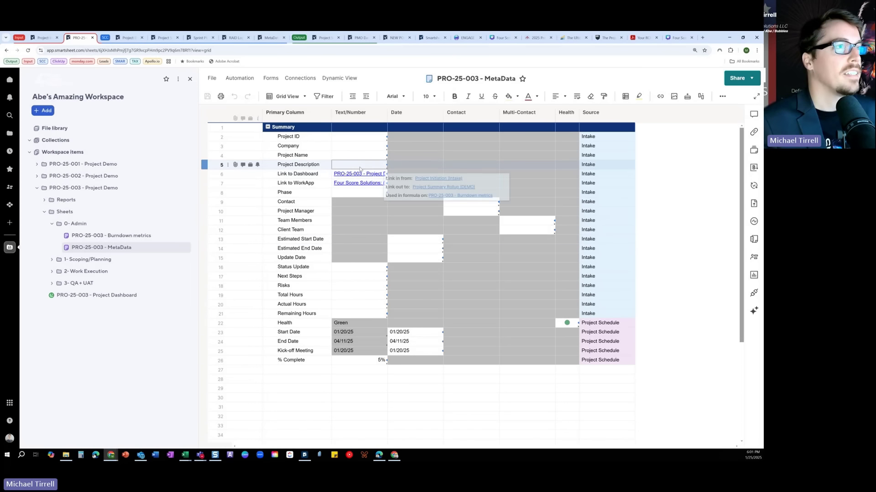
left_click(429, 180)
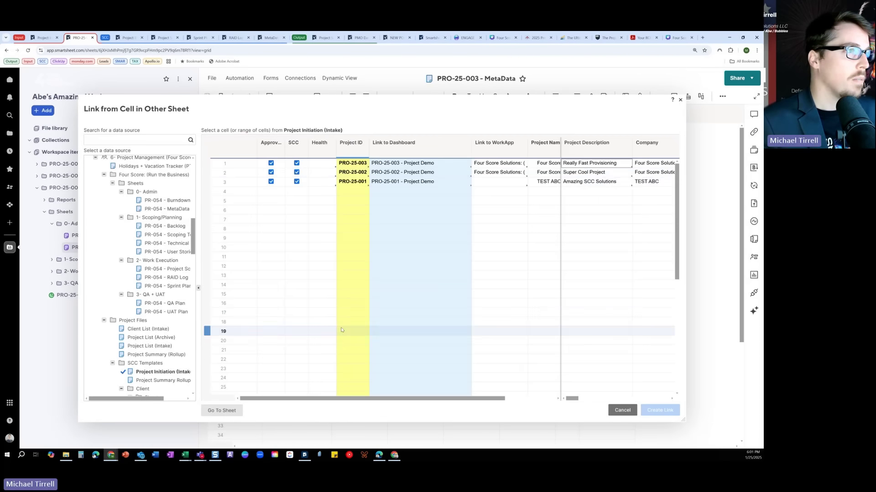
left_click(622, 410)
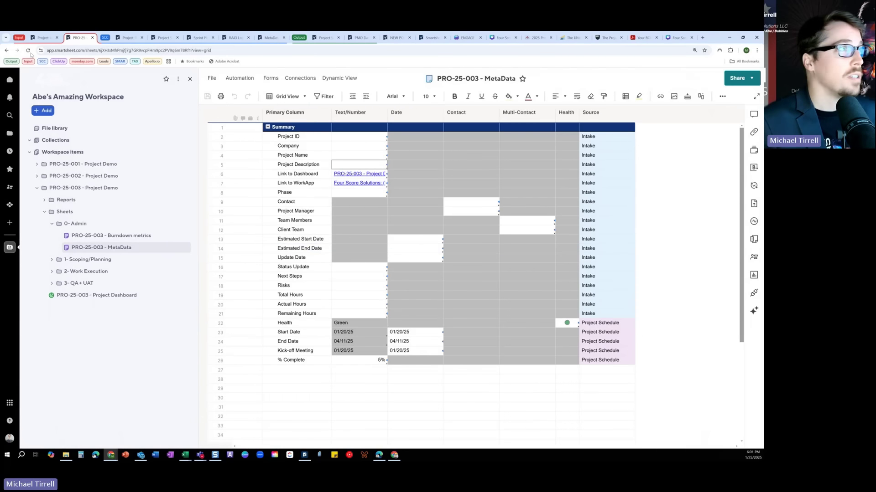
In the intake sheet, view the MetaData cell linked from the Project Name of PRO-25-003.
left_click(44, 37)
scroll(314, 185, "right", 3)
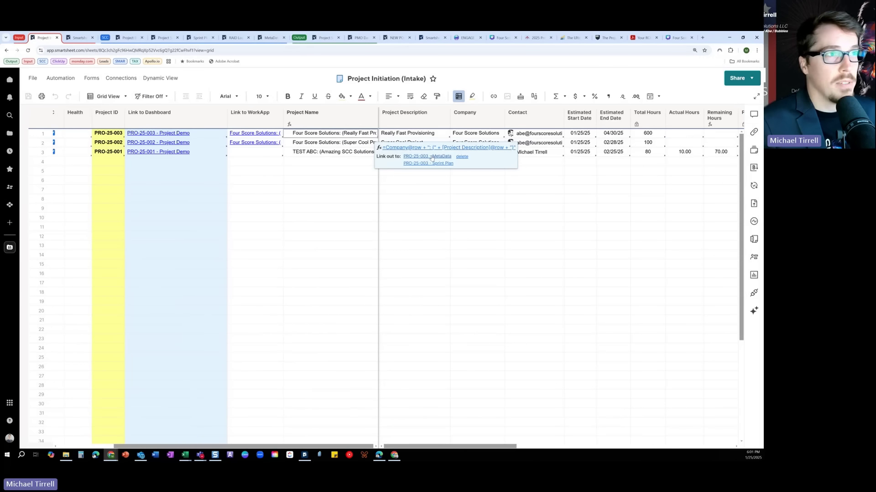
left_click(431, 157)
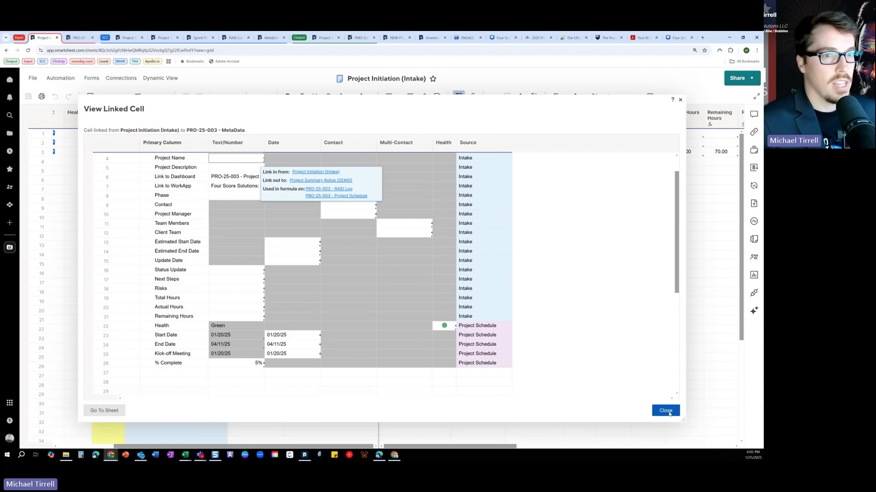
left_click(665, 411)
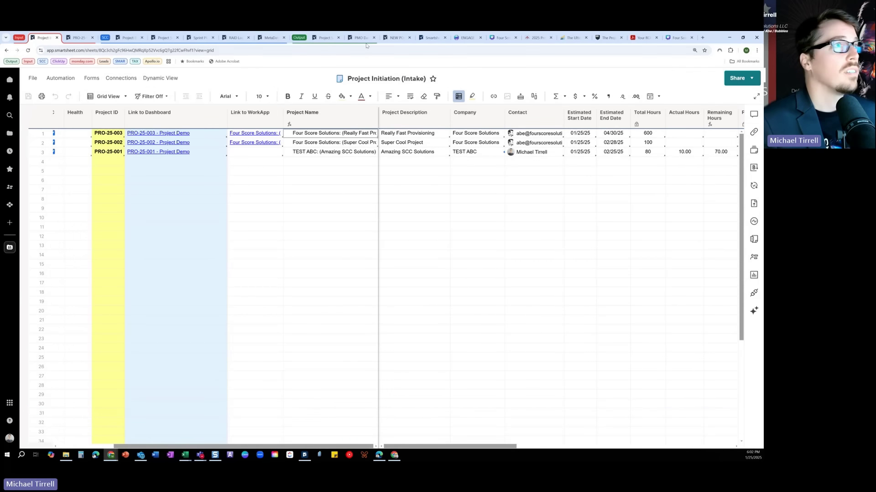
Open the PRO-25-003 Project Schedule and clear the Task Status cells from row 21 to row 31.
left_click(79, 38)
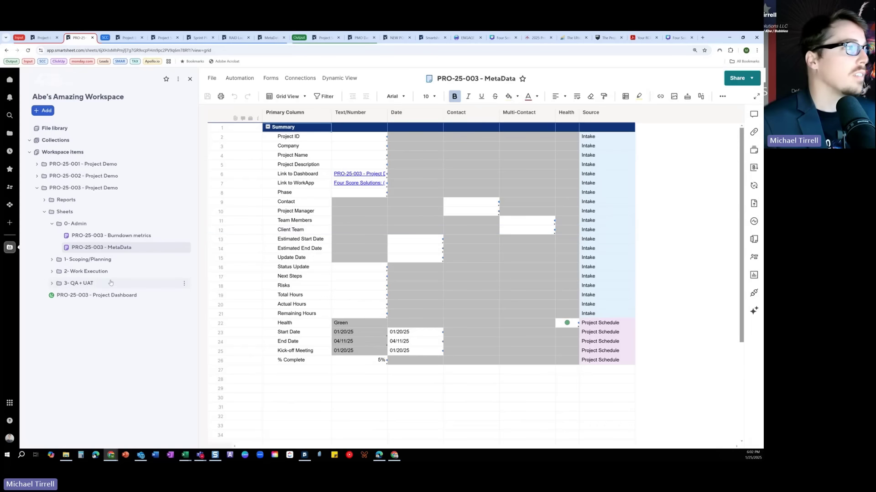
left_click(51, 272)
left_click(94, 284)
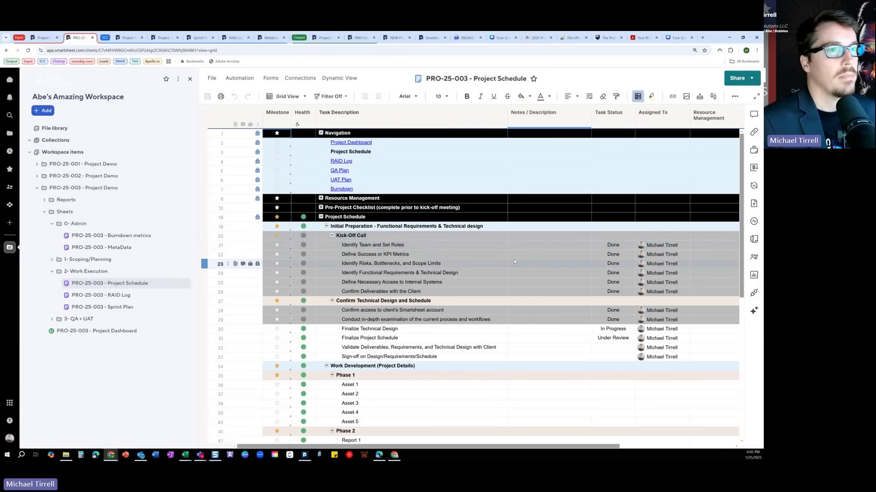
scroll(511, 258, "right", 2)
left_click_drag(474, 246, 473, 338)
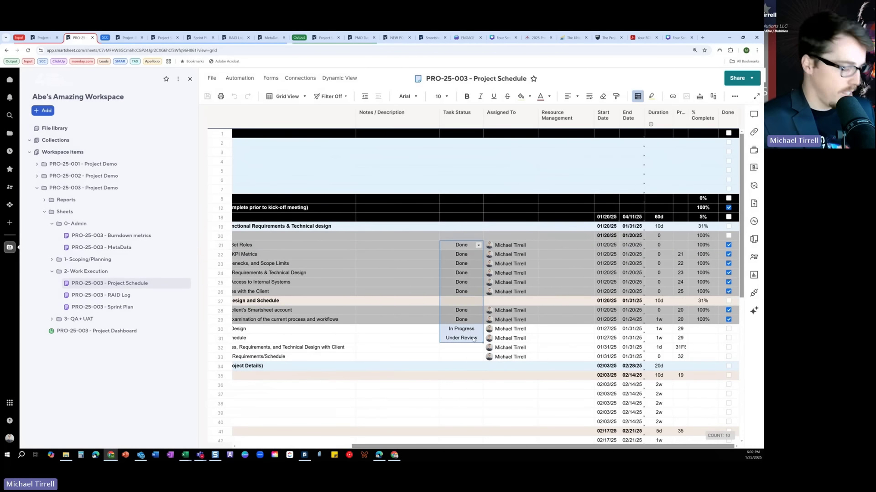
key("Delete")
Set the Task Status of all Kick-Off Call tasks, rows 21 to 26, to In Progress.
left_click(478, 246)
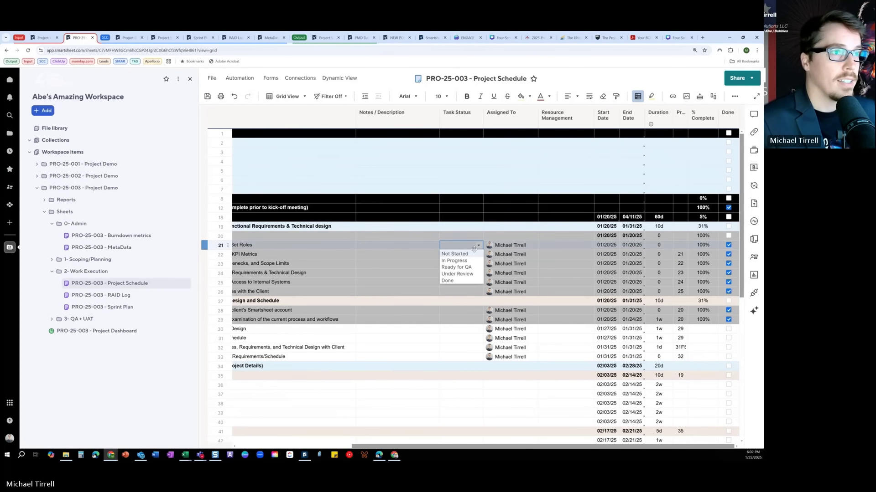
left_click(478, 247)
left_click(477, 247)
left_click(459, 259)
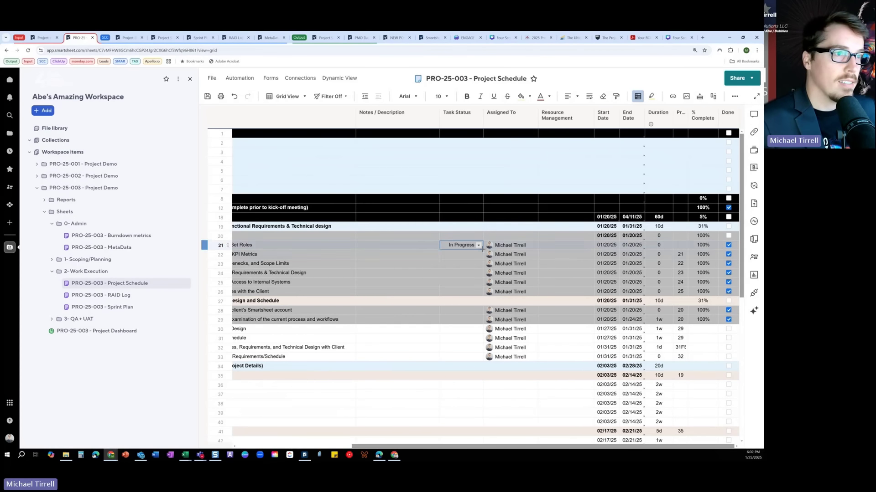
left_click_drag(482, 249, 475, 292)
Set the Task Status of the Confirm Technical Design and Schedule tasks, rows 28 to 33, to Not Started.
left_click(478, 310)
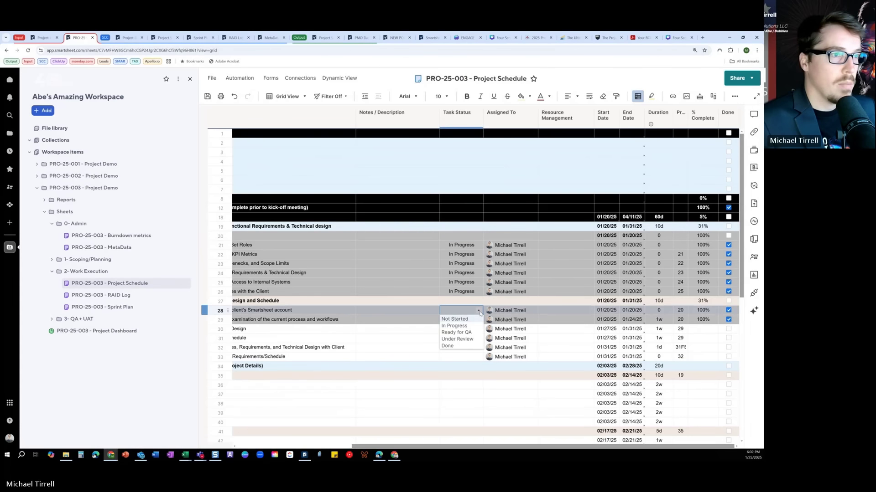
left_click(458, 319)
left_click(481, 321)
left_click(479, 320)
left_click(462, 329)
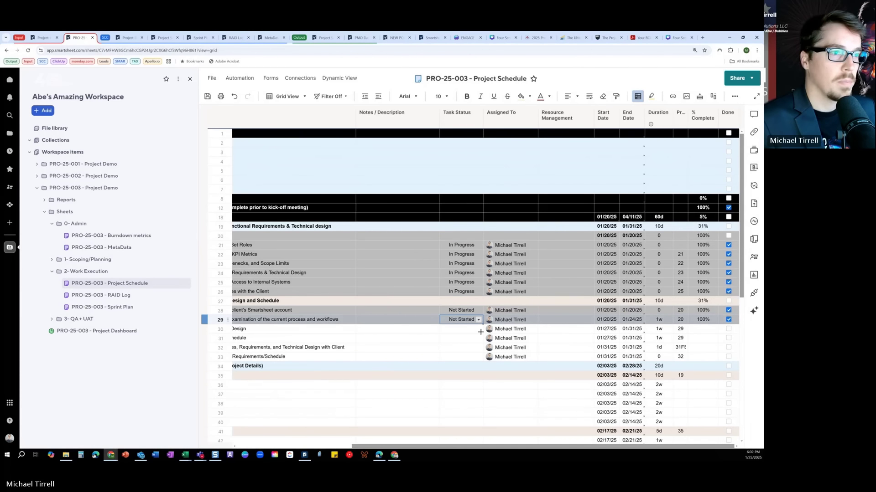
left_click_drag(482, 324, 477, 357)
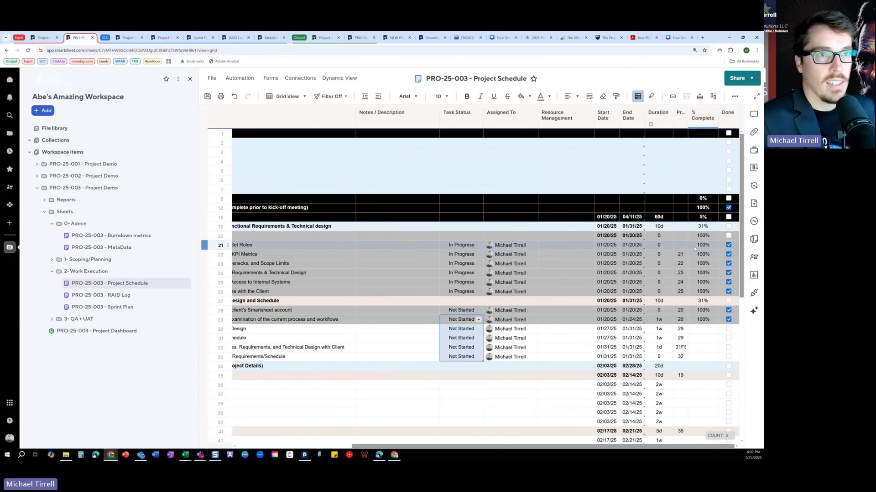
Clear the % Complete and Done values of rows 21 to 29 in the project schedule.
left_click_drag(703, 245, 723, 320)
key("Delete")
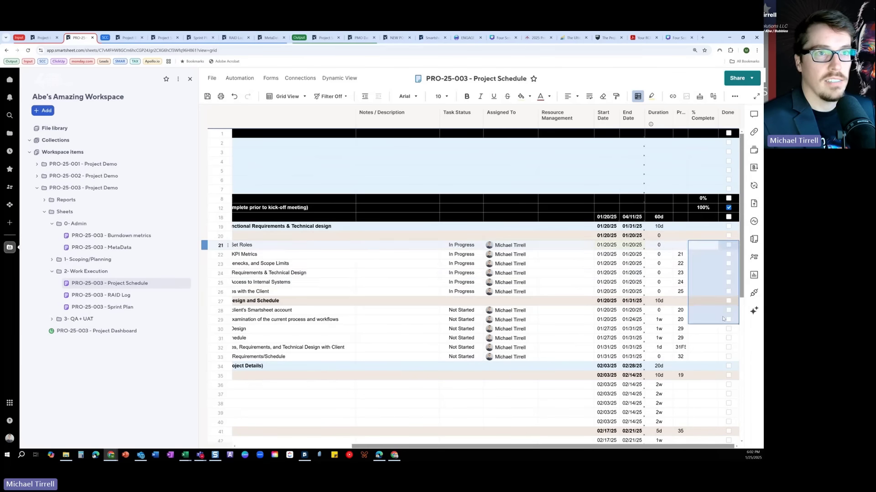
left_click(696, 284)
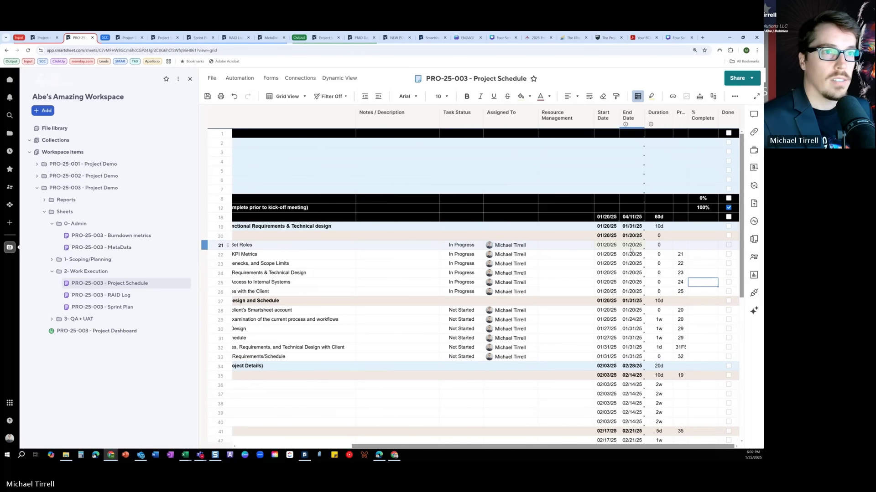
Set the Start Date of the Identify Team and Set Roles task to today, 01/25/25.
left_click(615, 248)
type("t")
key("Return")
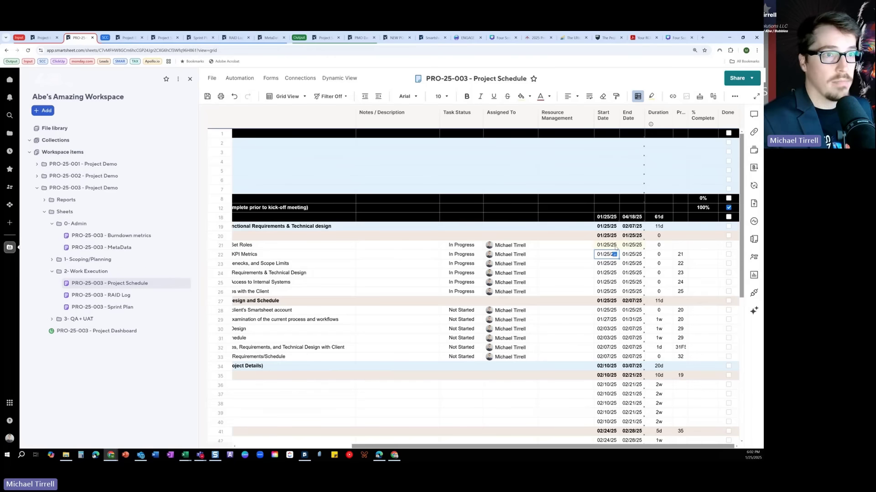
scroll(547, 300, "left", 5)
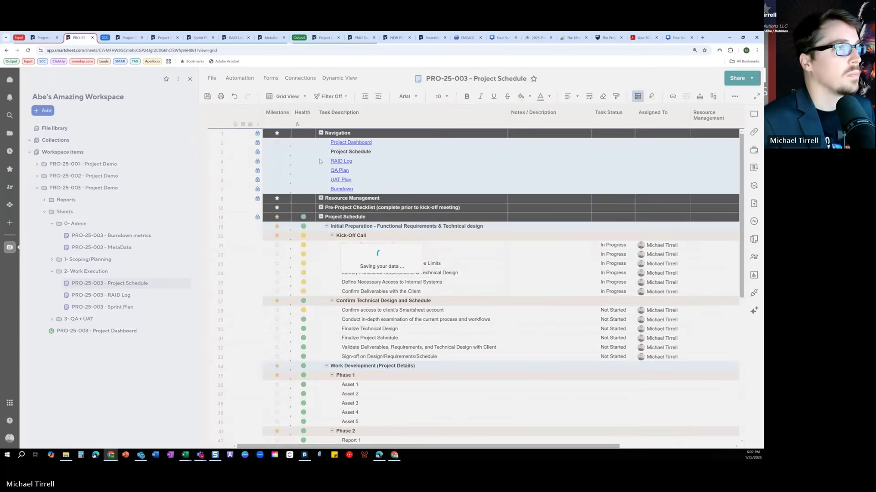
Open the PRO-25-003 RAID Log and add a first-row entry with log type Action and description "Big Action".
left_click(341, 161)
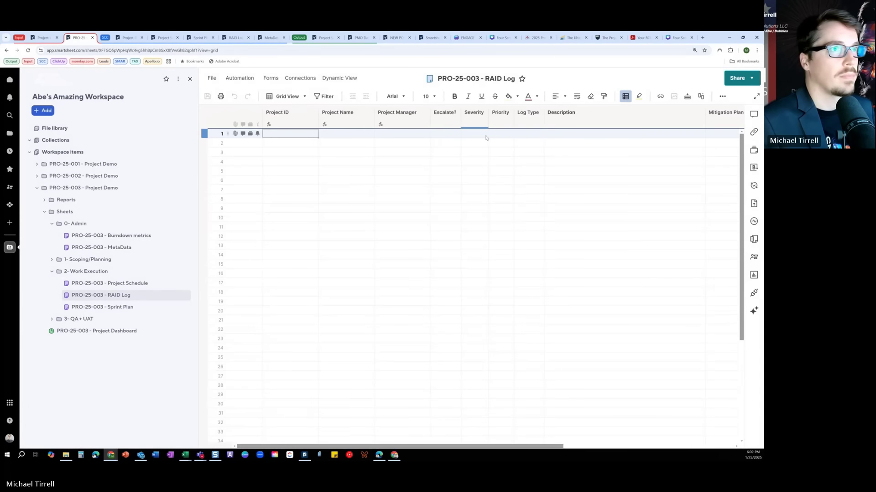
left_click(531, 134)
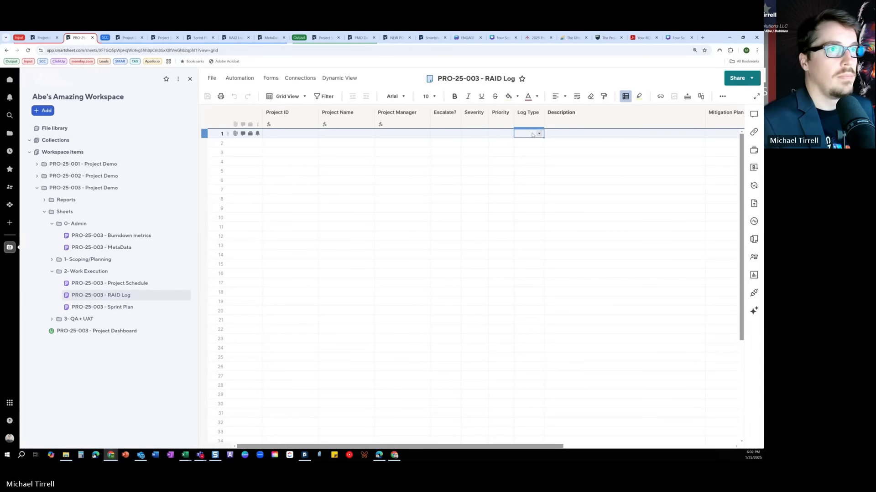
left_click(532, 134)
left_click(523, 147)
left_click(560, 135)
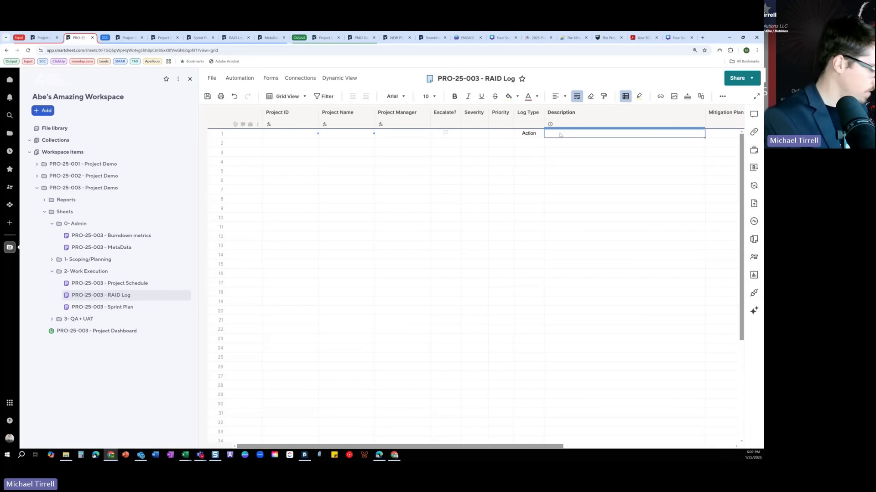
type("Big Action")
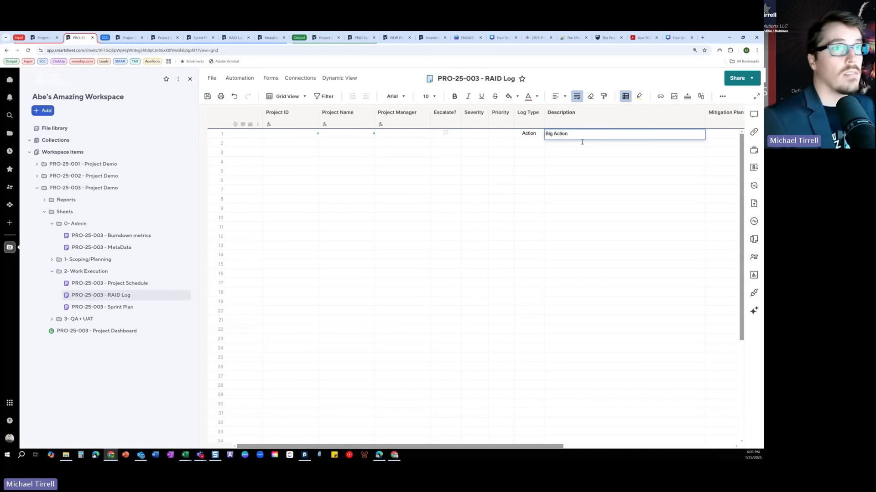
left_click(602, 169)
Assign the Big Action entry to a team member and set its status to Open.
scroll(601, 170, "right", 5)
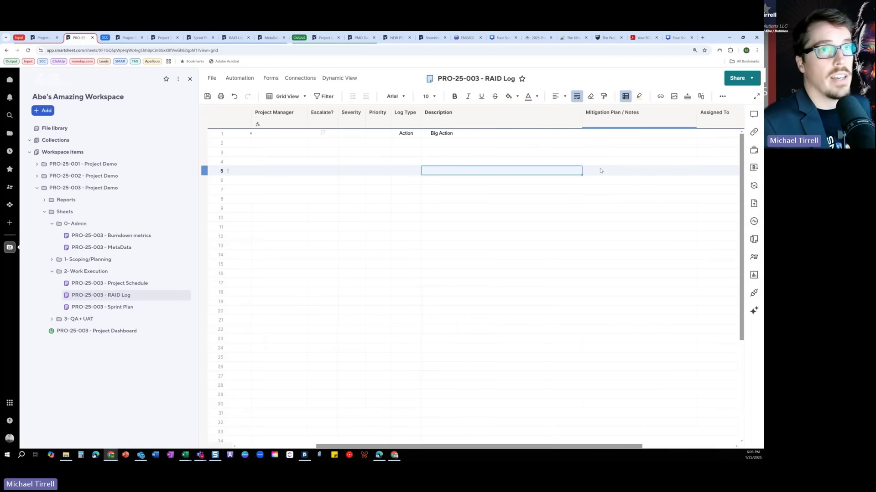
left_click(597, 134)
left_click(610, 134)
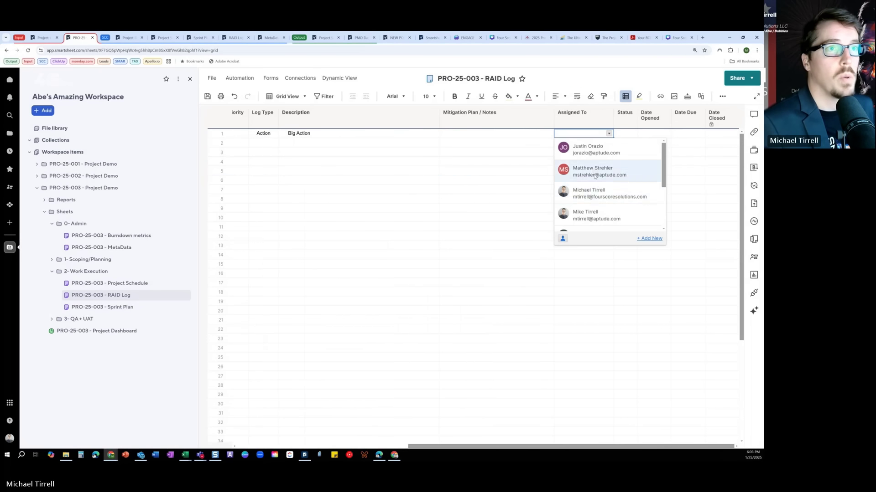
left_click(595, 173)
left_click(632, 135)
left_click(633, 135)
left_click(629, 143)
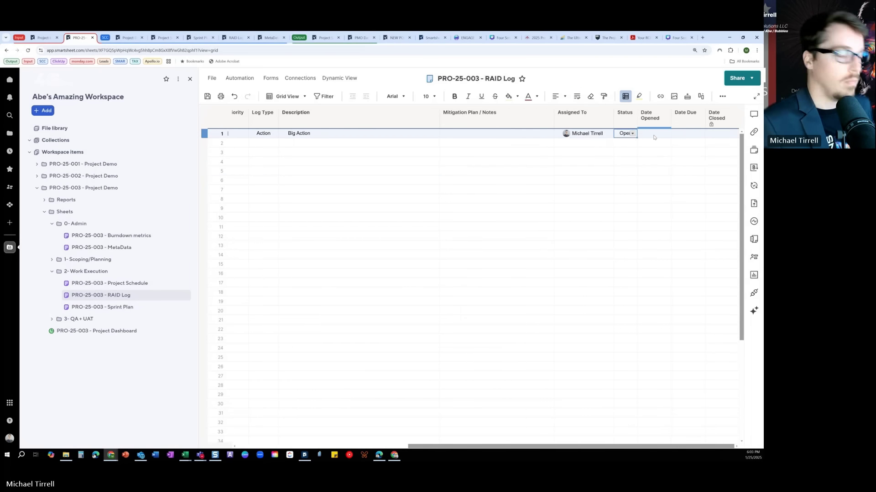
Set both Date Opened and Date Due of the Big Action entry to 01/25/25 and save the RAID Log.
left_click(653, 135)
type("t")
left_click(694, 135)
type("t")
left_click(682, 153)
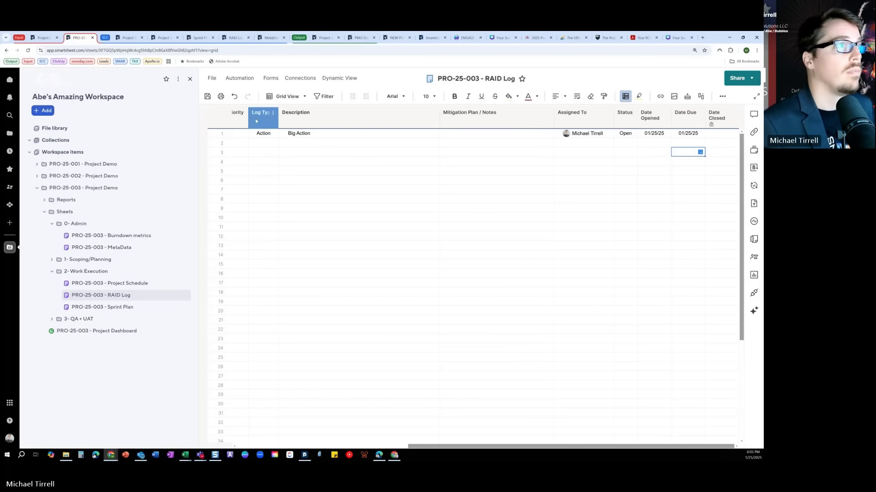
left_click(208, 97)
Check the PRO-25-003 dashboard and MetaData sheet for the linked intake, schedule and RAID data, ending on the dashboard.
left_click(97, 331)
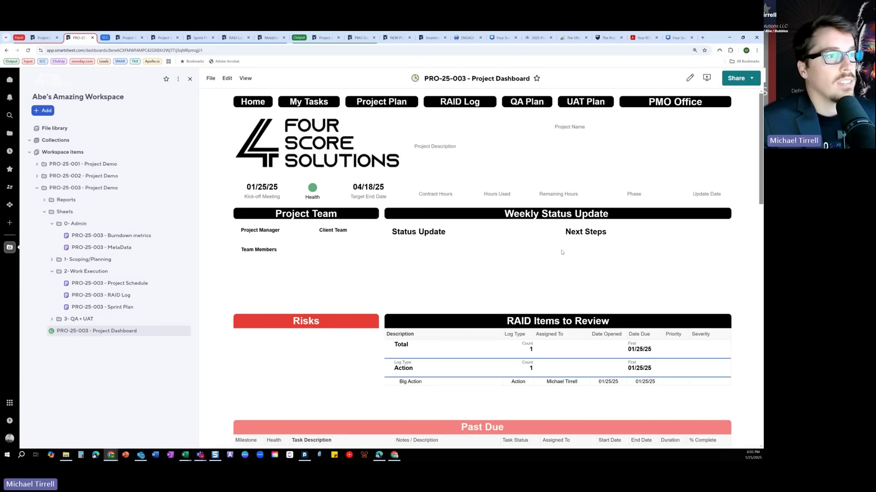
scroll(543, 253, "down", 3)
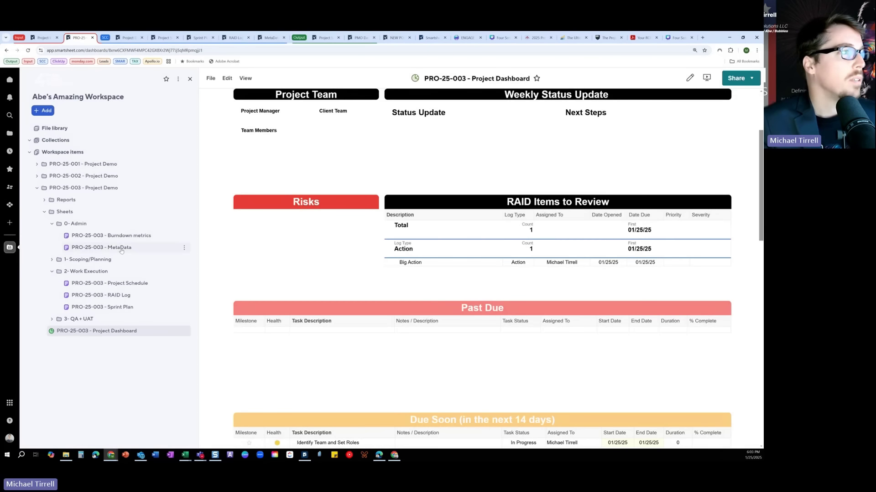
left_click(121, 249)
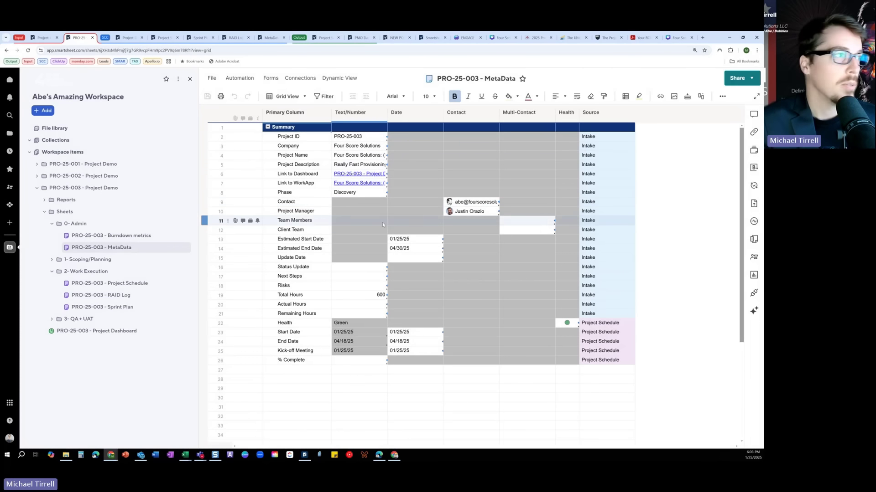
left_click(117, 332)
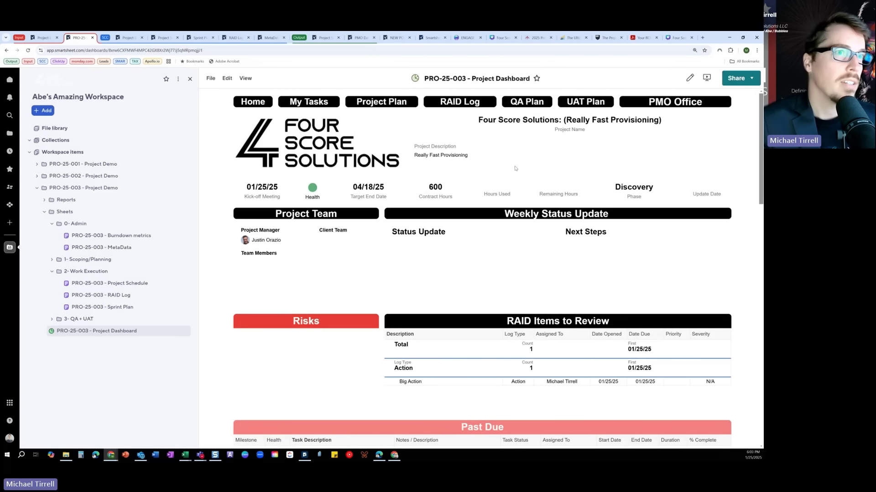
Refresh the PMO Dashboard (DEMO) and review its project count, team chart, due-soon tasks and open RAID items across all projects.
left_click(37, 38)
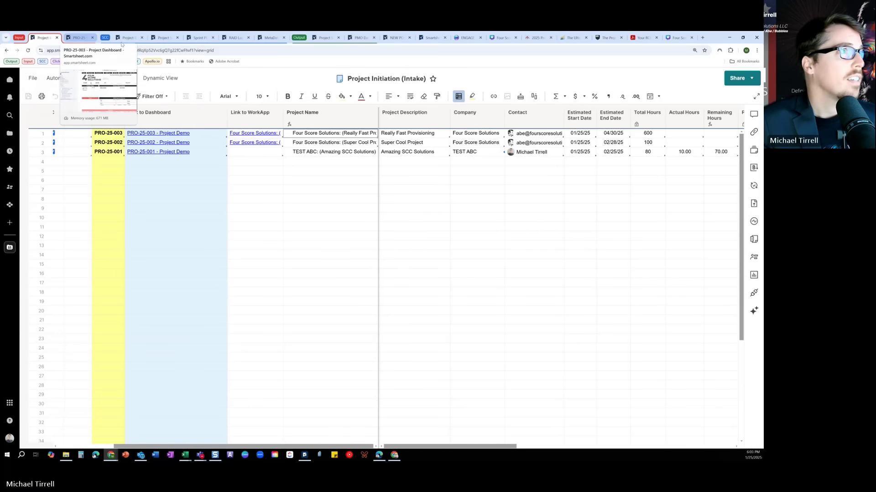
left_click(363, 40)
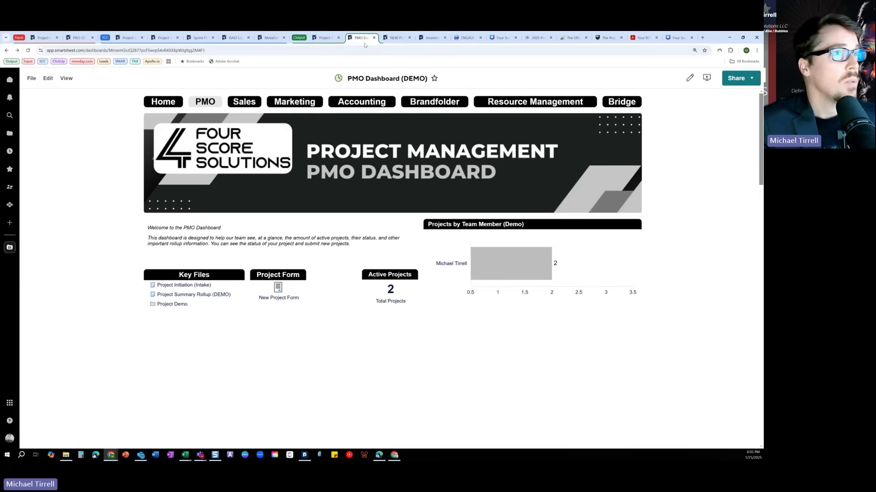
left_click(28, 51)
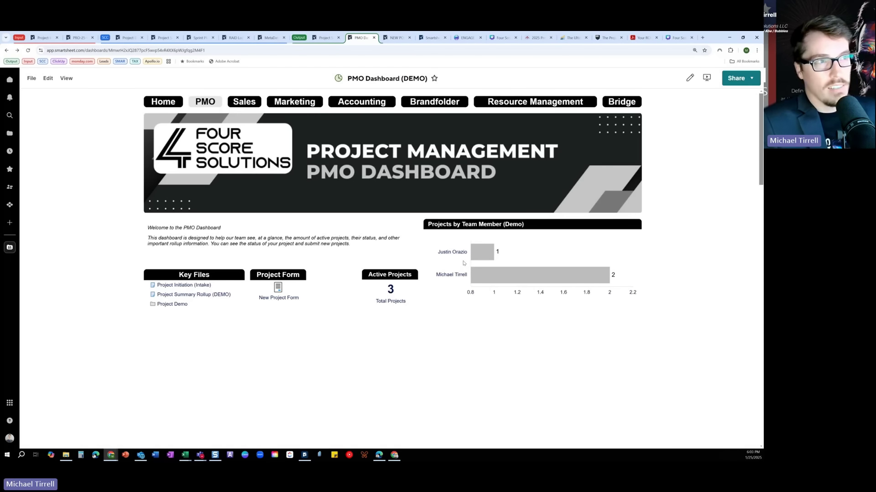
scroll(463, 273, "down", 15)
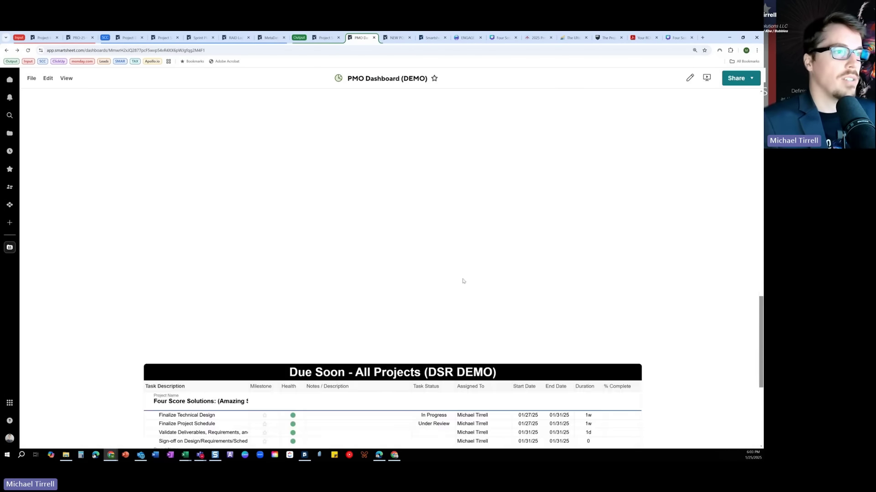
scroll(464, 279, "down", 5)
scroll(331, 251, "up", 3)
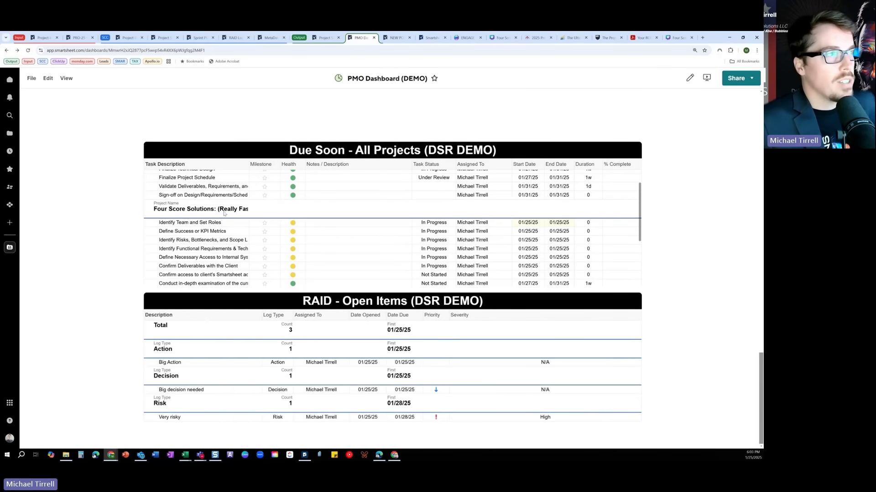
scroll(579, 286, "down", 1)
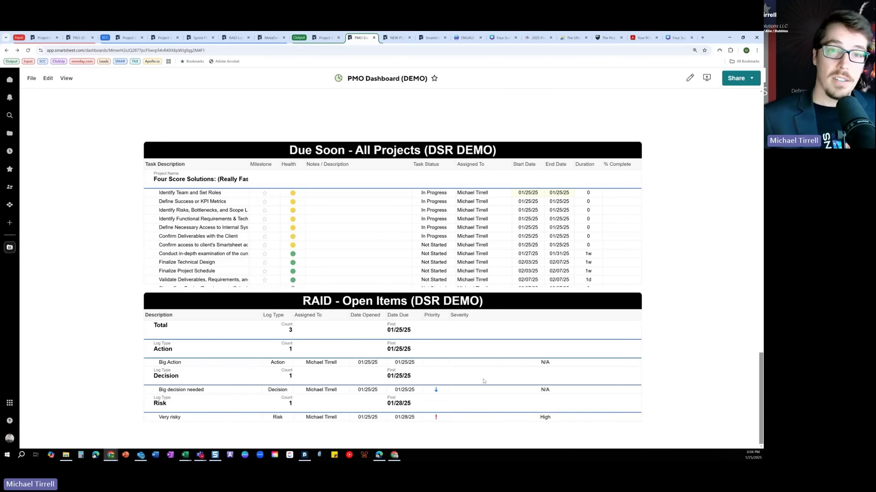
scroll(489, 375, "up", 20)
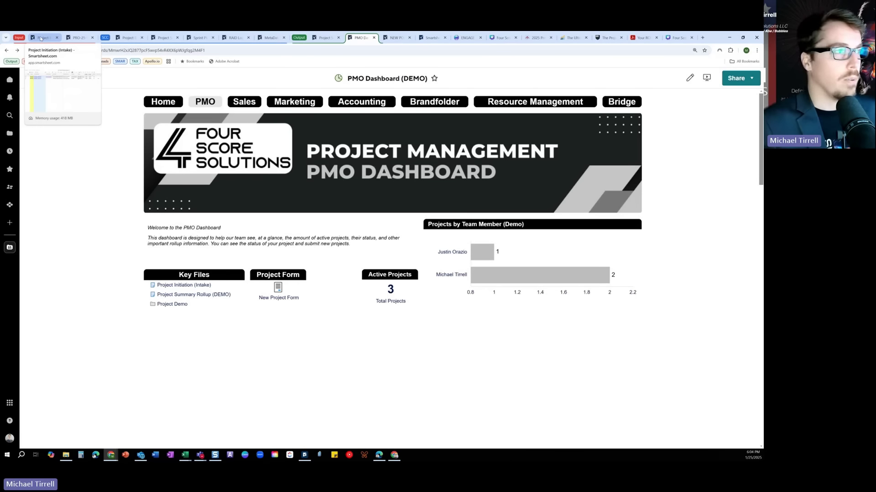
Close the PRO-25-003 dashboard and add "Archive" as the final dropdown value of the Phase column in Project Initiation (Intake).
left_click(83, 39)
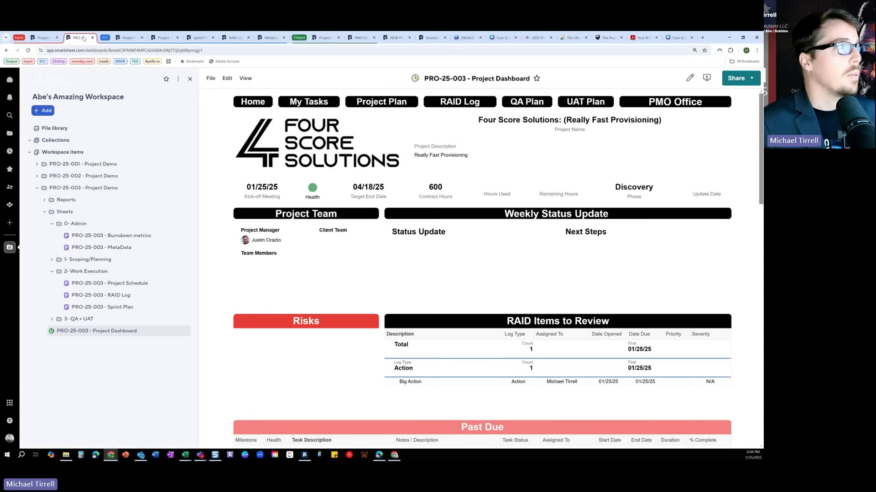
left_click(92, 37)
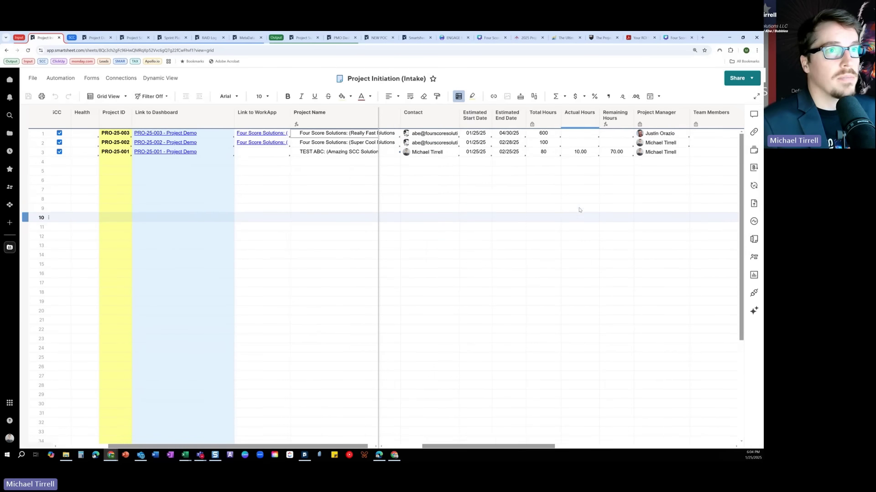
scroll(583, 207, "right", 5)
double_click(668, 114)
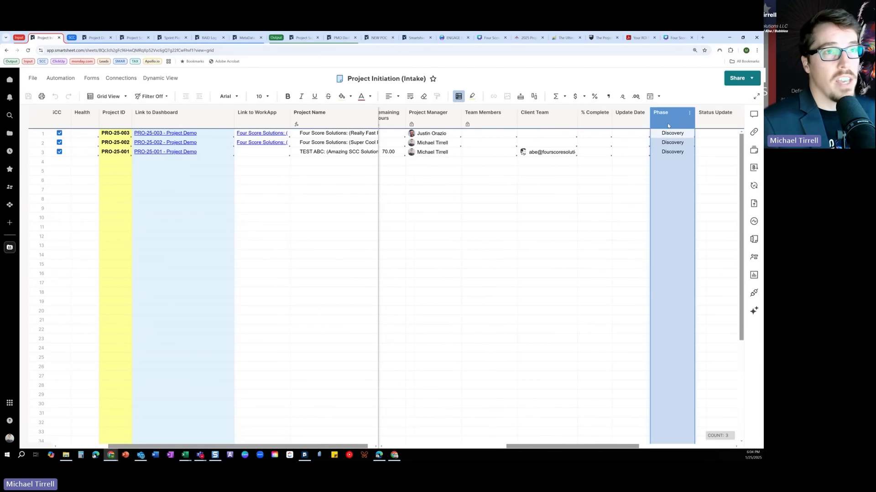
left_click(610, 273)
key("Return")
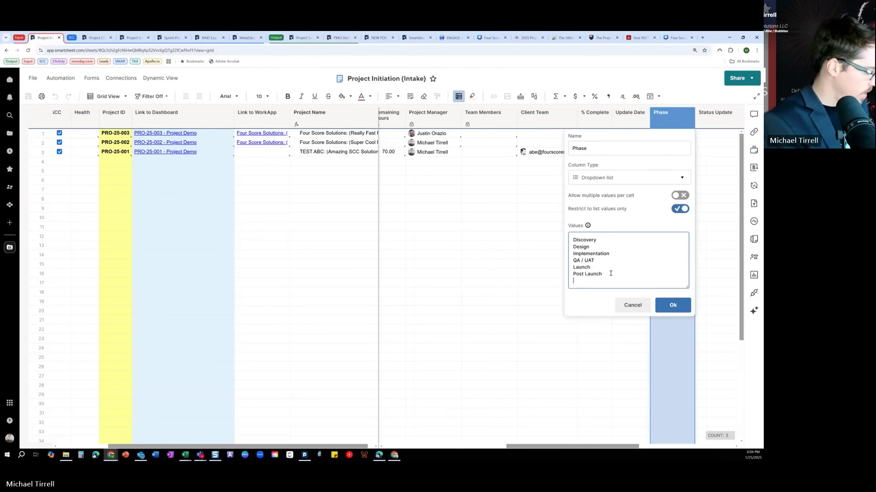
type("Archive")
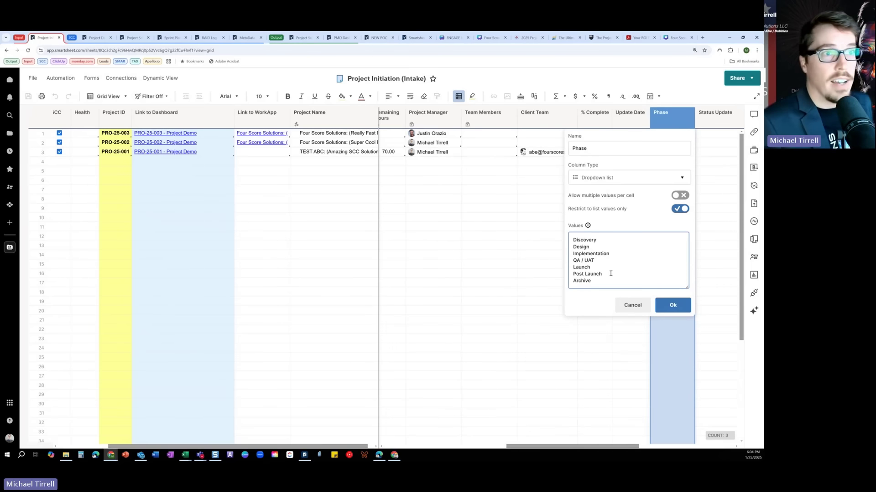
left_click(672, 305)
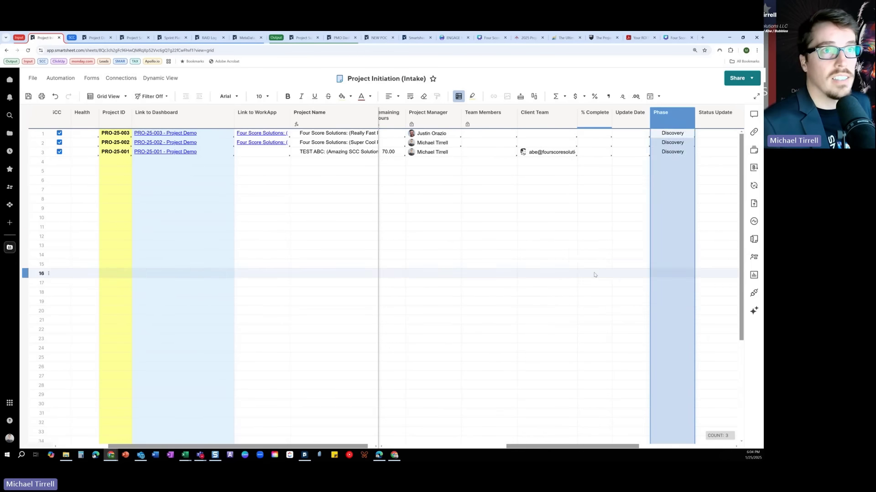
Set the Phase of project PRO-25-001 to Archive in the intake sheet and save the sheet.
left_click(683, 151)
left_click(683, 151)
left_click(671, 201)
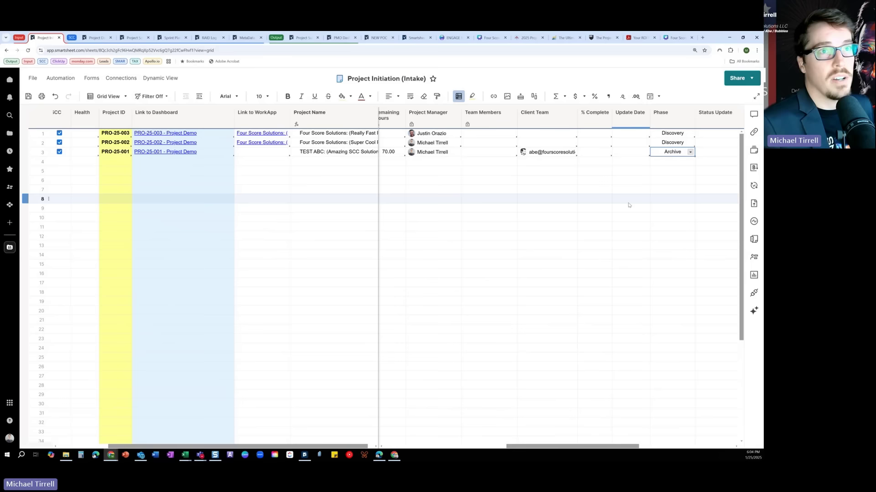
scroll(456, 196, "left", 10)
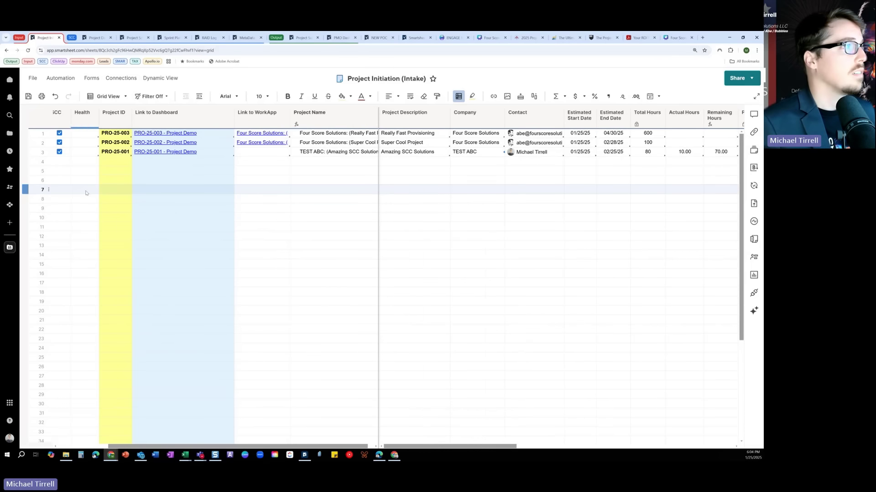
scroll(136, 192, "left", 3)
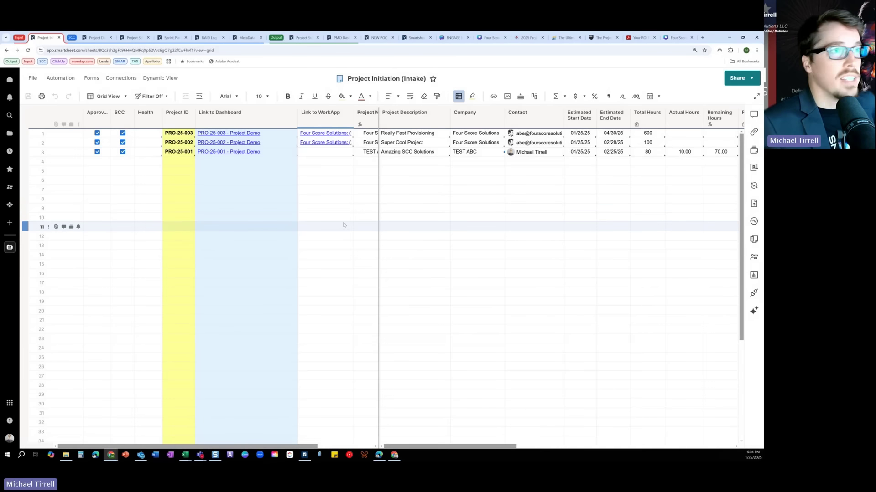
Refresh the Project Summary Rollup (DEMO) sheet and check the Phase of PRO-25-001.
left_click(301, 38)
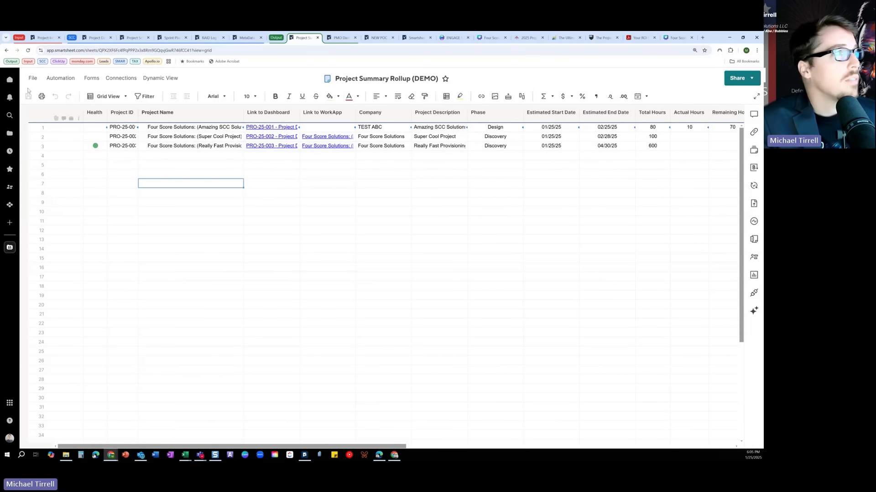
left_click(28, 52)
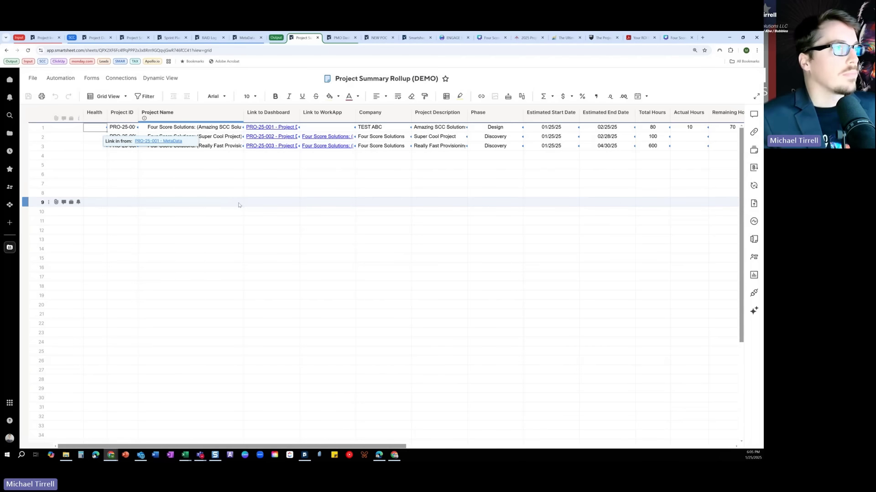
left_click(233, 202)
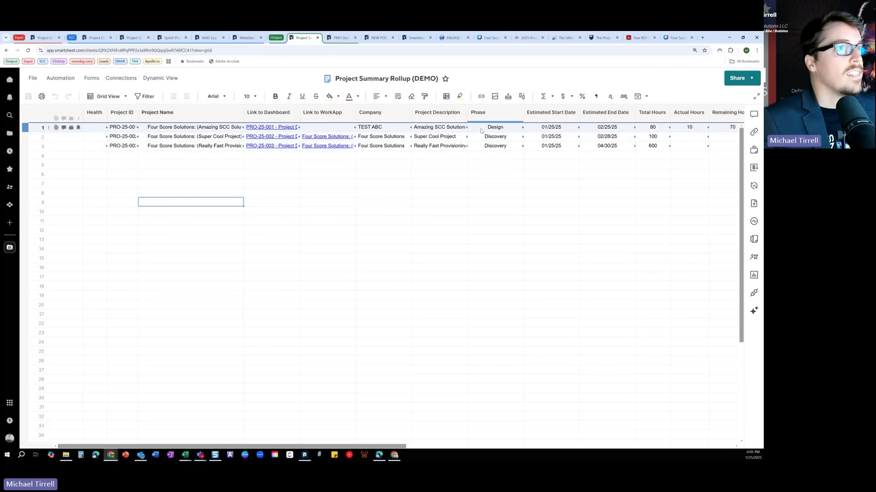
Open the PRO-25-001 project dashboard from its rollup link, and from its workspace open the MetaData sheet to check the Phase.
left_click(276, 130)
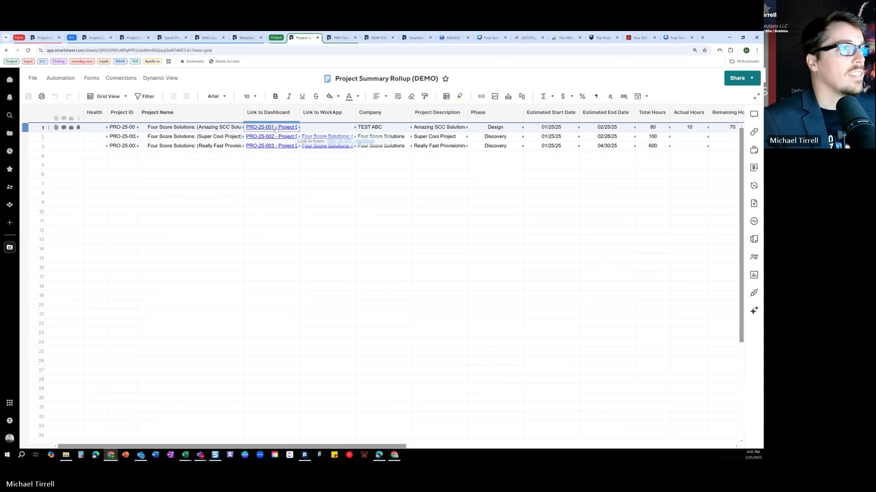
left_click(276, 129)
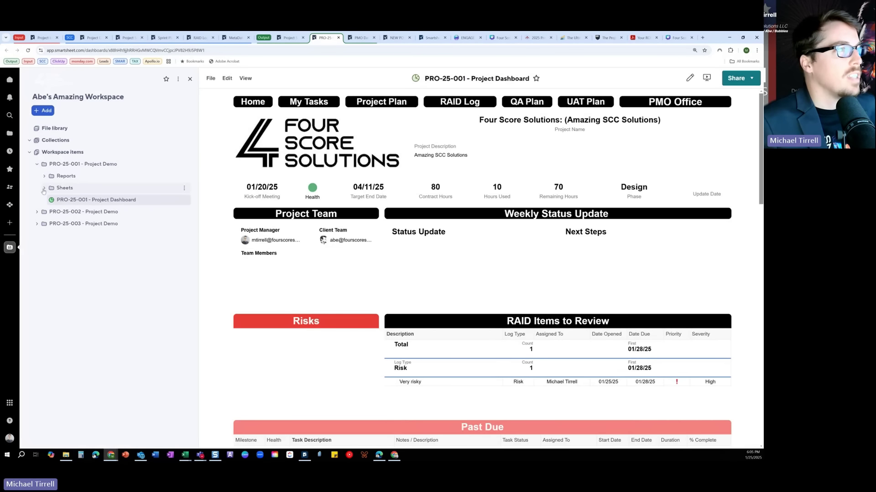
left_click(44, 189)
left_click(52, 200)
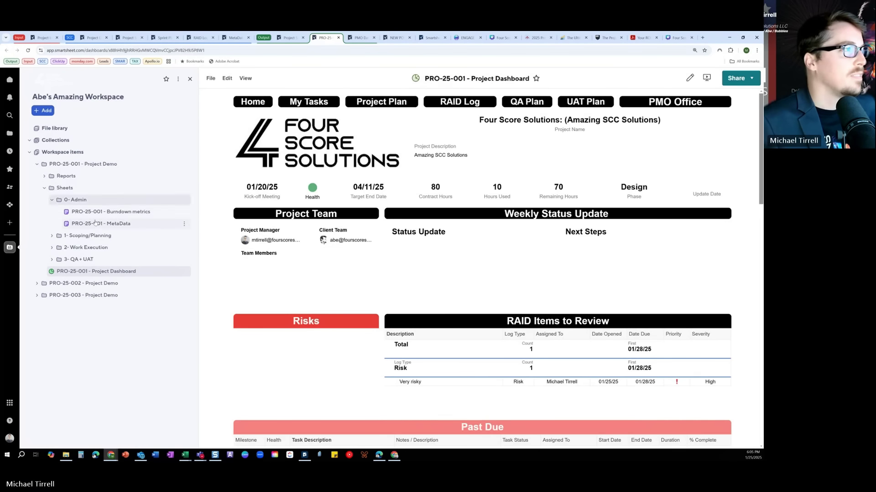
left_click(118, 224)
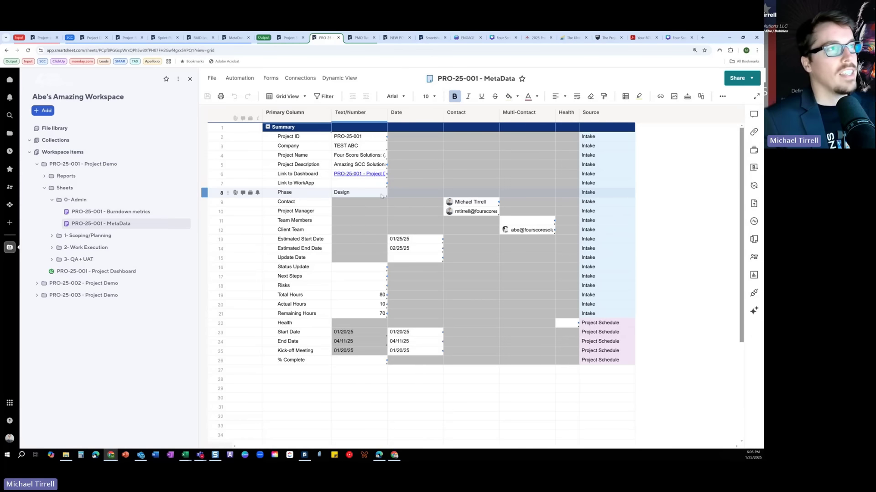
In Control Center, leave the automation logs, inspect the PRO-25-001 profile data down to Phase, and return to the project list without updating.
left_click(396, 38)
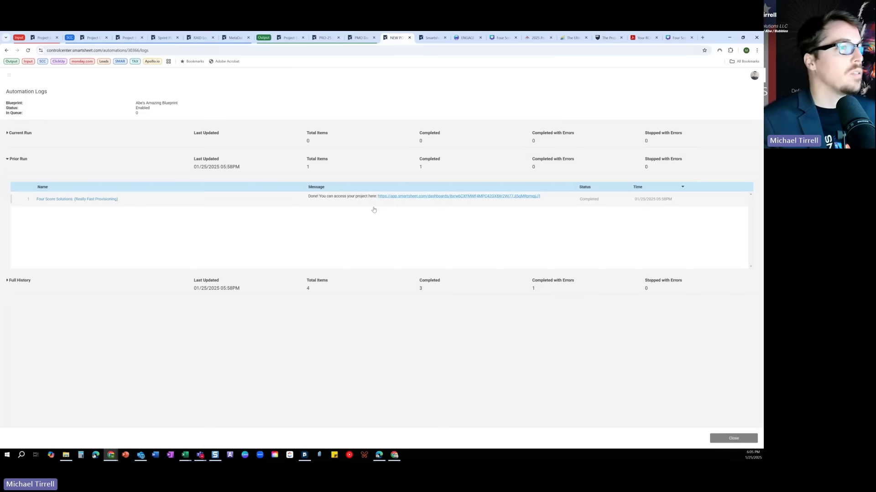
left_click(731, 439)
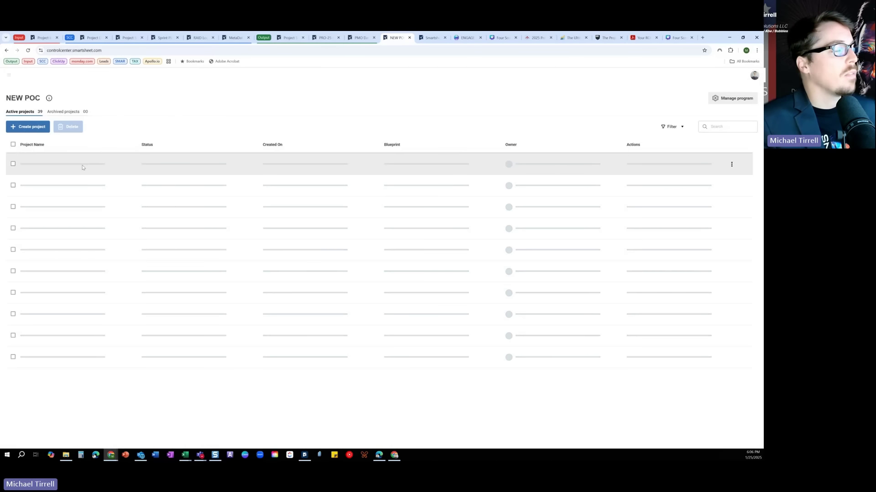
left_click(715, 207)
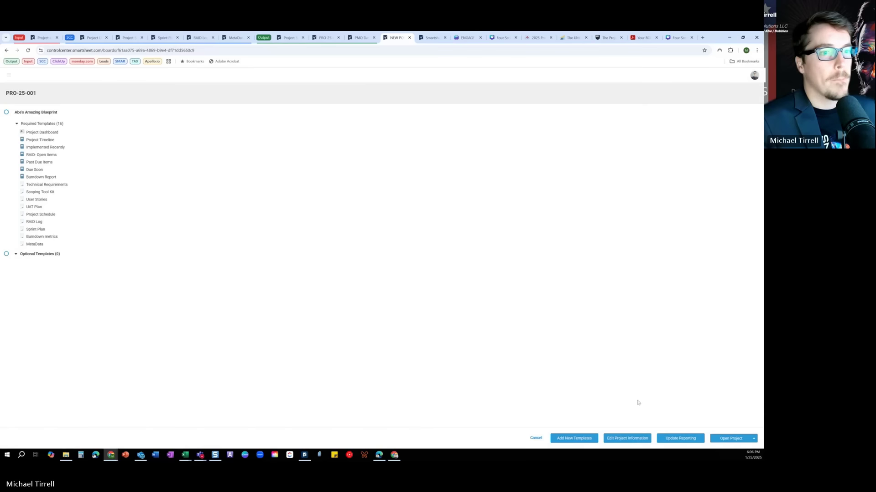
left_click(626, 438)
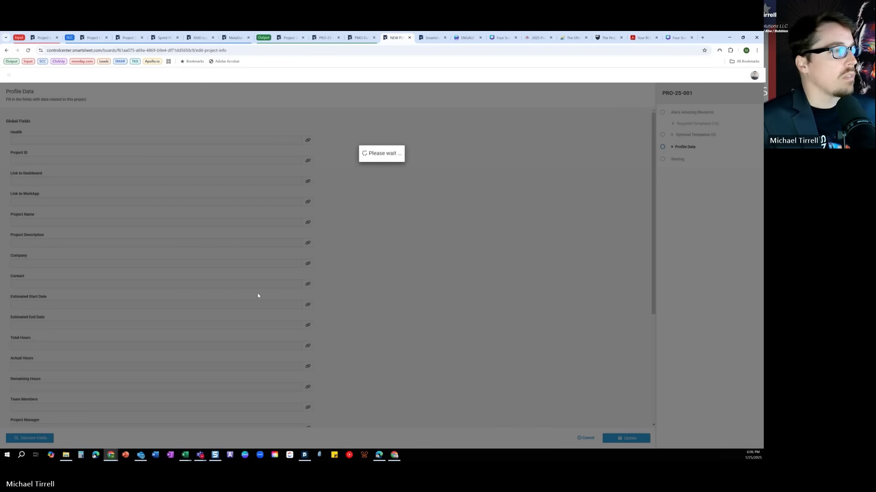
scroll(257, 295, "down", 4)
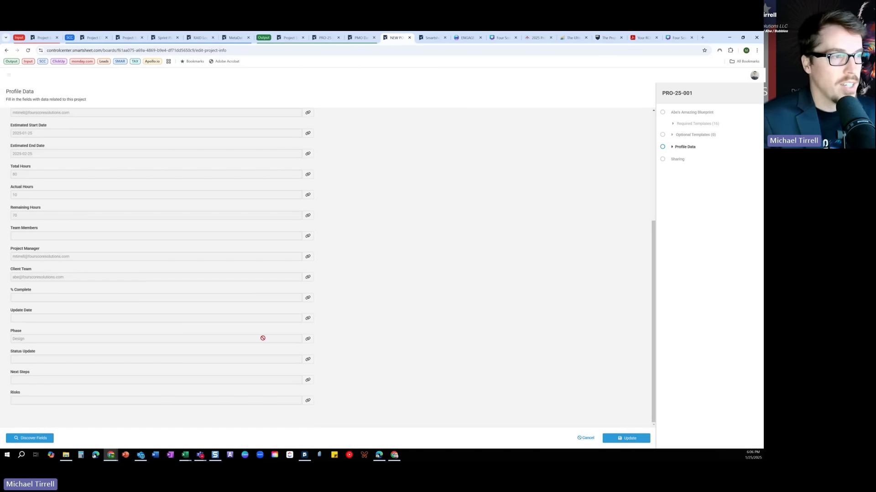
left_click(593, 438)
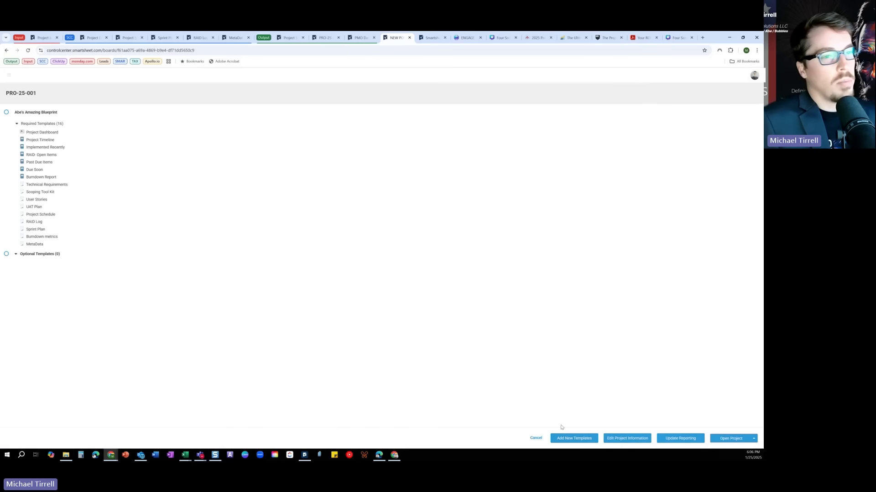
left_click(537, 437)
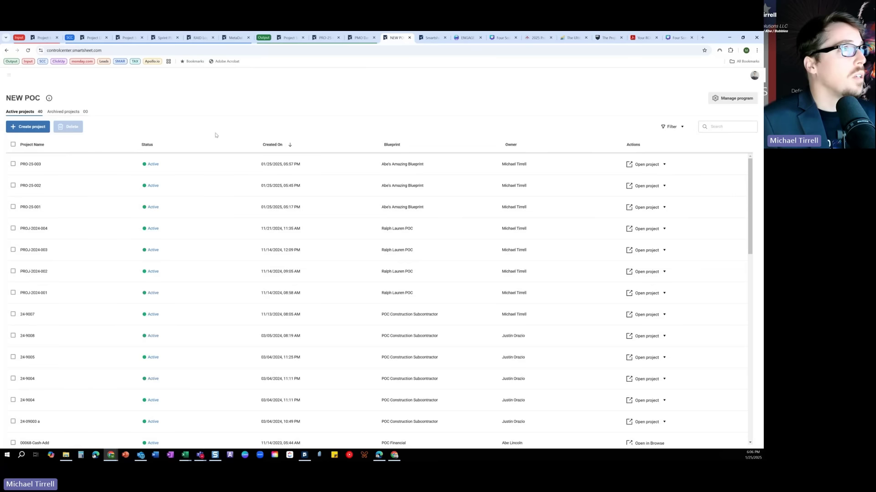
Set the Phase value in the PRO-25-001 MetaData sheet to Archive and save the sheet.
left_click(325, 37)
left_click(368, 194)
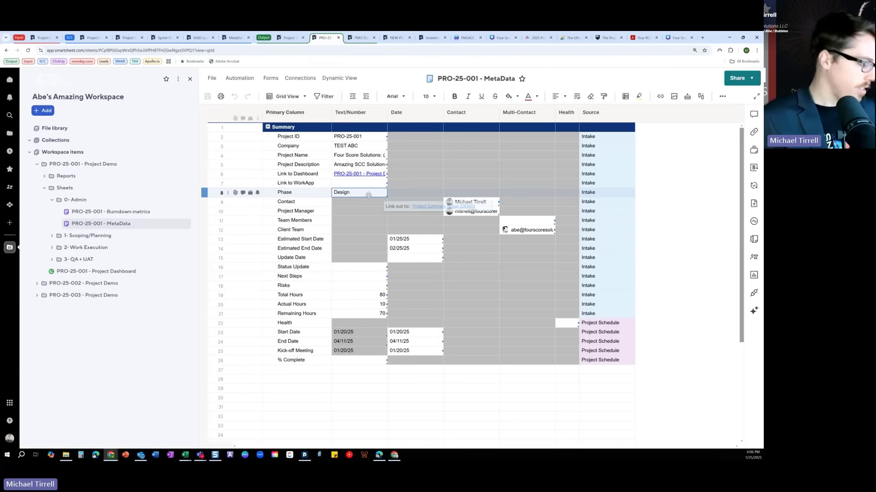
type("Archive")
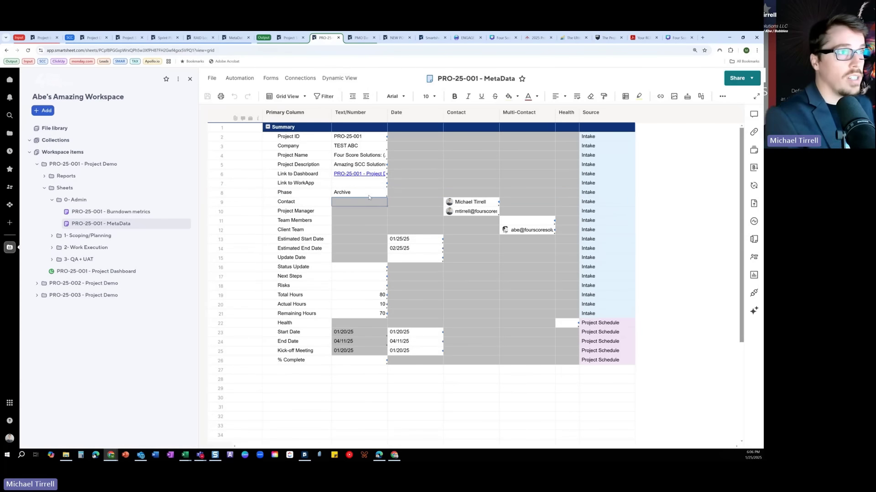
key("Return")
left_click(365, 220)
left_click(207, 96)
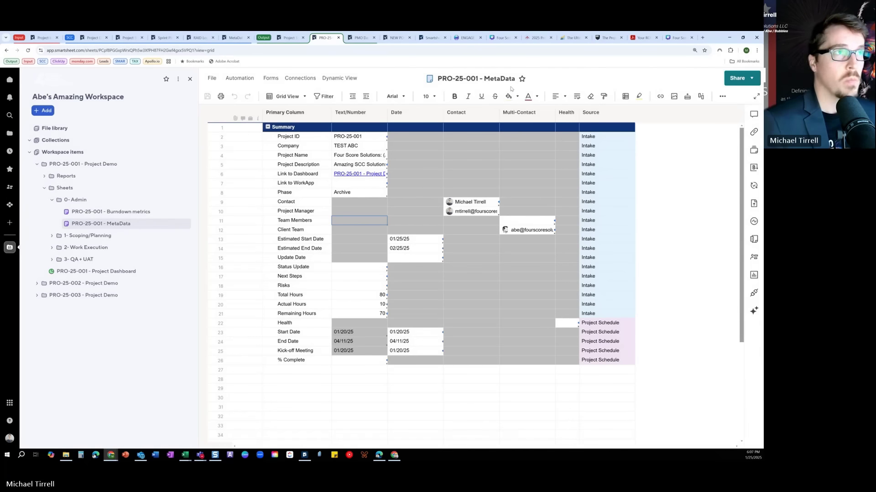
Return to the Project Summary Rollup (DEMO) sheet and check the Phase of PRO-25-001 after the MetaData change.
left_click(339, 38)
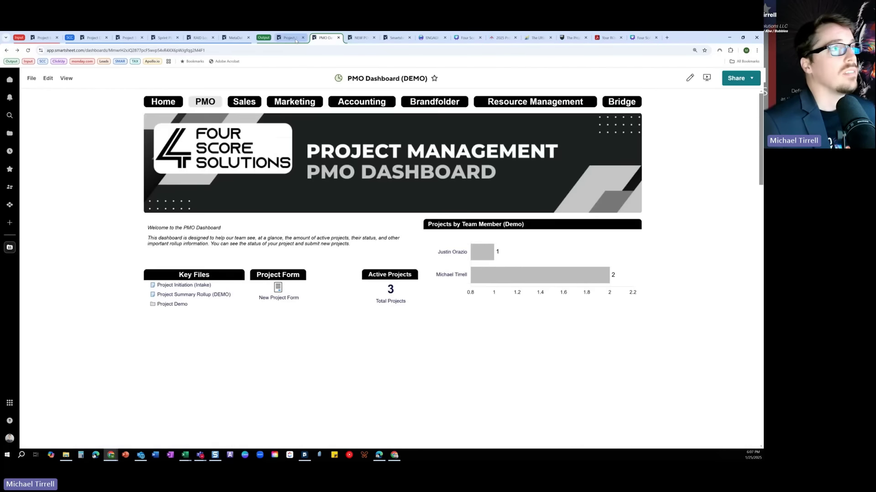
left_click(290, 37)
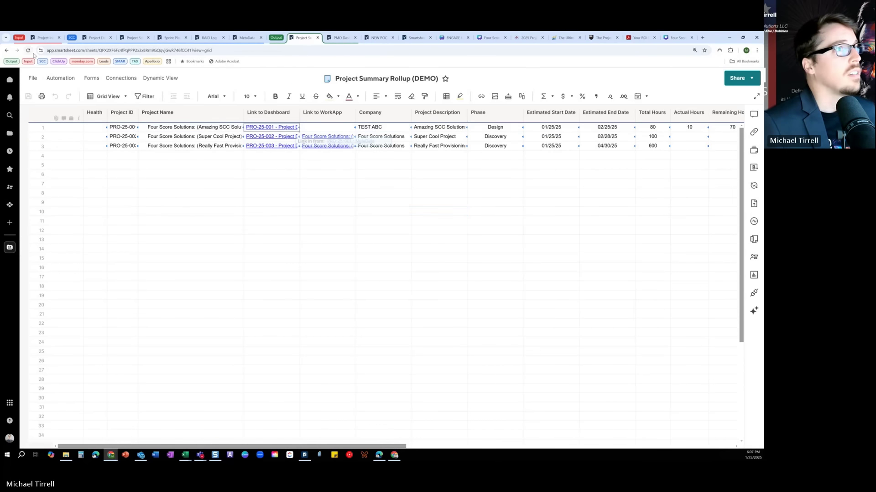
left_click(440, 212)
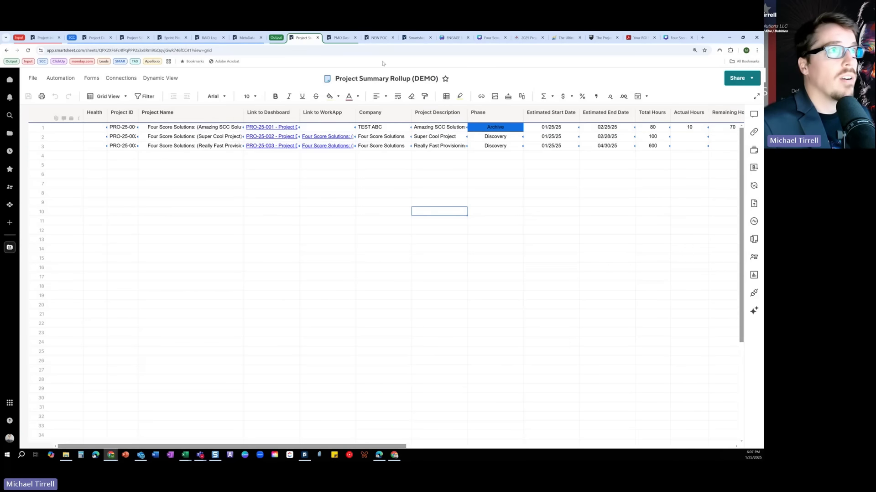
In the NEW POC program in Control Center, run the Demo Archive on project PRO-25-001.
left_click(379, 38)
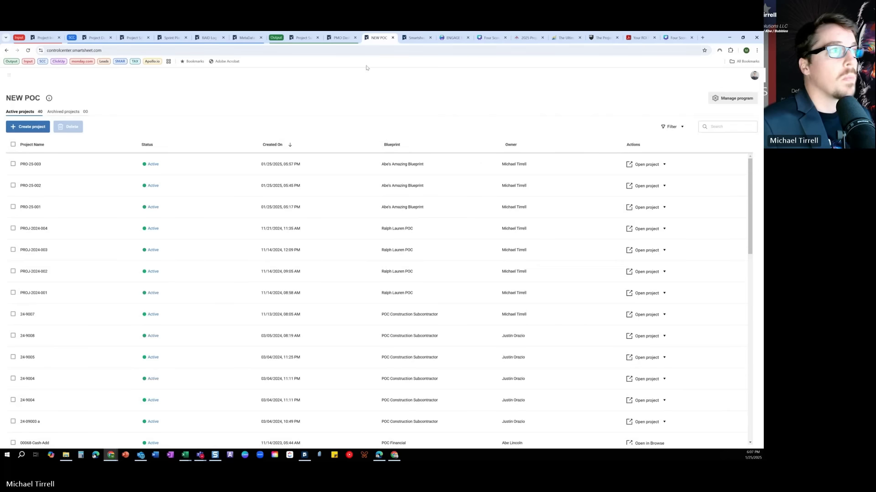
left_click(732, 98)
left_click(115, 100)
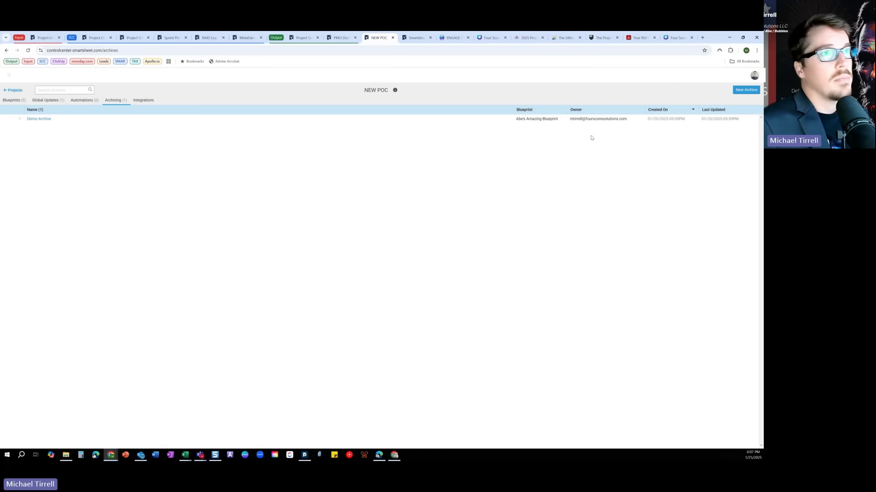
left_click(19, 120)
left_click(32, 126)
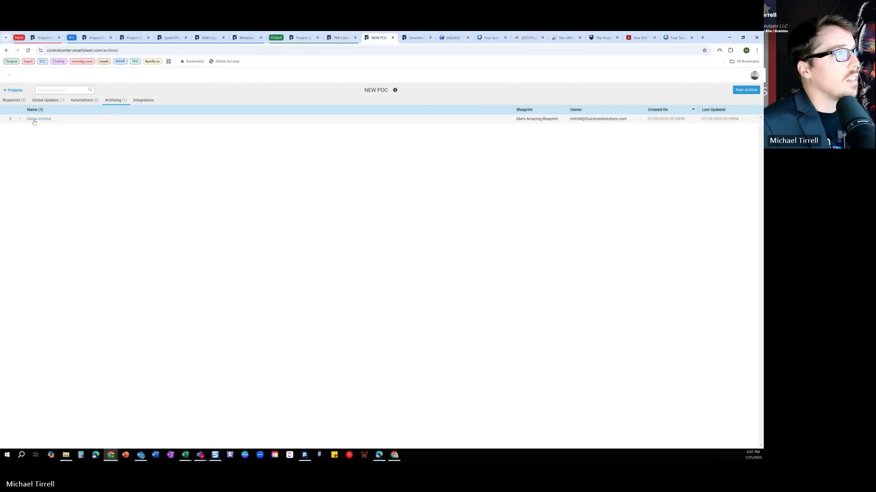
left_click(733, 439)
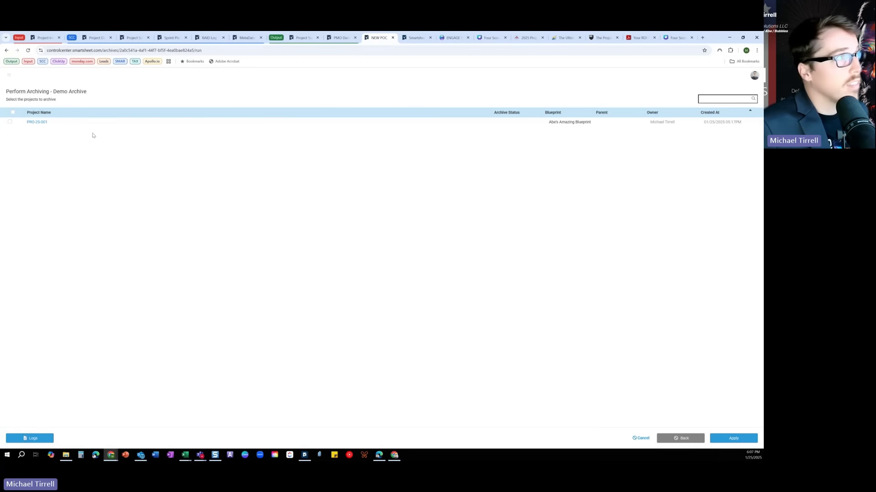
left_click(10, 122)
left_click(733, 438)
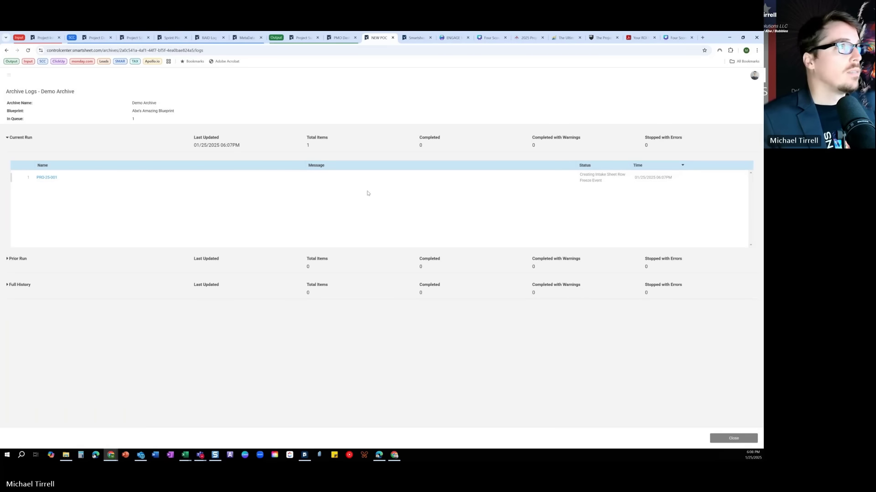
Review the intake and rollup sheets, and examine the due-soon tasks and open RAID items on PMO Dashboard (DEMO).
key("ctrl+1")
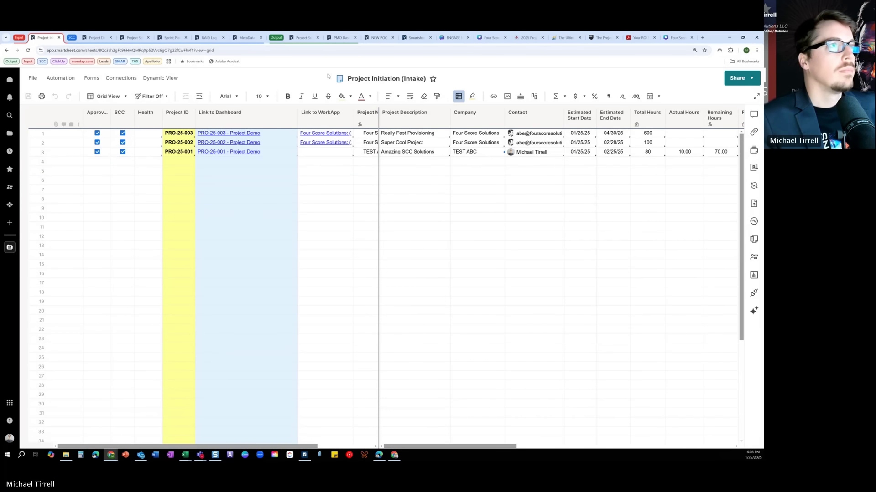
left_click(301, 38)
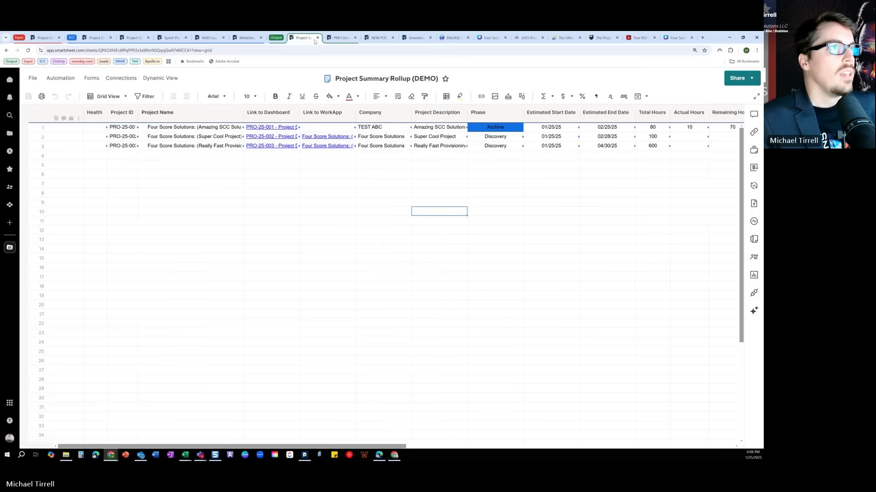
left_click(341, 38)
scroll(413, 319, "down", 10)
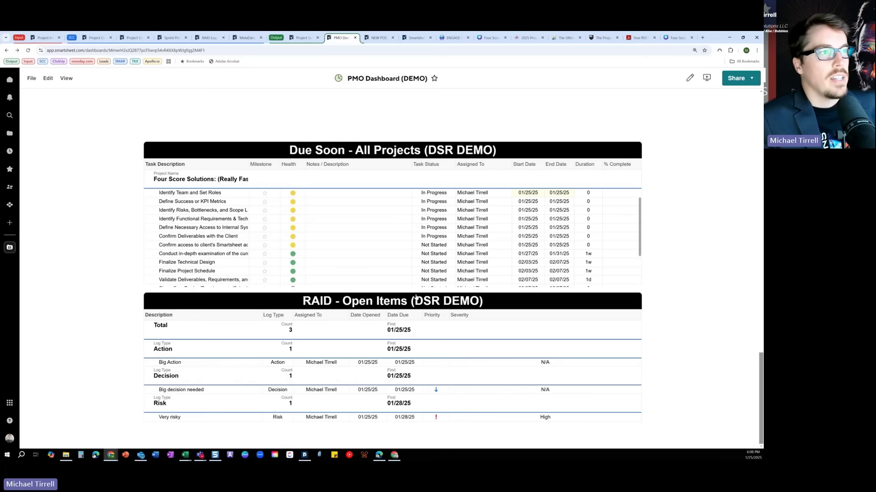
scroll(415, 296, "up", 1)
scroll(243, 259, "down", 3)
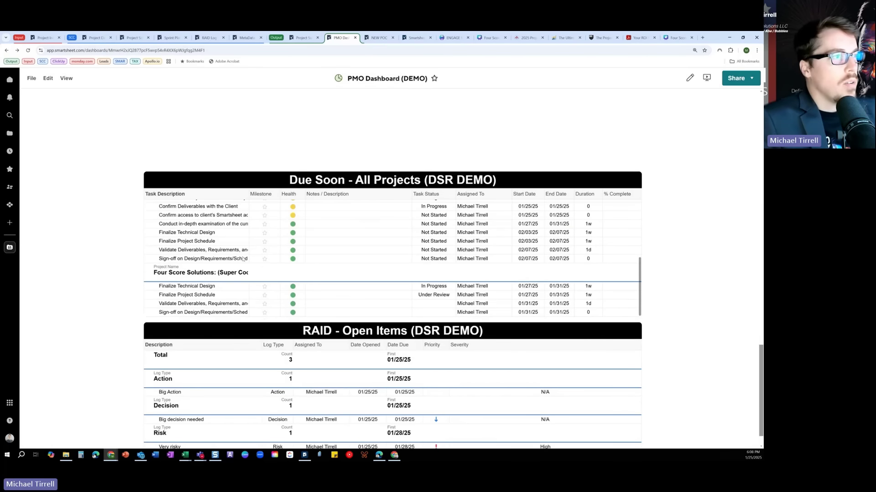
scroll(242, 255, "down", 3)
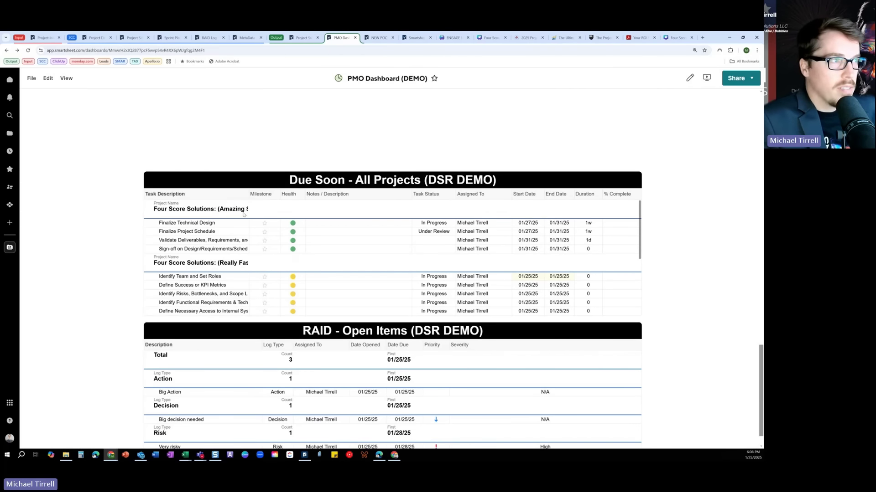
scroll(242, 421, "down", 1)
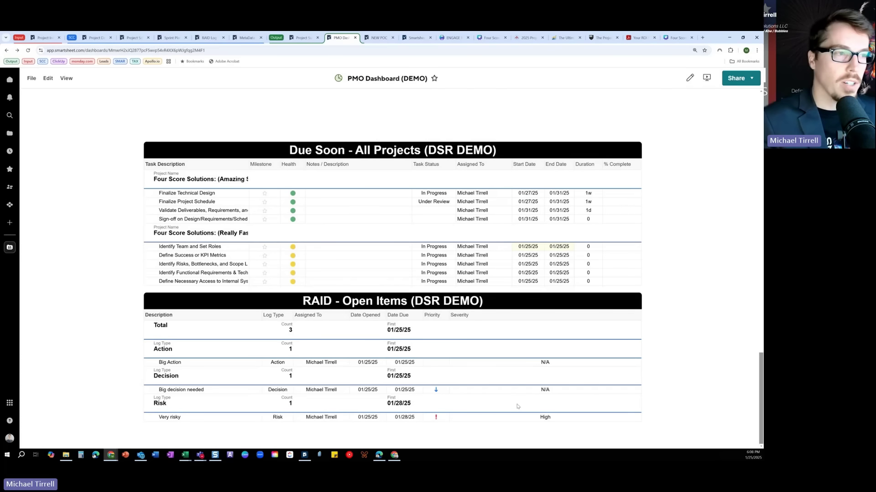
Inspect the prior run in the Demo Archive logs, and recheck the due-soon and RAID reports on the refreshed PMO Dashboard (DEMO).
left_click(378, 38)
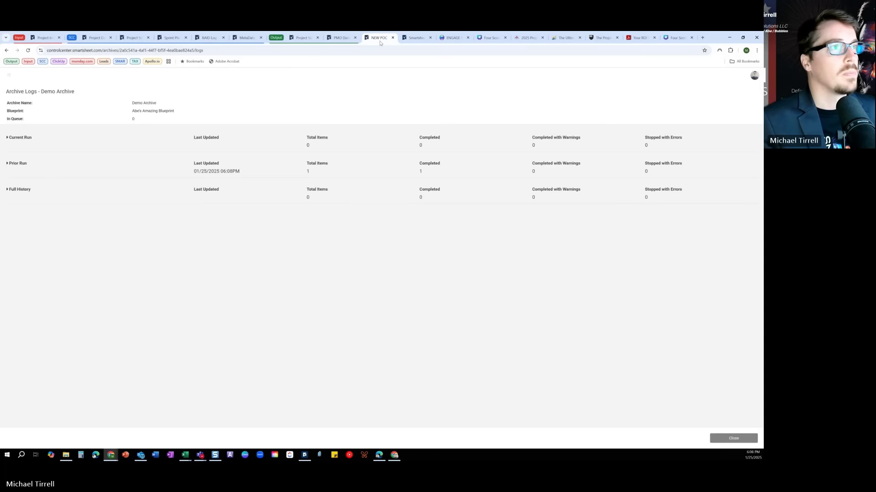
left_click(94, 170)
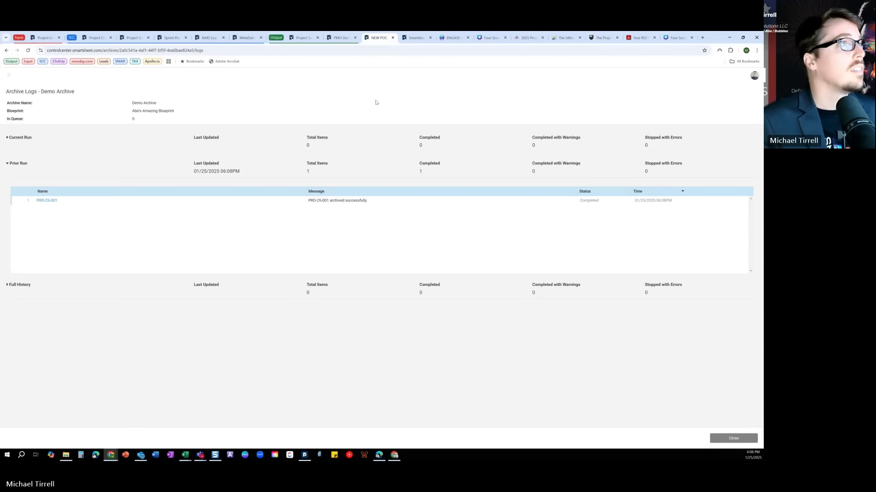
left_click(329, 39)
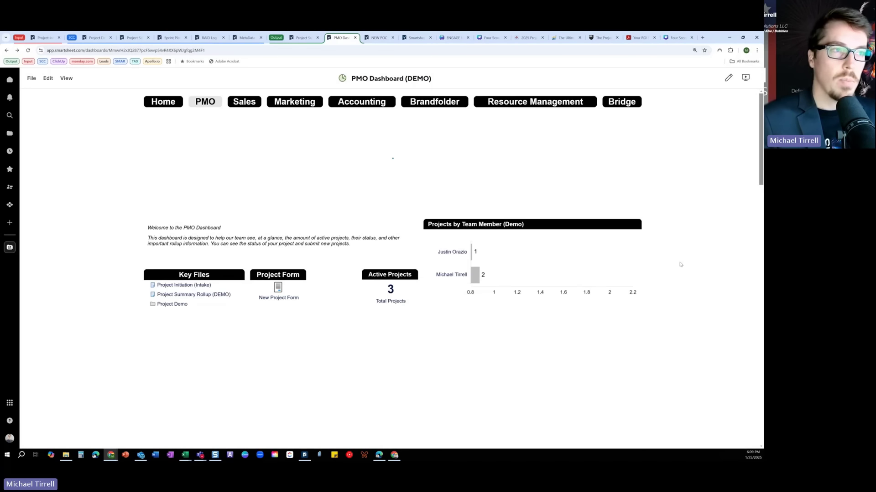
scroll(681, 264, "down", 10)
scroll(680, 265, "down", 10)
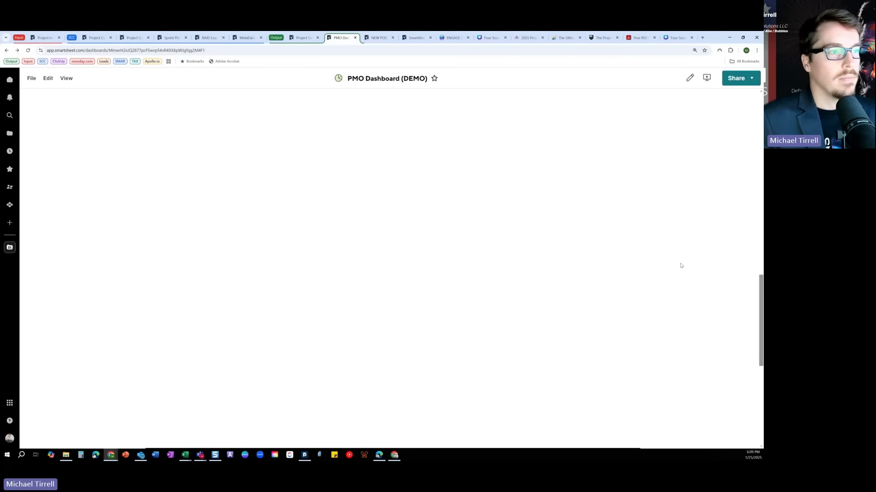
scroll(238, 189, "down", 3)
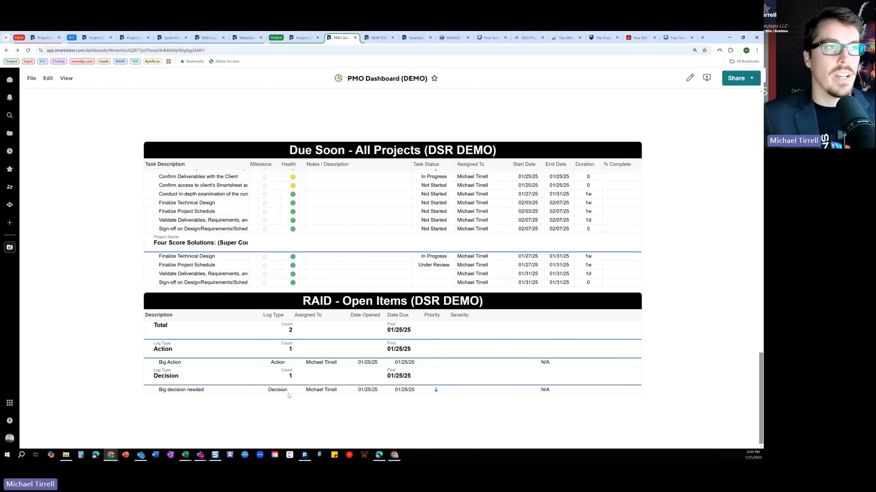
scroll(327, 363, "up", 20)
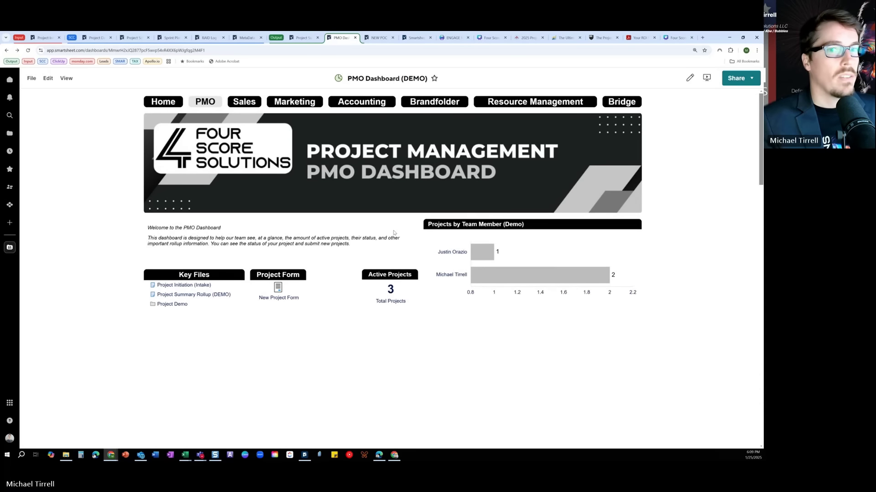
Leave the archive logs and start a new Control Center global update of the Add Profile Data type.
left_click(382, 38)
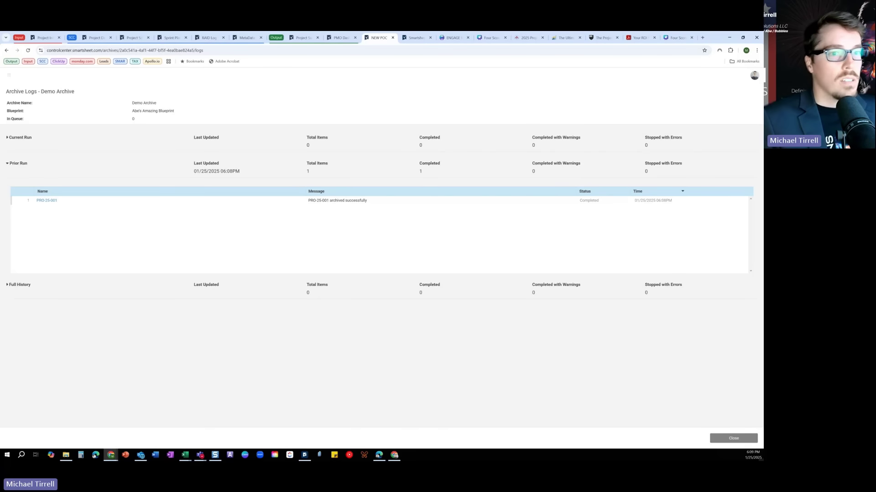
left_click(734, 439)
left_click(46, 101)
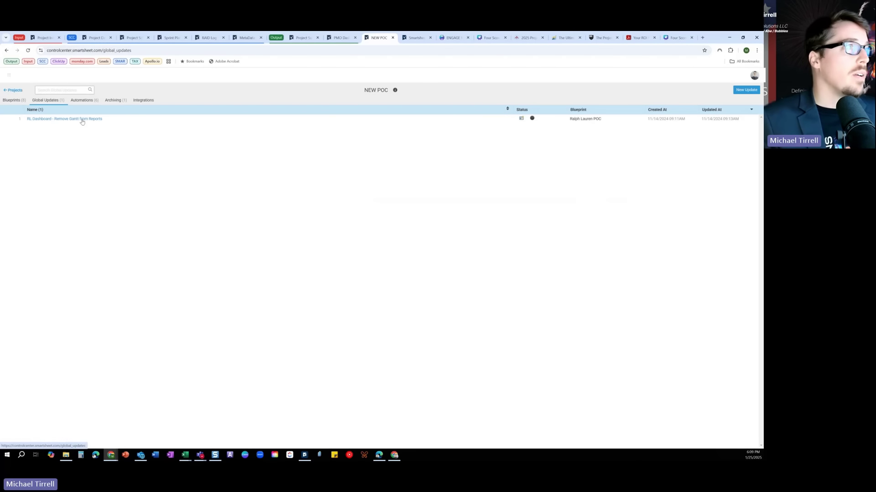
left_click(744, 93)
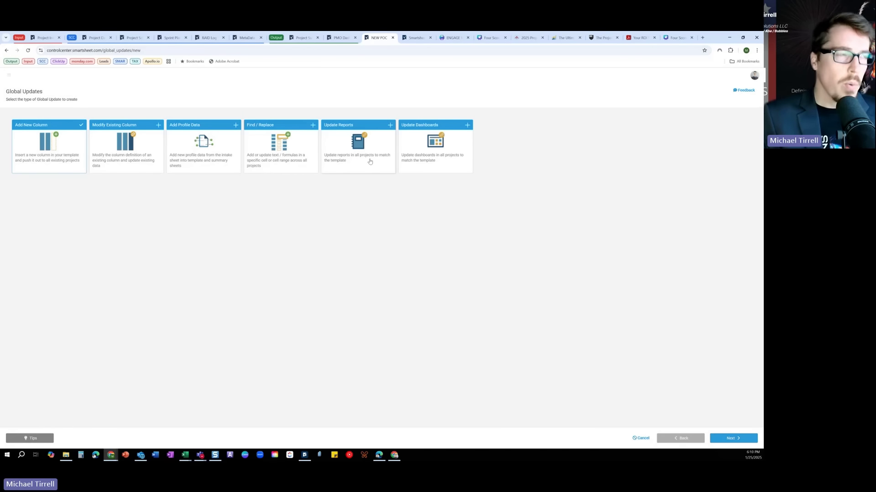
left_click(213, 146)
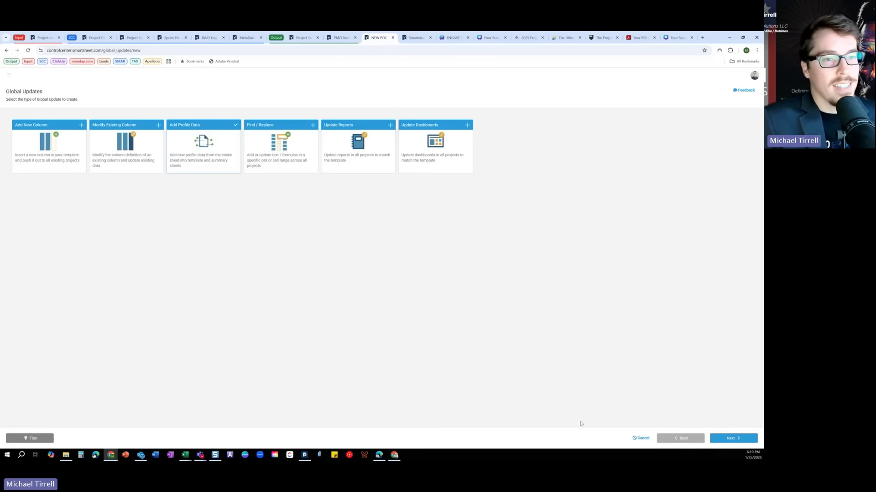
left_click(713, 438)
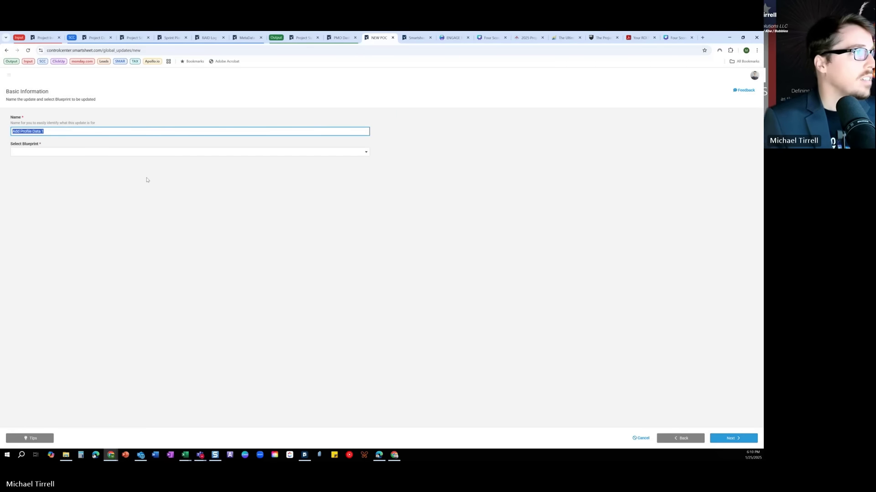
Name the global update "Add Profile Data - Risk Flag", assign it to Abe's Amazing Blueprint, and continue to its profile data fields.
left_click(83, 131)
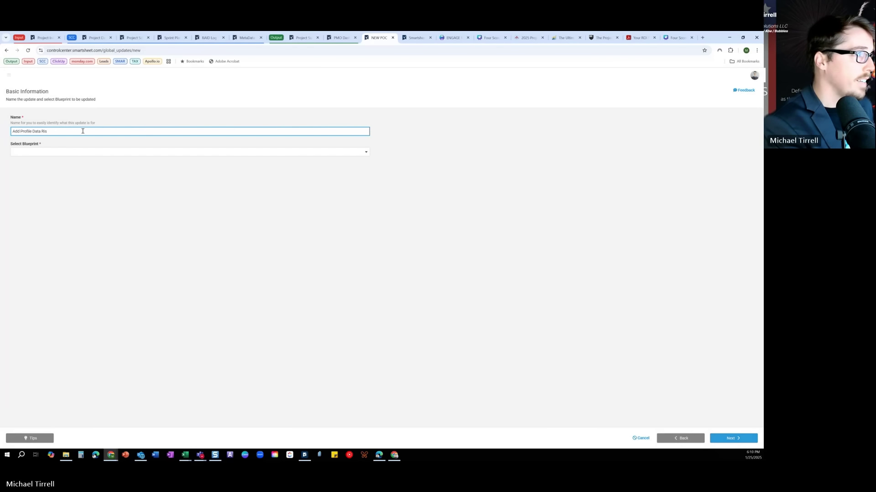
key("BackSpace")
key("BackSpace")
type("R")
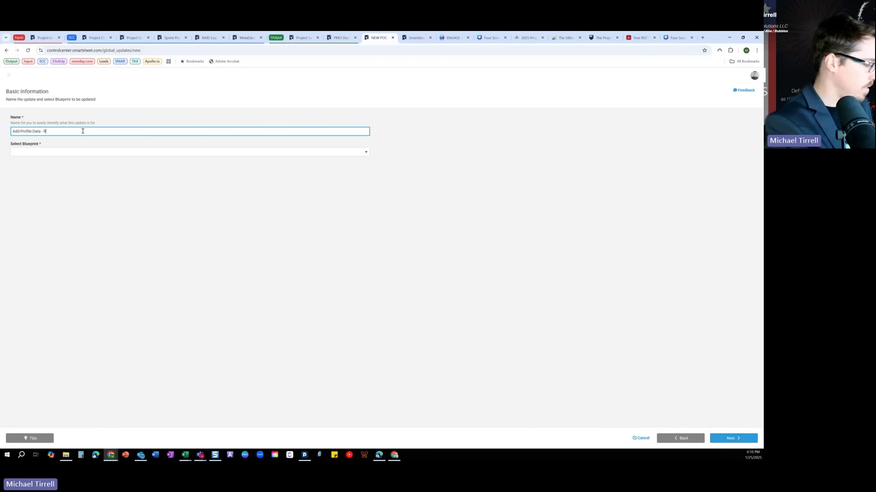
type("iasksk Flag")
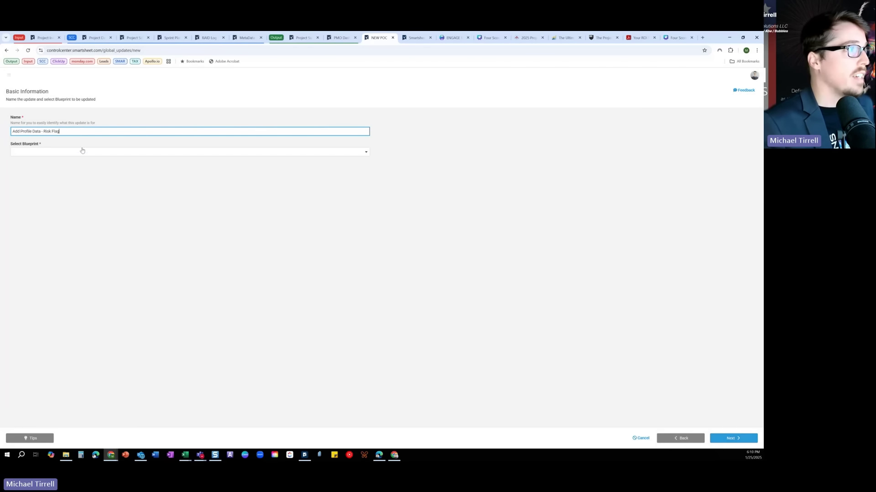
left_click(82, 152)
left_click(62, 218)
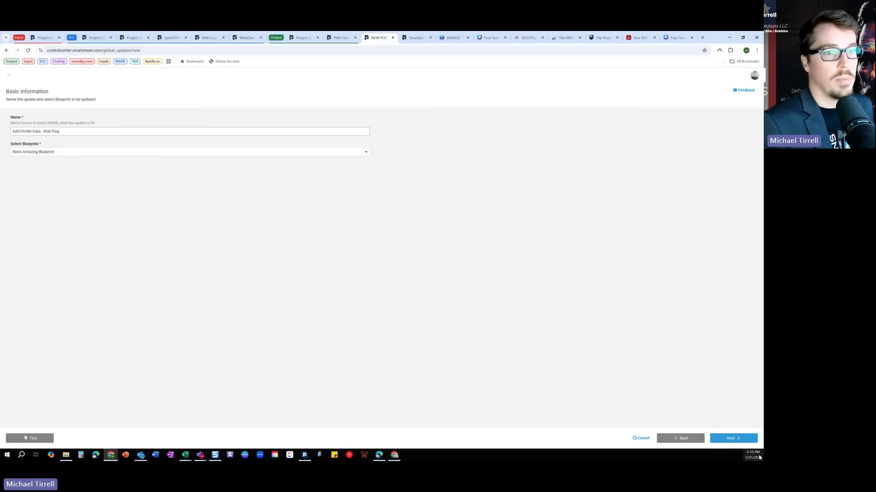
left_click(731, 439)
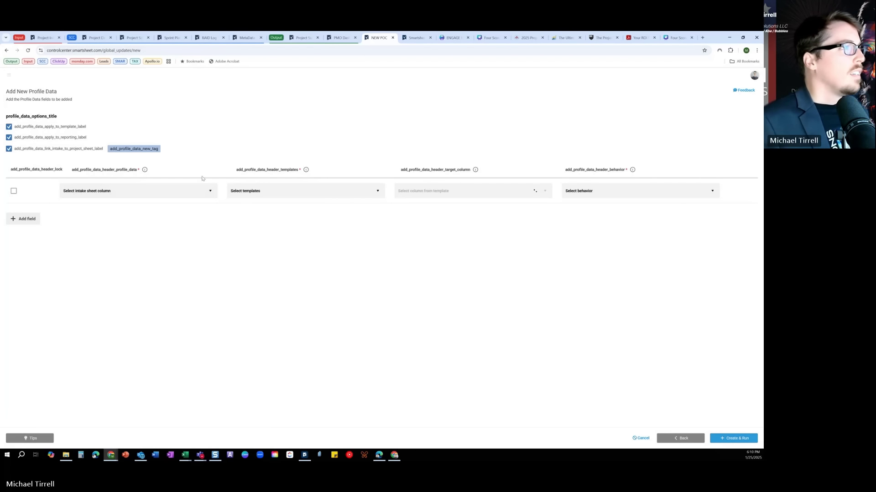
Browse the intake sheet columns available as profile data without choosing one, and return to the global update type selection.
left_click(184, 192)
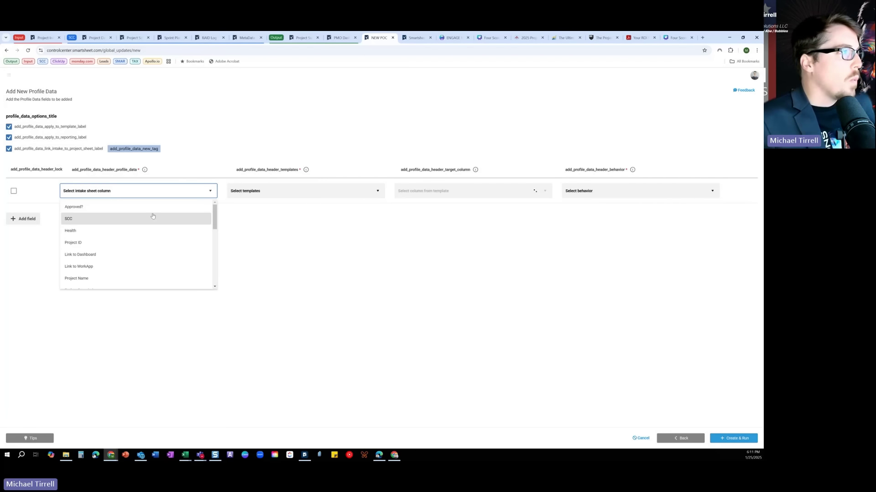
scroll(176, 240, "down", 2)
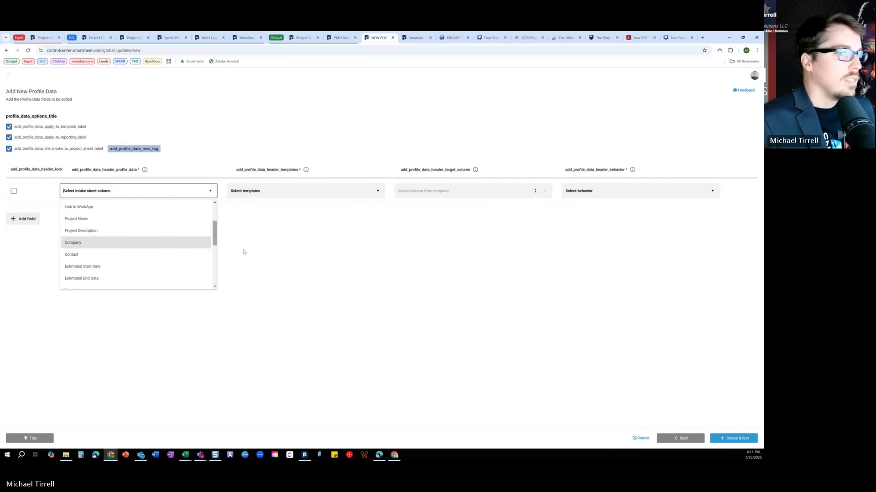
left_click(688, 439)
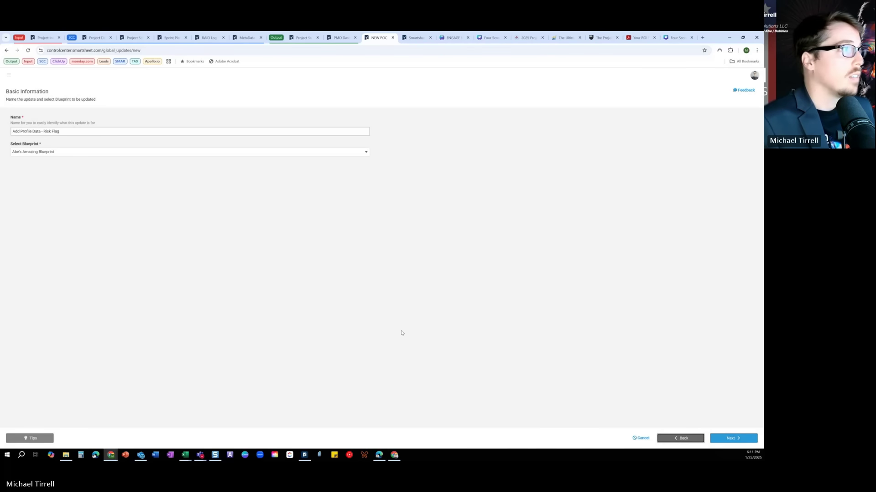
left_click(730, 439)
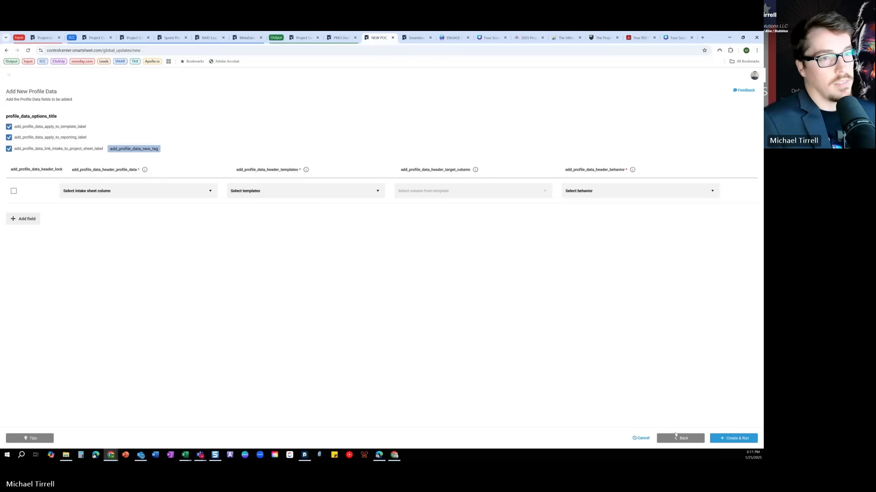
left_click(677, 438)
left_click(676, 439)
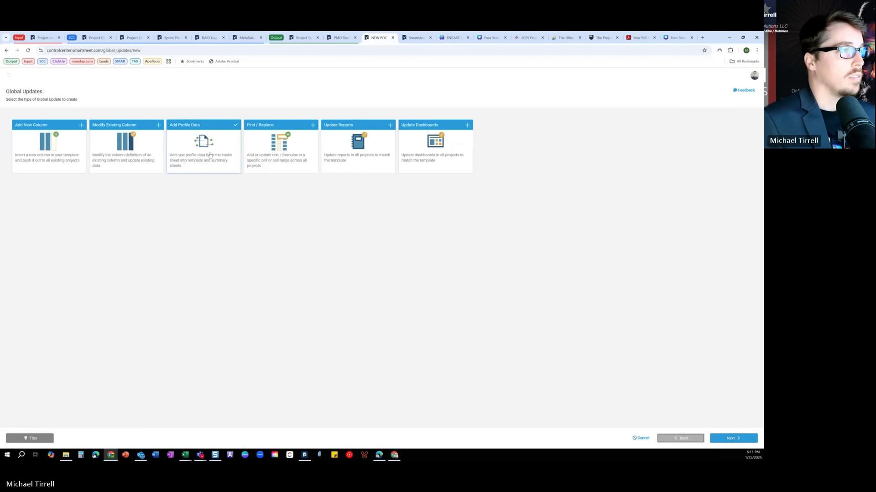
Insert a checkbox column named "Risk" with the flag style beside Project ID in the Project Initiation (Intake) sheet.
left_click(45, 38)
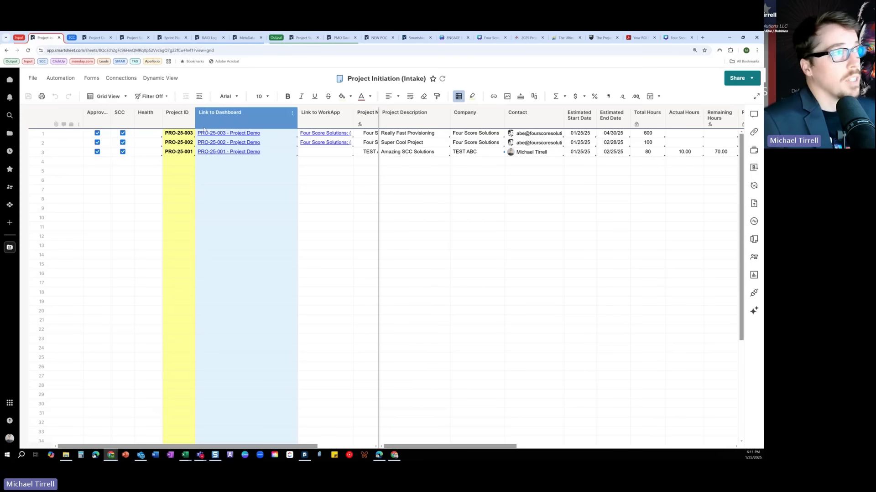
right_click(176, 124)
left_click(197, 136)
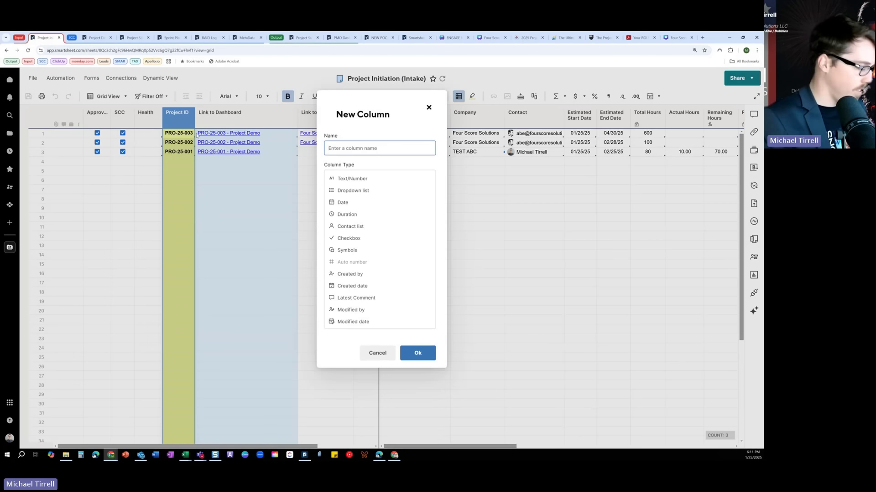
type("Risk")
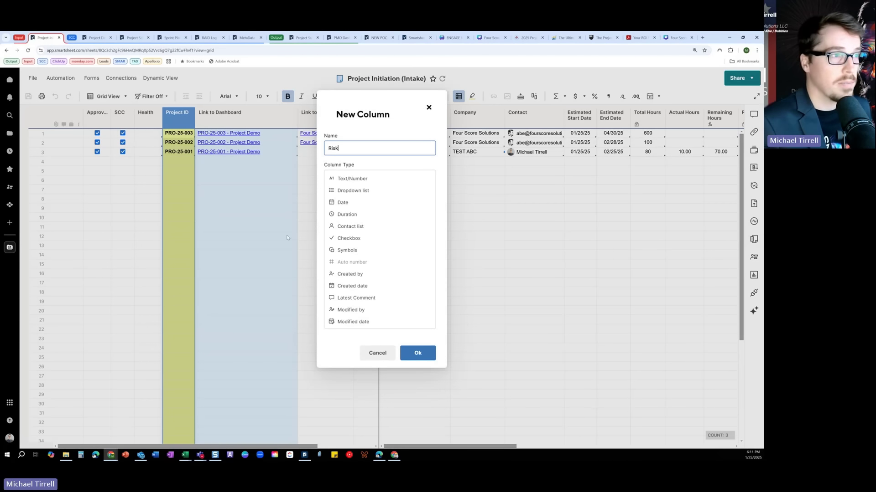
left_click(355, 251)
scroll(380, 264, "down", 5)
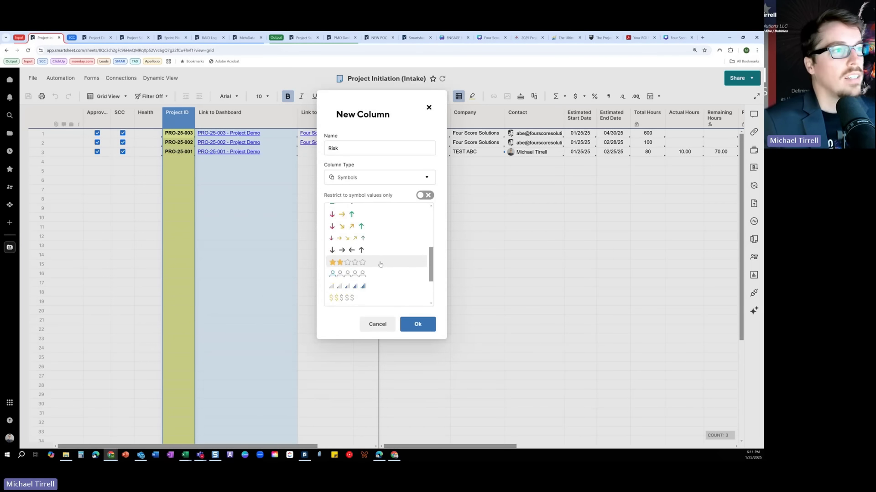
scroll(380, 264, "up", 5)
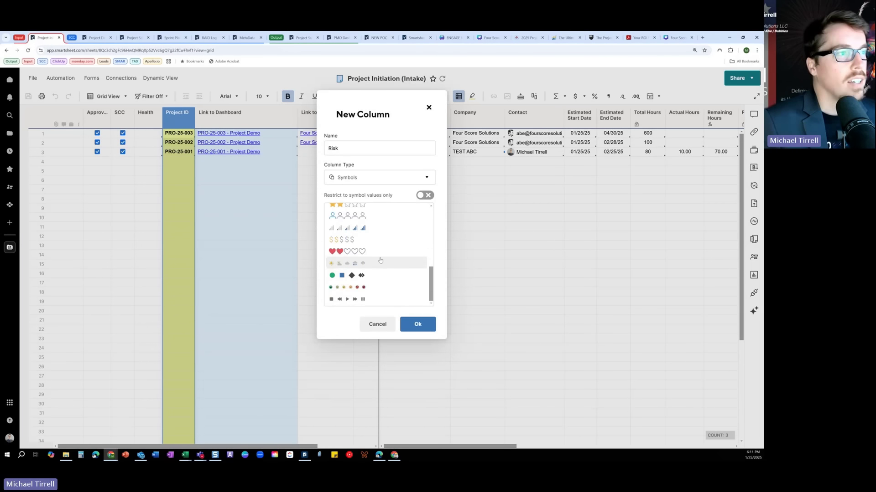
left_click(364, 183)
left_click(354, 237)
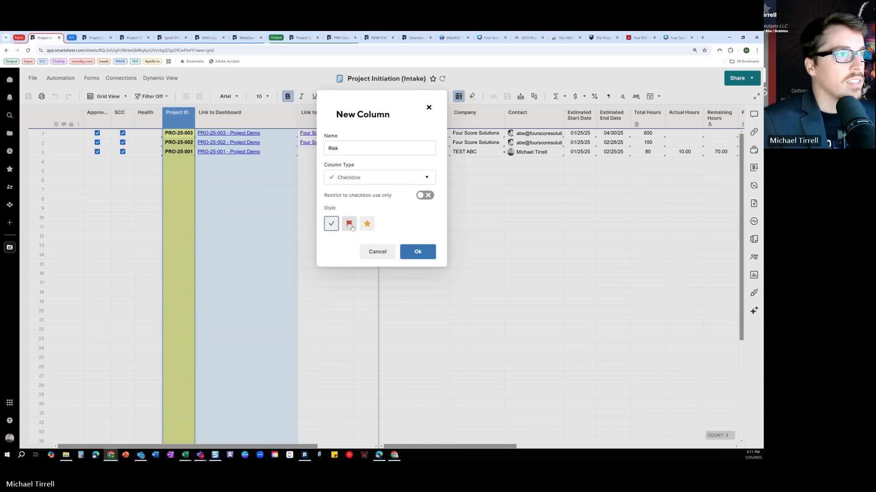
left_click(351, 225)
left_click(424, 252)
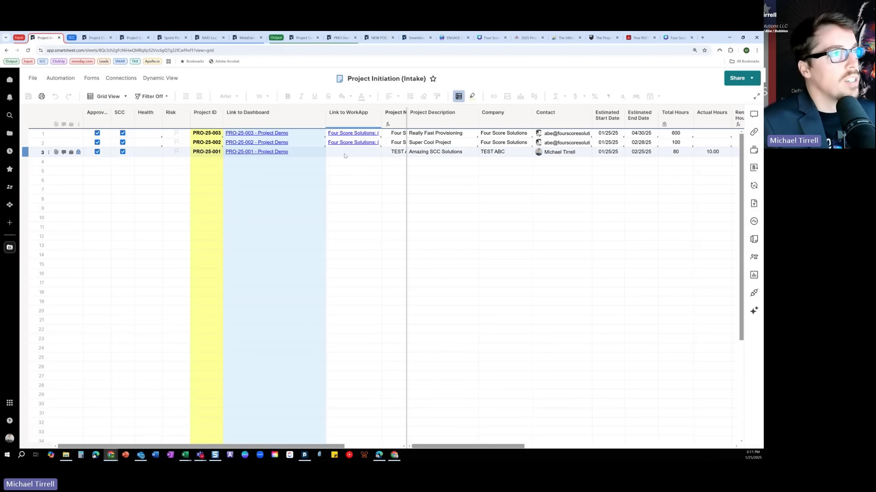
left_click(314, 152)
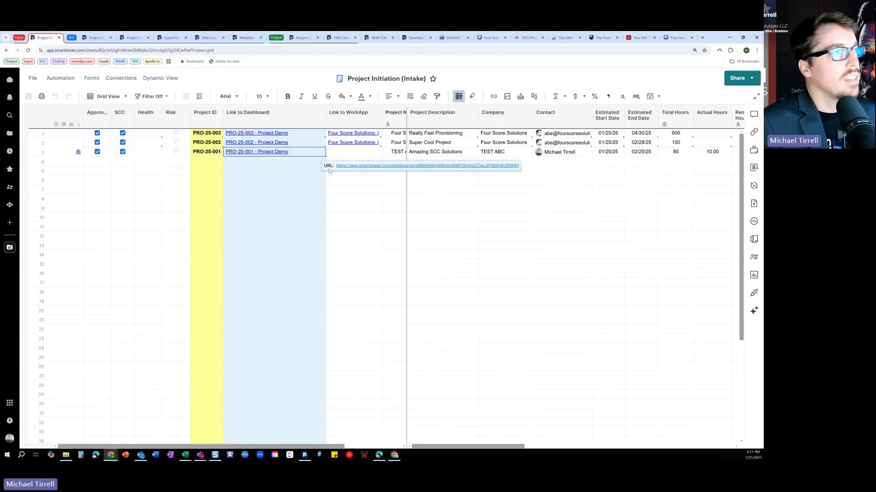
left_click(79, 155)
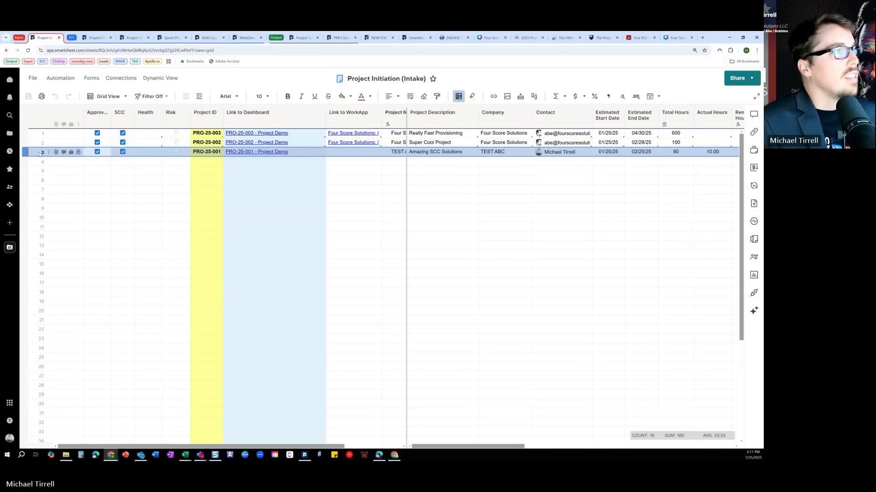
left_click(281, 209)
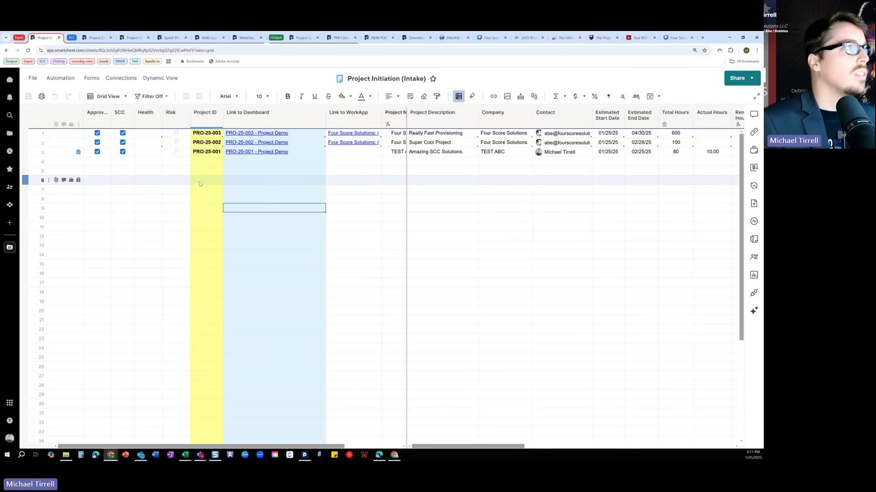
Return to the Add Profile Data global update, name it "Add Profile Data - Risk Flag" for Abe's Amazing Blueprint, and continue to its profile data fields.
left_click(379, 39)
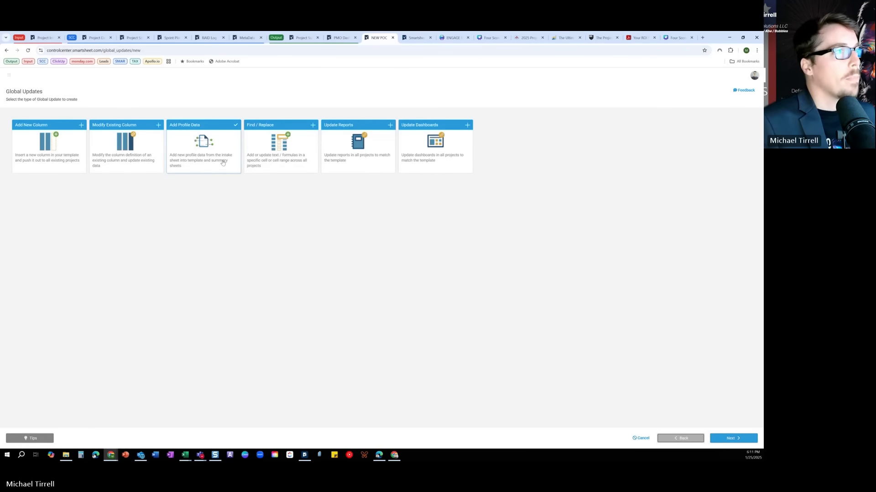
left_click(733, 438)
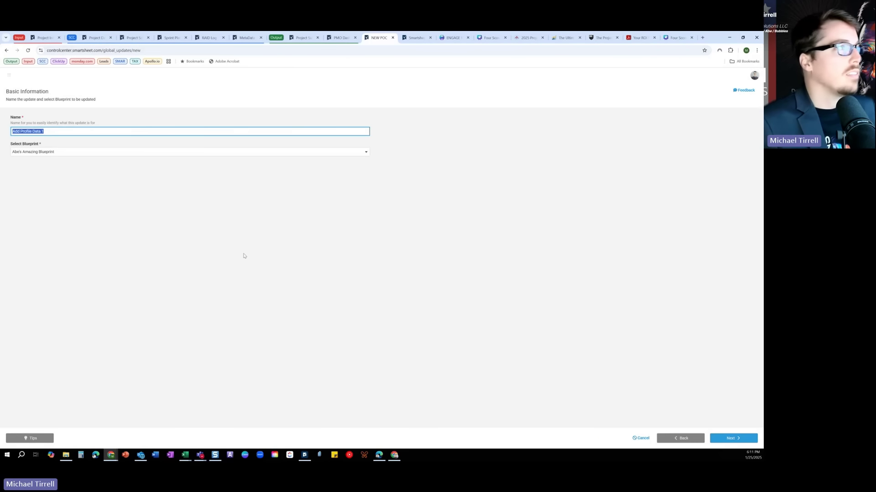
left_click(72, 133)
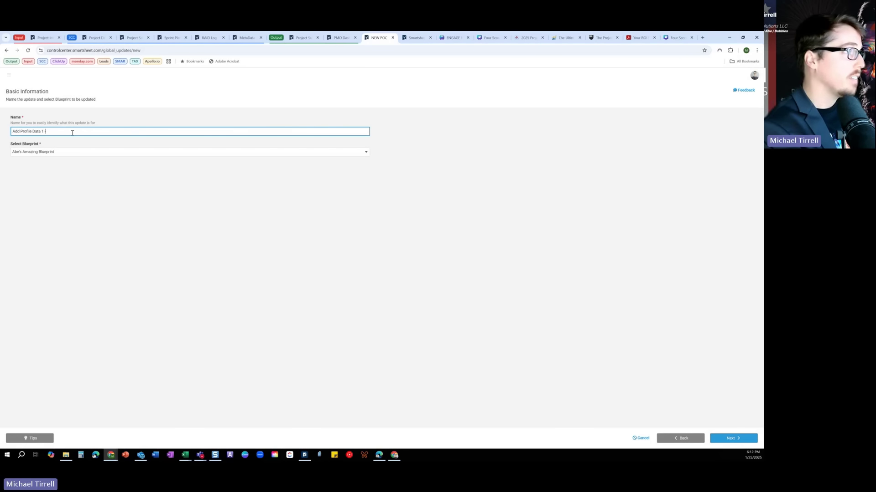
type("-")
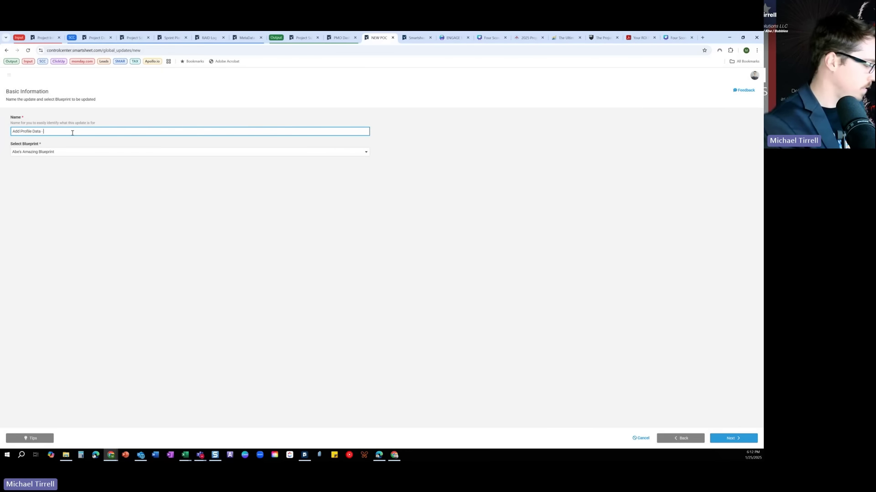
type(" Risk Fla")
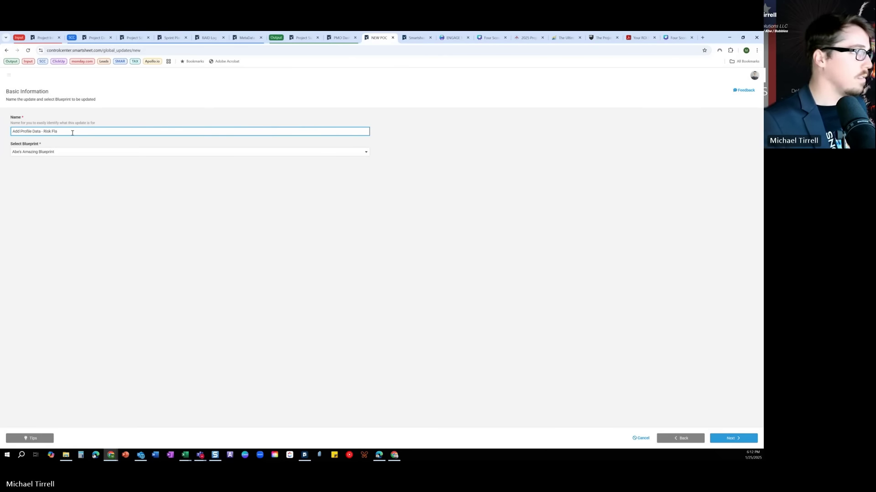
type("g")
left_click(130, 155)
left_click(133, 155)
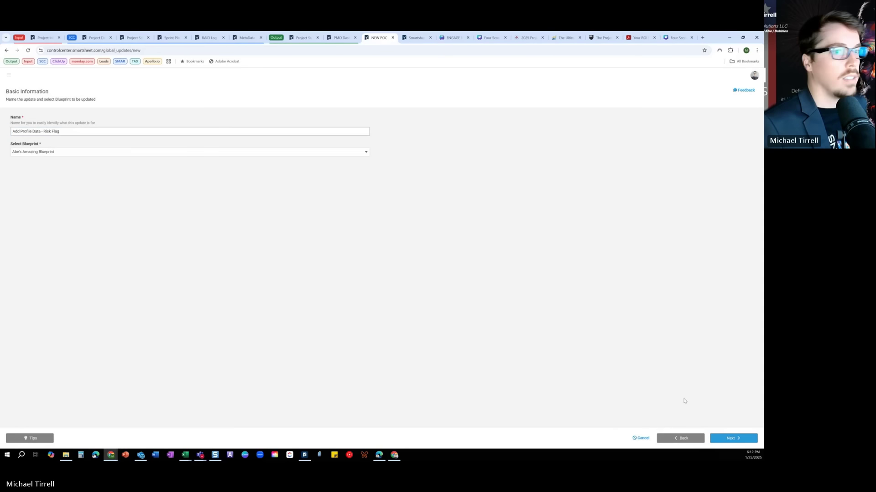
left_click(733, 438)
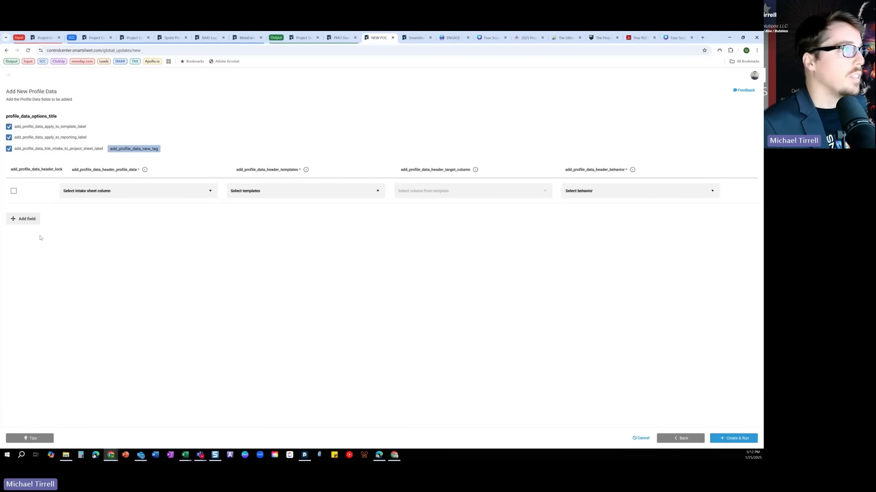
Look for the new Risk column among the intake sheet columns offered as profile data.
left_click(142, 196)
scroll(112, 241, "down", 2)
scroll(111, 241, "down", 2)
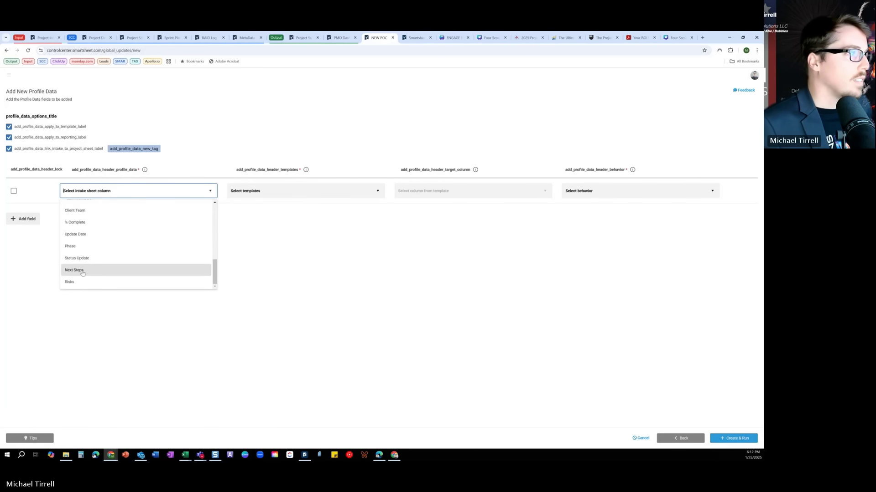
scroll(91, 274, "up", 5)
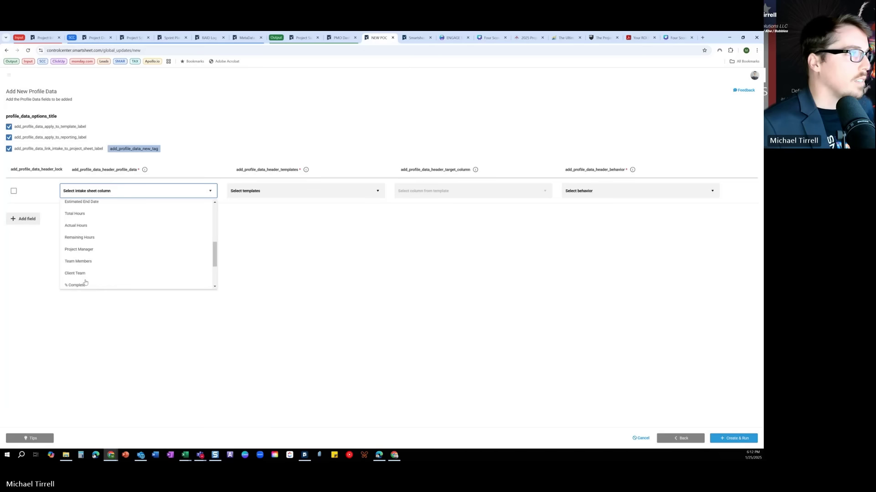
left_click(408, 292)
Reload the global update page and start a fresh Add Profile Data update for Abe's Amazing Blueprint.
left_click(28, 50)
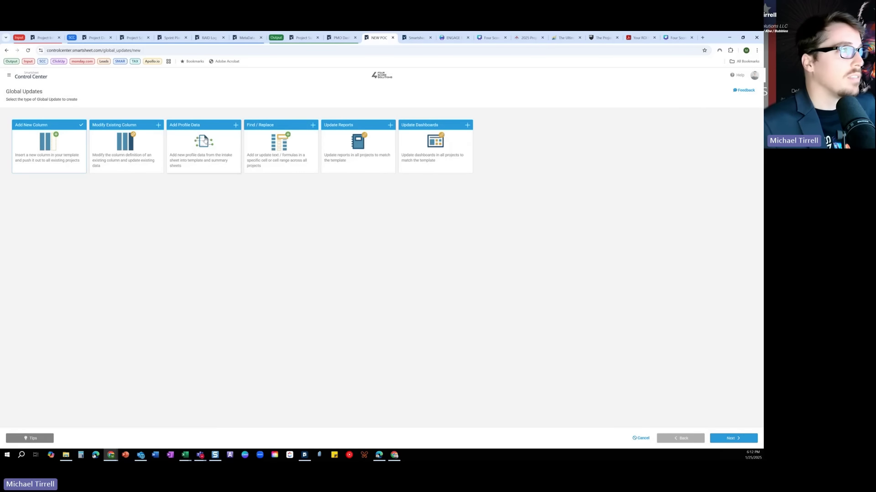
left_click(204, 141)
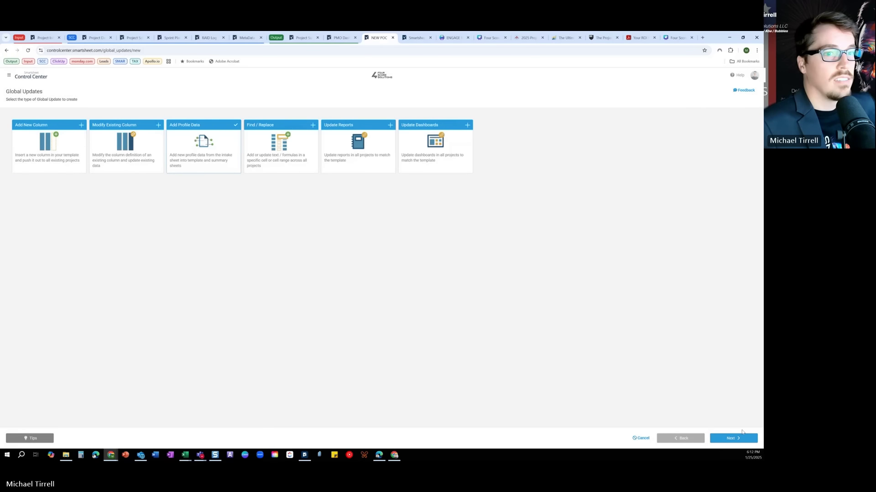
left_click(734, 438)
left_click(80, 152)
left_click(80, 214)
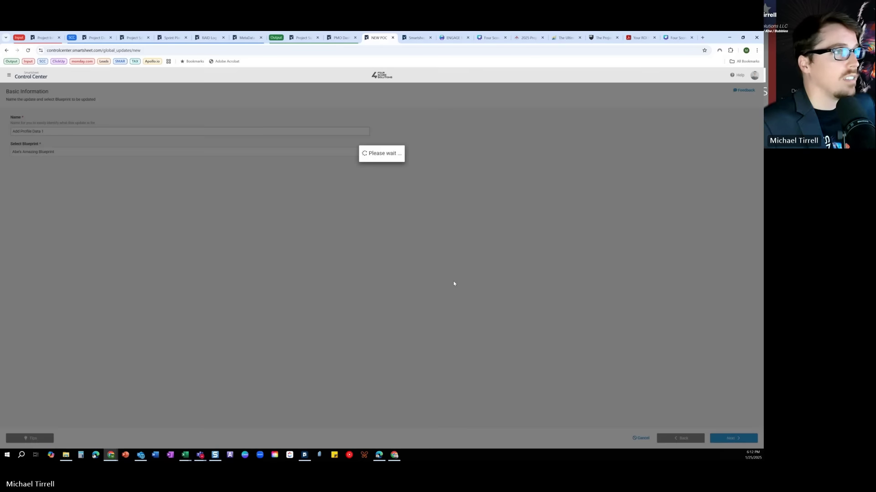
left_click(731, 438)
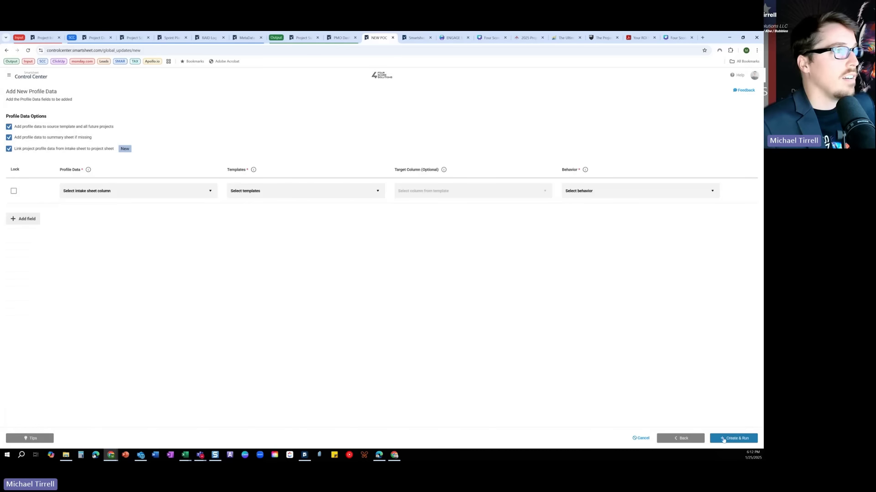
Go back to the basic information, name the global update "Add Profile Data - Risk Flag", and continue to the profile data fields.
left_click(693, 441)
left_click(72, 131)
key("BackSpace")
key("BackSpace")
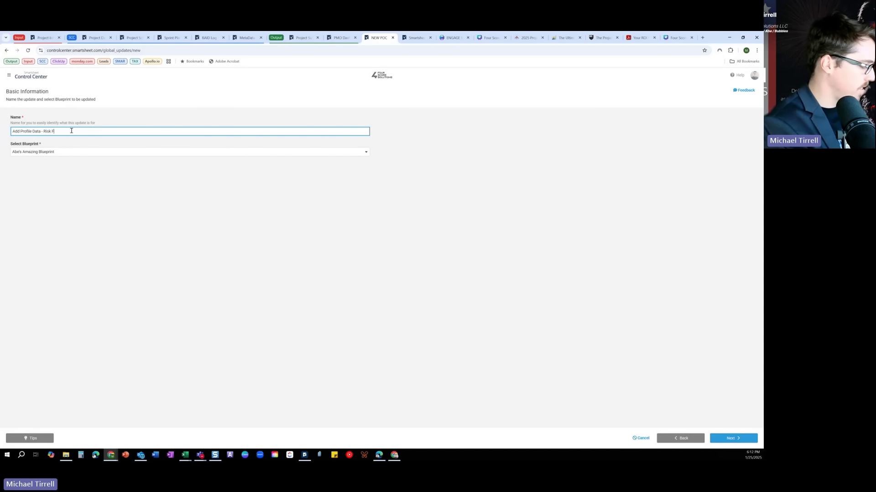
key("BackSpace")
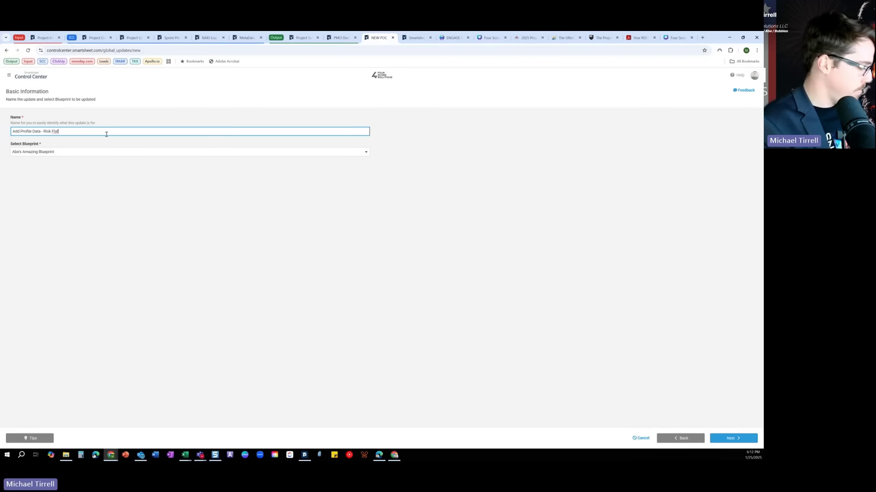
type("g")
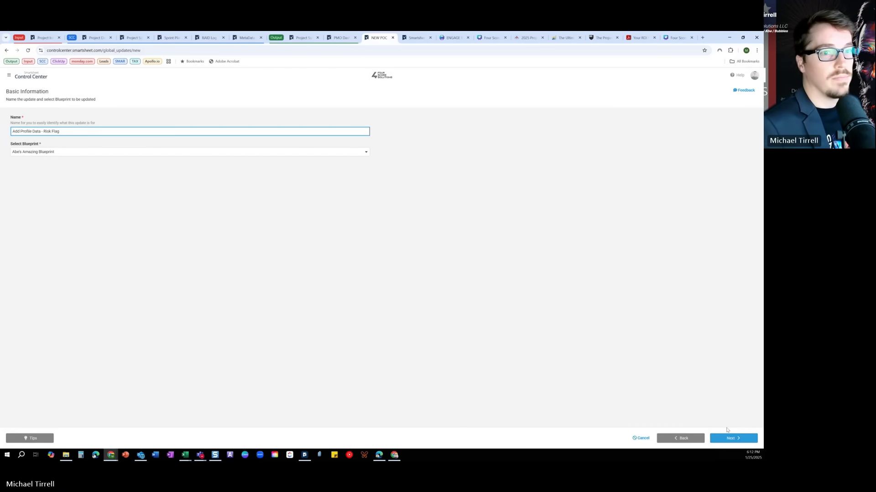
left_click(731, 437)
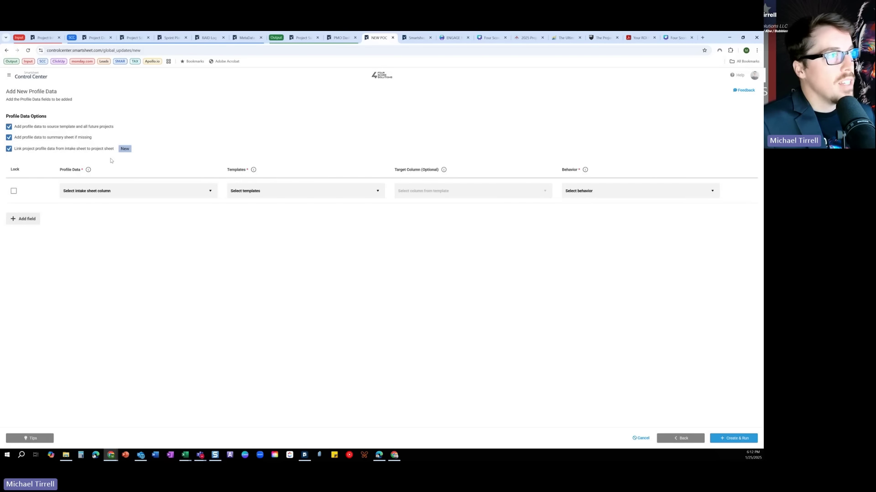
Choose Risk as the profile data column and MetaData as the template to update.
left_click(141, 191)
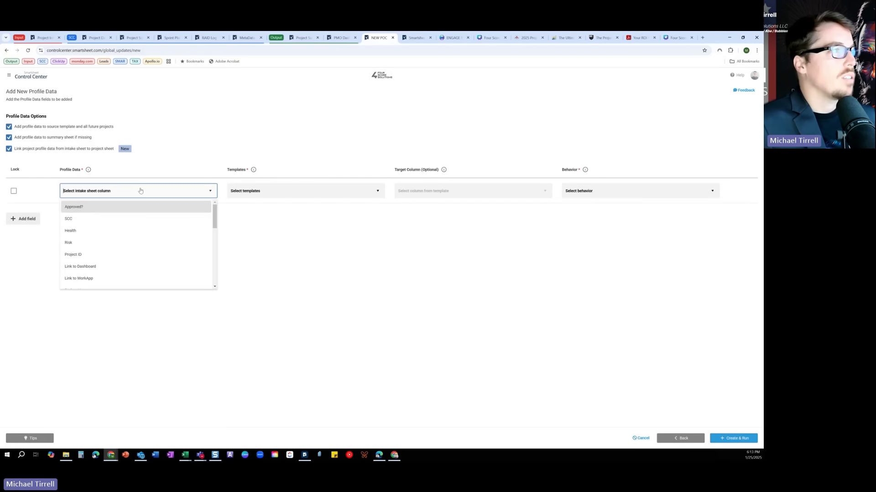
left_click(94, 241)
left_click(279, 198)
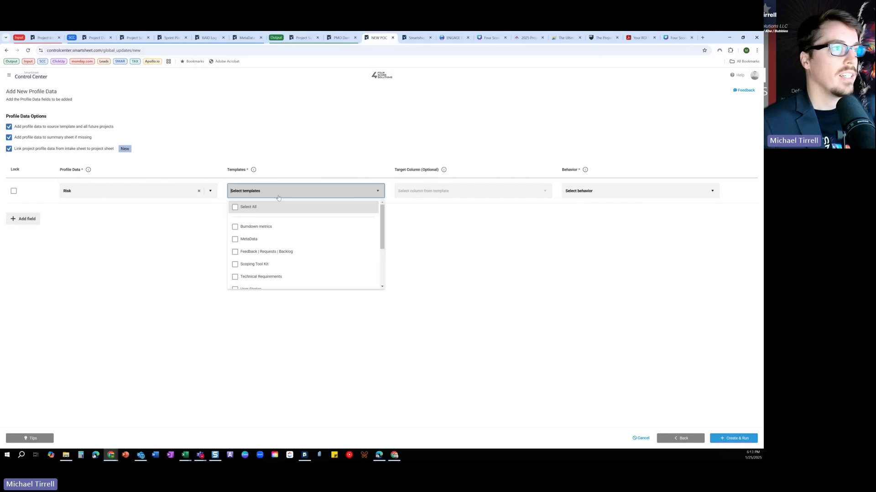
scroll(283, 211, "down", 1)
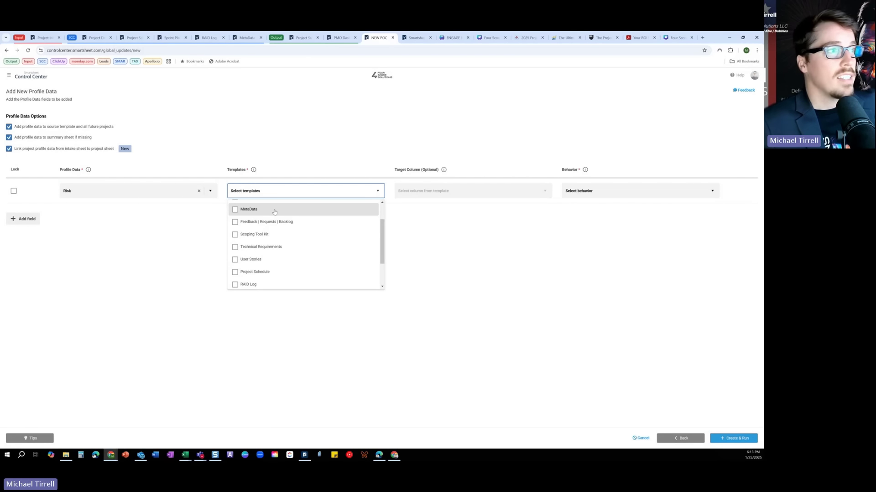
left_click(274, 211)
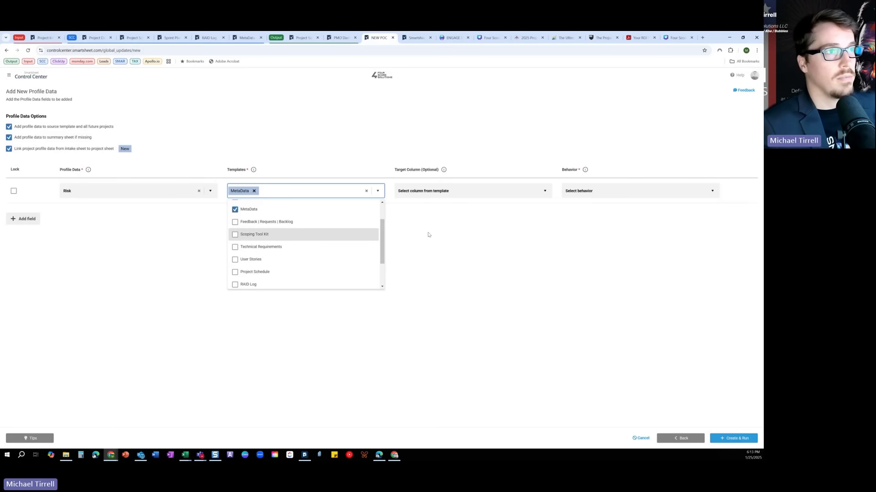
Compare the target columns offered for the template with the columns of the MetaData sheet, and return to the global update.
left_click(482, 193)
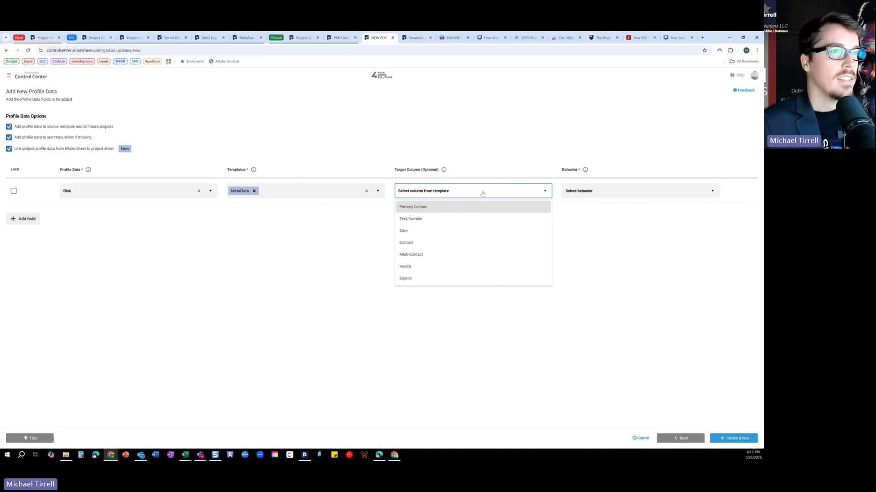
left_click(497, 166)
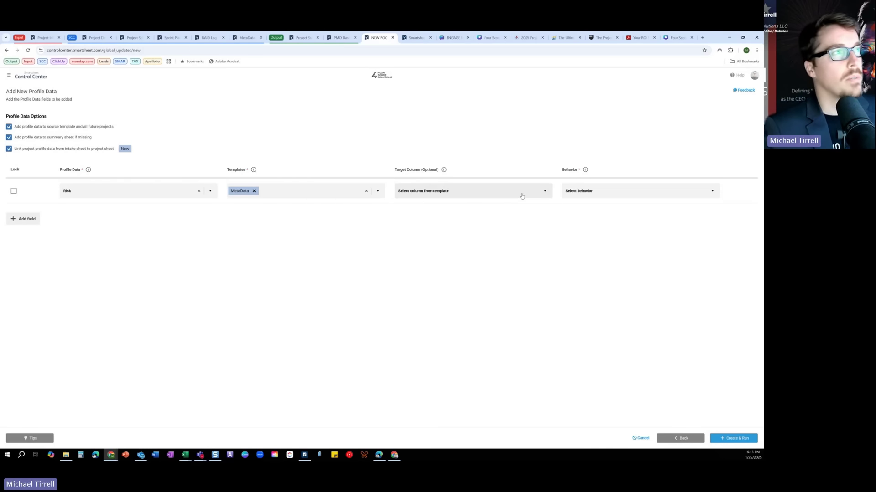
left_click(252, 40)
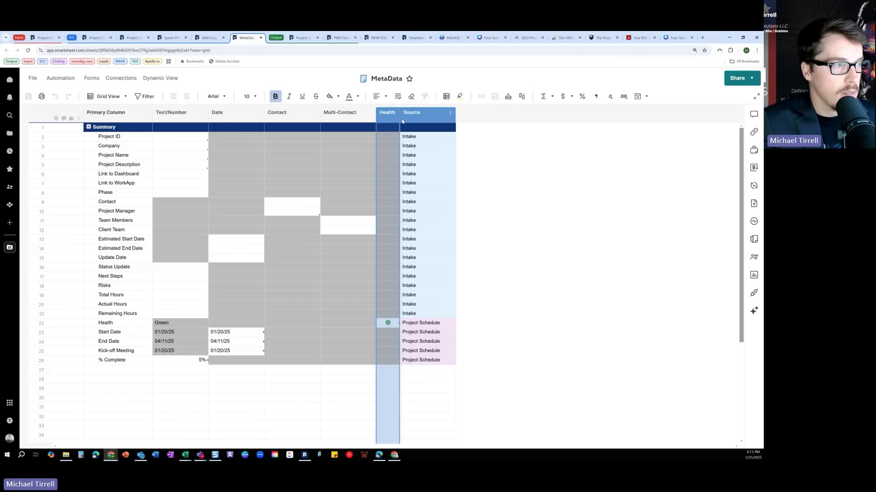
left_click(377, 38)
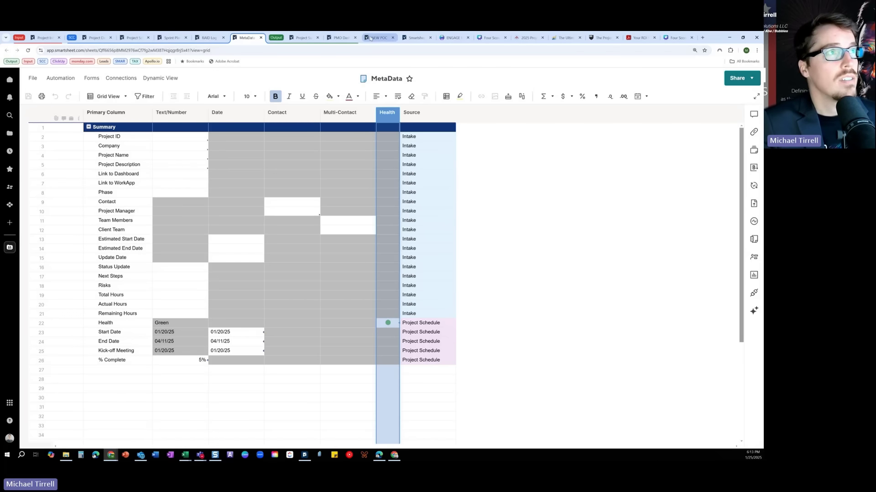
Set the Risk profile data behavior to Cell Link, leave the target column unselected, and create and run the global update.
left_click(600, 194)
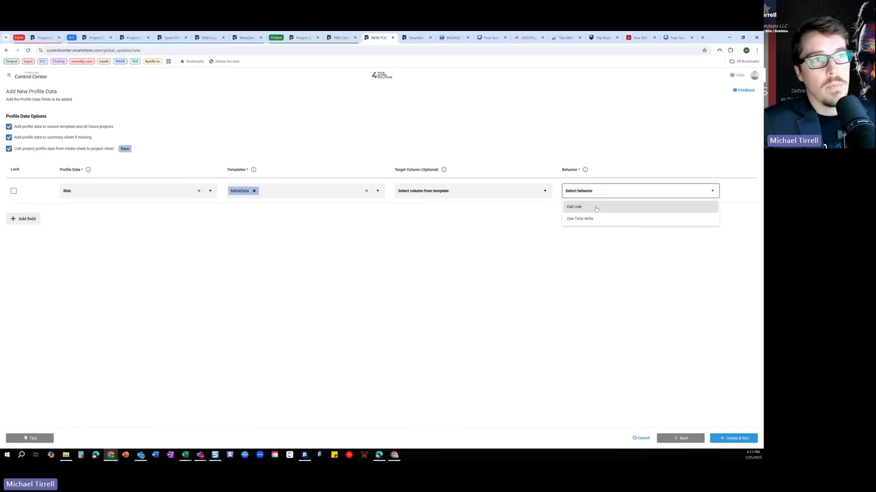
left_click(600, 207)
left_click(727, 441)
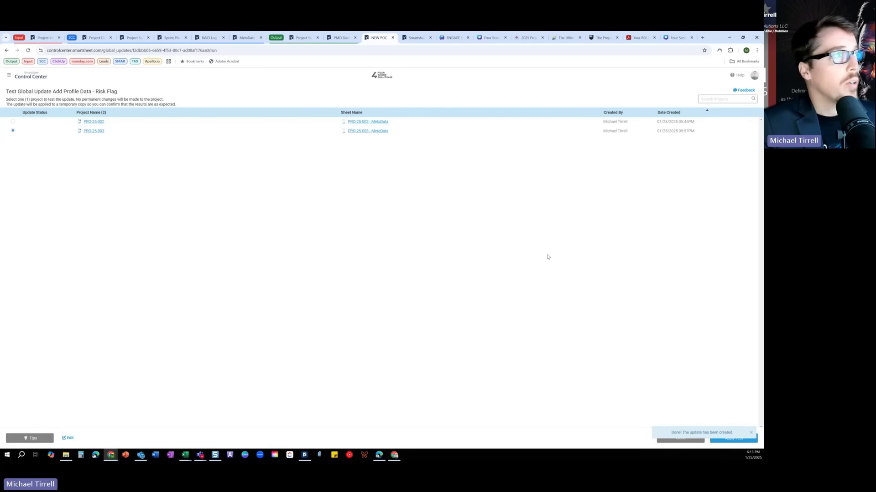
Choose PRO-25-003 as the test project and apply the global update test to it.
left_click(12, 122)
left_click(750, 433)
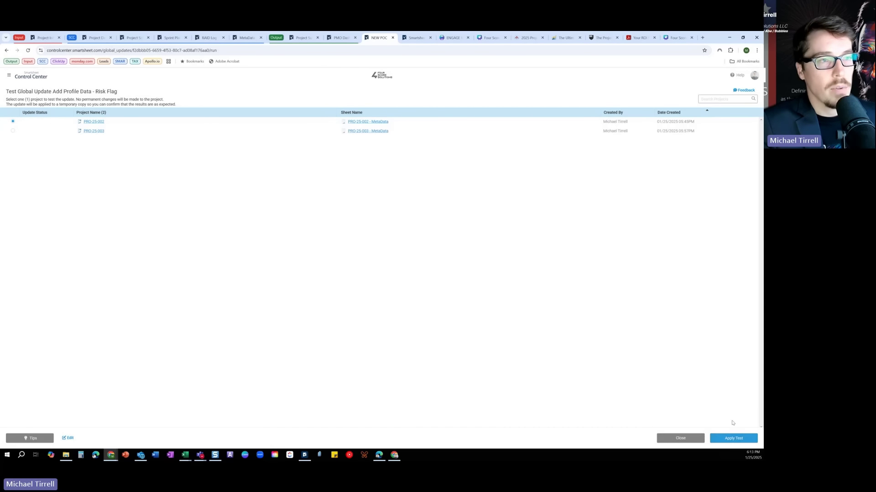
left_click(13, 131)
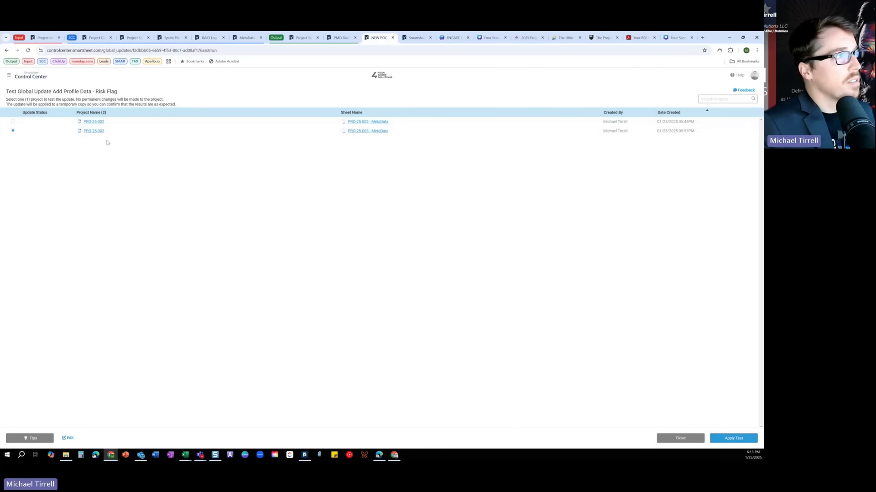
left_click(735, 439)
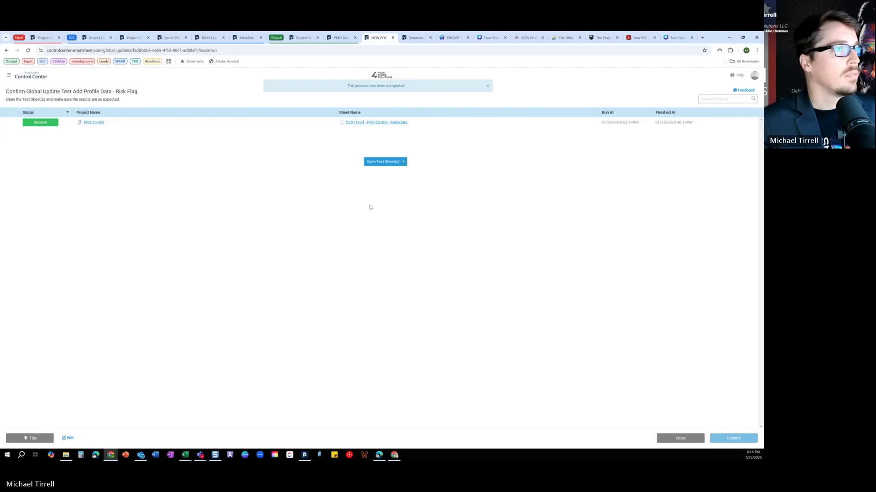
Inspect the Risk row in the PRO-25-003 MetaData test sheet, then close that sheet and confirm the test.
left_click(393, 163)
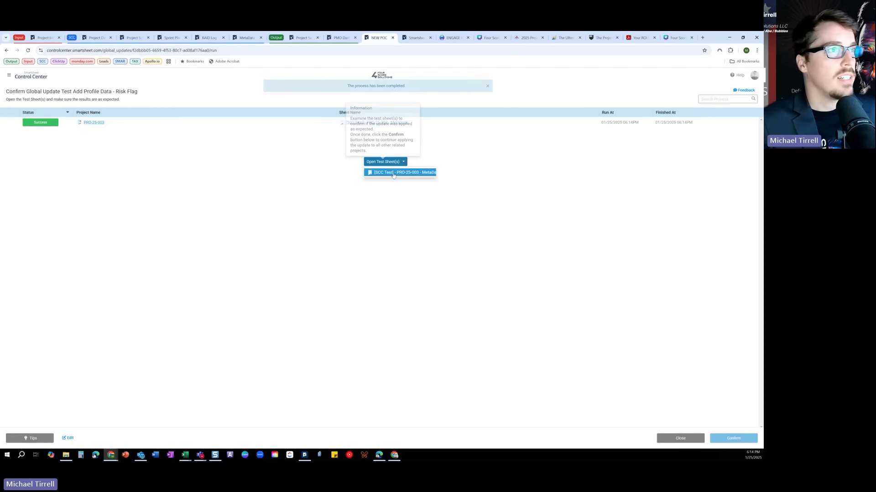
left_click(395, 176)
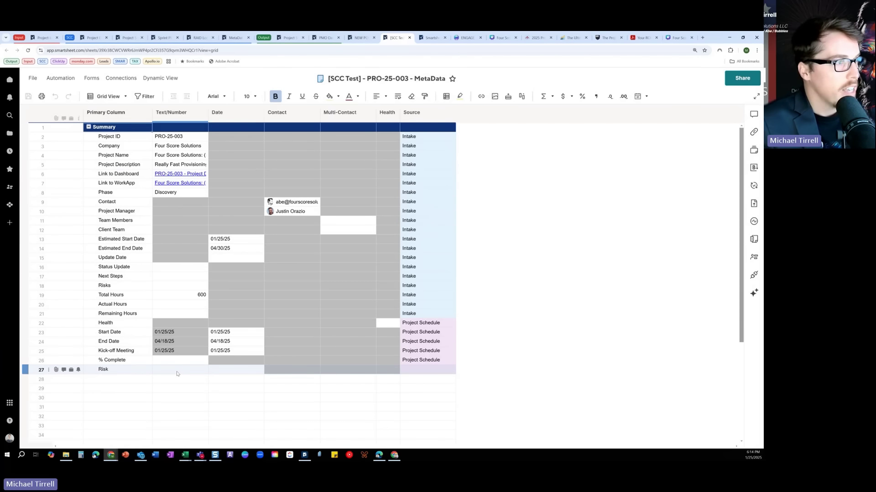
left_click_drag(115, 130, 386, 46)
left_click(410, 37)
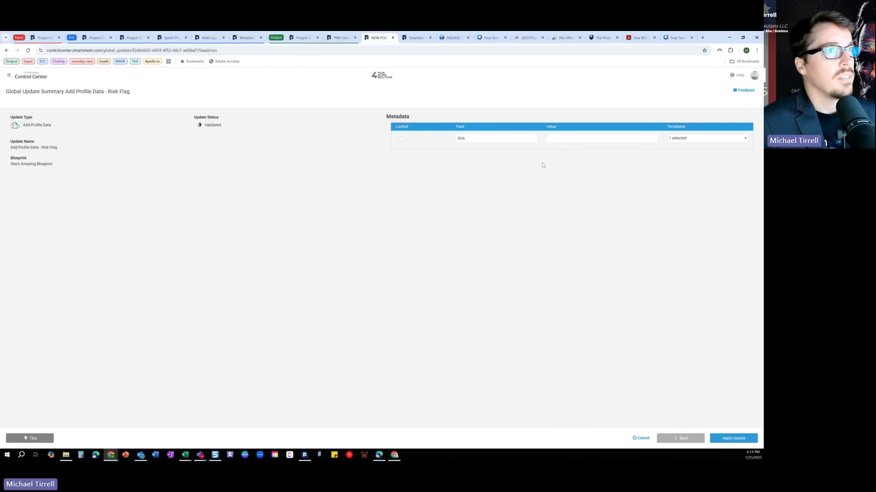
Apply the Risk flag update permanently to PRO-25-002 and PRO-25-003 after checking its selected template, and view the MetaData template sheet.
left_click(688, 139)
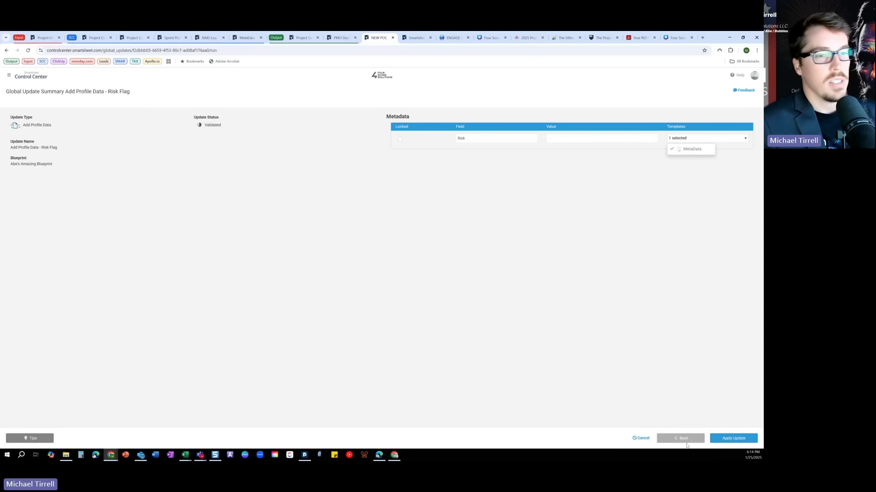
left_click(738, 438)
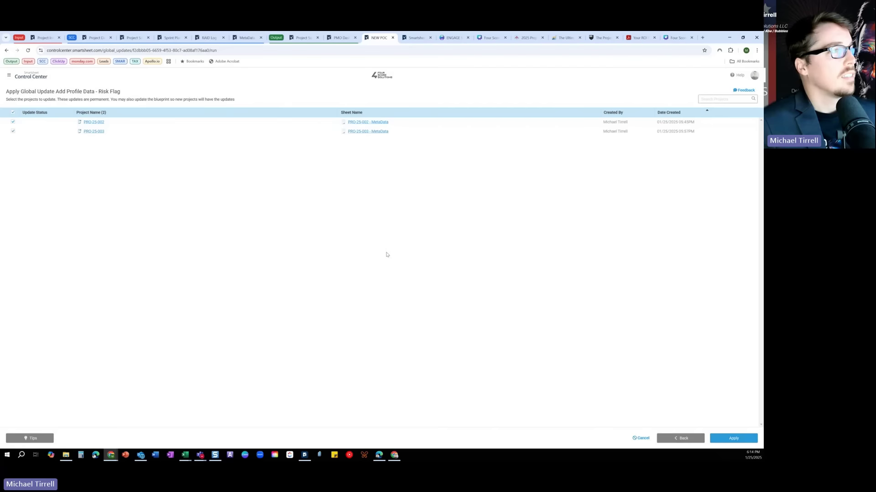
left_click(745, 441)
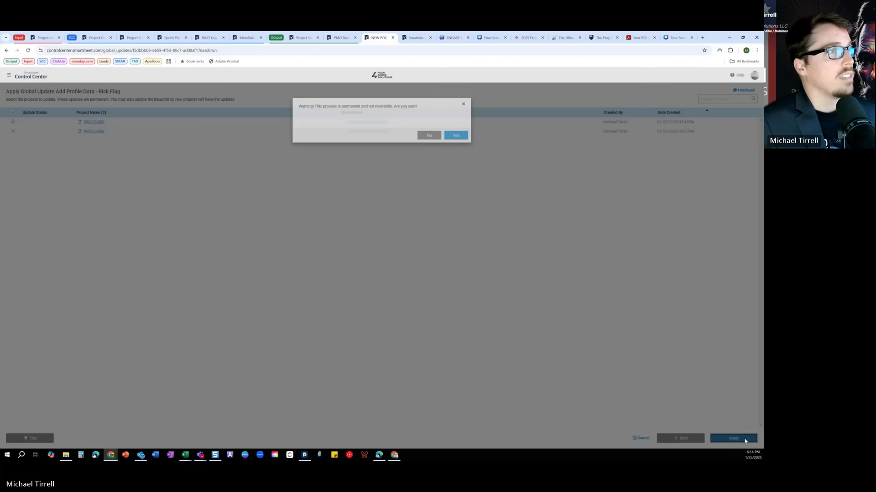
left_click(455, 142)
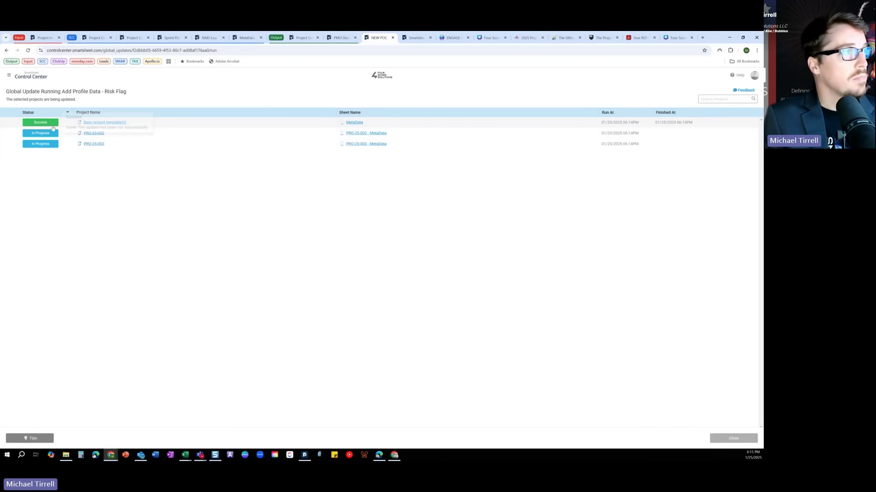
left_click(246, 37)
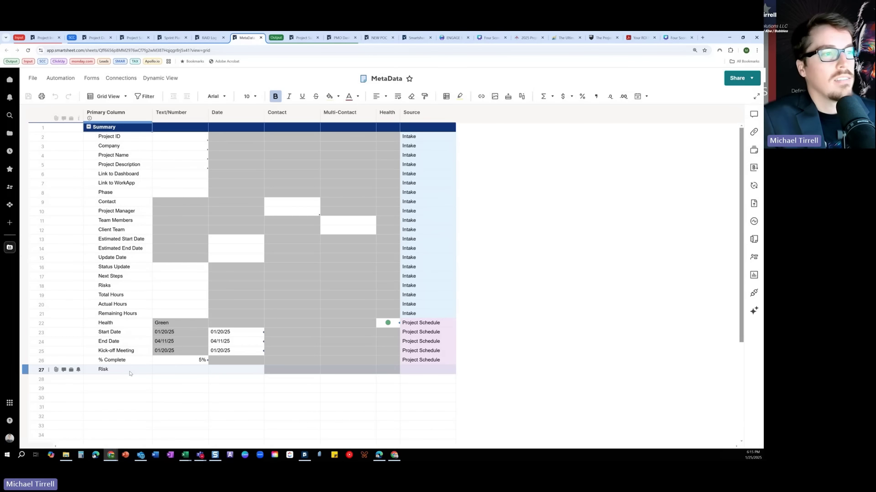
Copy the Intake source value from the Remaining Hours row to the Risk row and gray out Risk's Date cell.
left_click(443, 315)
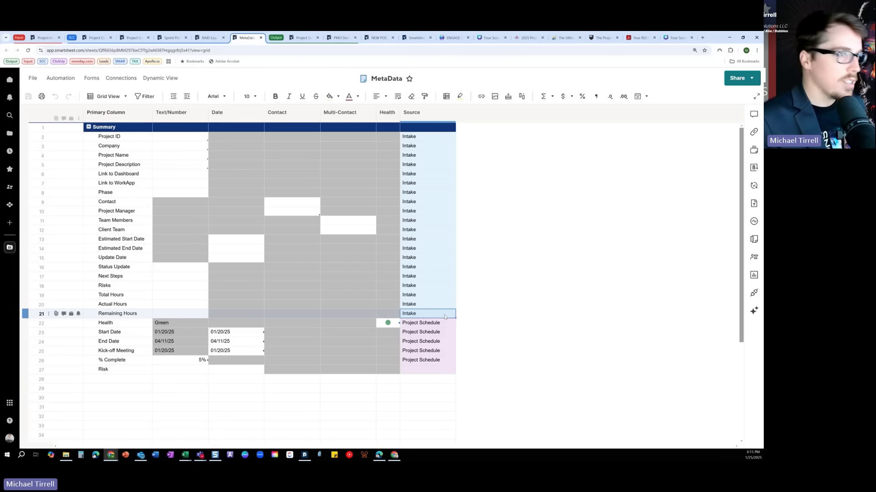
key("ctrl+c")
left_click(427, 369)
key("ctrl+v")
left_click(427, 389)
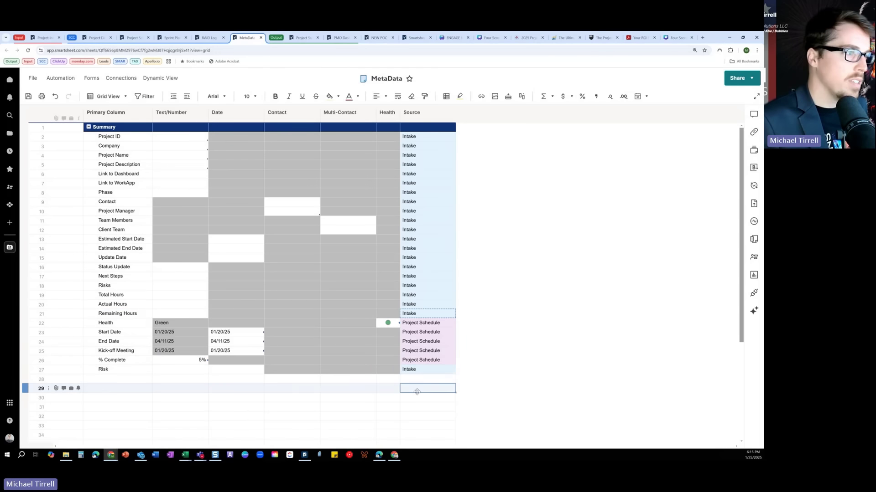
left_click(256, 364)
left_click(292, 389)
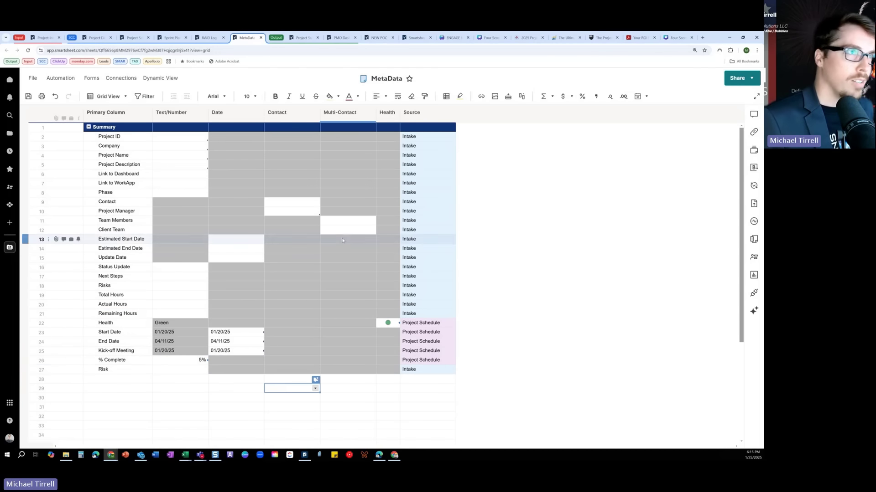
right_click(408, 119)
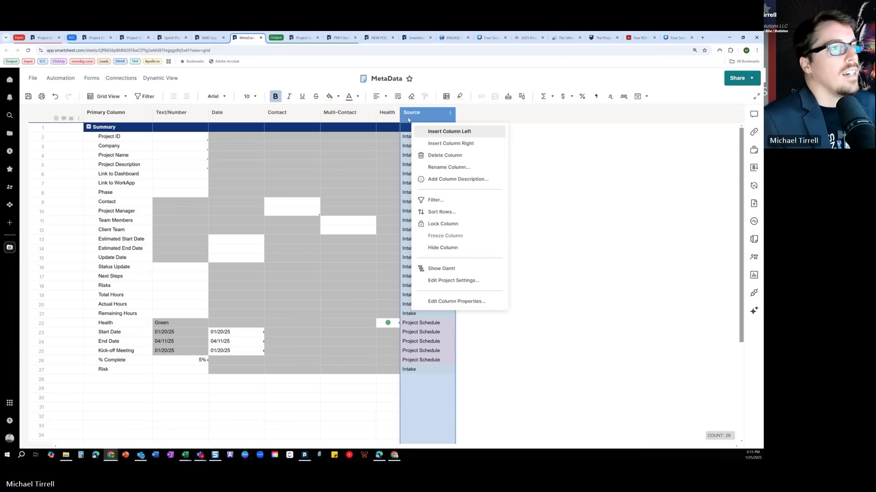
left_click(442, 132)
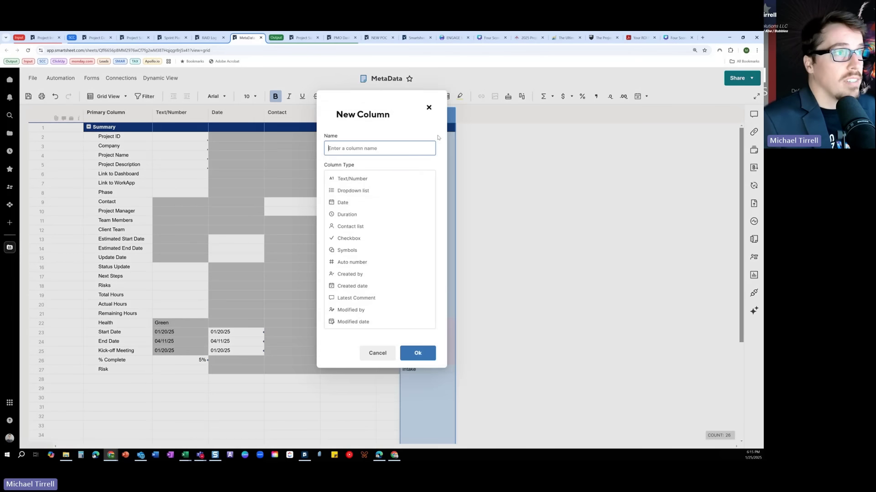
left_click(381, 236)
left_click(382, 258)
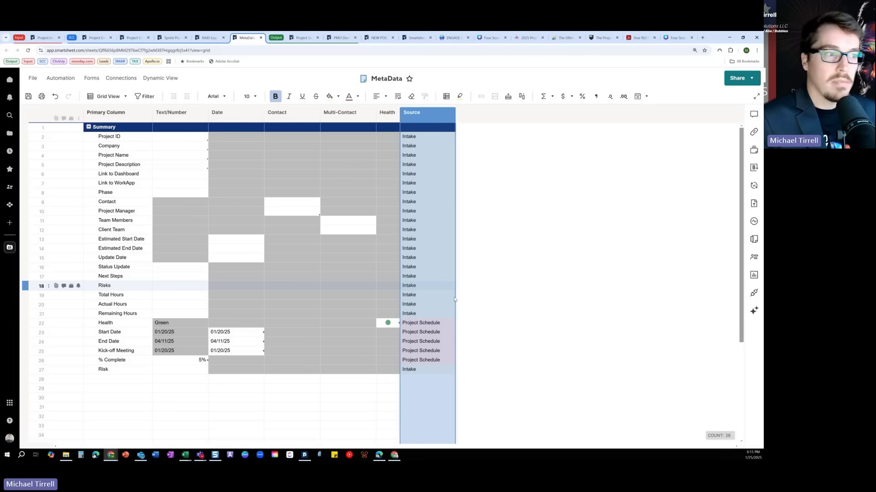
left_click(521, 294)
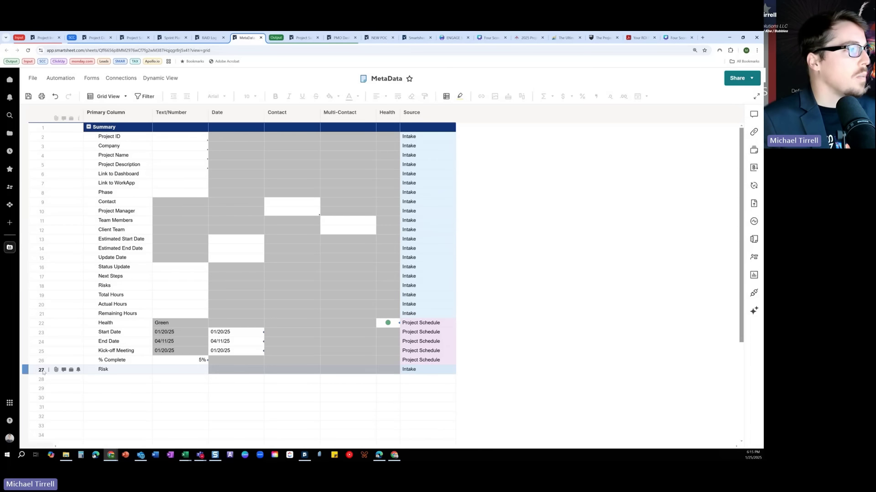
Move the Risk row directly above the Health row in the MetaData sheet and save the sheet.
left_click_drag(41, 370, 44, 330)
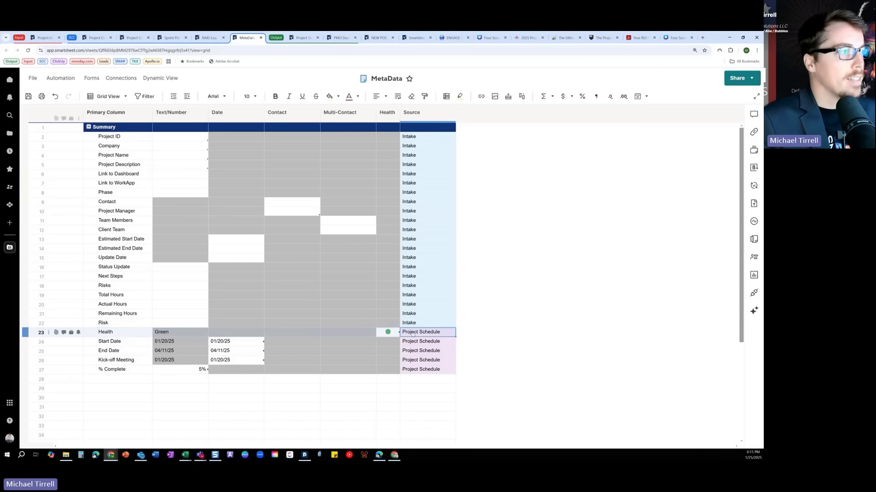
left_click(32, 98)
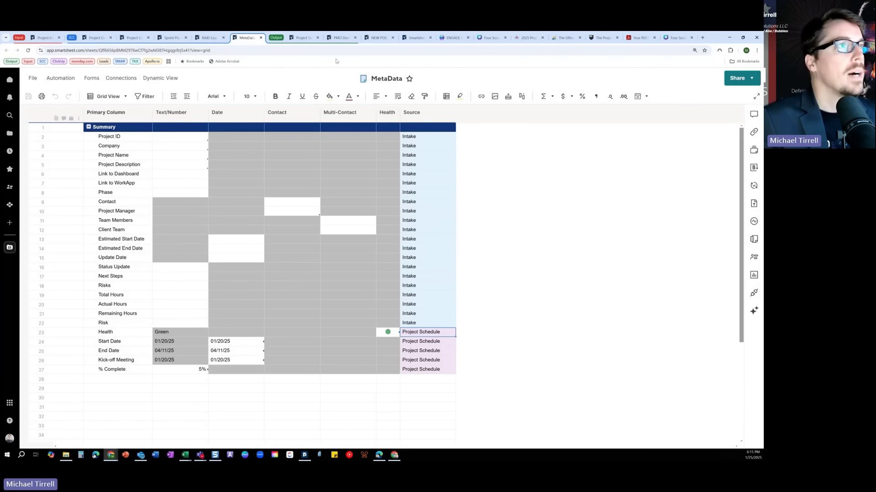
Open the PRO-25-003 MetaData sheet from the Control Center global update results and check its Risk row.
left_click(379, 37)
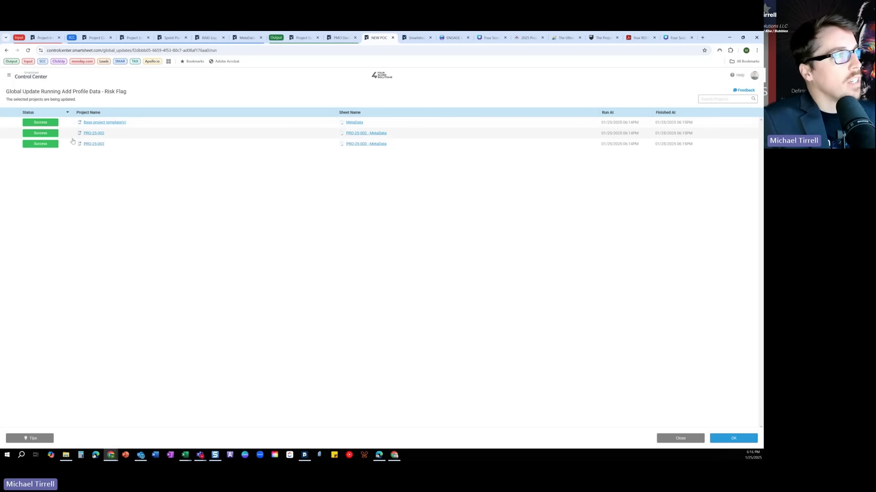
left_click(375, 144)
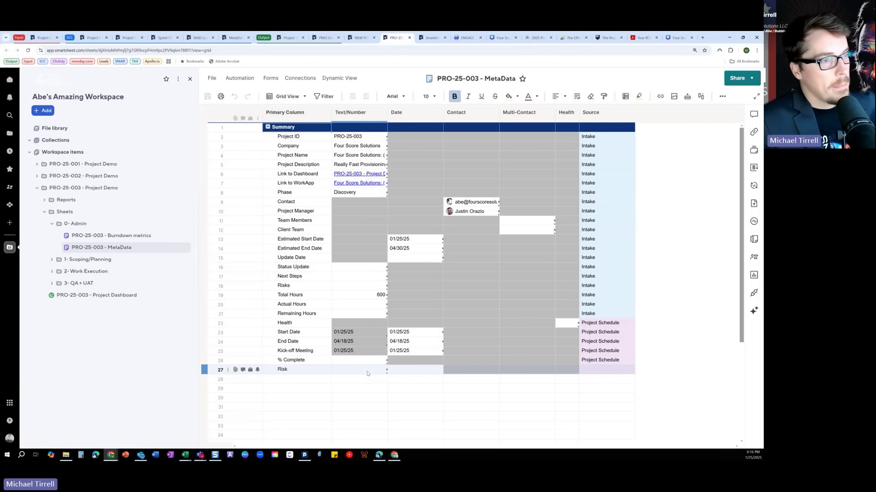
left_click(366, 371)
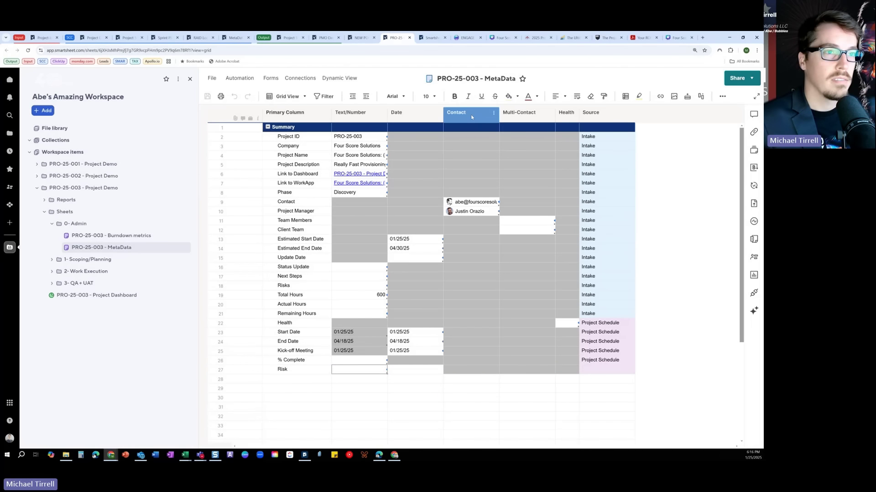
Turn on the Risk flag for PRO-25-003 in the Project Initiation (Intake) sheet and save the sheet.
left_click(45, 37)
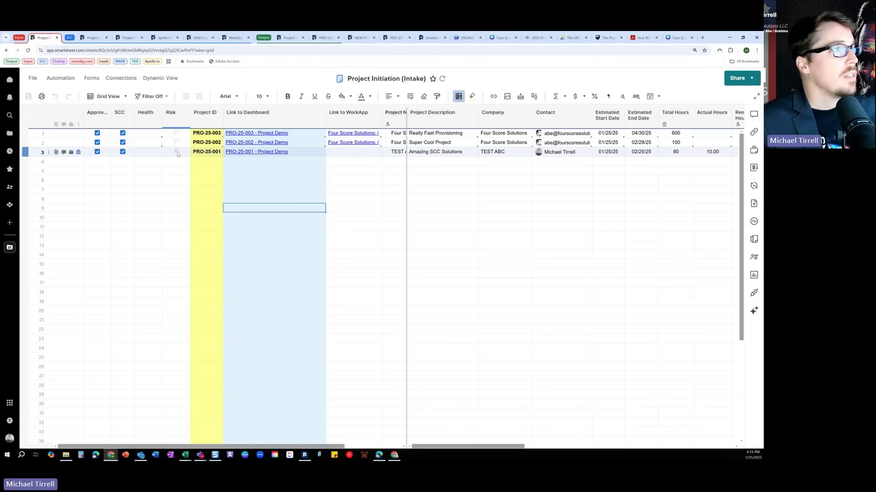
left_click(176, 132)
left_click(207, 199)
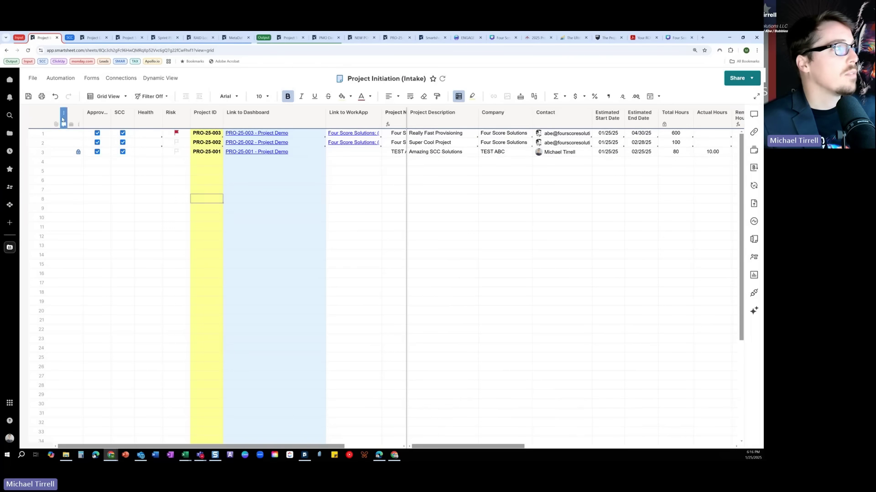
left_click(28, 96)
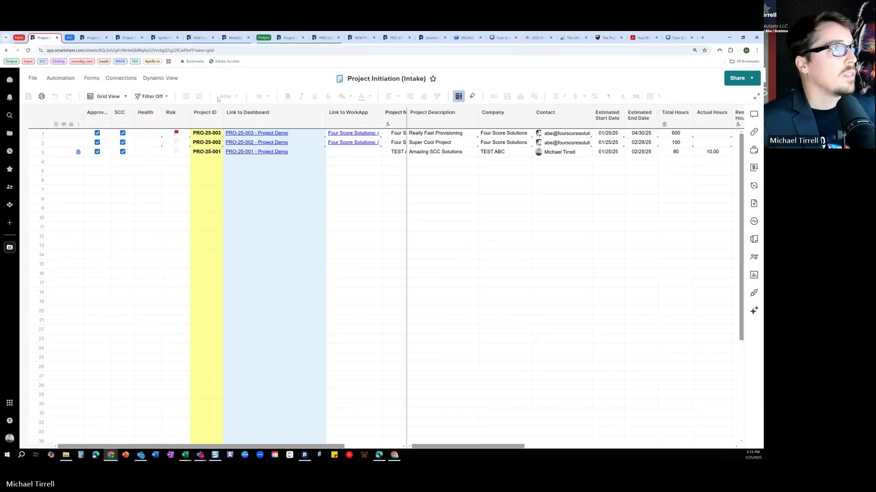
Return to the PRO-25-003 MetaData sheet, close its workspace navigation, and check the Text/Number value in the Risk row.
left_click(393, 38)
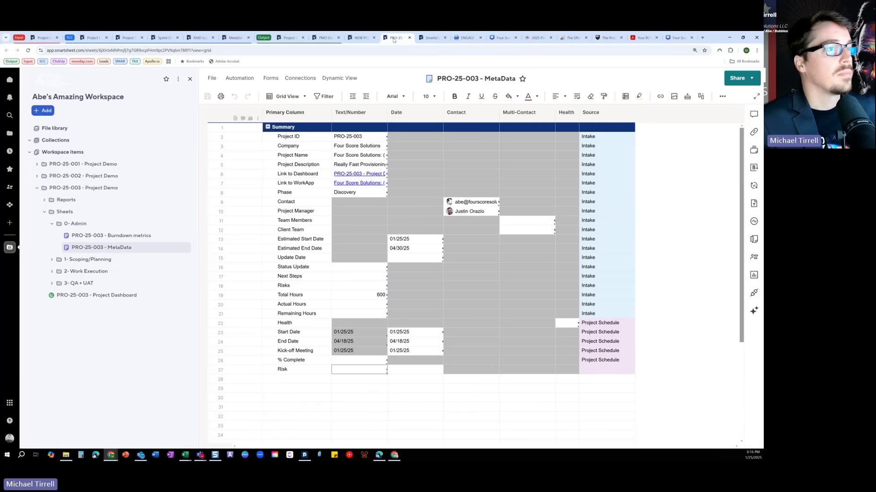
left_click(190, 79)
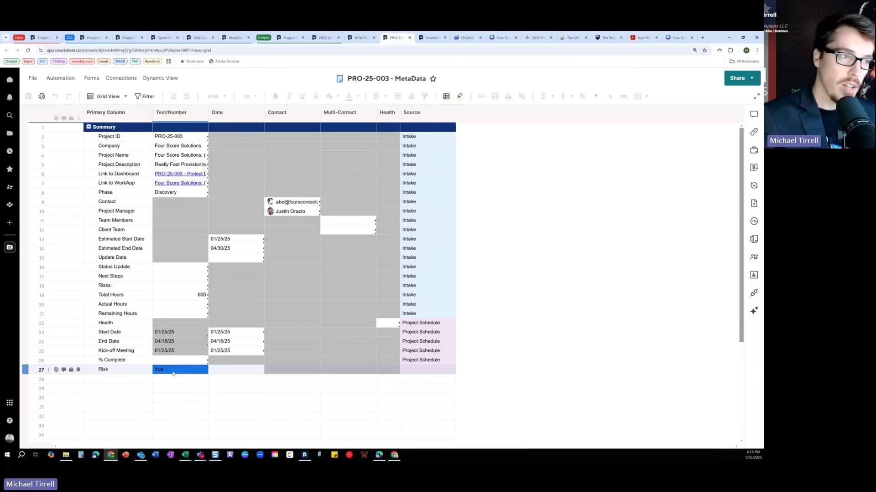
left_click(180, 398)
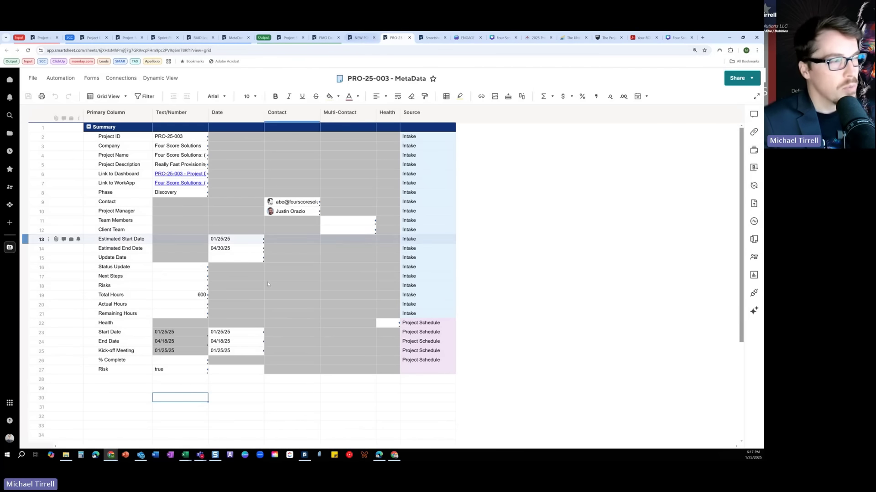
Return to Control Center and close the results and summary of the Risk Flag global update.
left_click(361, 39)
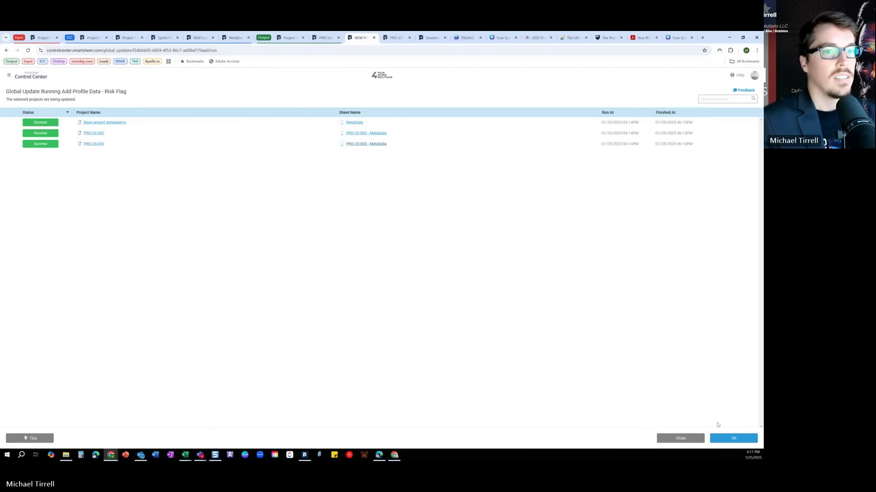
left_click(733, 438)
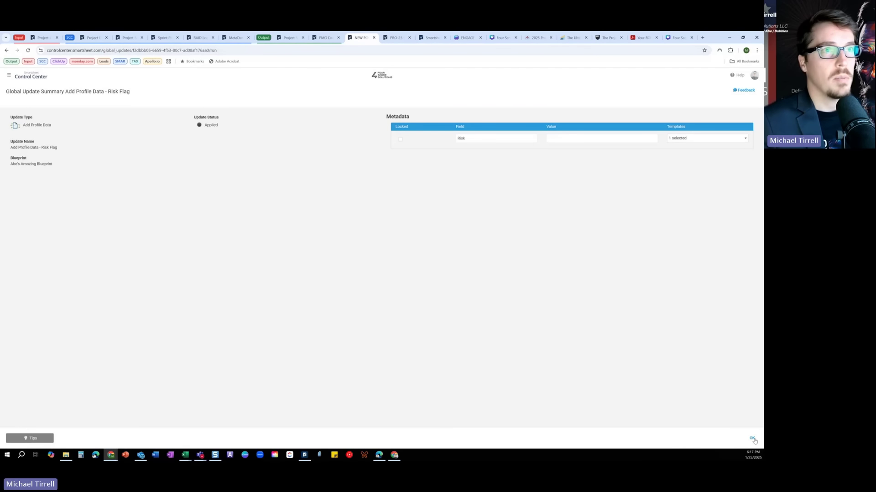
left_click(752, 439)
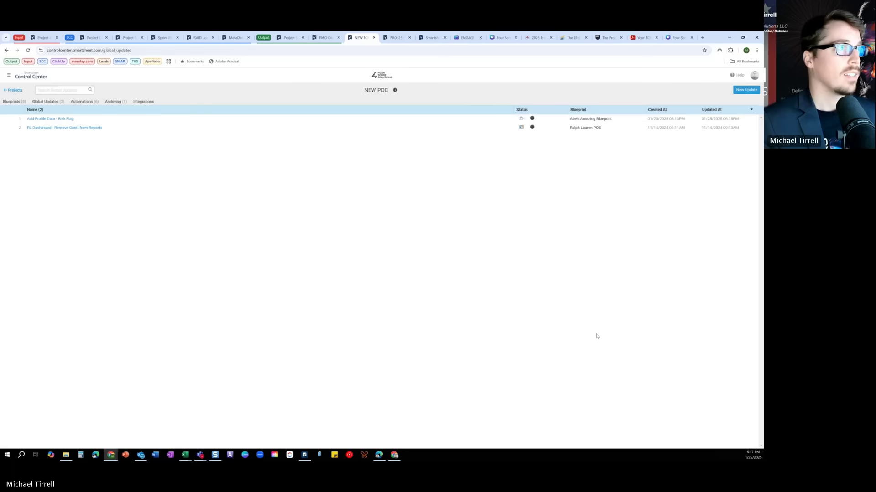
Create an Add New Column global update named "Add New Column - Checkbox" for Abe's Amazing Blueprint, using the MetaData template.
left_click(746, 90)
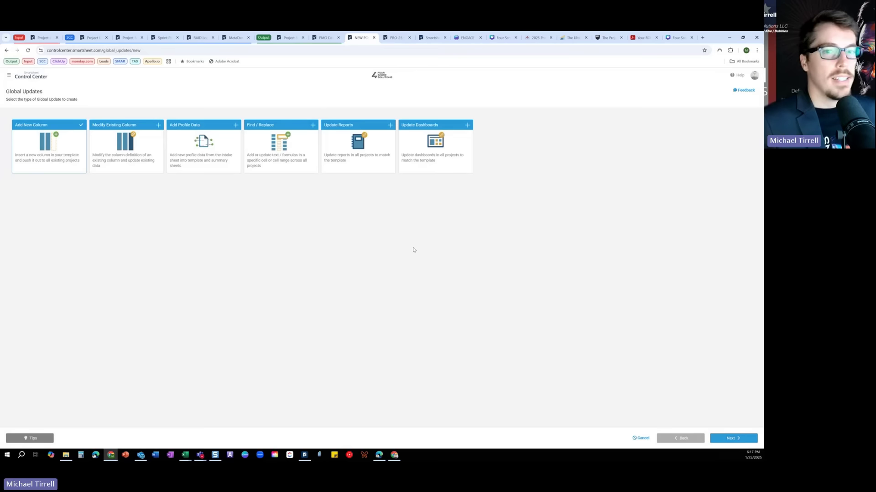
left_click(738, 436)
left_click(59, 132)
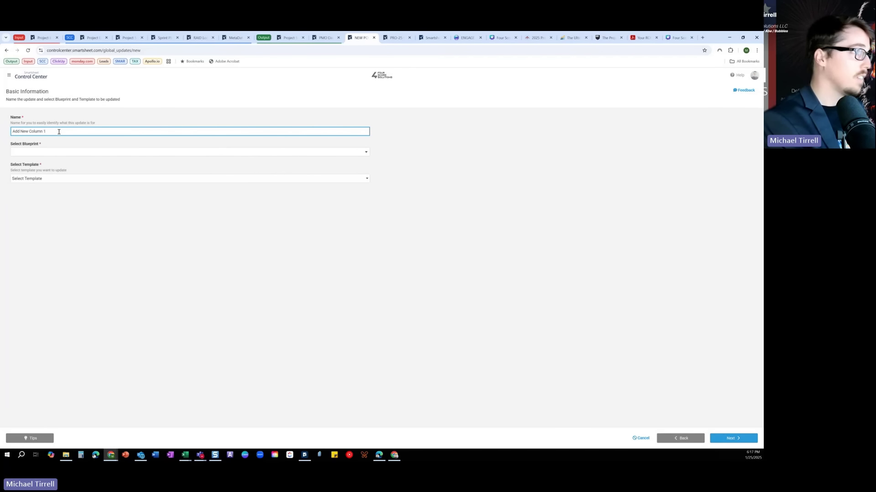
type("- Checkb")
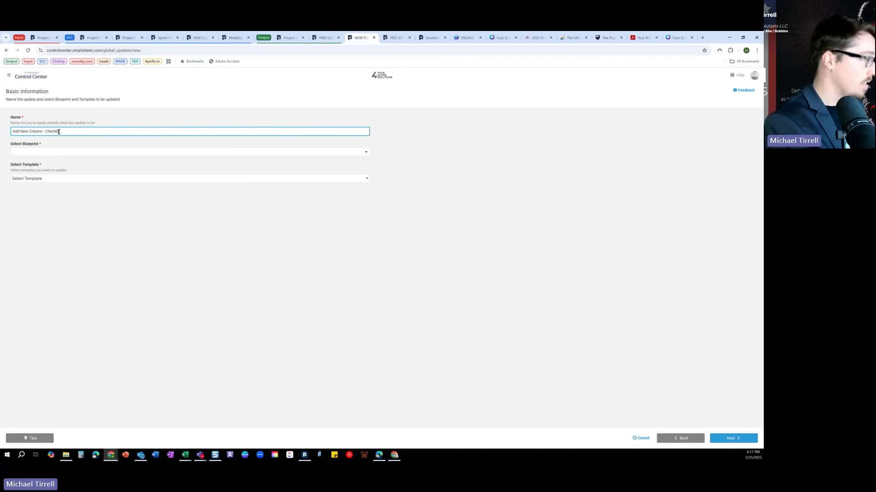
type("ox")
left_click(60, 153)
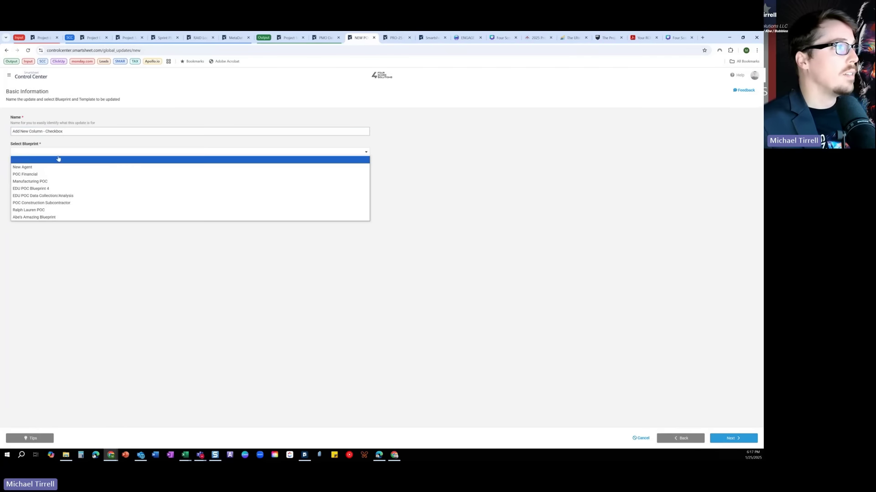
left_click(59, 212)
left_click(60, 182)
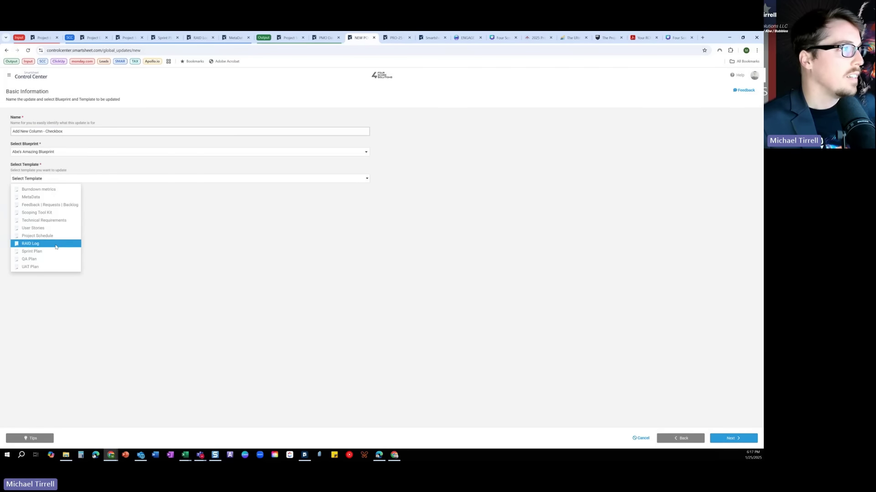
left_click(27, 197)
left_click(733, 438)
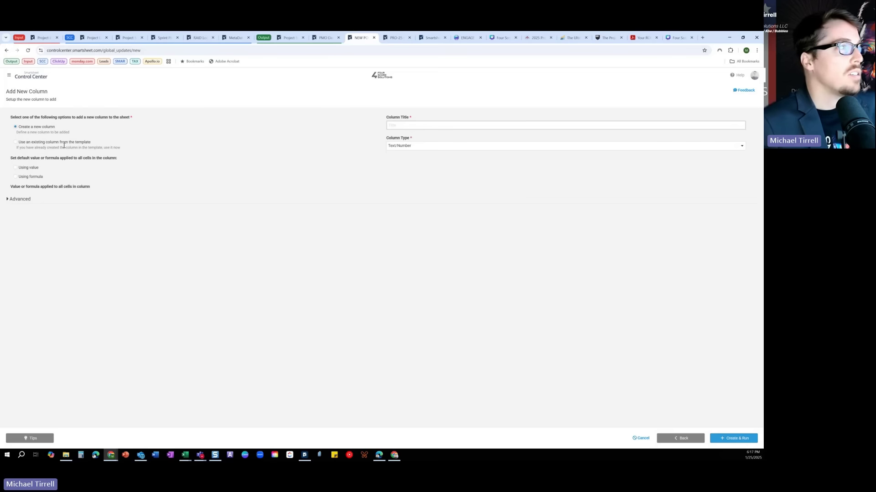
Define the new column with the title Checkbox and type Checkbox, and set its default to use a formula.
left_click(402, 126)
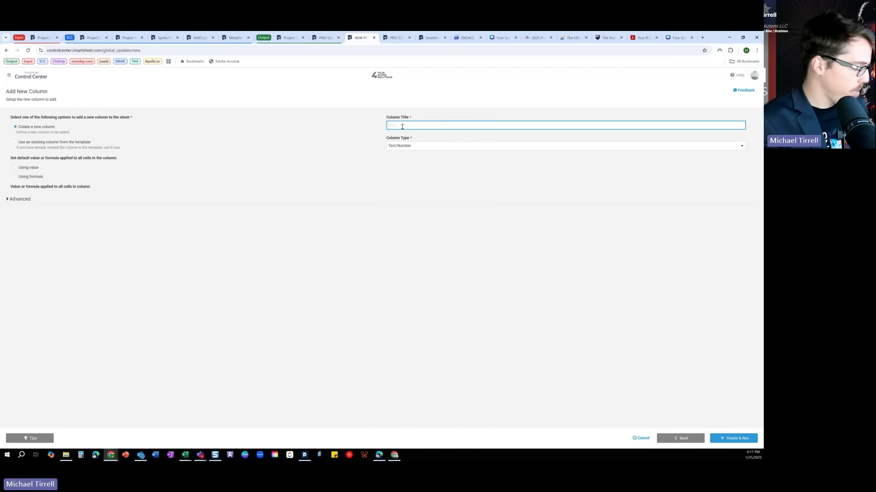
type("Check")
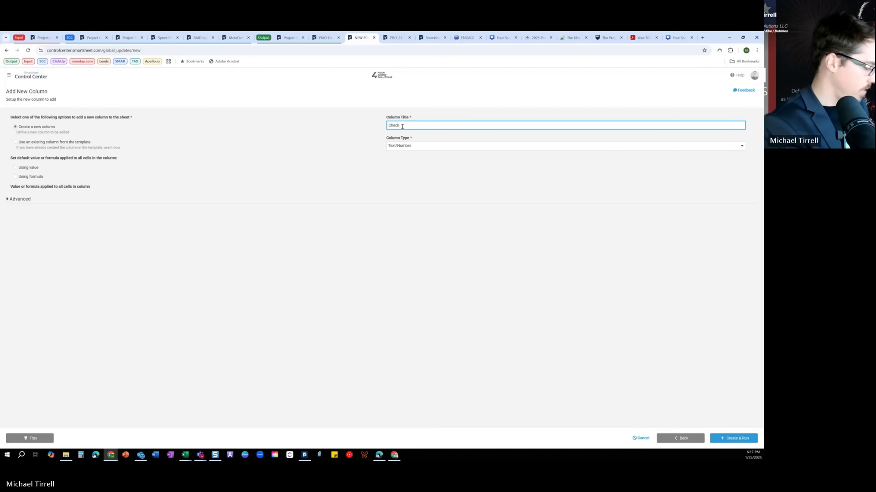
type("box")
left_click(402, 147)
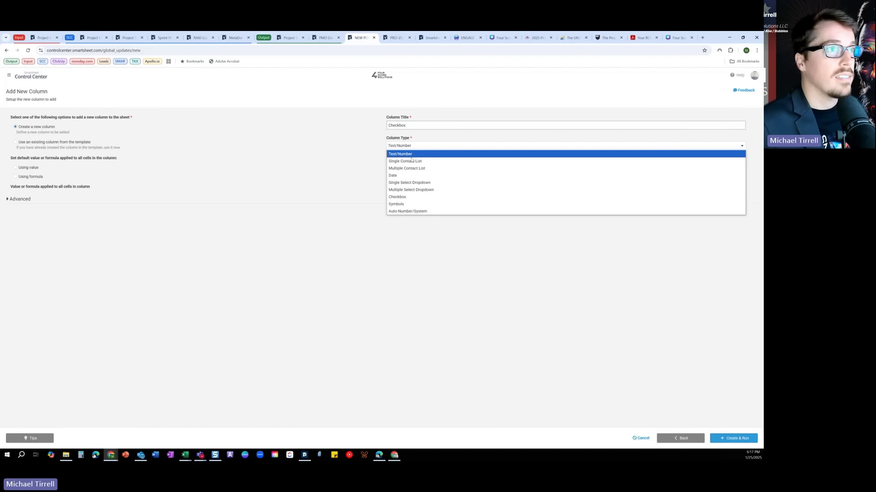
left_click(403, 199)
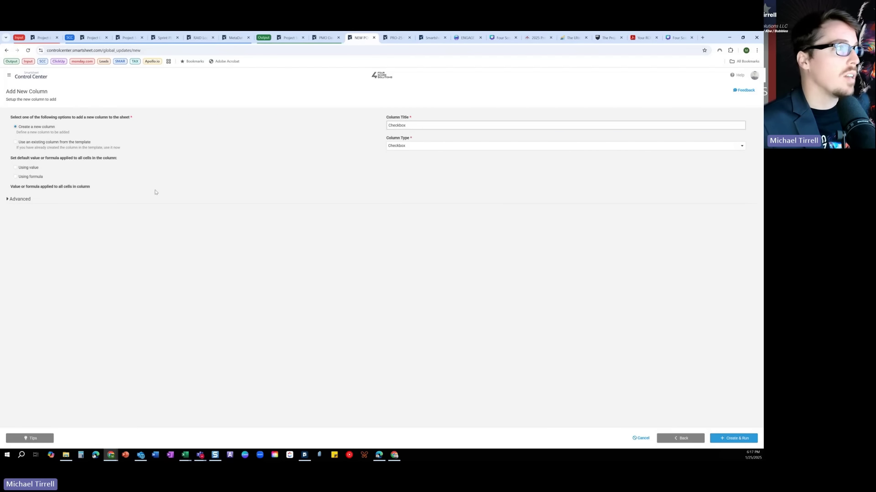
left_click(34, 178)
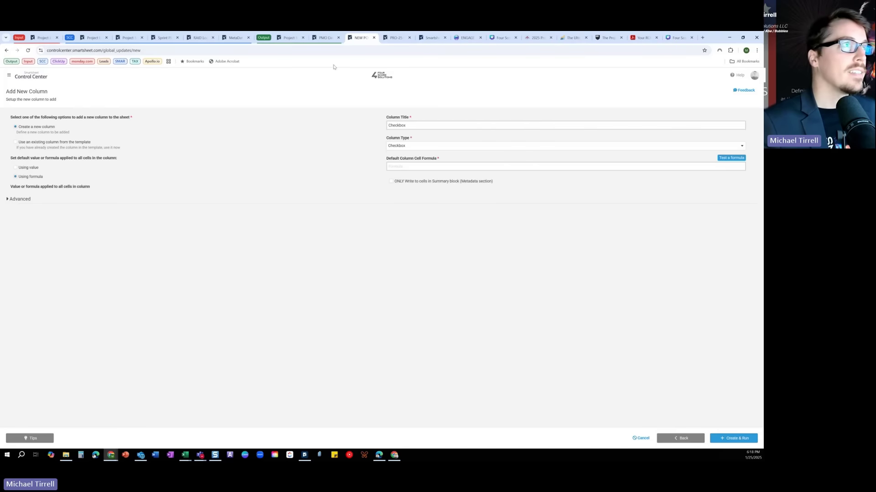
left_click(234, 38)
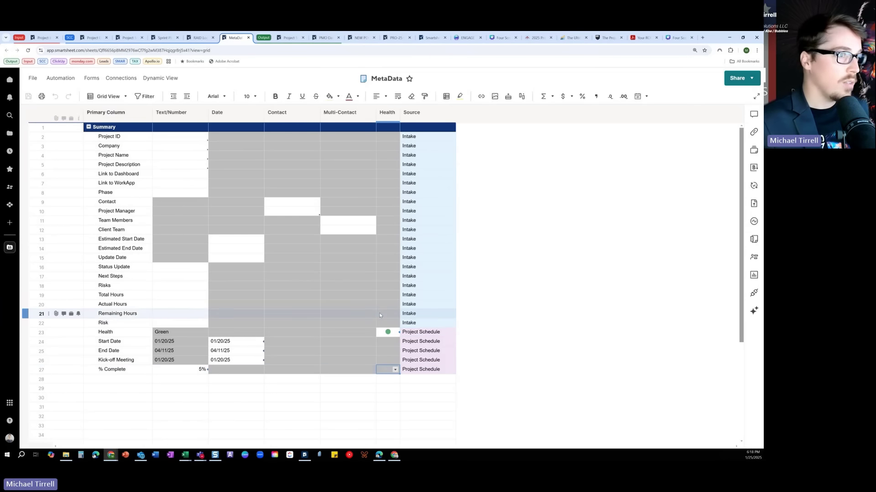
left_click(387, 323)
left_click(359, 323)
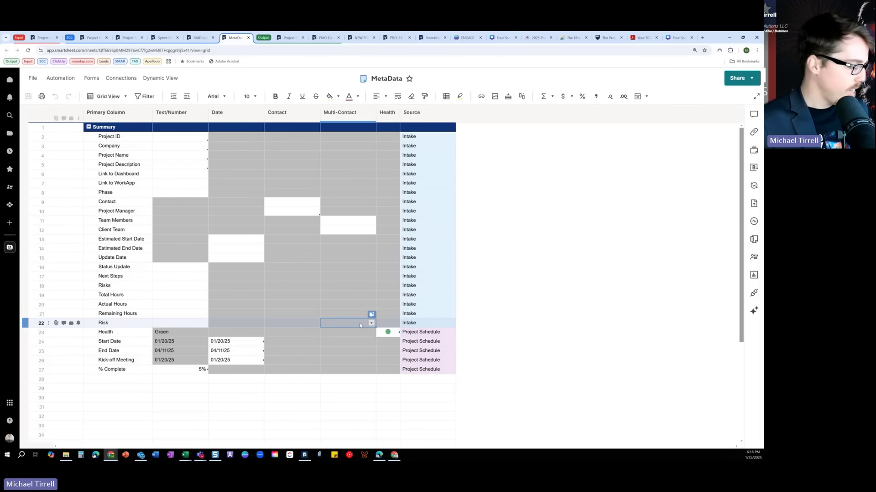
type("=")
left_click(179, 323)
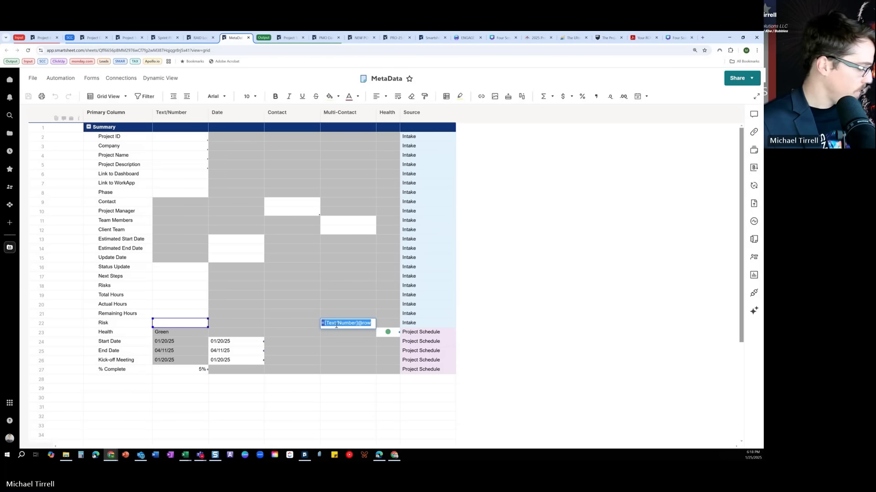
key("BackSpace")
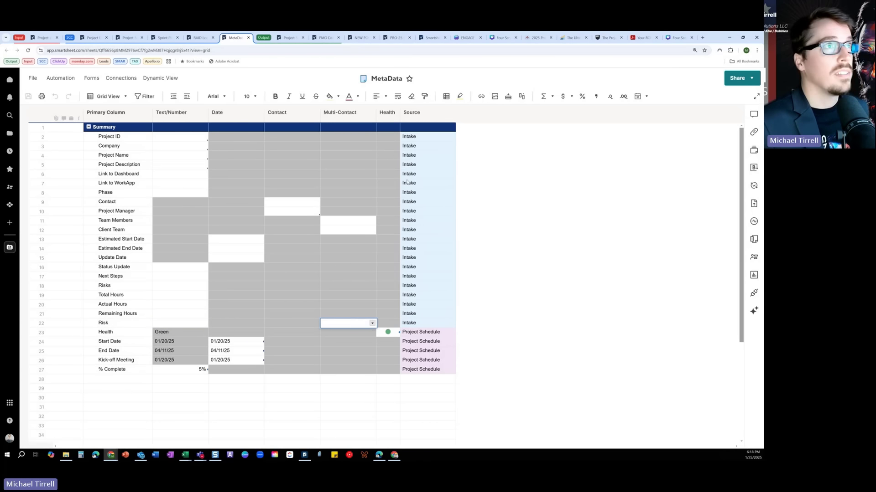
Return to the Control Center column setup and open the sample sheet for testing the default formula.
left_click(360, 37)
left_click(731, 158)
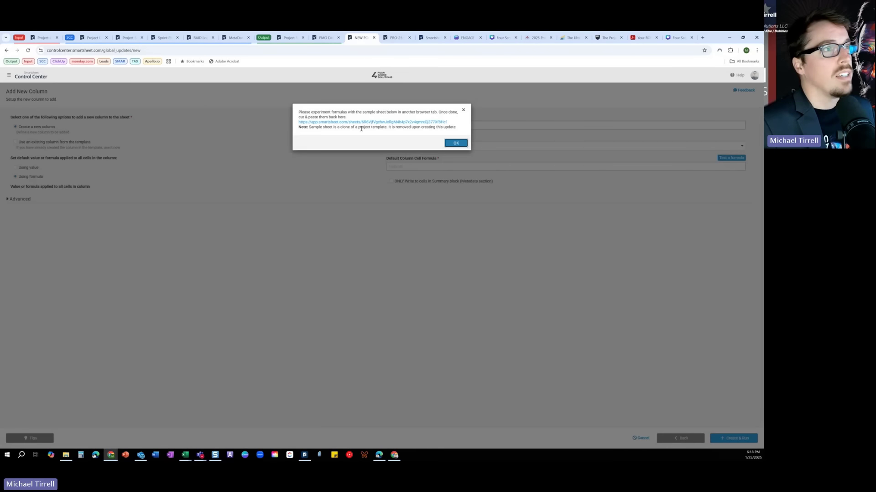
left_click(369, 123)
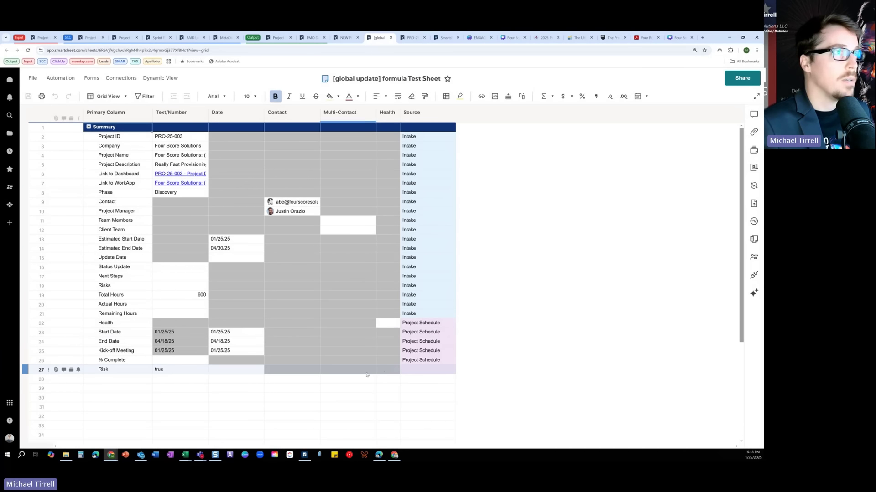
Insert a column named Checkbox, of type Checkbox, just before the Source column in the formula test sheet.
right_click(439, 120)
left_click(447, 130)
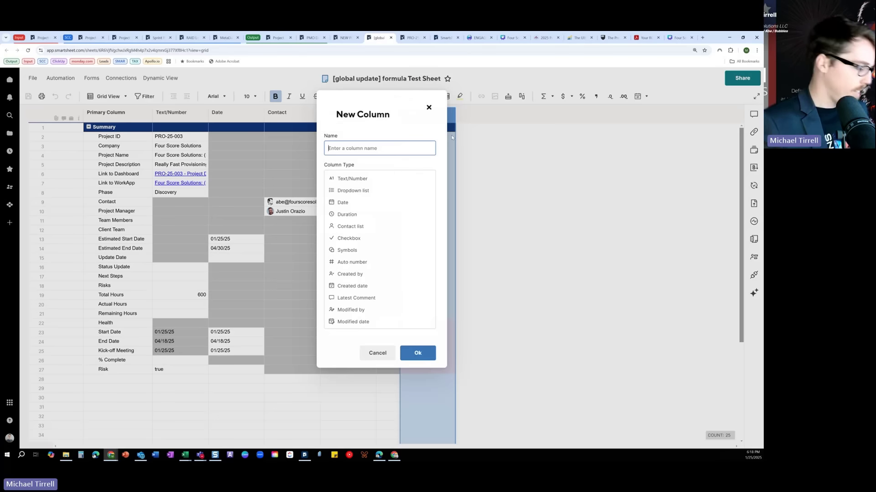
type("Checkbox")
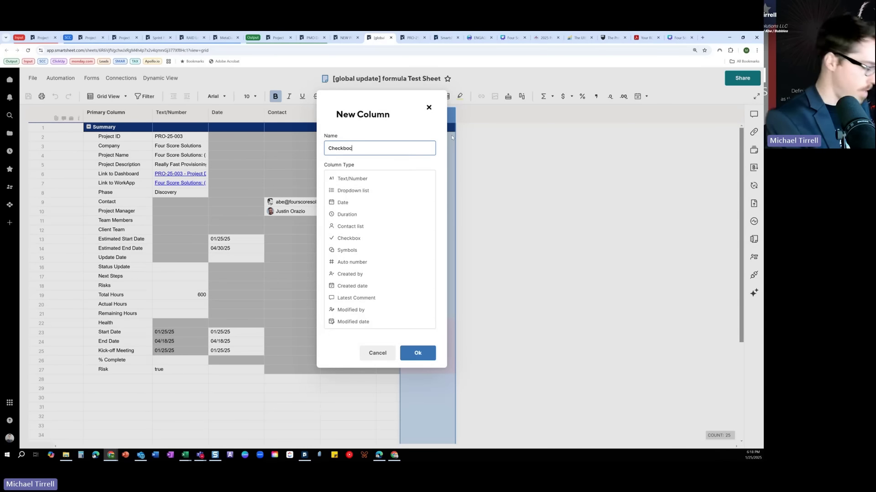
left_click(360, 238)
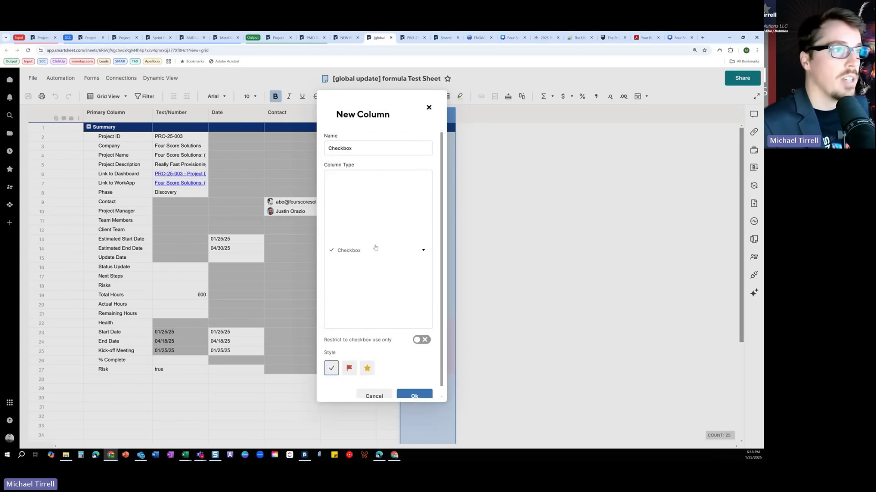
left_click(416, 255)
left_click(406, 376)
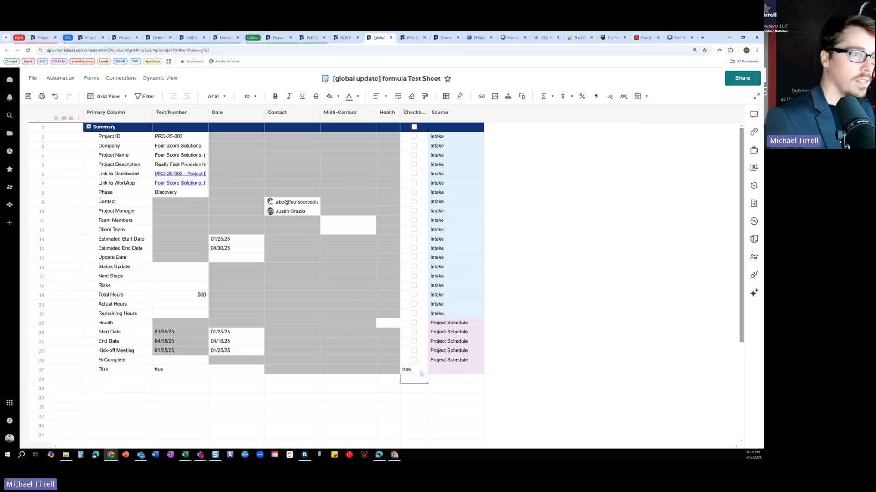
Change the Checkbox column's style to the red flag in the formula test sheet.
double_click(415, 113)
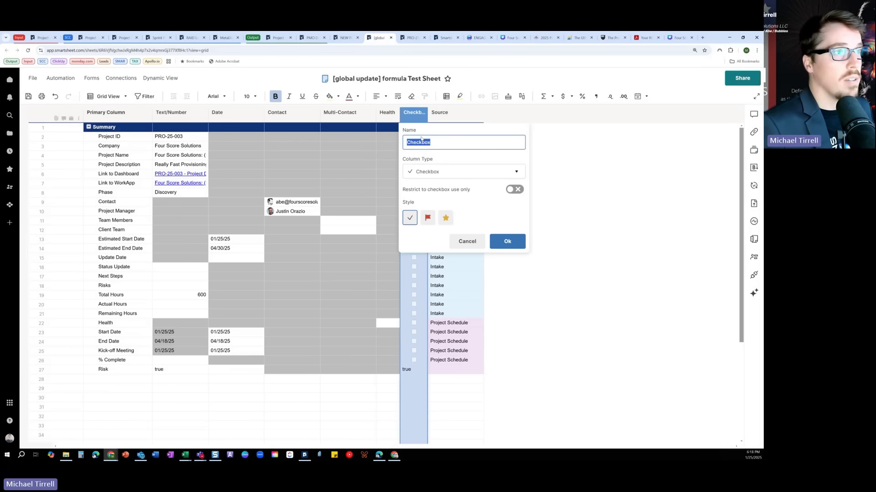
left_click(447, 173)
left_click(438, 230)
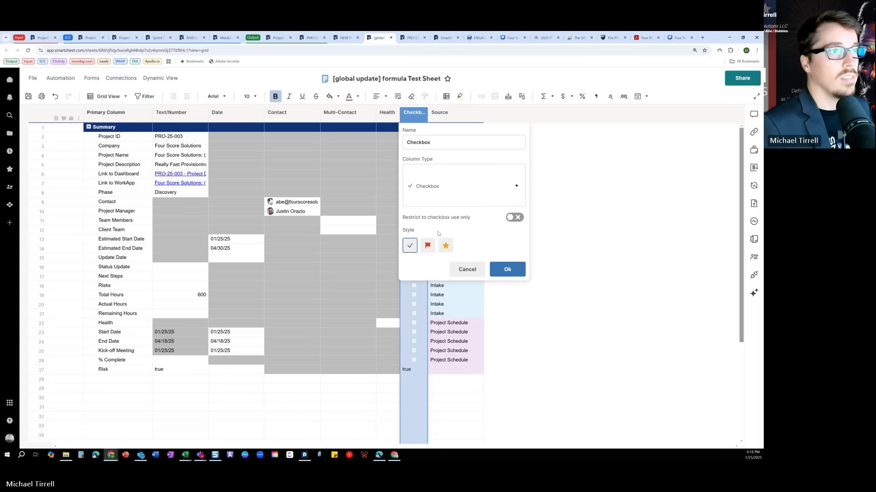
left_click(427, 218)
left_click(494, 242)
left_click(419, 371)
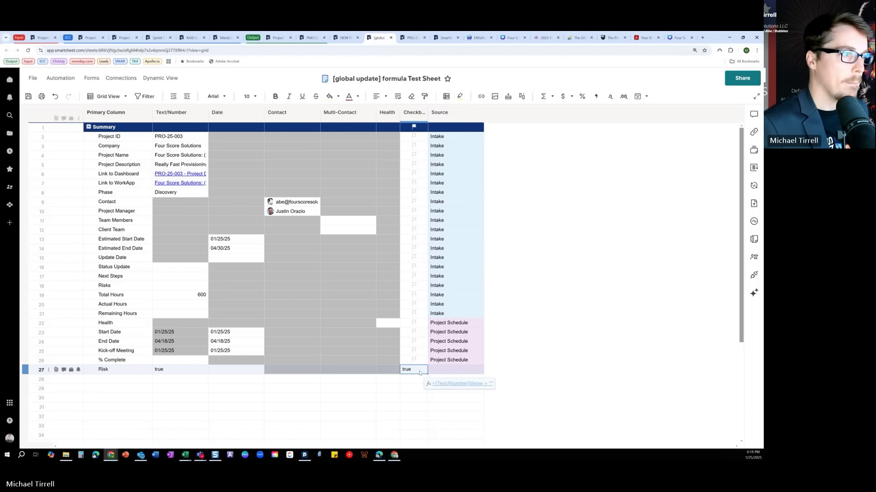
double_click(419, 371)
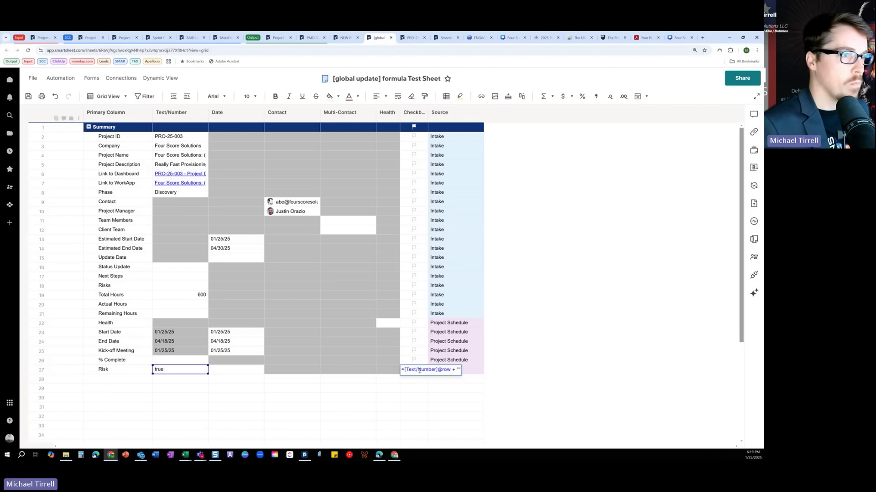
left_click_drag(404, 371, 467, 379)
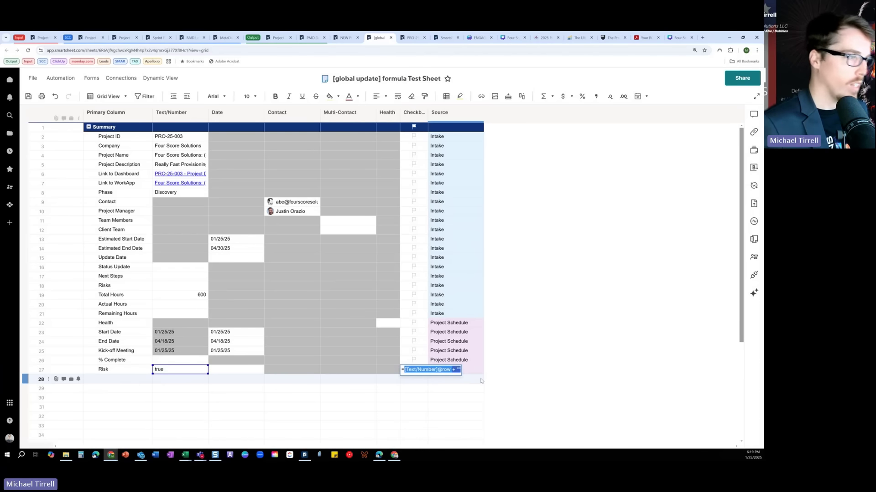
type("if")
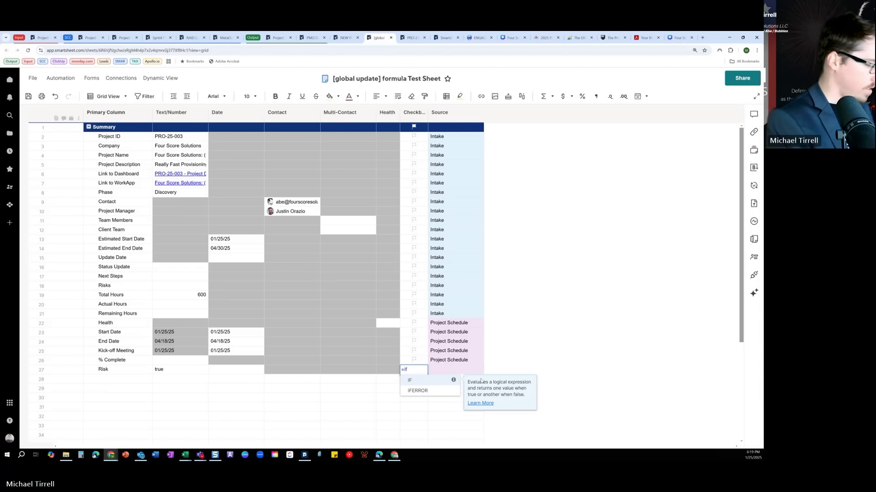
type("(")
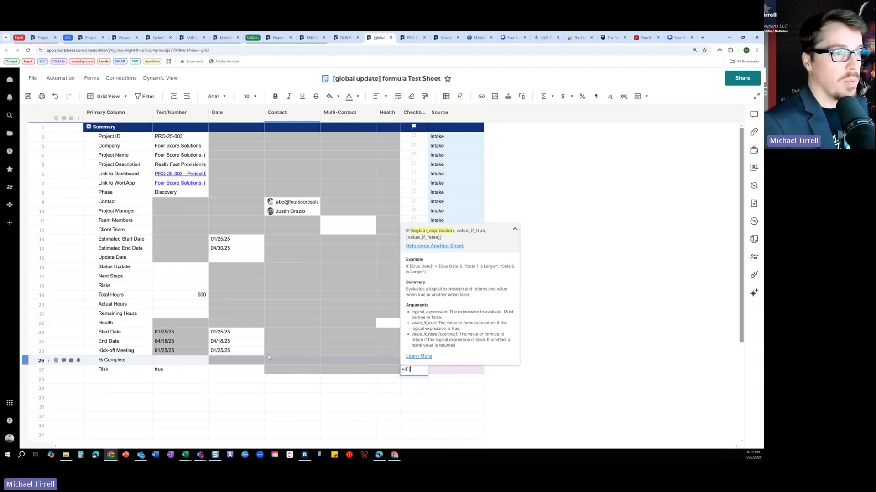
left_click(182, 370)
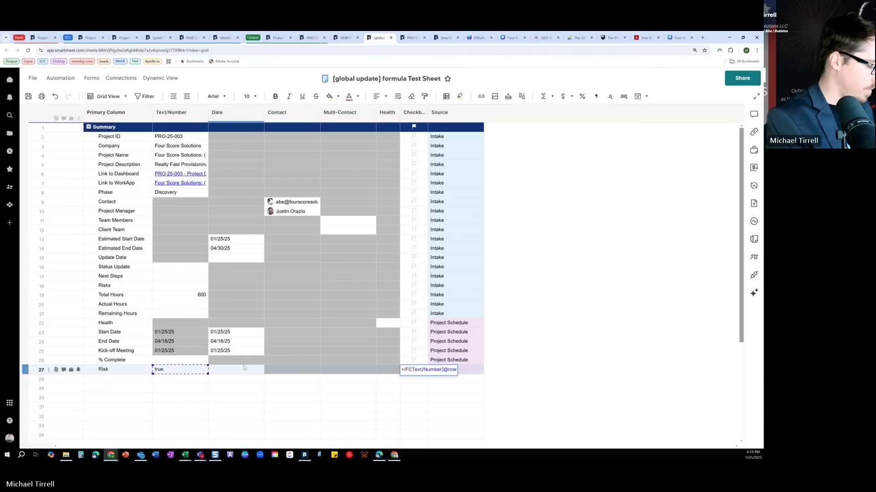
type("= \"true")
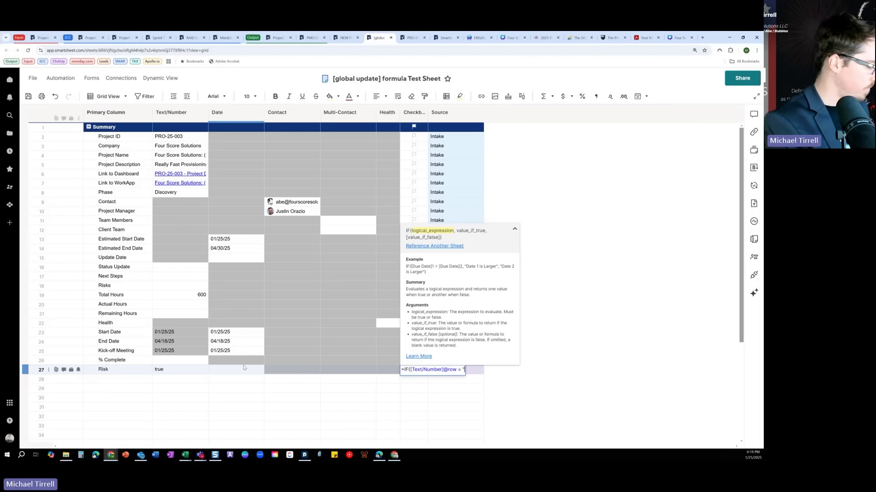
type("\"")
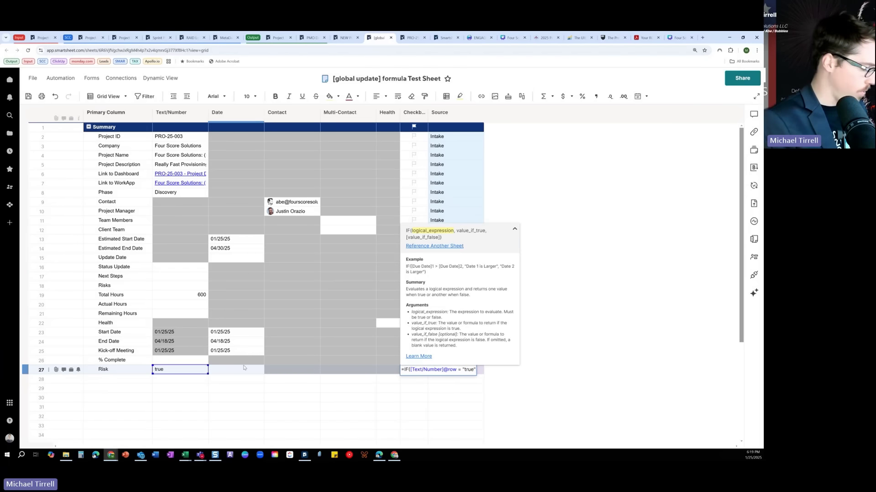
type(", 1)")
key("Return")
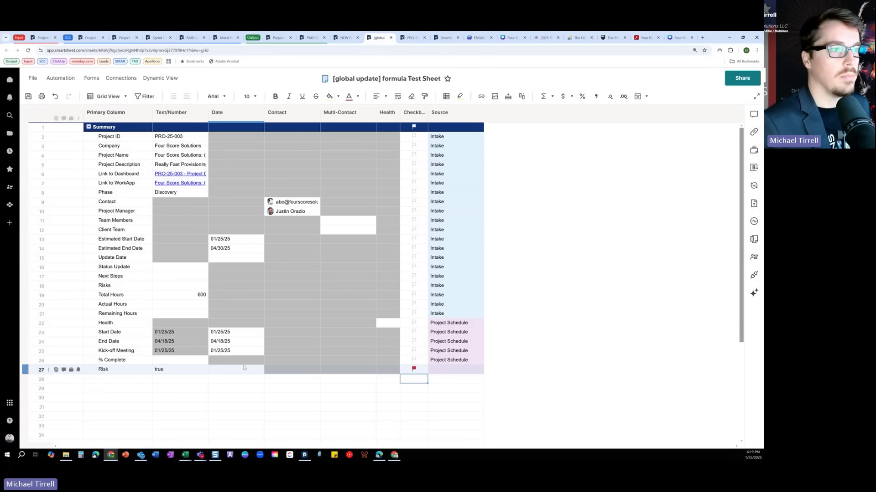
Cut the IF formula from the test sheet's Risk row and paste it as the Default Column Cell Formula in Control Center.
key("Up")
key("F2")
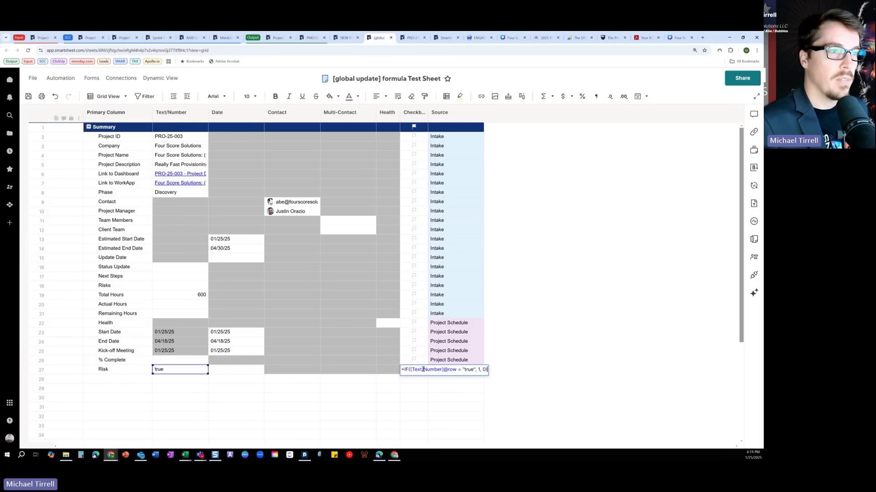
key("ctrl+a")
key("BackSpace")
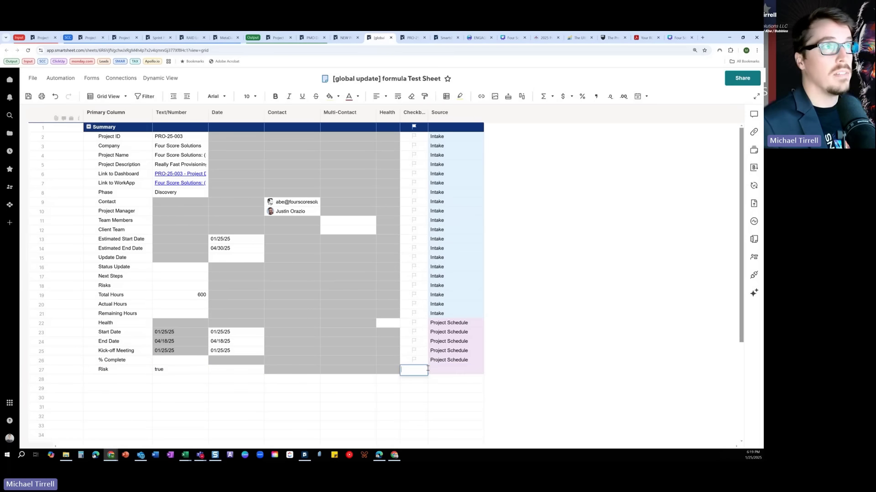
left_click(345, 39)
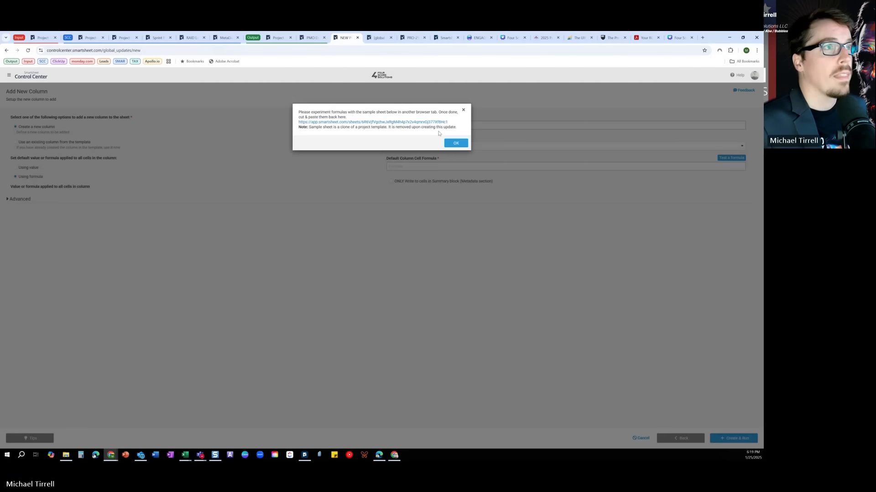
left_click(455, 142)
key("ctrl+v")
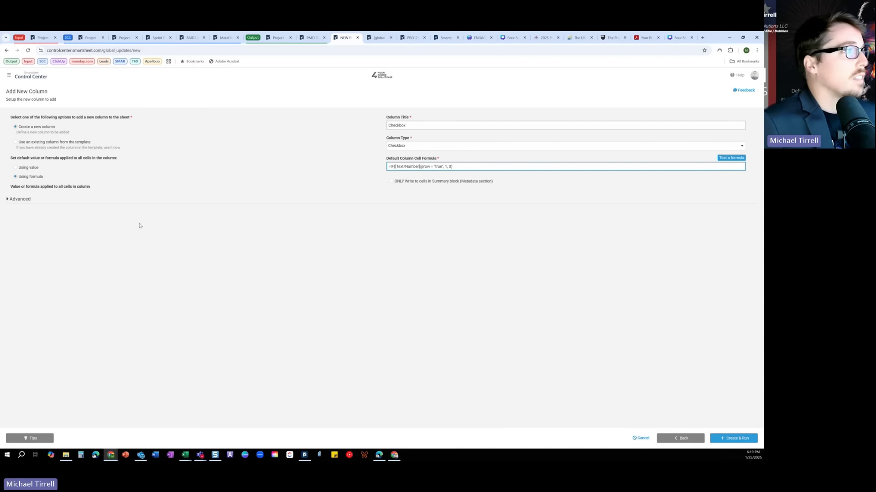
Position the new Checkbox column between Health and Source, and create and run the global update's test.
left_click(24, 201)
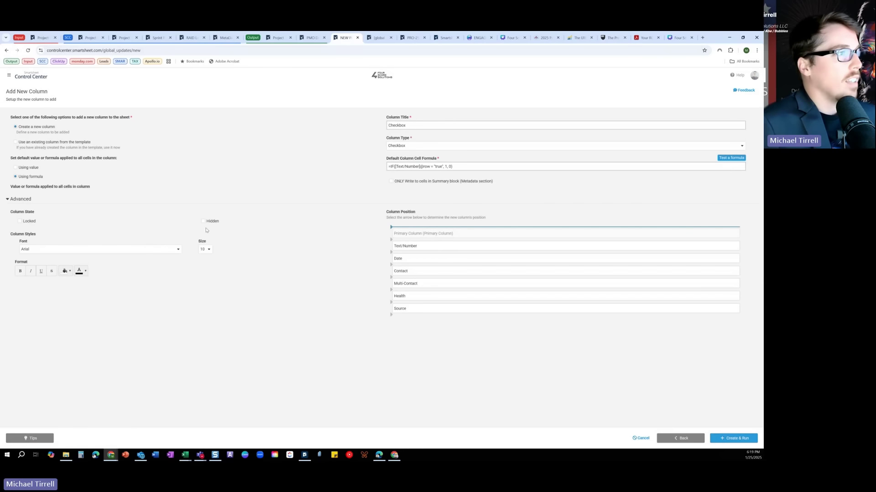
left_click(392, 303)
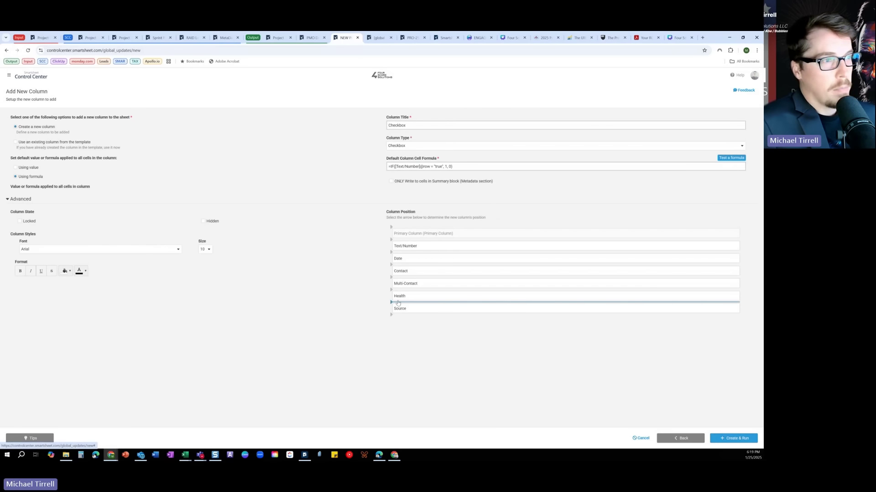
left_click(736, 439)
left_click(736, 438)
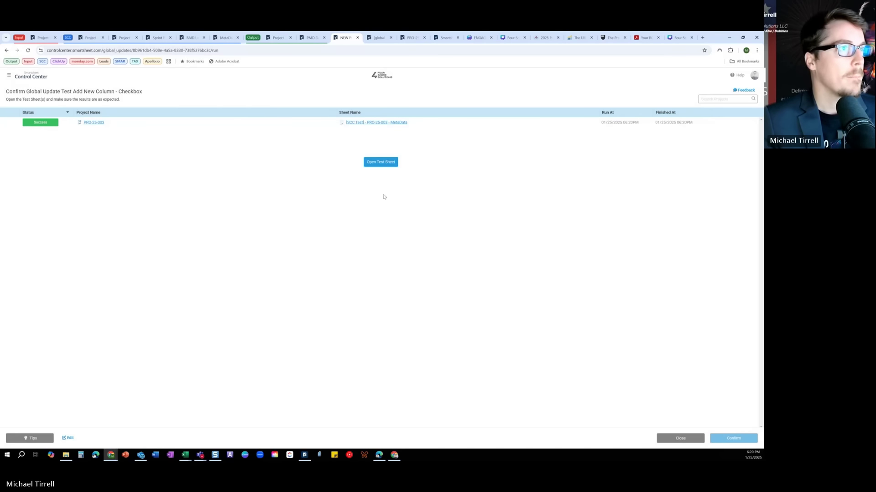
Open the PRO-25-003 MetaData test sheet, inspect the Risk row's Checkbox cell, and narrow the Checkbox column.
left_click(381, 162)
left_click(381, 160)
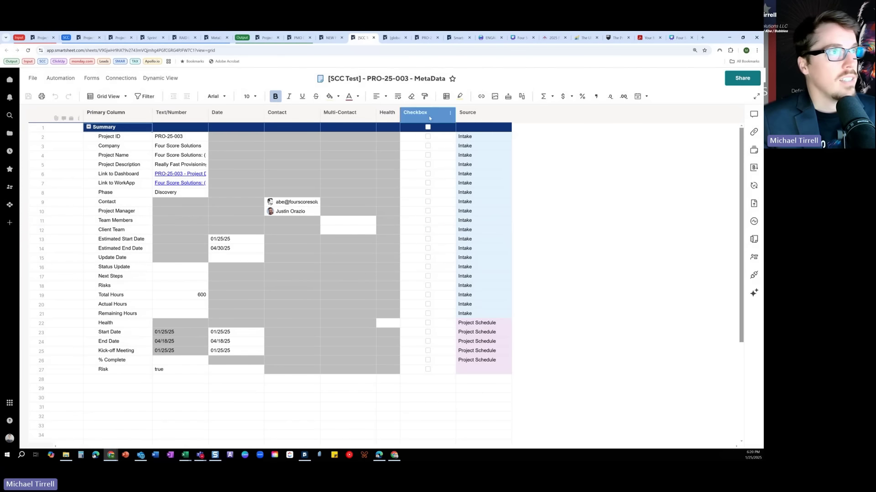
left_click(444, 361)
left_click(439, 370)
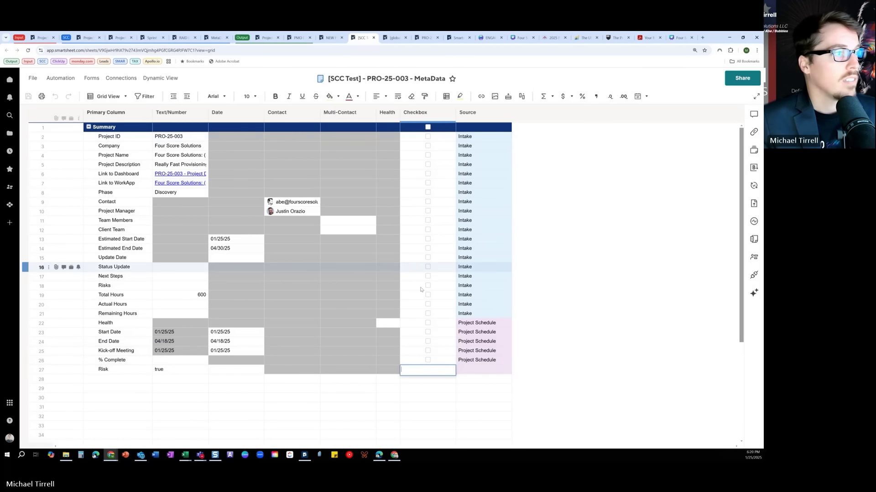
left_click(403, 410)
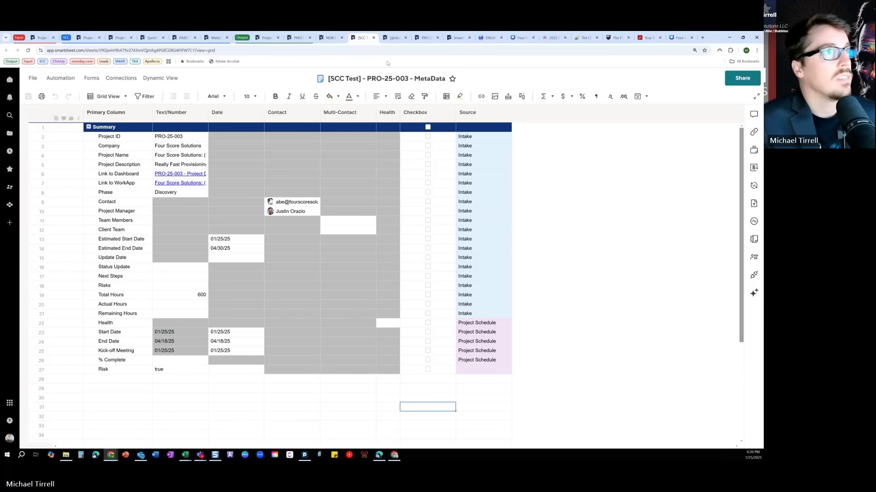
left_click(445, 113)
left_click_drag(457, 120, 432, 120)
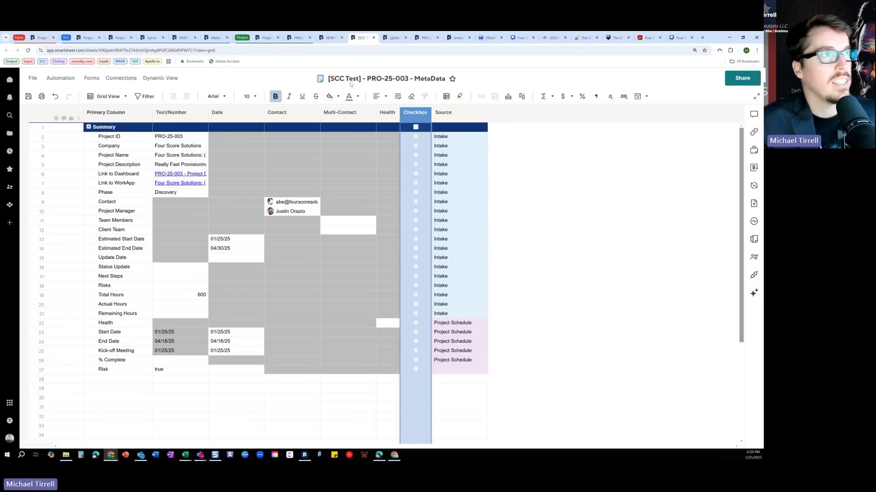
Close the test sheet without saving and confirm the global update test in Control Center.
left_click(373, 38)
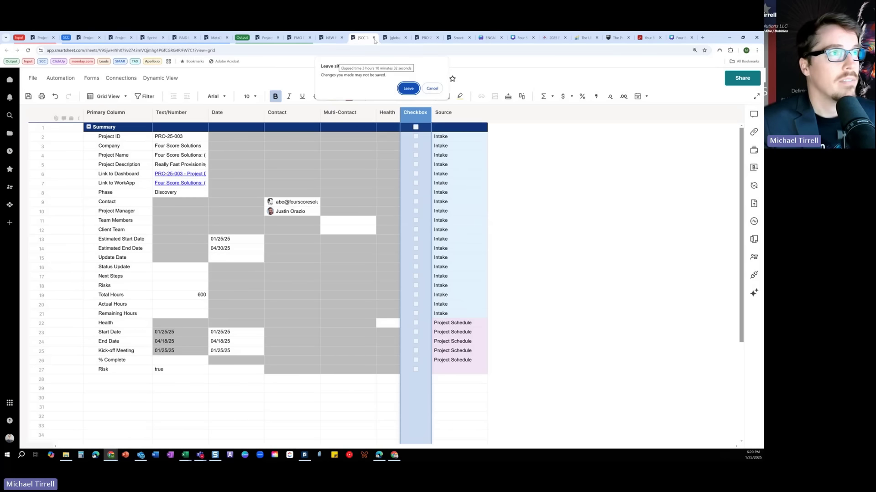
left_click(411, 93)
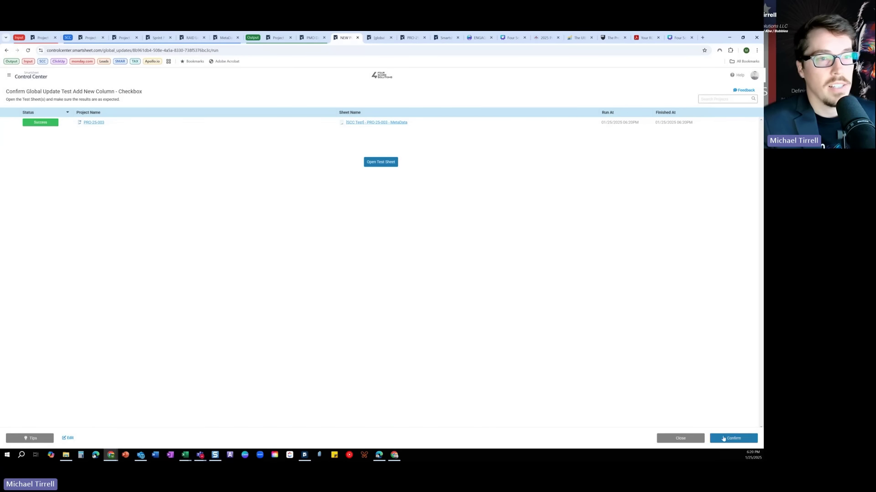
left_click(727, 440)
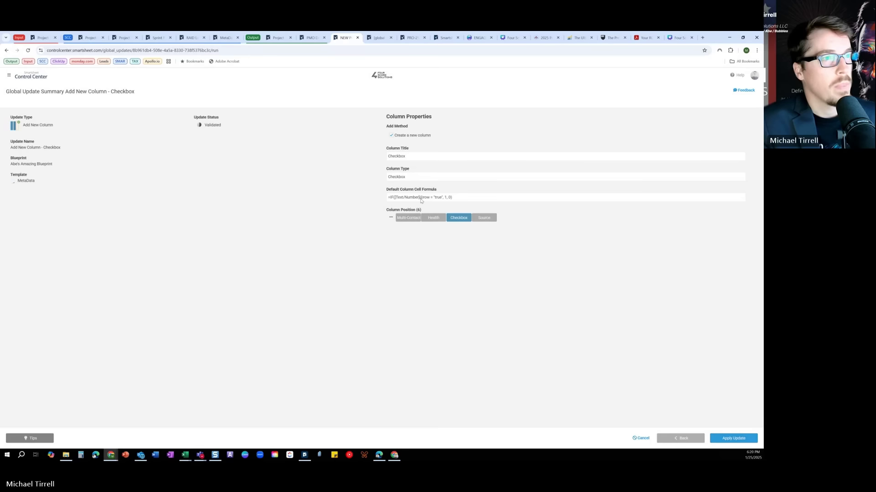
Apply the Checkbox column update permanently to the base project template and projects PRO-25-002 and PRO-25-003.
left_click(734, 439)
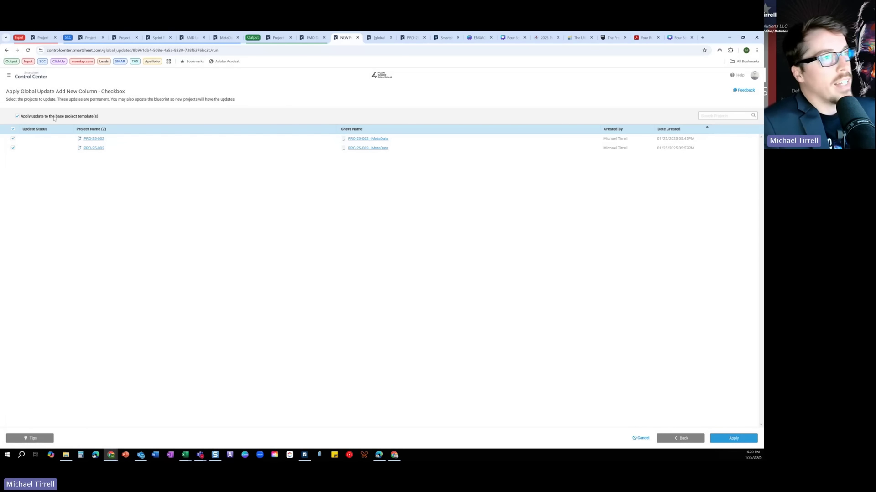
left_click(735, 438)
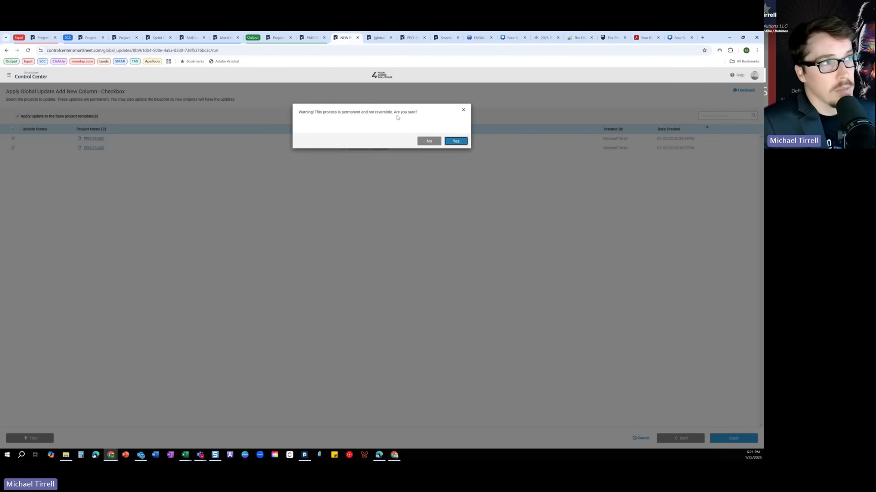
left_click(454, 146)
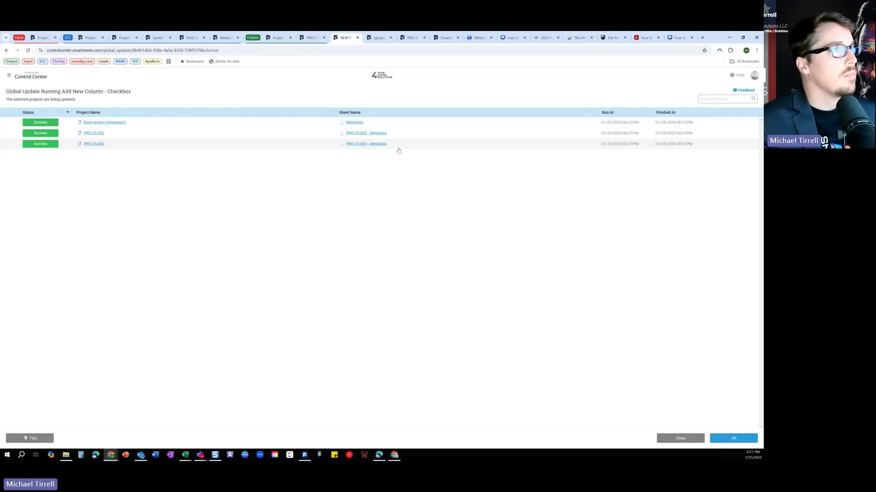
Open the PRO-25-003 project and its MetaData sheet in the 0- Admin folder under Sheets.
left_click(95, 144)
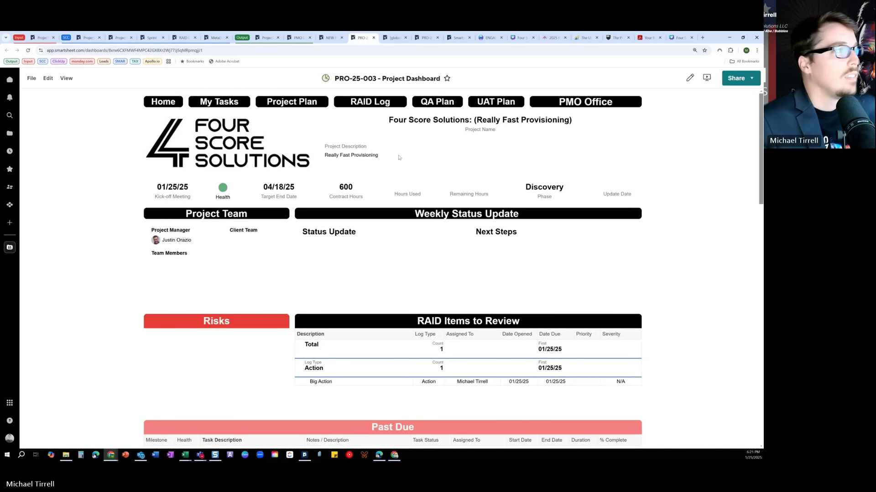
left_click(10, 247)
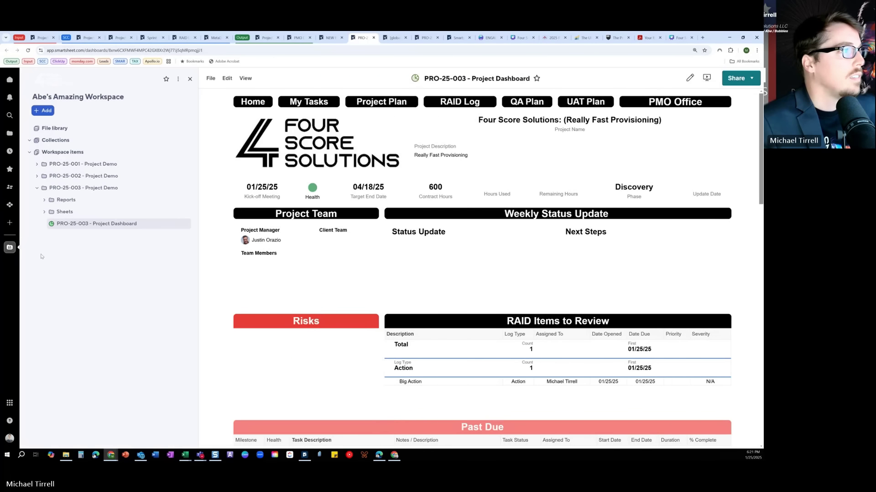
left_click(44, 212)
left_click(77, 225)
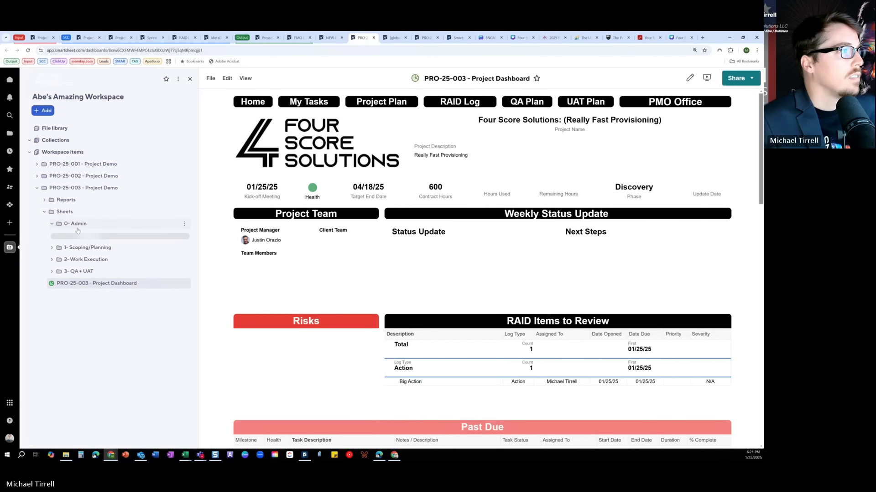
left_click(98, 247)
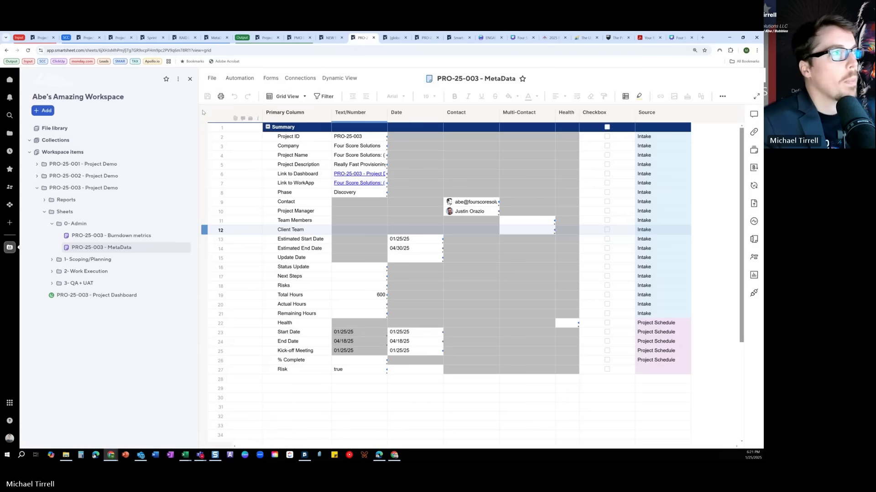
left_click(442, 370)
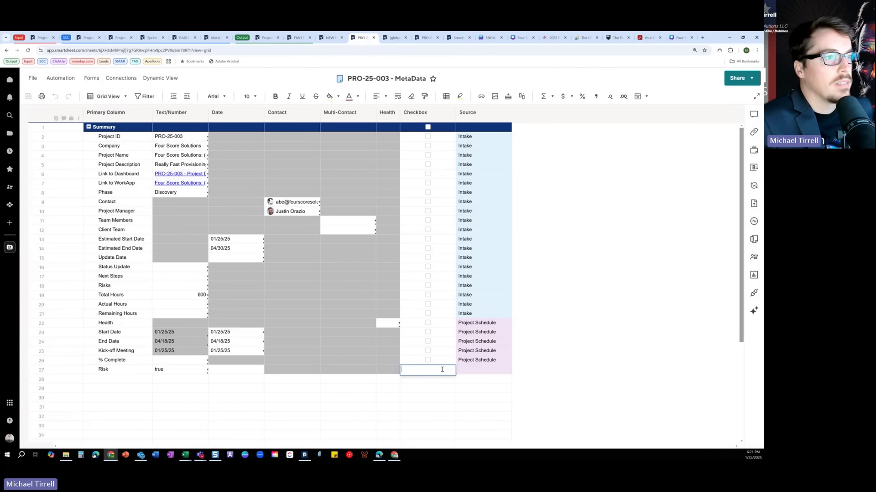
left_click(442, 117)
left_click_drag(456, 117, 432, 118)
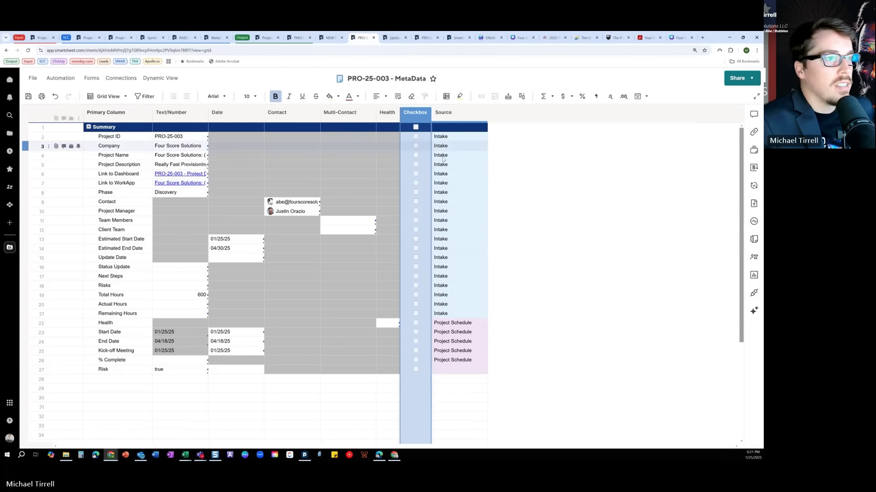
left_click(407, 371)
type("=IF([Text/Number]@row = \"true\", 1, 0)")
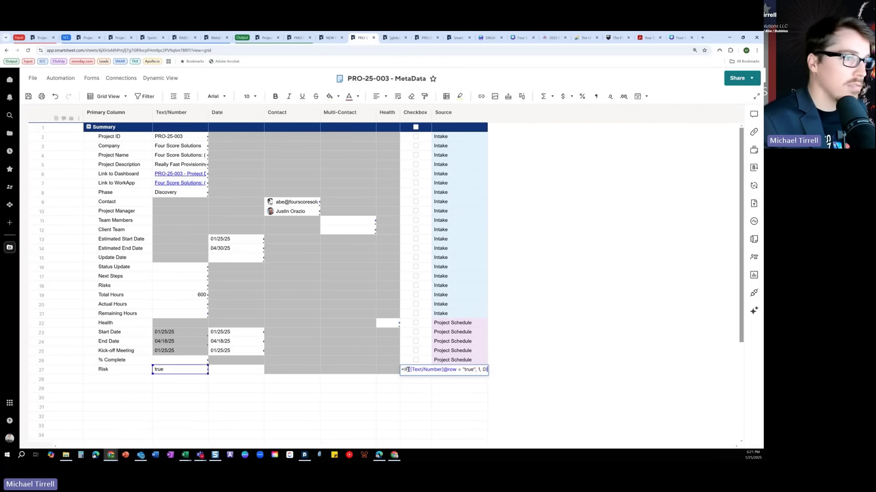
key("Return")
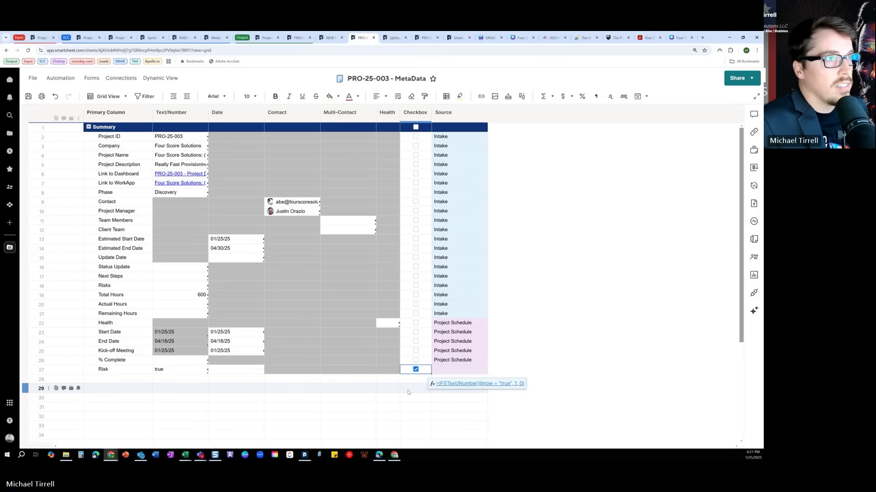
Change the Checkbox column's style to the red flag and save the MetaData sheet.
double_click(424, 119)
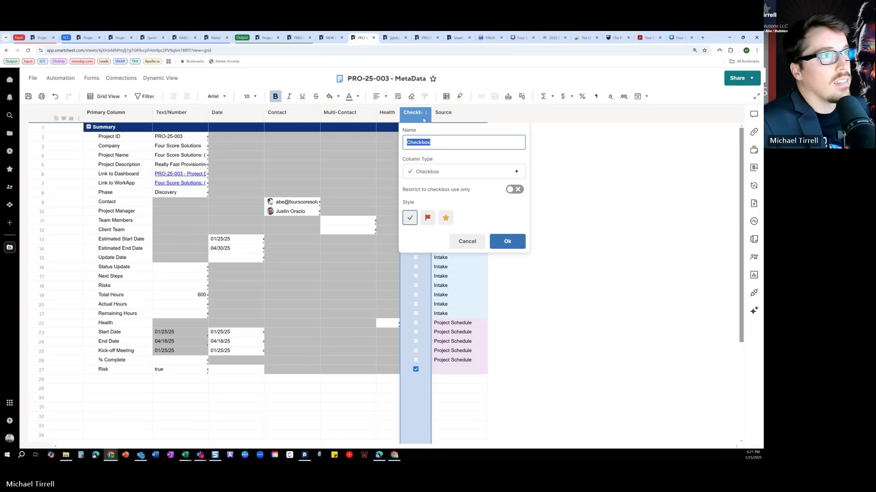
left_click(428, 218)
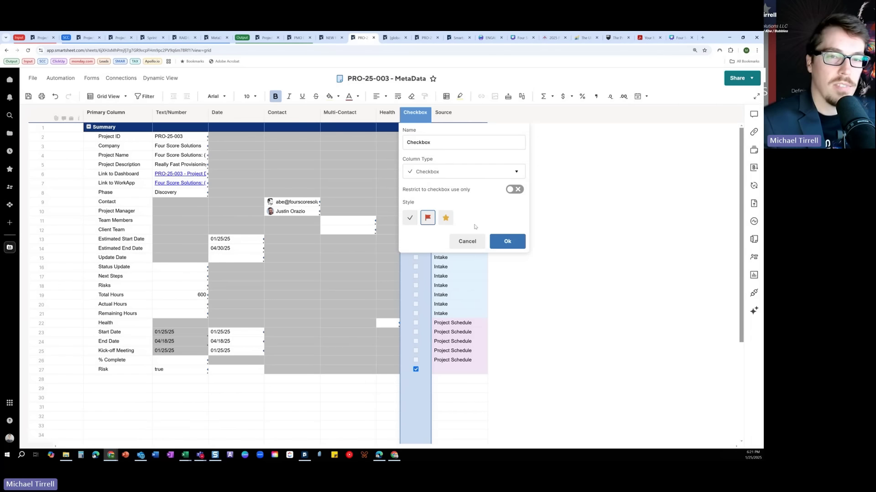
left_click(507, 241)
left_click(510, 241)
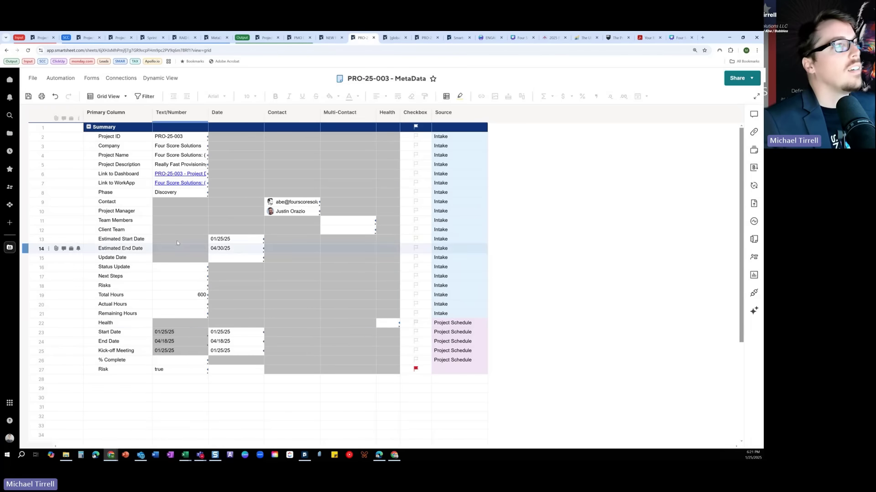
left_click(29, 96)
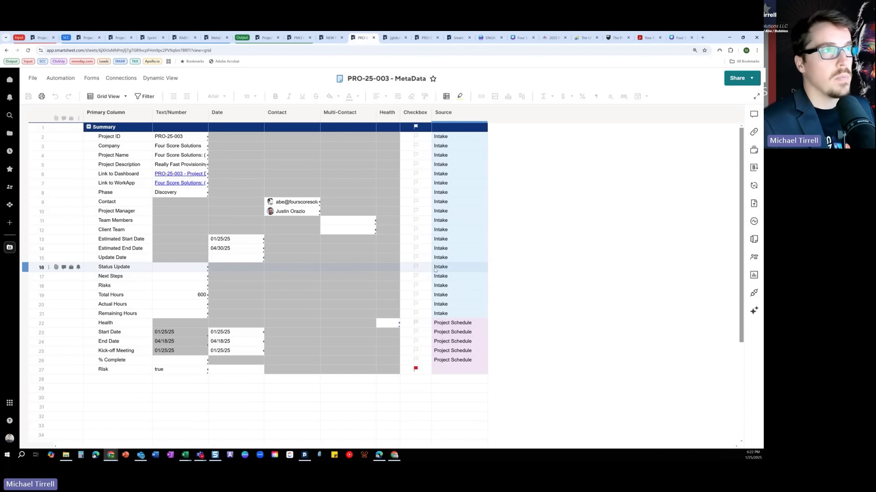
Return to Control Center, close the completed Checkbox column update, and start a new Find / Replace global update.
left_click(330, 38)
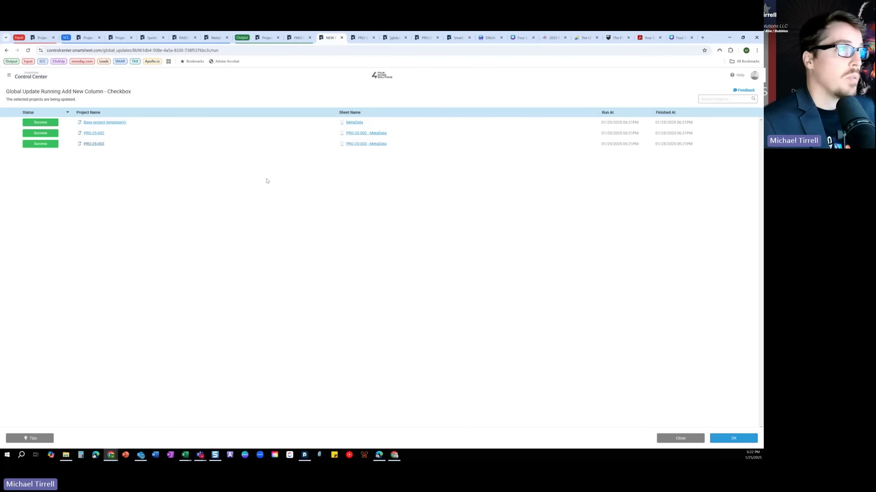
left_click(729, 441)
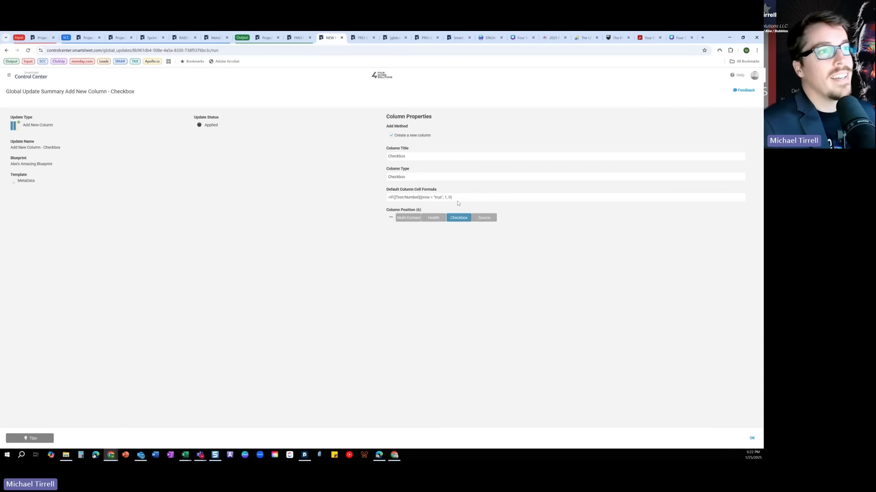
left_click(752, 439)
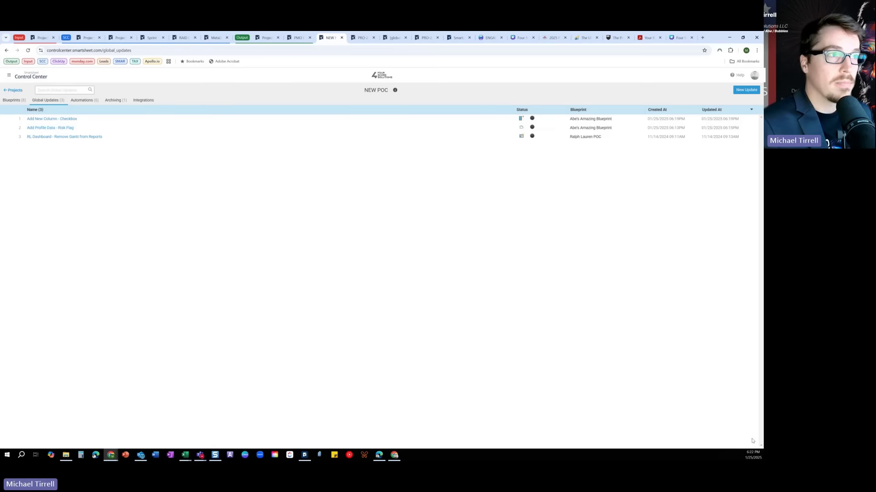
left_click(739, 91)
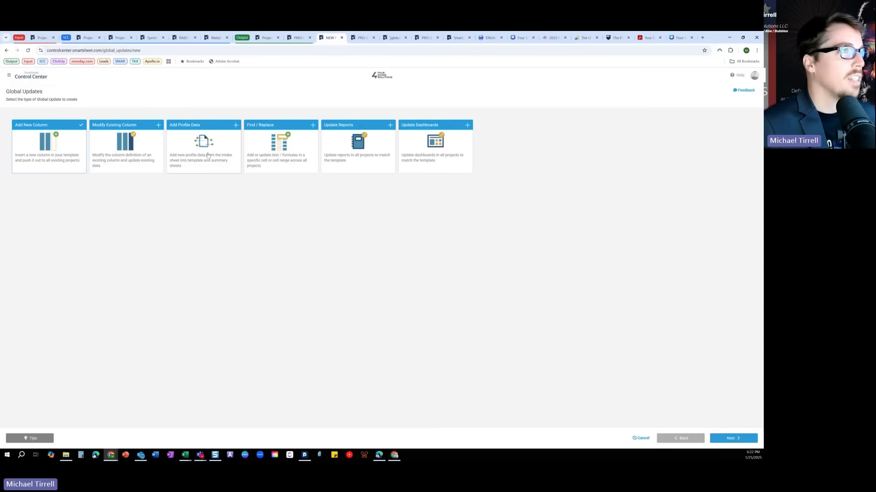
left_click(301, 150)
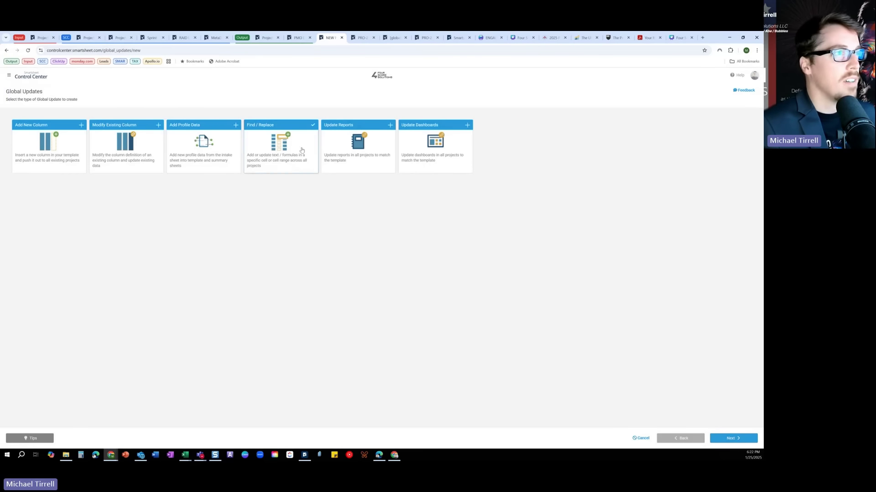
left_click(732, 438)
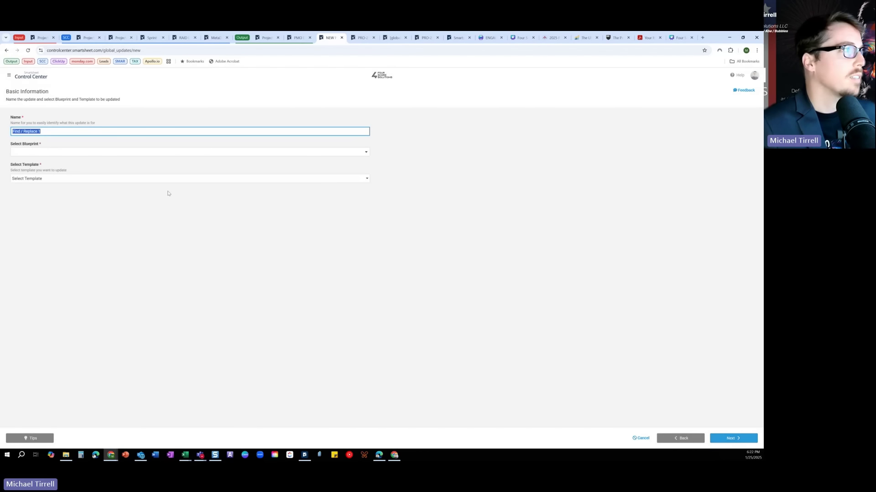
Name the update "Find / Replace - Risk Formula" and assign it Abe's Amazing Blueprint and the MetaData template.
left_click(49, 133)
key("BackSpace")
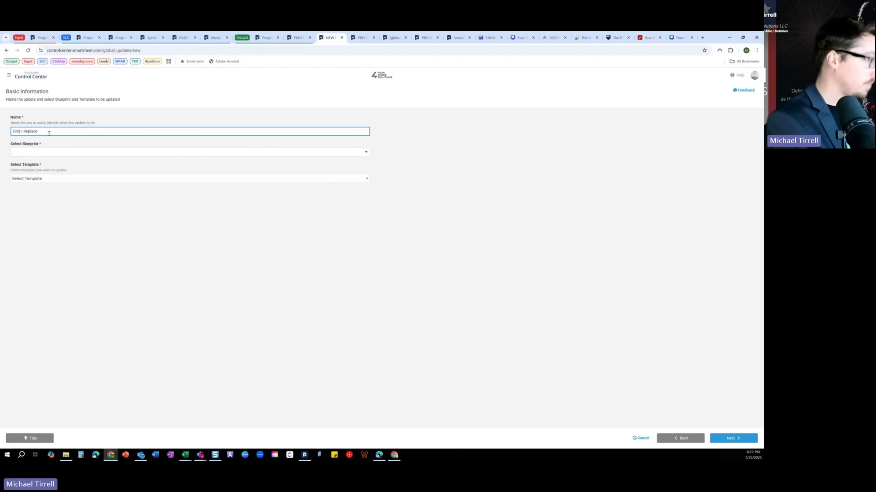
type("- Risk")
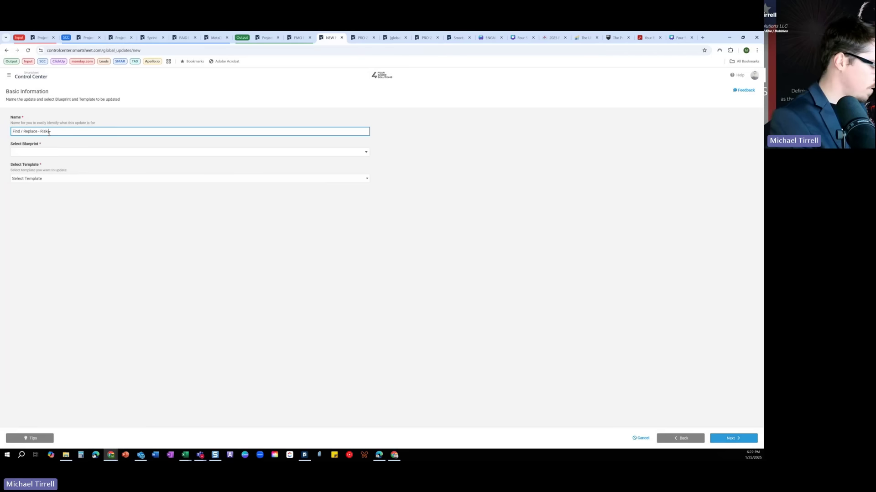
type(" Formula")
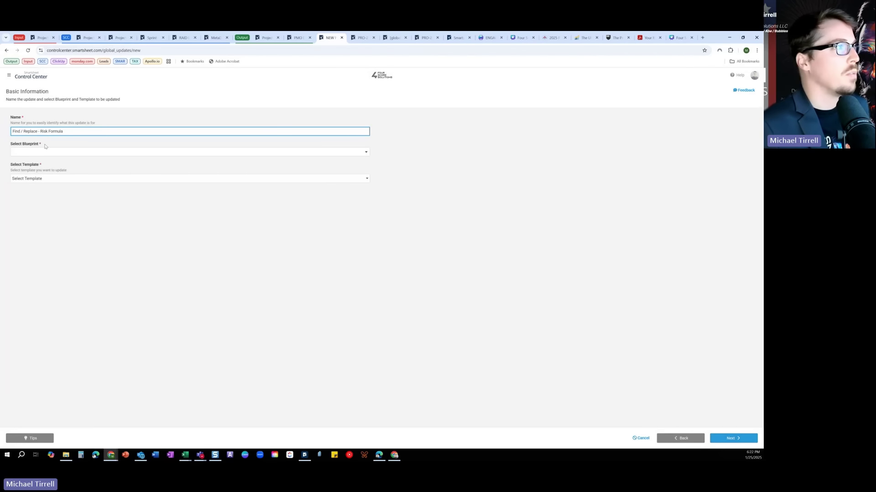
left_click(40, 153)
left_click(41, 217)
left_click(47, 178)
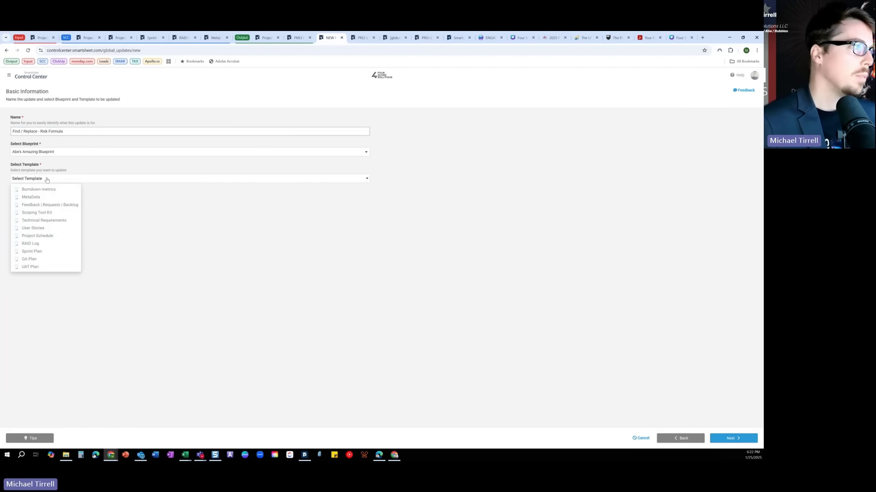
left_click(41, 197)
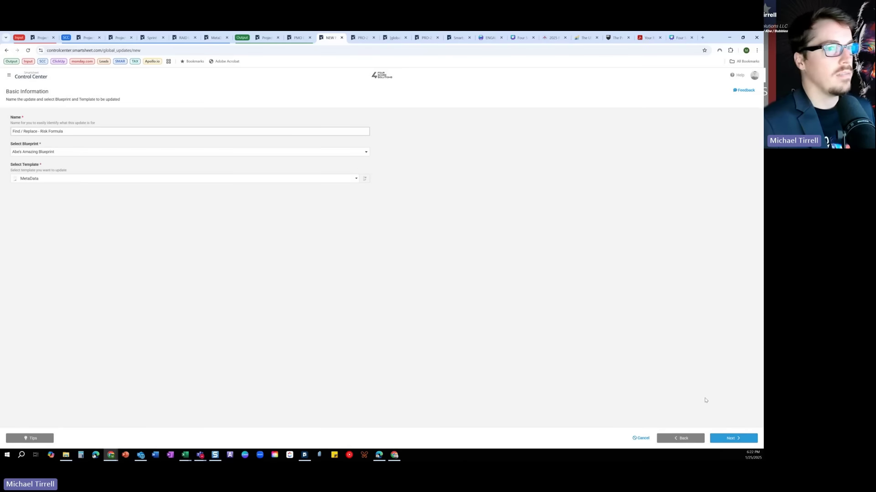
left_click(732, 439)
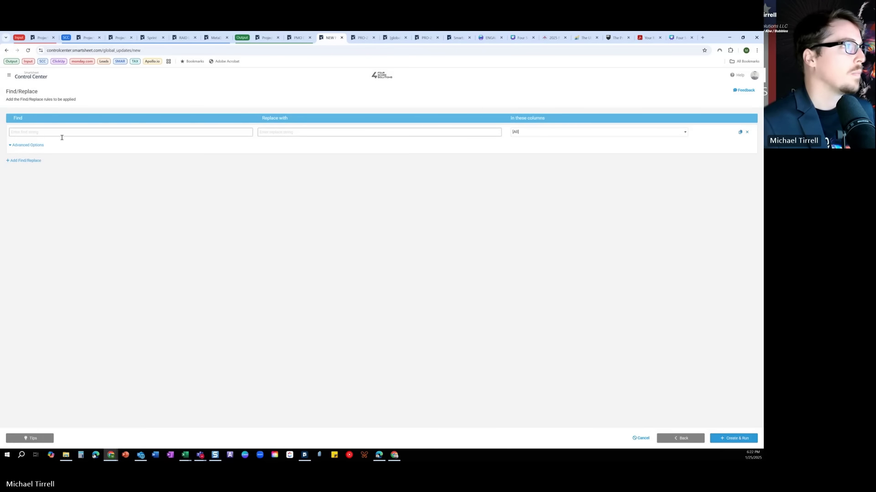
left_click(27, 145)
left_click(76, 132)
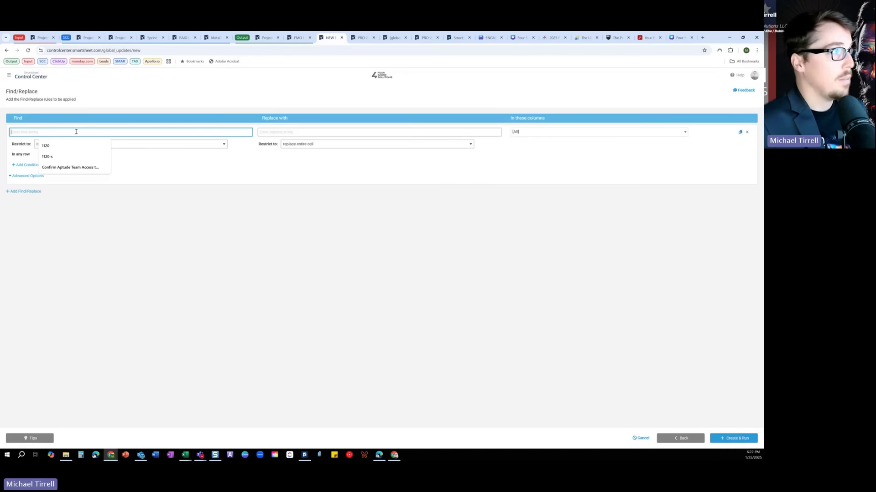
type("0")
left_click(97, 159)
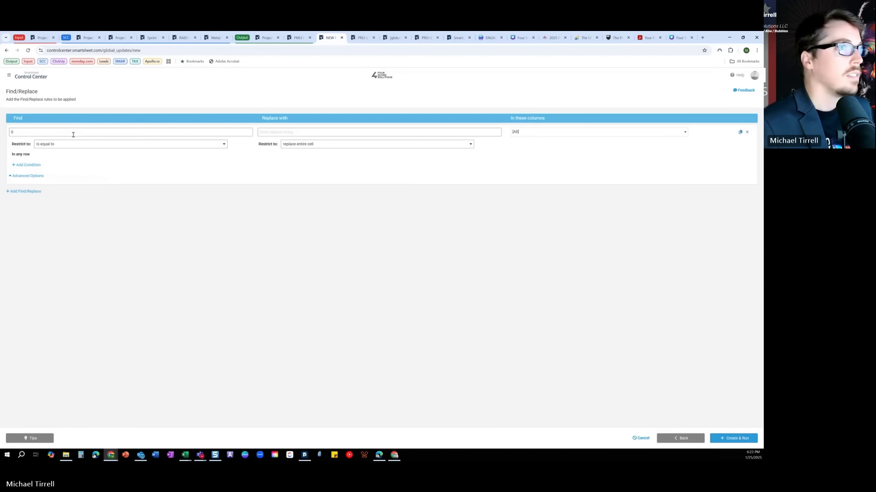
left_click(299, 132)
type("=IF([Text/Number]@row = \"true\", 1, 0)")
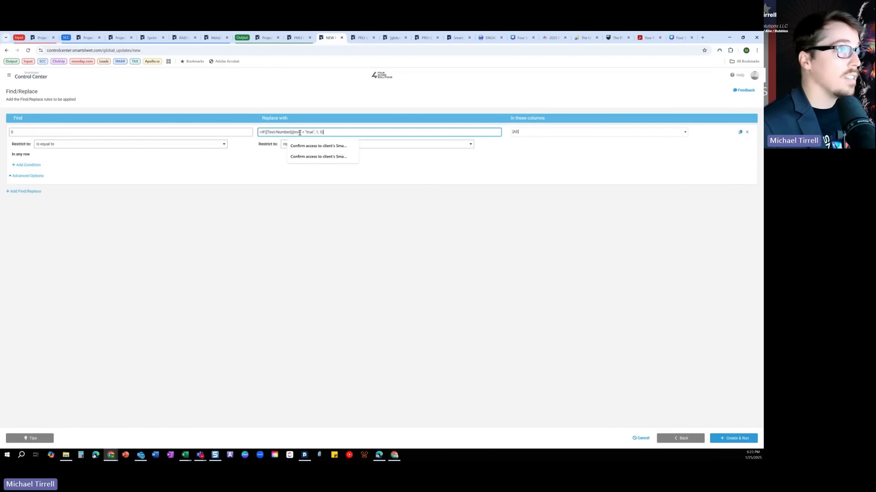
left_click(377, 169)
Limit the find/replace rule to the Checkbox column only.
left_click(568, 133)
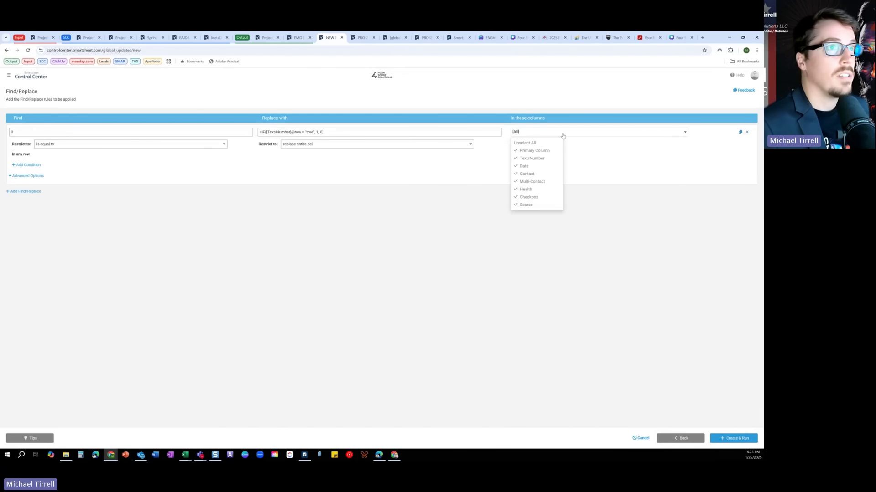
left_click(525, 143)
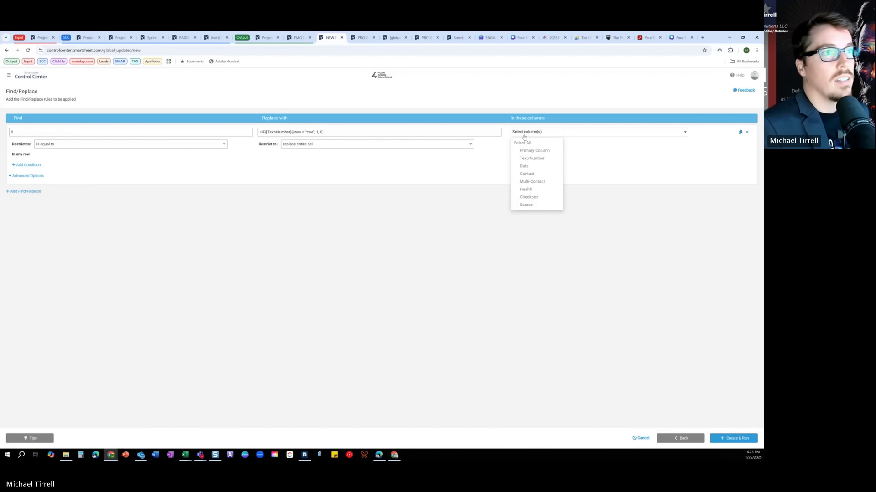
left_click(528, 197)
left_click(472, 178)
Restrict the find criterion of the Checkbox column rule to cells that are blank.
left_click(348, 144)
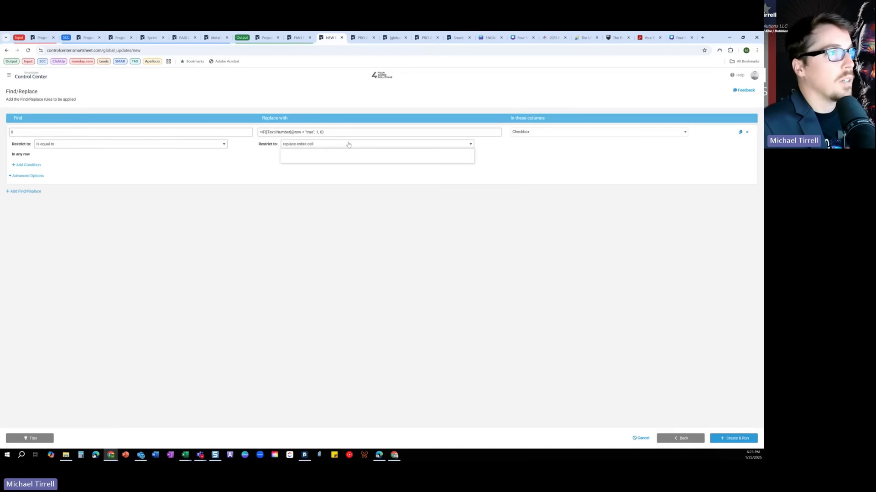
left_click(222, 145)
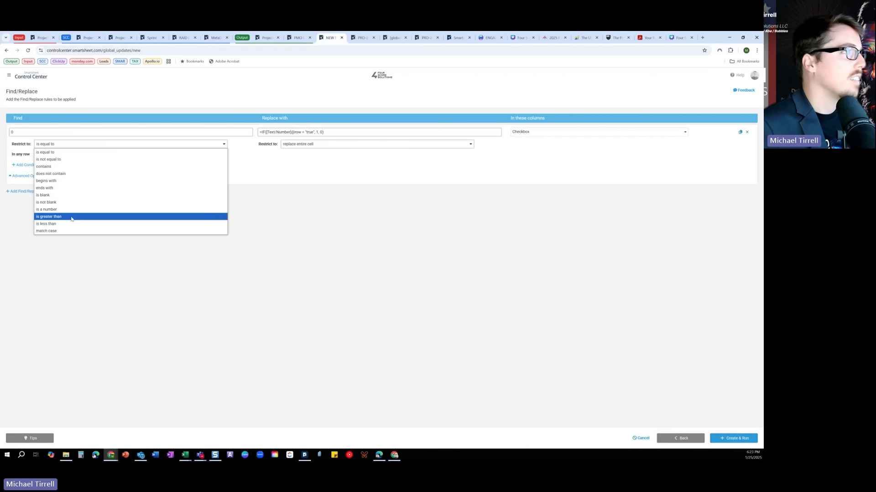
left_click(44, 195)
Add a condition limiting the find/replace rule to rows where [Row] is Profile Data.
left_click(26, 165)
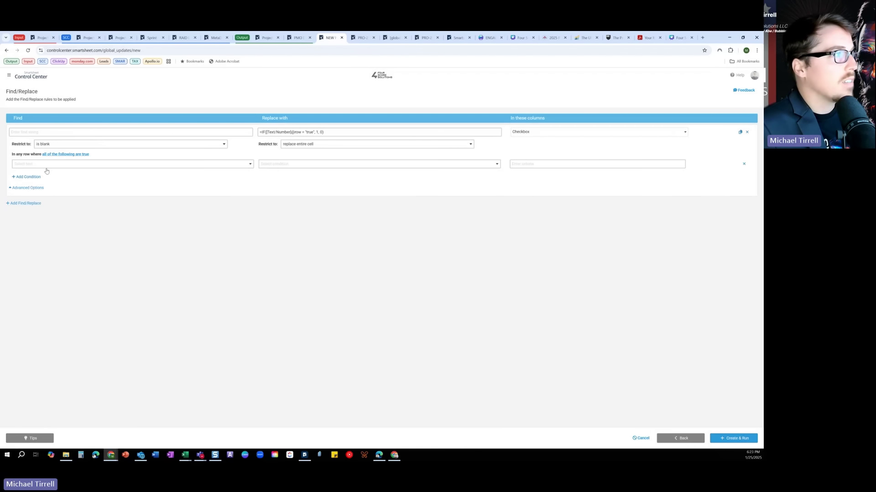
left_click(100, 164)
left_click(81, 179)
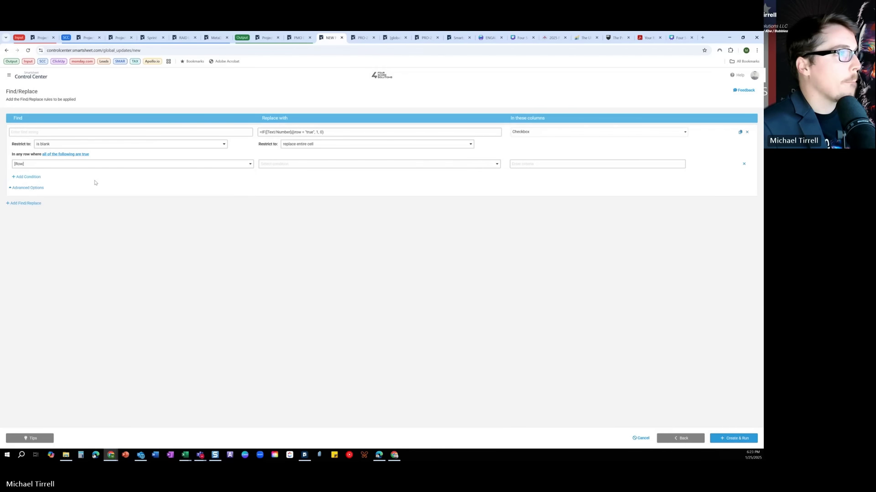
left_click(293, 166)
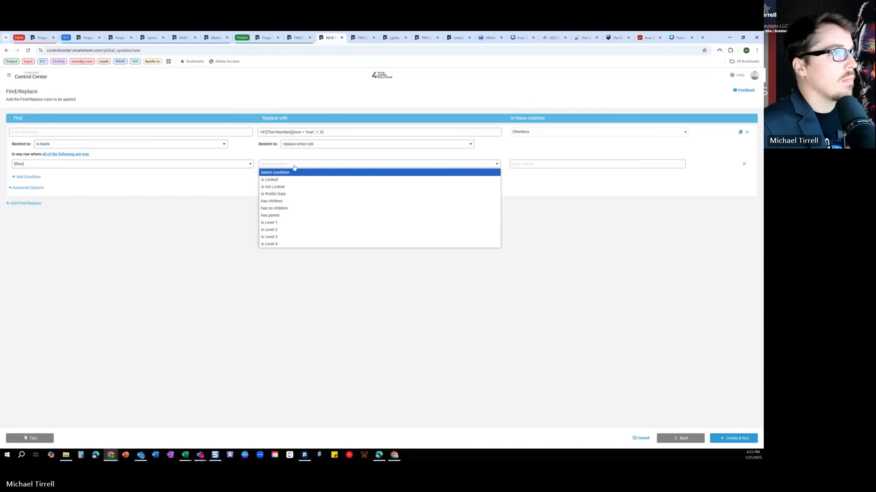
left_click(292, 193)
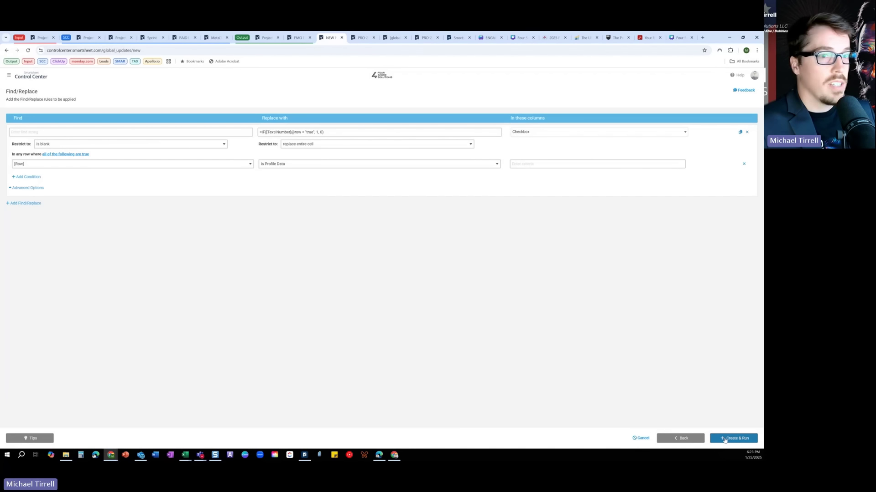
Create the Risk Formula update, test it on project PRO-25-003, and open the test copy of its MetaData sheet.
left_click(724, 440)
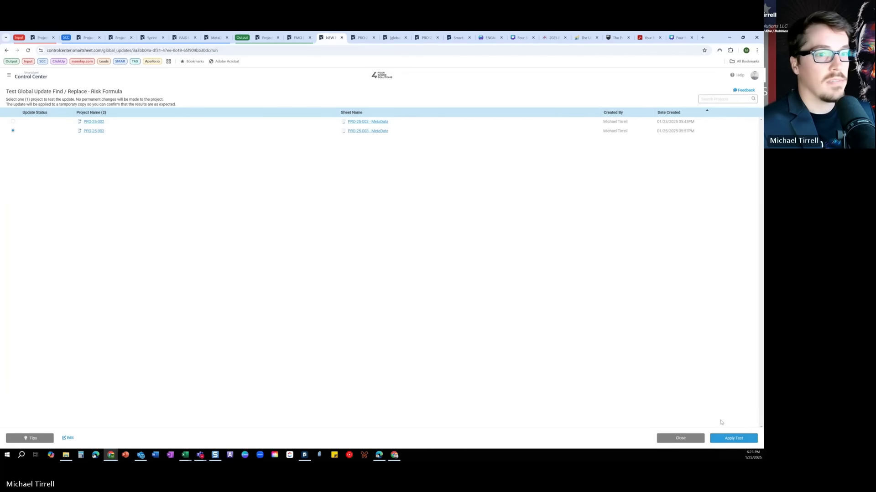
left_click(731, 438)
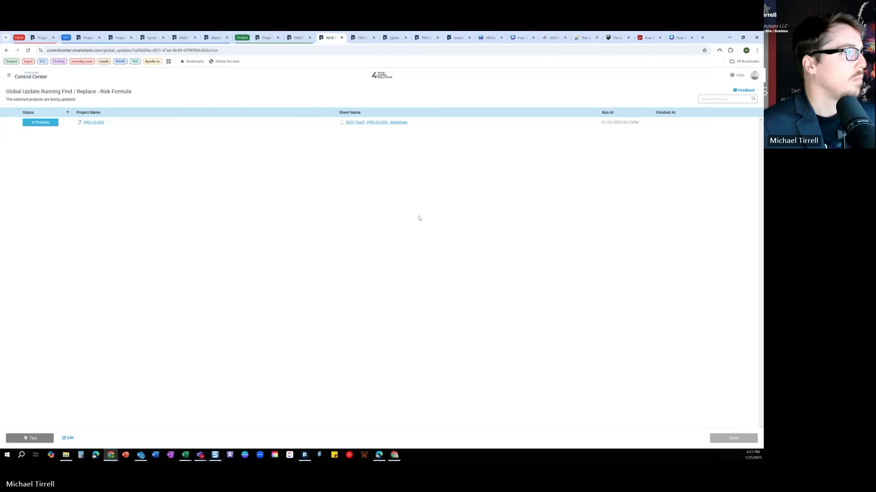
left_click(385, 163)
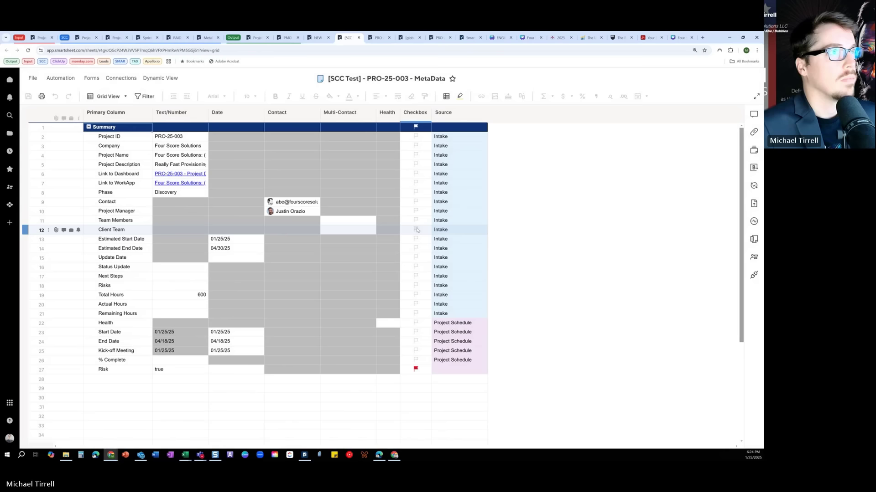
left_click(418, 250)
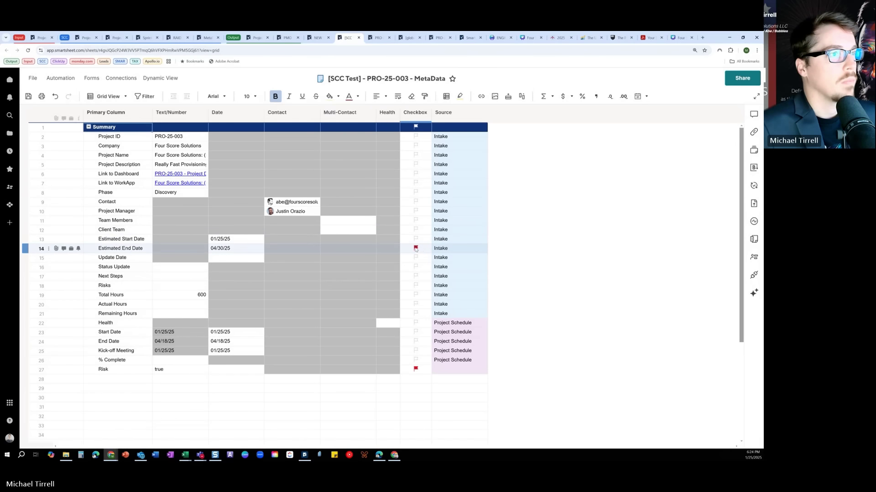
left_click(416, 250)
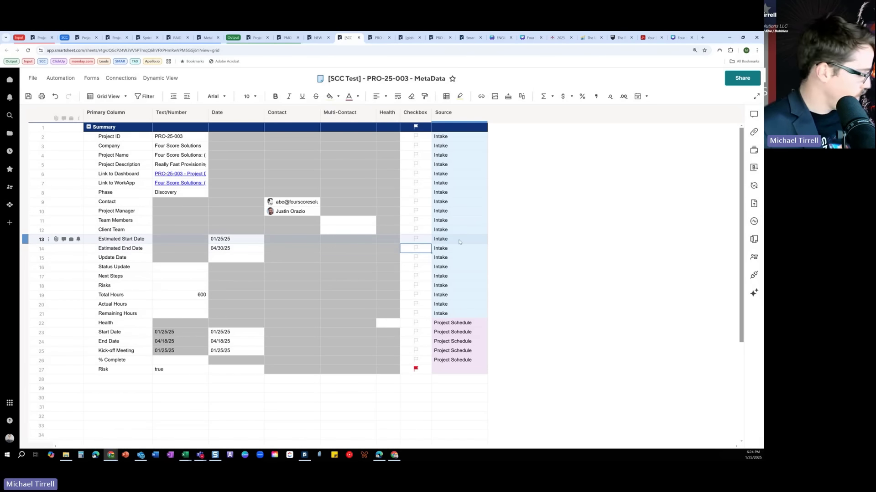
key("ctrl+z")
Compare the Checkbox column cells for the Risk formula between the test copy and the live PRO-25-003 MetaData sheet.
left_click(426, 241)
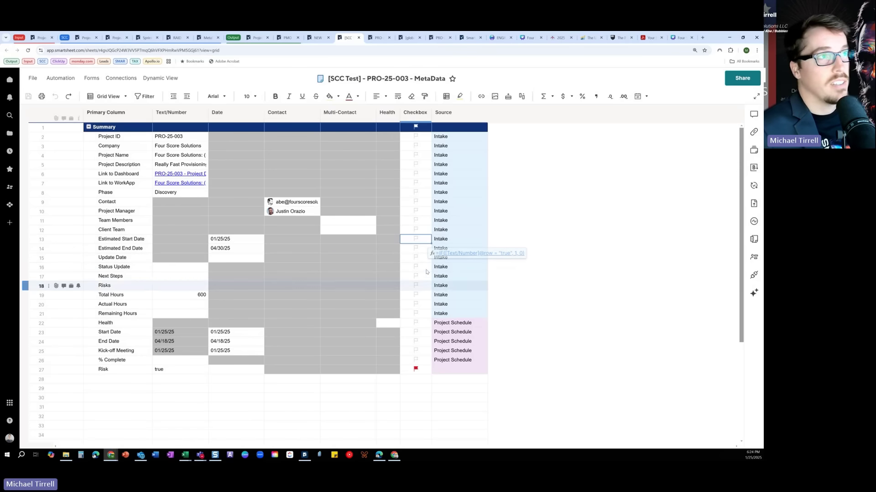
left_click(425, 371)
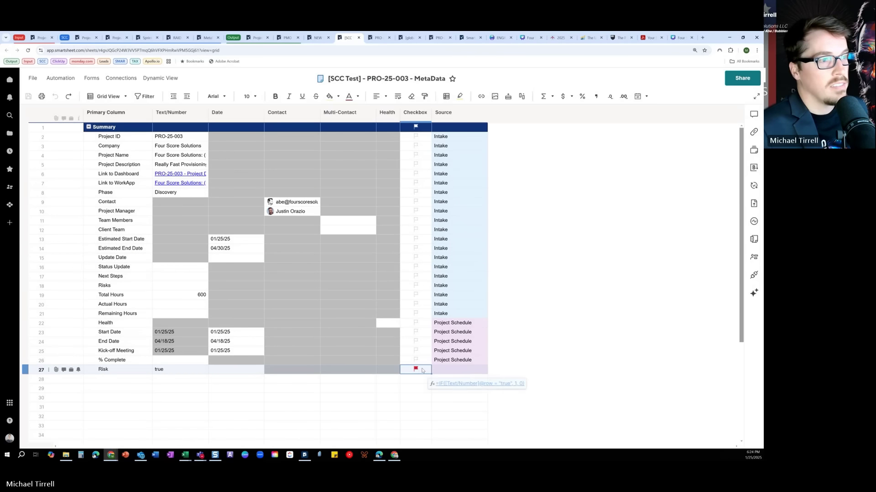
left_click(427, 138)
key("ctrl+Tab")
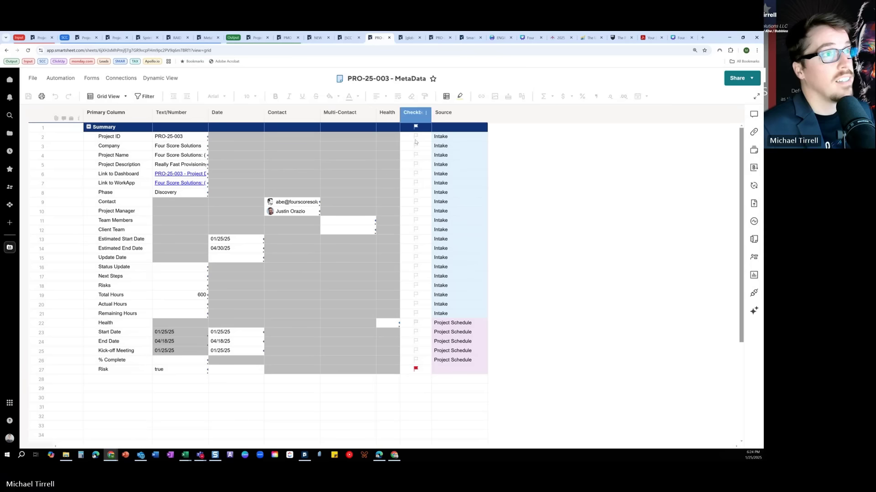
left_click(425, 182)
left_click(418, 324)
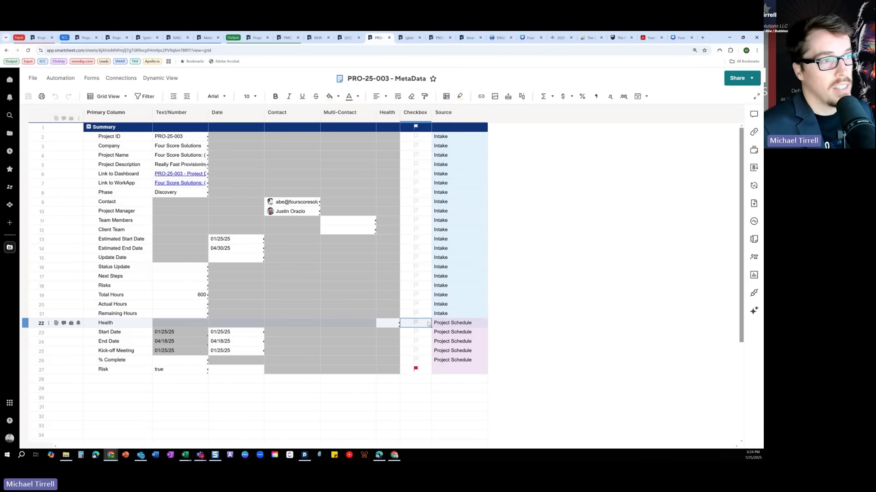
key("ctrl+shift+Tab")
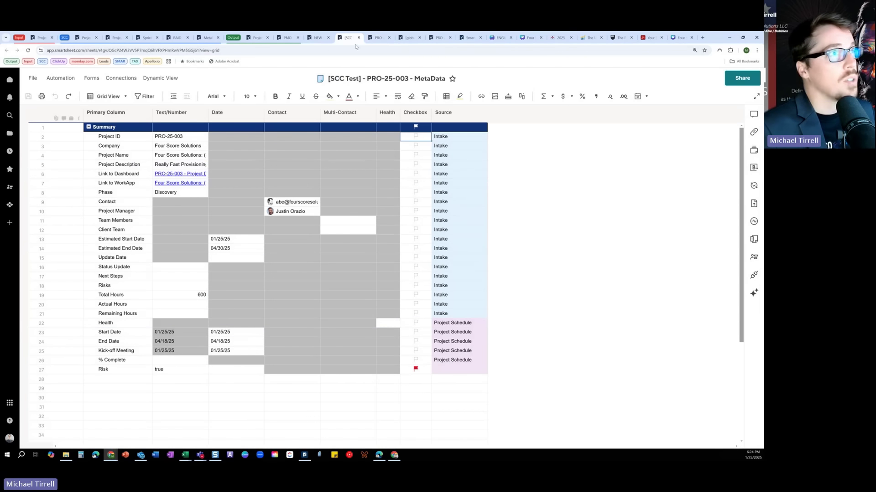
left_click(425, 176)
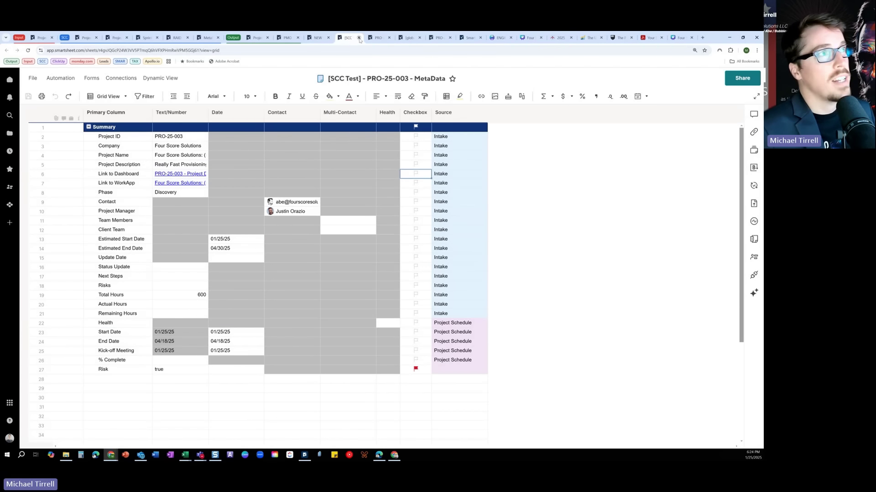
Close the test sheet and apply the Risk Formula update to the base project template, PRO-25-002 and PRO-25-003.
left_click(358, 38)
left_click(318, 39)
left_click(731, 439)
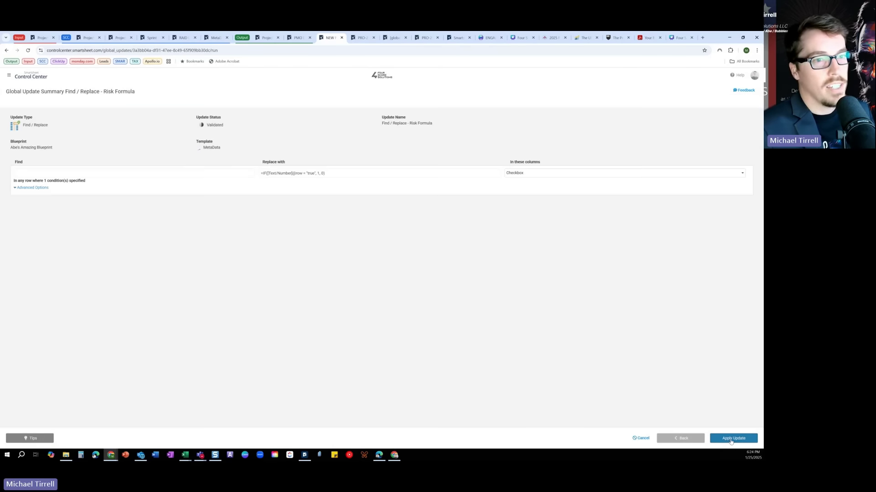
left_click(730, 439)
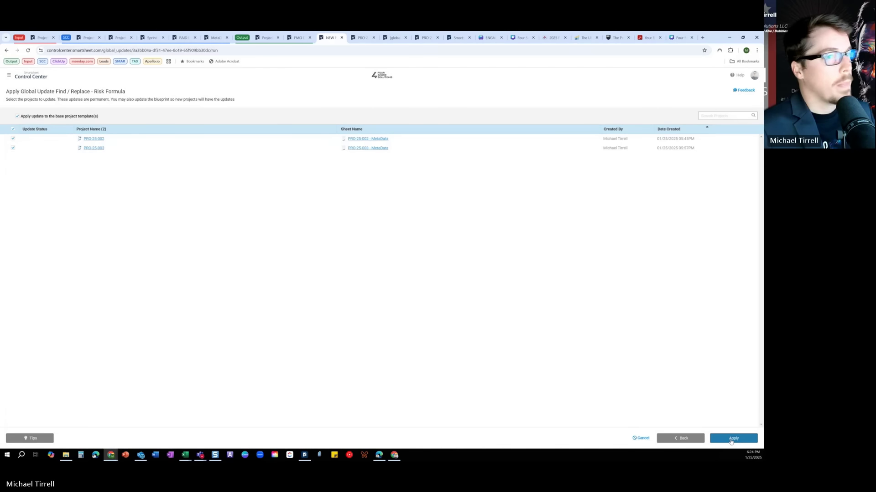
left_click(731, 439)
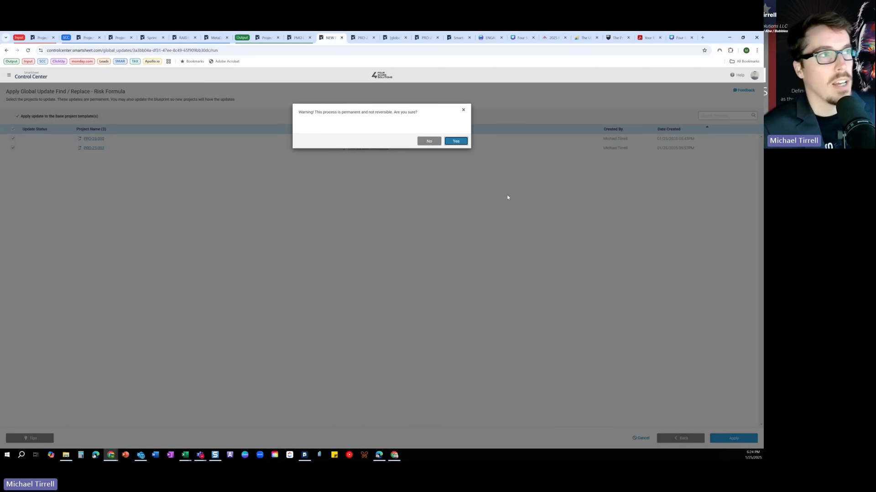
left_click(456, 142)
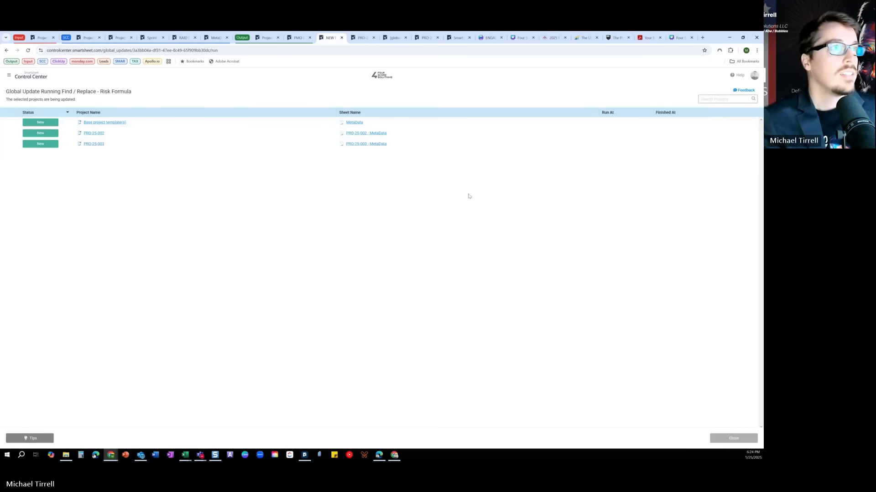
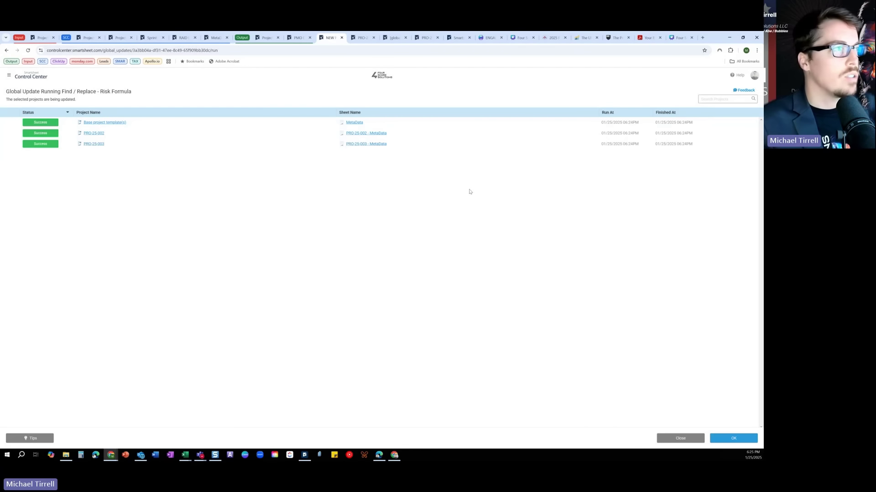
Close the completed Risk Formula update and start a new Update Dashboards global update.
left_click(734, 439)
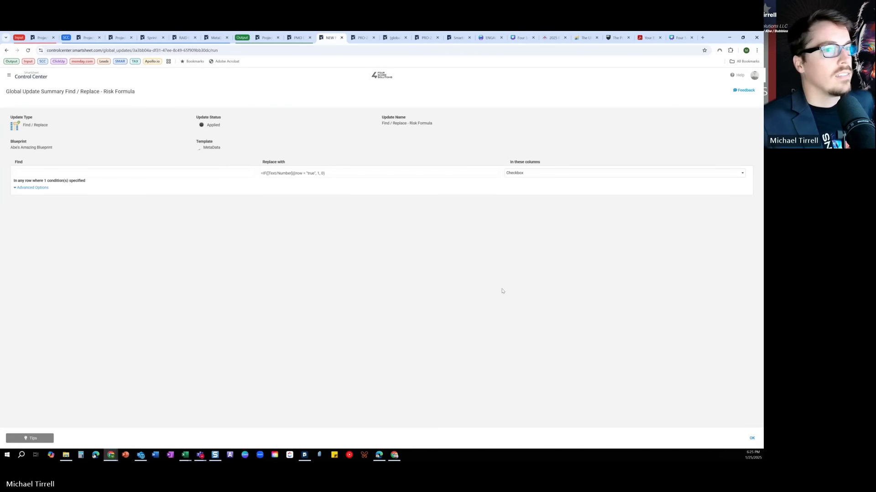
left_click(752, 438)
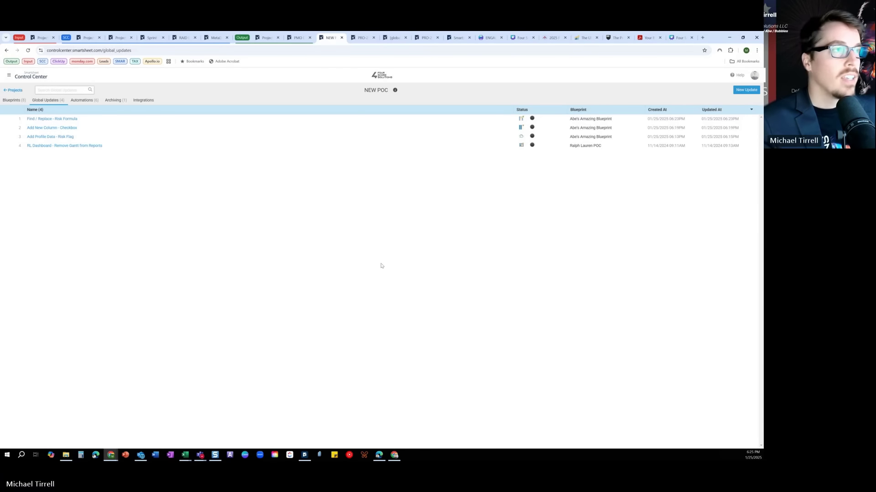
left_click(746, 90)
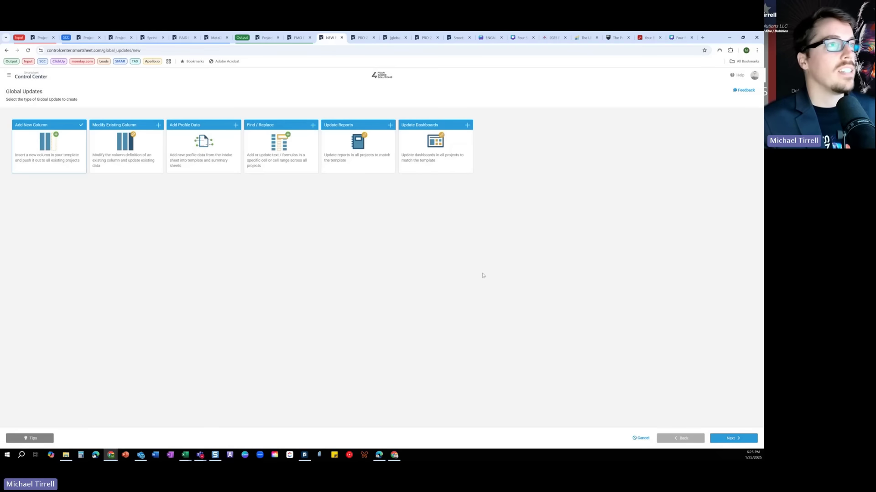
left_click(437, 160)
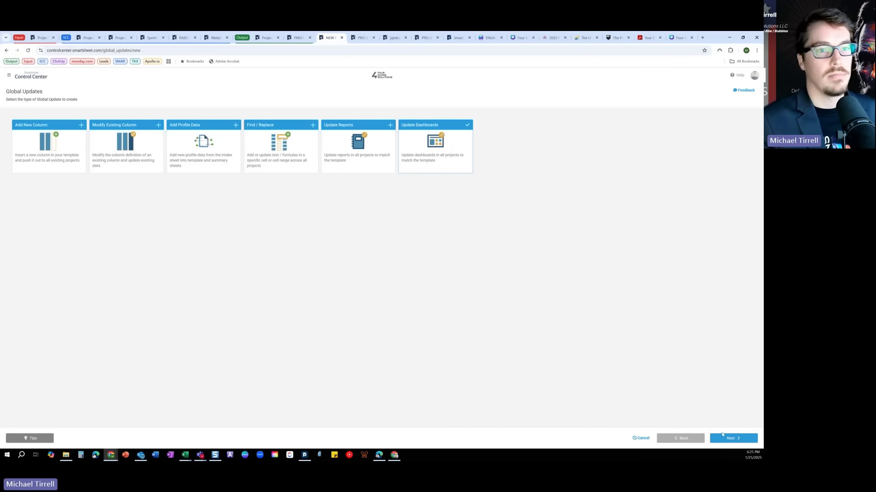
left_click(722, 437)
Name the update "Update Dashboards - Risk", assign it Abe's Amazing Blueprint and the Project Dashboard template, and create it.
left_click(66, 133)
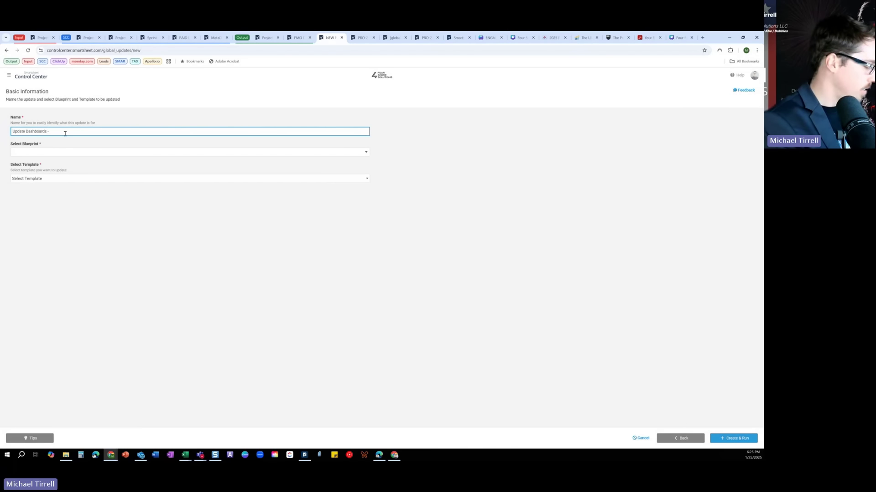
type("- Risk")
left_click(66, 152)
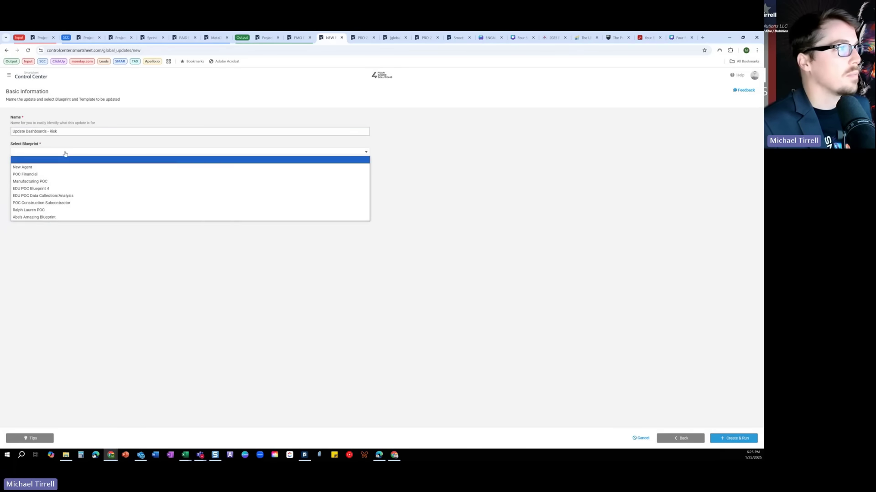
left_click(45, 215)
left_click(43, 181)
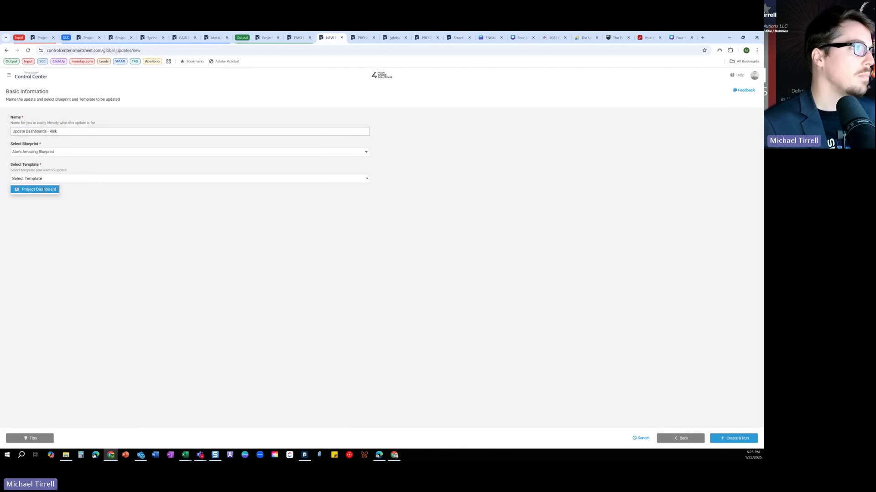
left_click(39, 190)
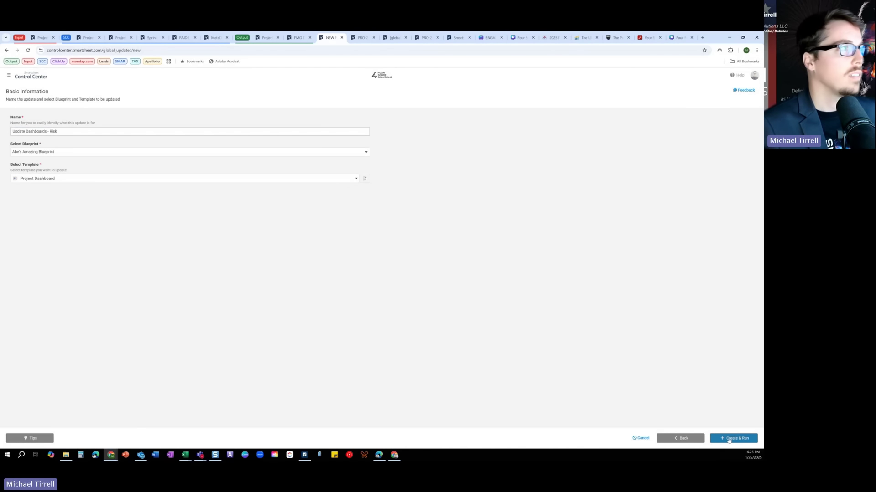
left_click(728, 439)
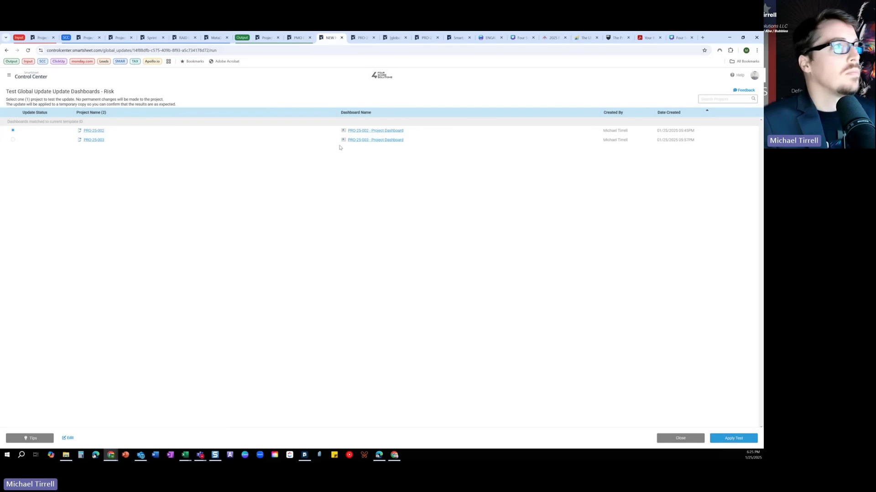
Open the template Project Dashboard, refresh it to load the latest changes, and put it in edit mode.
left_click(89, 38)
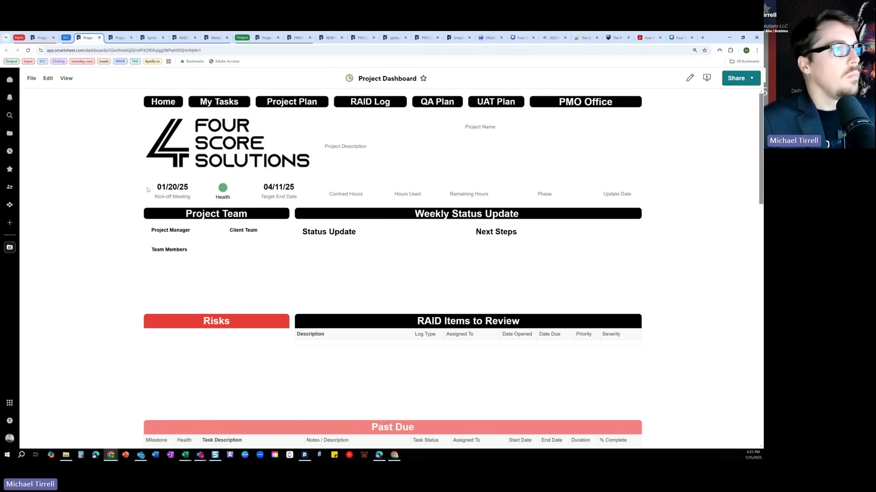
left_click(49, 78)
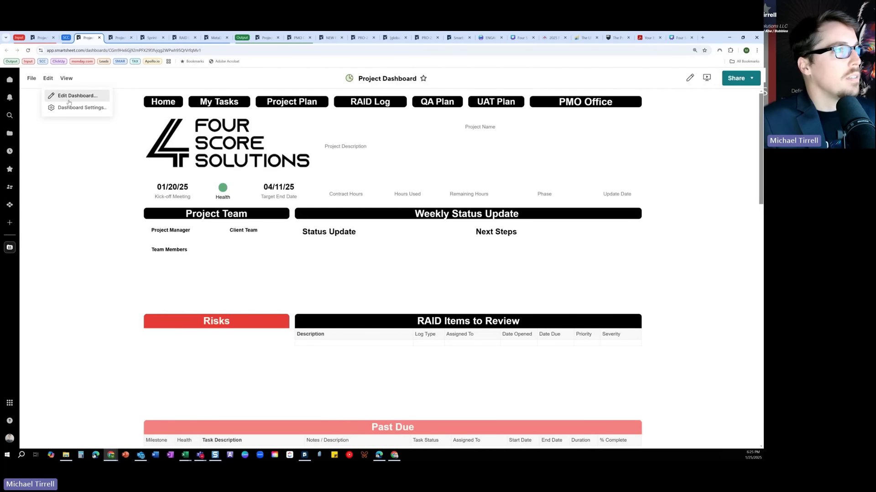
left_click(64, 96)
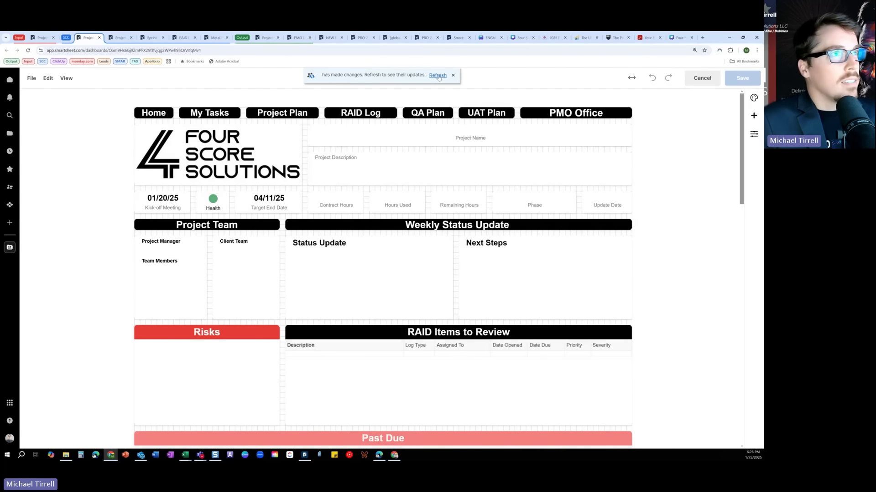
left_click(437, 72)
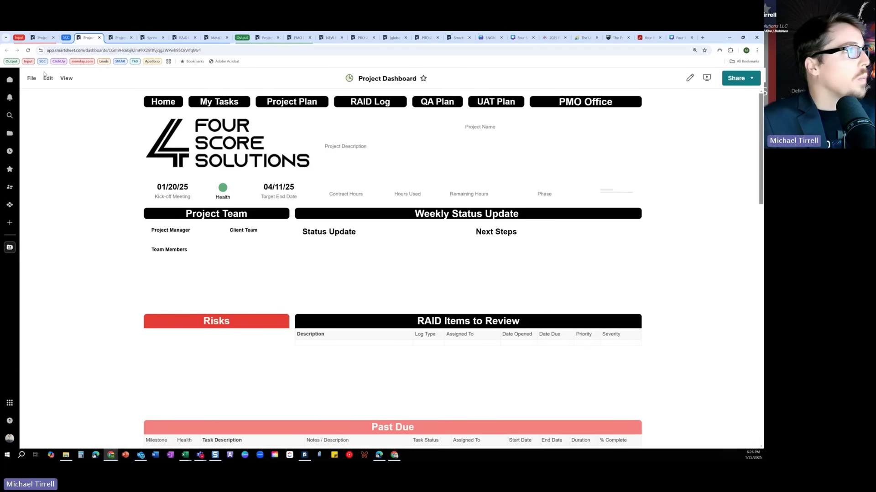
left_click(46, 80)
left_click(76, 95)
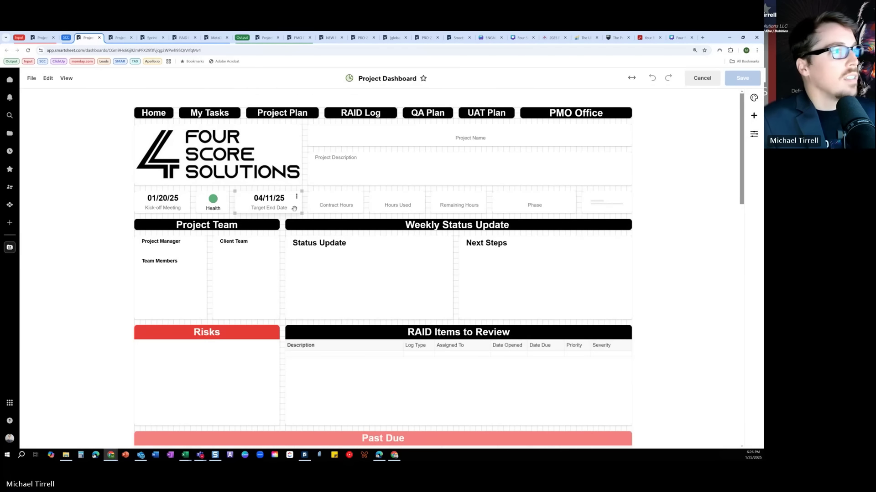
Narrow the Target End Date and Kick-off Meeting widgets to free up space in the metric row.
left_click(236, 214)
left_click_drag(236, 214, 261, 213)
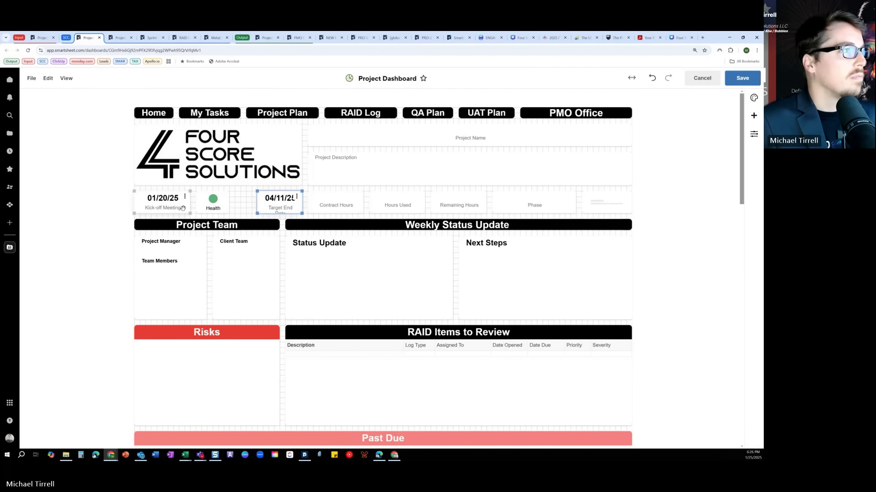
mouse_move(187, 211)
left_mouse_down()
mouse_move(172, 214)
mouse_move(203, 207)
left_mouse_up()
Duplicate the Health widget into the gap before Target End Date, narrowing Target End Date further so the copy fits.
left_click(212, 196)
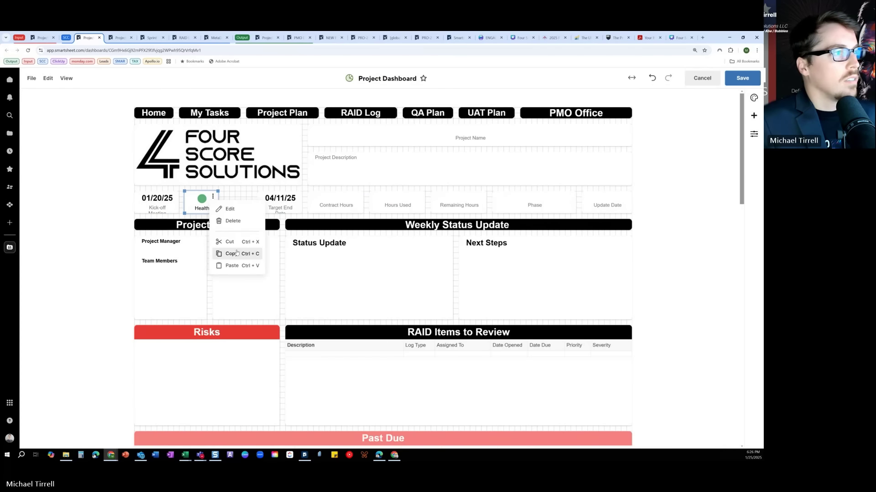
left_click(236, 253)
right_click(228, 196)
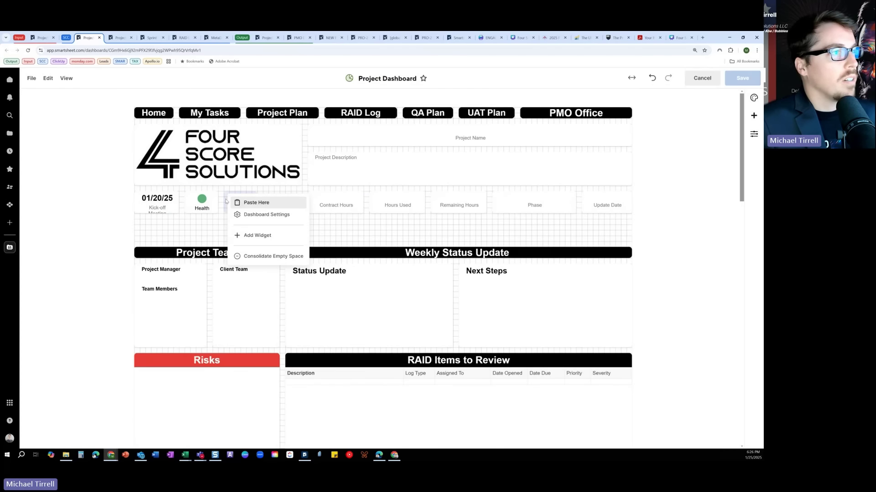
left_click(109, 232)
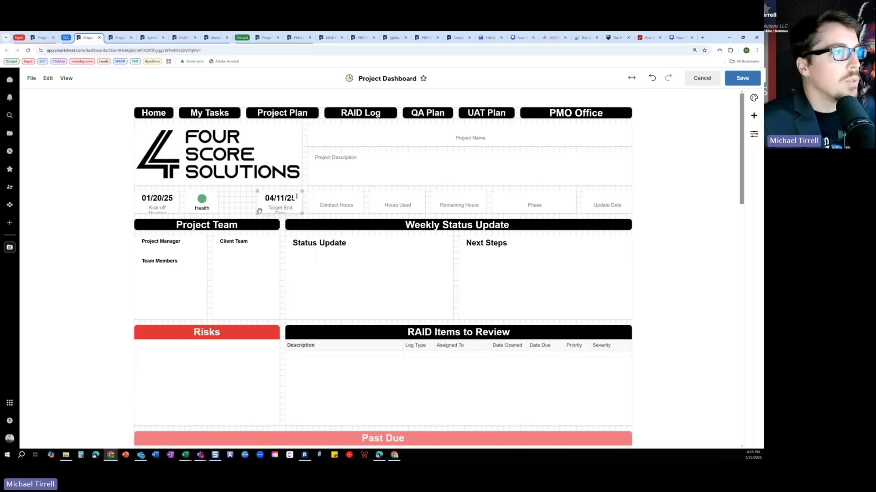
left_click_drag(258, 213, 264, 213)
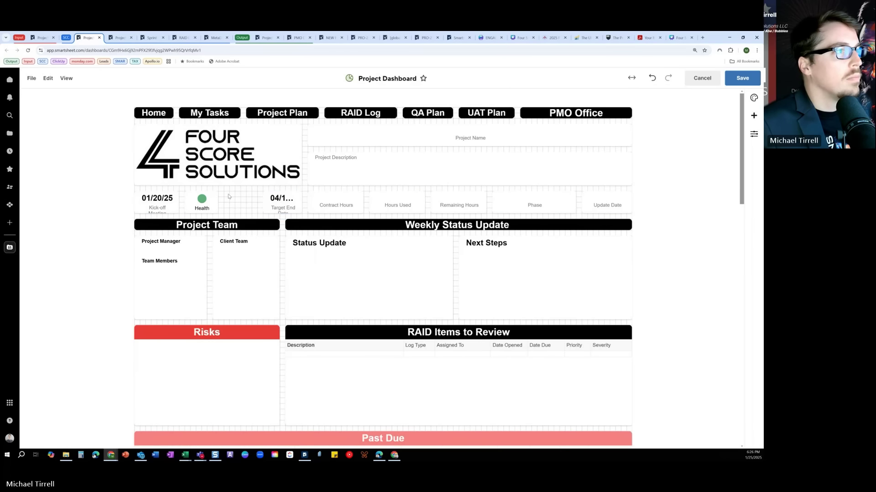
right_click(226, 196)
left_click(246, 201)
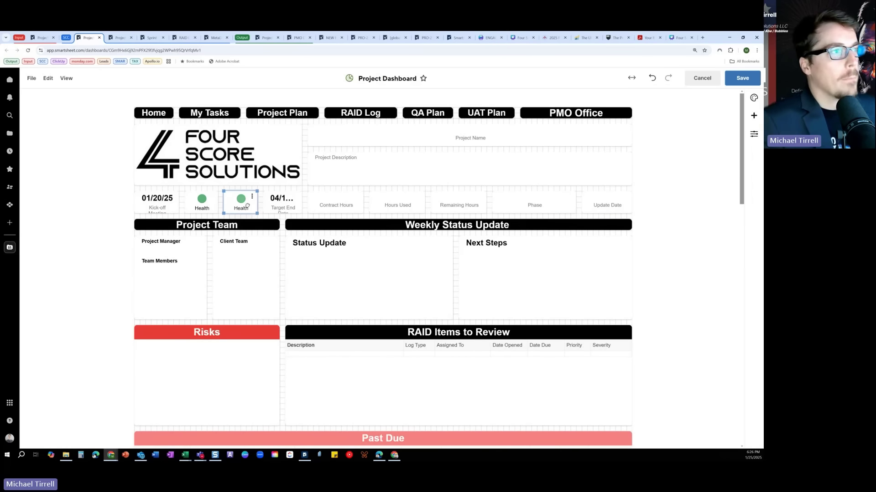
Try to switch the duplicated Health widget's data source to the Project Demo MetaData sheet's Risk row.
double_click(252, 210)
left_click(722, 153)
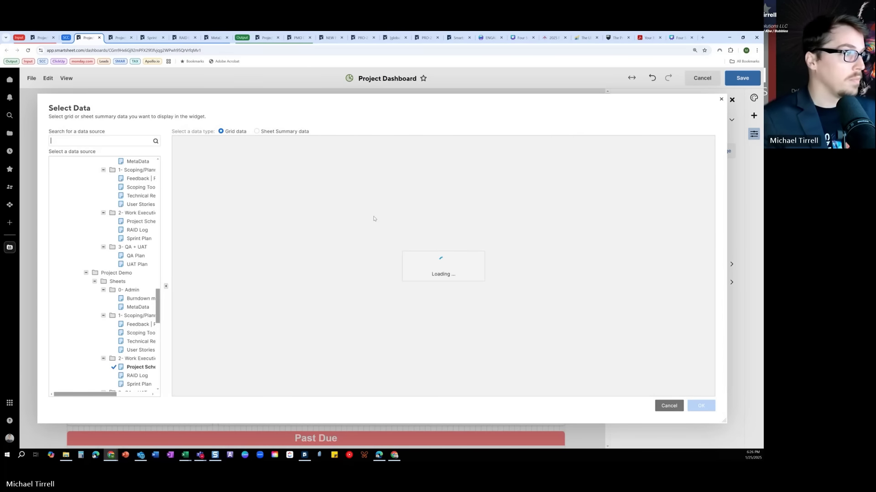
left_click(138, 308)
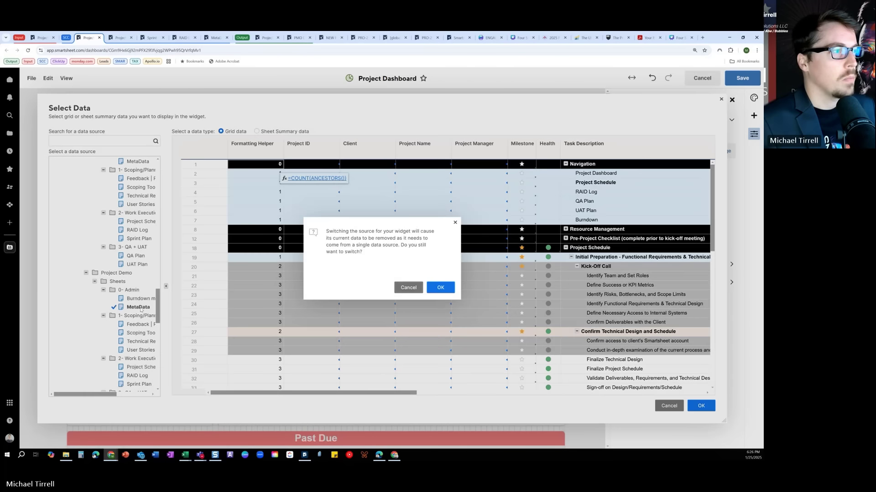
left_click(440, 287)
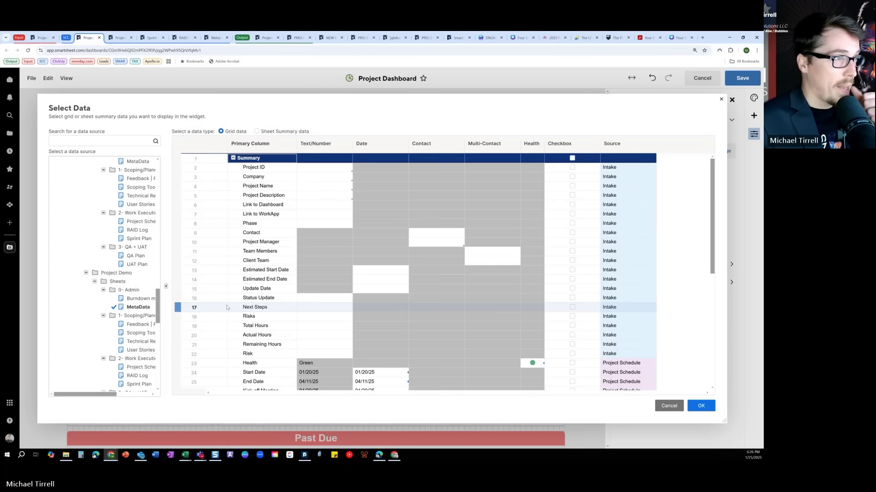
scroll(597, 340, "down", 1)
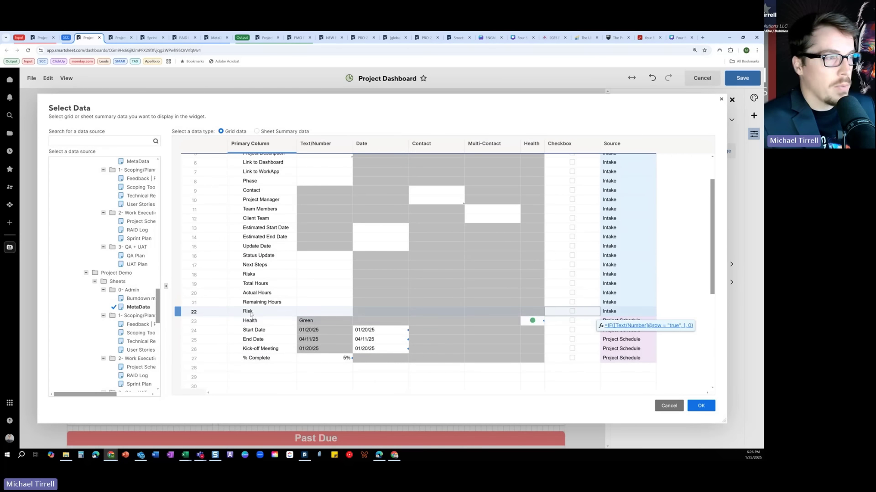
left_click(701, 406)
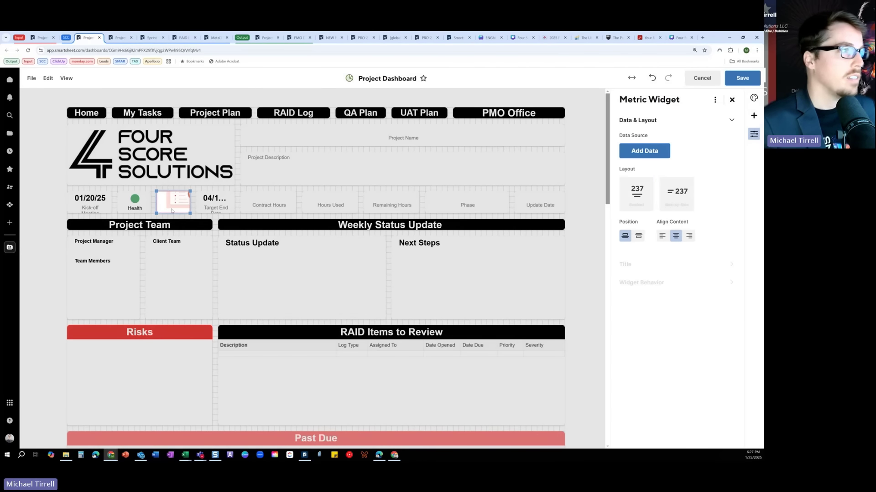
Start adding data to the emptied widget and browse to Project Files > SCC Templates in the 6- Project Management workspace.
left_click(644, 151)
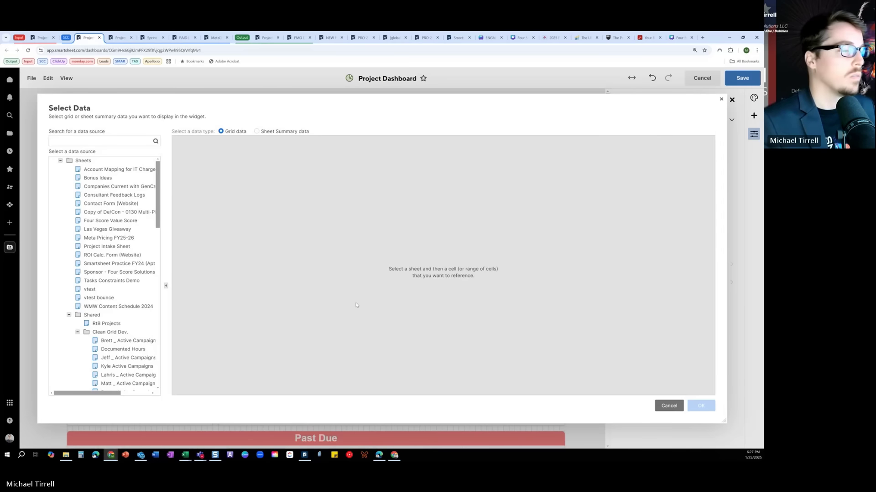
left_click(61, 161)
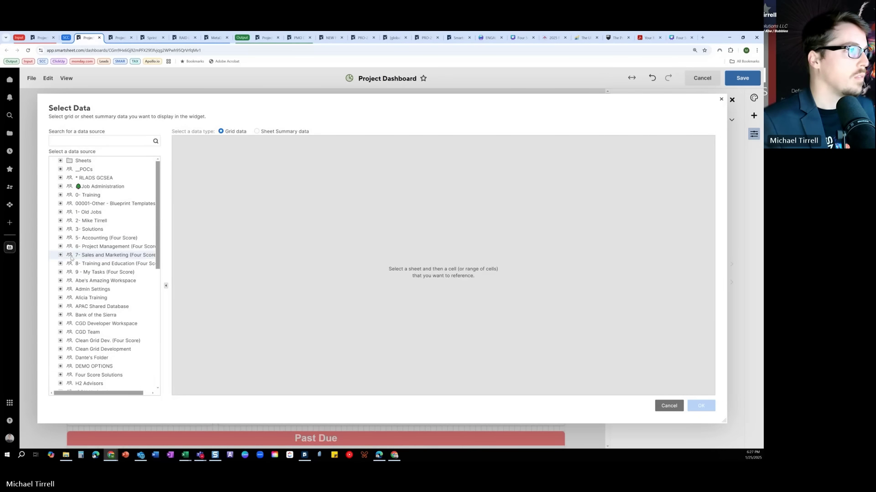
left_click(61, 246)
left_click(69, 263)
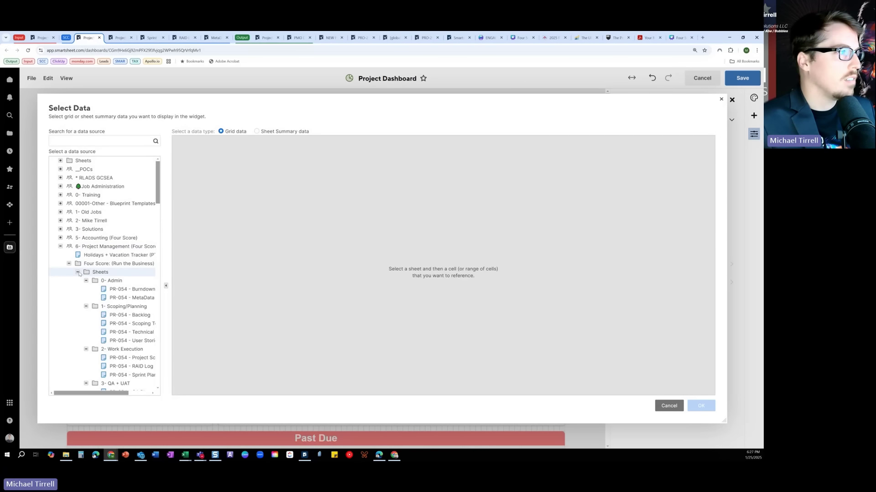
left_click(77, 315)
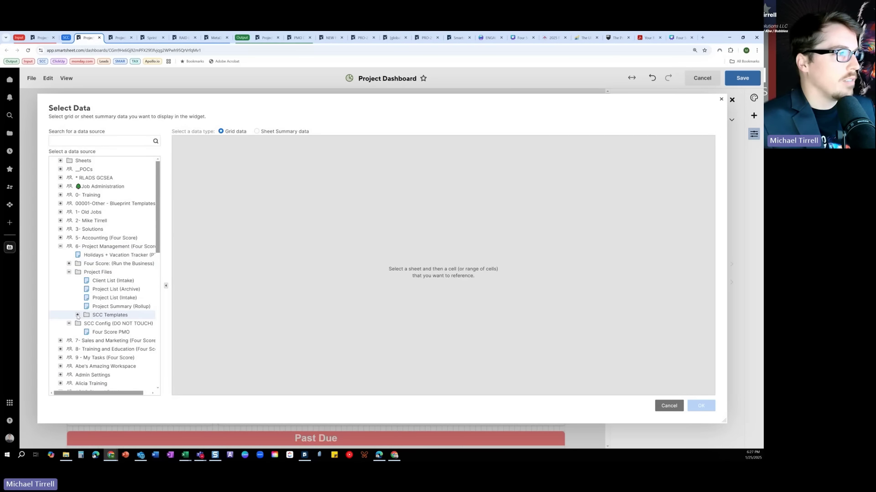
left_click(77, 315)
left_click(87, 341)
left_click(87, 350)
left_click(86, 358)
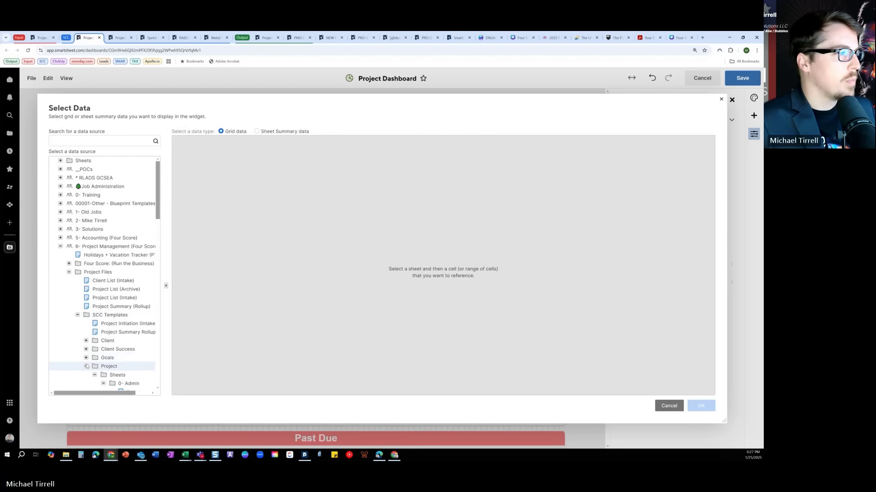
Link the widget to the Risk row's Checkbox cell in the Project Demo MetaData sheet.
scroll(117, 349, "down", 2)
scroll(117, 350, "down", 2)
left_click(137, 290)
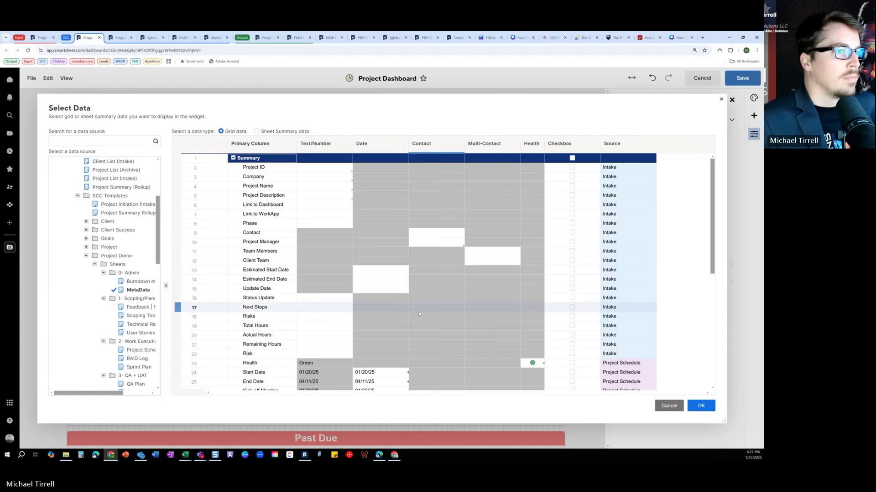
left_click(532, 362)
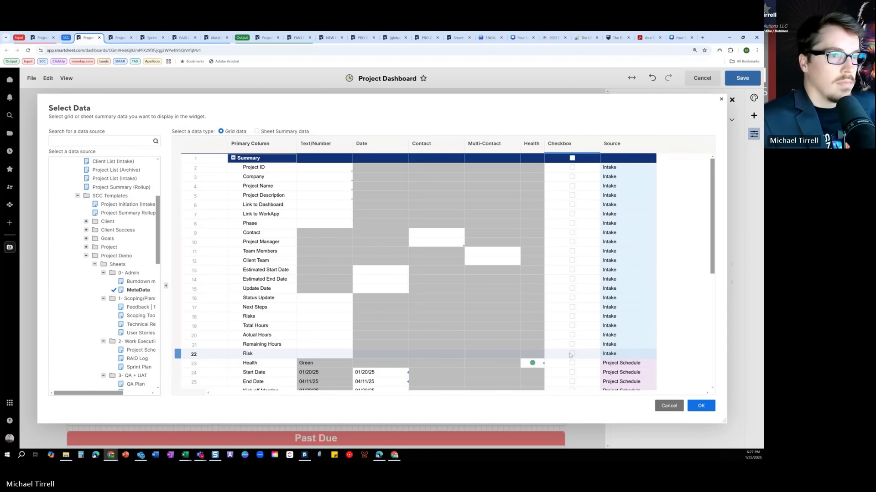
left_click(700, 406)
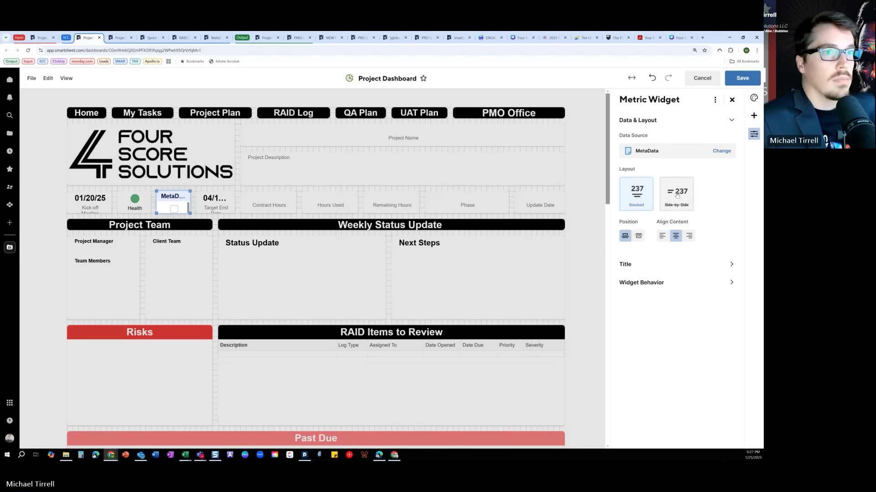
Hide the new widget's title and change its Checkbox label to "Risk" at font size 8.
left_click(636, 264)
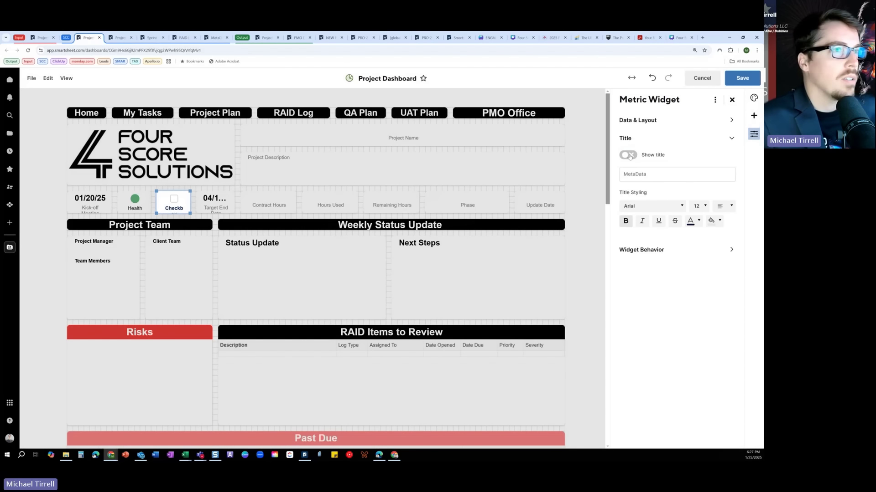
double_click(173, 208)
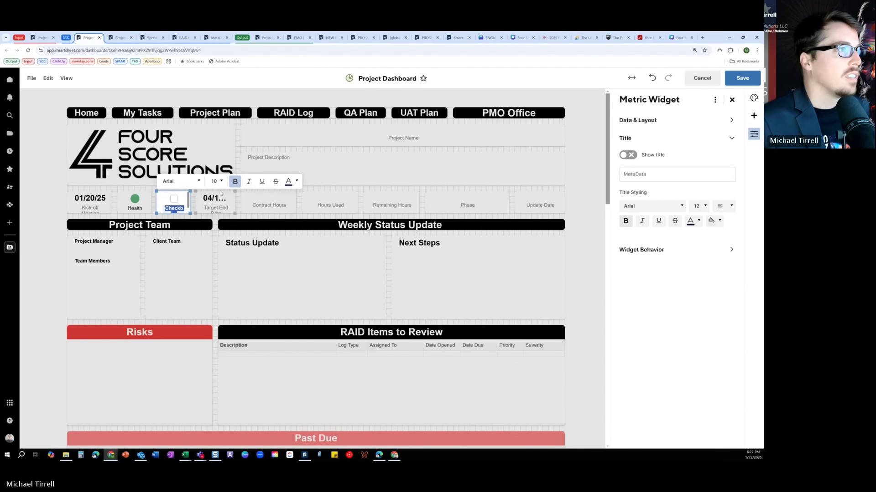
left_click(217, 181)
left_click(212, 198)
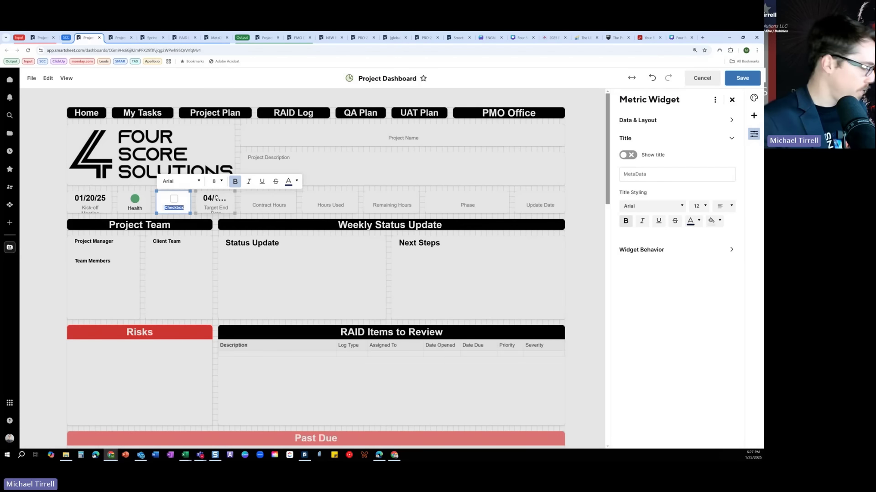
type("Ri")
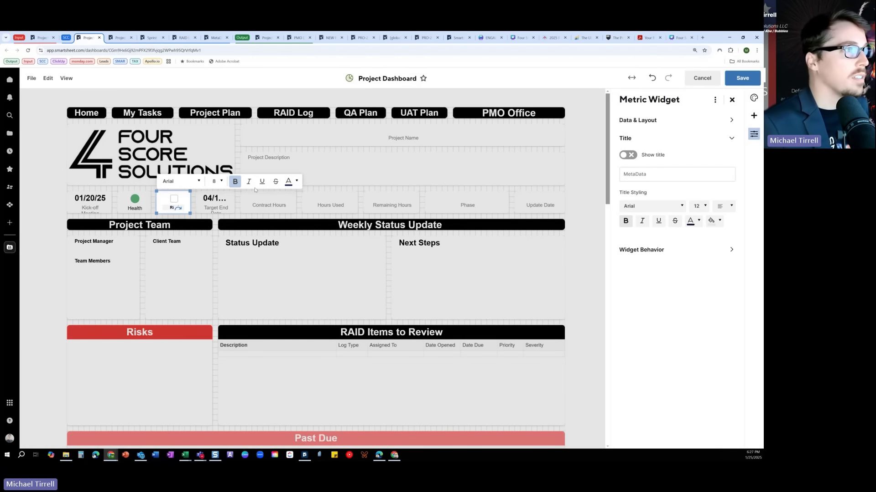
type("sk")
Color the Risk label dark red and set its font size to 10.
left_click(297, 181)
left_click(294, 200)
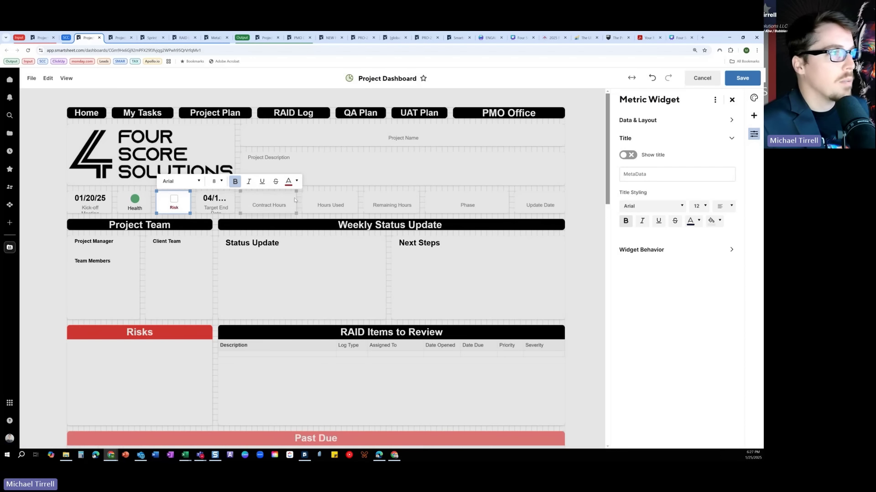
left_click_drag(182, 208, 167, 208)
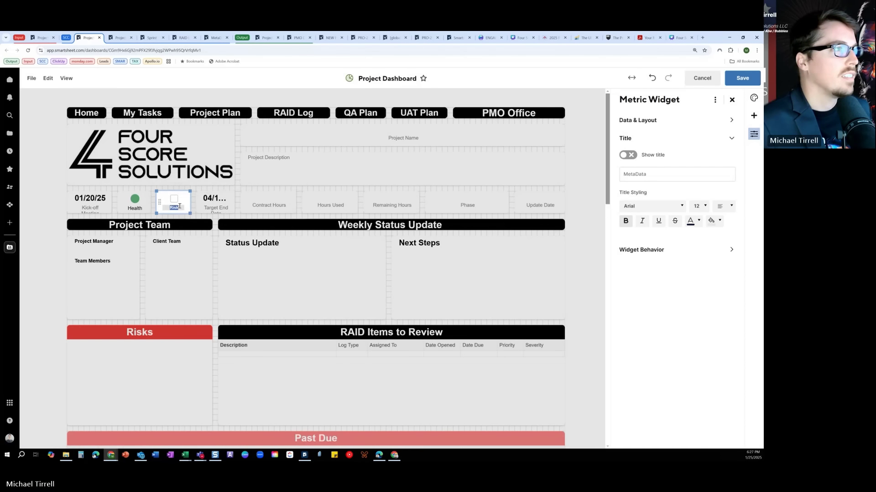
left_click(214, 183)
left_click(217, 235)
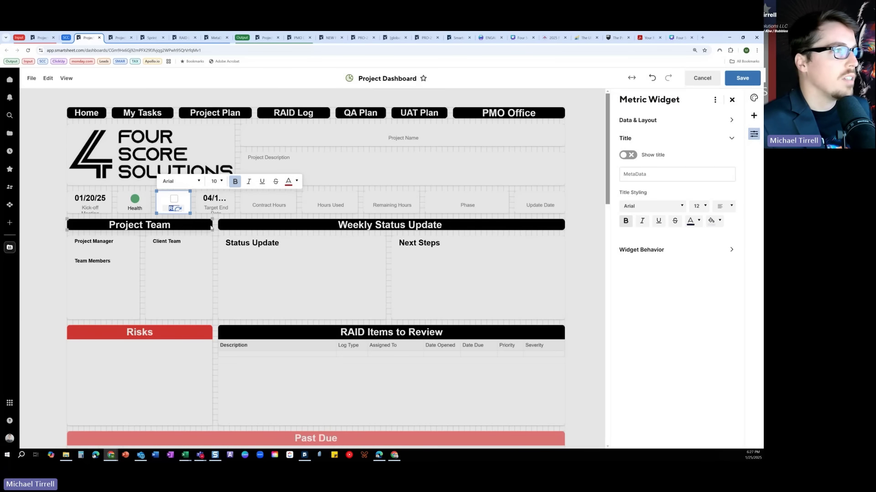
Set the font size of the Target End Date widget's date value to 10.
left_click(215, 201)
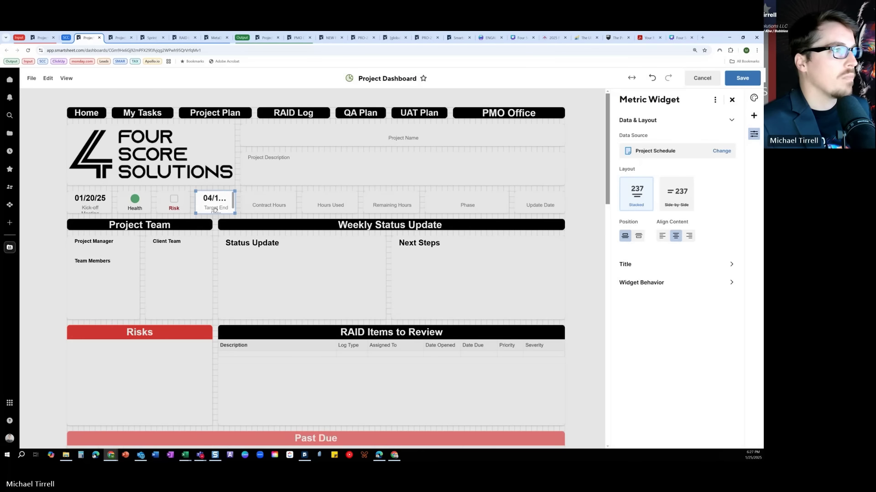
left_click(214, 199)
left_click(257, 181)
left_click(255, 233)
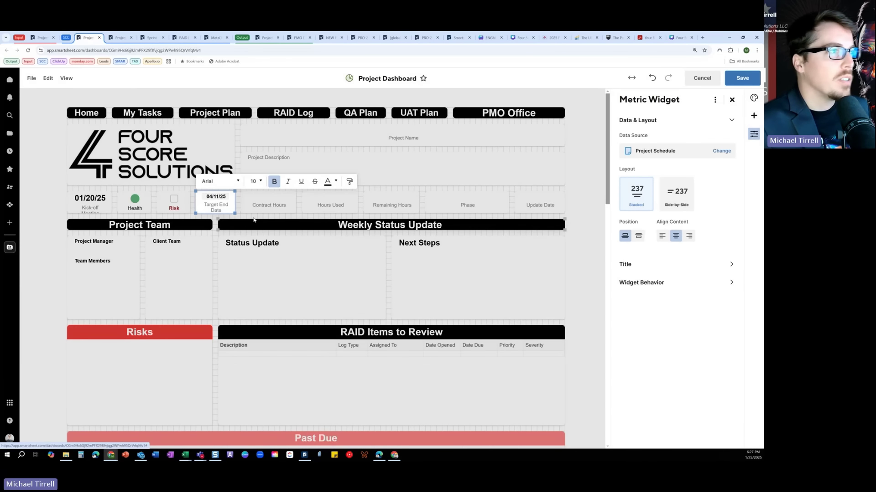
left_click_drag(204, 204, 223, 211)
Set the Kick-off Meeting widget's date value to font size 10 and save the Project Dashboard.
left_click(103, 203)
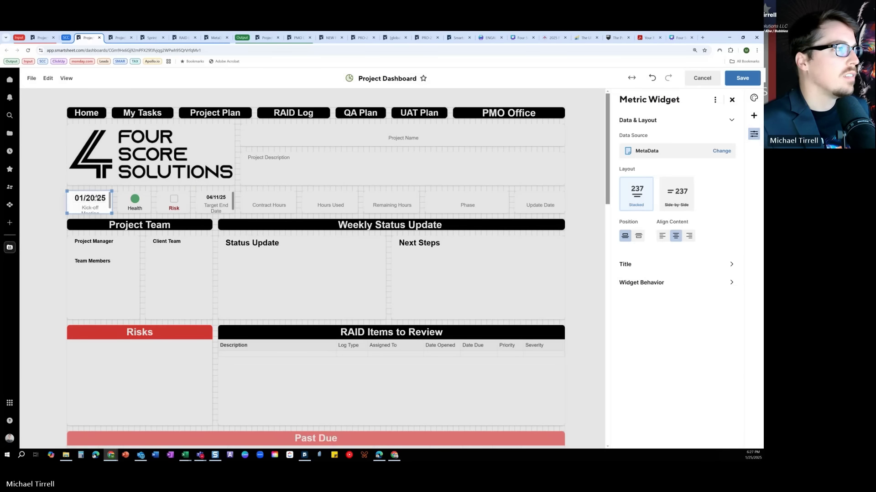
left_click(127, 182)
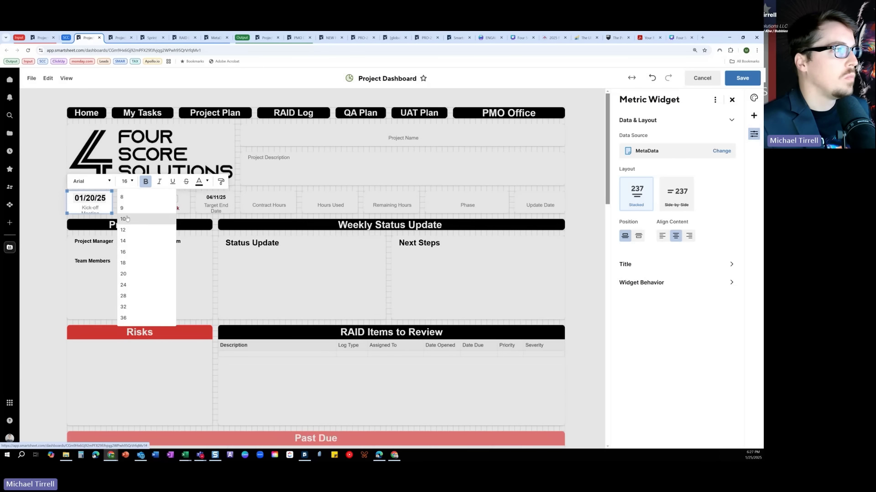
left_click(137, 230)
left_click(742, 78)
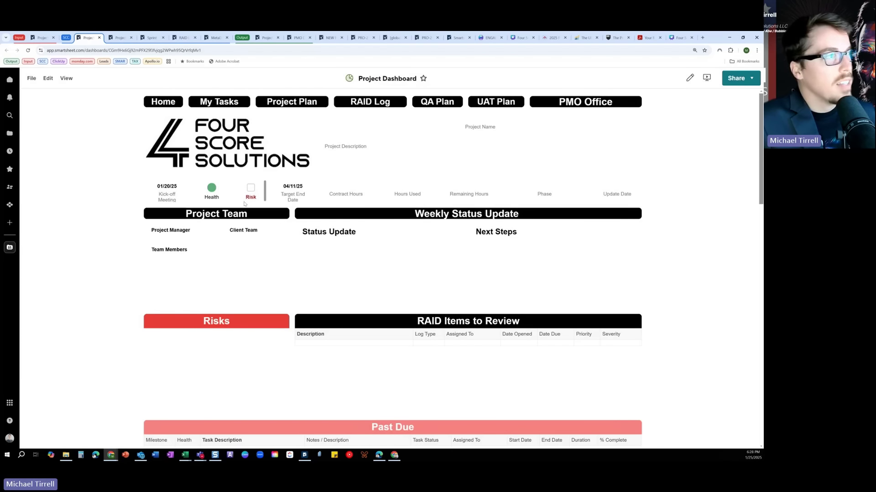
Open the MetaData sheet from the 0- Admin folder under the Project Demo's Sheets folder.
left_click(9, 247)
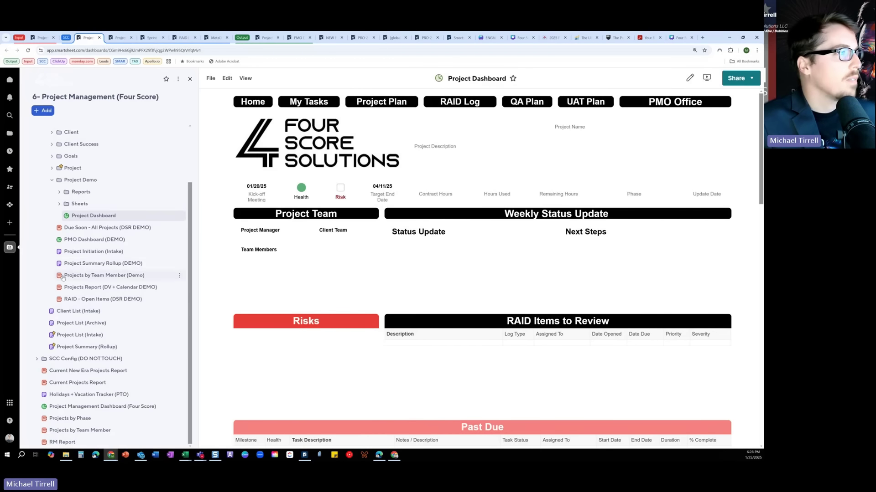
left_click(59, 203)
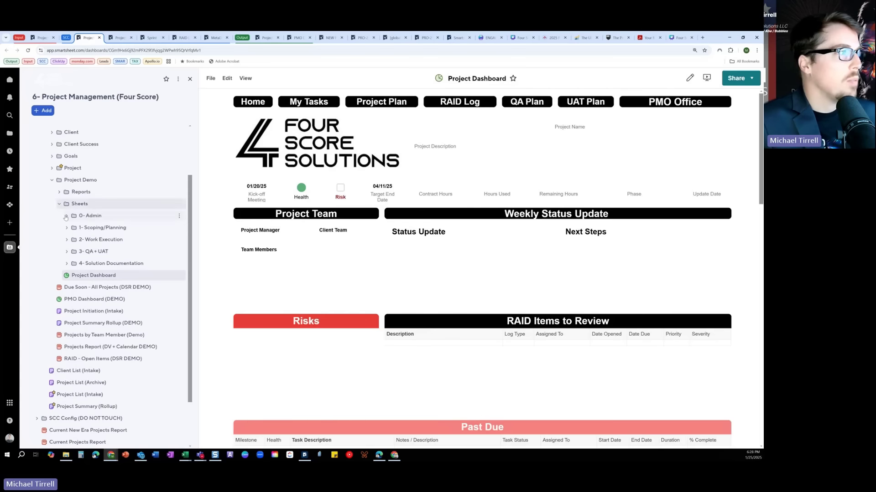
left_click(66, 216)
left_click(103, 241)
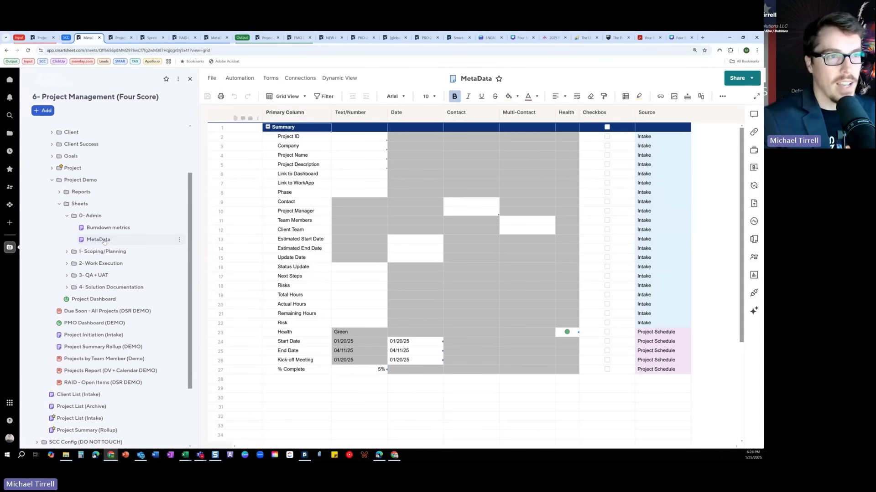
Switch the Checkbox column's style to the flag symbol and return to the Project Demo's Project Dashboard.
double_click(602, 112)
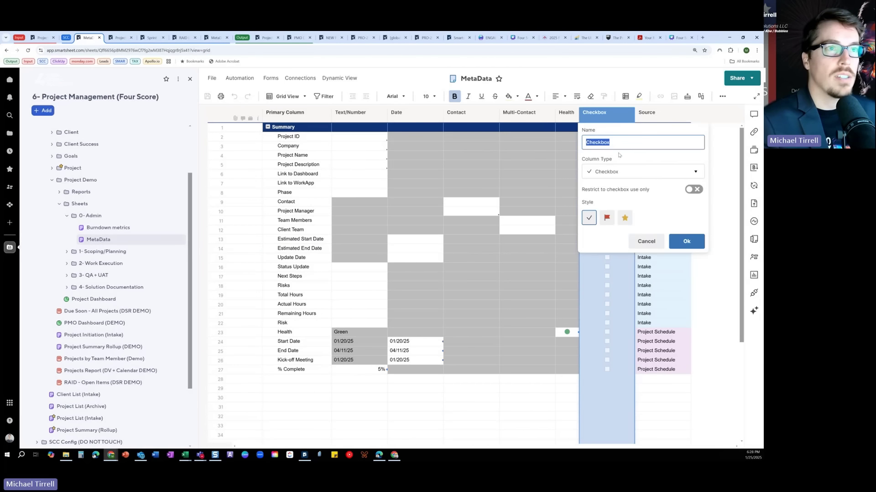
left_click(621, 173)
left_click(621, 173)
left_click(621, 173)
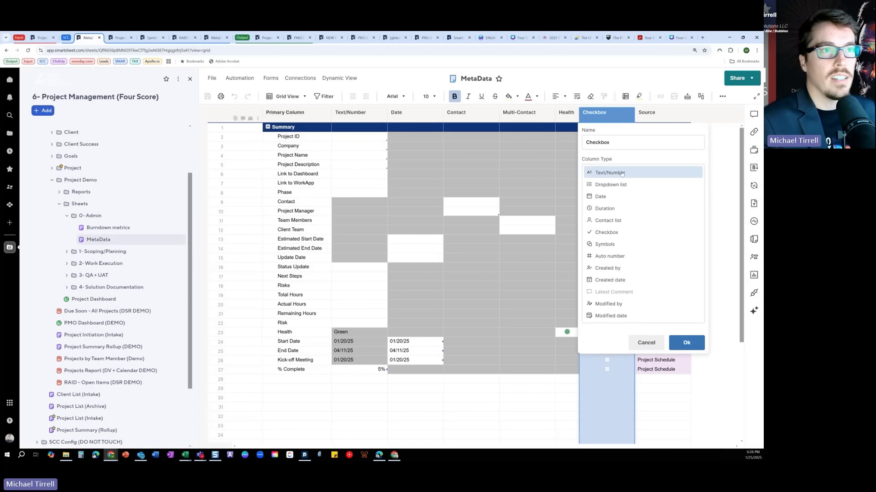
left_click(607, 232)
left_click(608, 218)
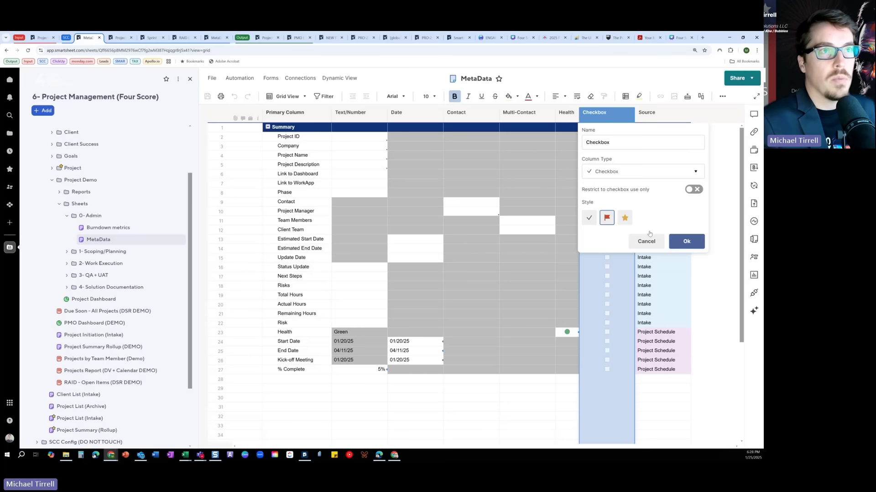
left_click(686, 241)
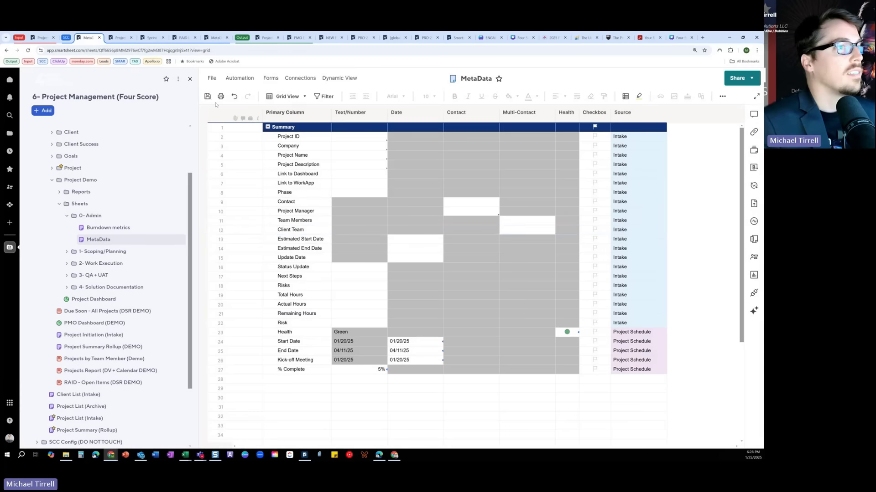
left_click(133, 302)
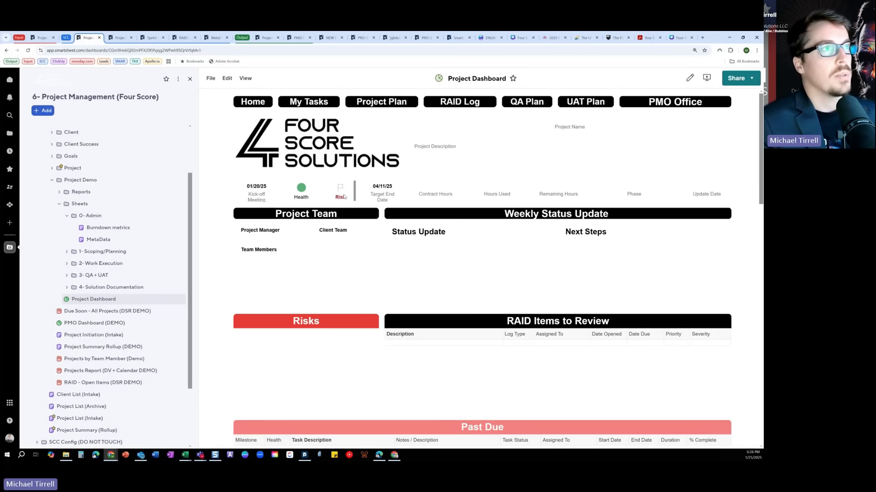
Close the formula test sheet and the open PRO-25 pages, and return to the dashboard global update test in Control Center.
left_click(392, 38)
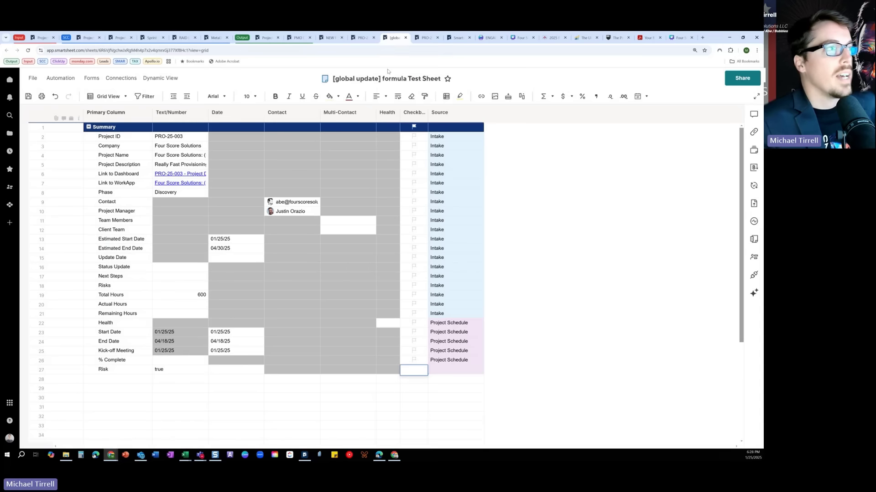
left_click(405, 38)
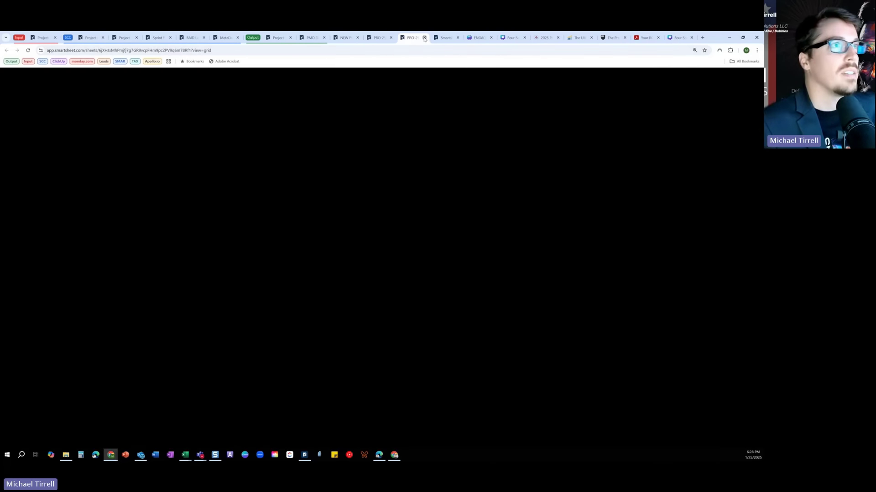
left_click(424, 38)
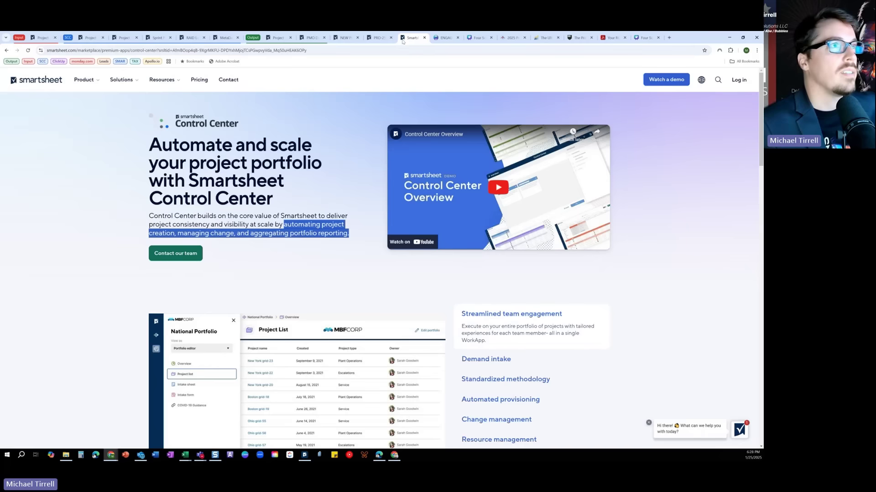
left_click(377, 38)
left_click(391, 39)
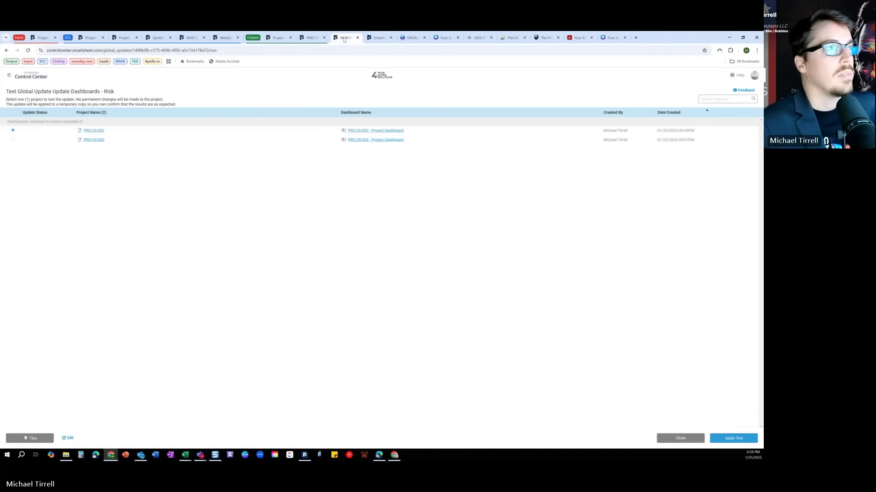
Test the "Update Dashboards - Risk" global update on PRO-25-003, inspect the test dashboard, and confirm the test.
left_click(13, 140)
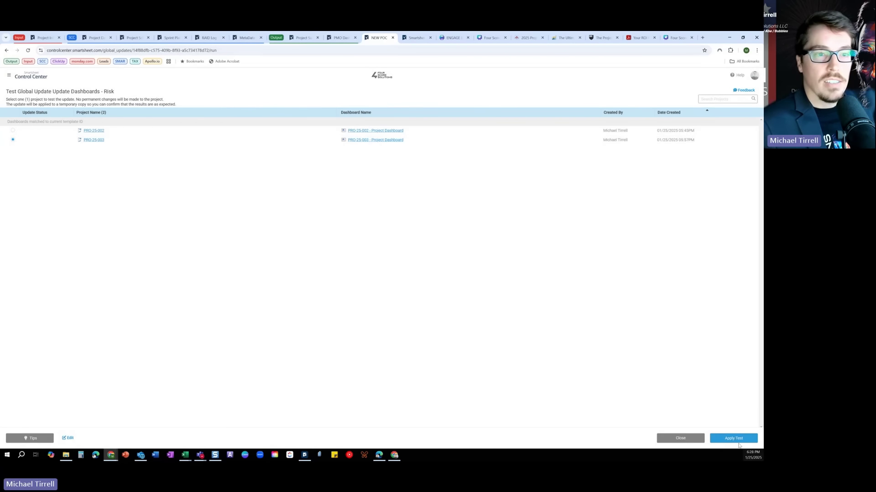
left_click(725, 438)
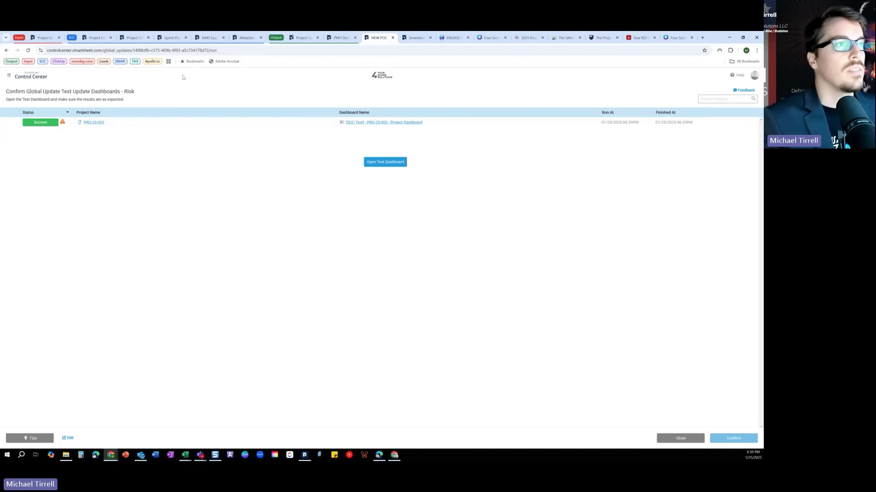
left_click(394, 162)
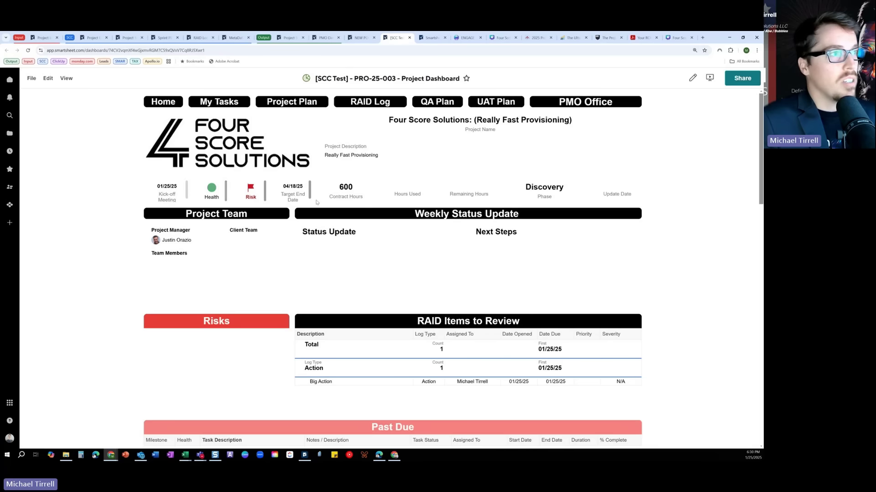
left_click(409, 38)
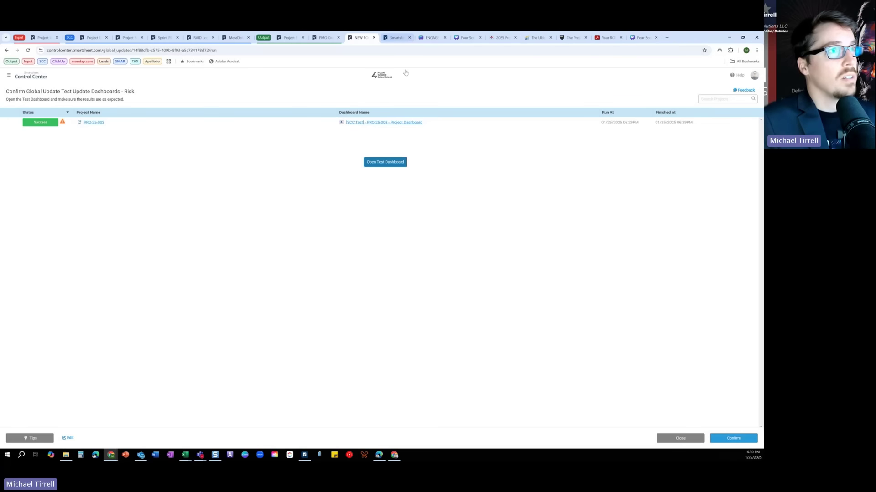
left_click(734, 436)
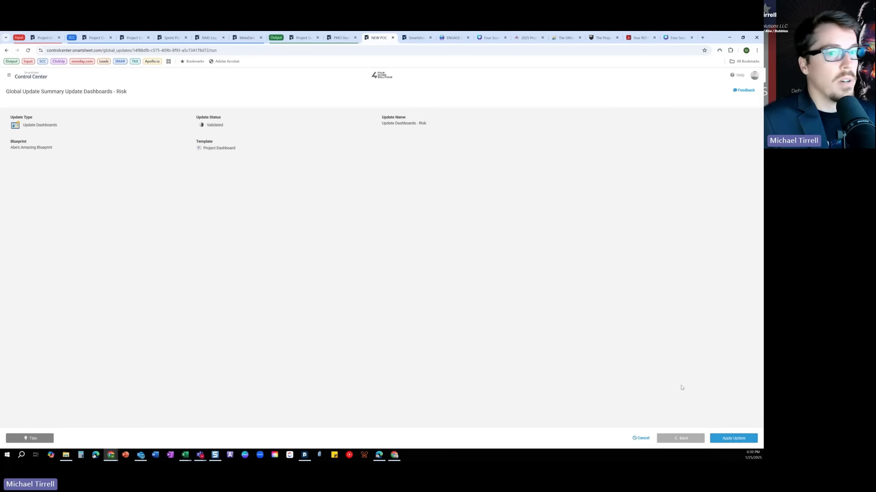
Apply the Risk dashboard update permanently to all listed projects with partial update allowed.
left_click(726, 438)
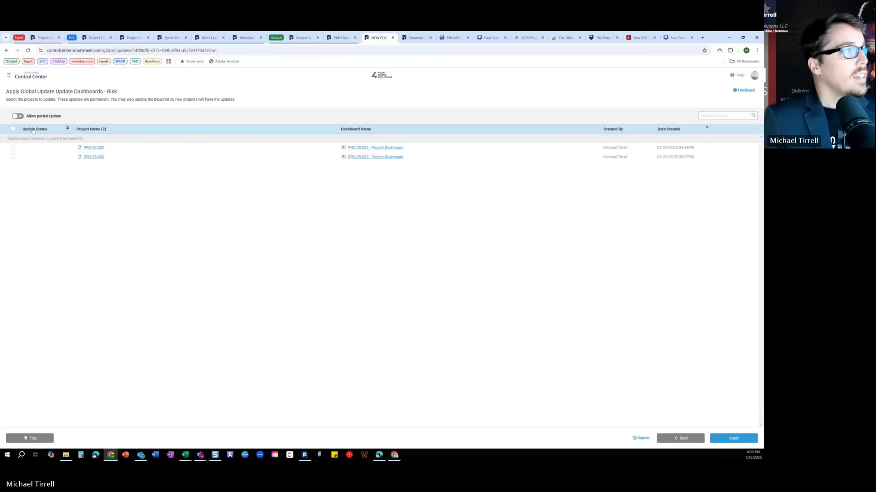
left_click(17, 115)
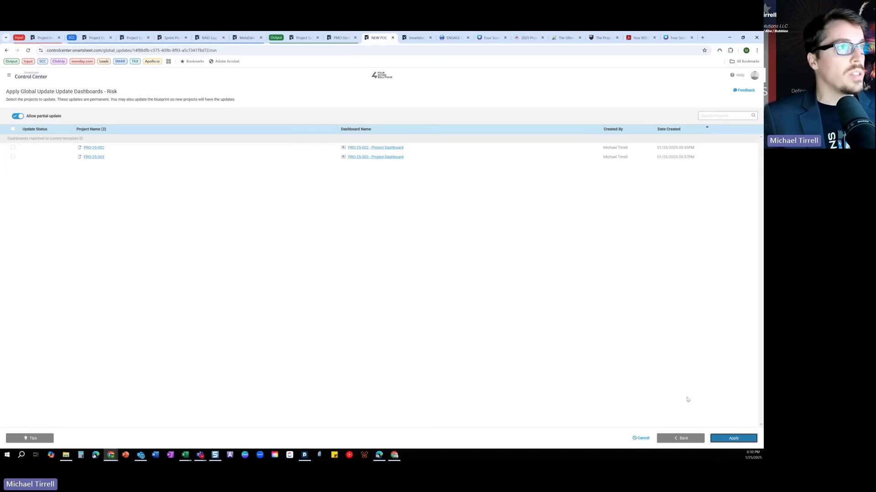
left_click(13, 129)
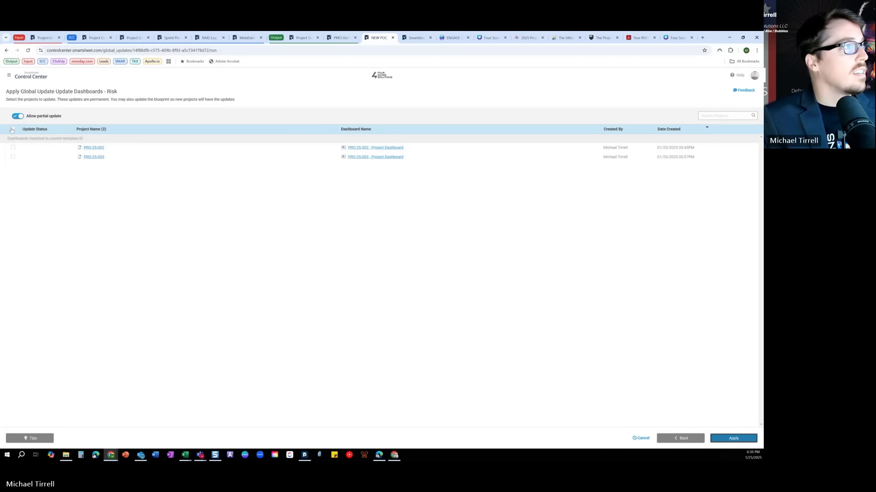
left_click(733, 439)
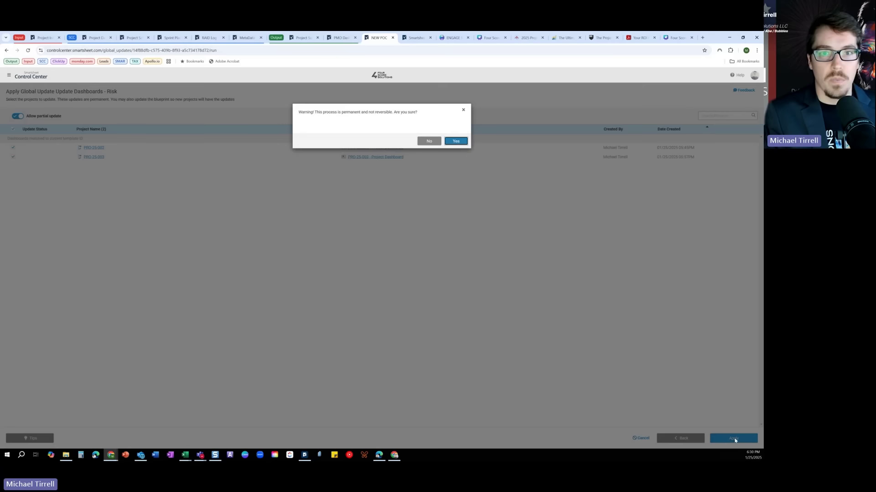
left_click(464, 143)
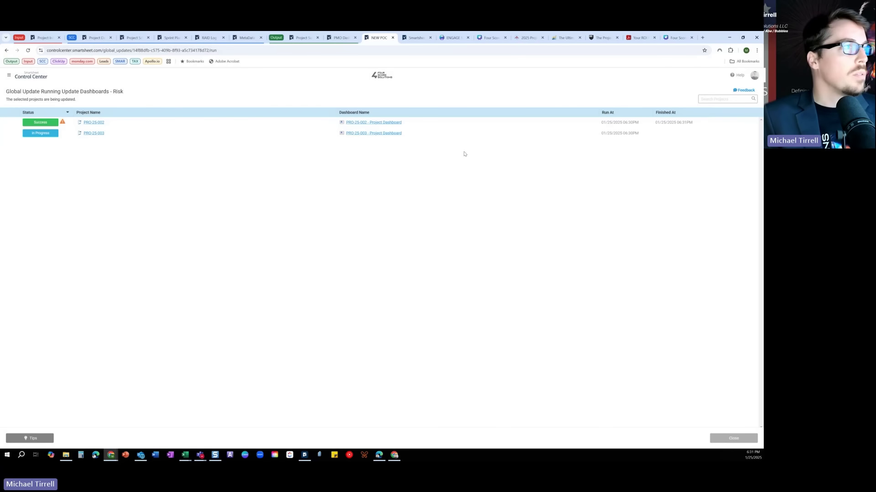
Open the updated PRO-25-003 and PRO-25-002 dashboards and look through PRO-25-002 from the Risk widget to the burndown chart.
mouse_move(64, 124)
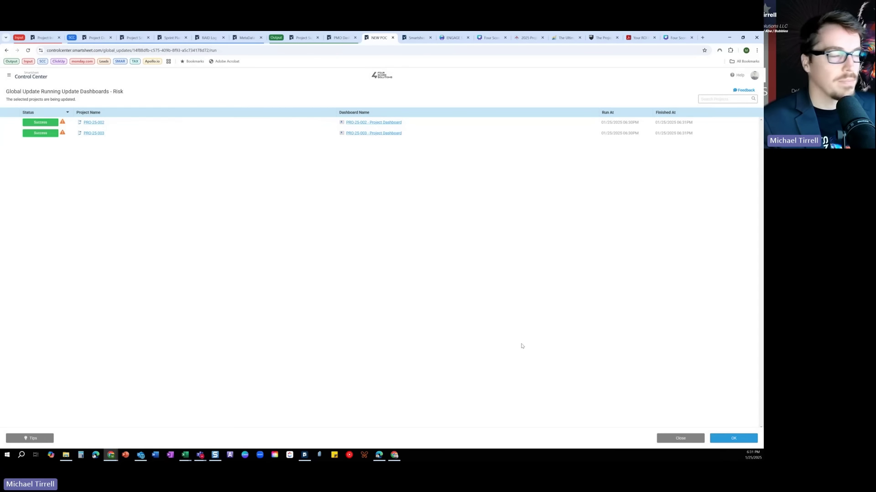
left_click(372, 133)
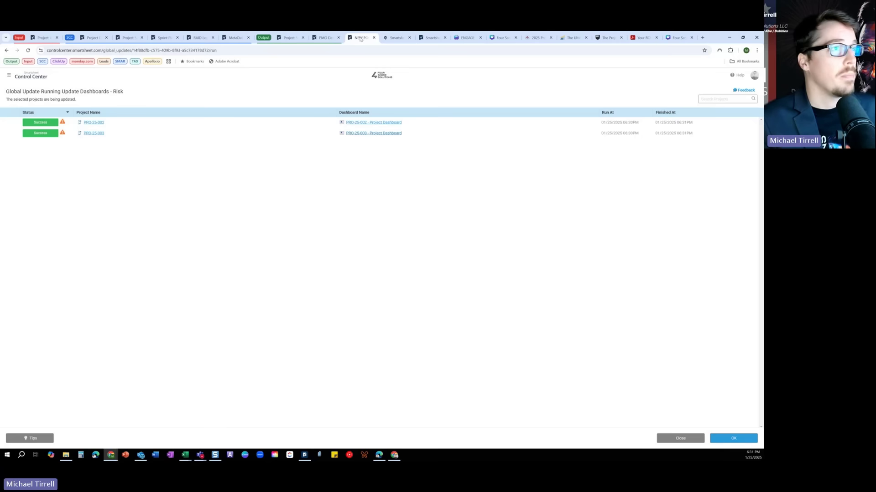
left_click(380, 123)
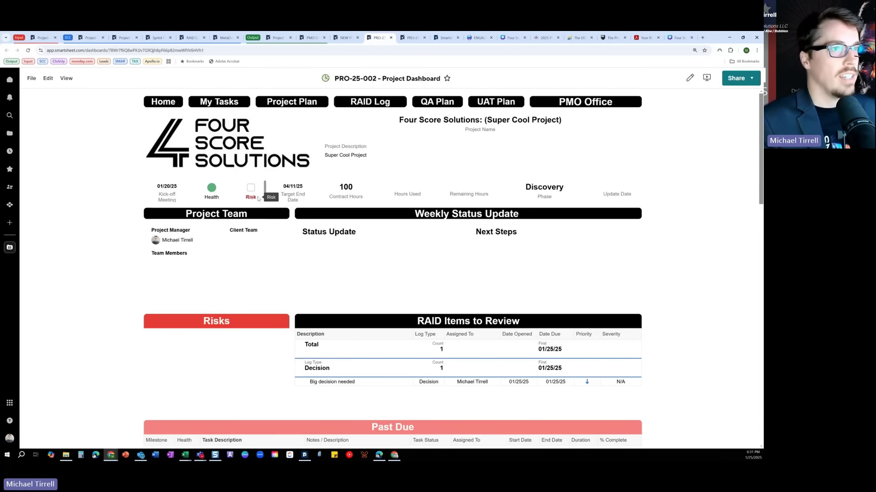
scroll(259, 198, "down", 12)
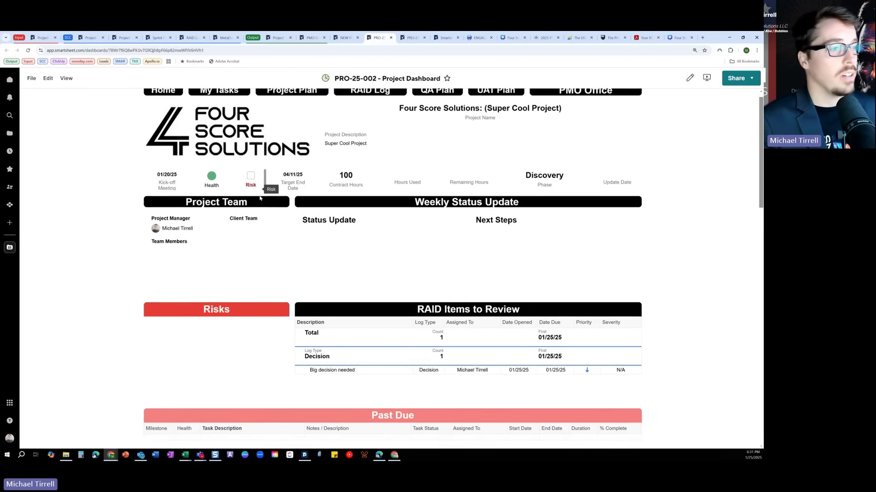
scroll(266, 189, "down", 4)
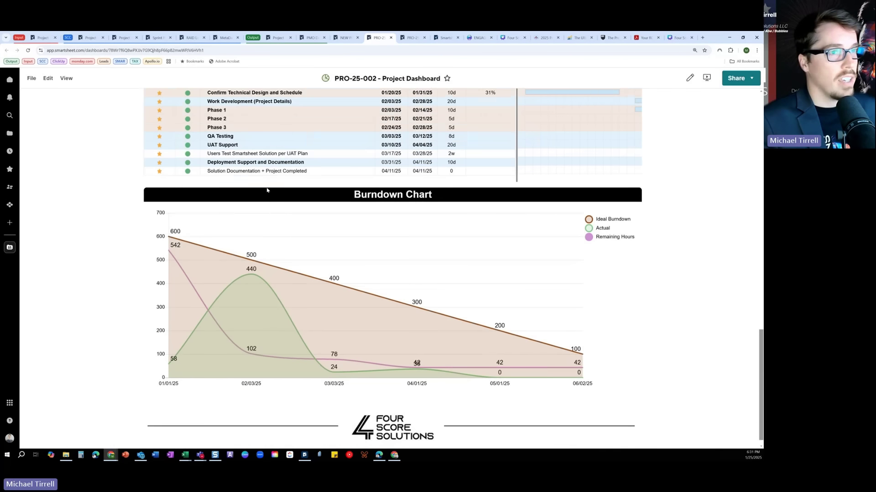
scroll(305, 216, "up", 10)
scroll(305, 217, "up", 5)
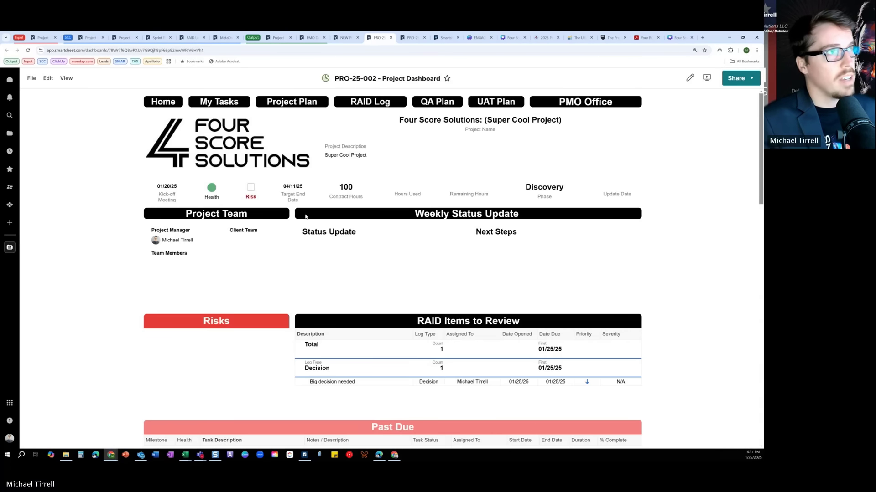
Check the Risk widget on the PRO-25-003 dashboard, close both project dashboards, and finish the global update run.
left_click(391, 38)
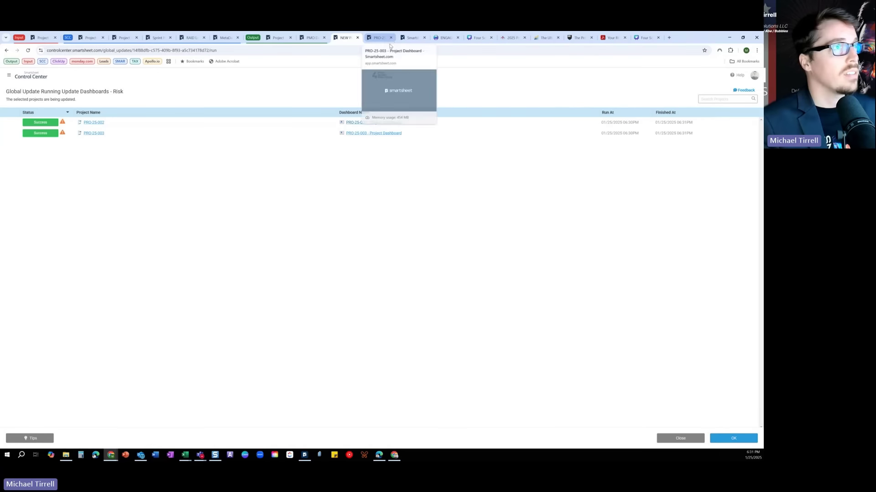
left_click(379, 38)
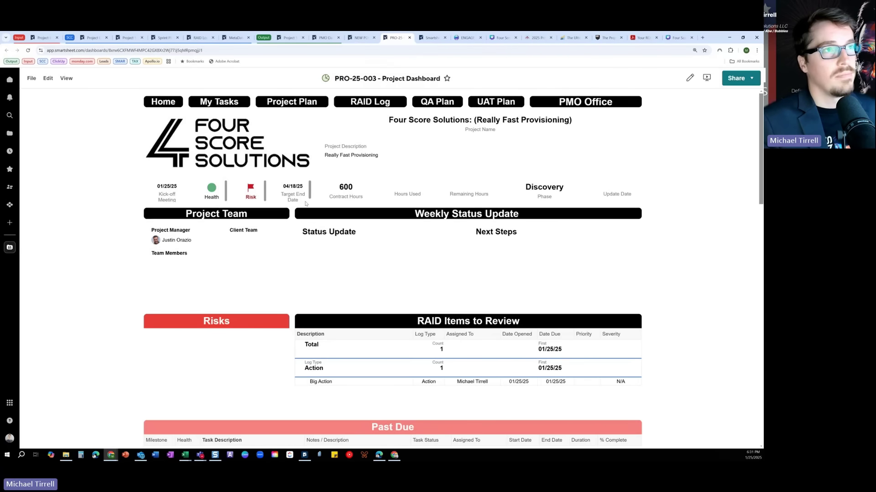
left_click(409, 38)
left_click(374, 39)
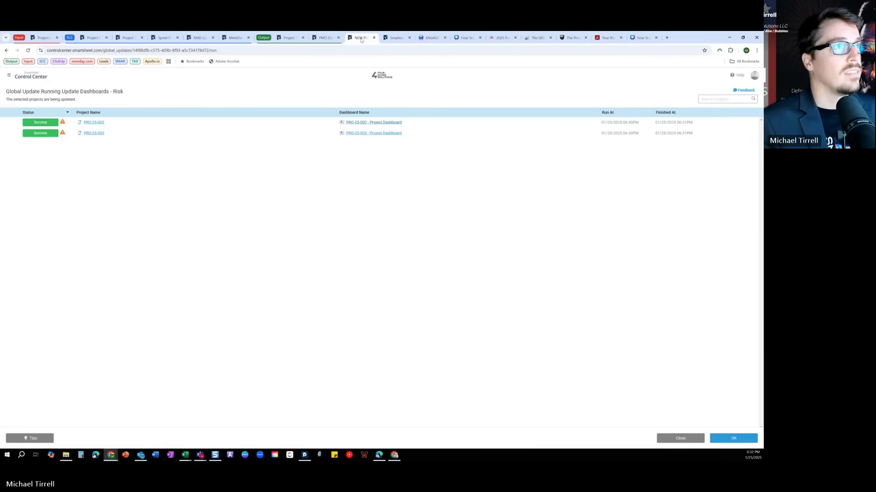
left_click(733, 437)
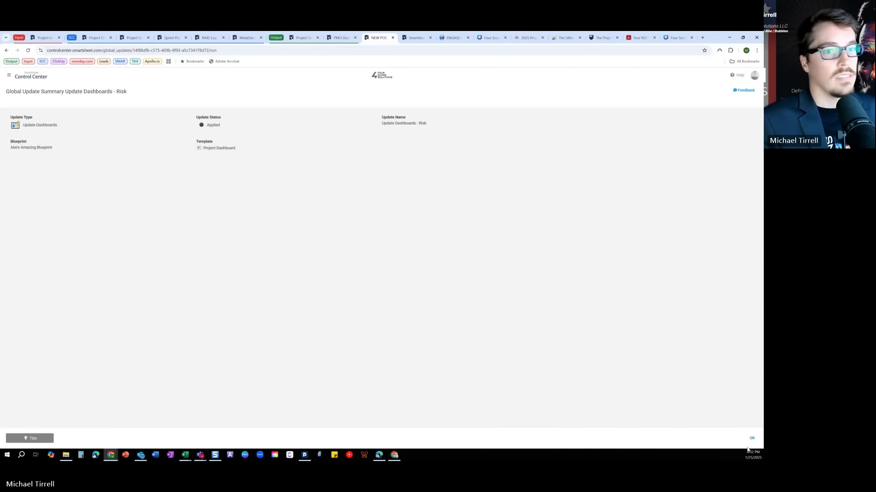
Close the finished update's summary and start a Modify Existing Column update for the MetaData template in Abe's Amazing Blueprint.
left_click(752, 438)
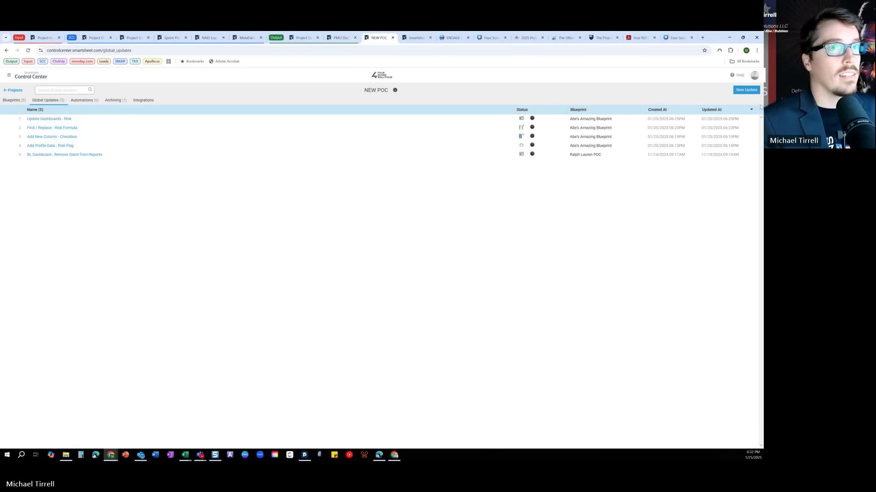
left_click(745, 90)
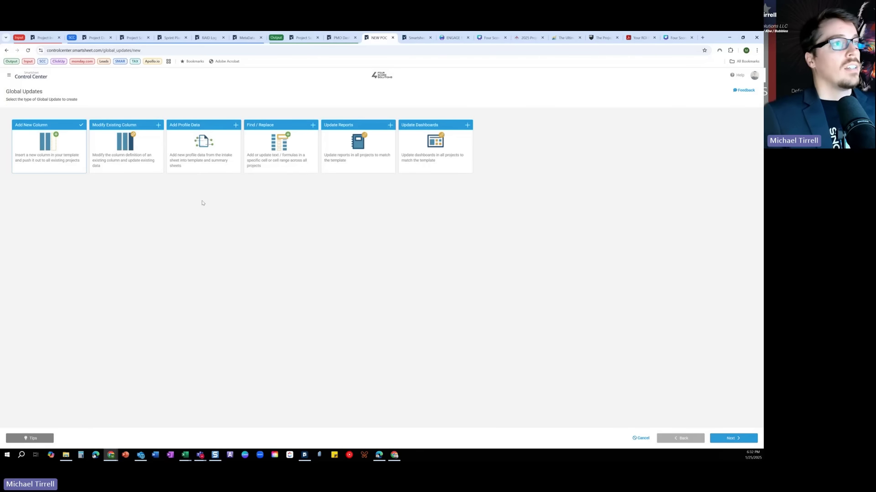
left_click(141, 157)
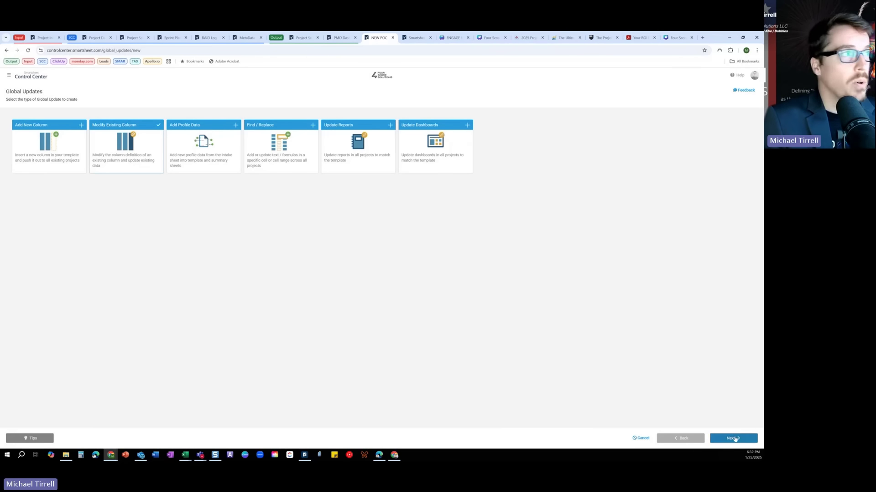
left_click(730, 438)
left_click(193, 152)
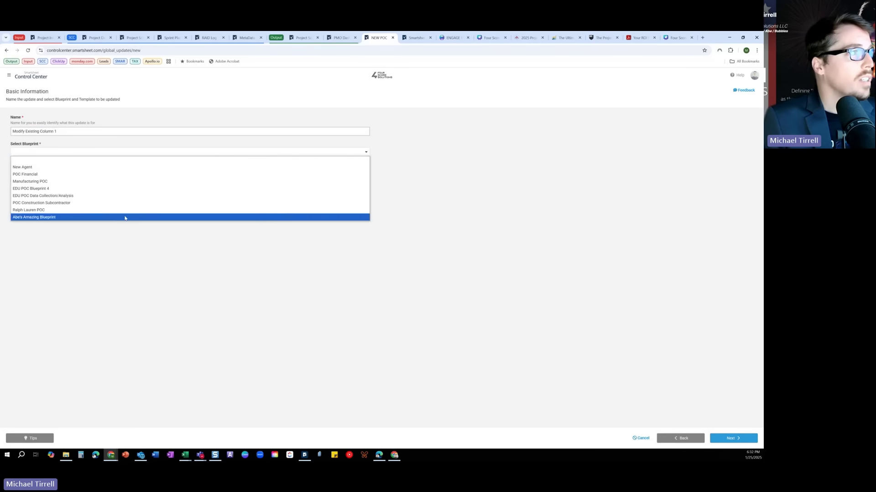
left_click(127, 216)
left_click(140, 178)
left_click(31, 197)
left_click(732, 438)
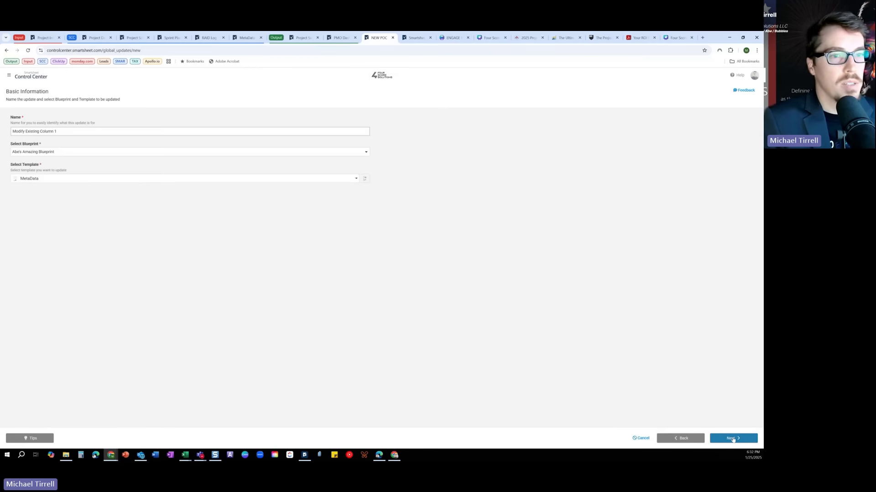
Examine the Checkbox column's type, symbol, cell value and advanced options in the update, and cancel it.
left_click(219, 133)
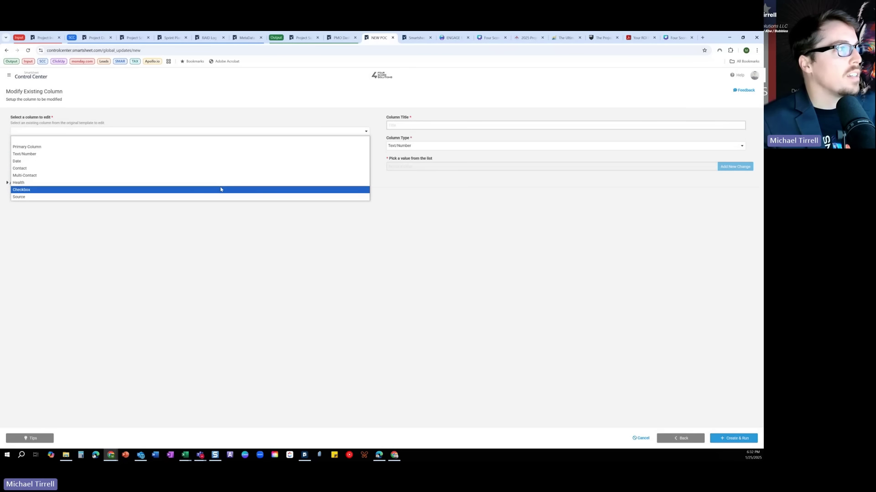
left_click(248, 188)
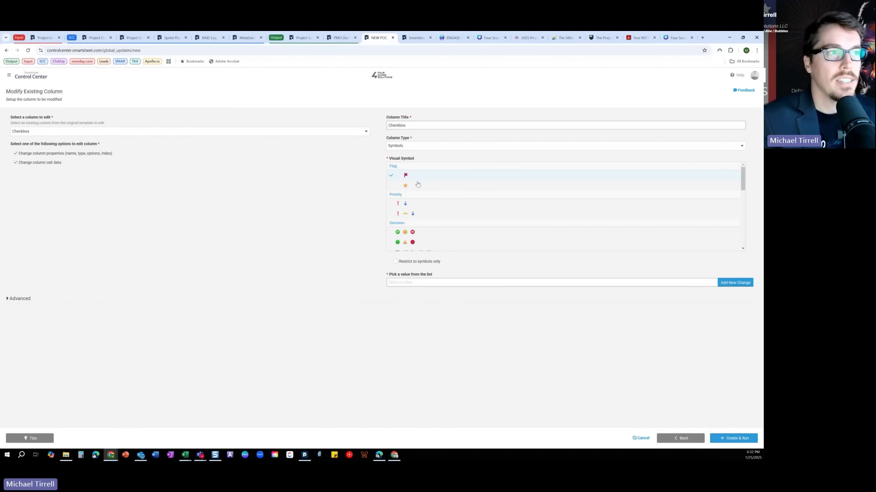
scroll(419, 191, "down", 5)
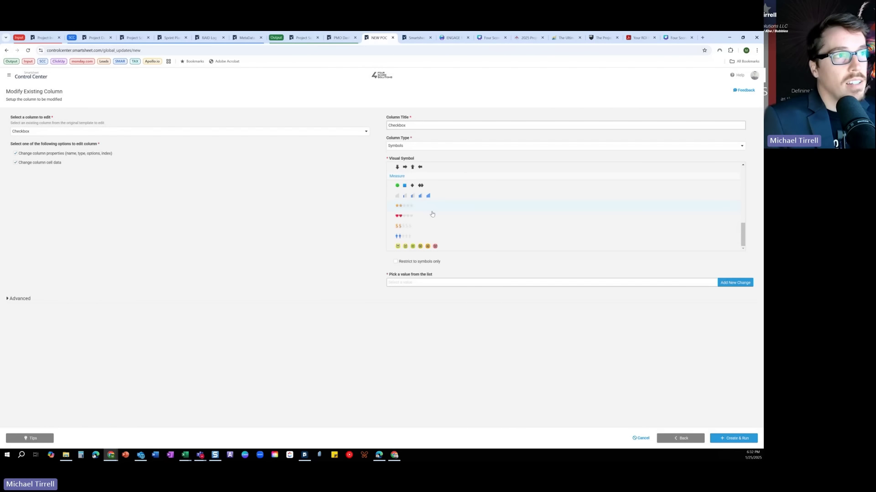
scroll(424, 192, "up", 5)
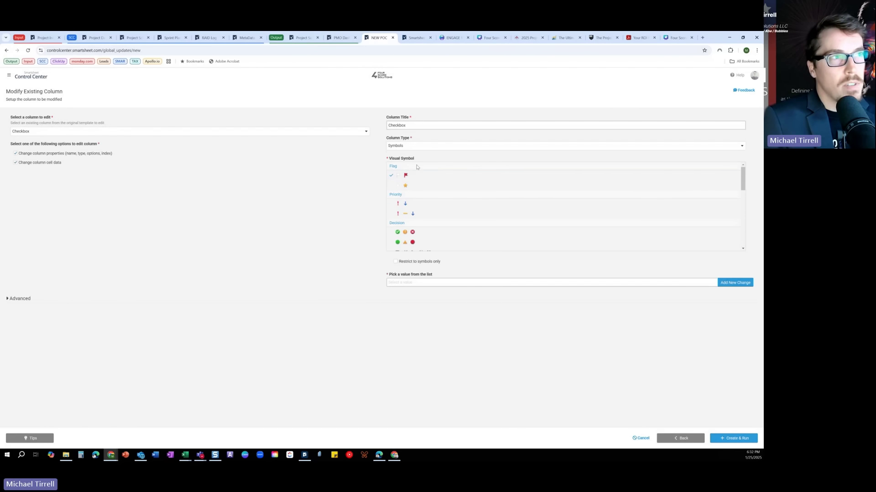
left_click(411, 146)
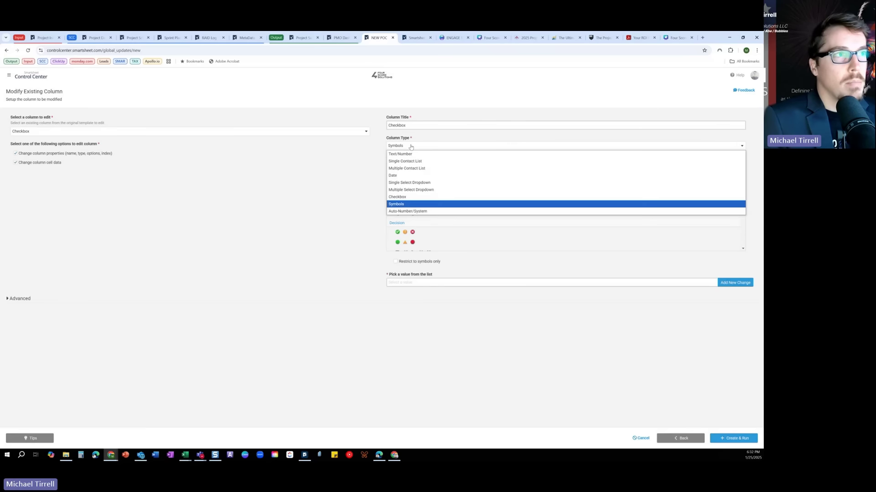
left_click(408, 204)
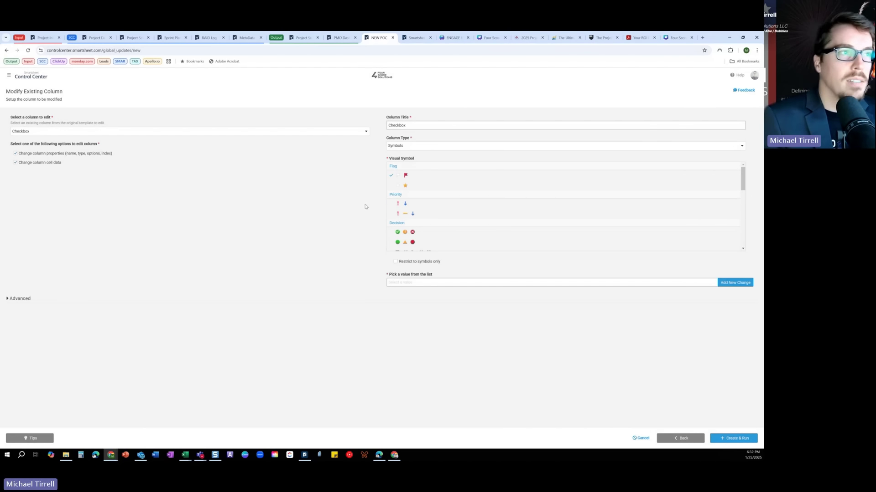
left_click(428, 282)
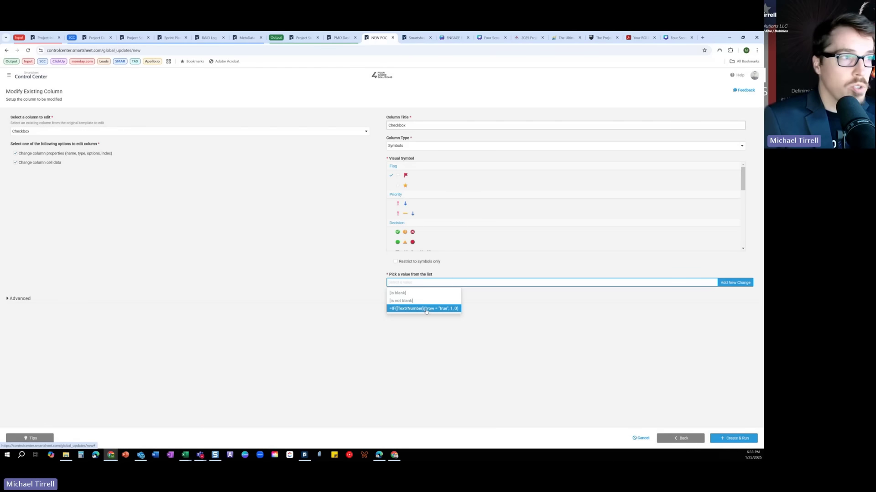
left_click(17, 299)
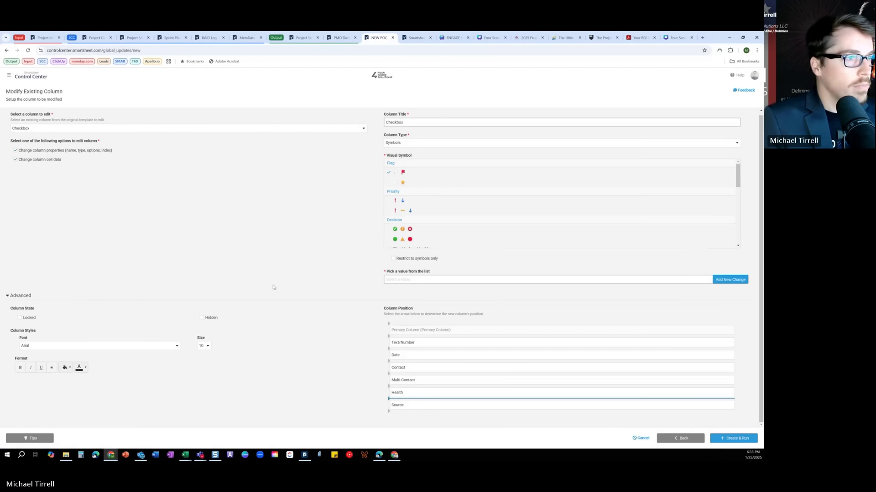
left_click(640, 438)
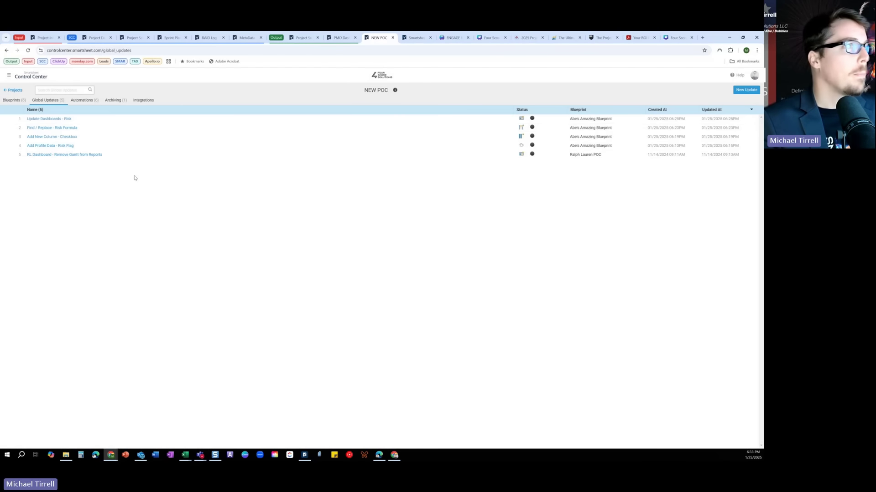
Create an Update Reports global update for Abe's Amazing Blueprint's Project Timeline report with report sources updated, and close it without testing.
left_click(746, 90)
left_click(370, 155)
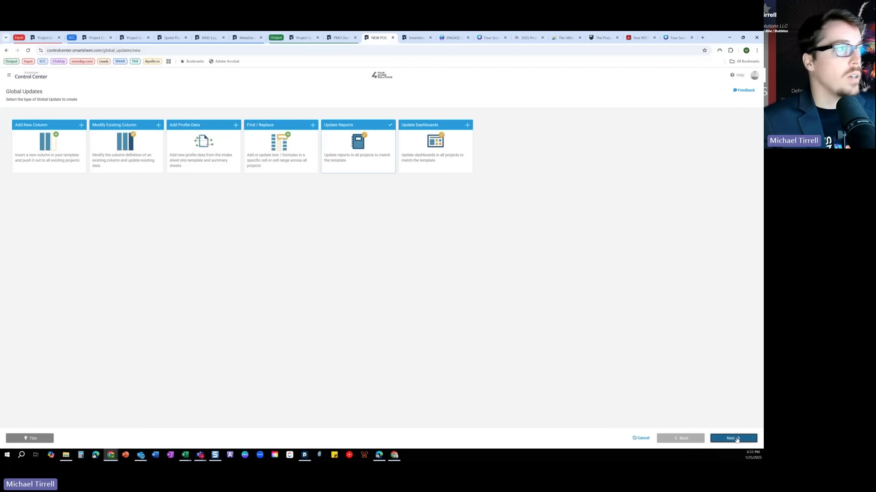
left_click(732, 439)
left_click(56, 155)
left_click(55, 159)
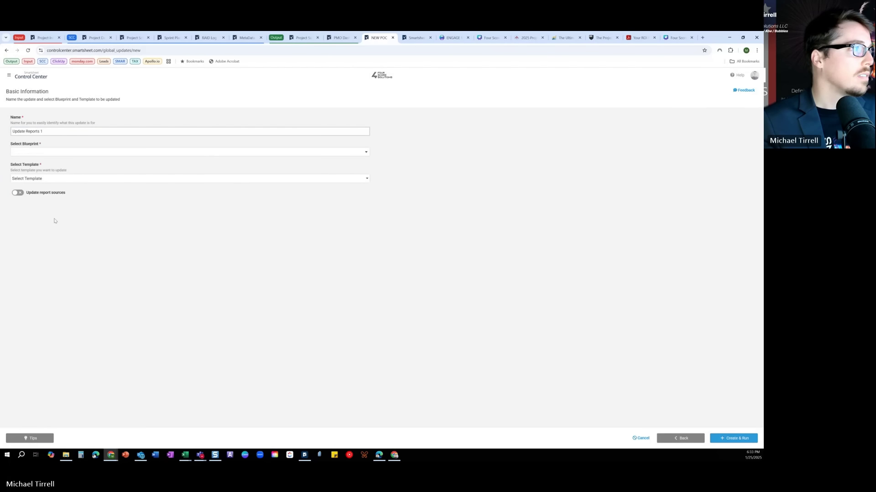
left_click(45, 178)
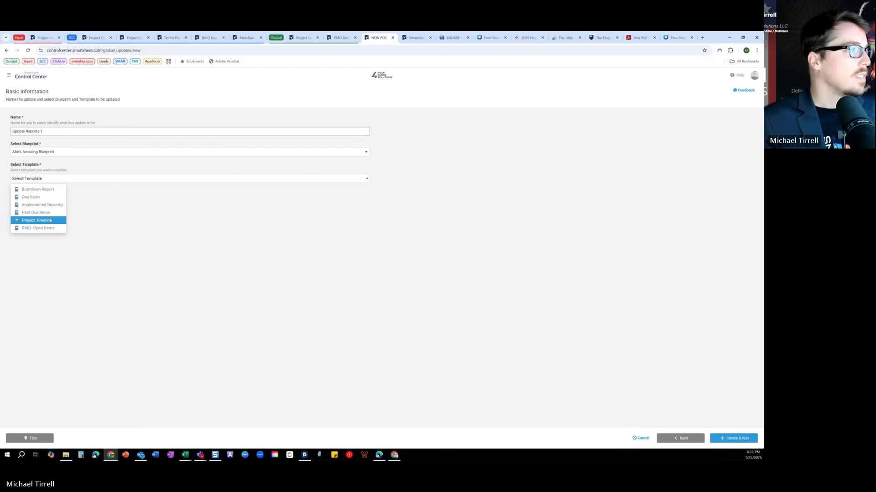
left_click(50, 223)
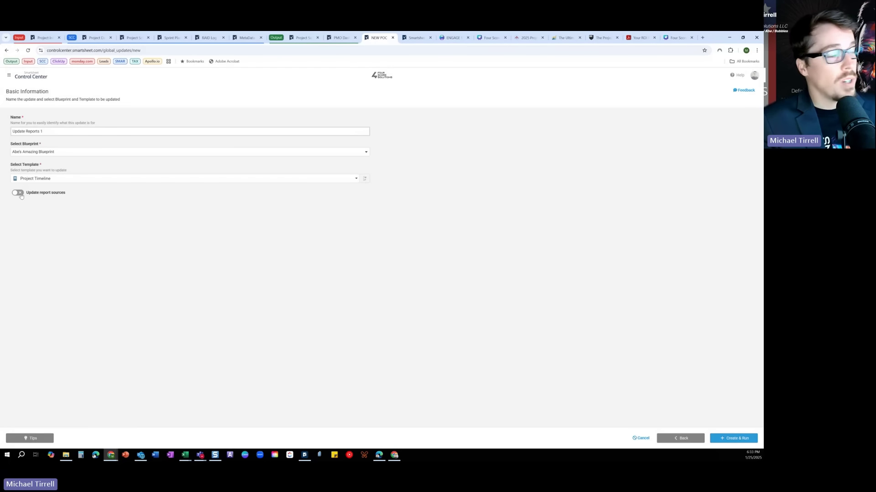
left_click(18, 193)
left_click(733, 438)
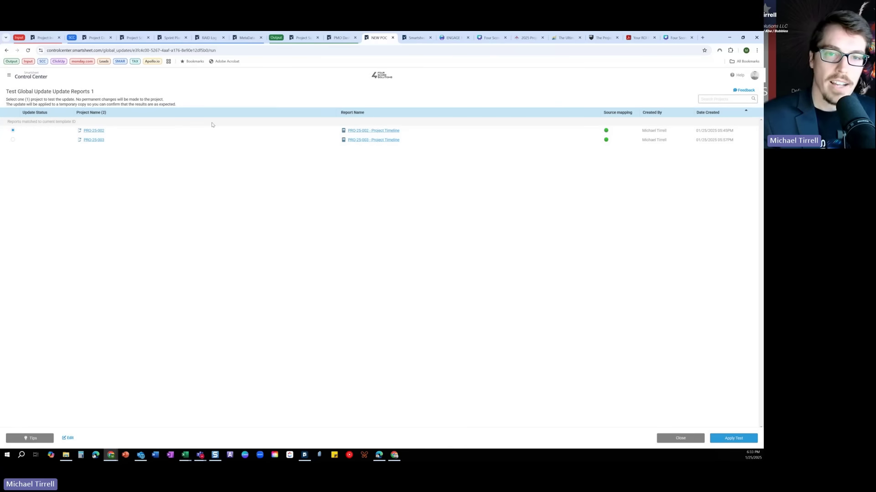
left_click(680, 438)
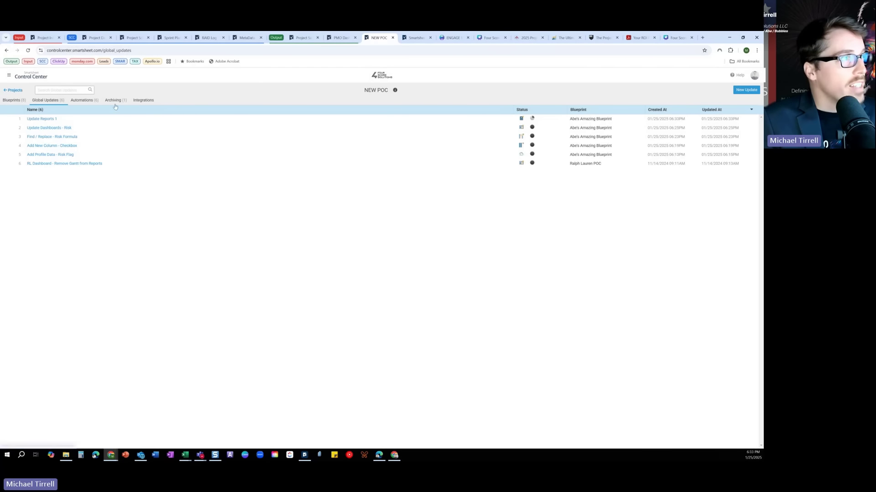
Look through the NEW POC program's blueprints, global updates, automations and integrations settings, and return to the blueprints.
left_click(18, 102)
left_click(55, 102)
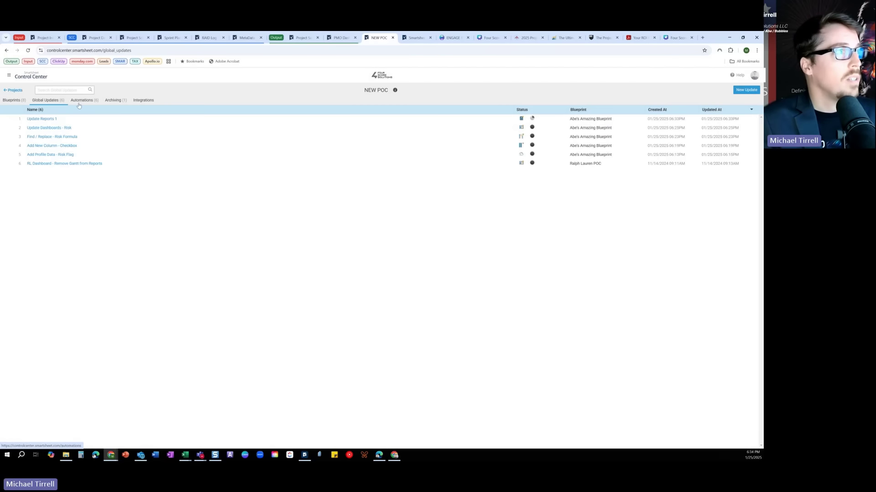
left_click(82, 102)
left_click(143, 102)
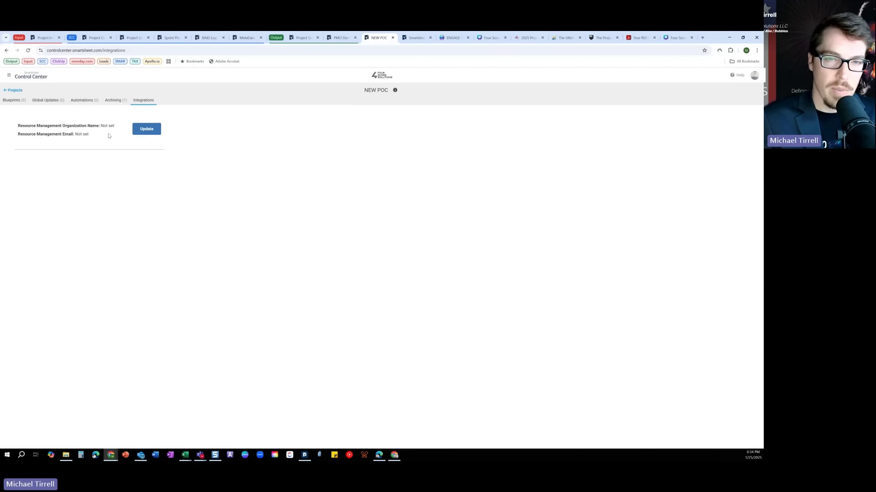
left_click(17, 101)
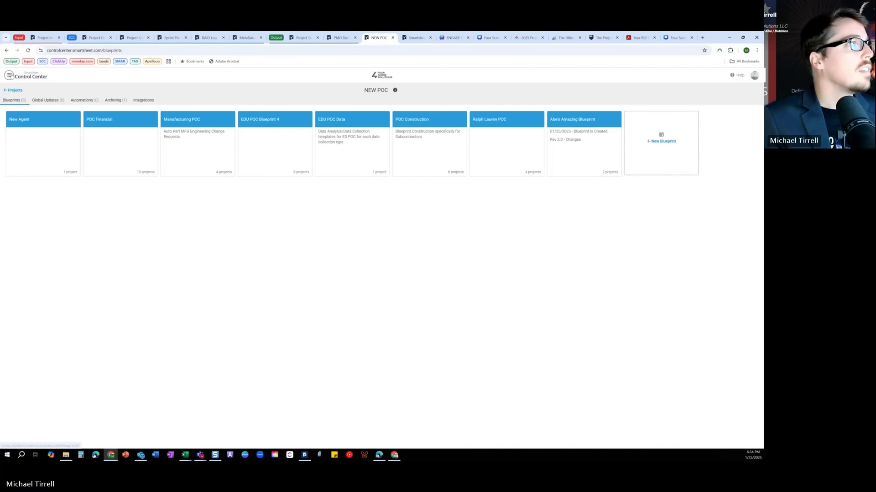
Switch to the Four Score PMO program and open its program management to view its client and PMO blueprints.
left_click(8, 76)
left_click(31, 135)
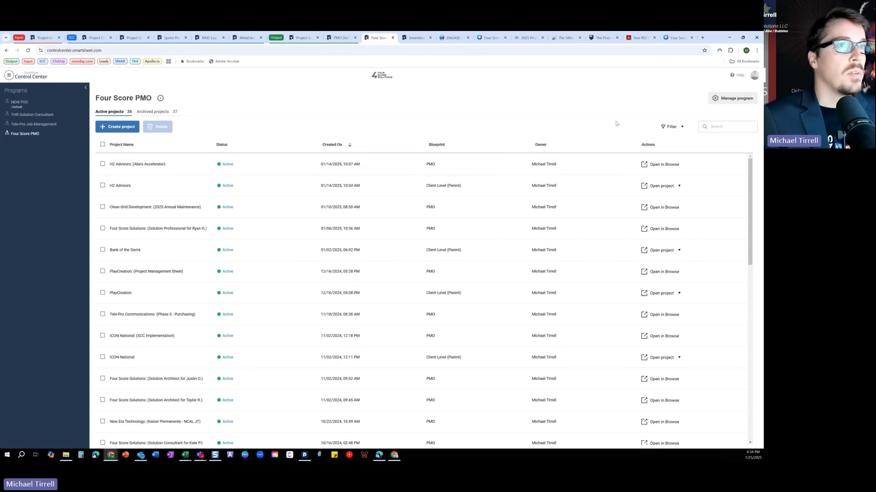
left_click(726, 102)
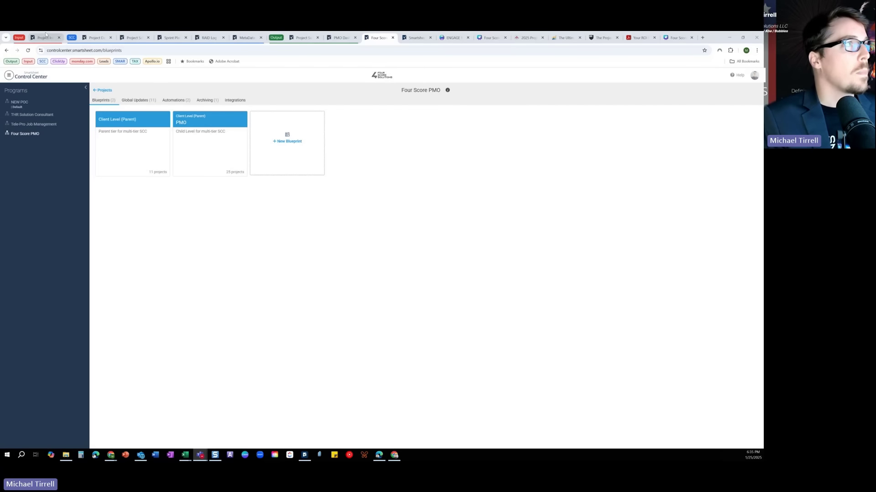
Return to the PMO Dashboard (DEMO) and open Projects Report (DV + Calendar DEMO) from its workspace.
left_click(339, 38)
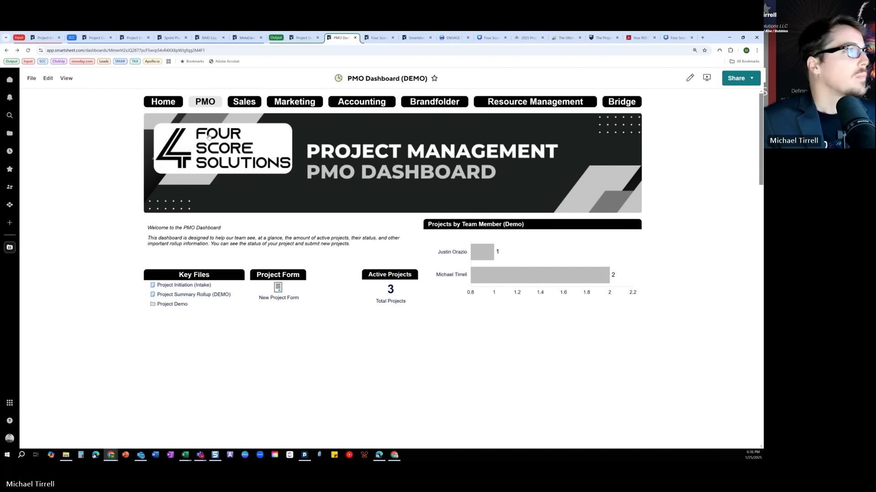
left_click(374, 38)
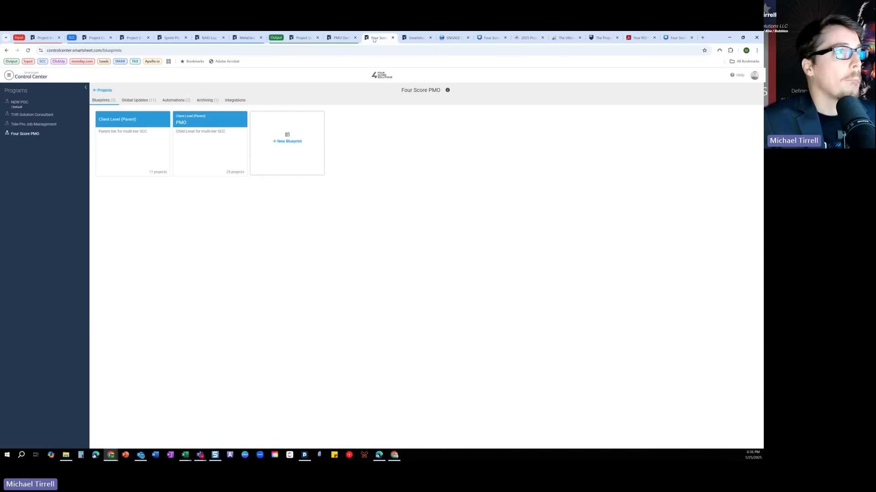
left_click(336, 39)
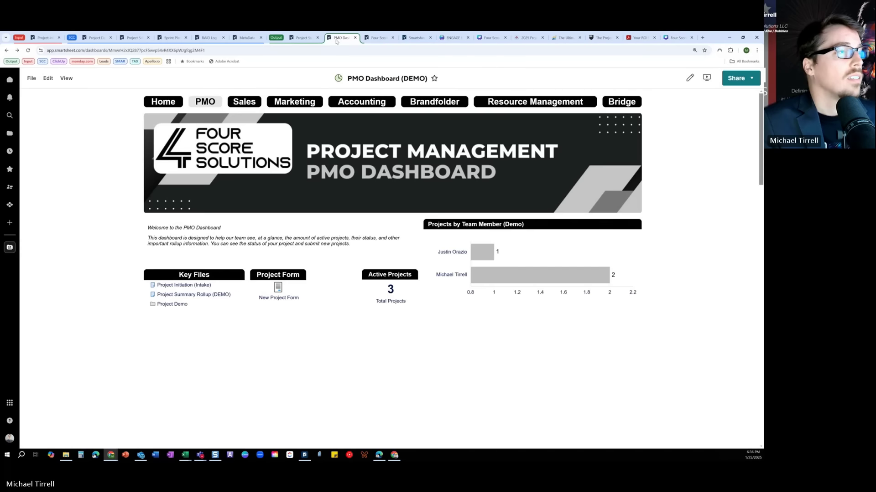
left_click(10, 247)
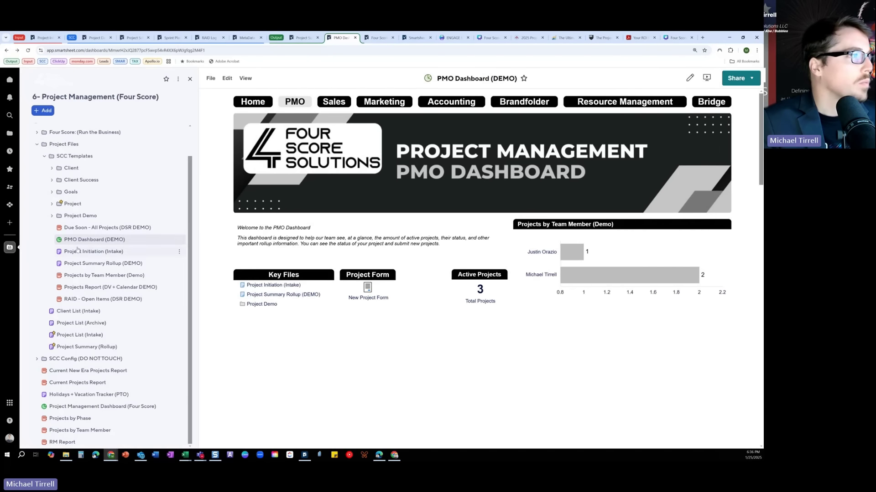
left_click(129, 288)
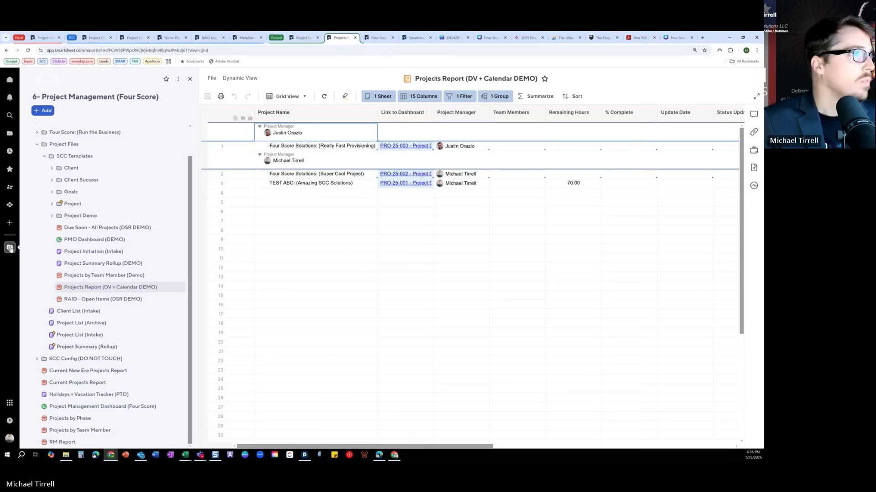
left_click(9, 247)
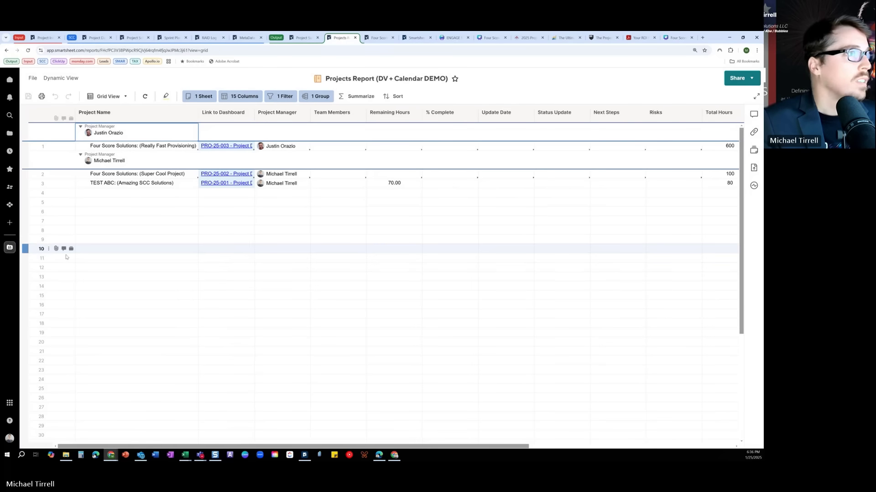
left_click(226, 258)
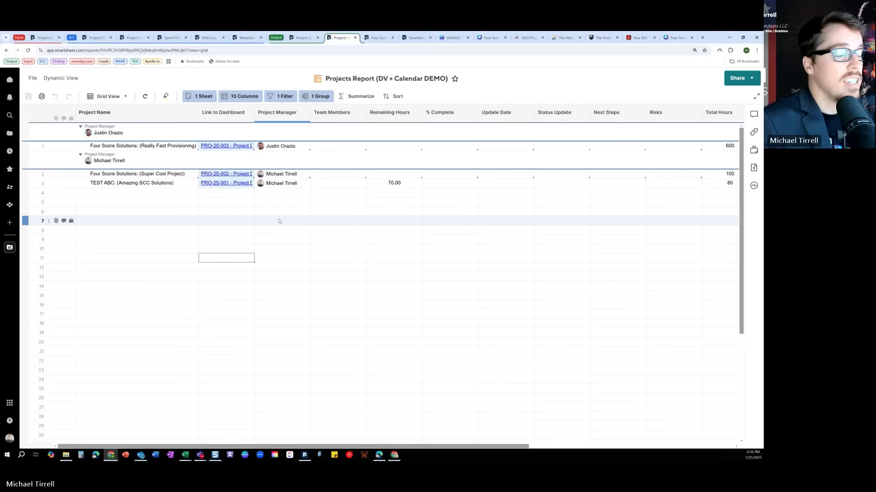
Create a Dynamic View from the projects report and allow users to submit new items to Project Initiation (Intake).
left_click(61, 78)
mouse_move(92, 117)
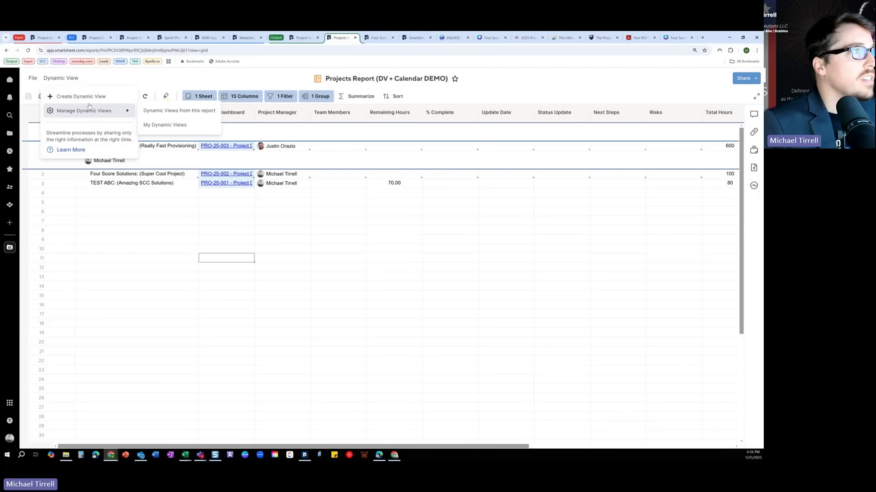
left_click(88, 97)
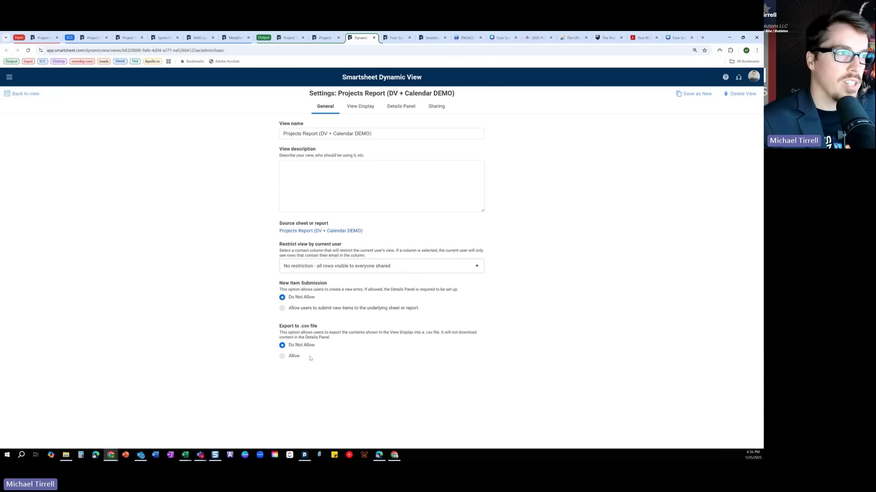
left_click(312, 309)
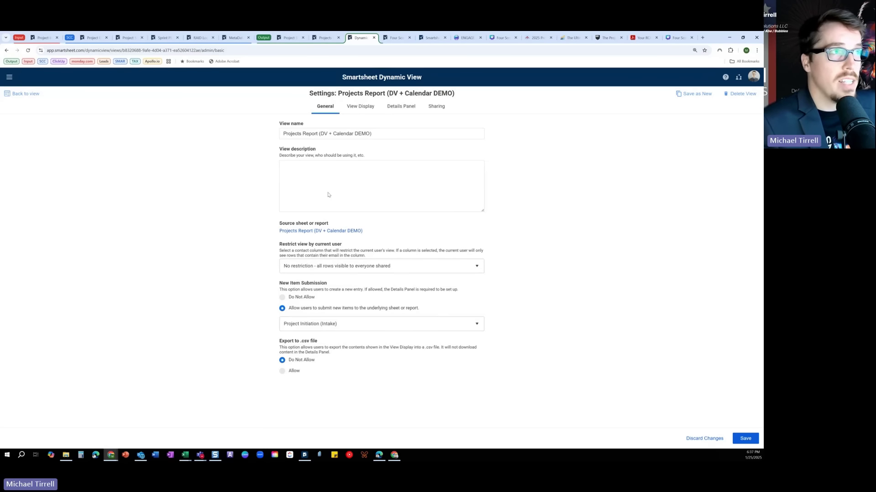
In the View Display settings, display attachments and comments and let users add both.
left_click(360, 108)
left_click(438, 192)
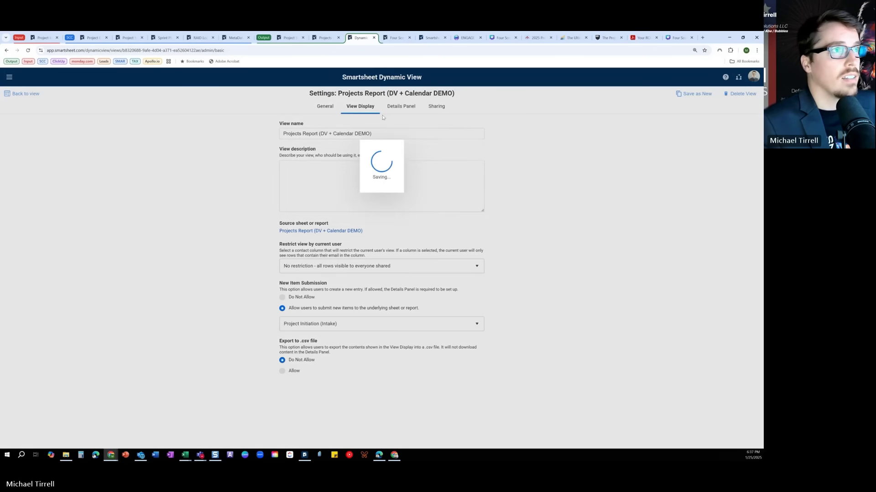
left_click(283, 134)
left_click(292, 144)
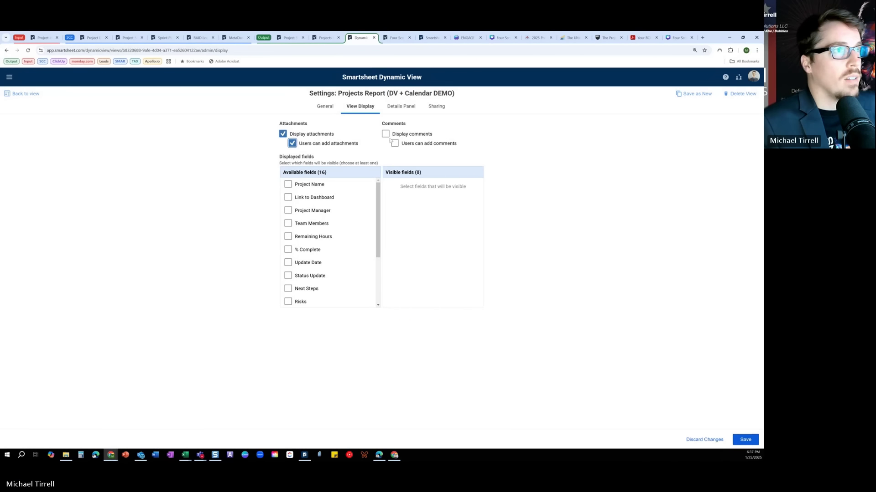
left_click(386, 133)
left_click(395, 144)
Make the Project Name, Link to Dashboard, Project Manager, Update Date, Status Update, Next Steps and Risks fields visible in the view.
left_click(288, 184)
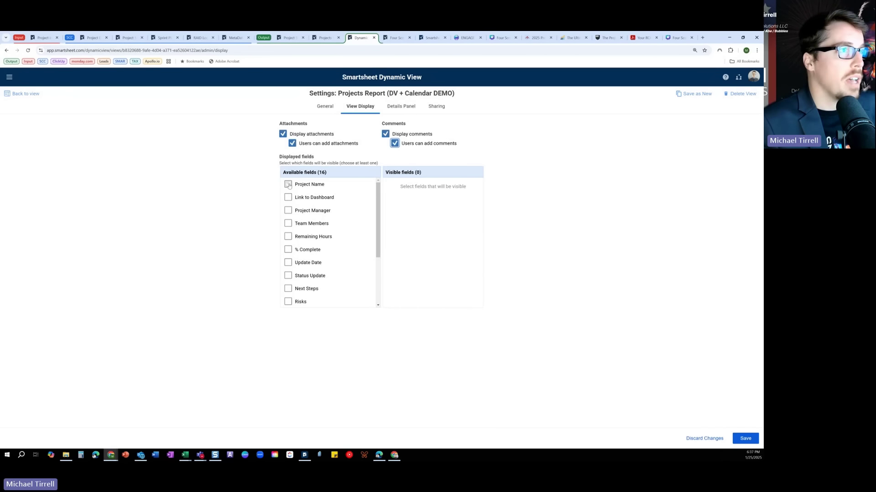
left_click(288, 197)
left_click(288, 210)
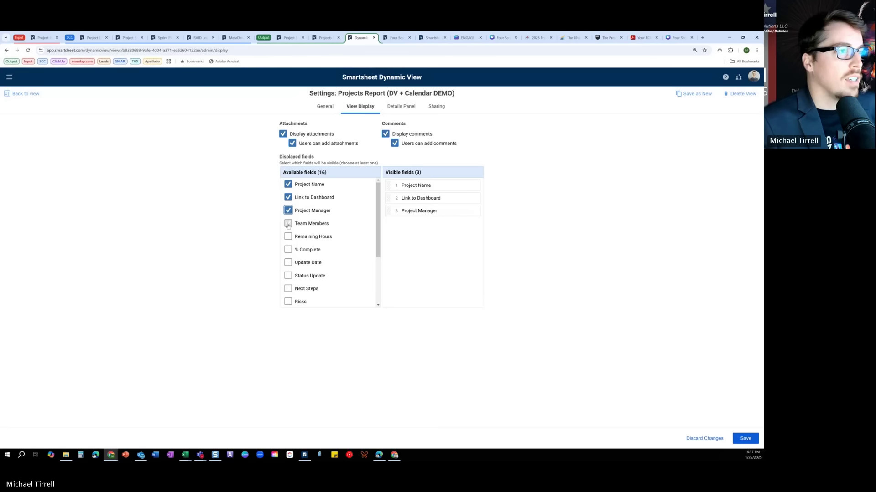
scroll(289, 241, "down", 1)
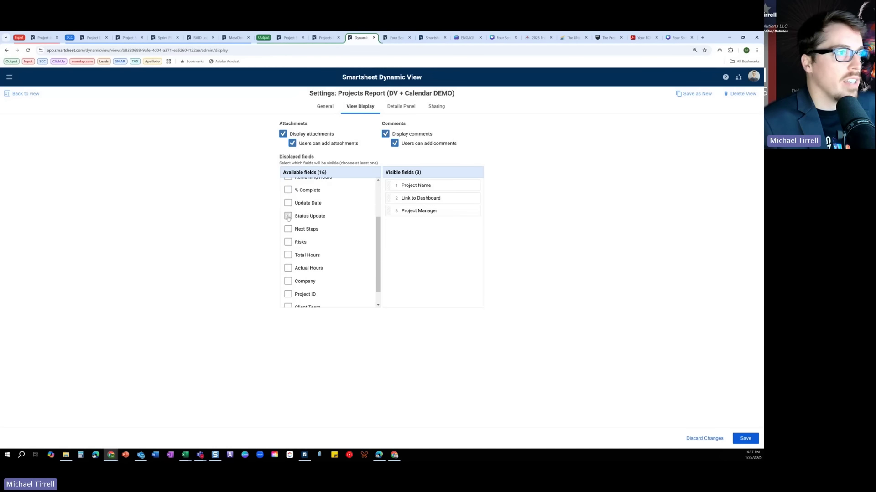
left_click(287, 203)
left_click(288, 216)
left_click(287, 229)
left_click(287, 242)
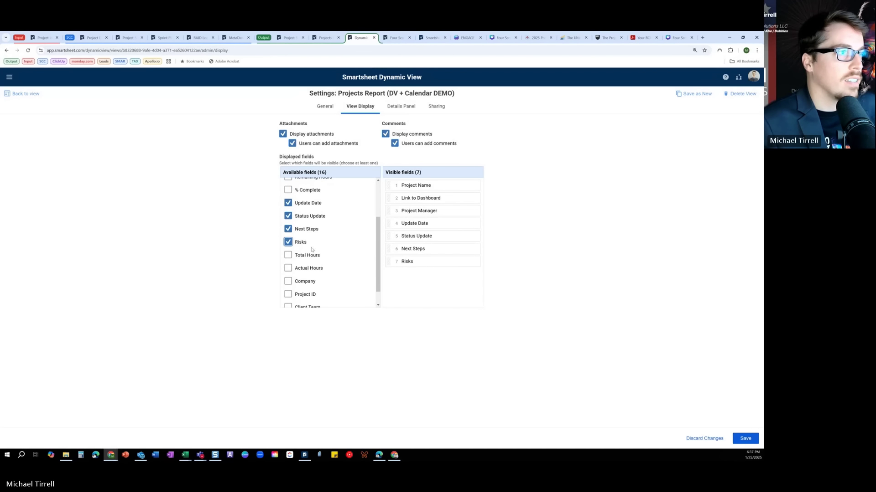
Add Project ID and Phase to the visible fields, placing Phase directly after Project Manager.
scroll(288, 246, "down", 1)
left_click(288, 276)
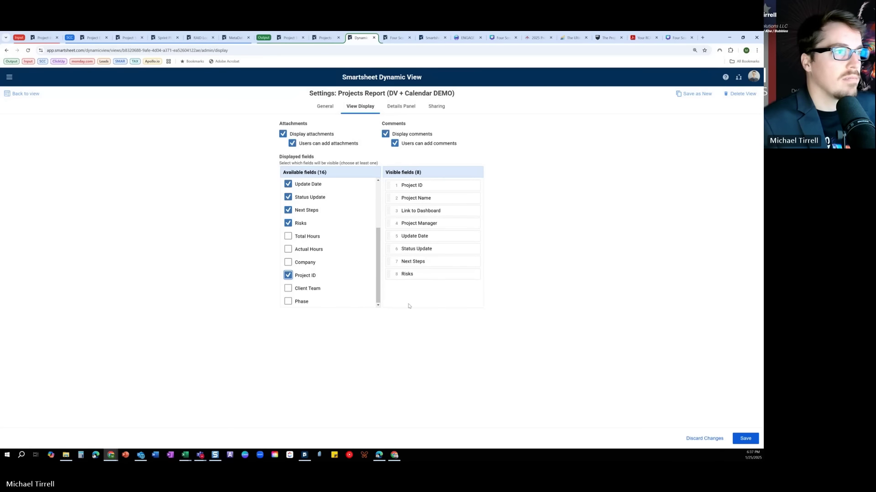
left_click(288, 302)
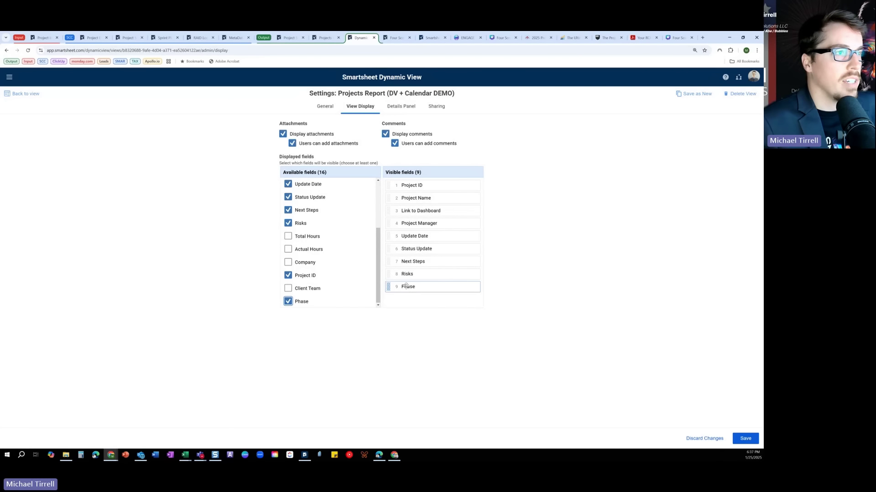
left_click_drag(390, 288, 397, 237)
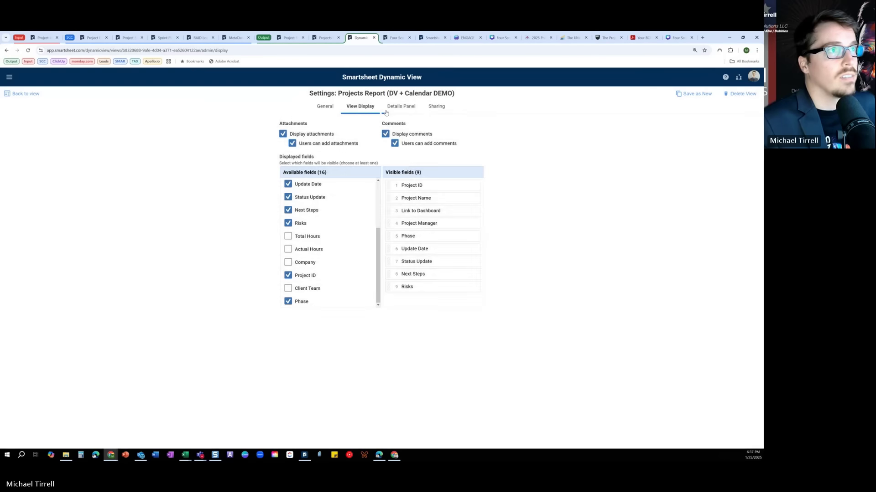
Add Project Name, Link to Dashboard, Project Manager, Update Date, Status Update, Next Steps and Risks to the Details Panel layout.
left_click(400, 106)
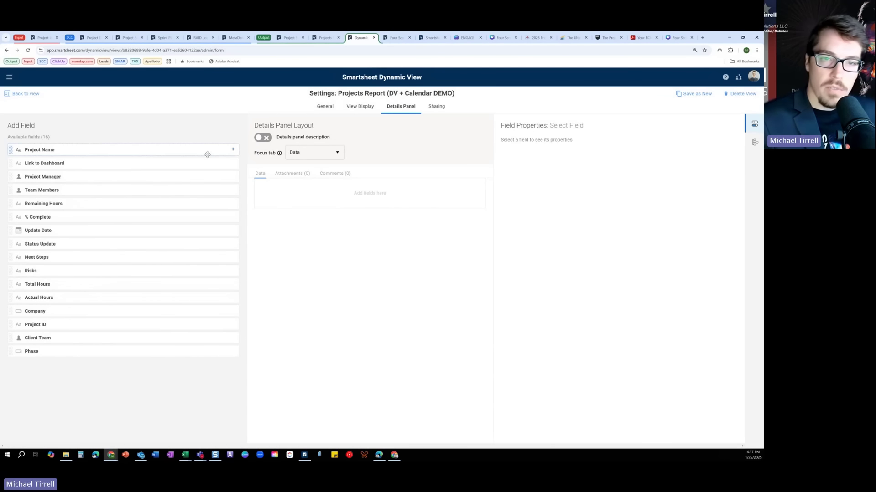
left_click(232, 151)
left_click(232, 151)
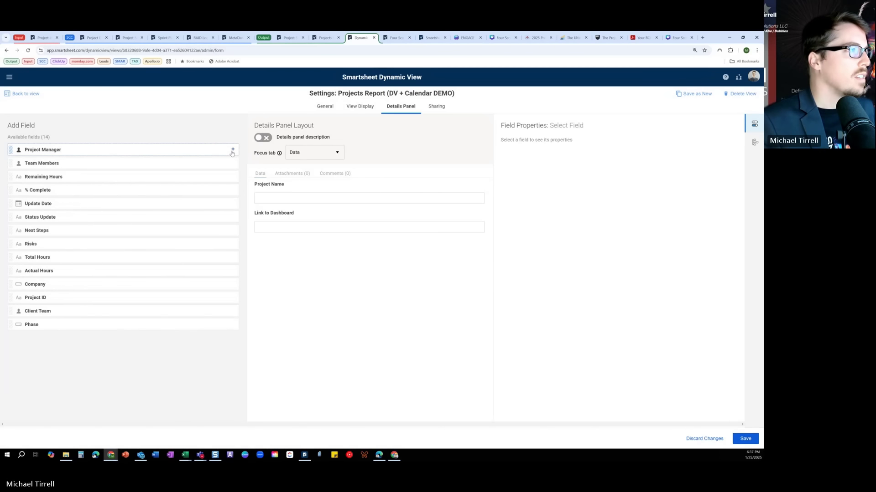
left_click(232, 151)
left_click(232, 191)
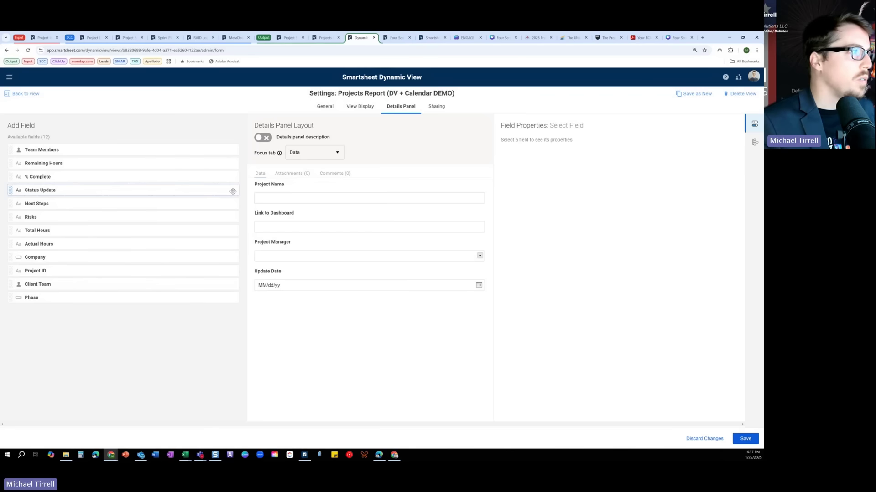
left_click(233, 191)
left_click(232, 191)
left_click(233, 191)
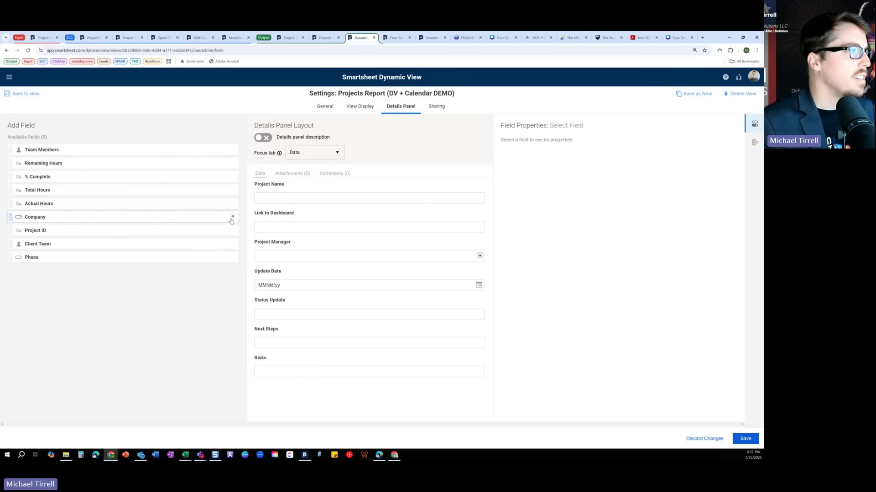
Add Total Hours, Actual Hours, Remaining Hours and % Complete to the Details Panel, and place Project ID above Project Name.
left_click(231, 190)
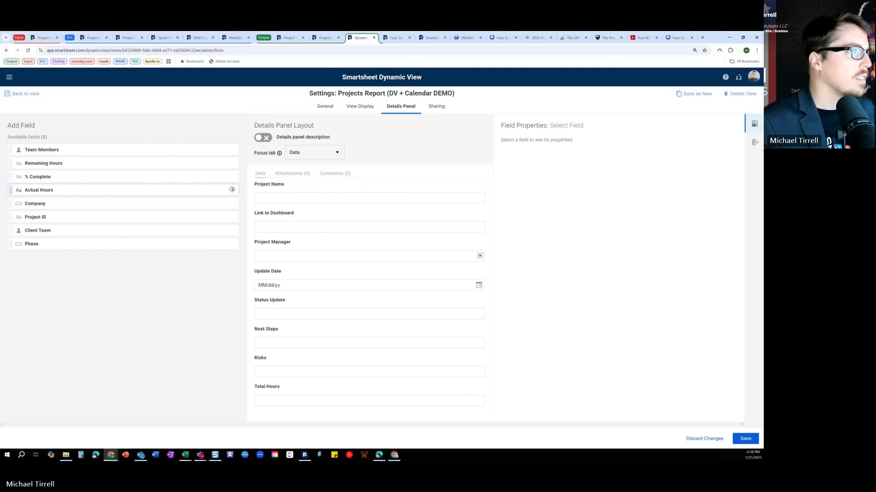
left_click(232, 190)
left_click(232, 163)
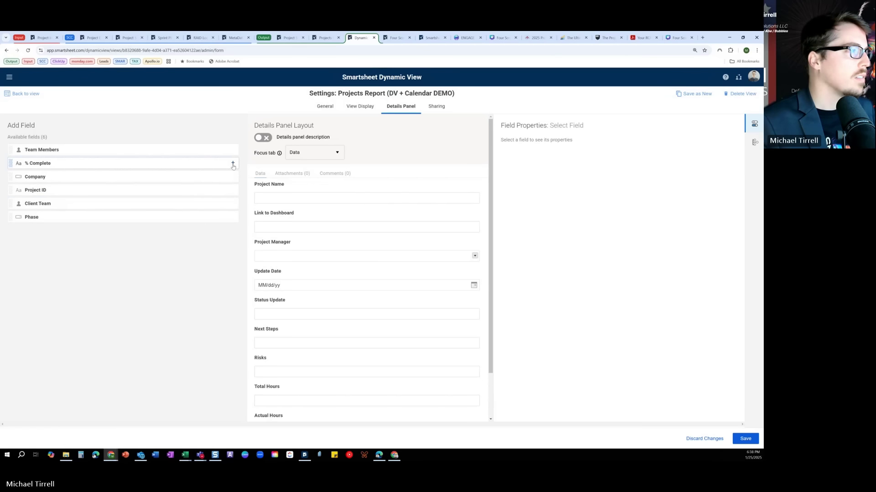
left_click(232, 163)
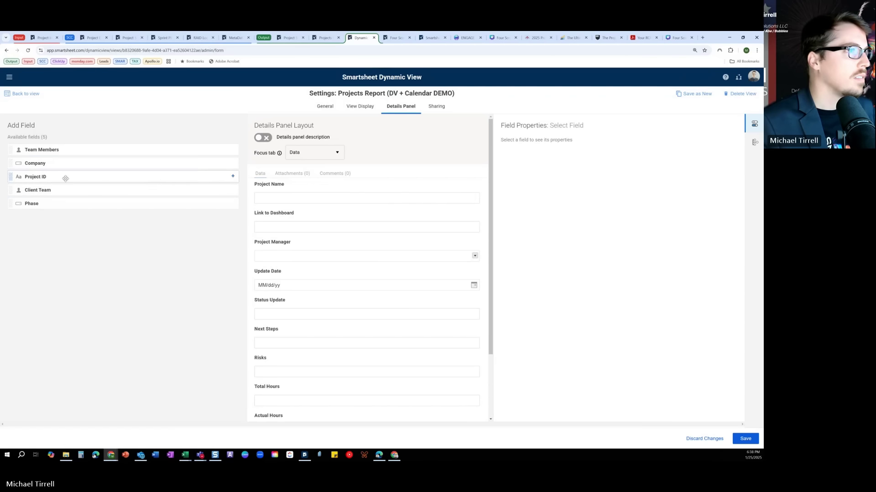
left_click_drag(63, 177, 324, 196)
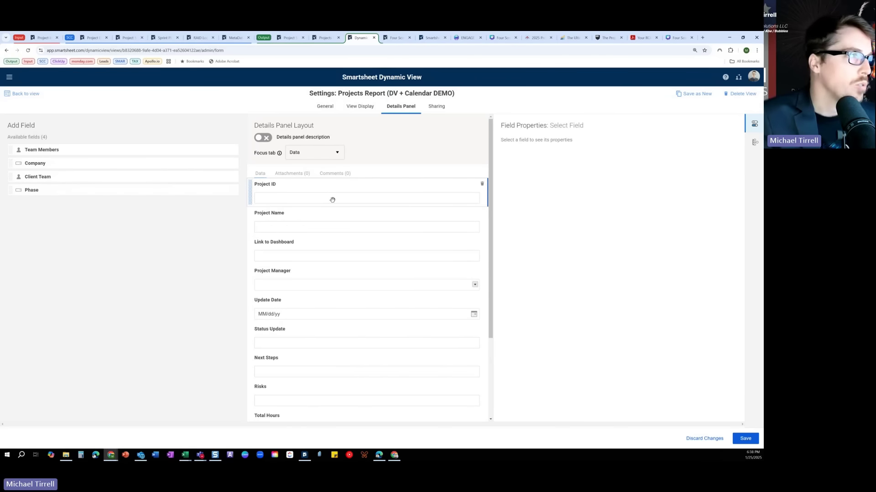
Display the Status Update, Next Steps and Risks fields as Multiple Line in the Details Panel and return to the view.
scroll(374, 264, "down", 3)
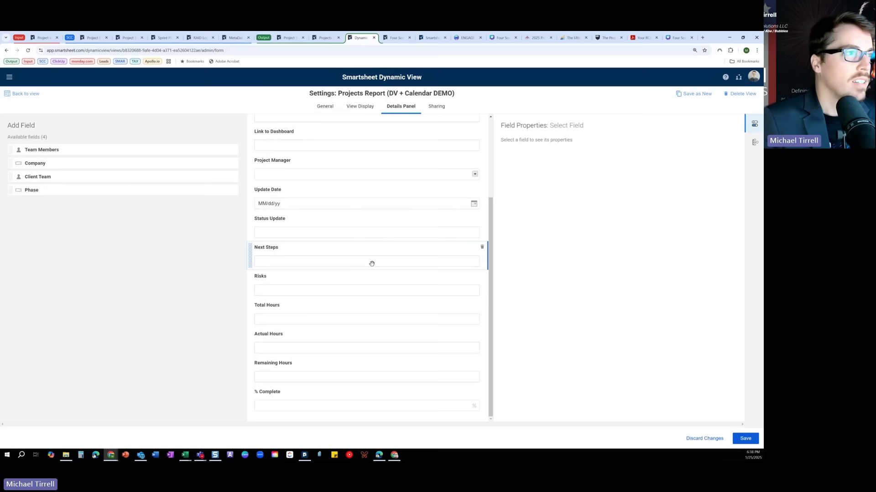
left_click(326, 230)
left_click(518, 247)
left_click(518, 276)
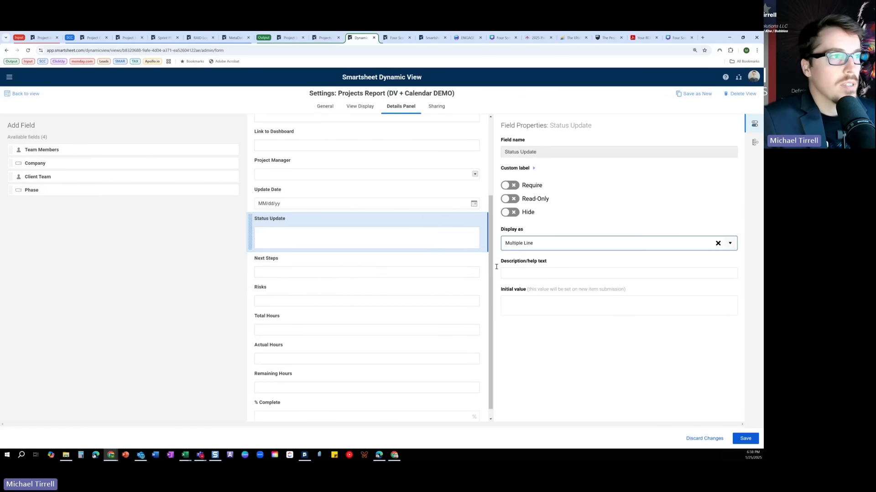
left_click(383, 267)
left_click(518, 246)
left_click(518, 276)
left_click(391, 309)
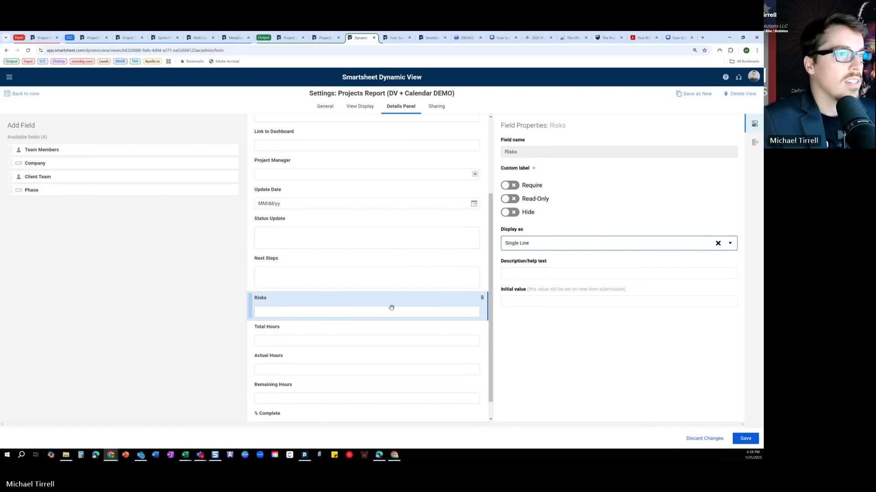
left_click(518, 243)
left_click(520, 275)
scroll(424, 278, "up", 1)
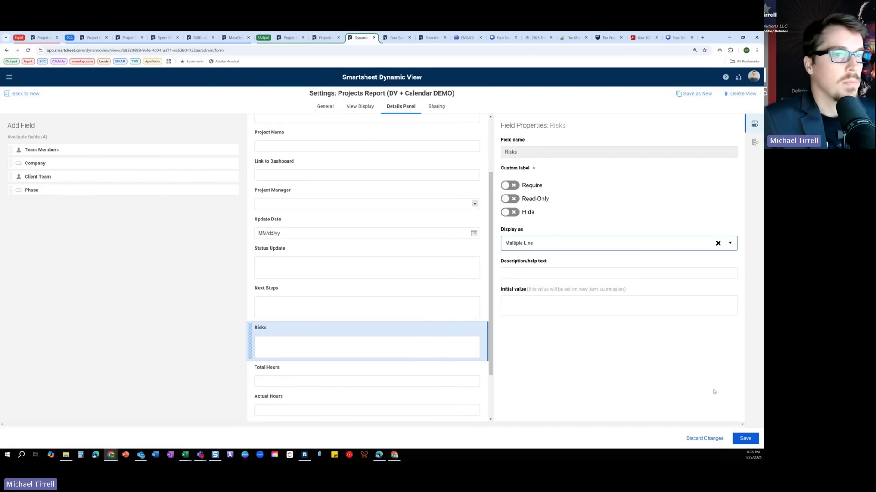
left_click(31, 94)
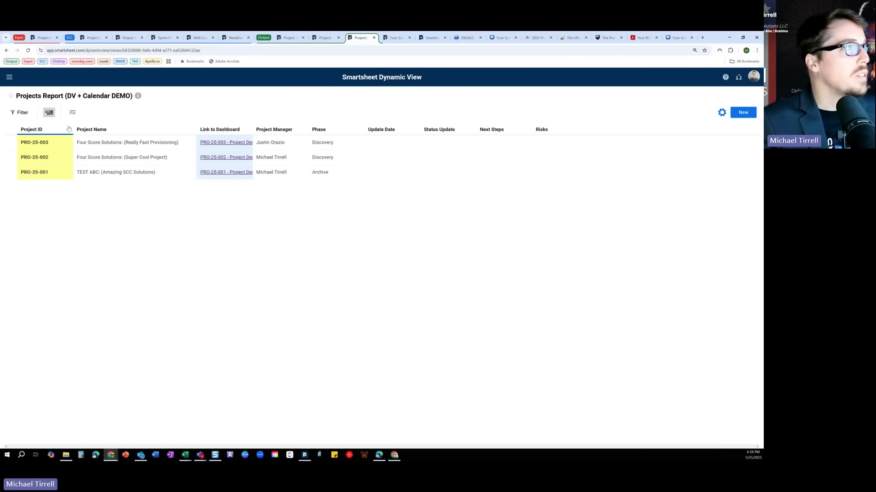
Narrow the Project ID column, widen Link to Dashboard to show its full links, and sort the rows by Phase.
left_click_drag(73, 129, 57, 130)
left_click_drag(233, 129, 253, 130)
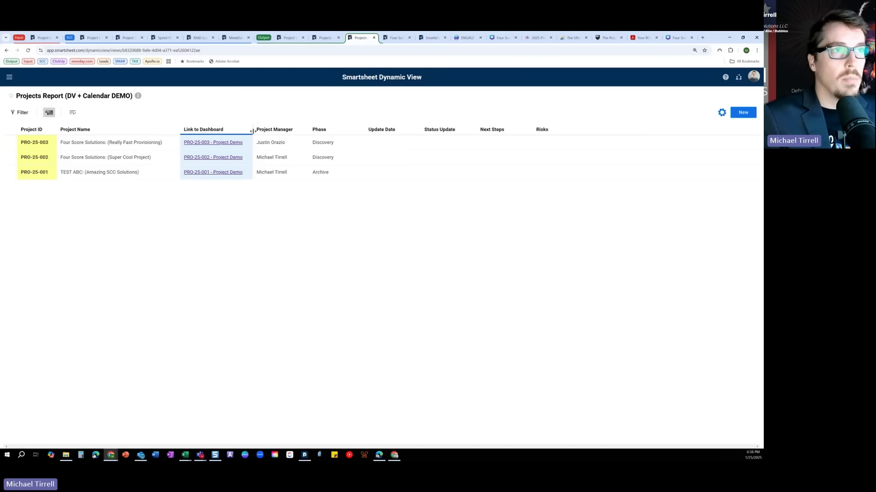
left_click(214, 129)
left_click(319, 129)
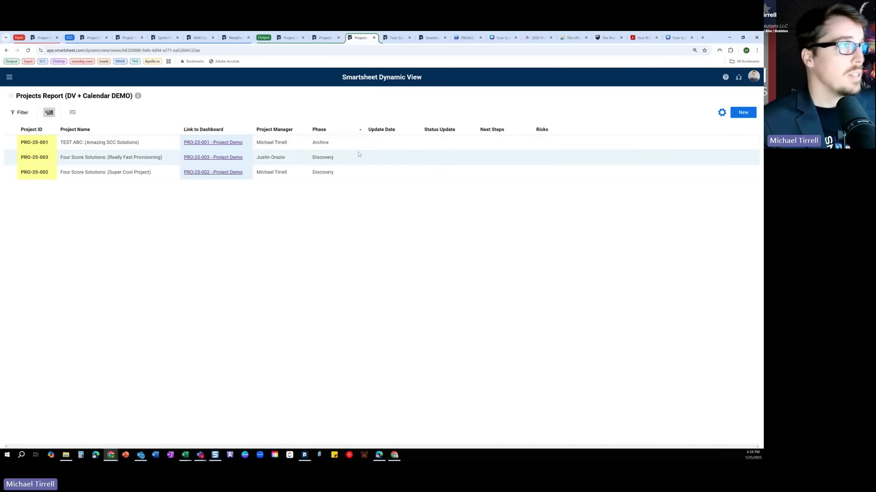
Create a new filter on the view and name it "Active only".
left_click(23, 112)
left_click(319, 202)
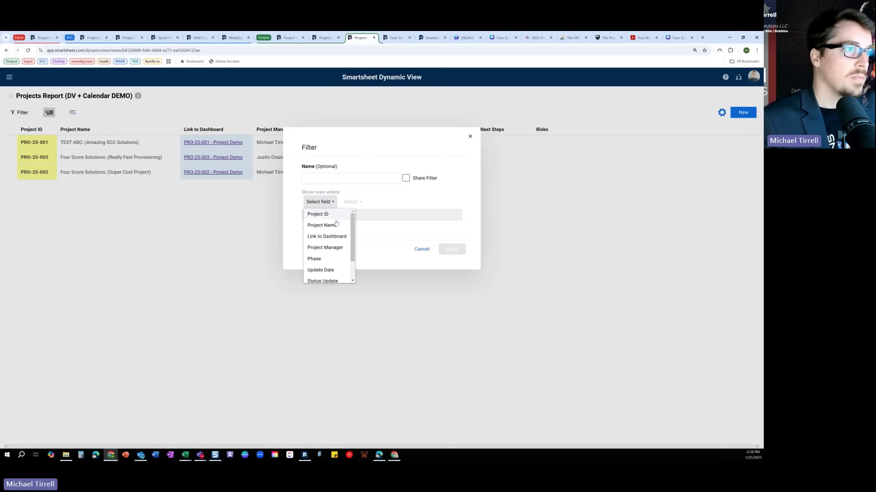
scroll(331, 251, "down", 1)
scroll(330, 251, "down", 1)
left_click(326, 177)
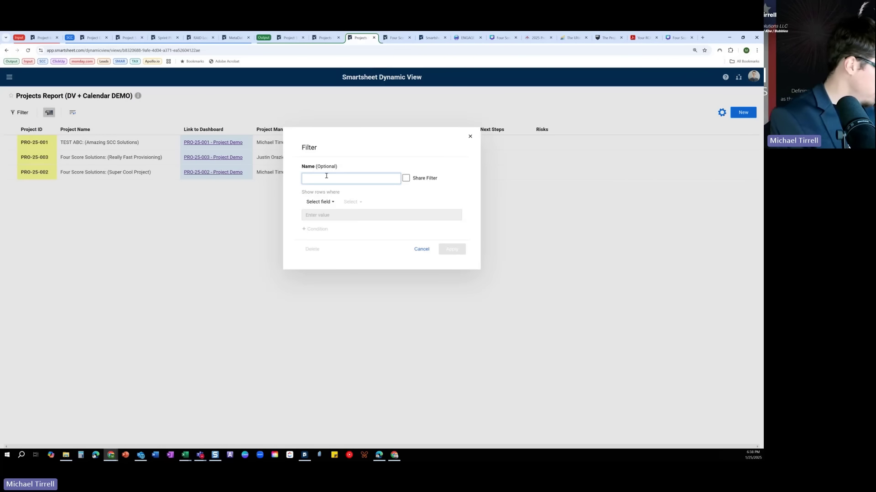
type("Active on")
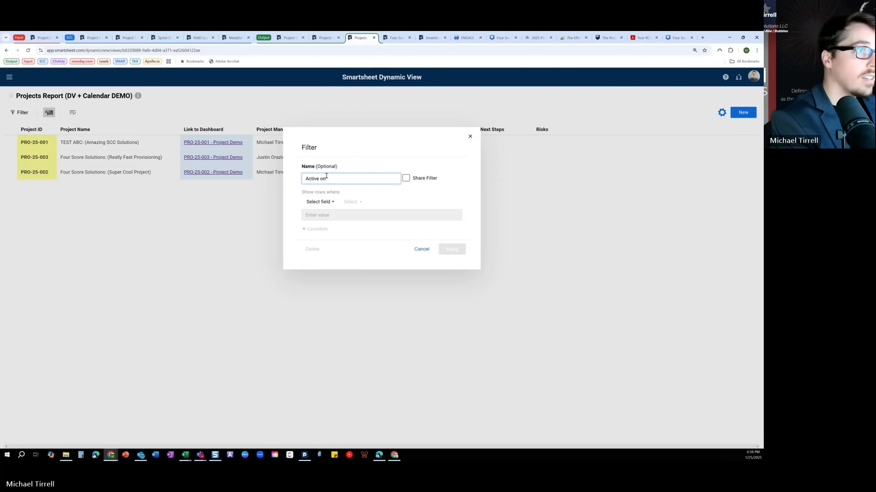
type("ly")
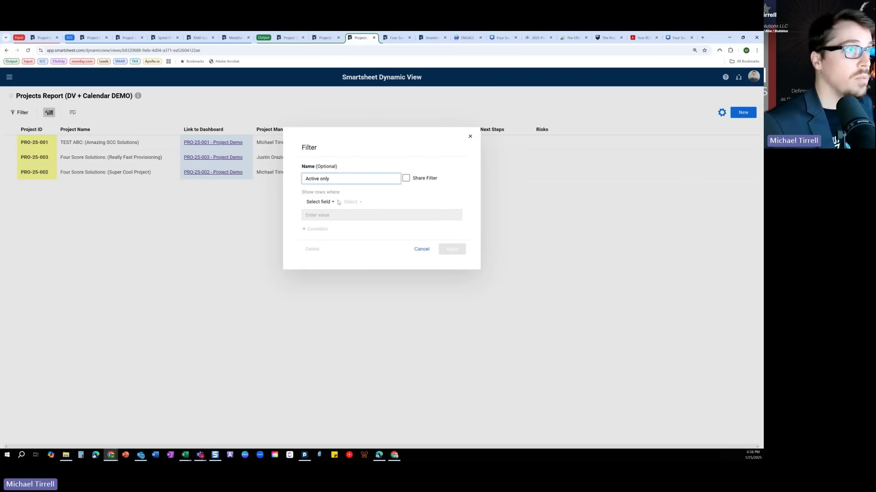
Set the filter condition to Phase is not one of Archive and apply it.
left_click(319, 201)
scroll(333, 247, "down", 3)
left_click(314, 233)
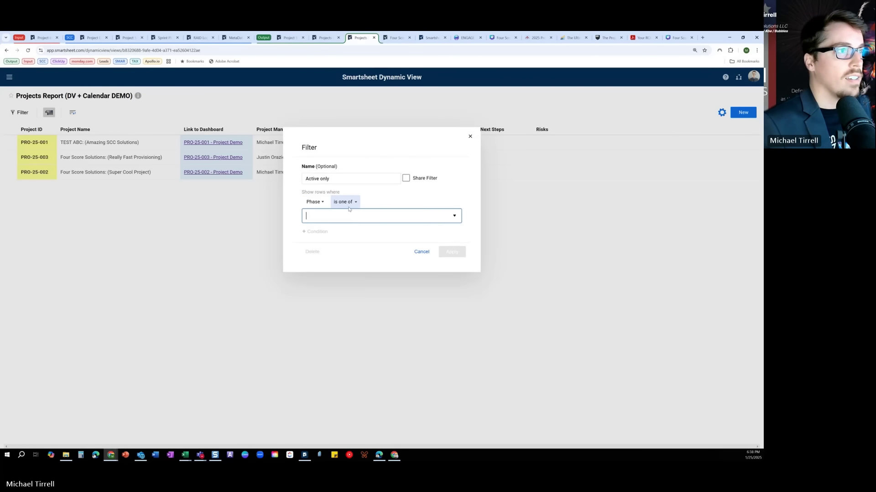
left_click(343, 201)
left_click(346, 217)
scroll(333, 264, "down", 3)
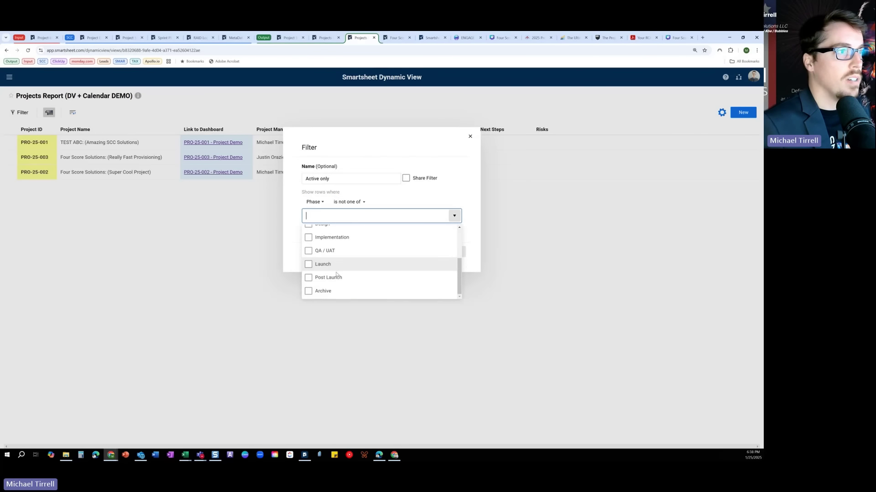
left_click(322, 290)
left_click(386, 200)
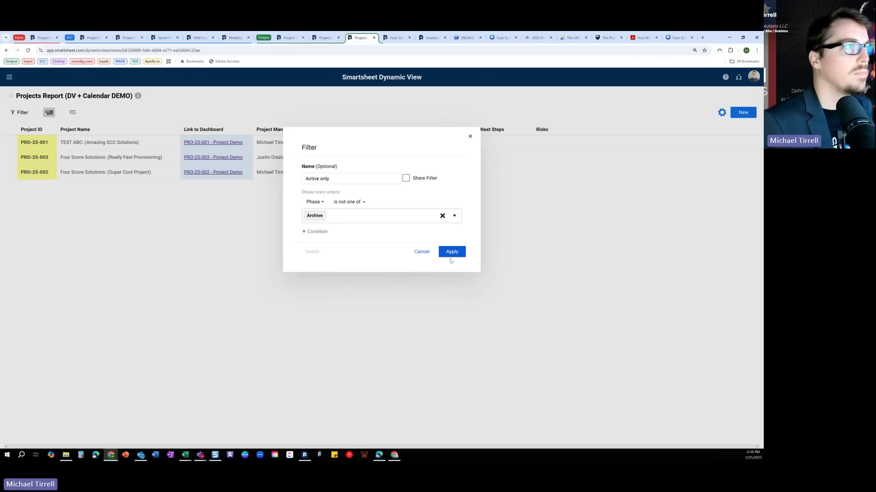
left_click(453, 254)
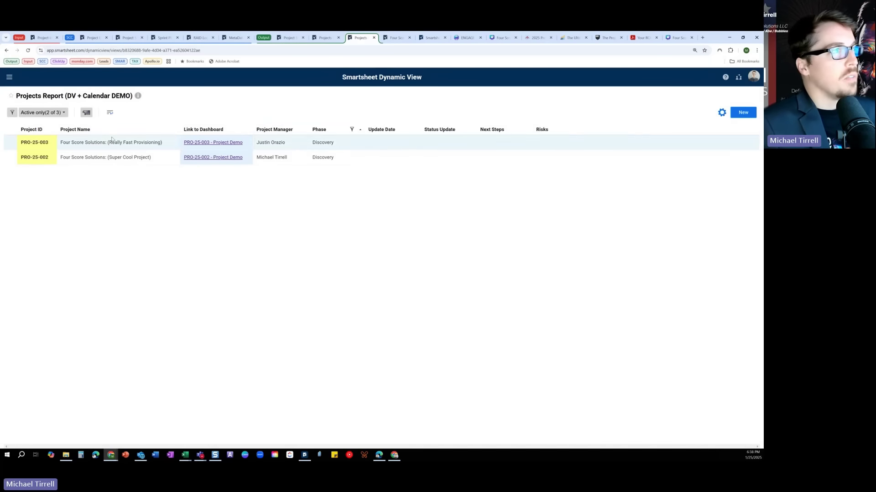
Edit the Active only filter to share it with the view's other users and apply the change.
left_click(63, 114)
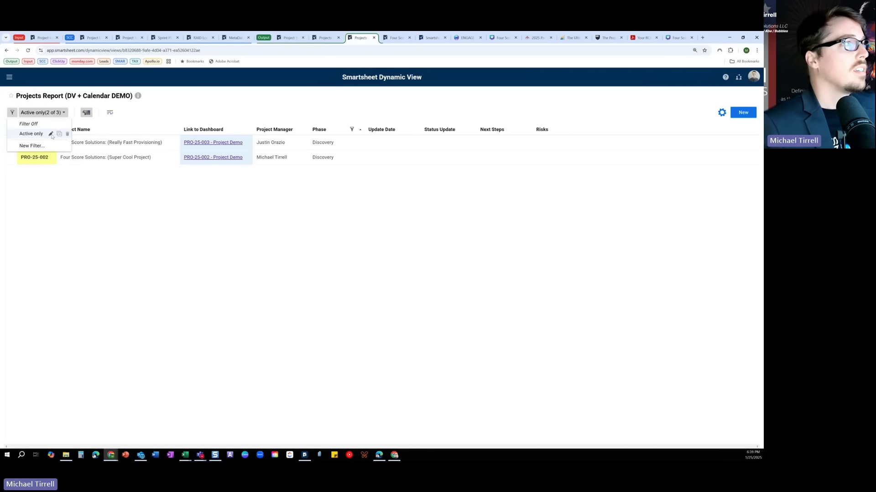
left_click(51, 133)
left_click(417, 183)
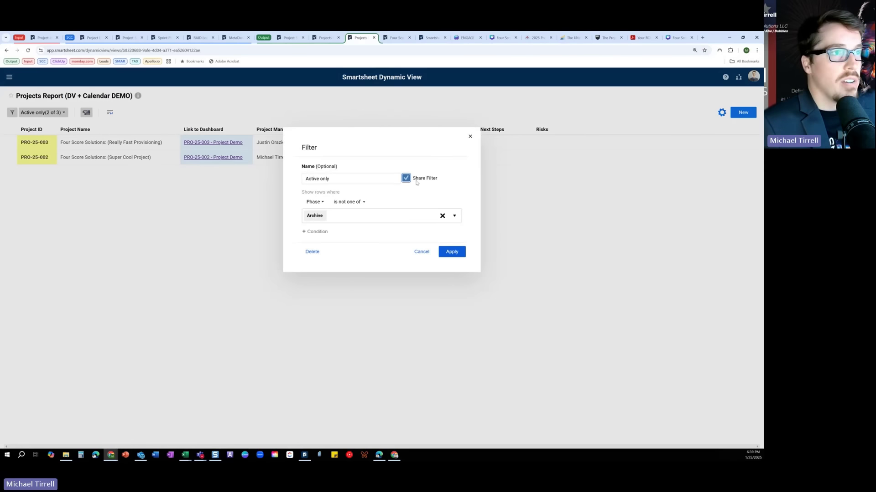
left_click(452, 253)
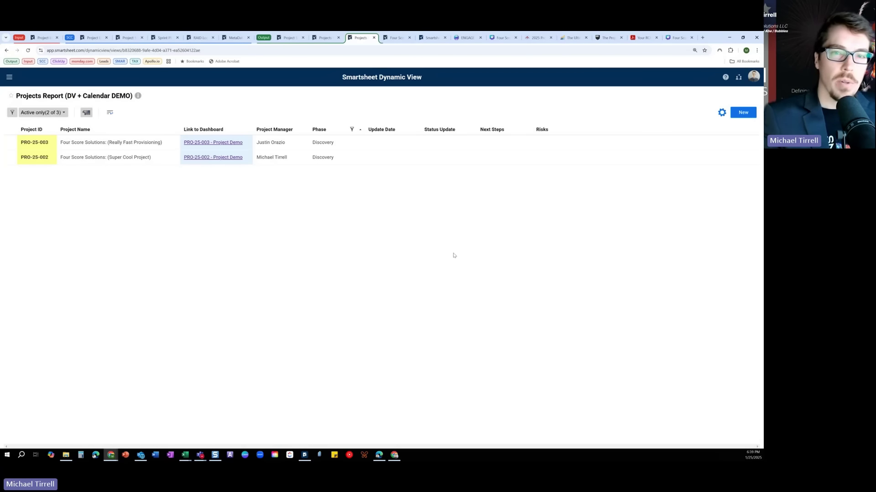
Open the PRO-25-002 project's details, look through its attachments and comments, and enter "This is my update for today." as the Status Update.
left_click(299, 156)
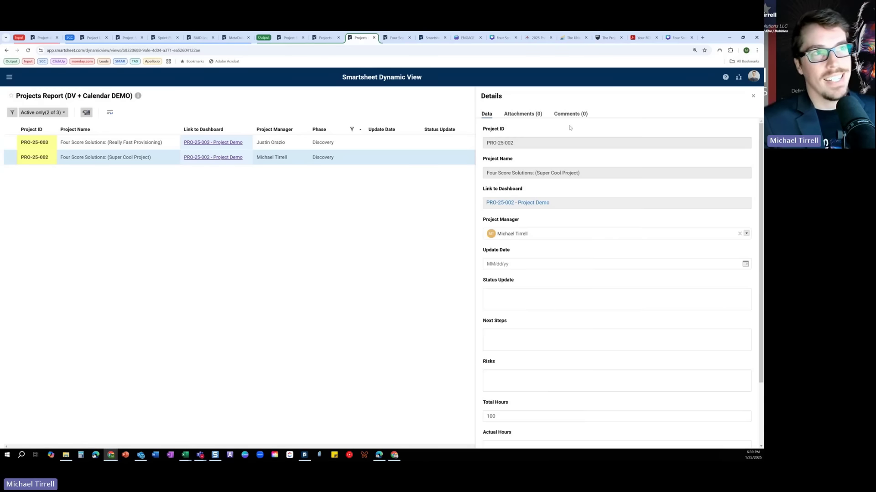
left_click(525, 114)
left_click(570, 114)
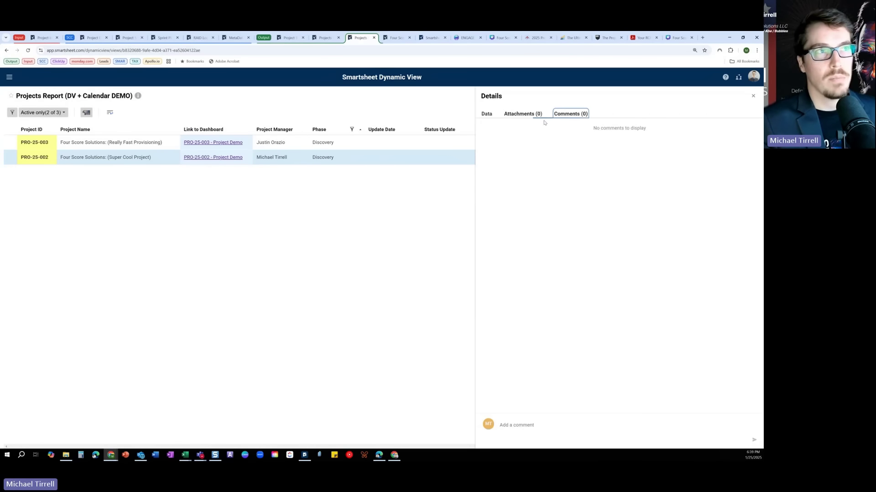
left_click(487, 114)
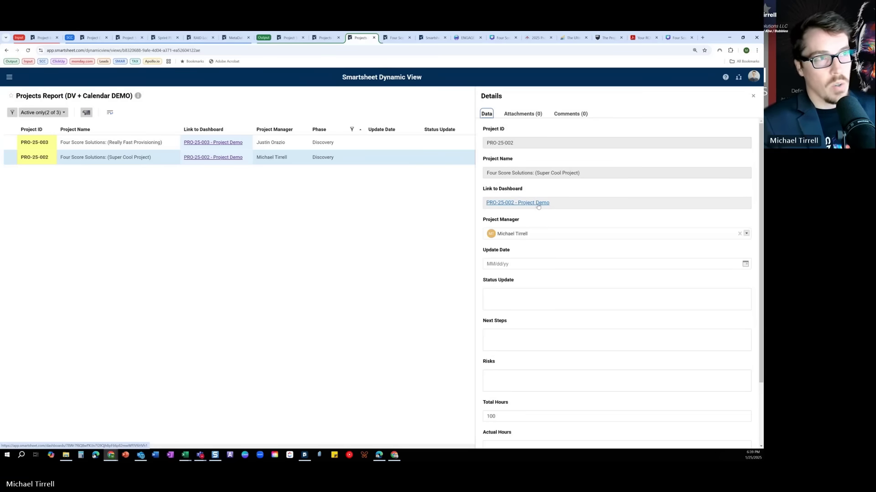
scroll(538, 206, "down", 1)
left_click(523, 237)
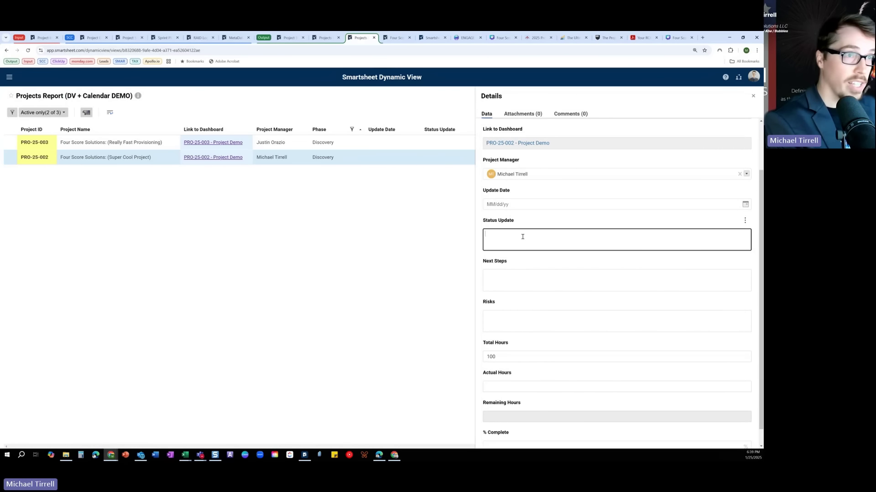
type("This")
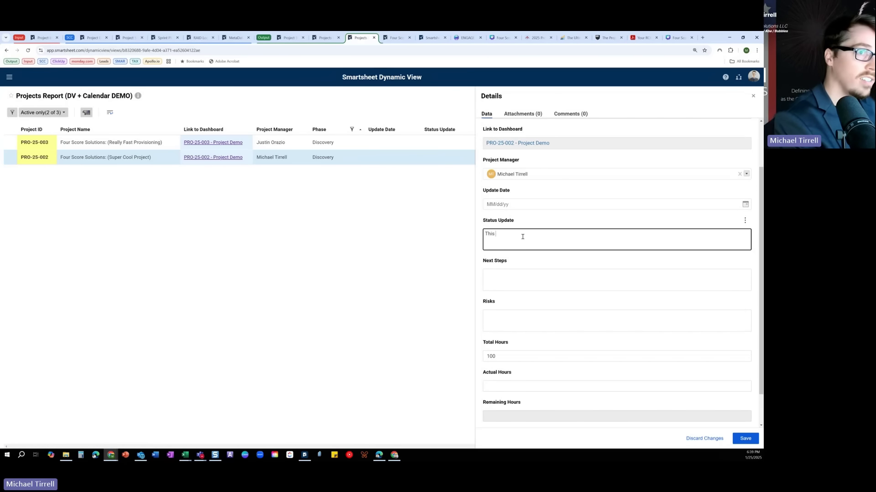
type(" is my update for")
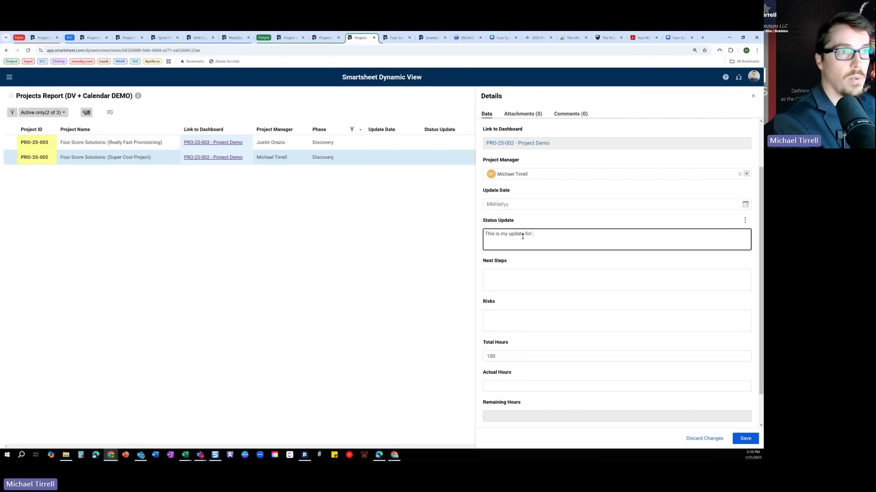
type(".")
Set the project's Actual Hours to 40 and save the row's changes.
scroll(547, 328, "down", 2)
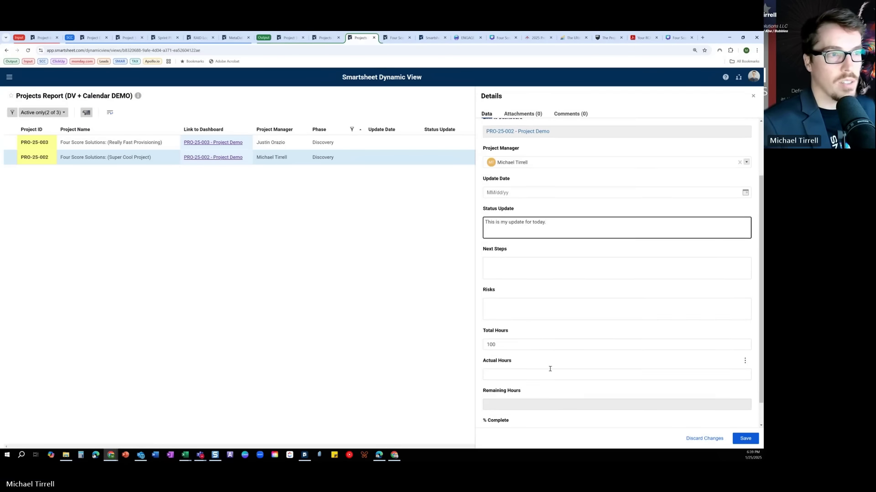
left_click(505, 349)
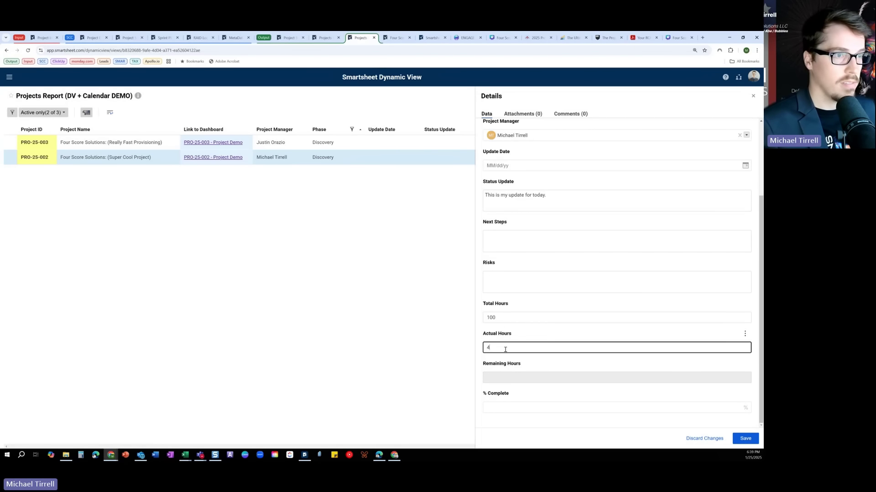
left_click(584, 361)
left_click(746, 439)
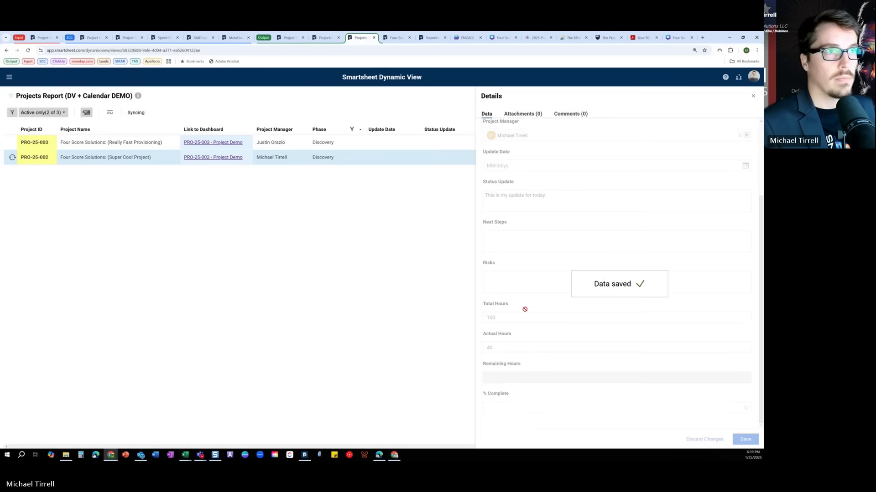
Close the row details, wrap the text in the grid and slightly narrow the Status Update column.
left_click(753, 97)
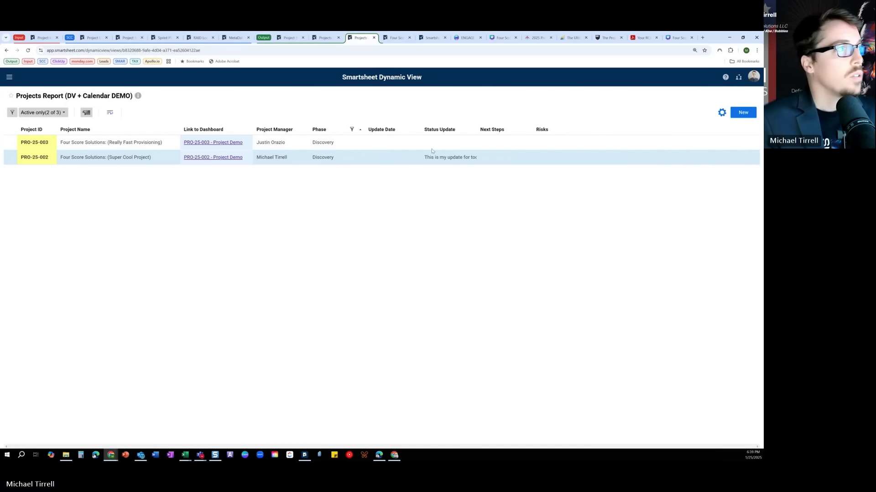
left_click(109, 112)
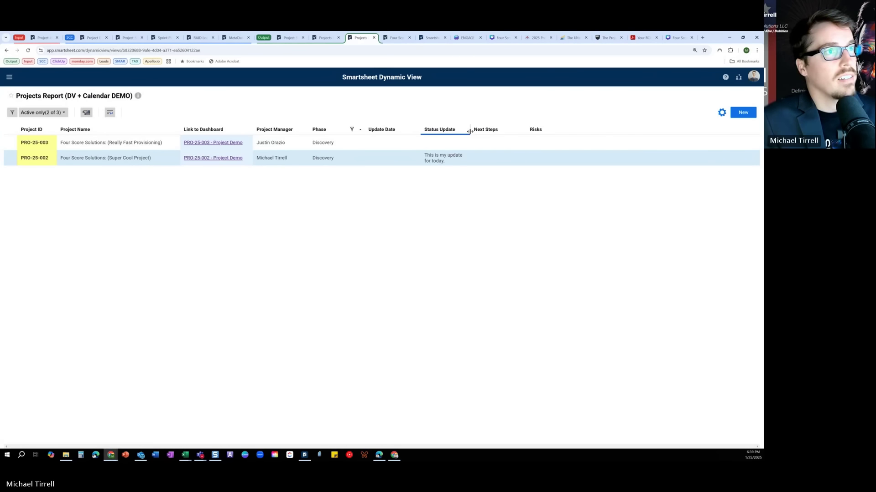
left_click_drag(470, 131, 465, 130)
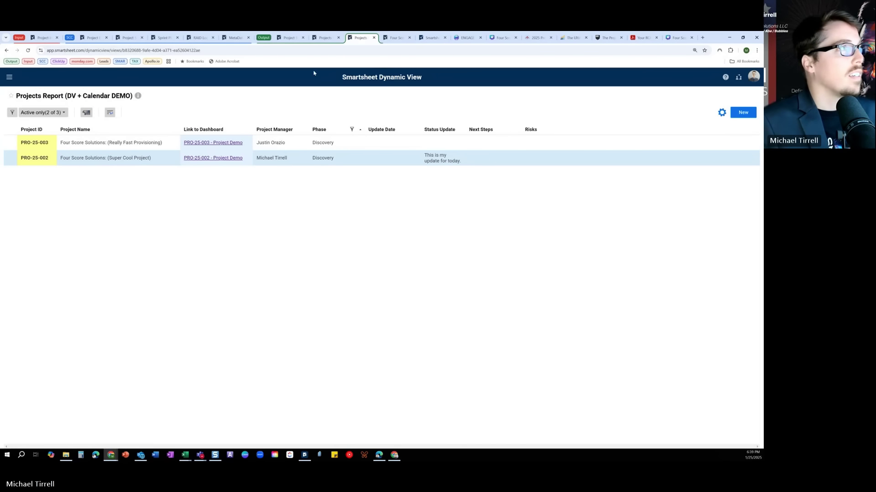
Copy the Dynamic View's web address and open its source report from the view's settings.
left_click(255, 53)
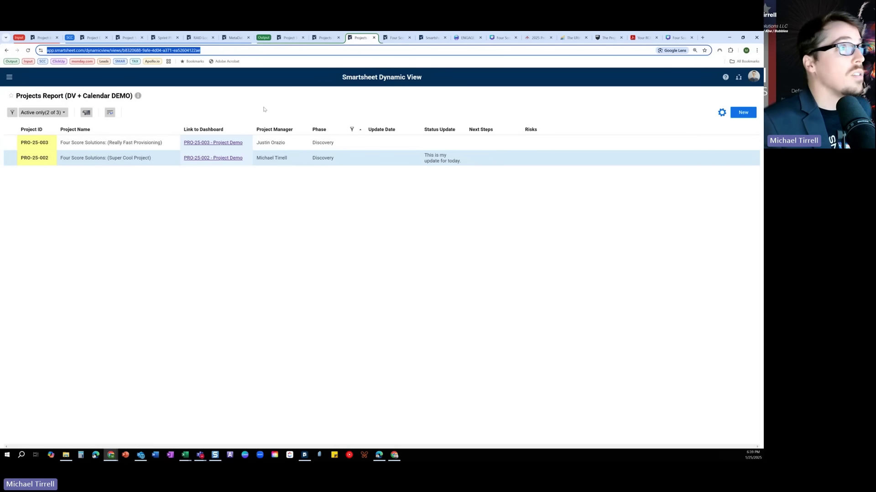
type("app.smartsheet.com/dynamicview/views/b8320688-9afe-4d04-a371-ea52604122ae/admin/display")
key("Return")
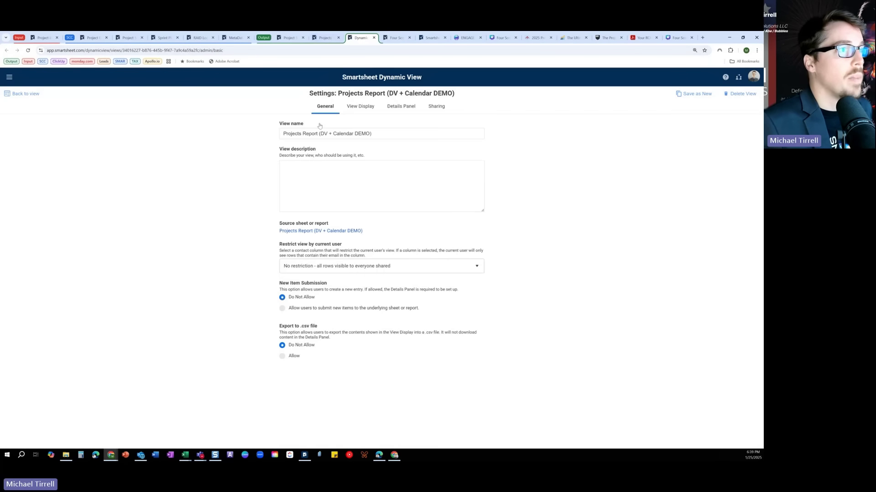
left_click(335, 230)
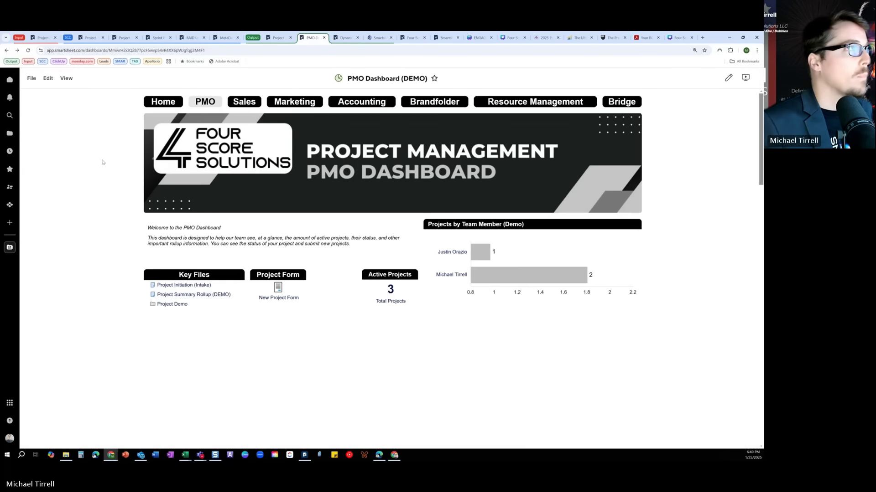
Edit PMO Dashboard (DEMO) and add a full-width Web Content widget below the existing widgets, embedding the copied Dynamic View link.
left_click(48, 78)
left_click(57, 95)
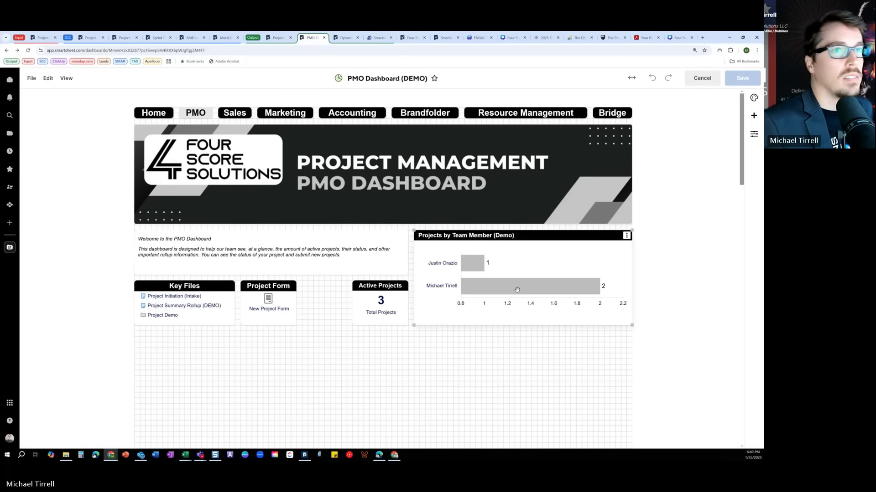
left_click(754, 115)
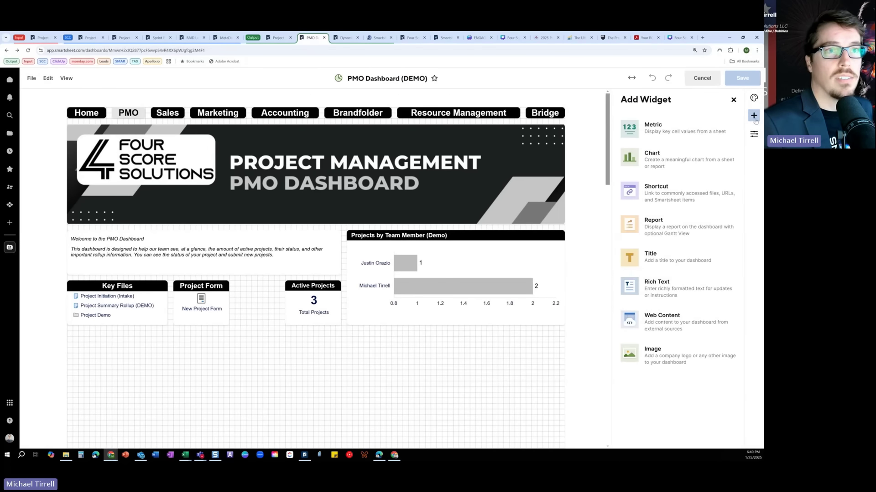
left_click(678, 314)
left_click(629, 145)
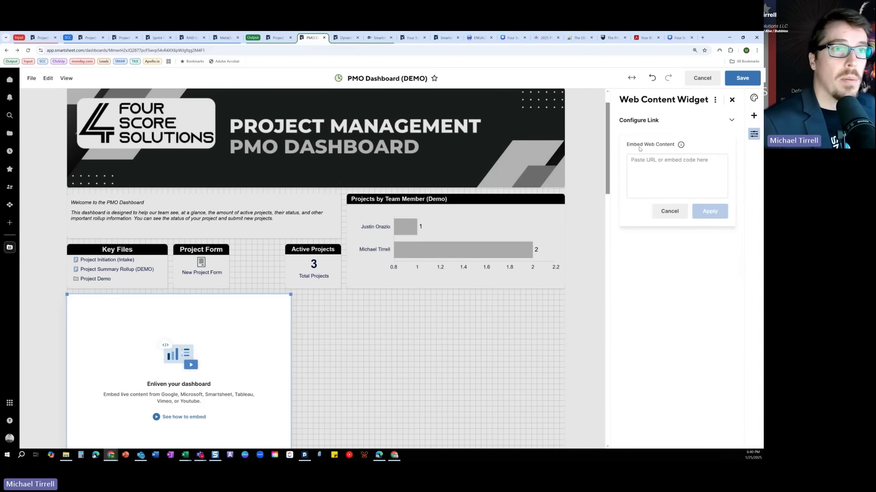
key("ctrl+v")
left_click(710, 211)
scroll(304, 363, "down", 3)
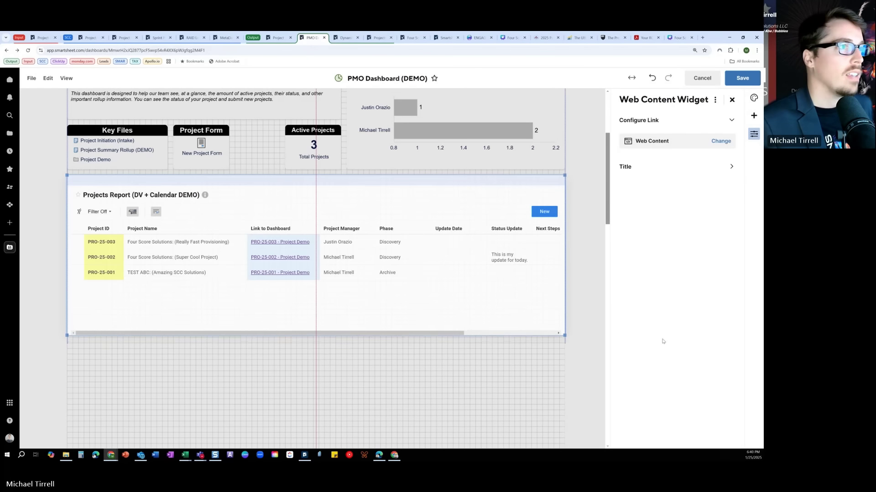
Give the Web Content widget's empty title bar a black background and save the dashboard.
left_click(629, 170)
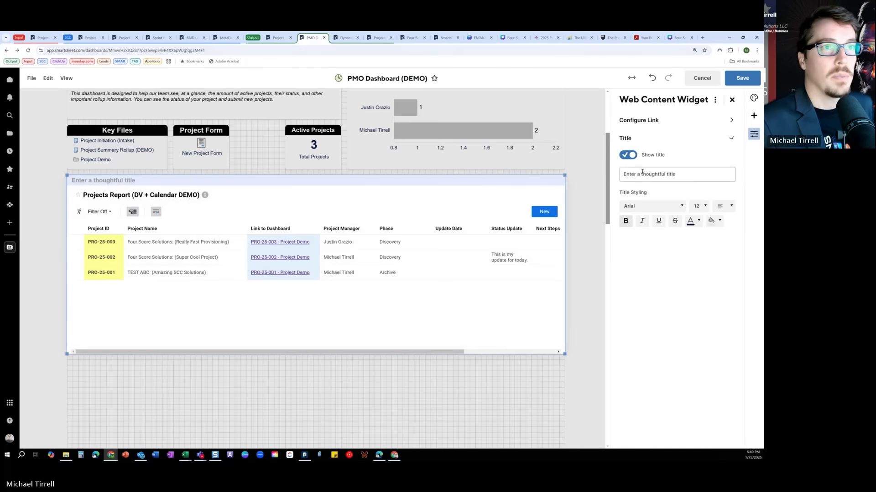
left_click(712, 221)
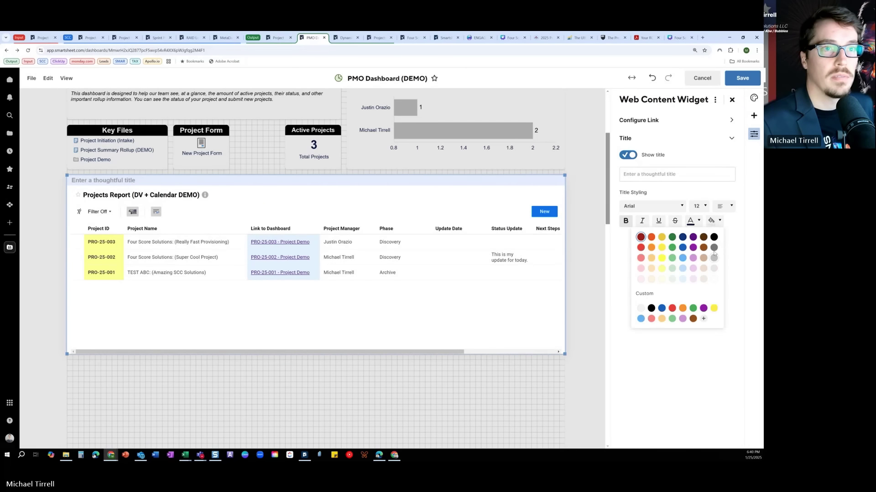
left_click(714, 237)
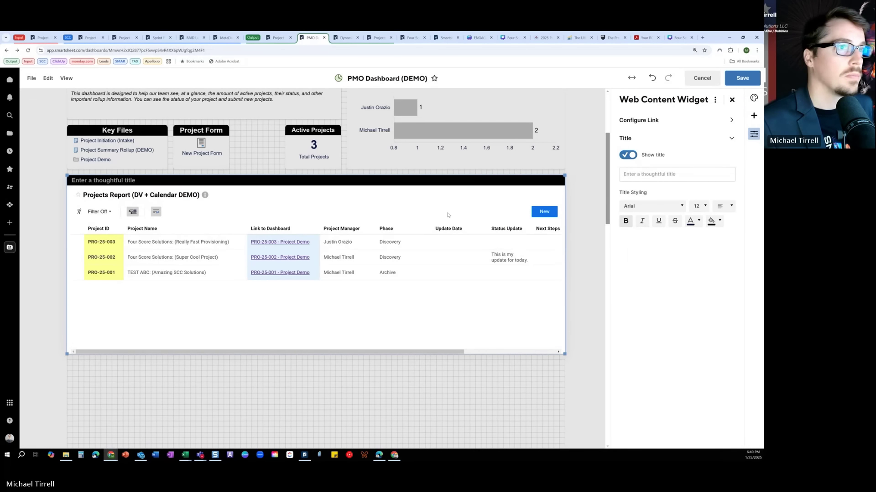
left_click(742, 78)
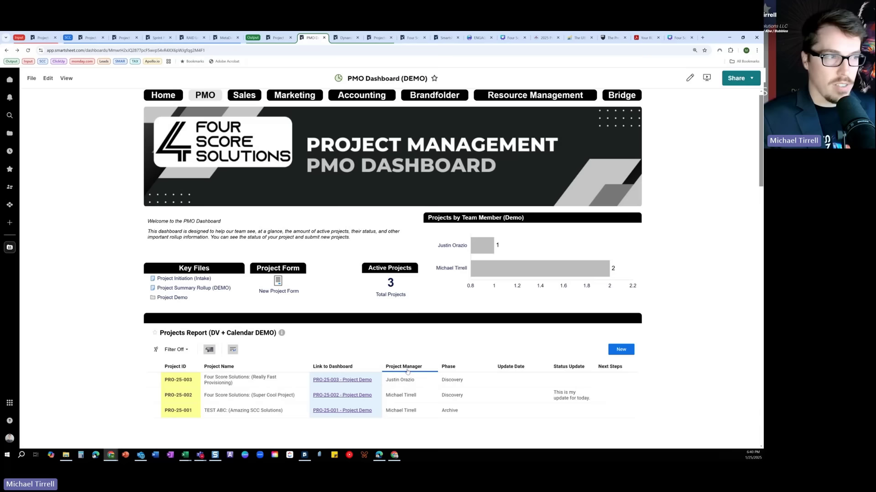
Review the PRO-25-002 row's details in the embedded view, close them and open that project's dashboard through its link.
scroll(592, 379, "down", 1)
left_click(596, 370)
scroll(647, 363, "down", 3)
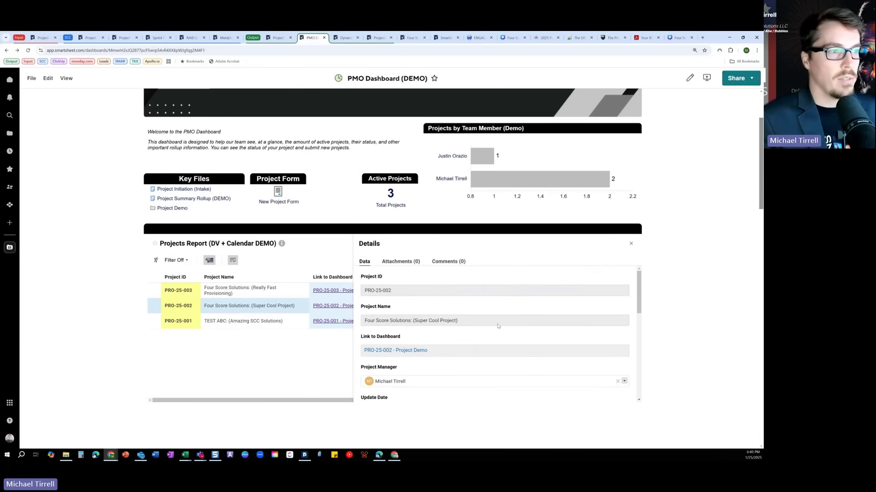
scroll(481, 324, "down", 5)
scroll(480, 324, "up", 1)
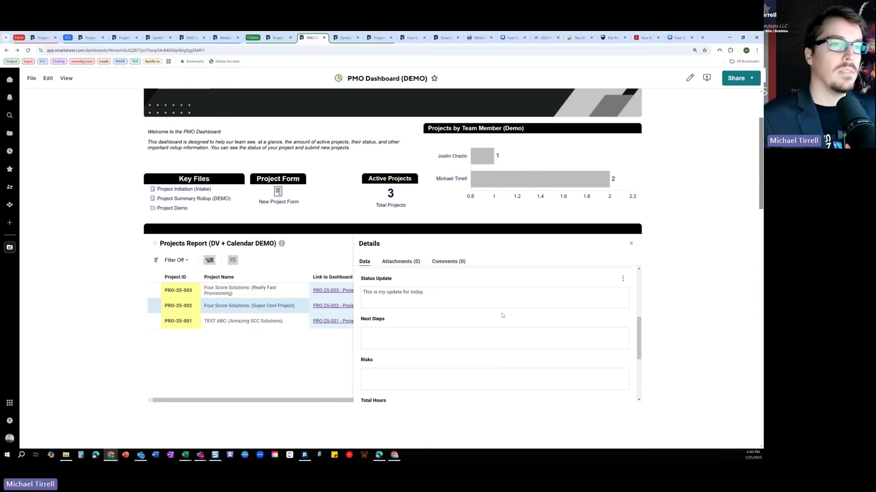
left_click(630, 245)
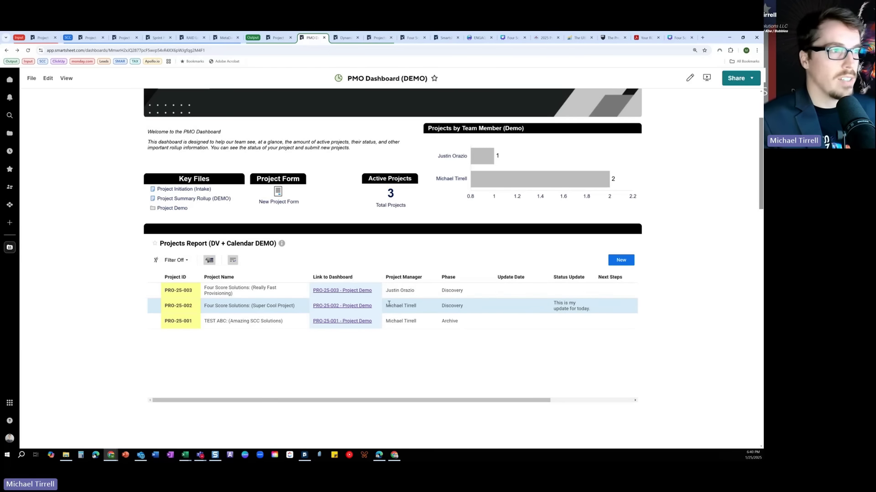
left_click(359, 306)
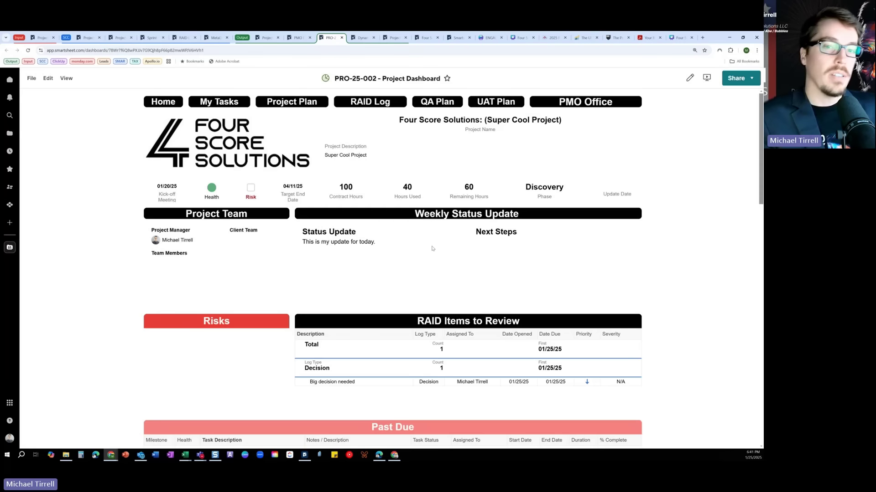
Close the project dashboard, return to Projects Report (DV + Calendar DEMO) and switch to the Smartsheet Calendar app.
left_click(342, 38)
left_click(334, 39)
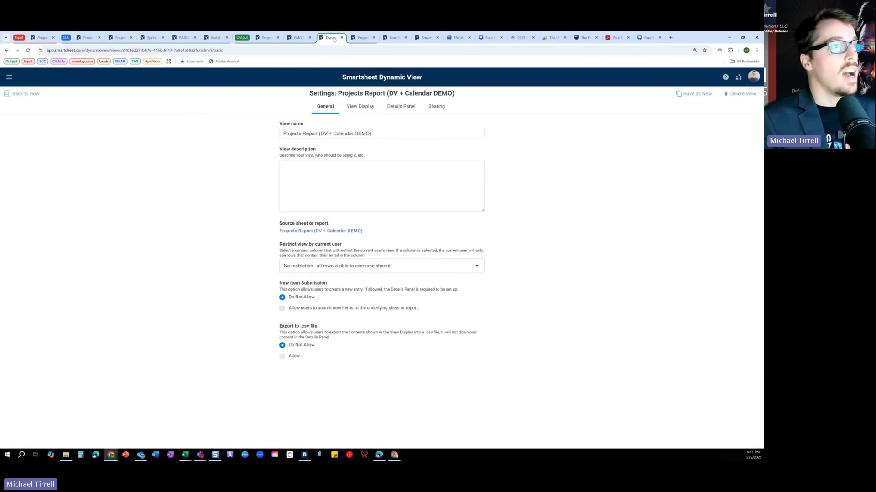
left_click(378, 39)
left_click(346, 40)
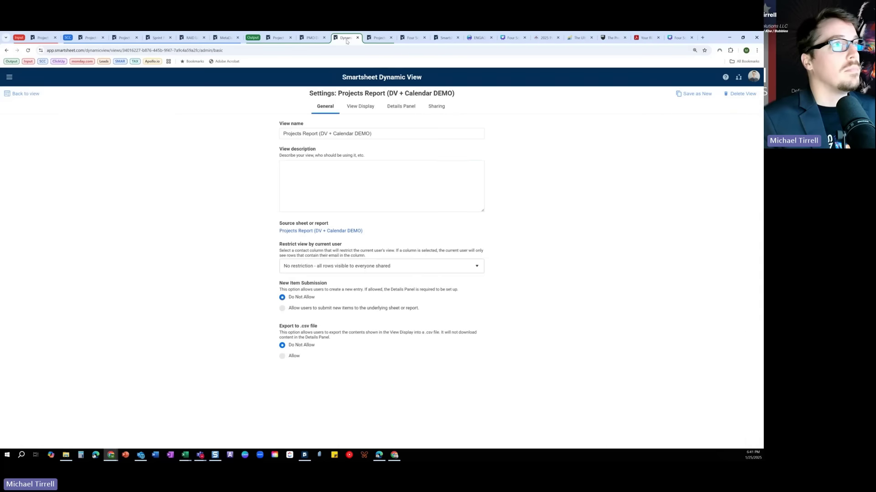
left_click(378, 38)
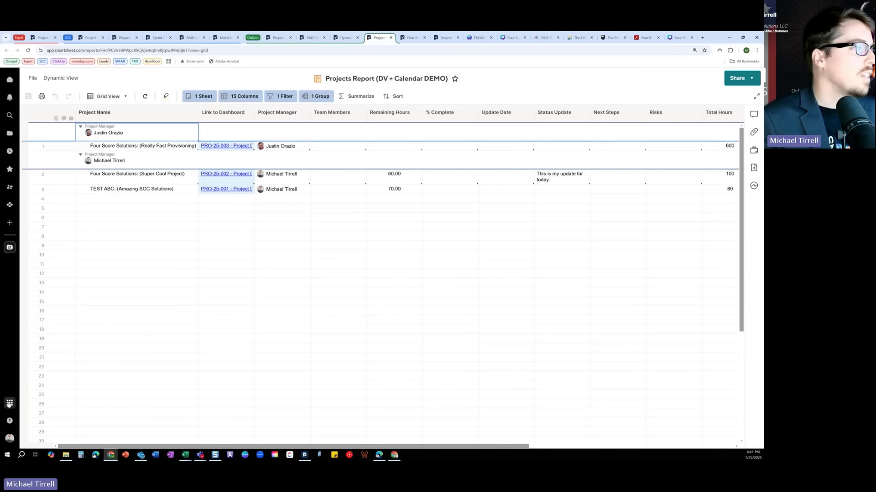
left_click(10, 404)
left_click(55, 388)
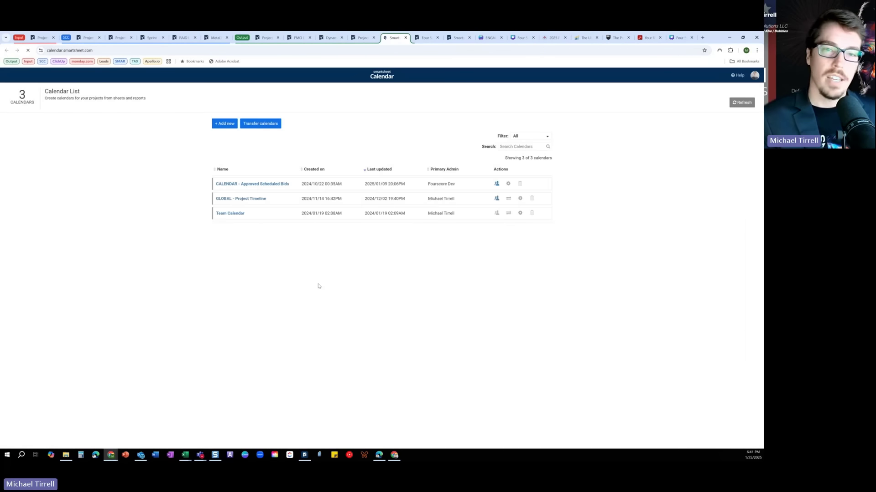
Start a new calendar using Projects Report (DV + Calendar DEMO) from the SCC Templates folder in the Project Management workspace as its source.
left_click(224, 124)
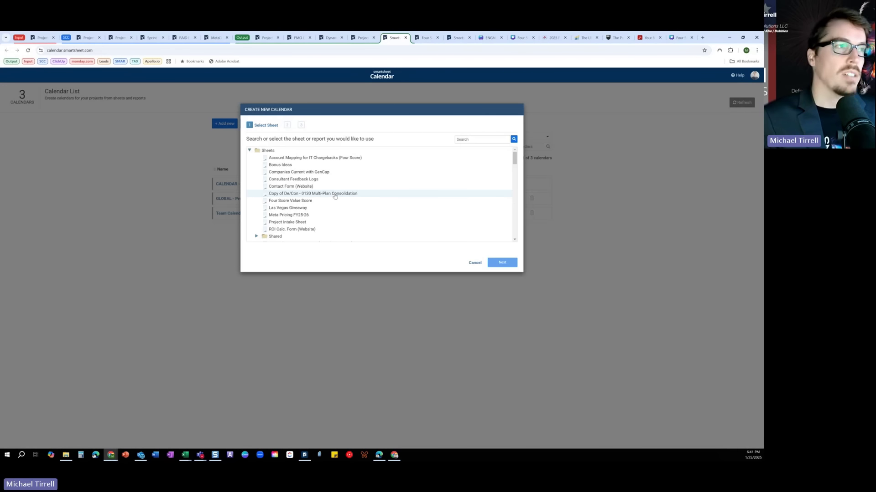
left_click(249, 150)
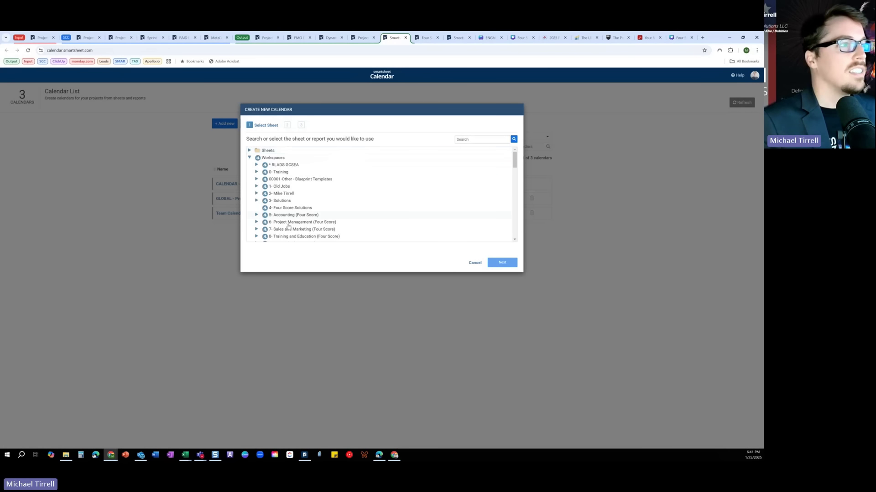
scroll(257, 206, "down", 2)
left_click(257, 192)
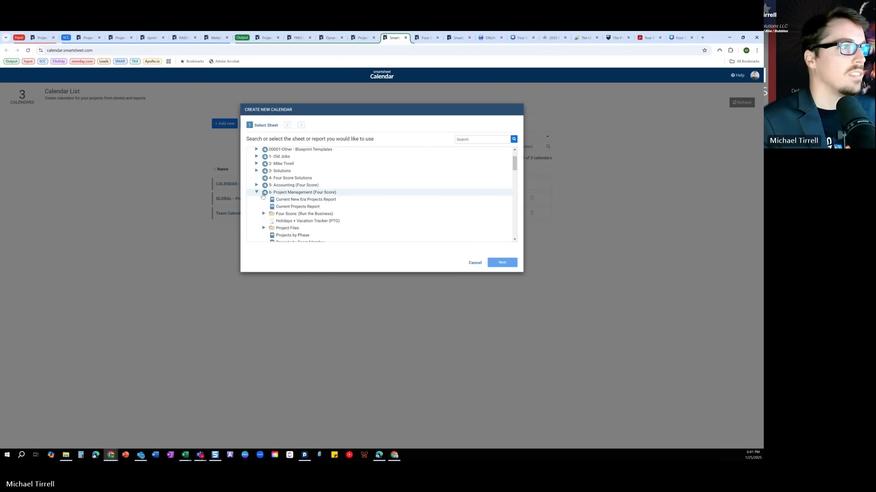
scroll(305, 212, "down", 1)
scroll(305, 211, "down", 1)
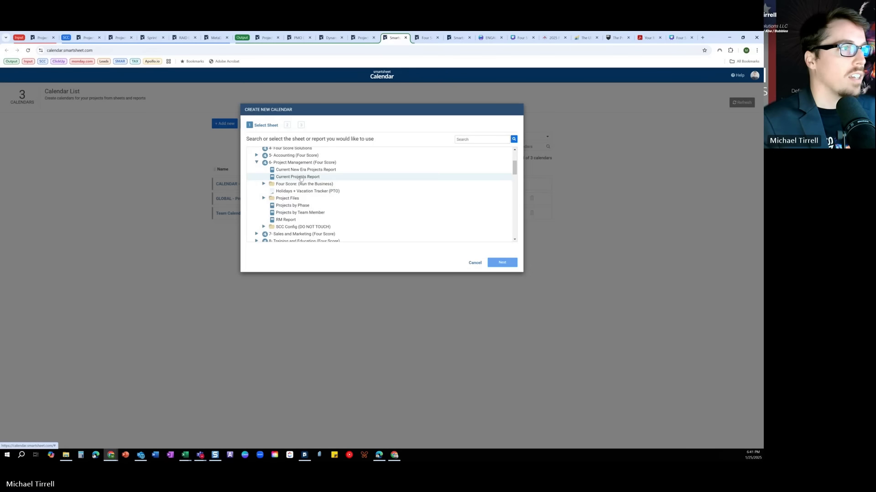
left_click(263, 198)
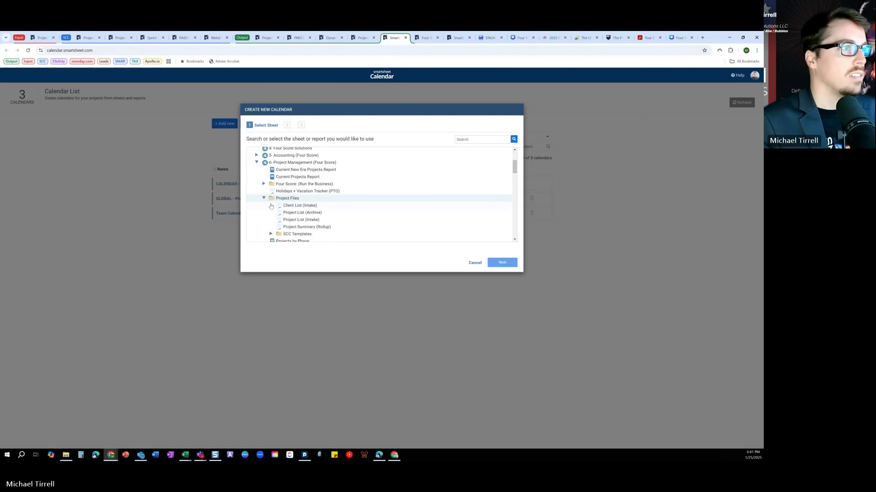
scroll(274, 209, "down", 2)
left_click(271, 204)
scroll(297, 213, "down", 4)
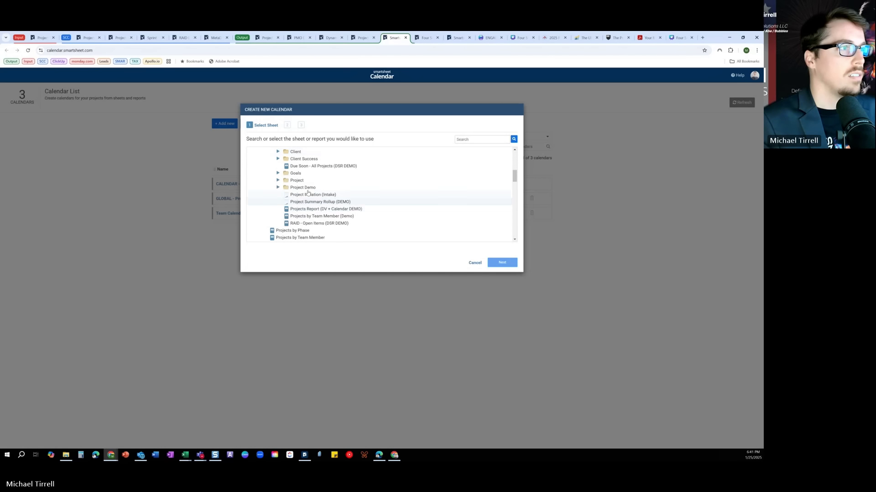
left_click(326, 210)
left_click(501, 262)
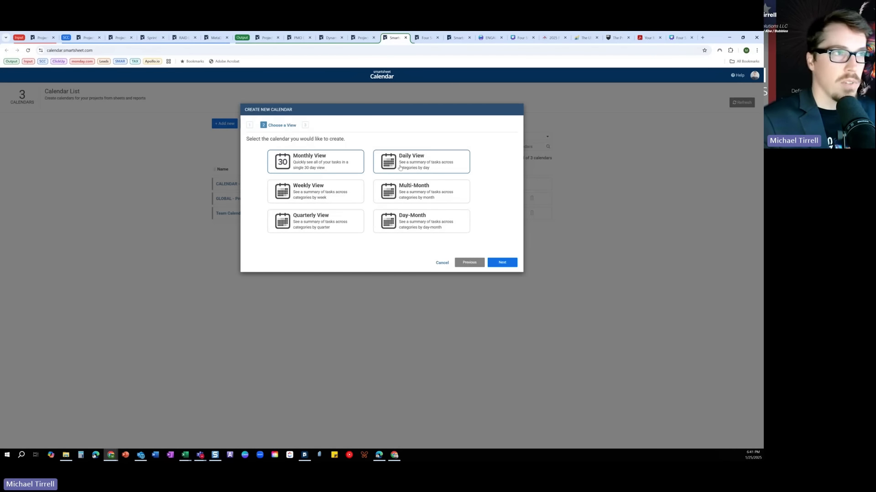
Choose the Multi-Month view and map Project Name as the task name and Update Date as the task start date.
left_click(406, 191)
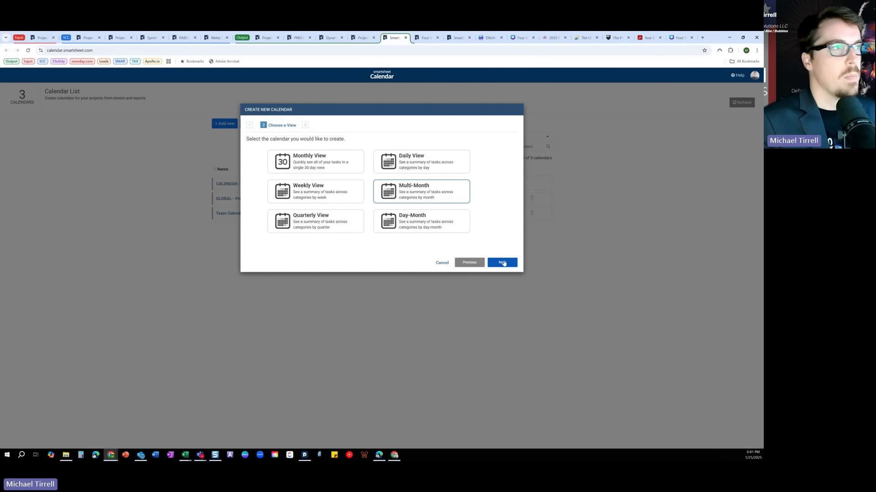
left_click(502, 262)
left_click(353, 161)
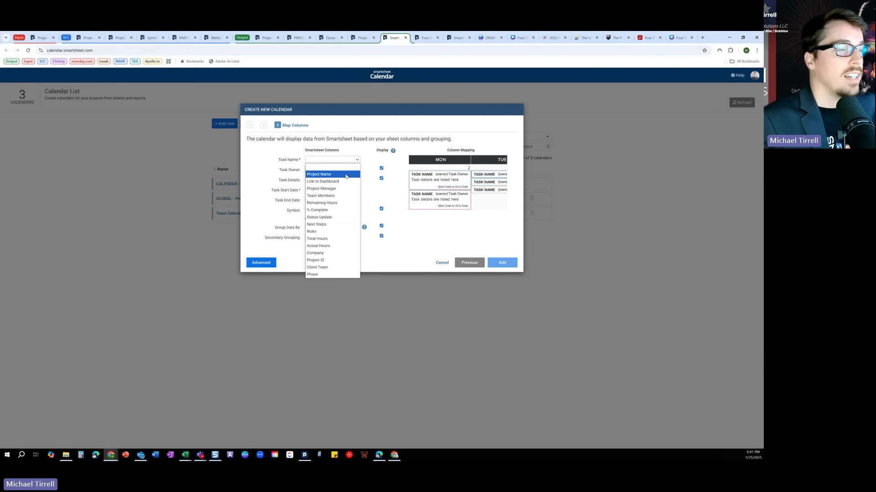
left_click(346, 175)
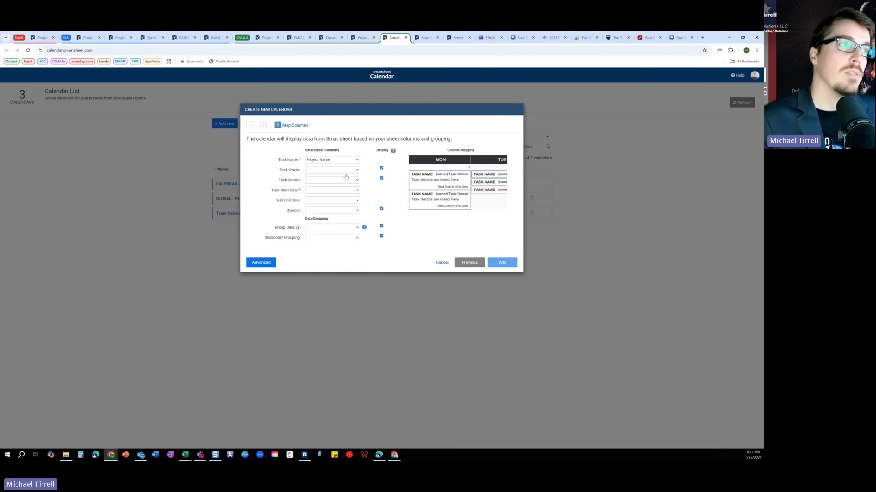
left_click(339, 192)
left_click(365, 196)
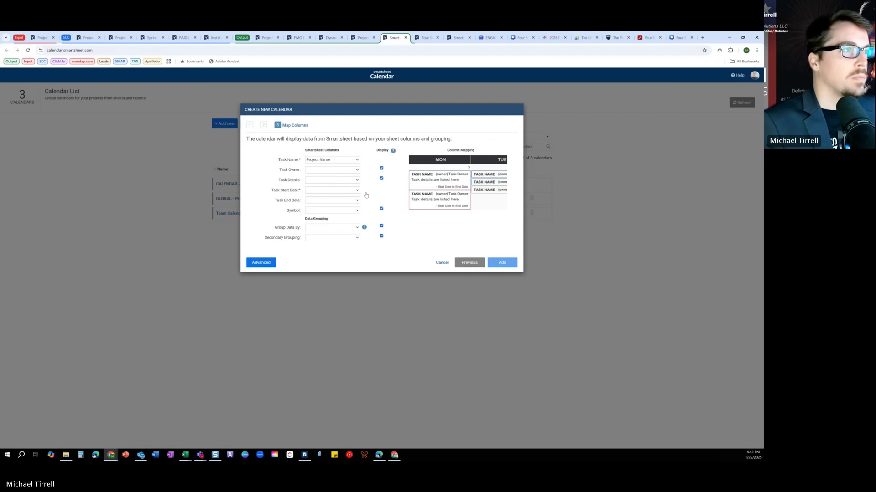
left_click(340, 192)
left_click(335, 203)
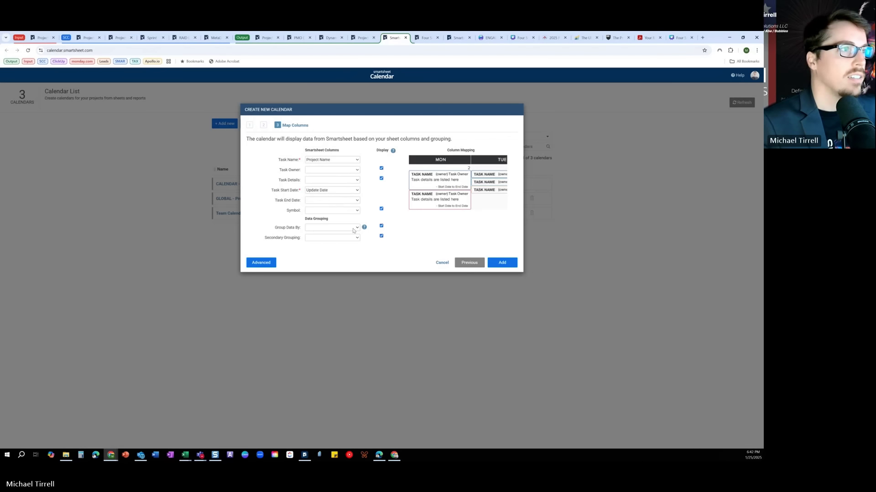
Turn off display of the symbol and task details, and map Project Manager as the task owner.
left_click(335, 227)
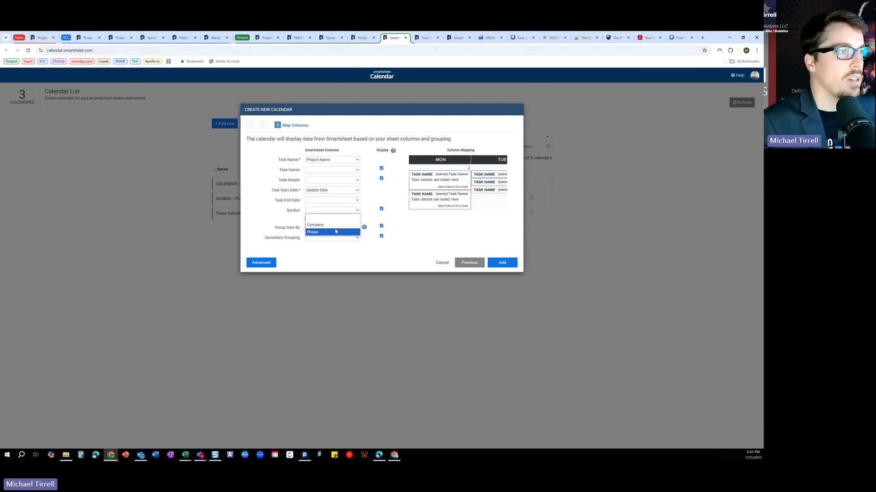
left_click(383, 211)
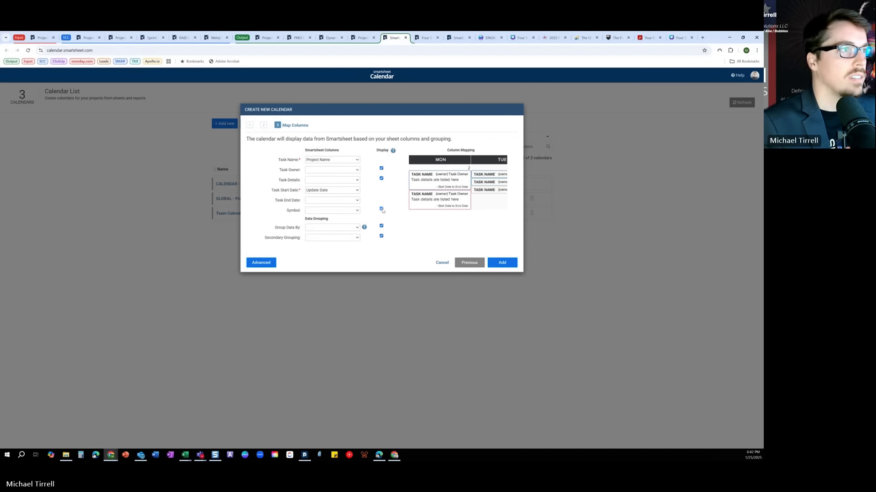
left_click(381, 178)
left_click(332, 169)
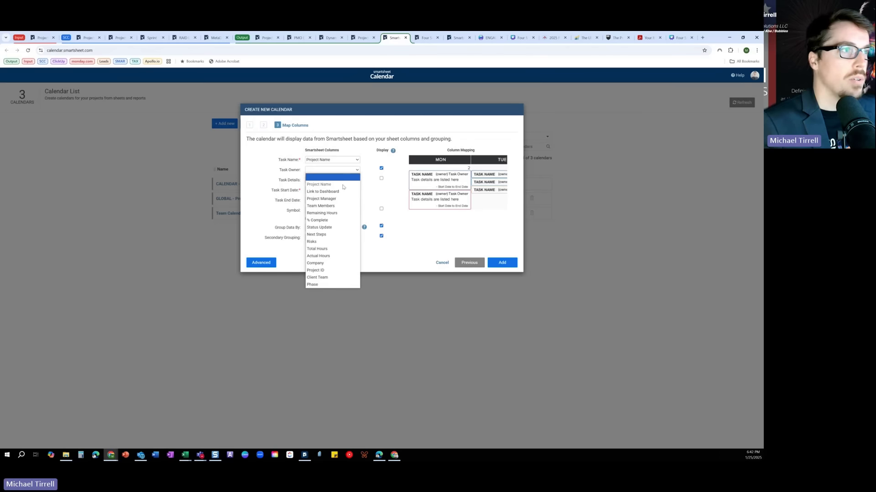
left_click(338, 203)
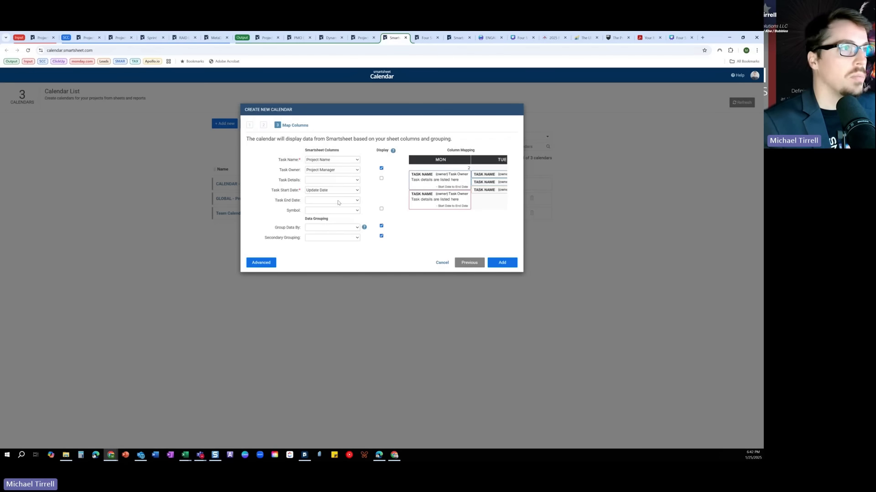
Group the calendar data by Phase and proceed to the advanced setup for additional columns.
left_click(357, 228)
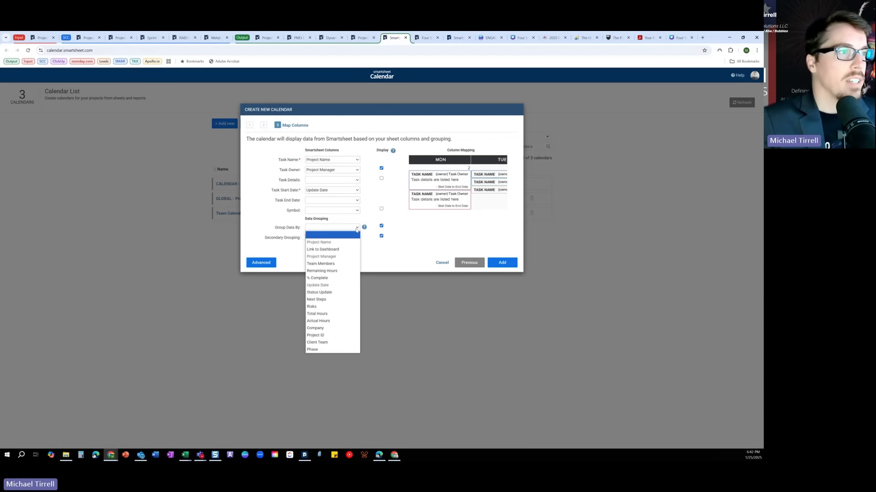
left_click(330, 349)
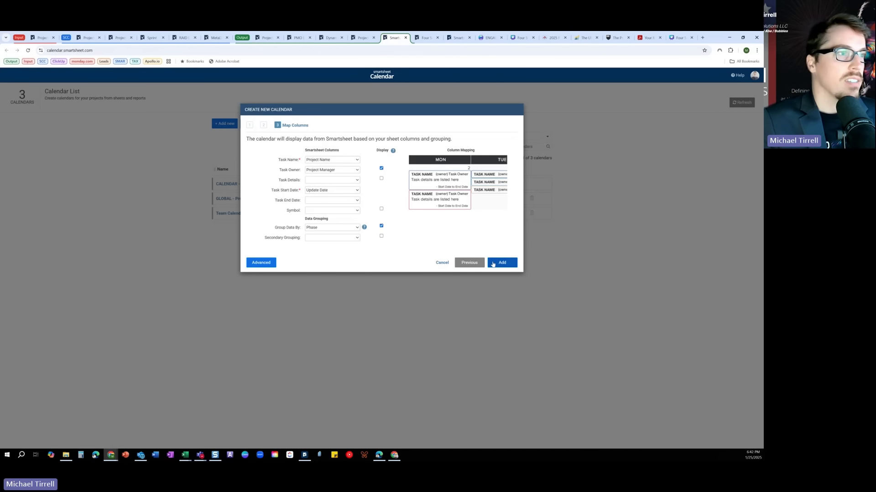
left_click(259, 263)
left_click(502, 263)
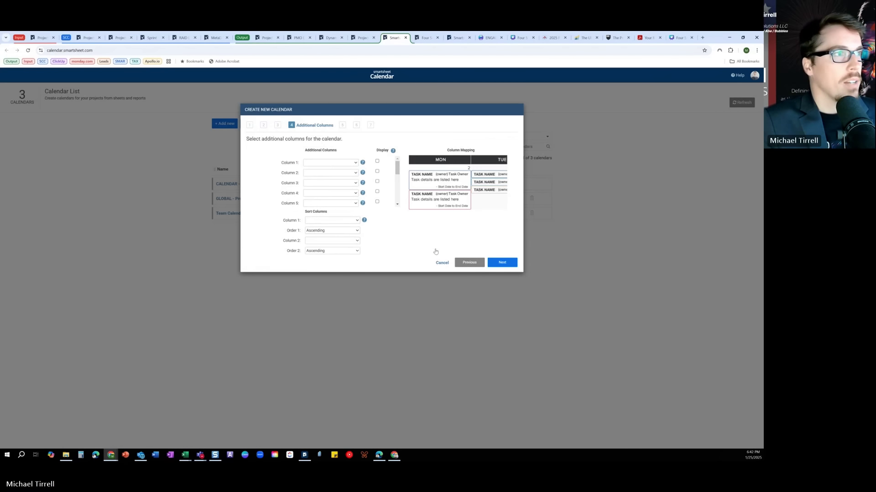
Add Project Name, Link to Dashboard and Project Manager as additional calendar columns 1 to 3 and continue to Time & Design.
left_click(342, 163)
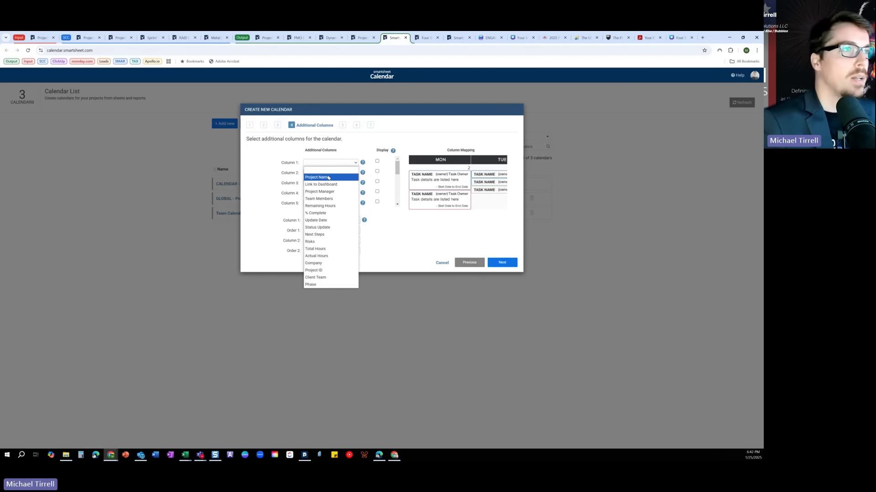
left_click(328, 177)
left_click(334, 174)
left_click(335, 195)
left_click(335, 183)
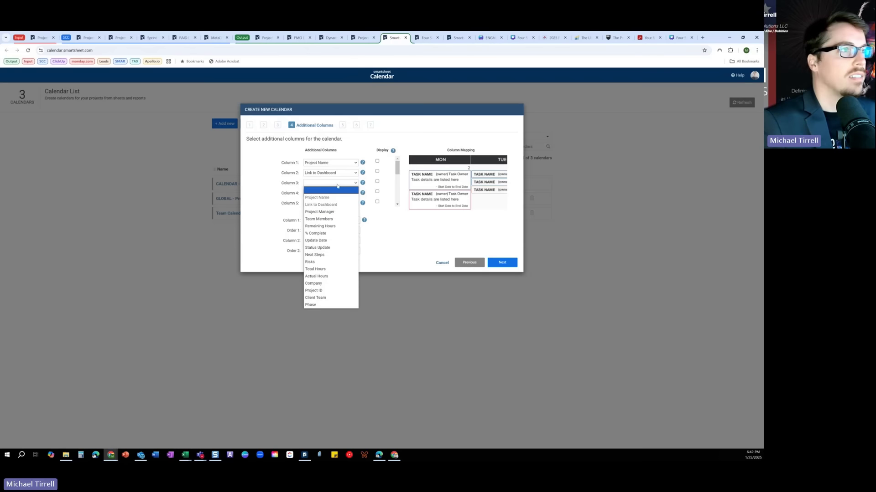
left_click(334, 212)
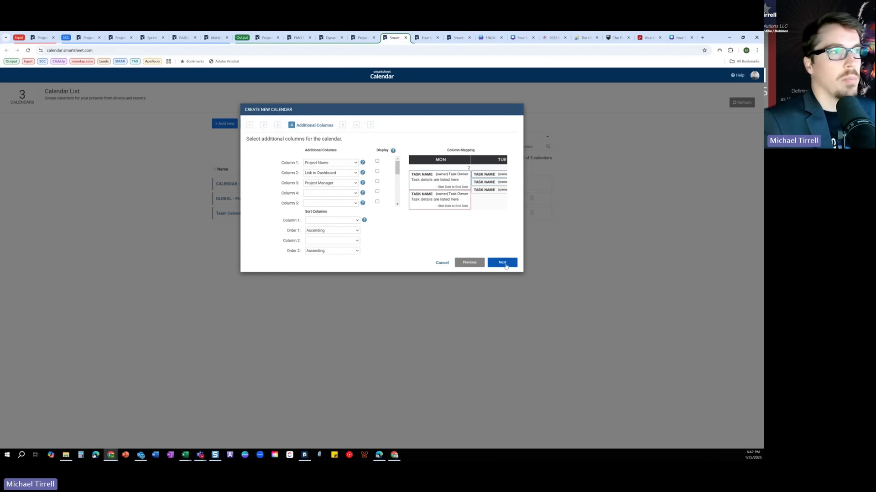
left_click(505, 264)
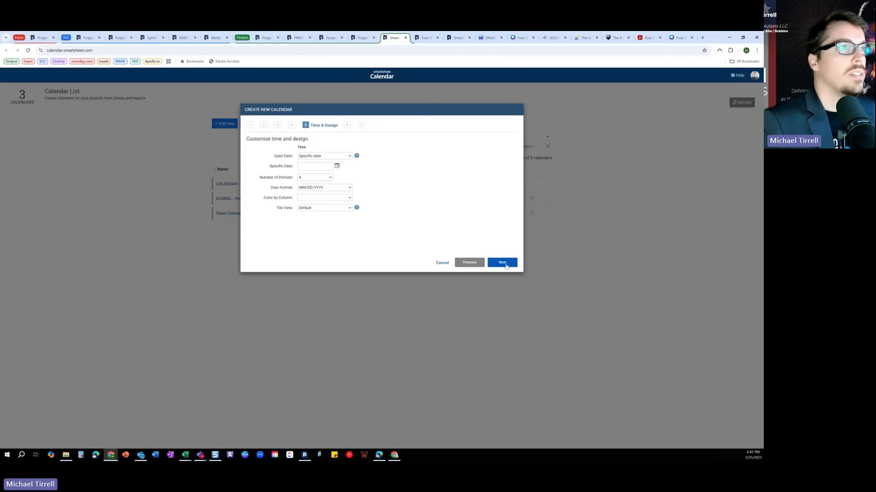
Set the calendar to open on the specific date 01/01/2025 and show 6 periods.
left_click(337, 158)
left_click(317, 171)
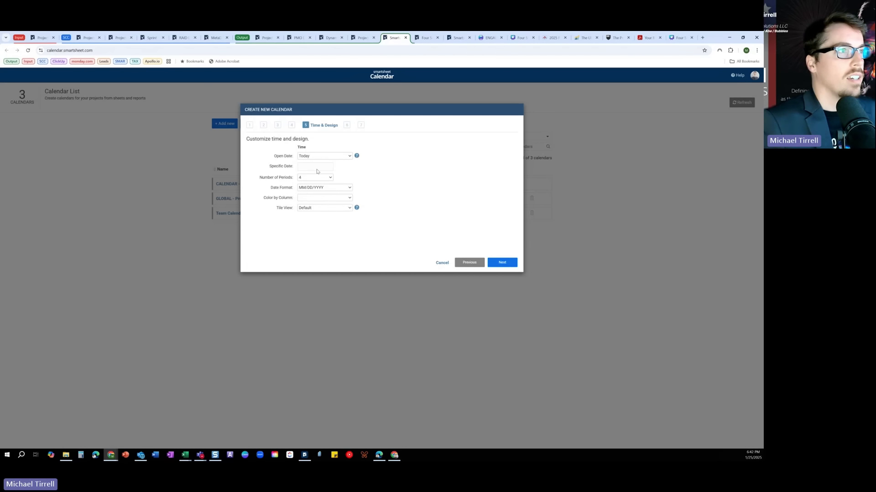
left_click(332, 157)
left_click(324, 164)
left_click(324, 168)
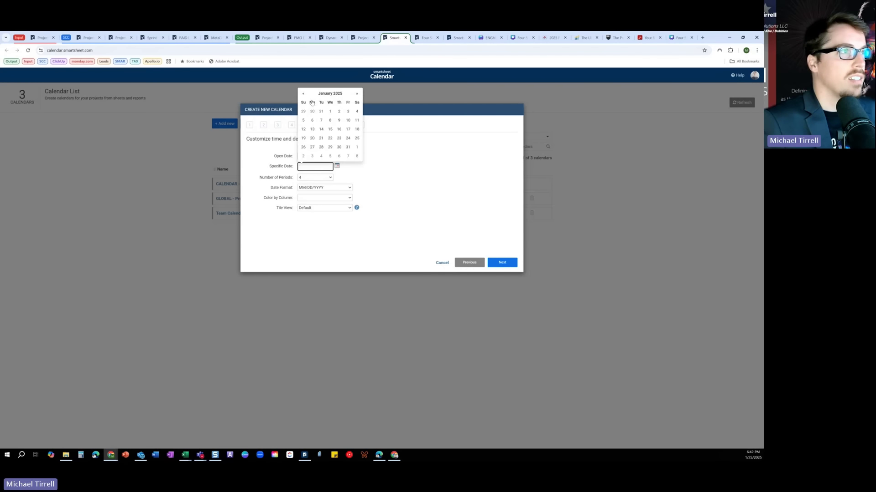
left_click(329, 112)
left_click(315, 178)
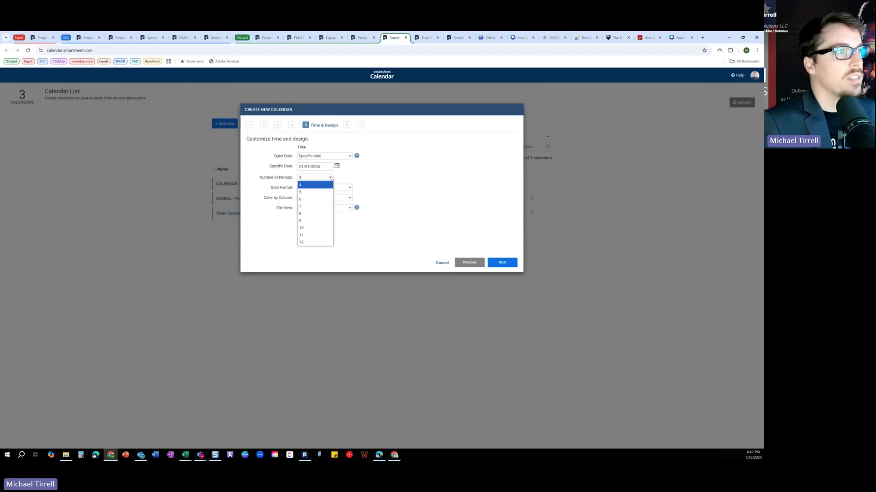
left_click(314, 199)
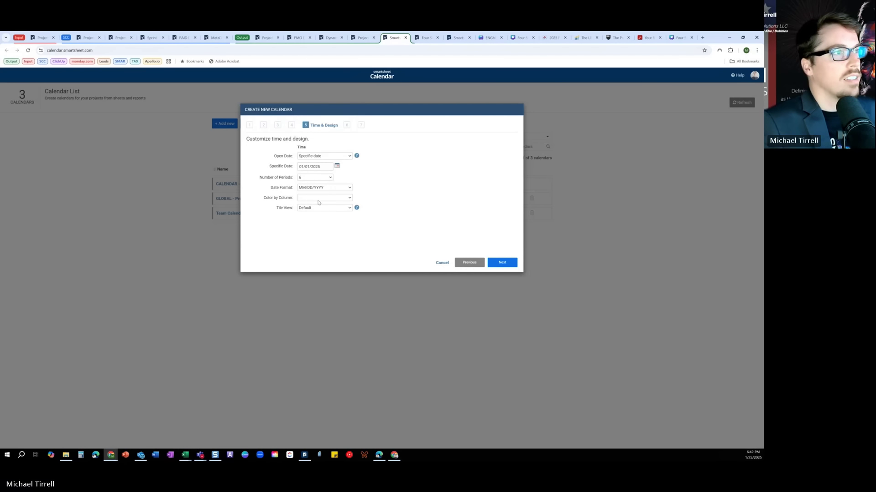
Color the calendar by the Phase column, try the tile styles, set the tile view to Color Filled and continue to More Options.
left_click(345, 199)
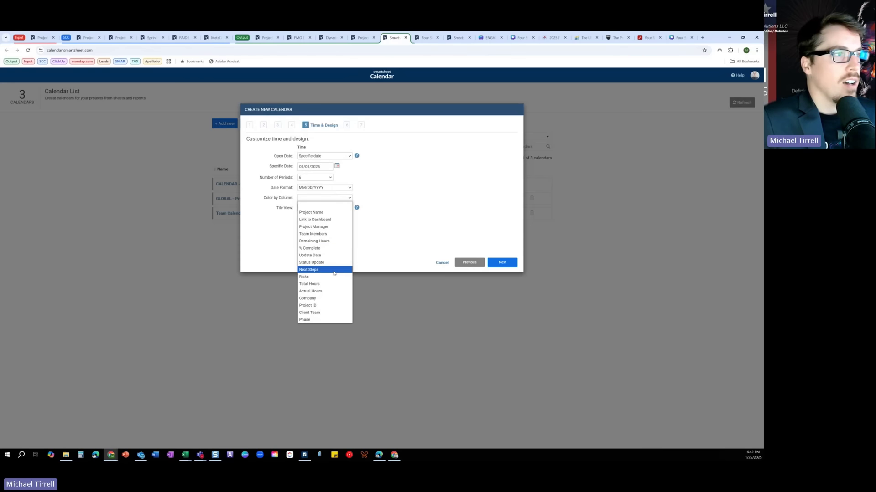
left_click(323, 319)
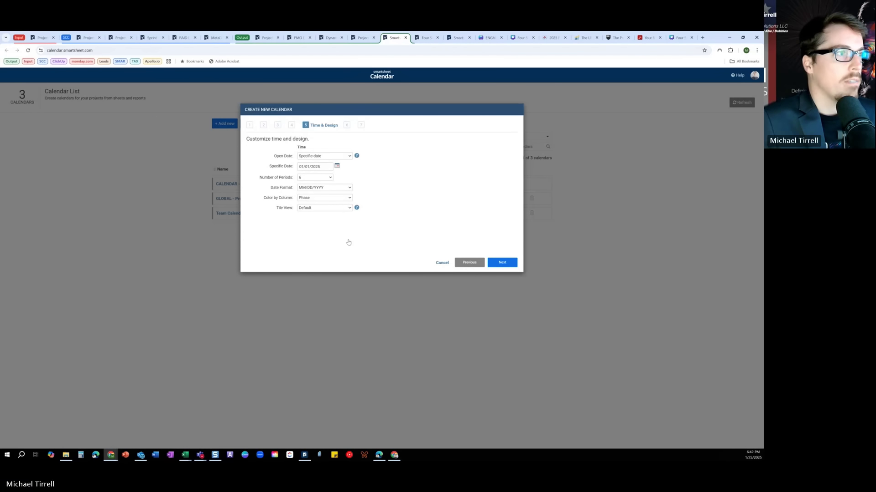
left_click(343, 209)
left_click(337, 223)
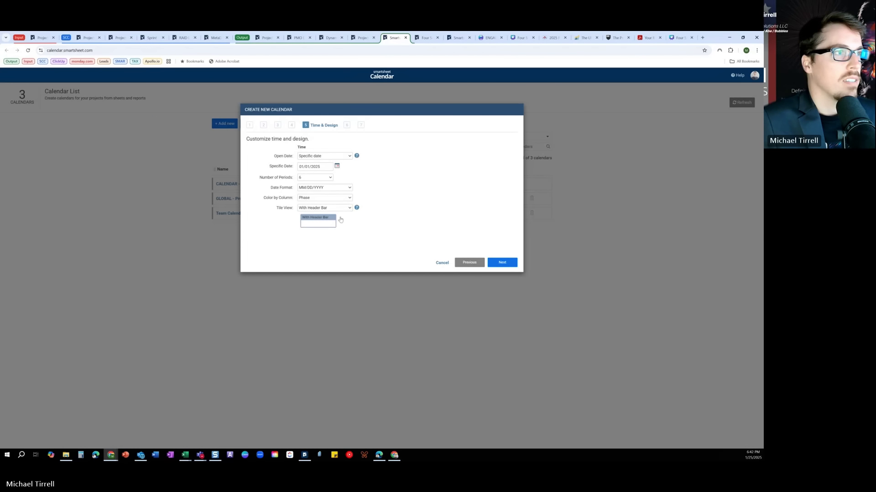
left_click(321, 223)
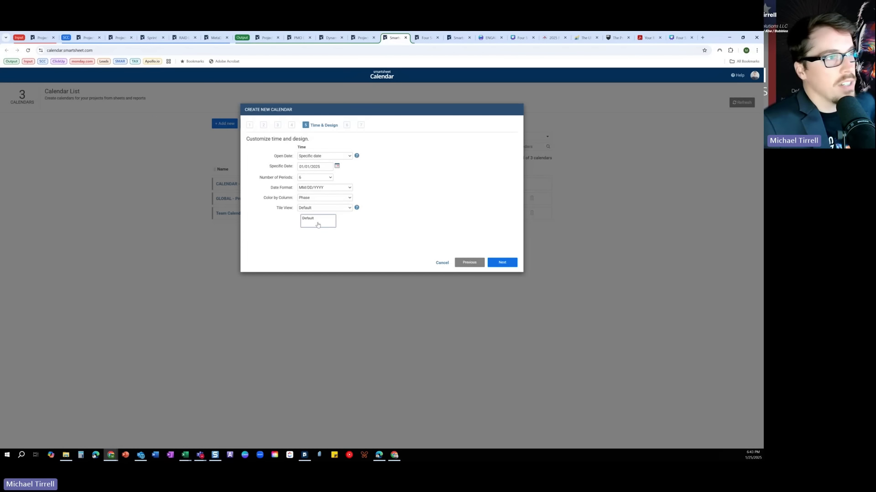
left_click(346, 209)
left_click(328, 236)
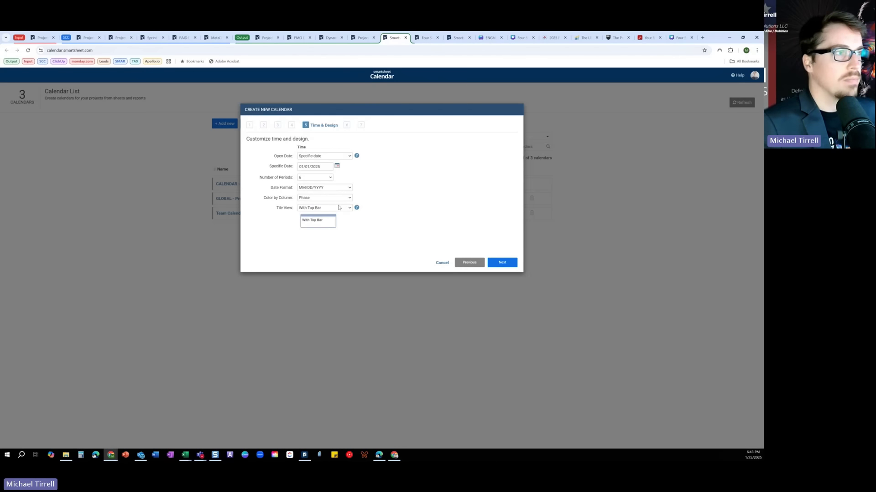
left_click(326, 209)
left_click(323, 228)
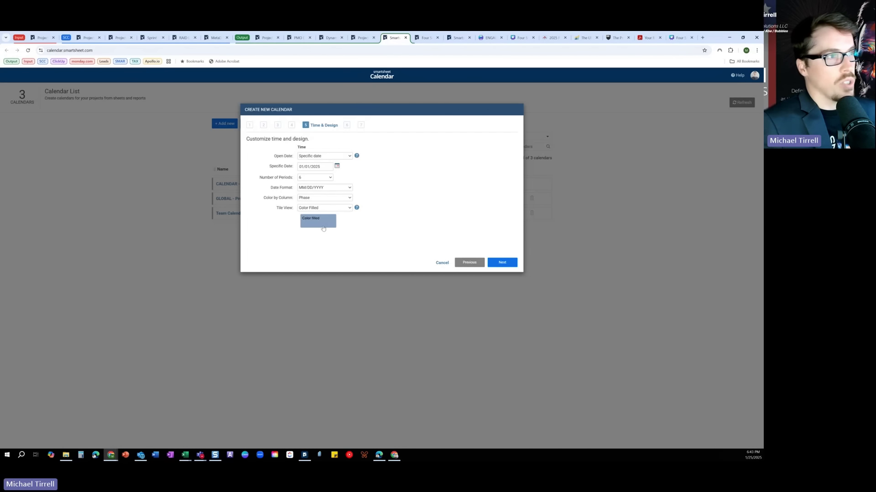
left_click(496, 263)
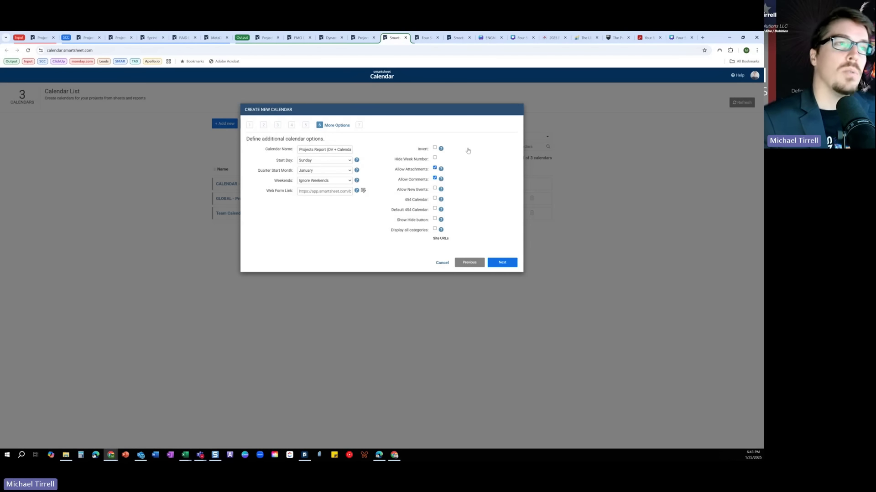
mouse_move(441, 149)
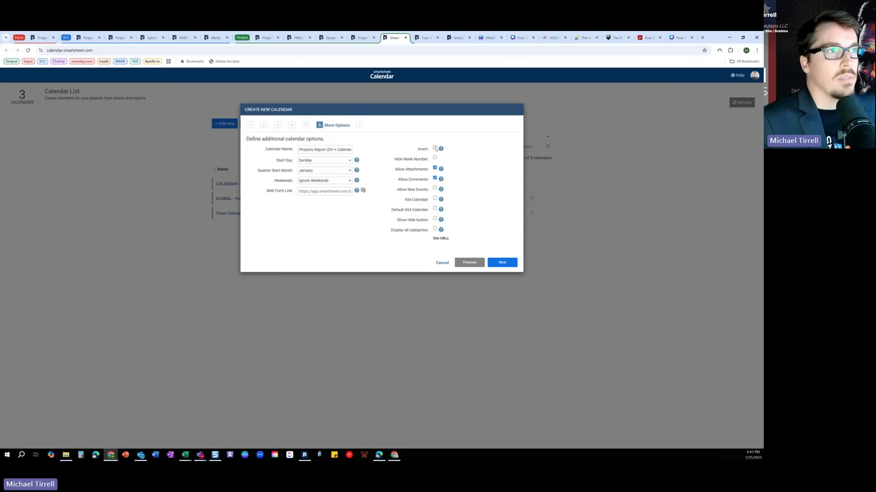
Keep the remaining calendar options at their defaults, add the new Projects Report (DV + Calendar DEMO) calendar and open it.
left_click(502, 263)
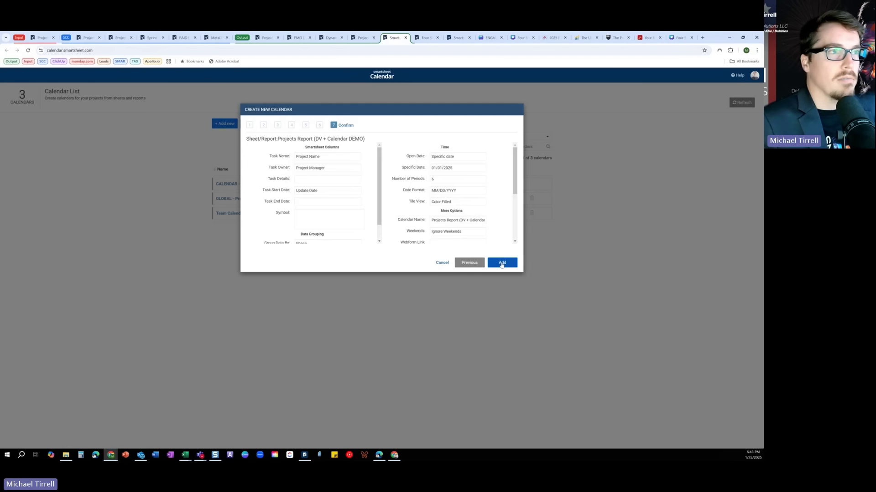
left_click(468, 263)
left_click(505, 263)
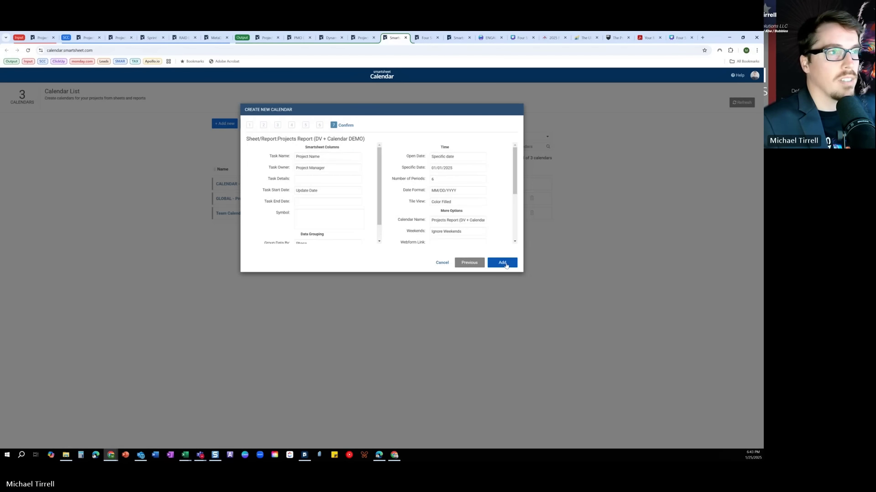
left_click(505, 265)
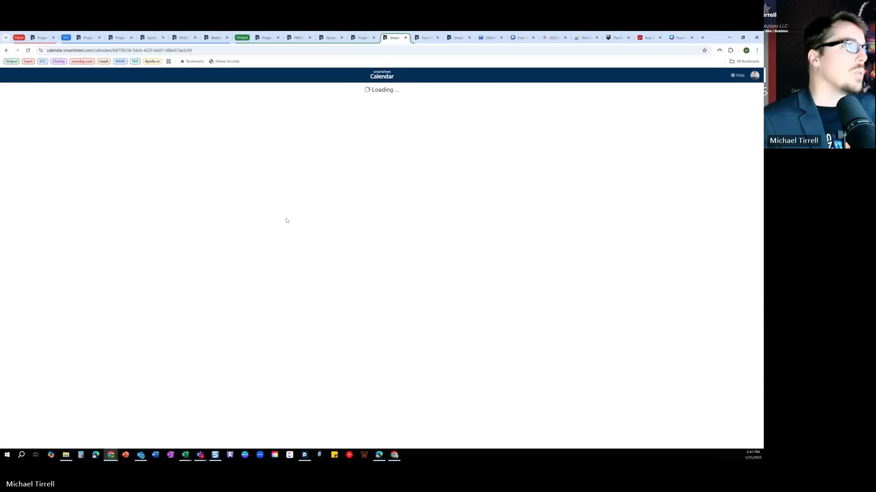
left_click(200, 50)
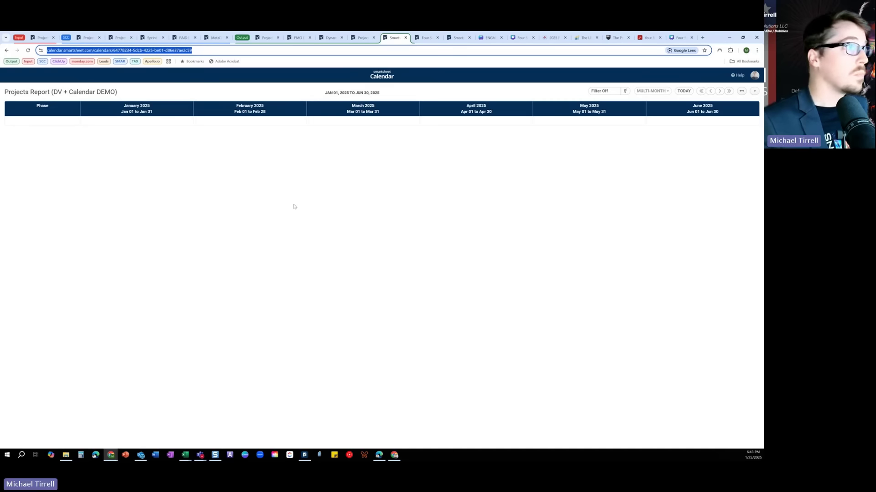
left_click(310, 208)
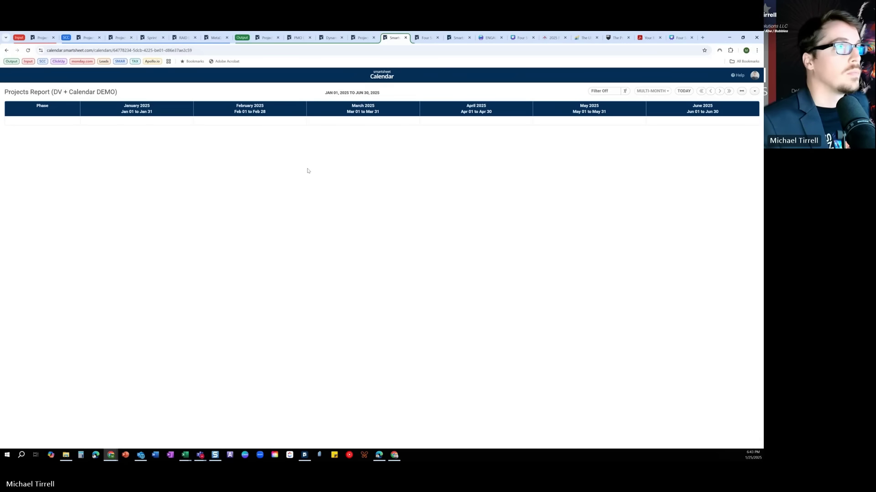
Check the Project Summary Rollup and Project Initiation (Intake) sheets for the estimated start, end and update date columns.
left_click(267, 37)
left_click(606, 230)
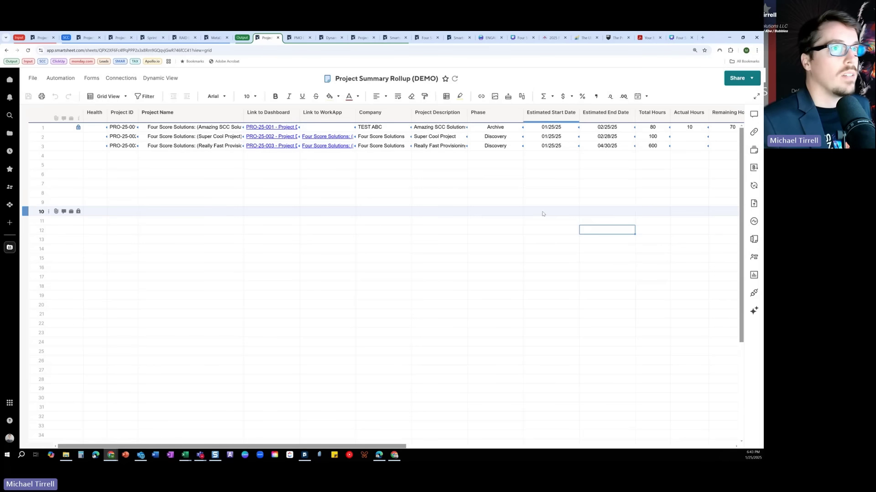
key("ctrl+1")
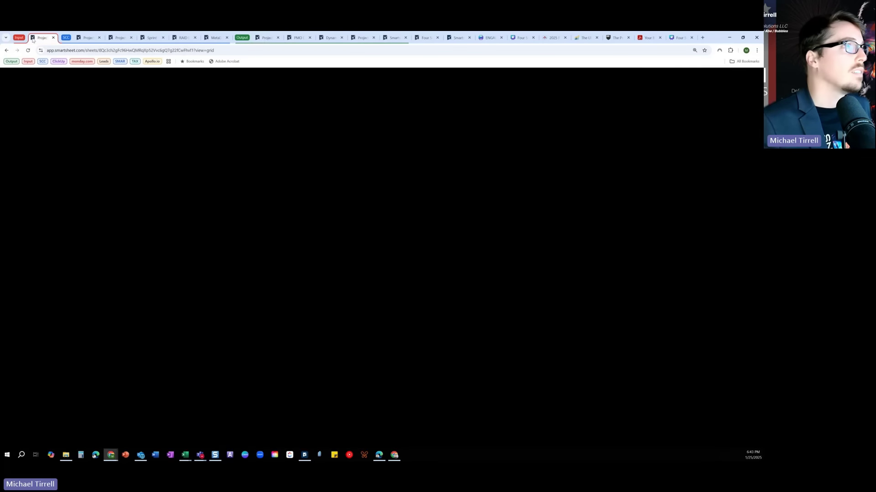
scroll(377, 206, "right", 3)
scroll(524, 210, "right", 3)
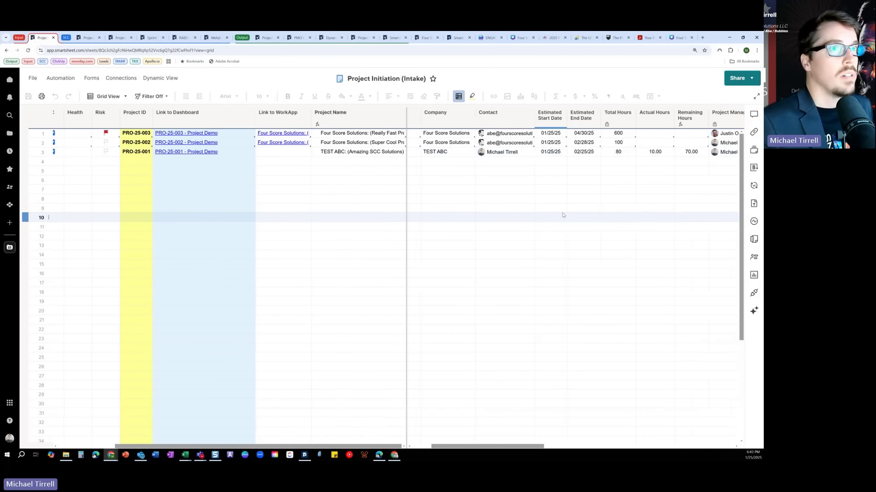
left_click(533, 118)
double_click(534, 120)
double_click(562, 120)
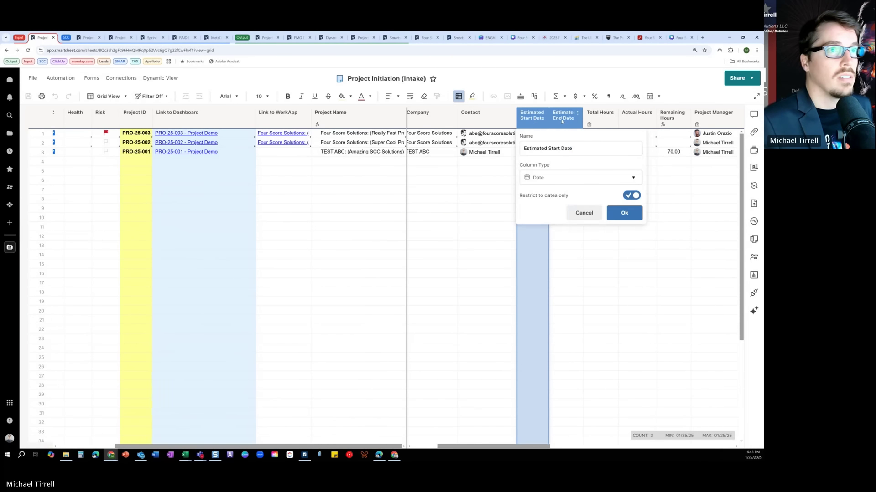
key("Escape")
scroll(555, 201, "right", 8)
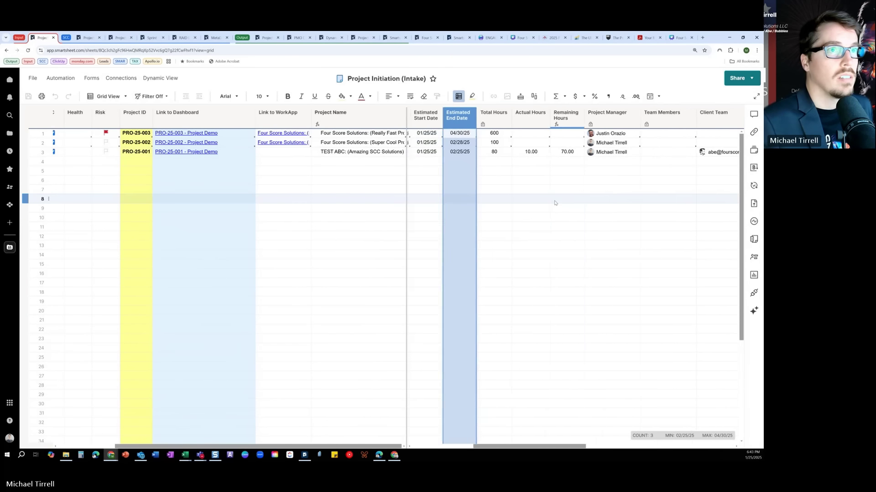
scroll(555, 204, "right", 2)
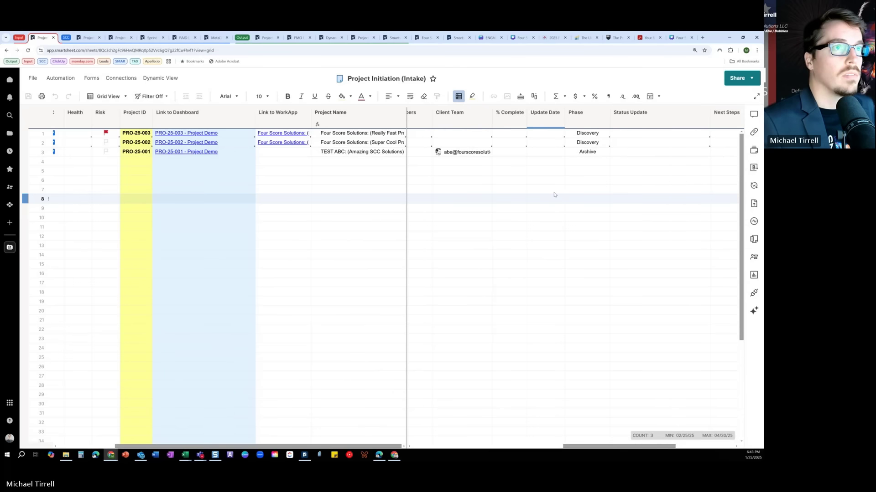
Reload the Project Initiation sheet, set Update Date to 01/25/25 for PRO-25-002 and 01/30/25 for PRO-25-003, and save.
left_click(546, 133)
left_click(453, 76)
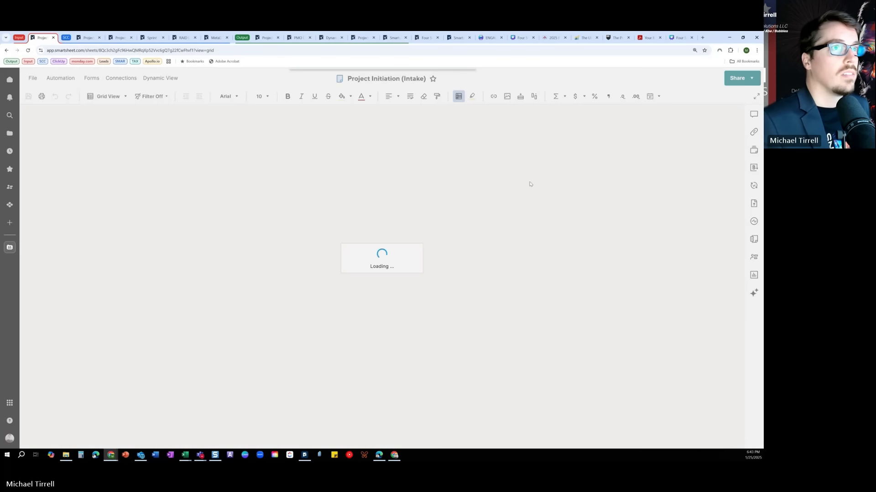
scroll(570, 220, "right", 8)
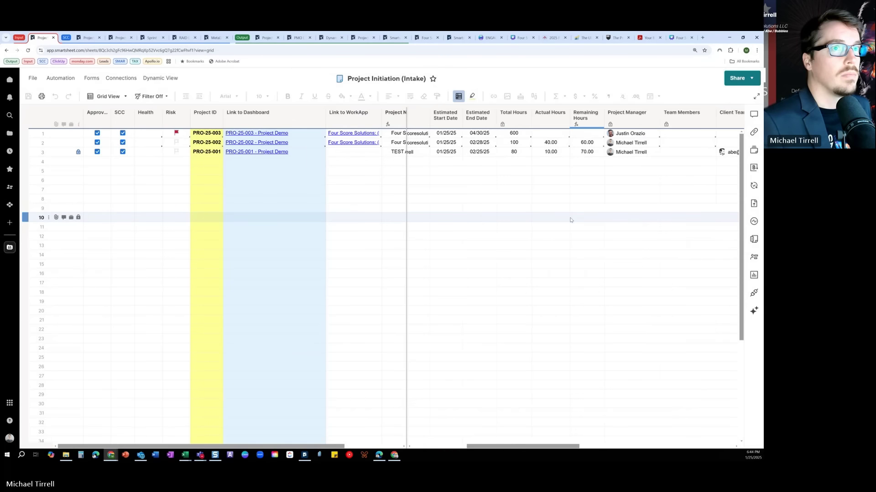
scroll(570, 219, "right", 3)
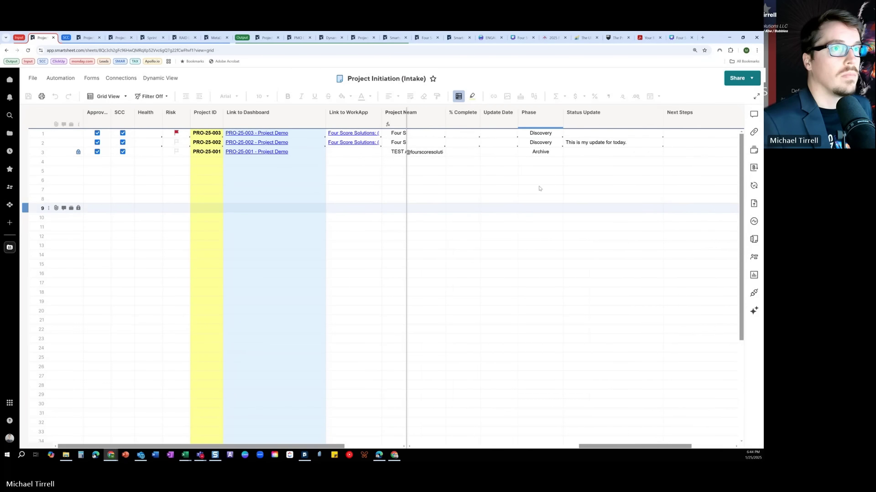
double_click(505, 142)
left_click(507, 136)
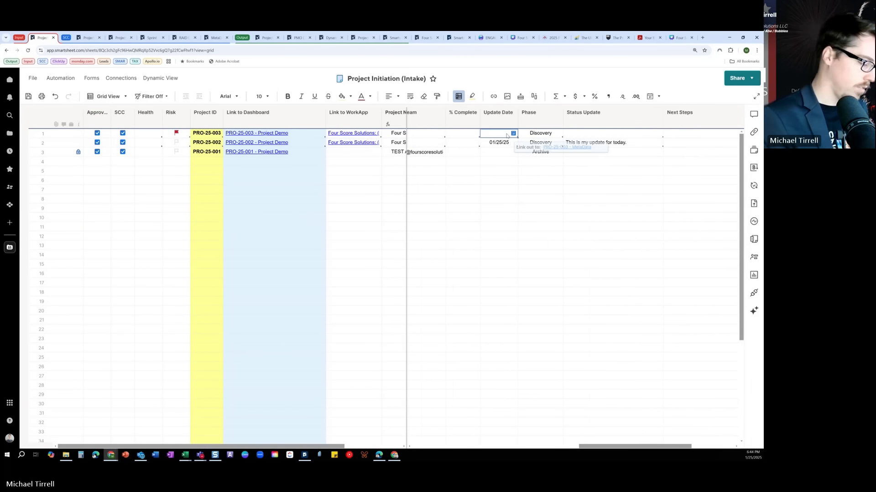
type("+5")
key("Return")
left_click(513, 197)
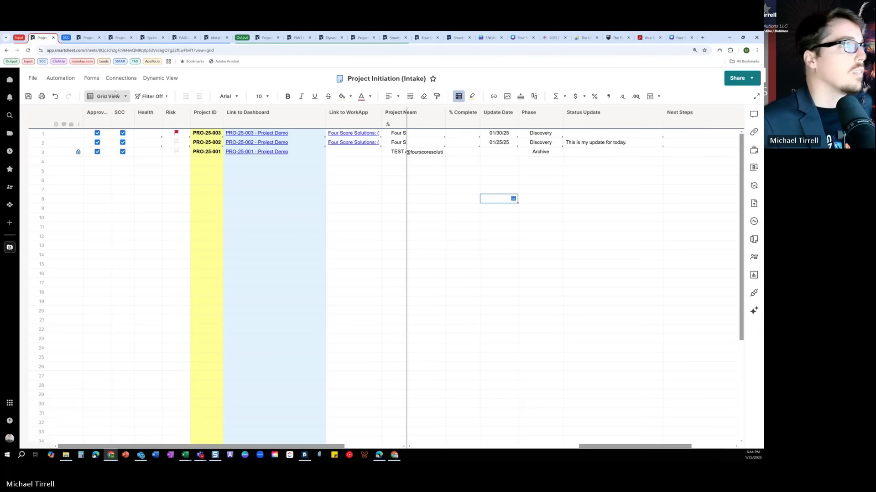
left_click(29, 96)
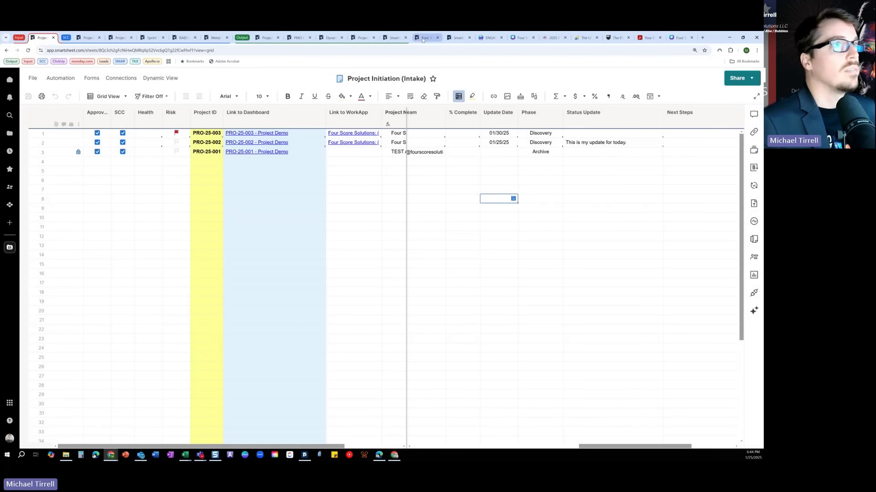
Reload the Projects Report calendar with the new update dates, and collapse and re-expand its Discovery phase row.
left_click(422, 39)
left_click(393, 37)
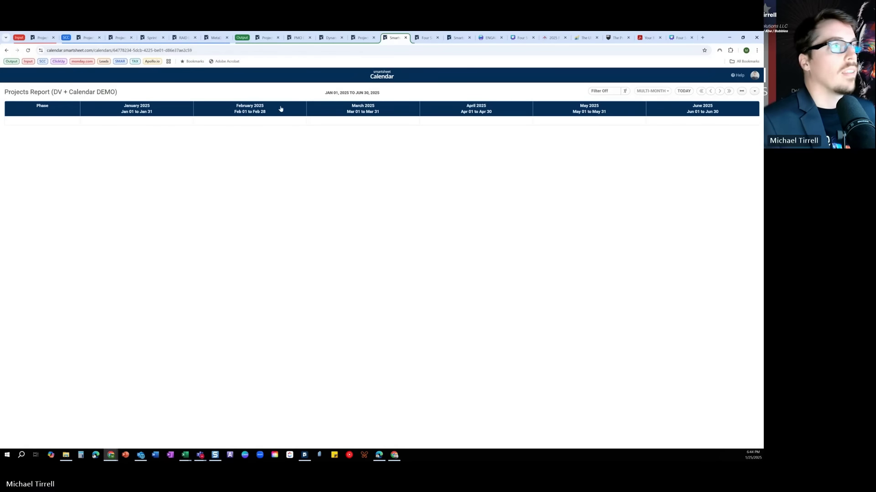
left_click(28, 51)
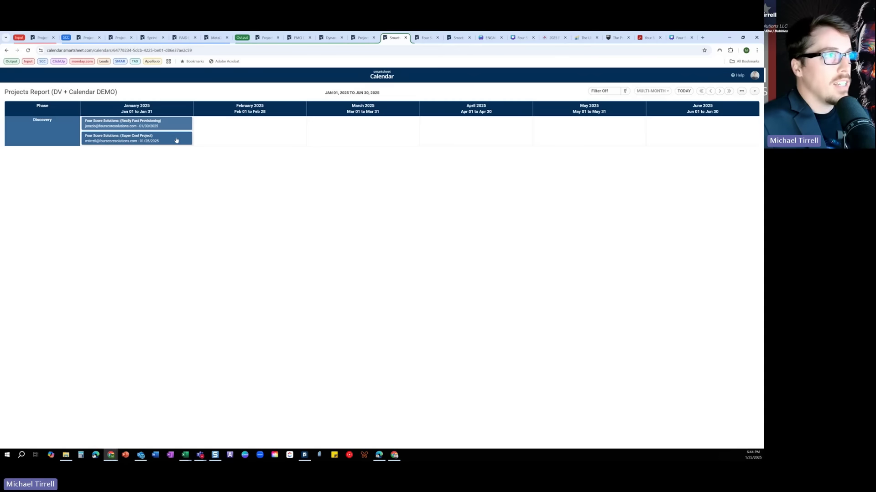
left_click(46, 132)
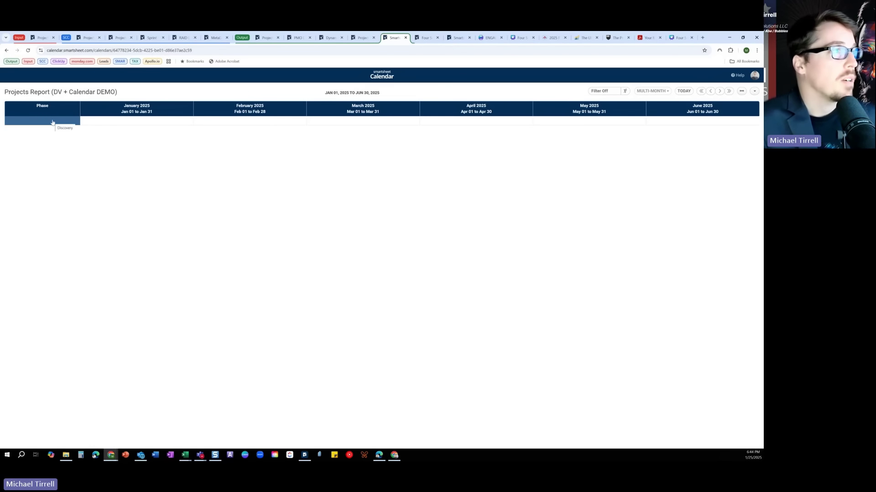
left_click(57, 124)
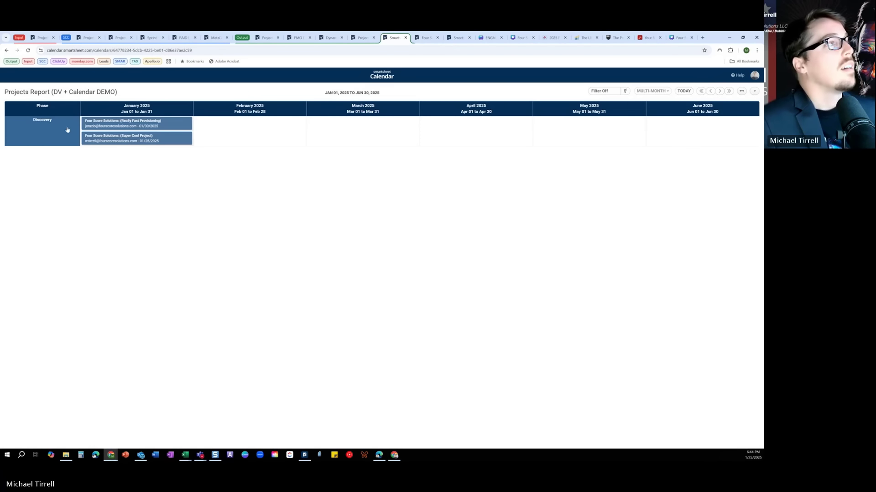
left_click(61, 130)
left_click(60, 123)
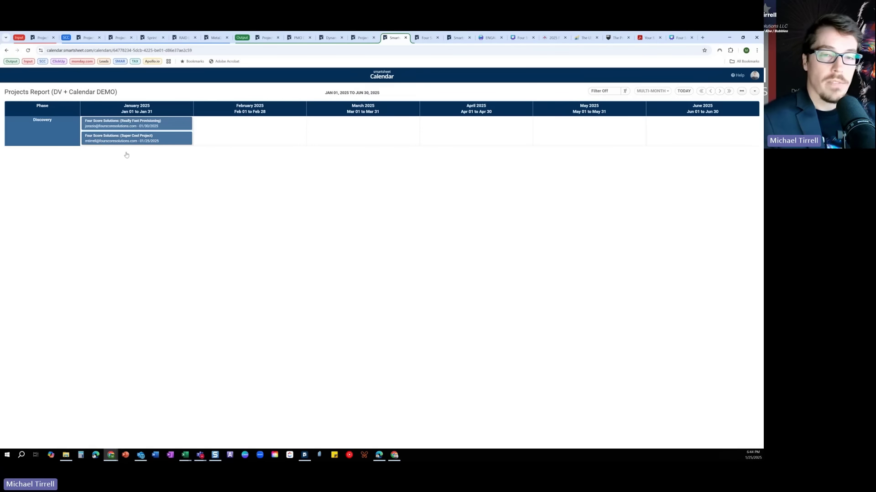
Change the Super Cool Project calendar entry to phase Design with update date 20-Feb-2025 and save it.
left_click(137, 142)
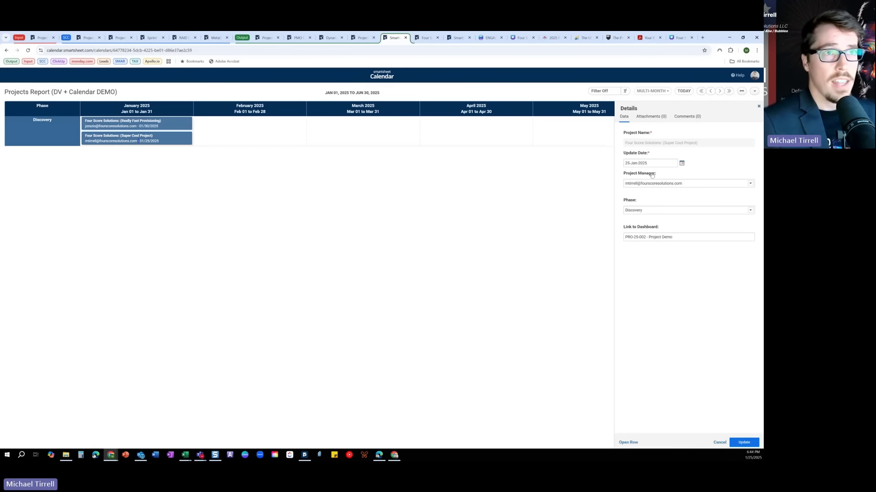
left_click(745, 212)
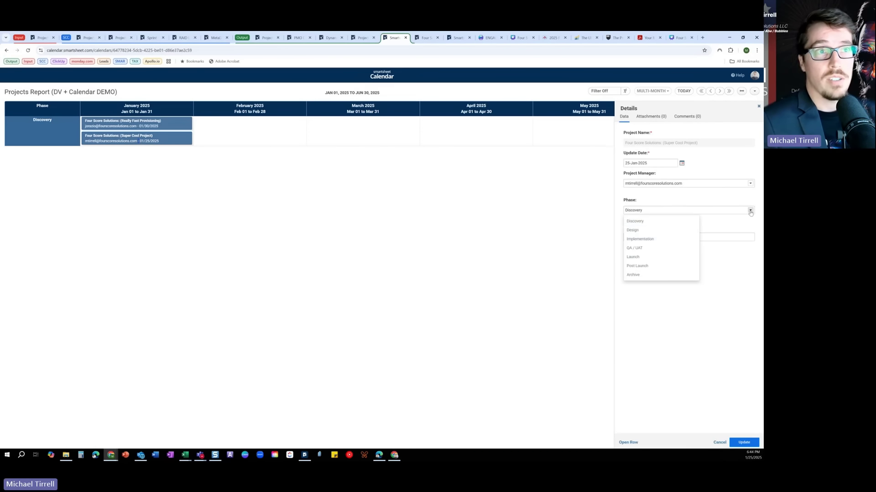
left_click(656, 233)
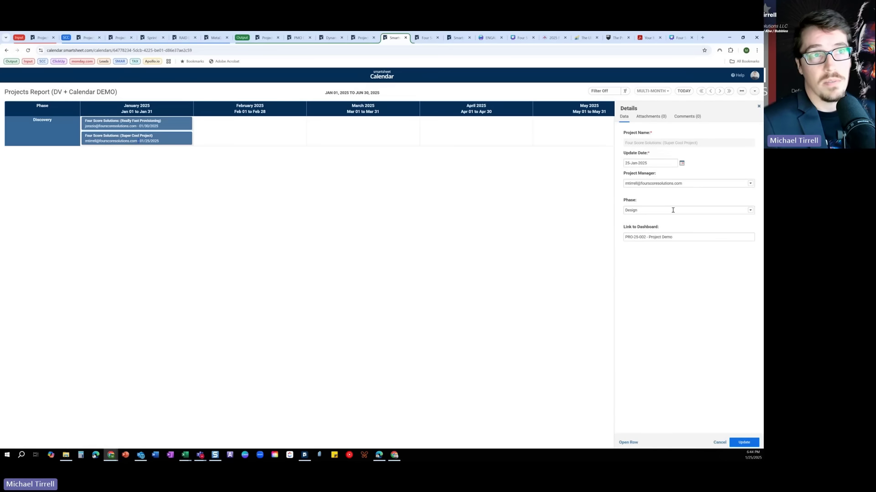
left_click(682, 164)
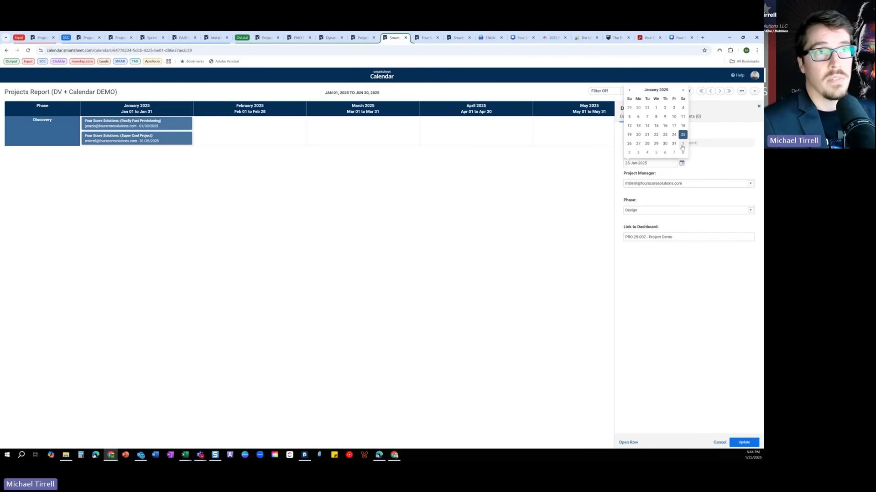
left_click(665, 134)
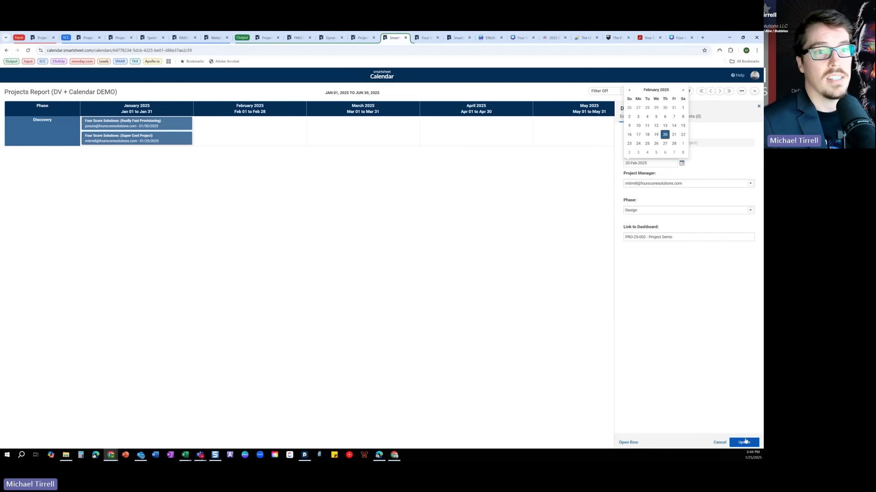
left_click(744, 442)
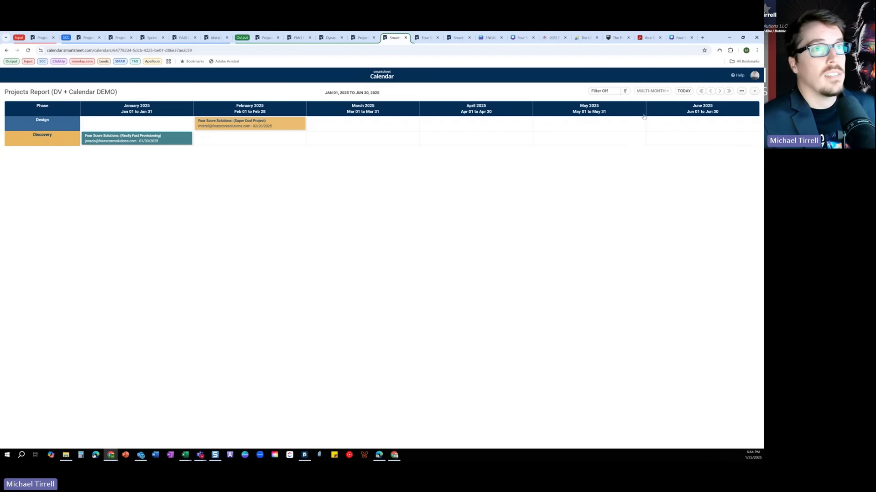
Preview the calendar with its periods as rows, and in Month view from January to February 2025.
left_click(742, 92)
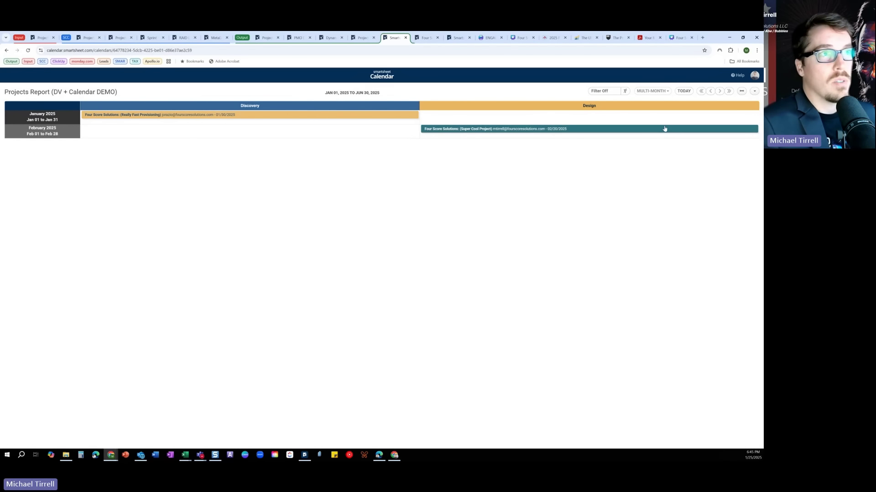
left_click(741, 91)
left_click(652, 90)
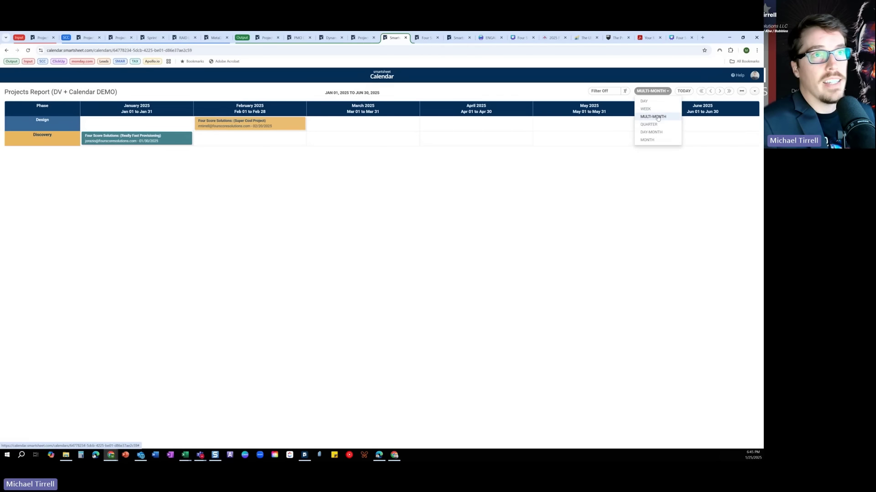
left_click(652, 139)
scroll(658, 142, "down", 5)
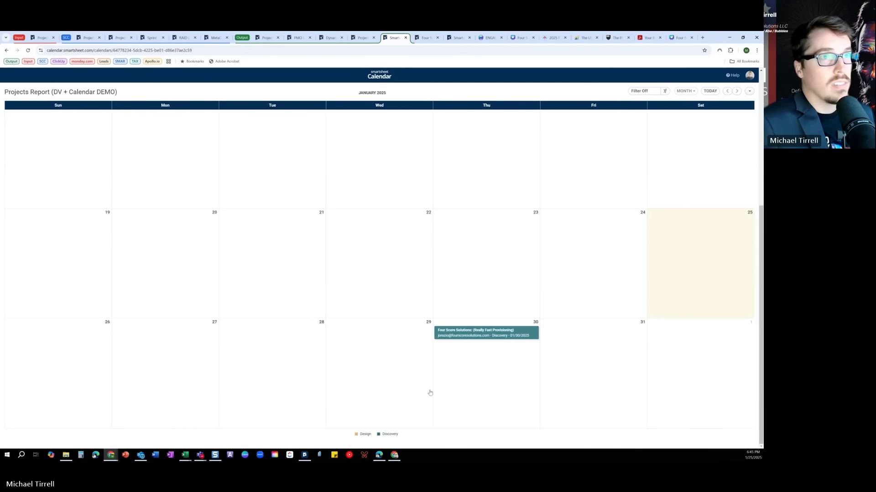
left_click(737, 92)
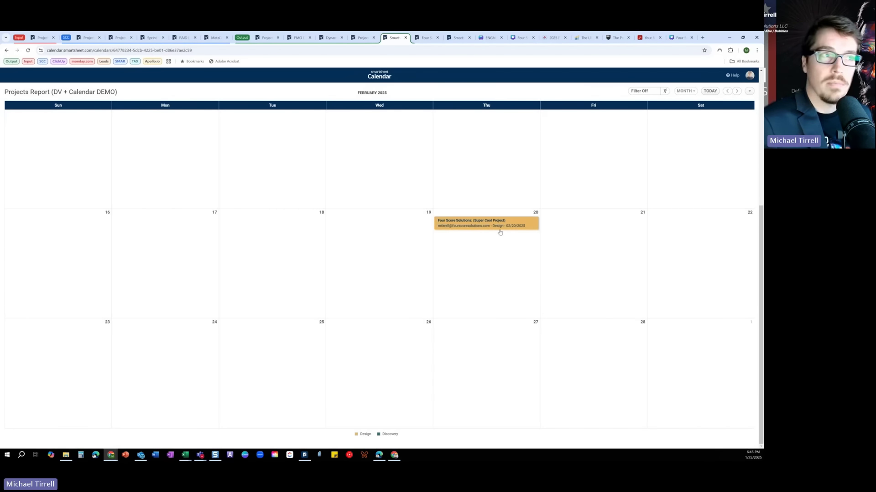
scroll(500, 232, "up", 5)
Copy the calendar's web address and open the PMO Dashboard (DEMO) for editing.
left_click(220, 54)
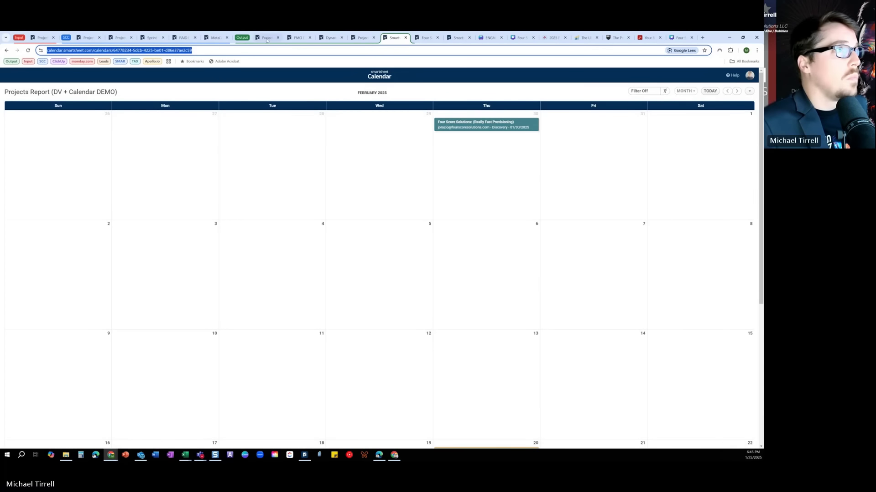
left_click(298, 37)
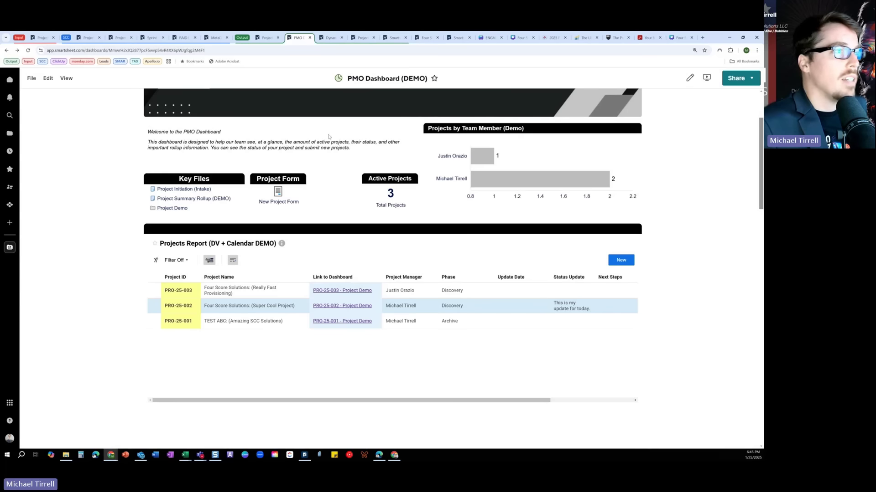
left_click(48, 78)
left_click(64, 92)
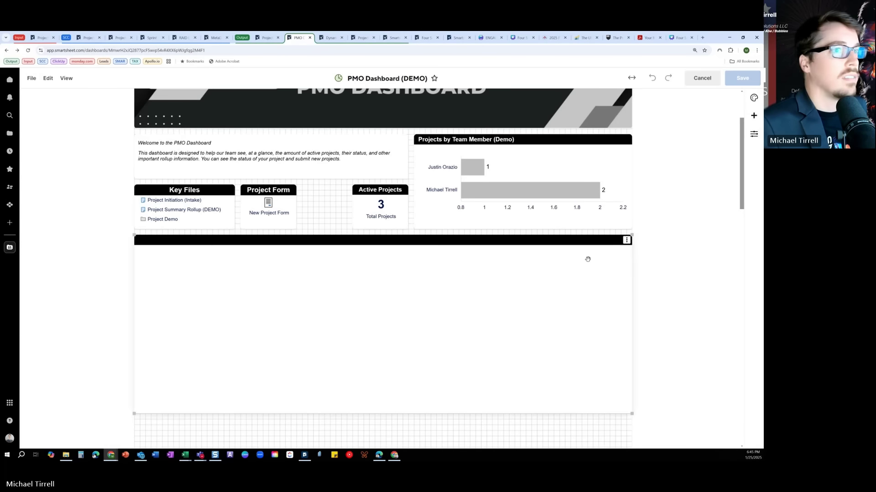
Duplicate the Projects Report Dynamic View widget into the empty dashboard area directly below the original.
left_click(626, 241)
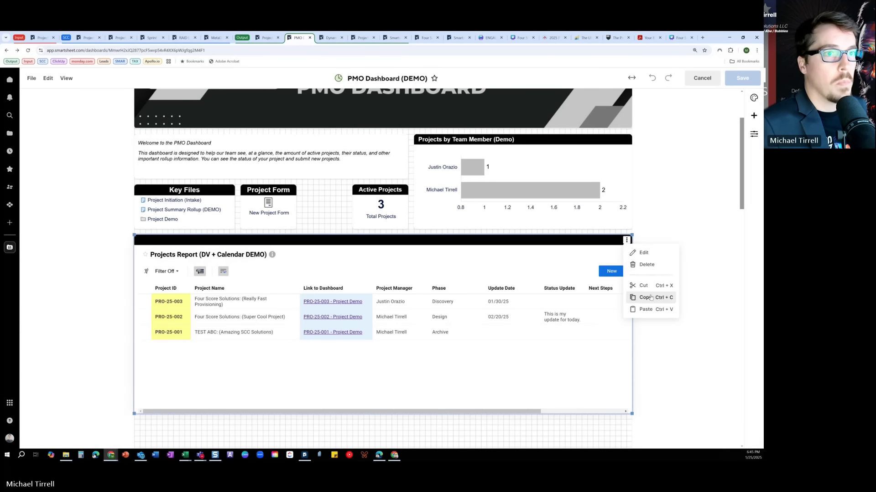
left_click(650, 297)
scroll(364, 278, "down", 4)
right_click(140, 247)
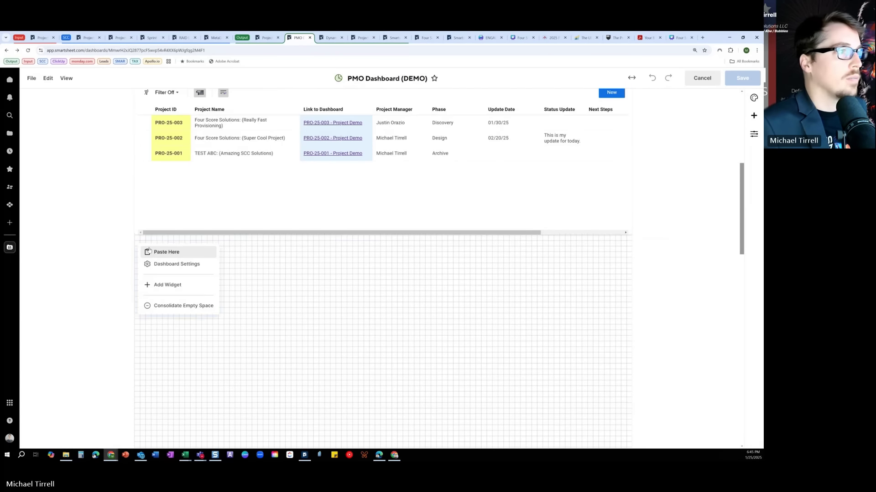
left_click(151, 252)
Replace the duplicated widget's web content link with the copied calendar address, make the widget slightly taller, and save the dashboard.
left_click(626, 246)
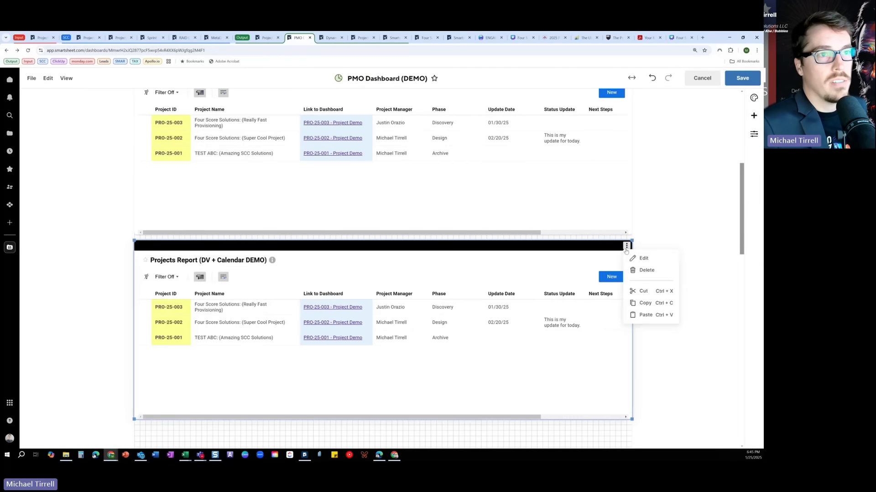
left_click(636, 256)
left_click(727, 143)
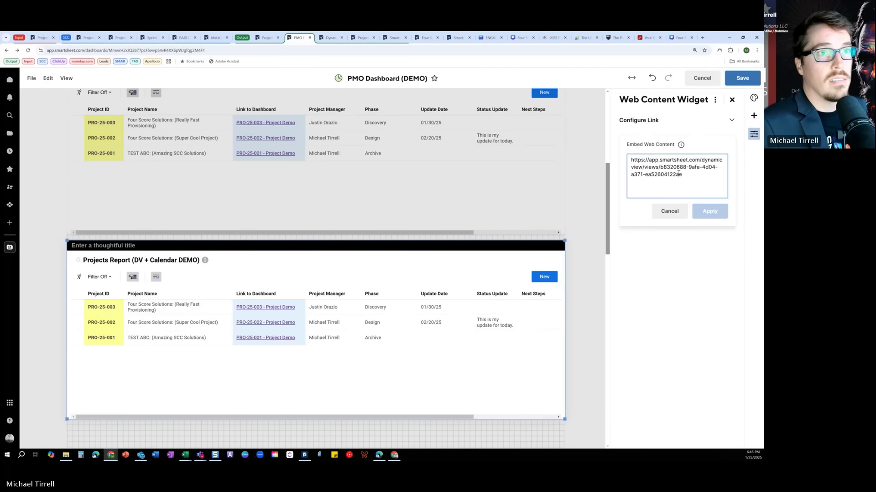
key("ctrl+v")
left_click(711, 212)
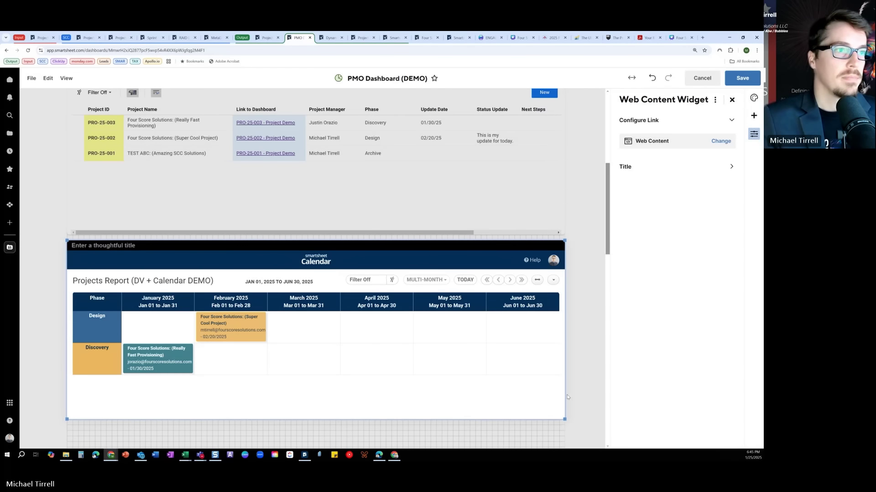
scroll(524, 366, "down", 1)
left_click_drag(563, 360, 564, 377)
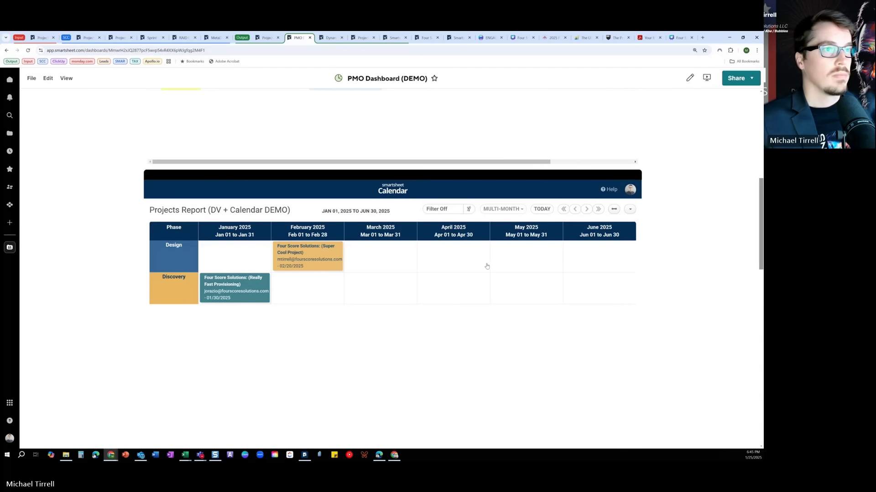
Switch the embedded calendar to Day-Month view and look through its January and February entries across the days.
left_click(514, 211)
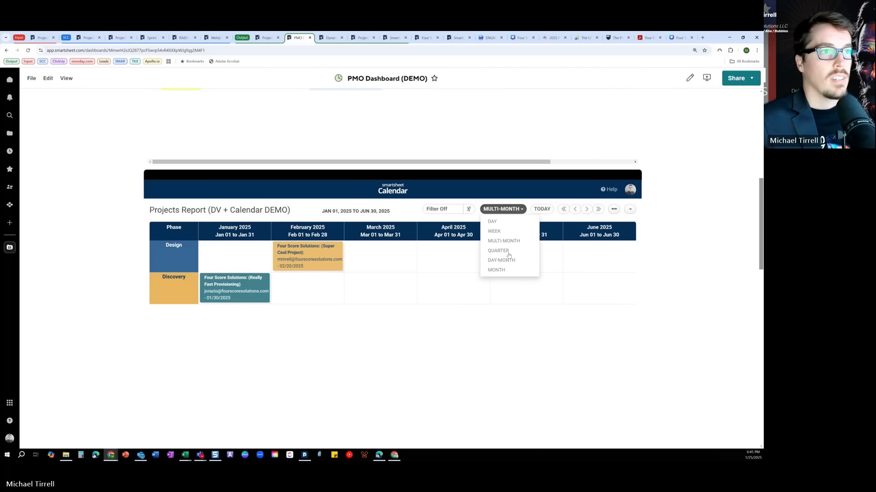
left_click(510, 261)
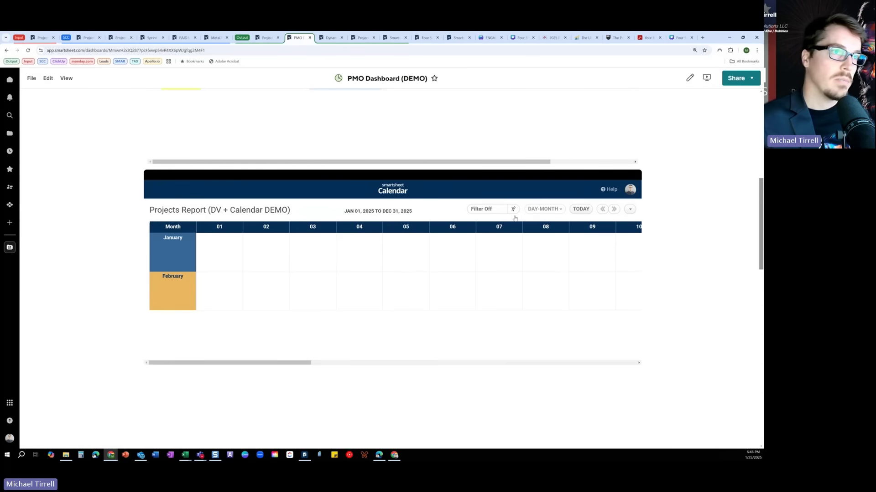
left_click(543, 209)
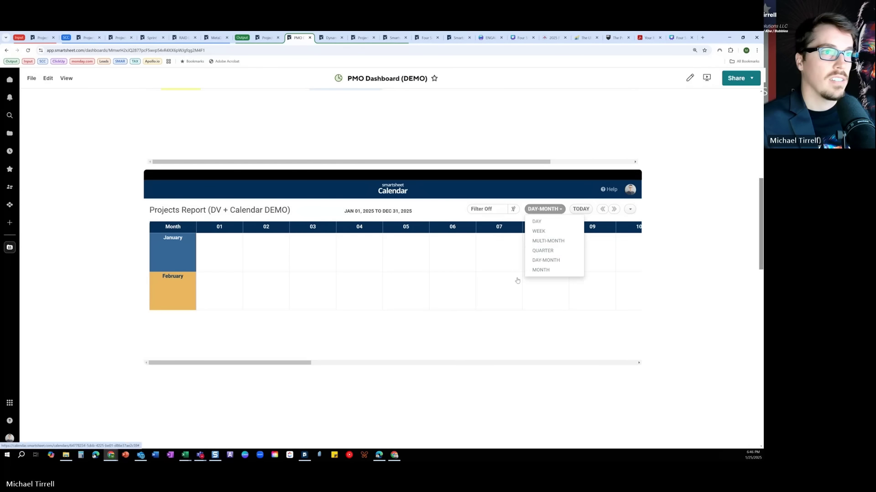
scroll(484, 296, "right", 5)
scroll(484, 295, "right", 6)
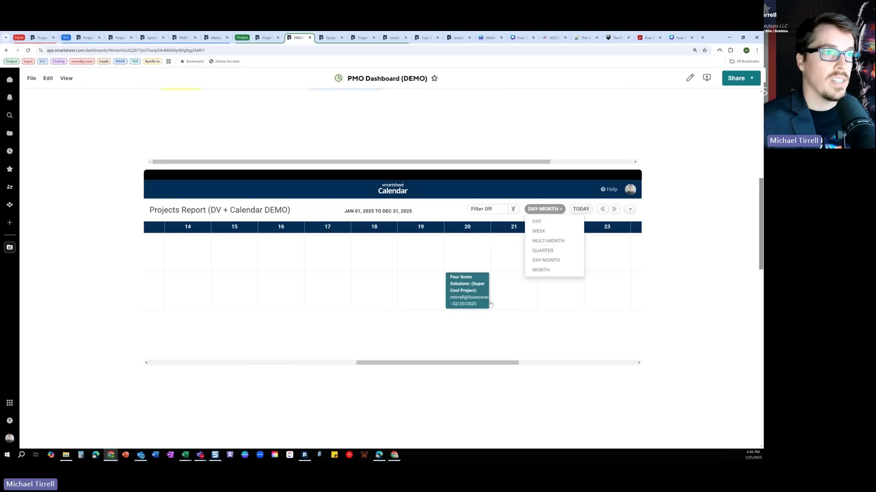
left_click(504, 327)
scroll(504, 328, "right", 3)
scroll(504, 328, "left", 2)
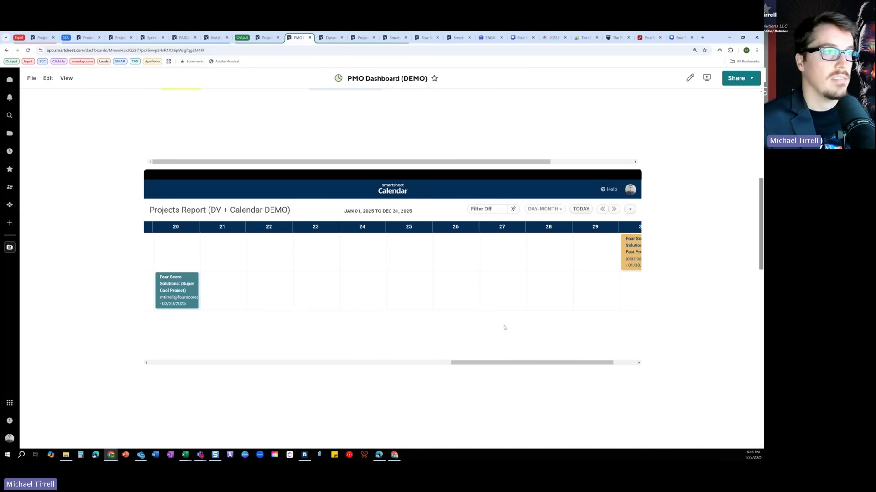
scroll(379, 320, "left", 4)
scroll(380, 320, "right", 2)
scroll(379, 320, "right", 2)
Switch the embedded calendar to Week view and review the details of the Really Fast Provisioning entry.
left_click(544, 209)
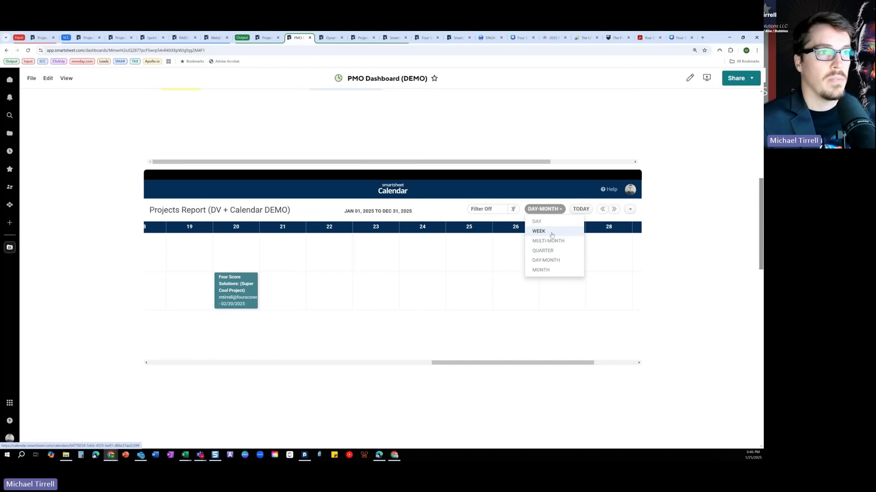
left_click(551, 232)
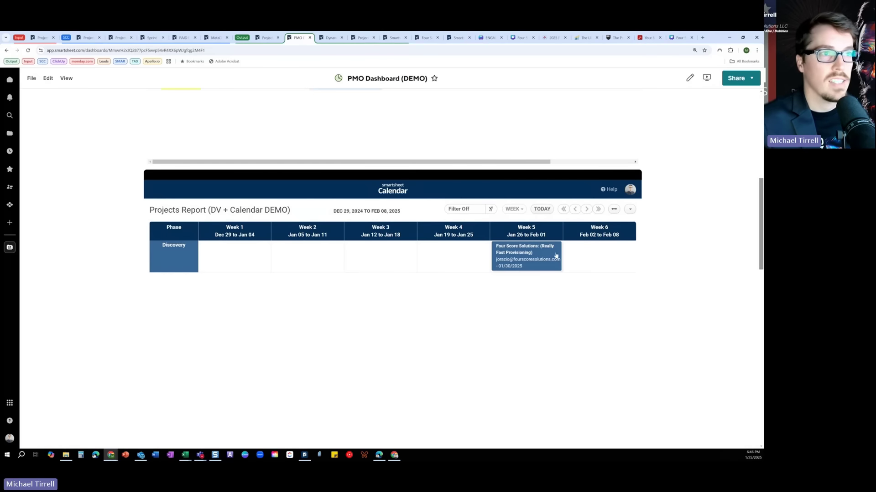
left_click(510, 264)
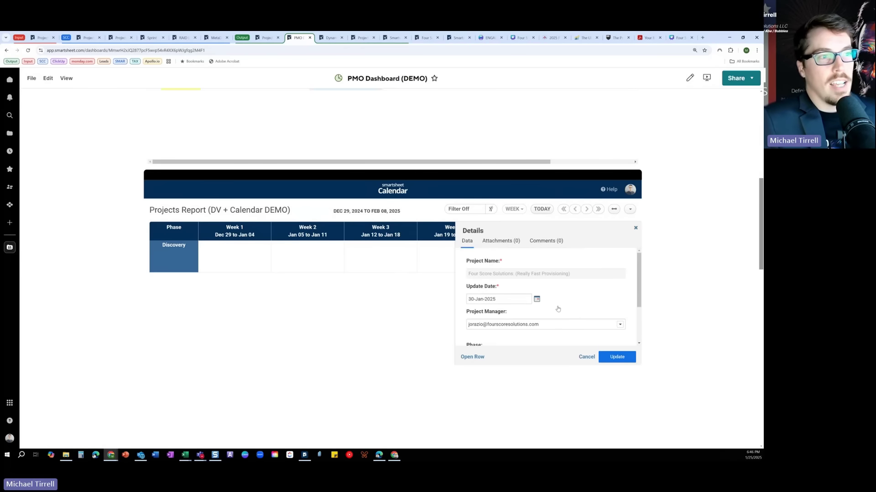
scroll(557, 309, "up", 2)
scroll(550, 308, "down", 5)
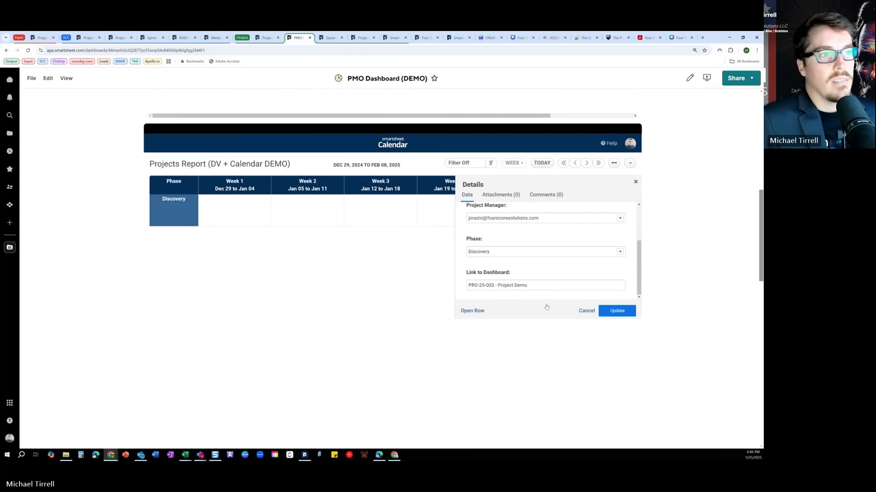
scroll(547, 307, "down", 1)
Review the PMO dashboard from its Projects Report up to the header, and check the Dynamic View's general settings.
scroll(703, 218, "up", 7)
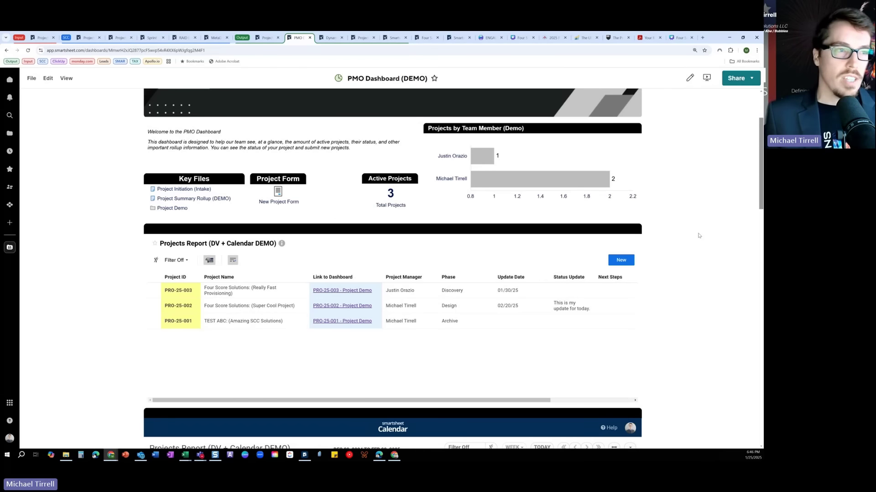
scroll(687, 280, "up", 3)
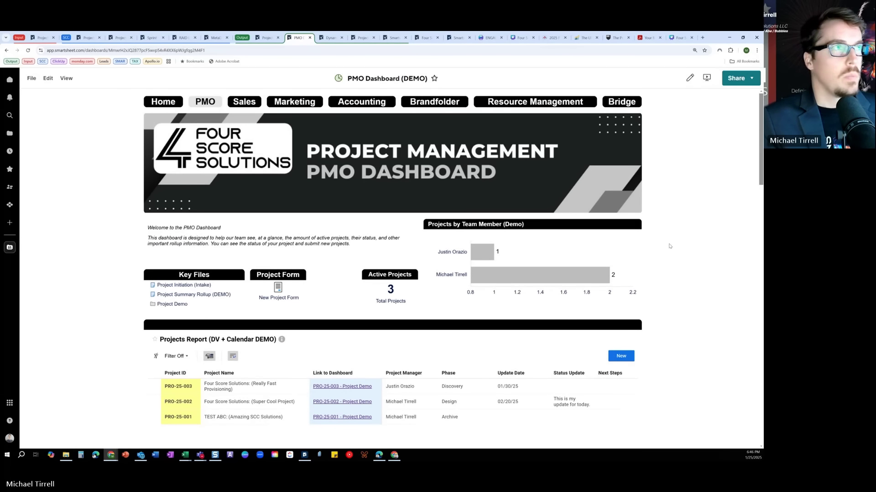
left_click(335, 39)
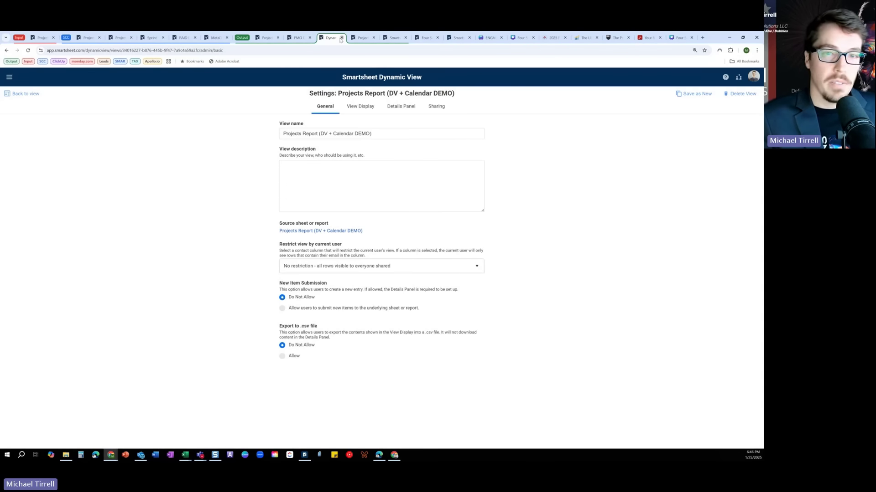
left_click(301, 39)
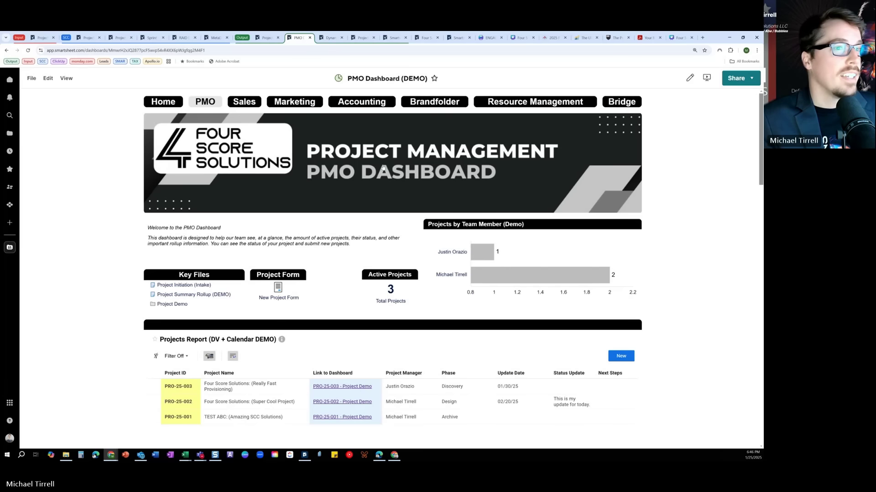
Open a new item form in the embedded Dynamic View, look through its fields, and close it without submitting.
left_click(622, 356)
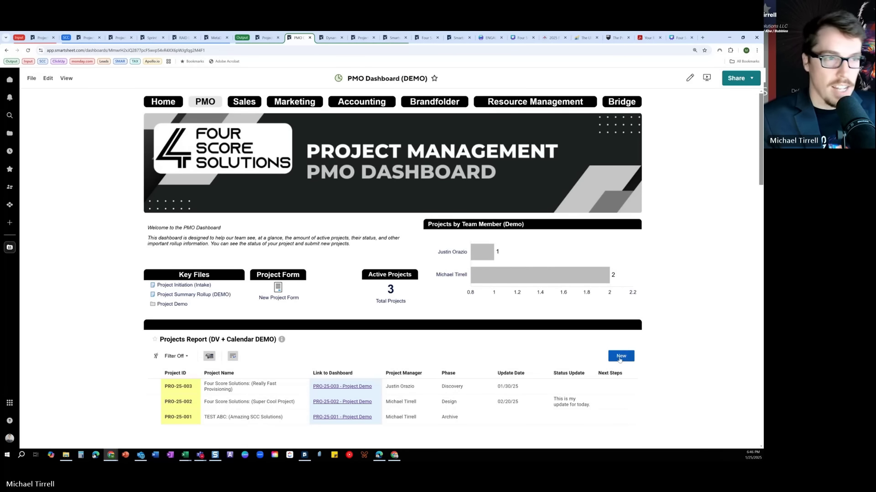
scroll(513, 368, "down", 6)
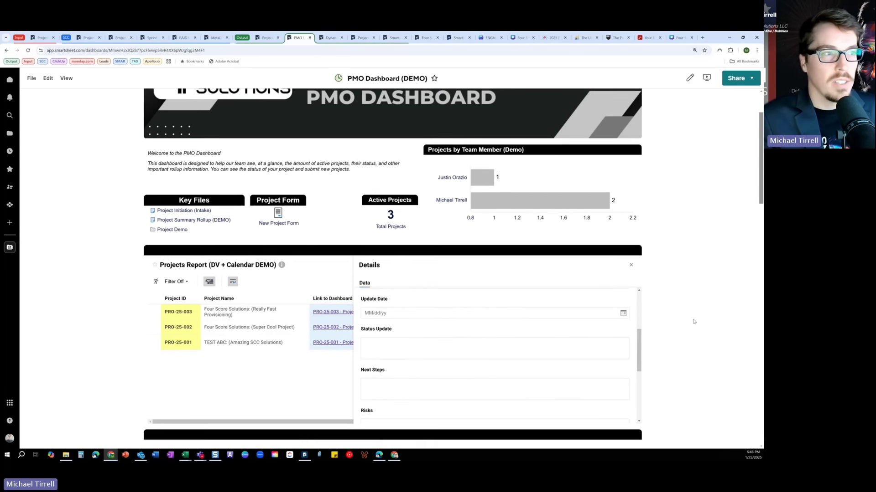
scroll(531, 324, "up", 6)
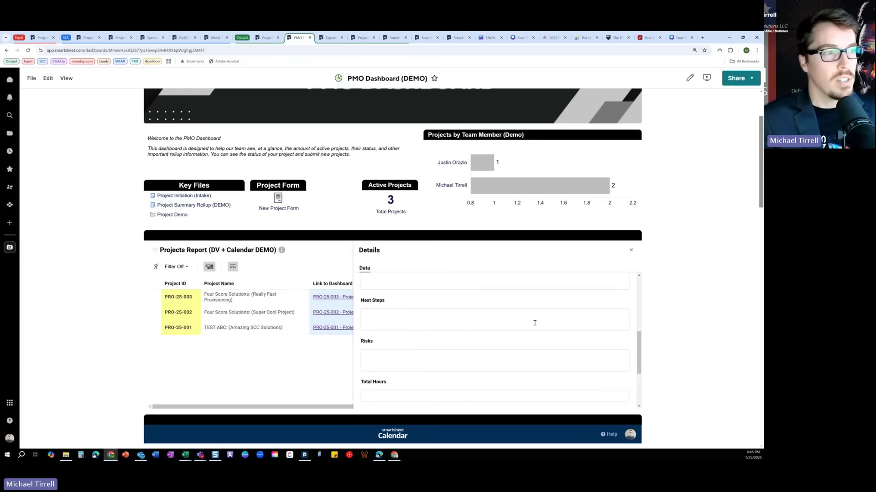
left_click(631, 341)
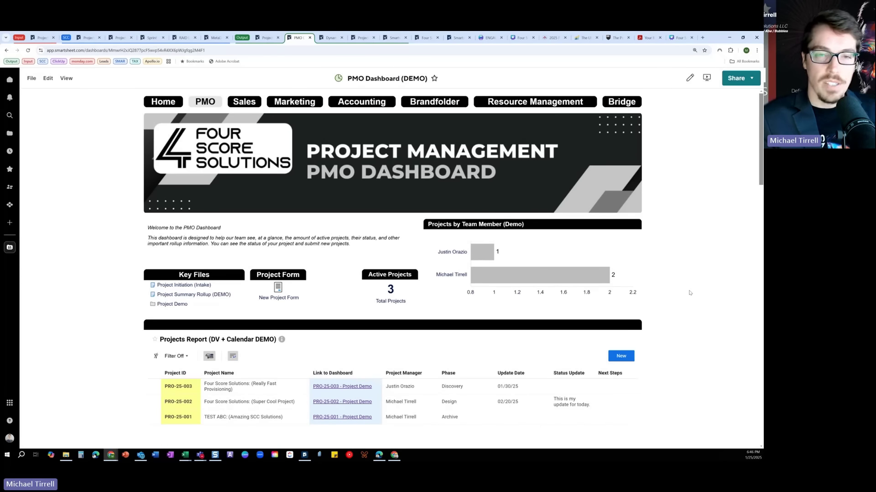